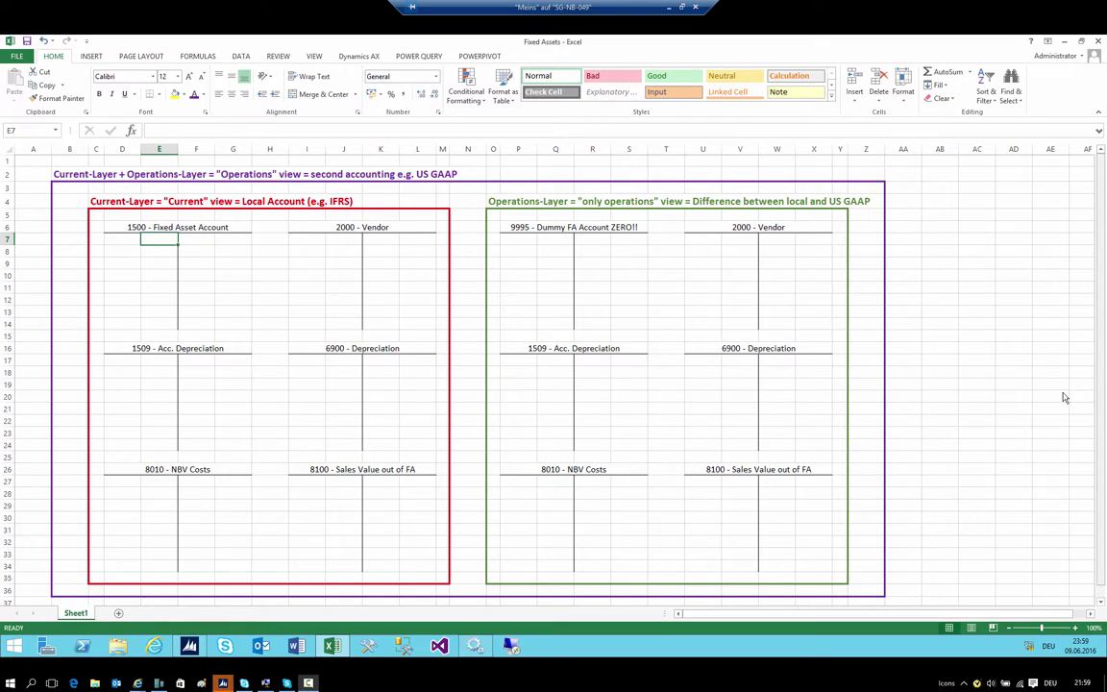
# Step: Examine the Current-Layer and Operations-Layer headings above the T-account blocks in the Fixed Assets workbook
pyautogui.click(99, 200)
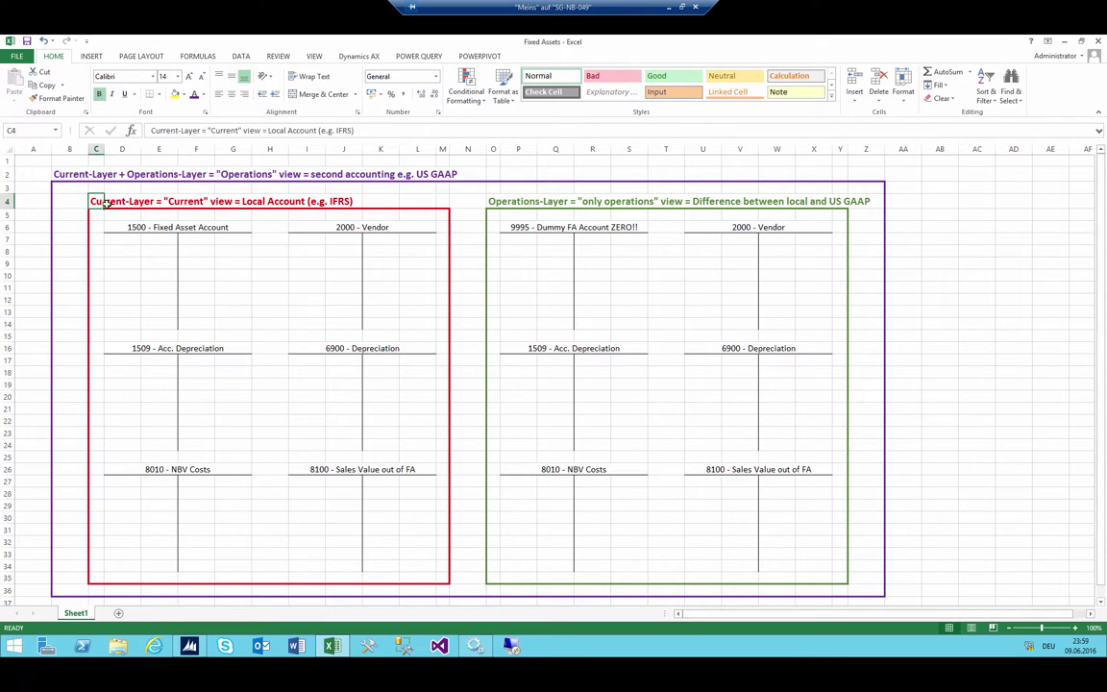
pyautogui.doubleClick(344, 130)
pyautogui.click(306, 201)
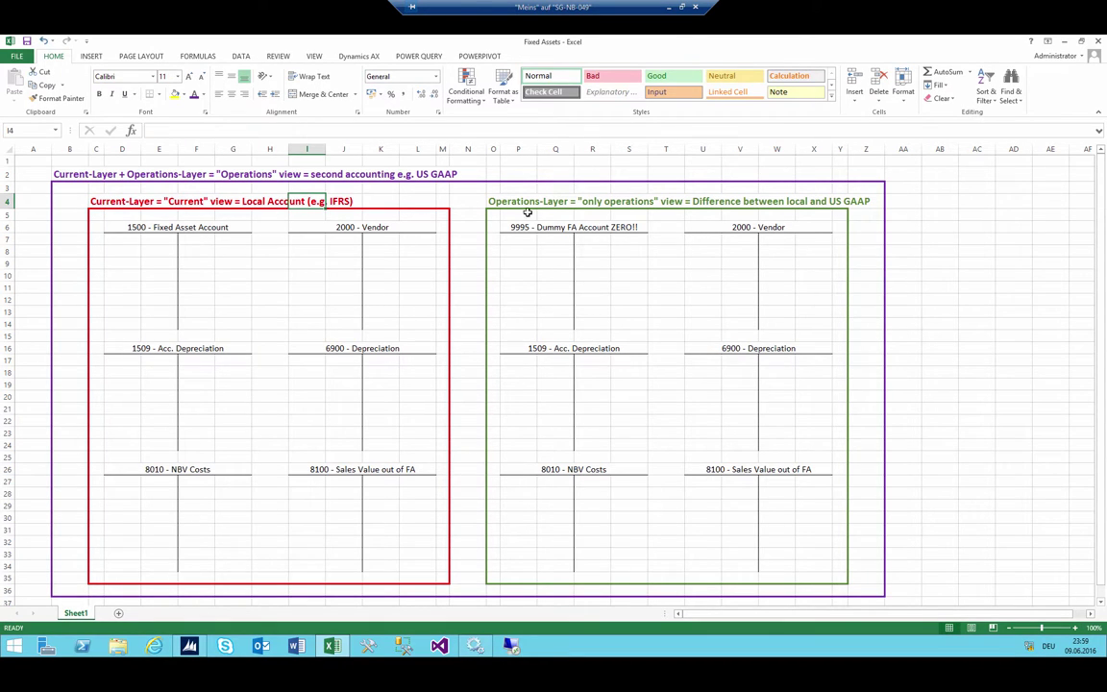
pyautogui.click(492, 201)
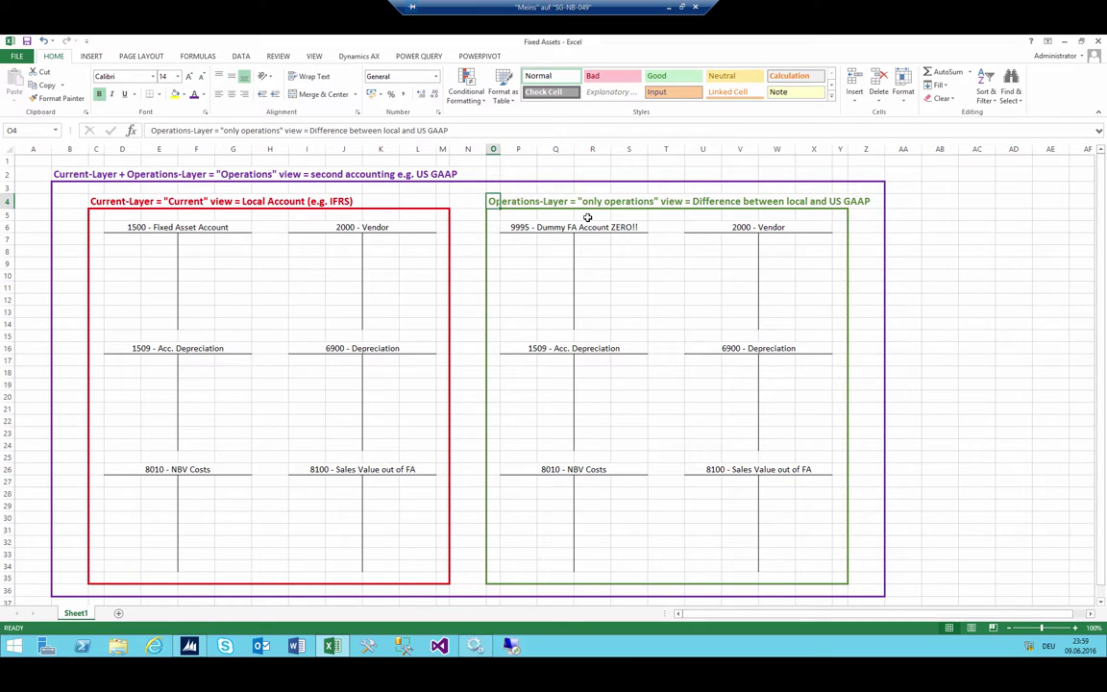
pyautogui.moveTo(492, 202); pyautogui.dragTo(647, 202)
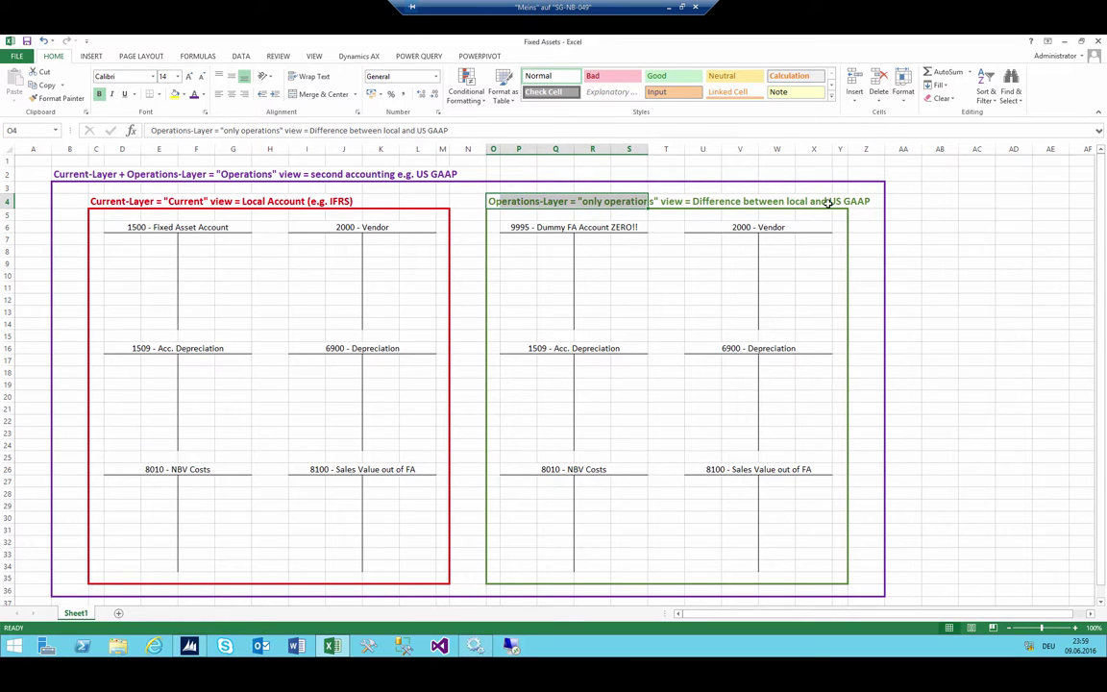
pyautogui.click(889, 202)
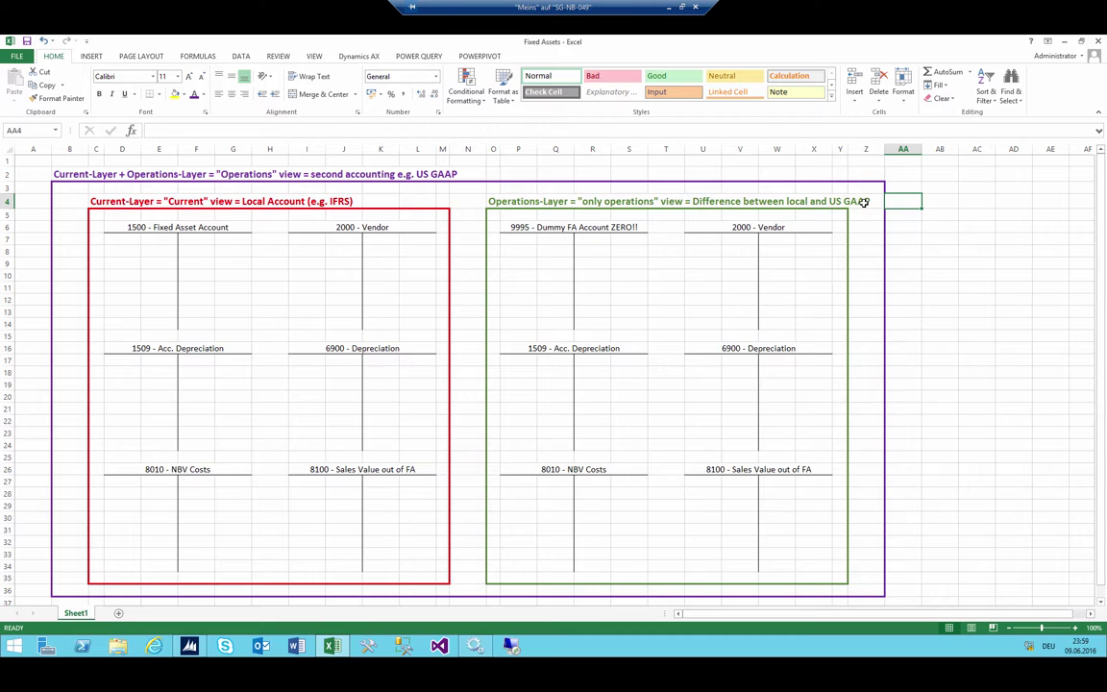
pyautogui.press('Right')
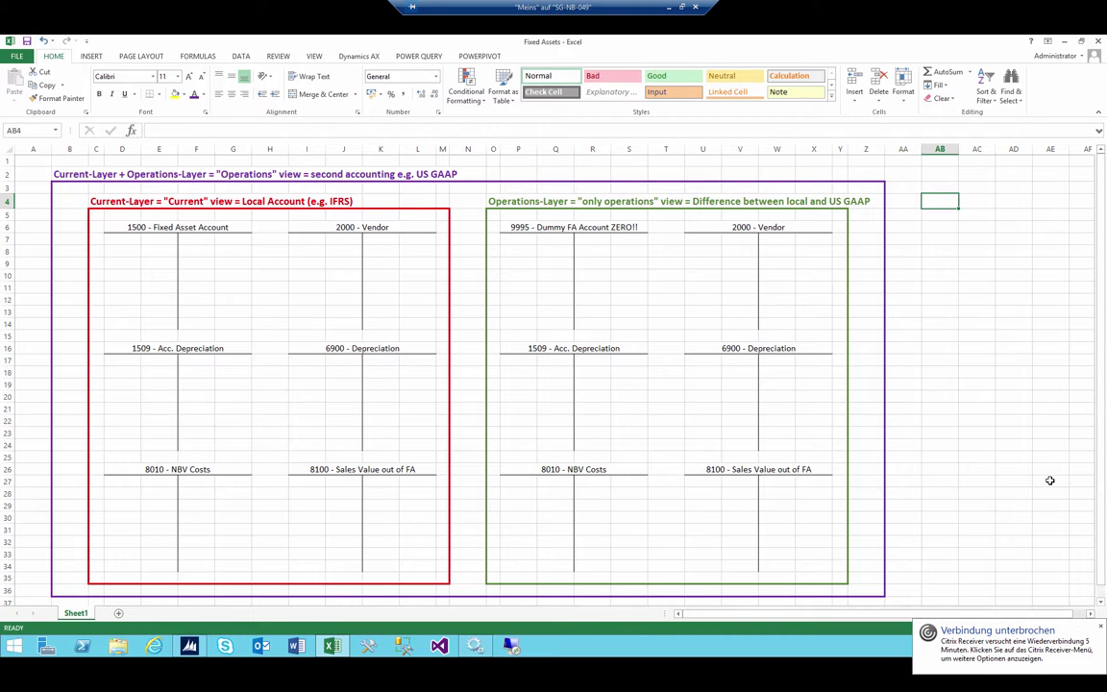
pyautogui.click(1101, 627)
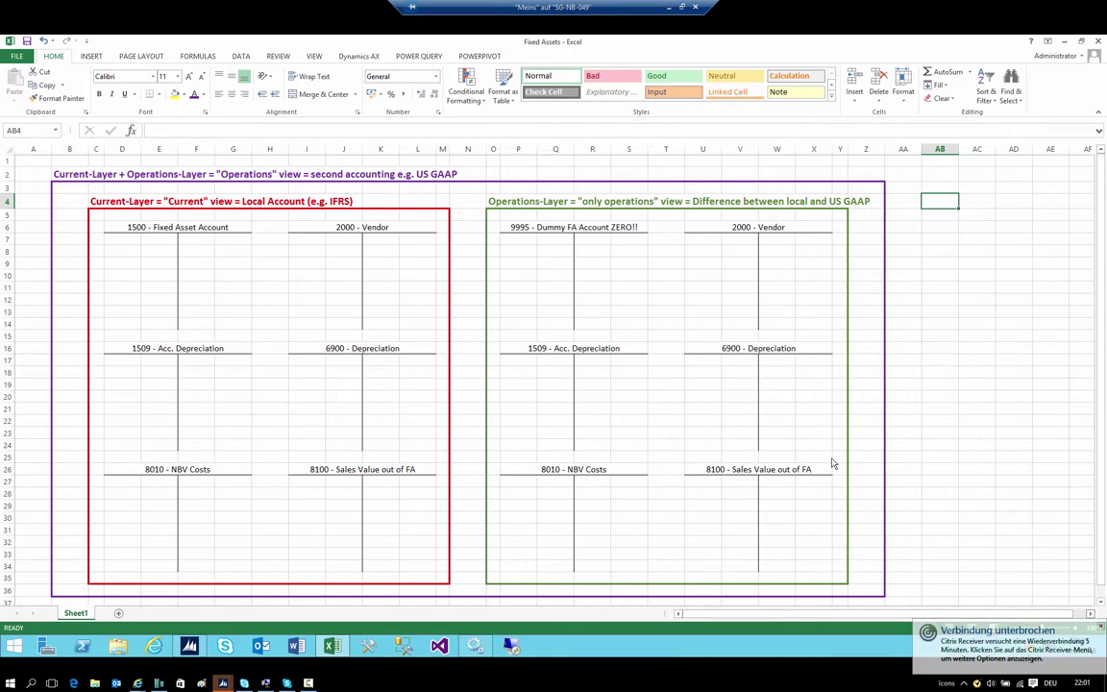
pyautogui.click(343, 298)
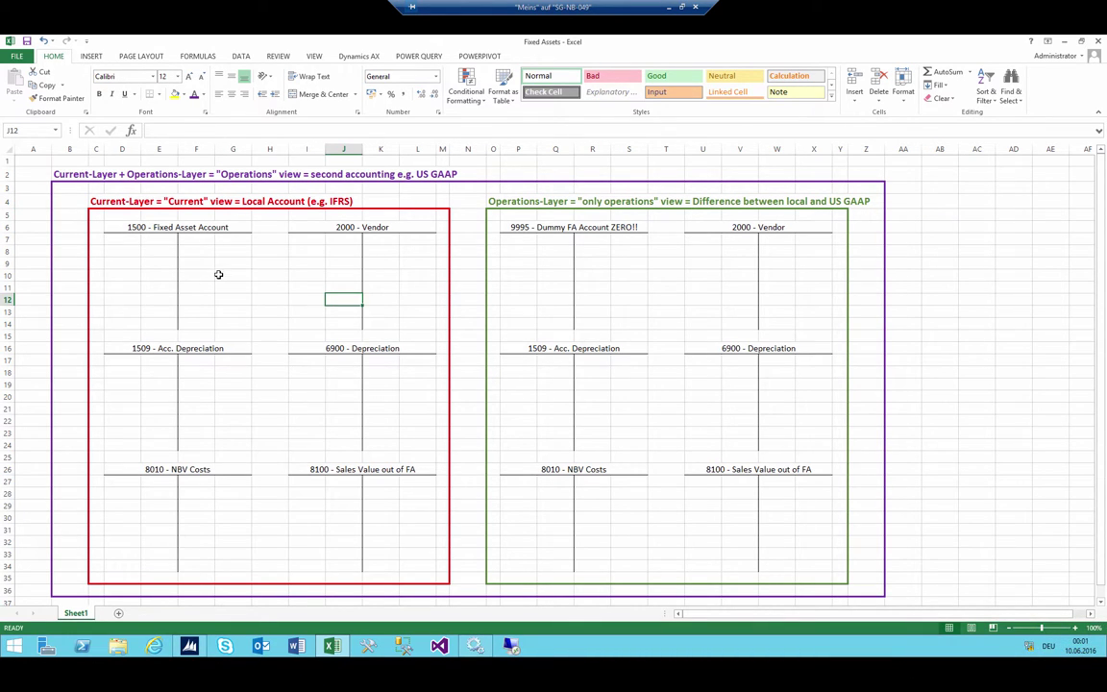
pyautogui.click(93, 199)
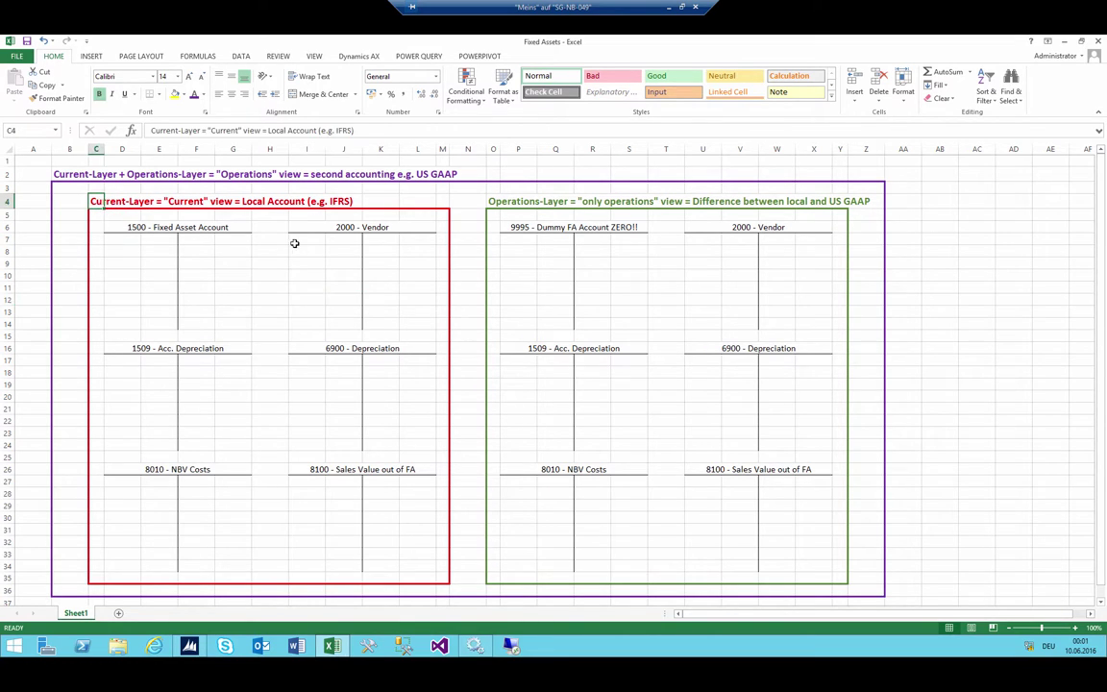
pyautogui.click(493, 202)
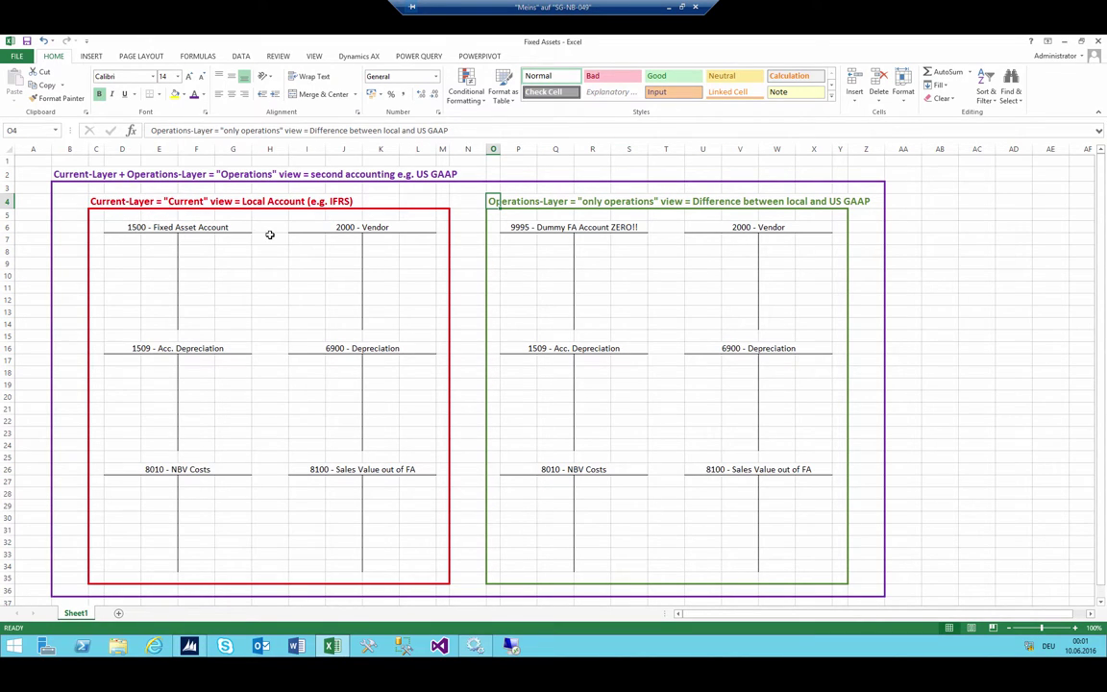
# Step: Switch to Dynamics AX and create a new general journal with the journal name GJ
pyautogui.click(191, 643)
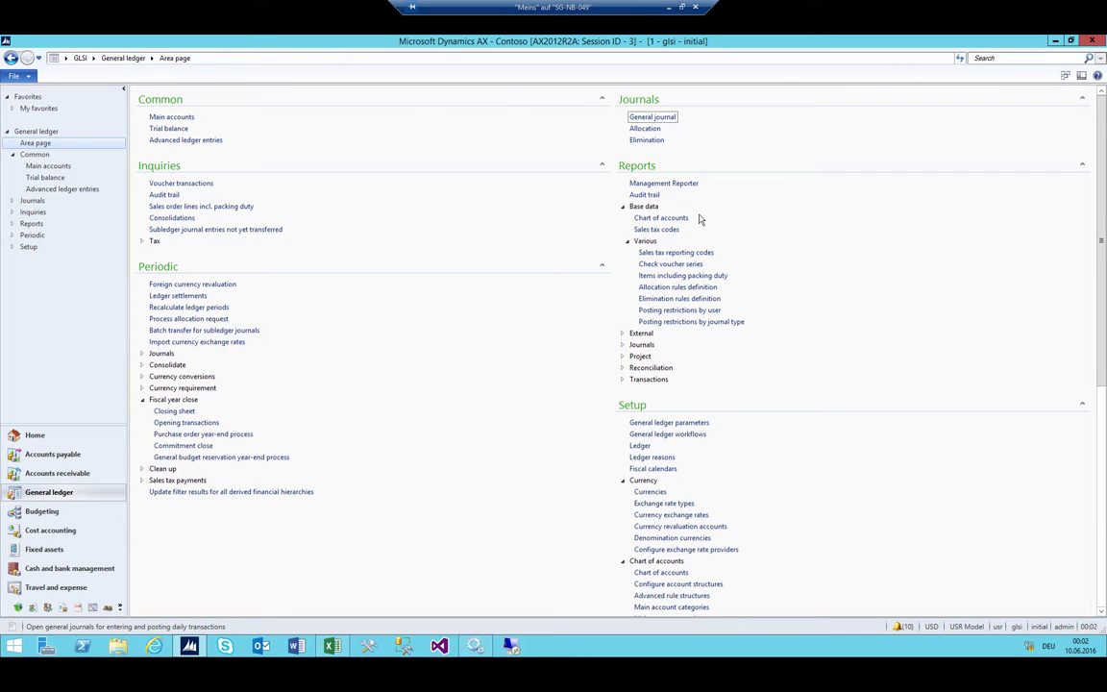
pyautogui.click(640, 116)
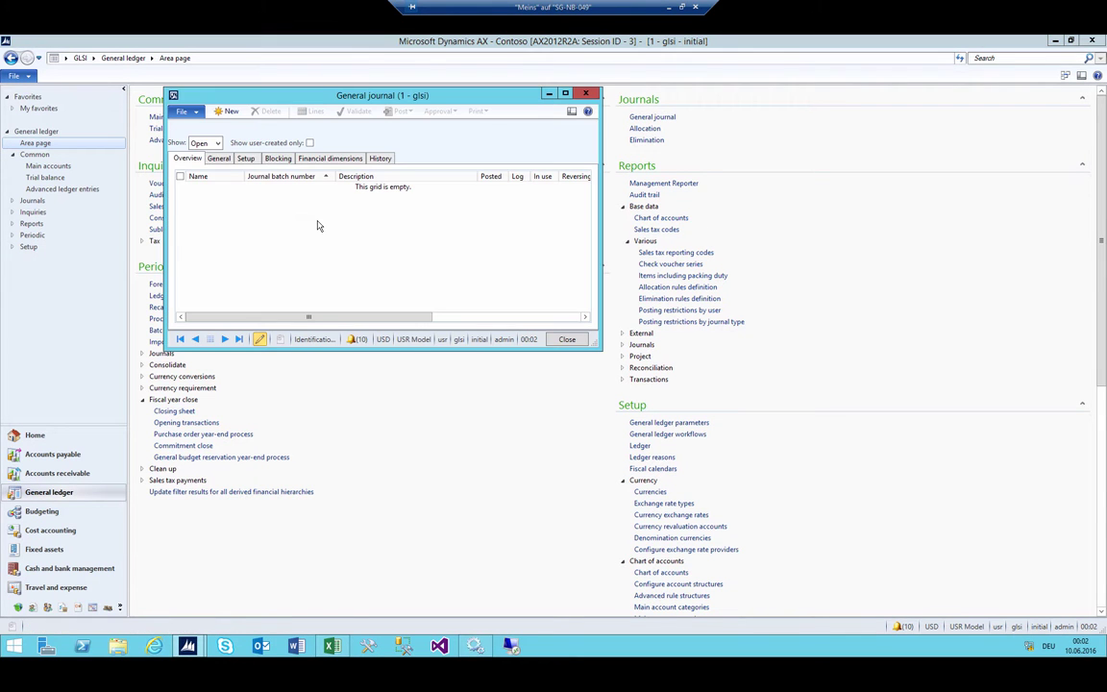
pyautogui.hotkey('ctrl', 'n')
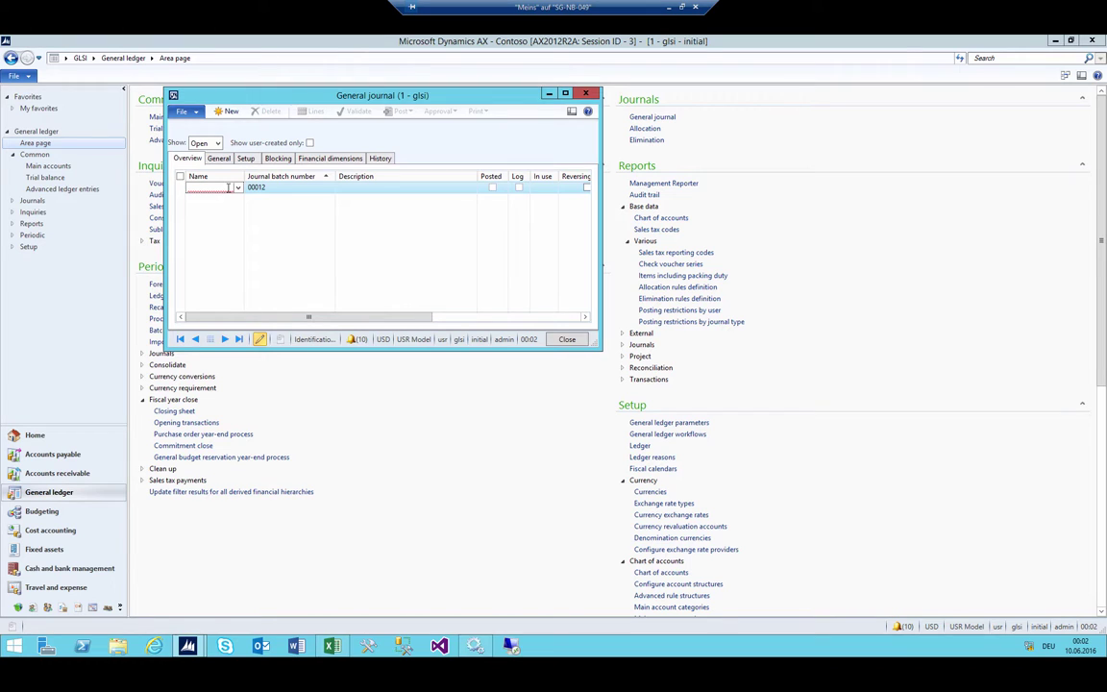
pyautogui.click(237, 188)
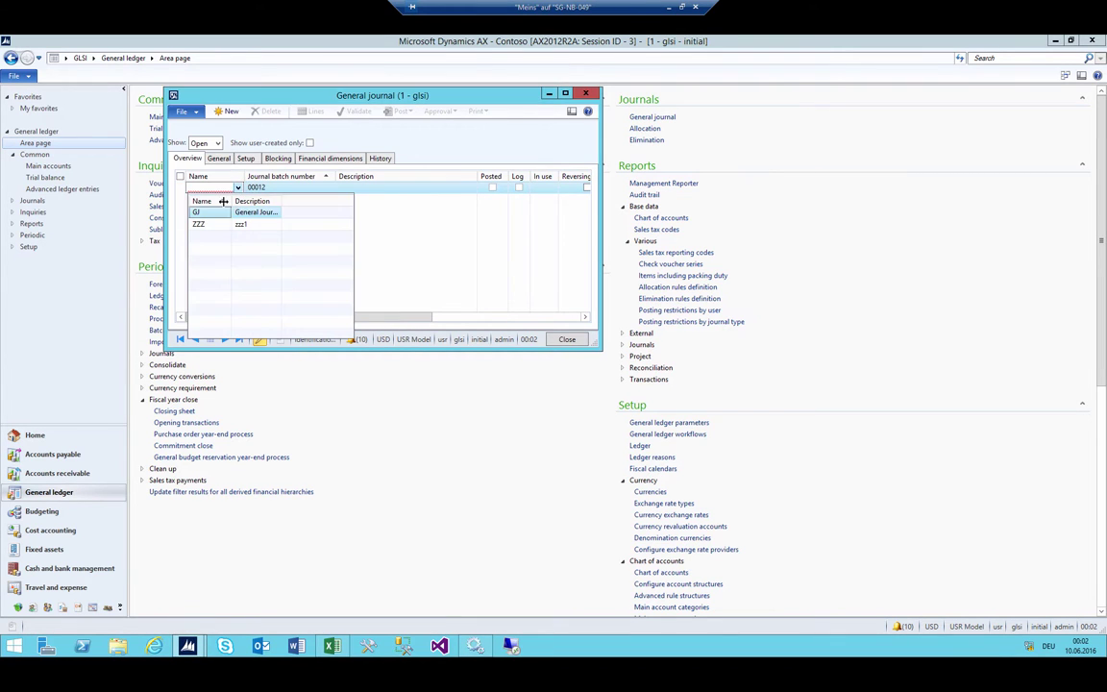
pyautogui.click(204, 211)
pyautogui.press('Tab')
# Step: Open the details of journal name GJ and inspect its available posting layer options
pyautogui.hotkey('shift', 'F10')
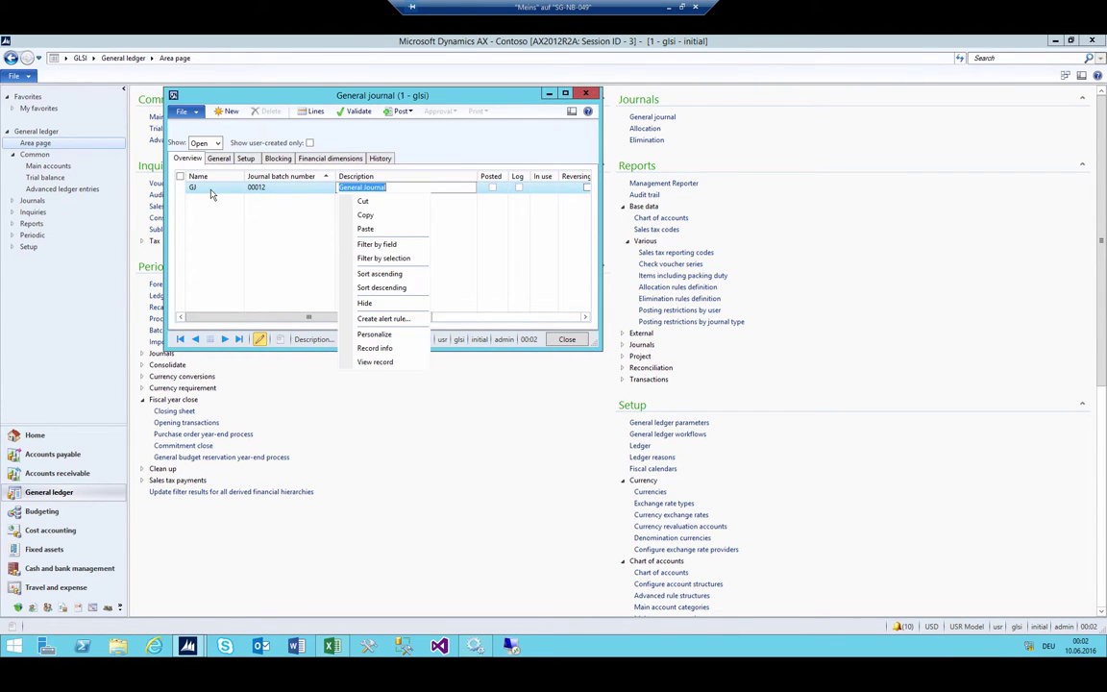
pyautogui.press('Escape')
pyautogui.rightClick(212, 192)
pyautogui.click(291, 270)
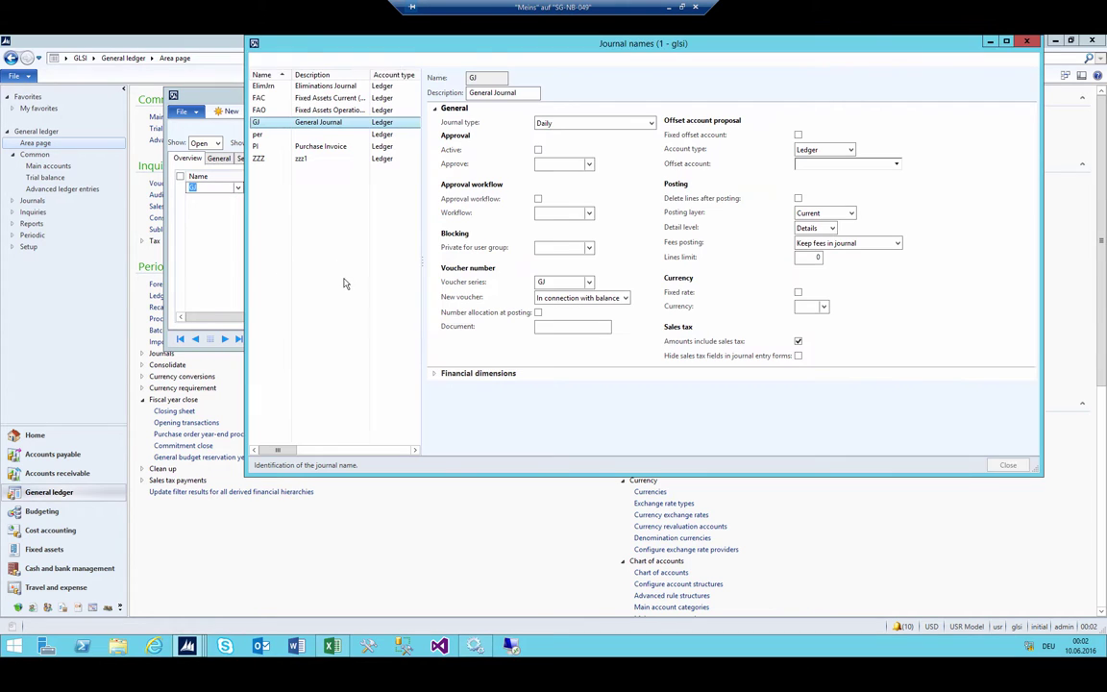
pyautogui.click(850, 213)
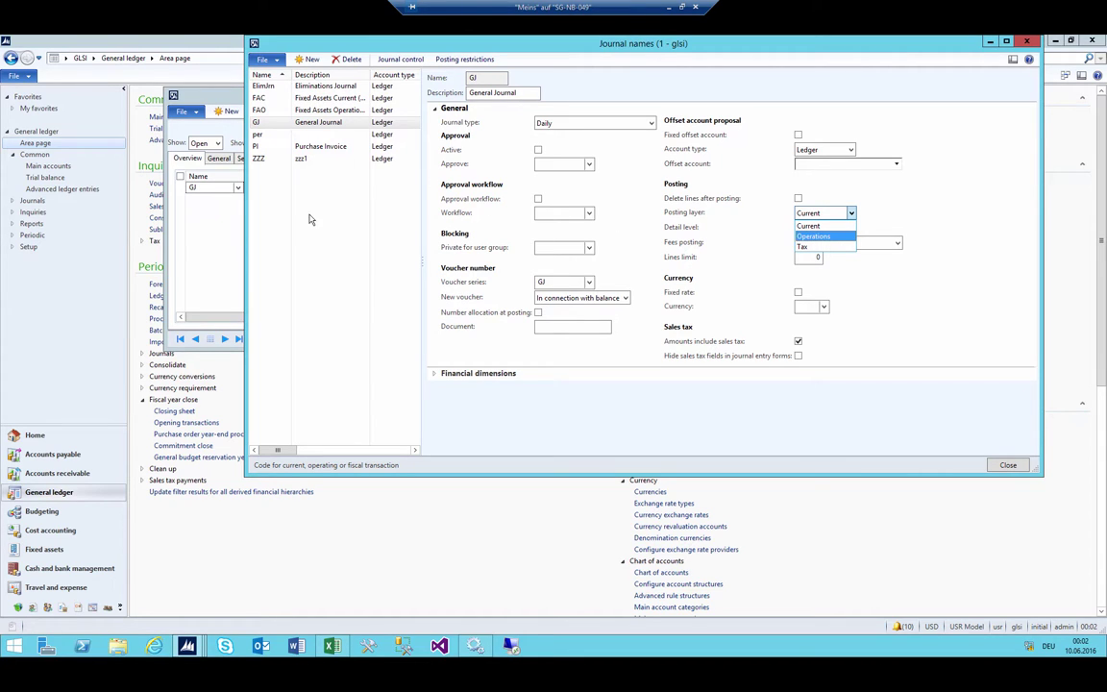
pyautogui.click(835, 213)
# Step: Switch to Excel and compare the Current-Layer heading with the Operations-Layer heading
pyautogui.click(332, 645)
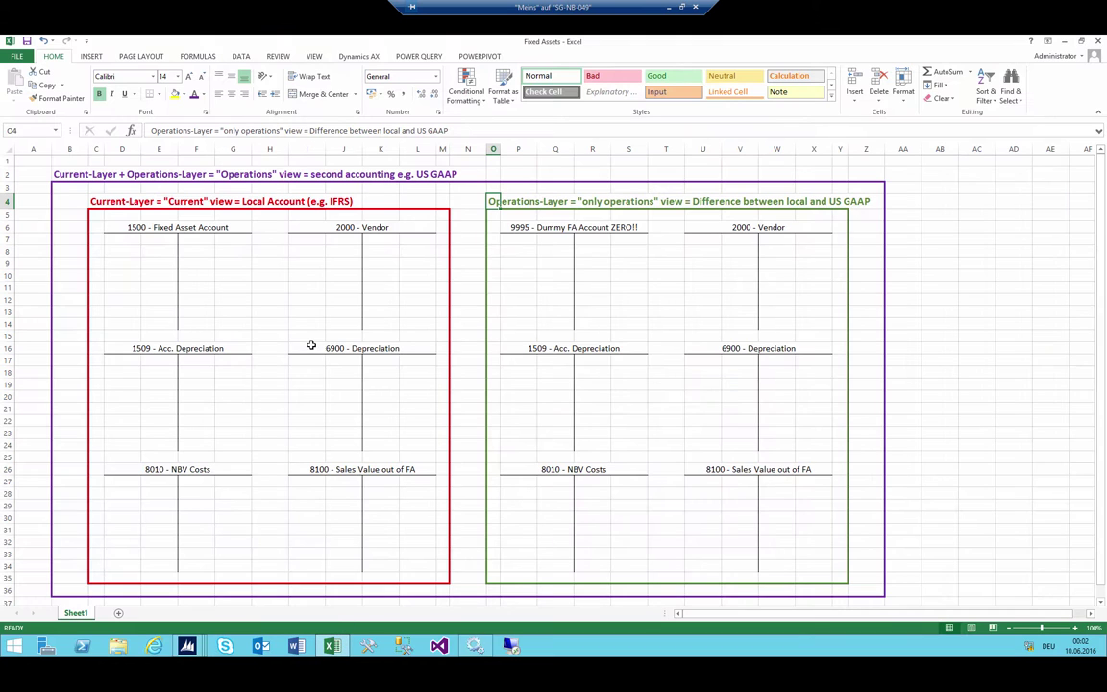
pyautogui.click(110, 201)
pyautogui.click(492, 200)
# Step: Switch back to the main Dynamics AX window and open the general ledger trial balance
pyautogui.moveTo(191, 649)
pyautogui.click(61, 524)
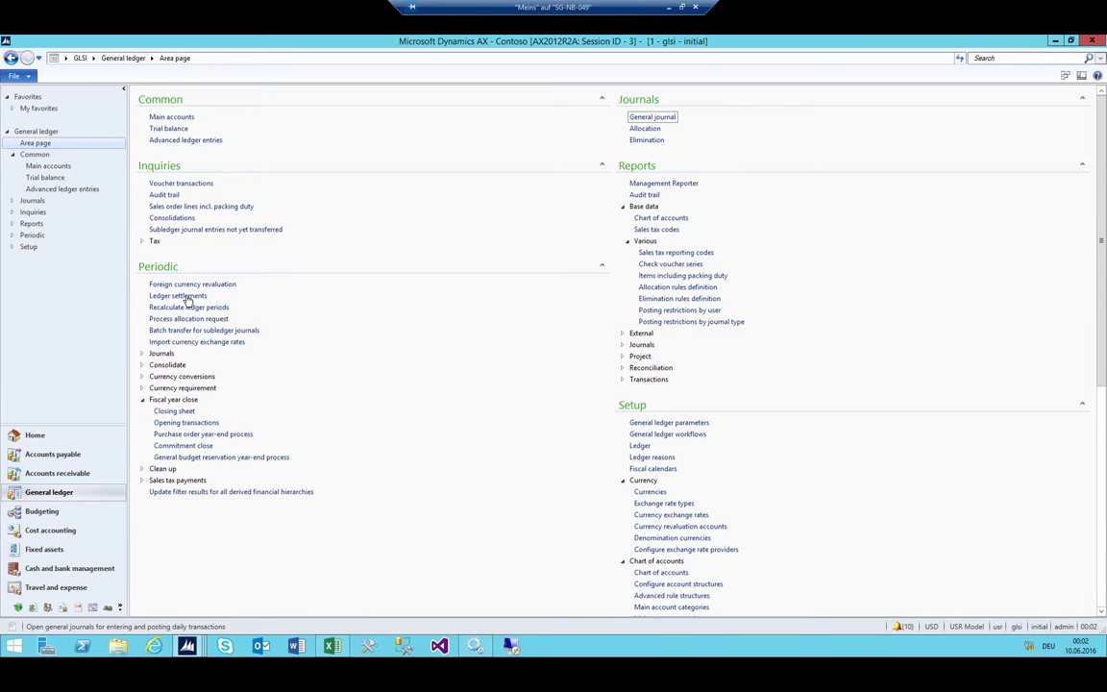
pyautogui.click(171, 127)
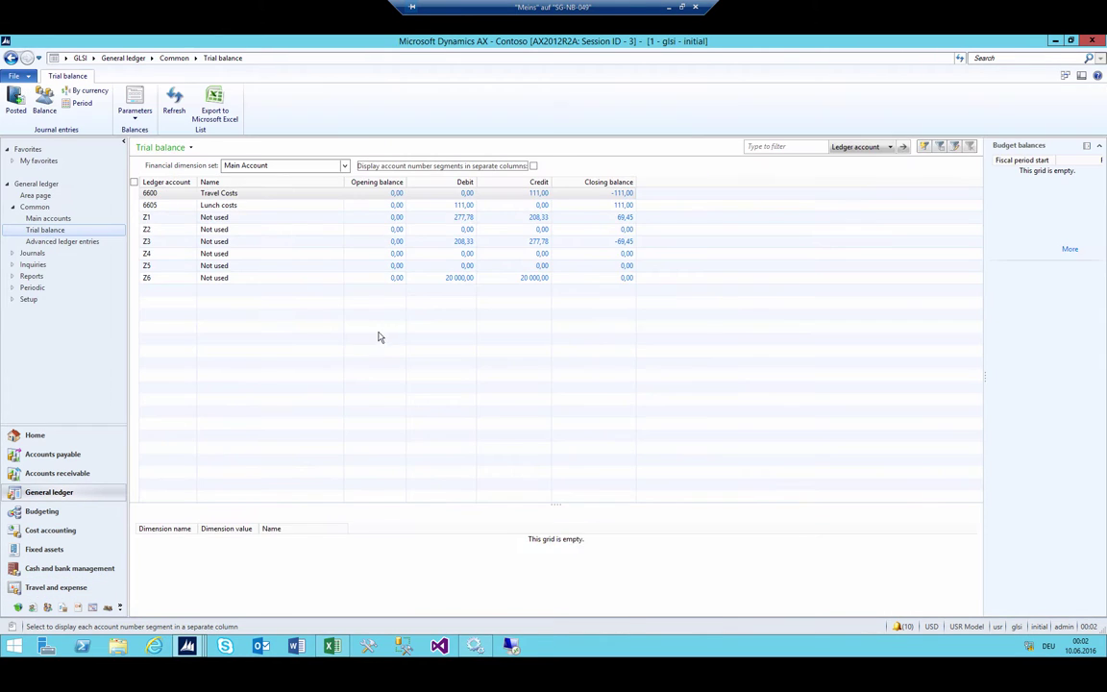
# Step: Set the trial balance's posting layer to Current and update the displayed balances
pyautogui.click(135, 105)
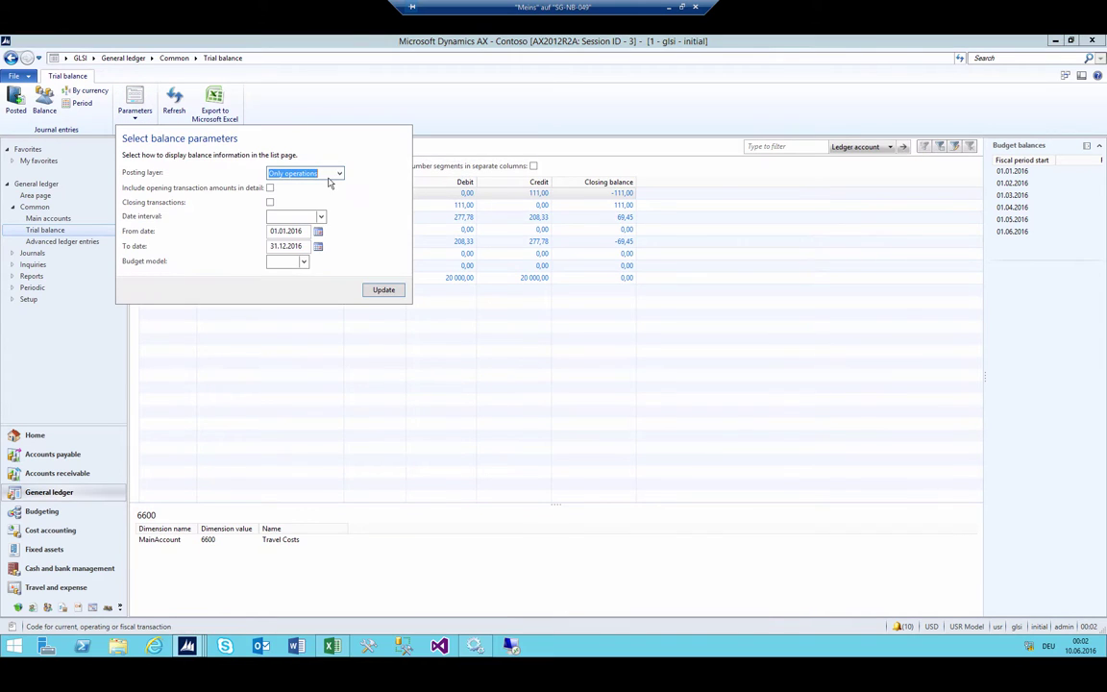
pyautogui.click(338, 173)
pyautogui.click(320, 188)
pyautogui.click(310, 176)
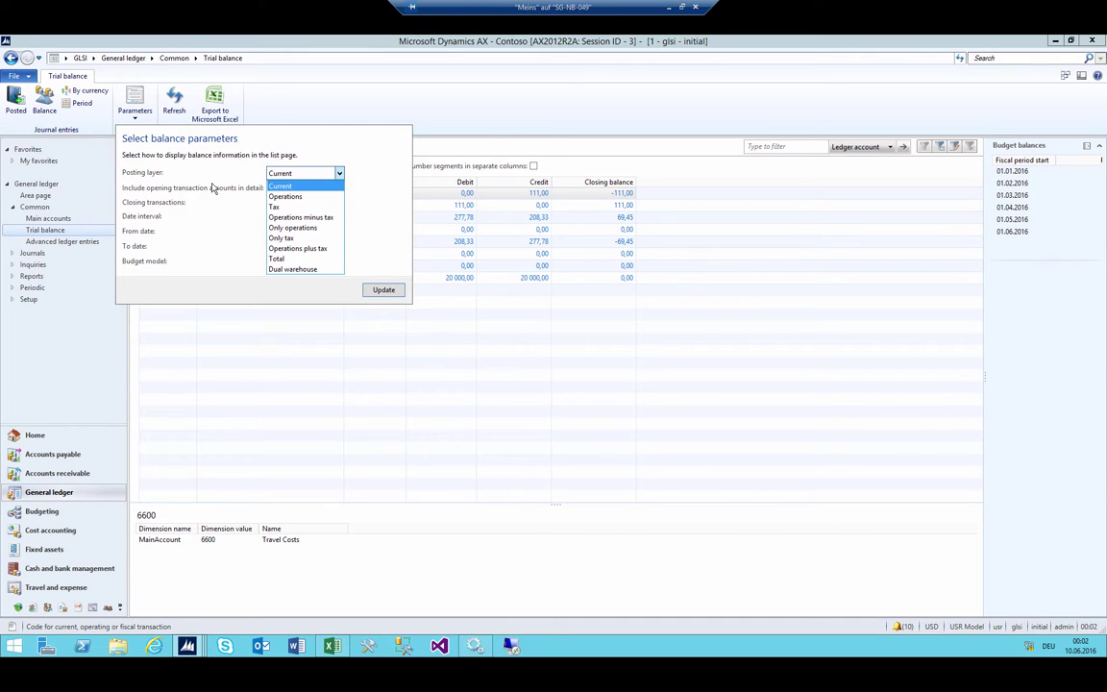
pyautogui.click(281, 188)
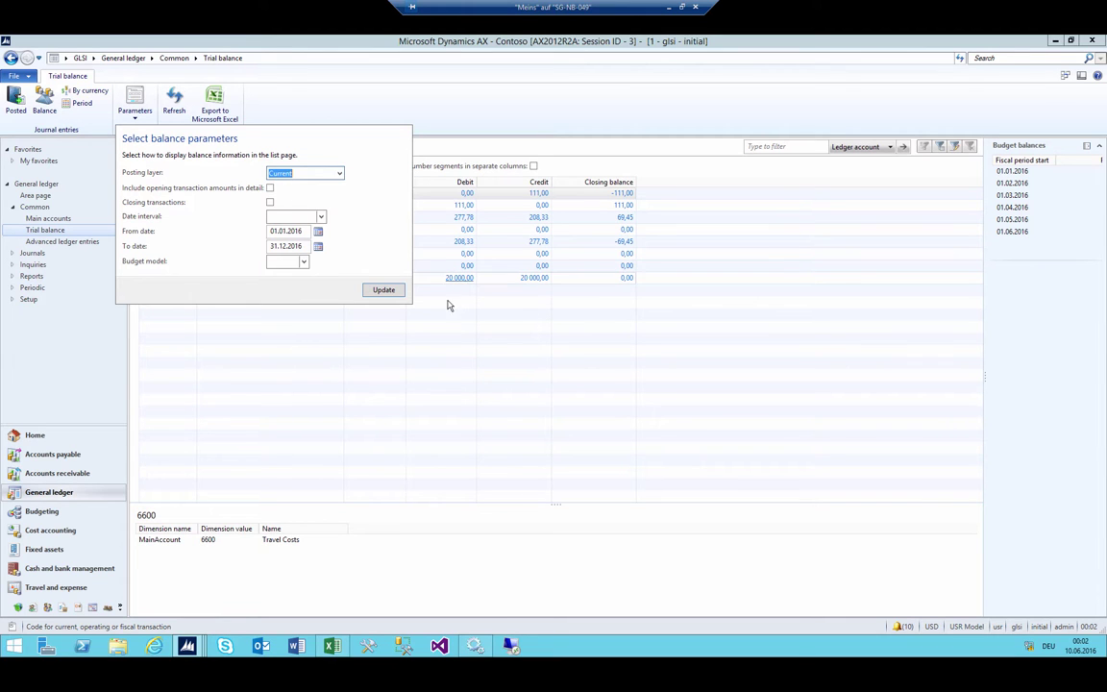
pyautogui.click(383, 289)
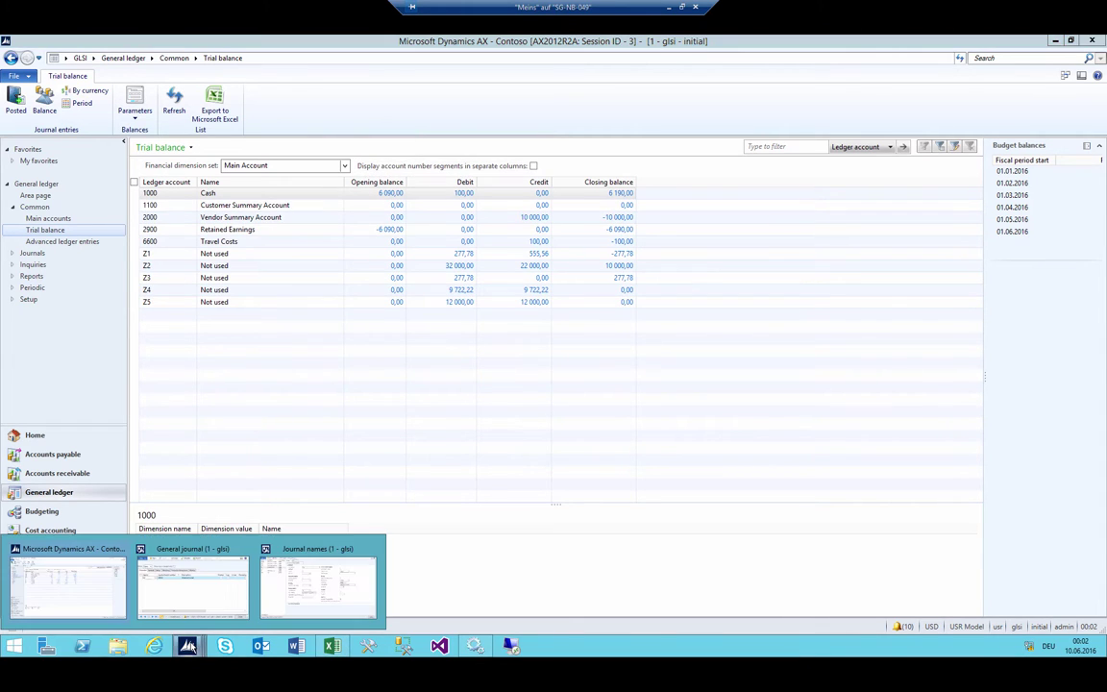
# Step: Switch to Excel and examine the red Current-Layer block of T-accounts and its Local Account heading
pyautogui.hotkey('alt', 'Tab')
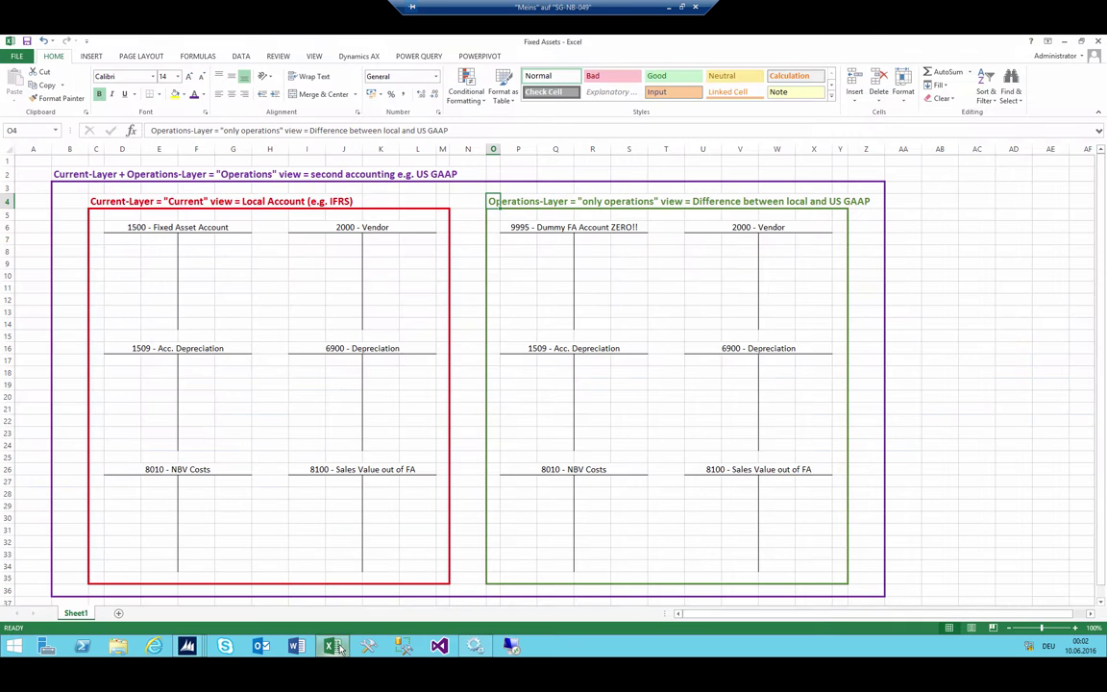
pyautogui.moveTo(94, 213); pyautogui.dragTo(435, 568)
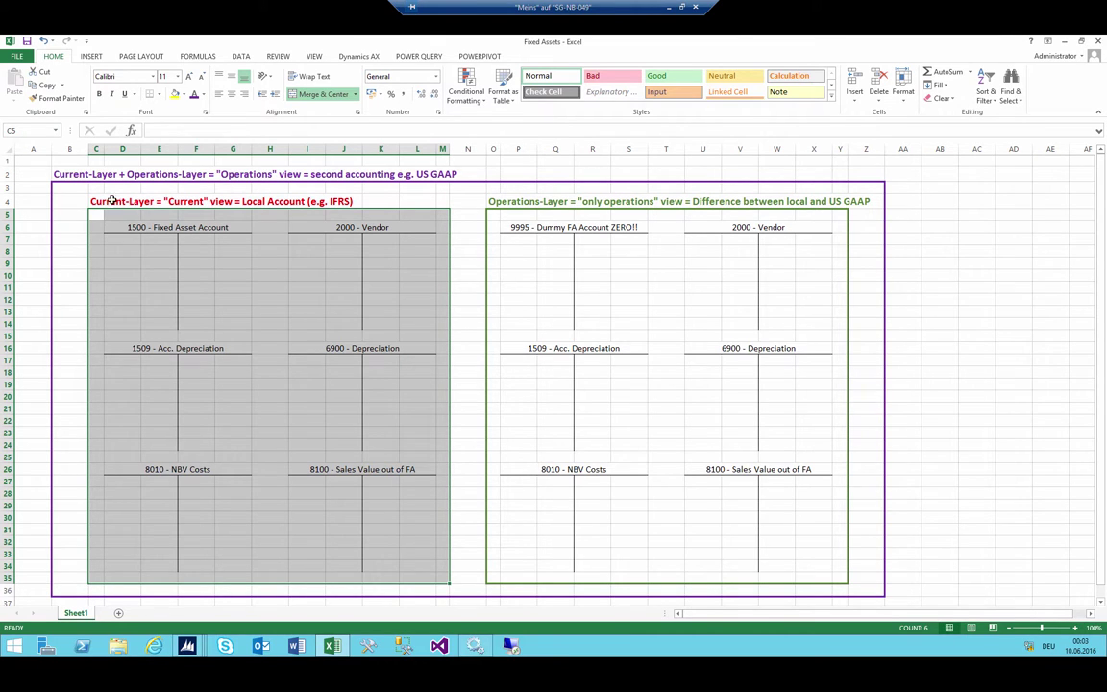
pyautogui.click(185, 199)
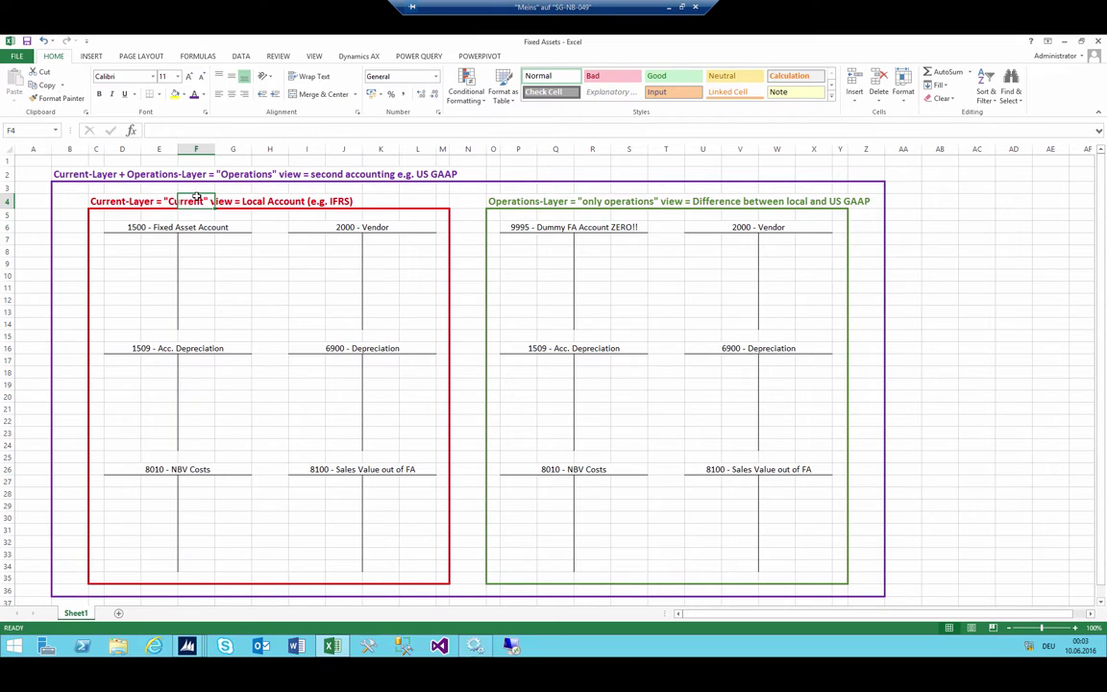
pyautogui.press('Right')
pyautogui.press('Right')
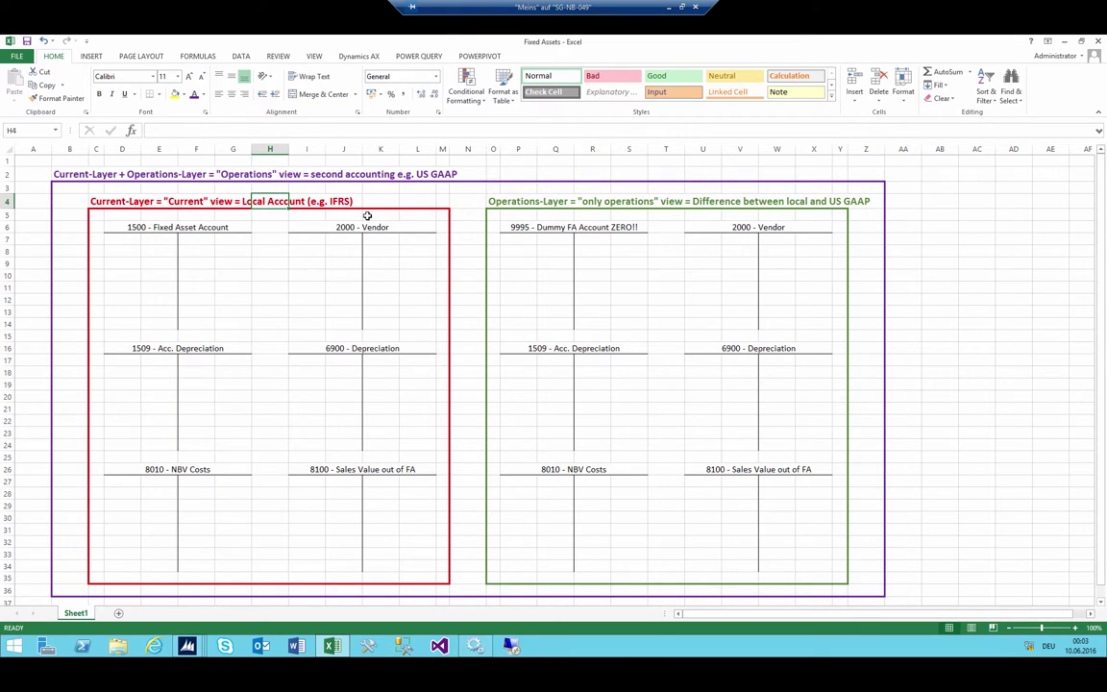
pyautogui.press('Down')
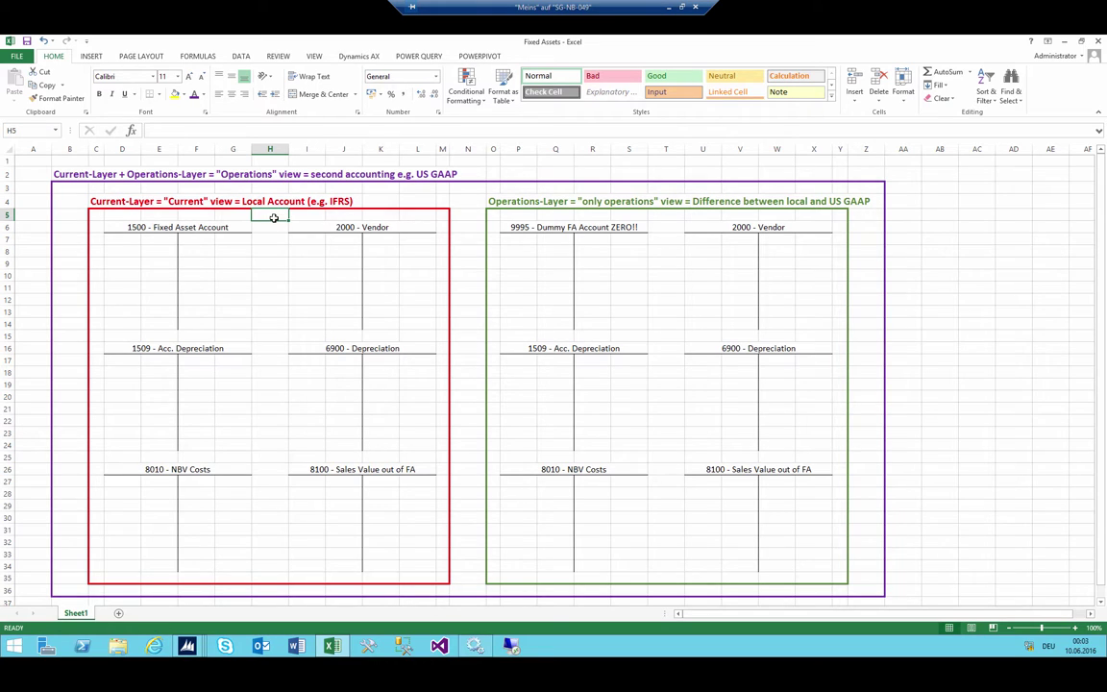
pyautogui.press('Up')
# Step: Examine the Operations-Layer heading's "Difference between local" wording and both sides of the 9995 Dummy FA Account
pyautogui.hotkey('ctrl', 'Right')
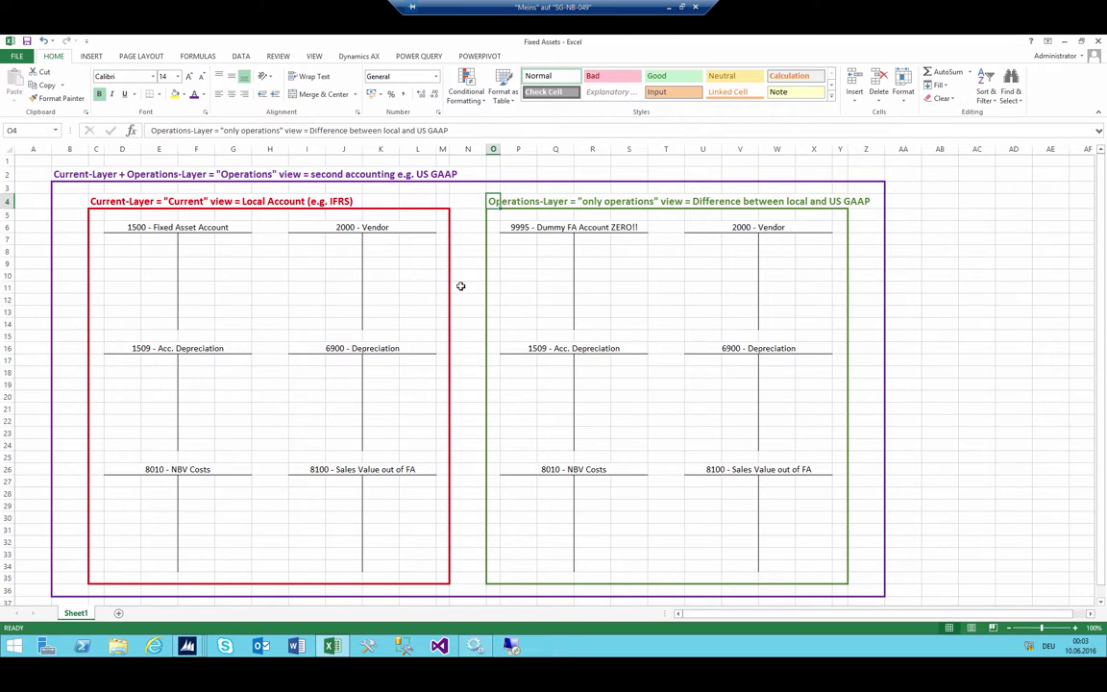
pyautogui.click(494, 214)
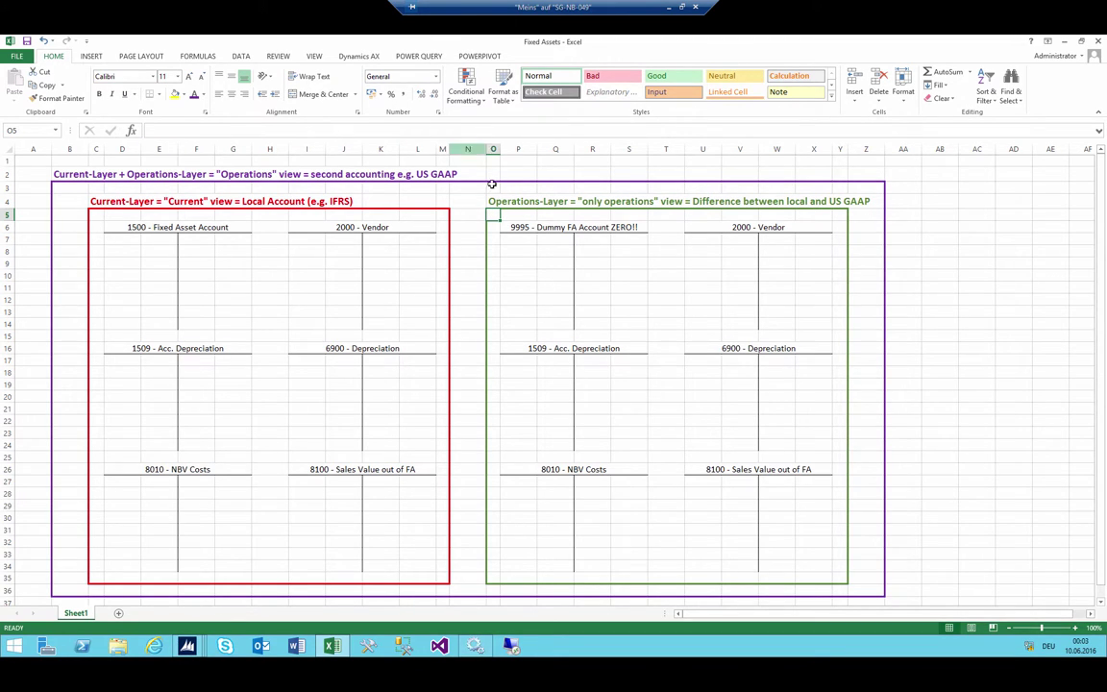
pyautogui.press('Up')
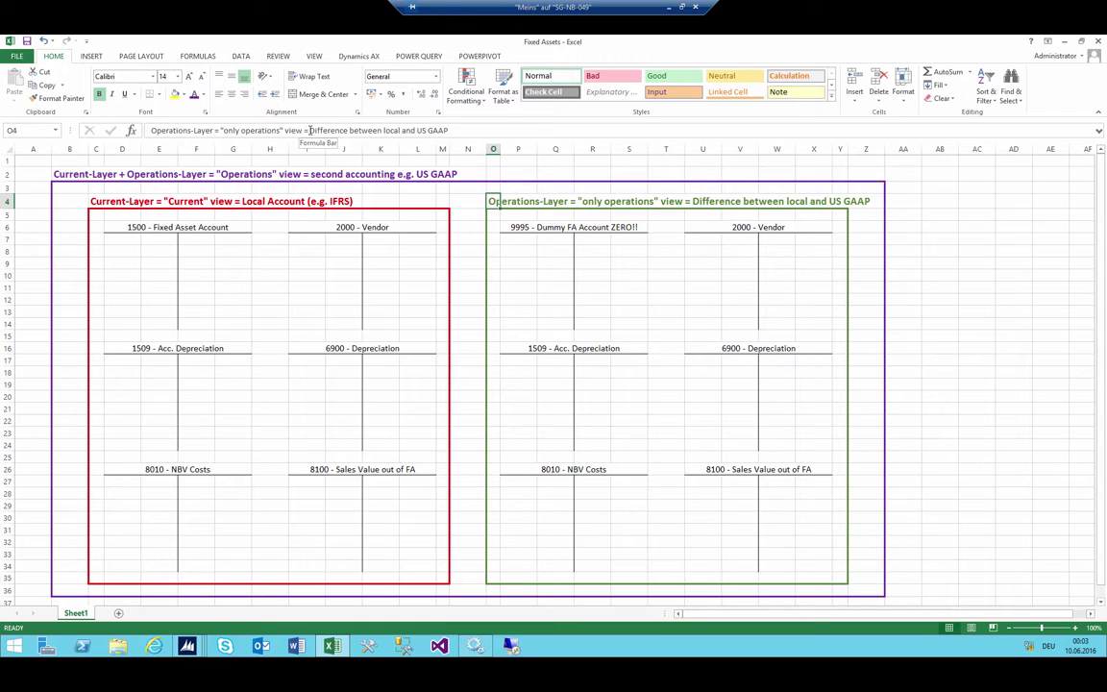
pyautogui.moveTo(308, 130); pyautogui.dragTo(402, 130)
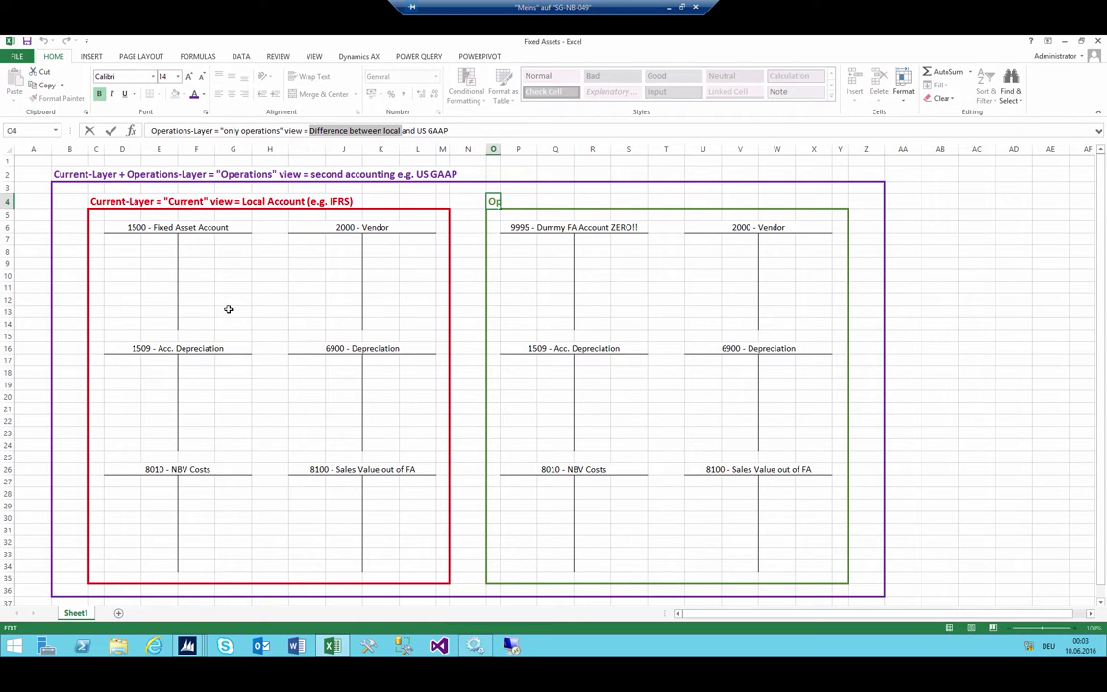
pyautogui.click(564, 253)
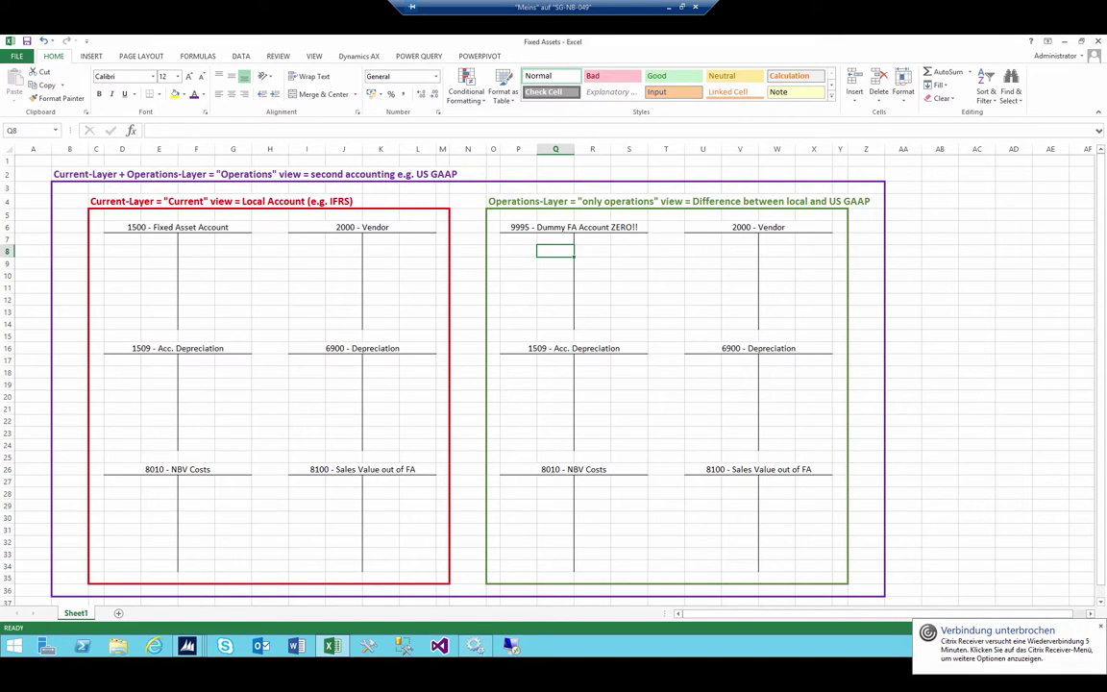
pyautogui.click(628, 251)
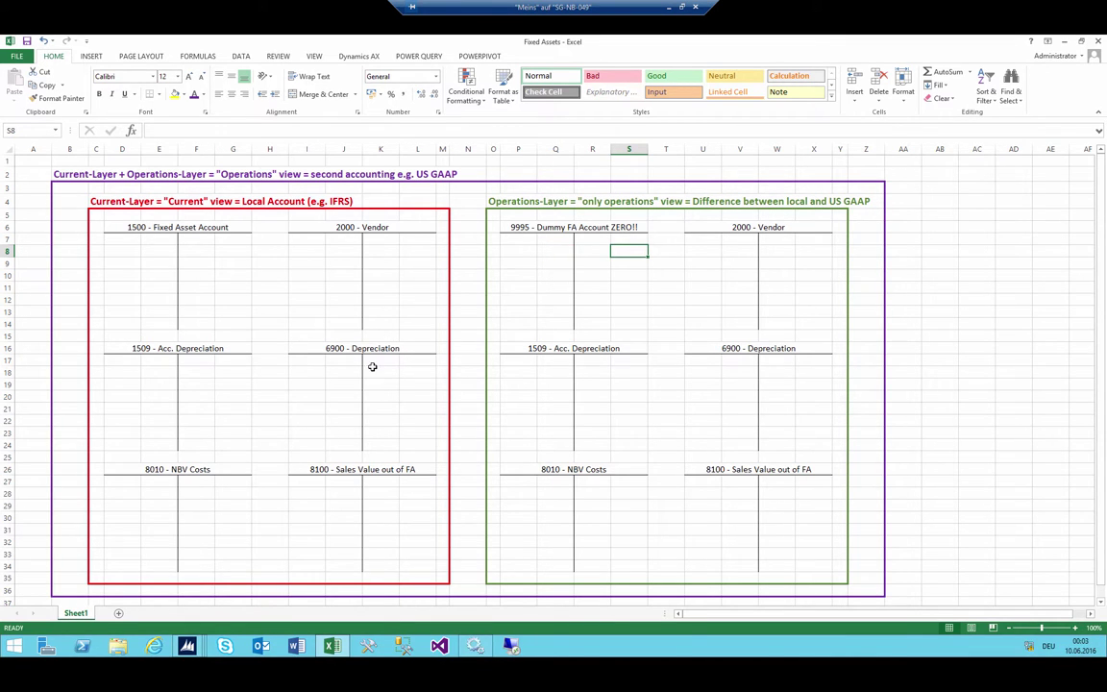
# Step: Switch to the main Dynamics AX window and set the trial balance's posting layer parameter to Only operations
pyautogui.click(187, 646)
pyautogui.click(76, 597)
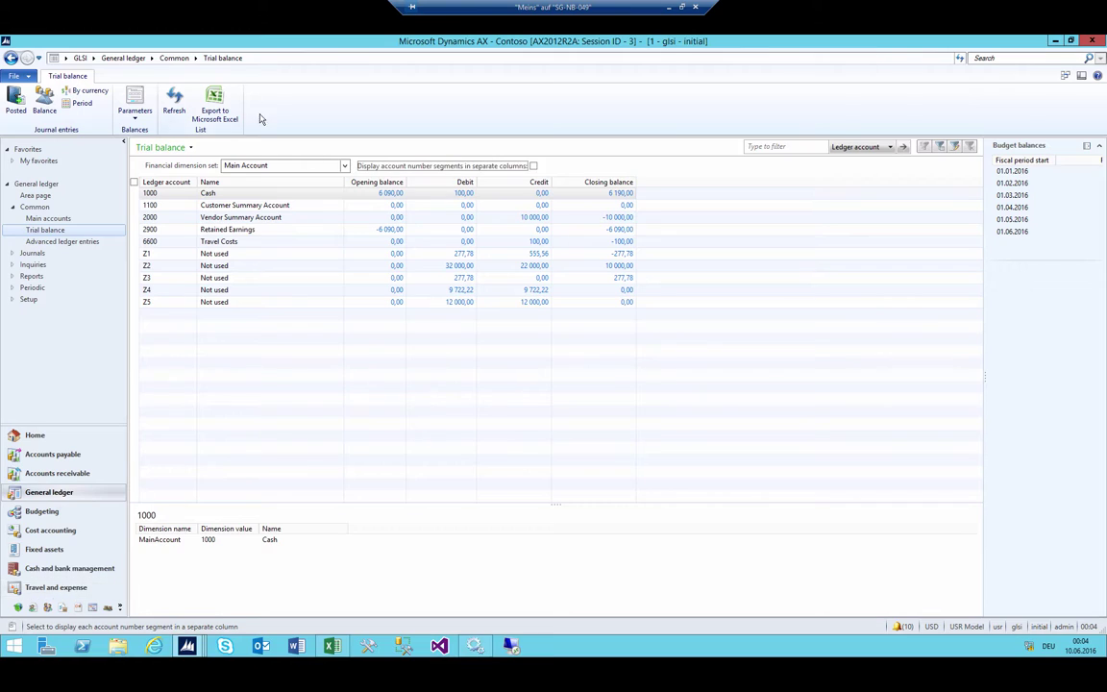
pyautogui.click(134, 99)
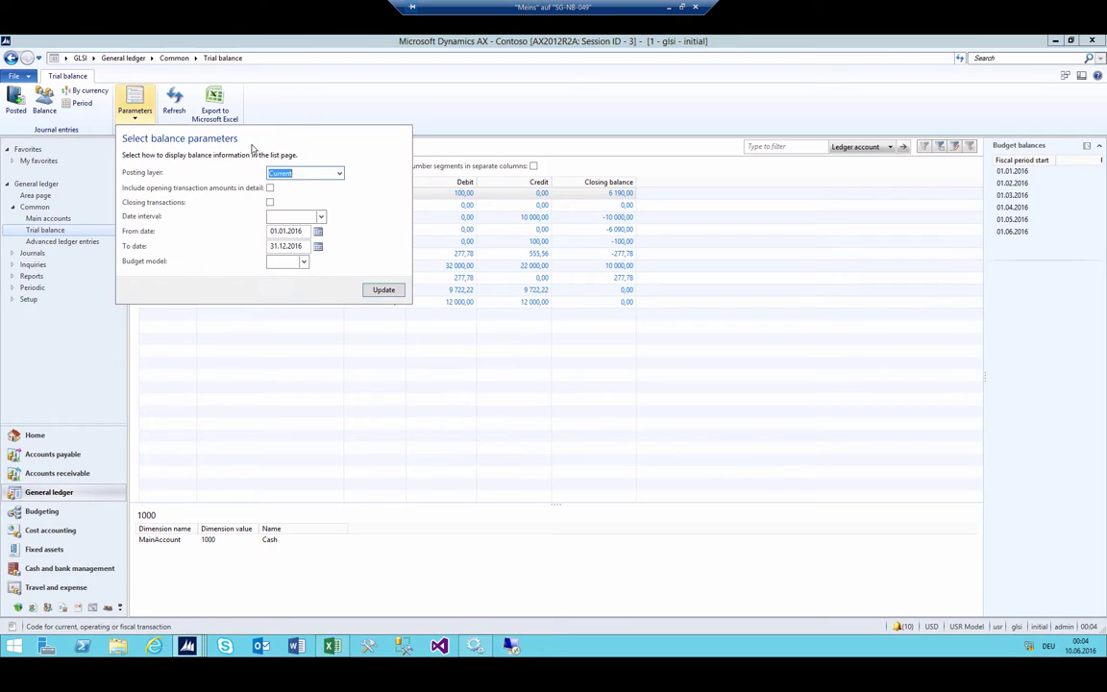
pyautogui.click(339, 174)
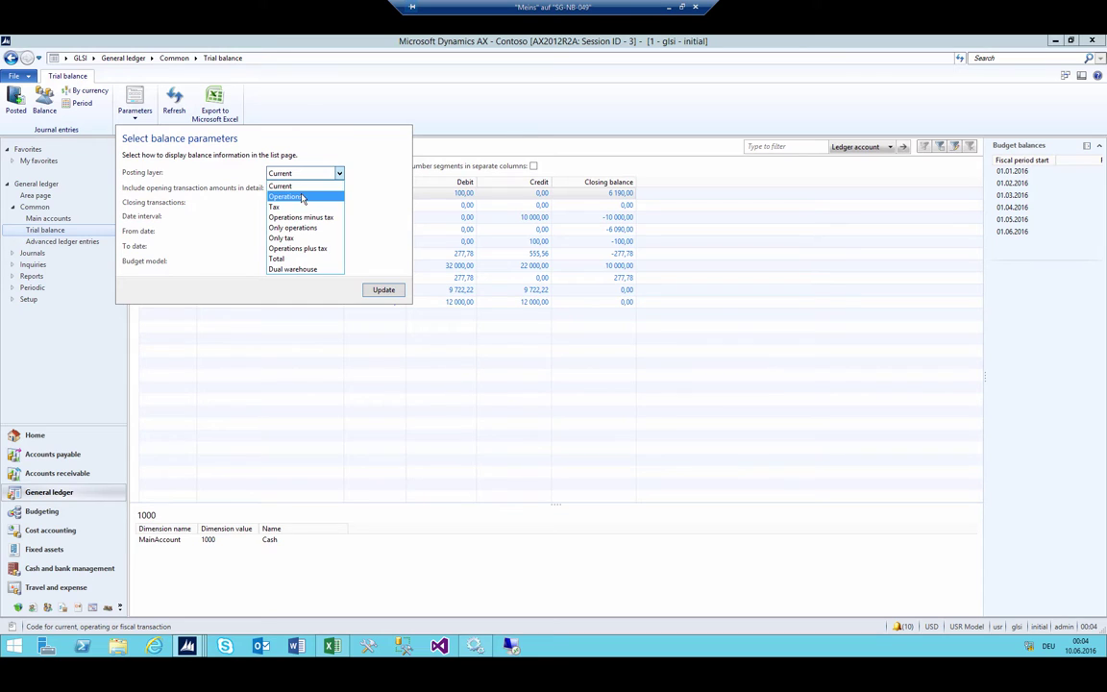
pyautogui.click(293, 227)
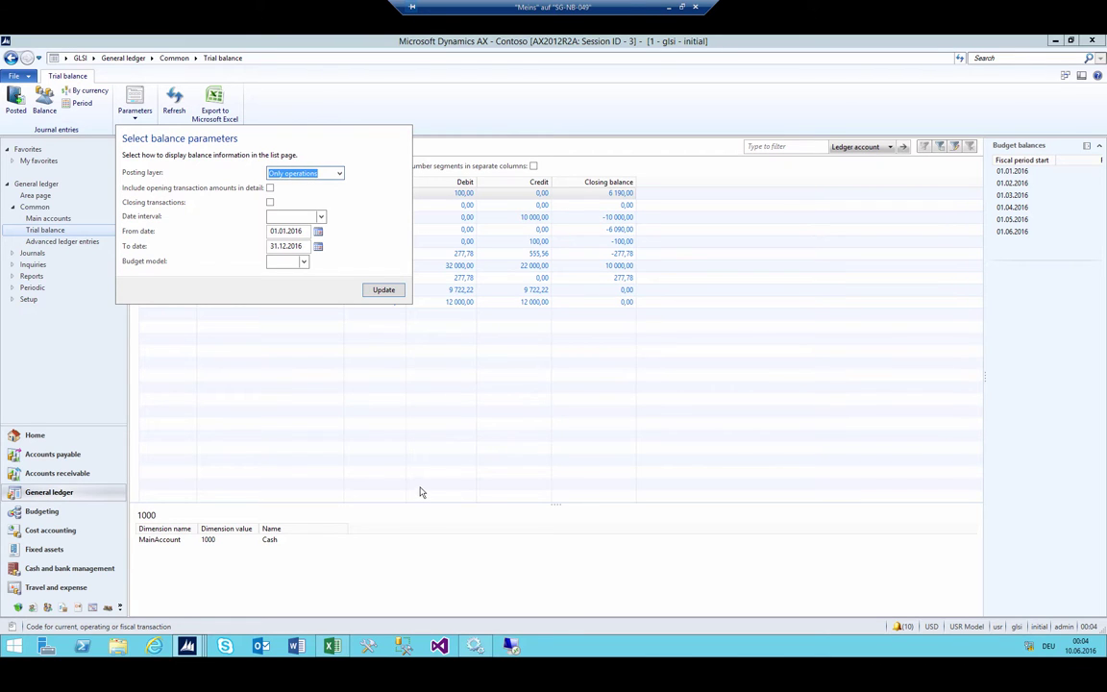
# Step: Switch to Excel and examine the Operations-Layer block and the purple heading's Current-Layer + Operations-Layer = "Operations" wording
pyautogui.click(331, 645)
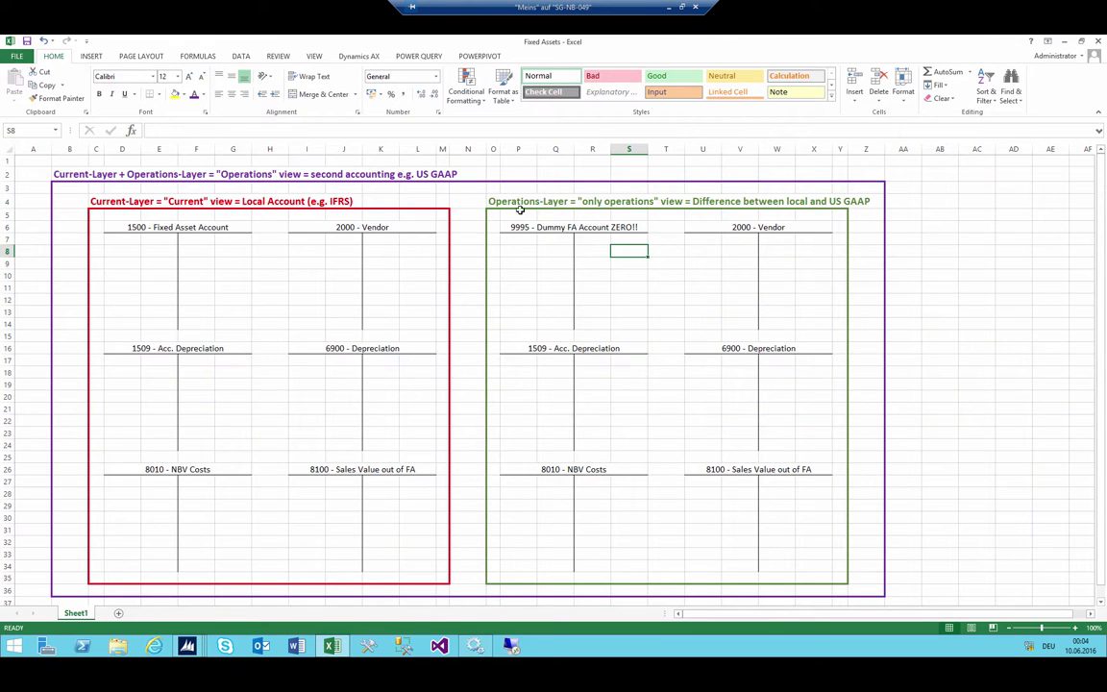
pyautogui.moveTo(501, 217); pyautogui.dragTo(838, 576)
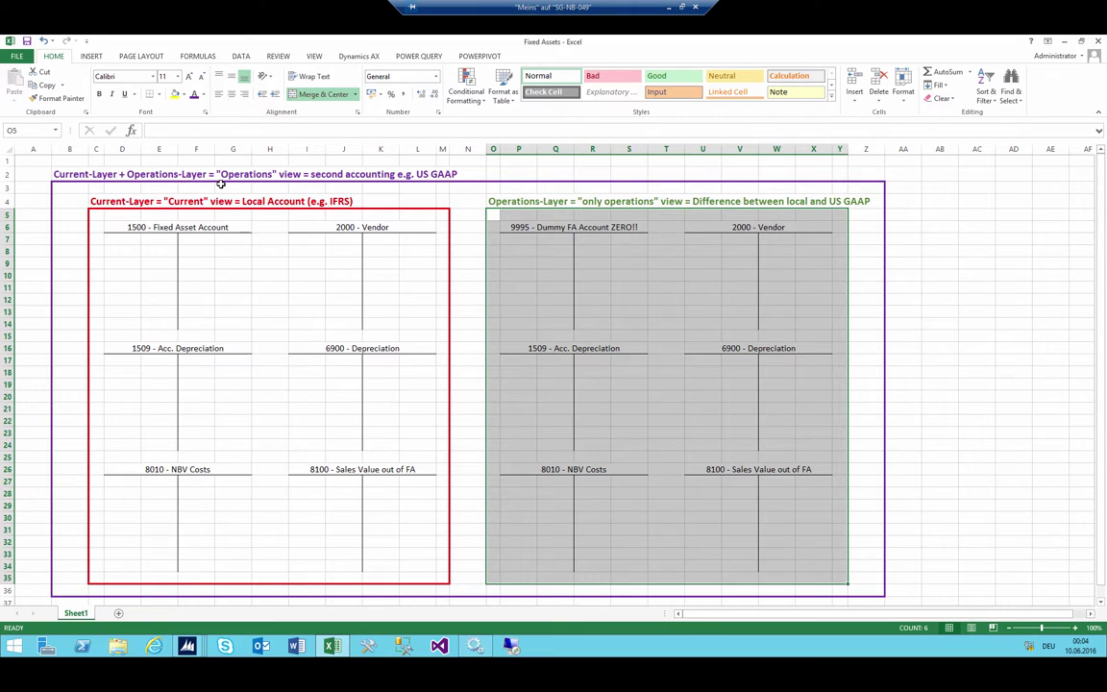
pyautogui.click(61, 174)
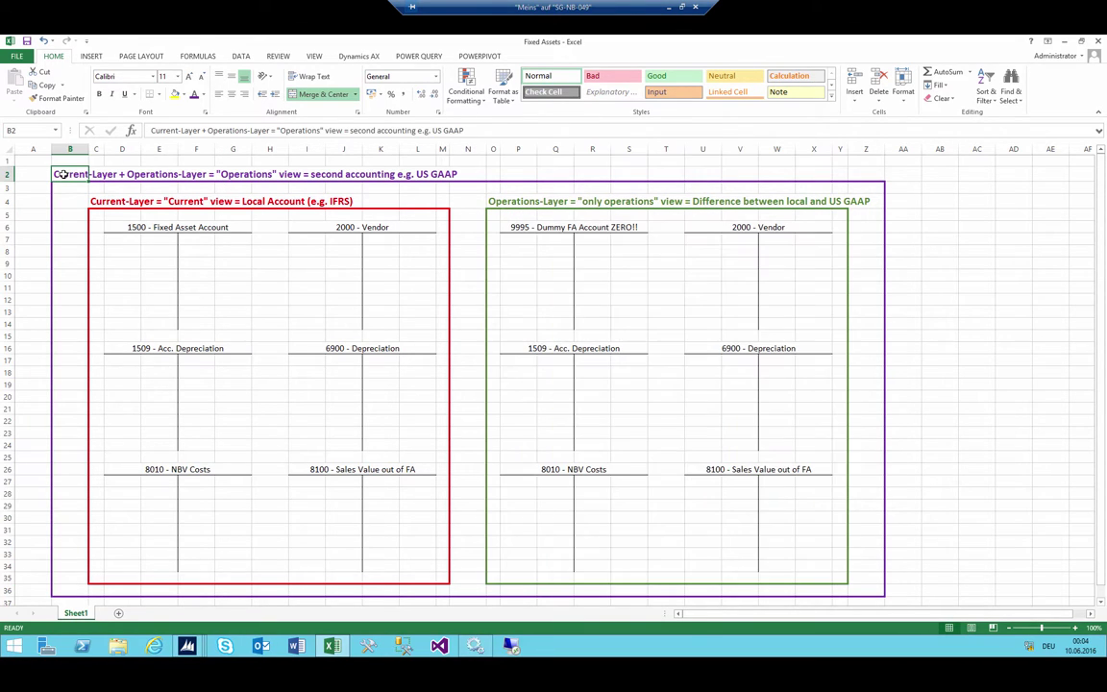
pyautogui.click(200, 130)
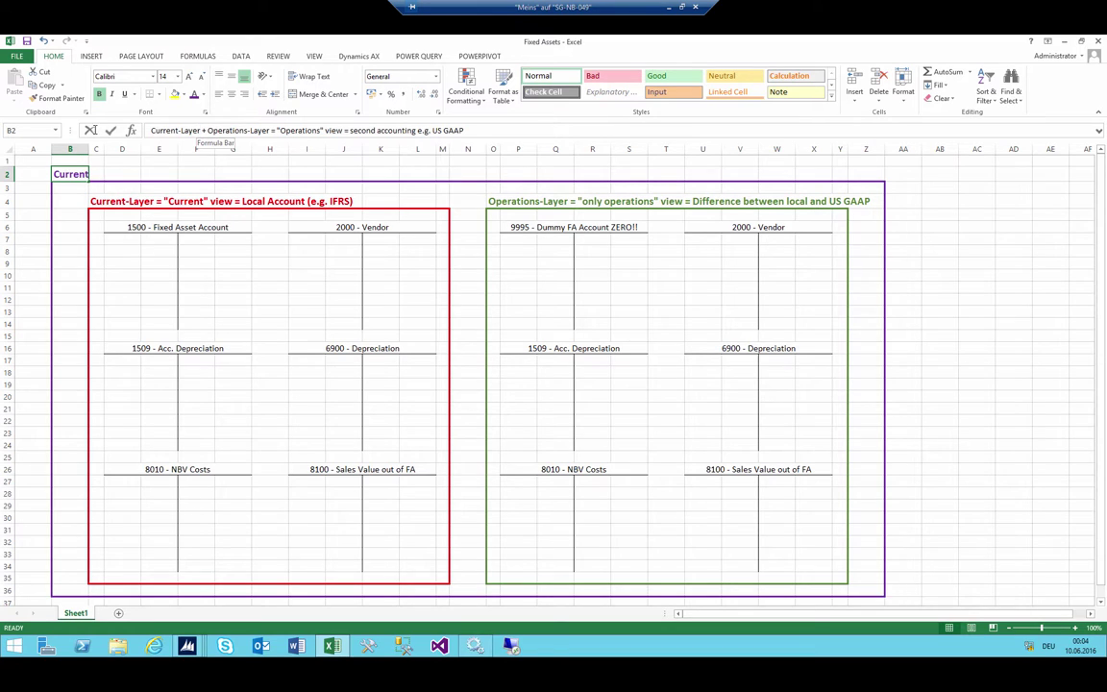
pyautogui.doubleClick(188, 130)
pyautogui.moveTo(208, 130); pyautogui.dragTo(270, 129)
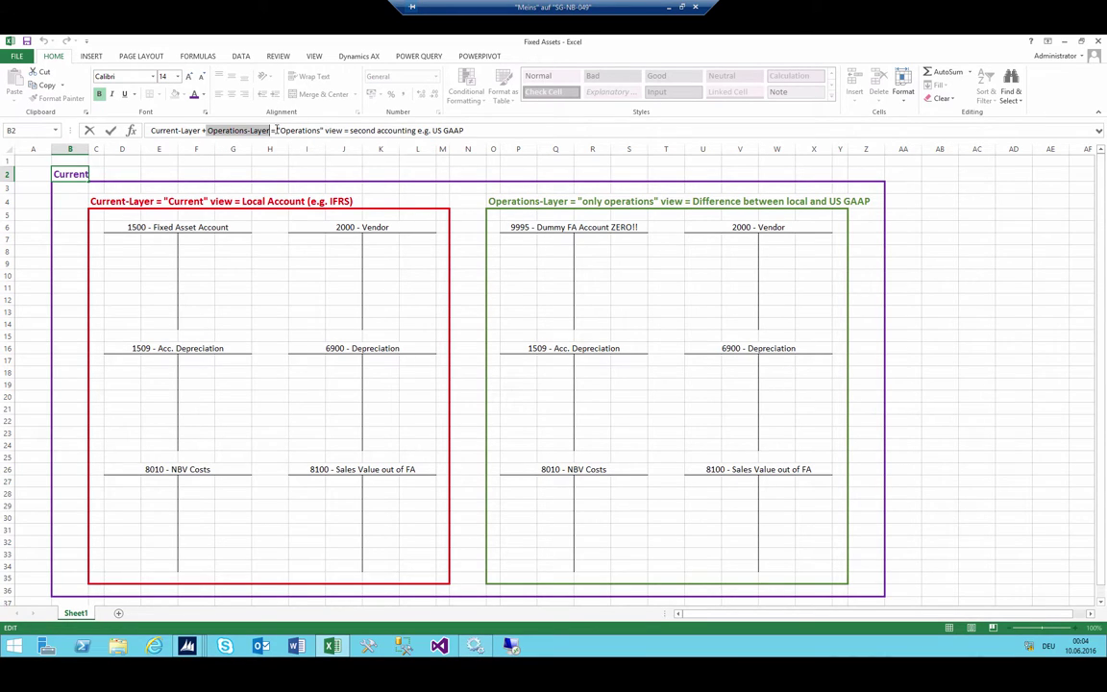
pyautogui.moveTo(279, 131); pyautogui.dragTo(326, 130)
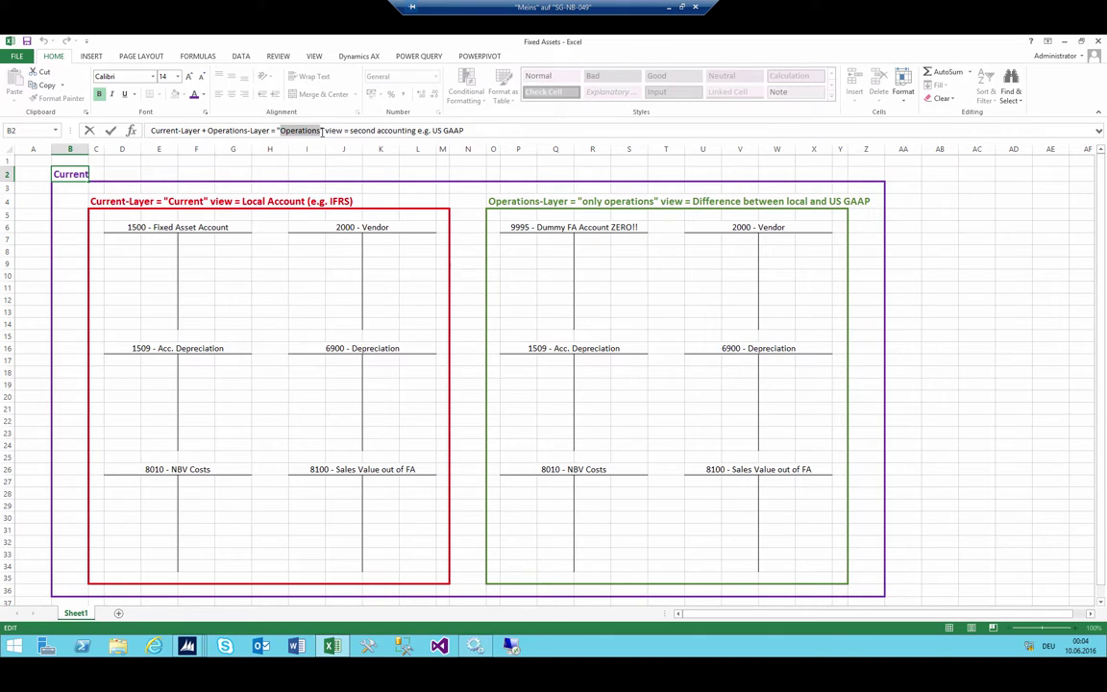
# Step: Switch back to the main Dynamics AX window and set the trial balance's posting layer parameter to Operations
pyautogui.click(186, 645)
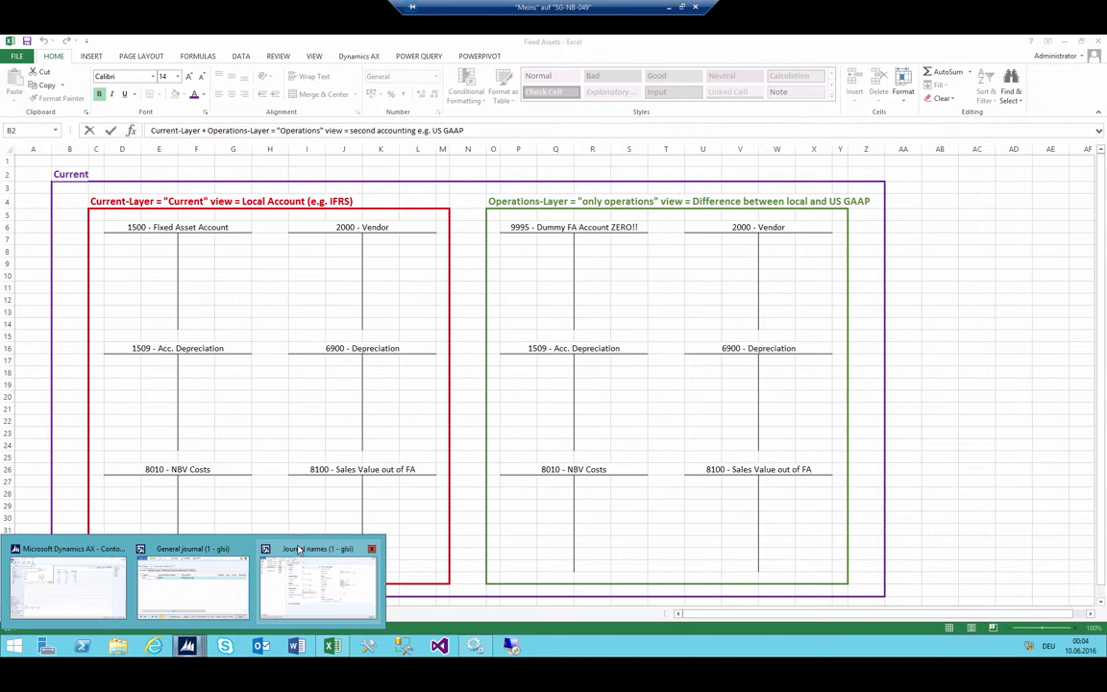
pyautogui.click(67, 581)
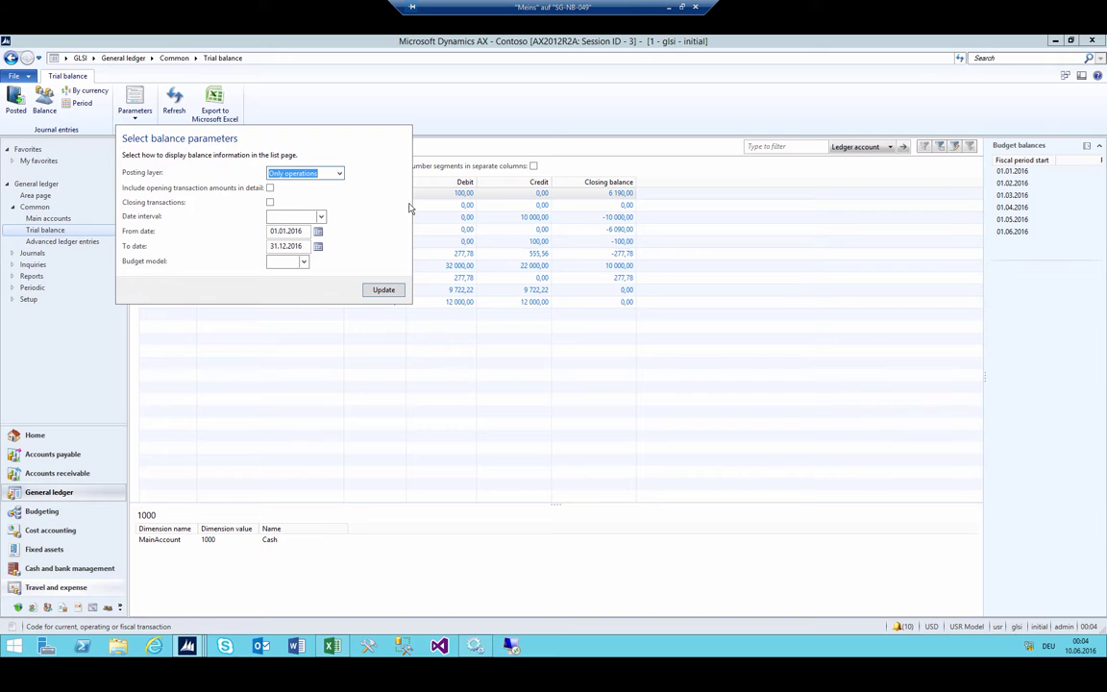
pyautogui.click(338, 176)
pyautogui.click(317, 182)
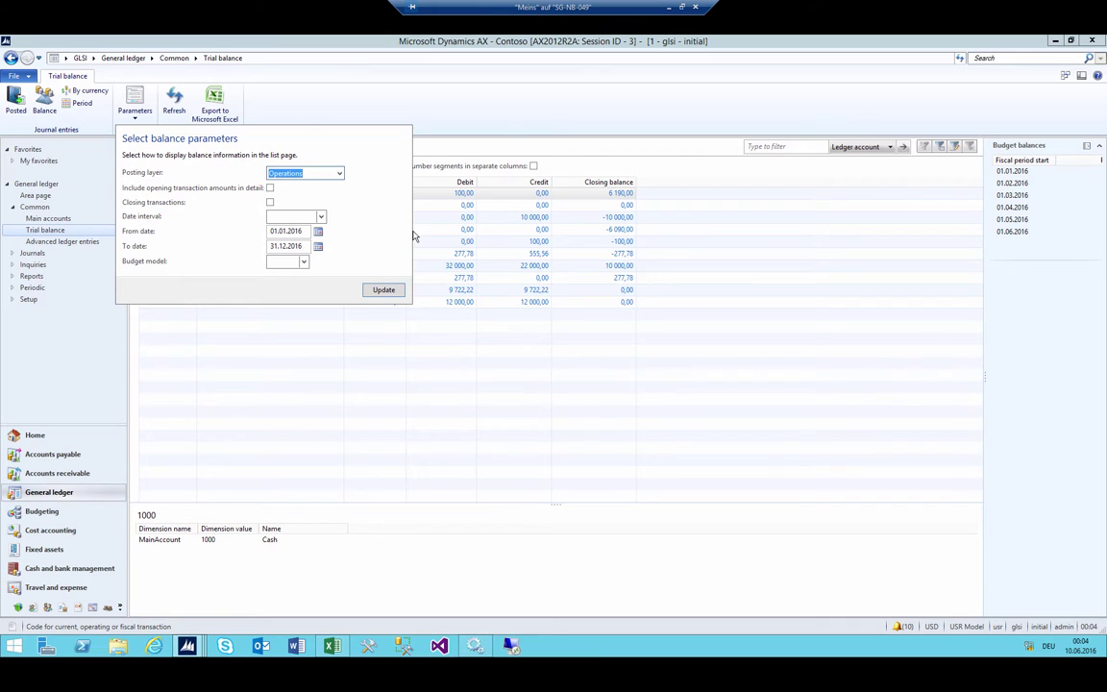
pyautogui.click(297, 415)
# Step: Return to Excel and enter 100 on the debit side of the 1500 Fixed Asset Account
pyautogui.hotkey('alt', 'Tab')
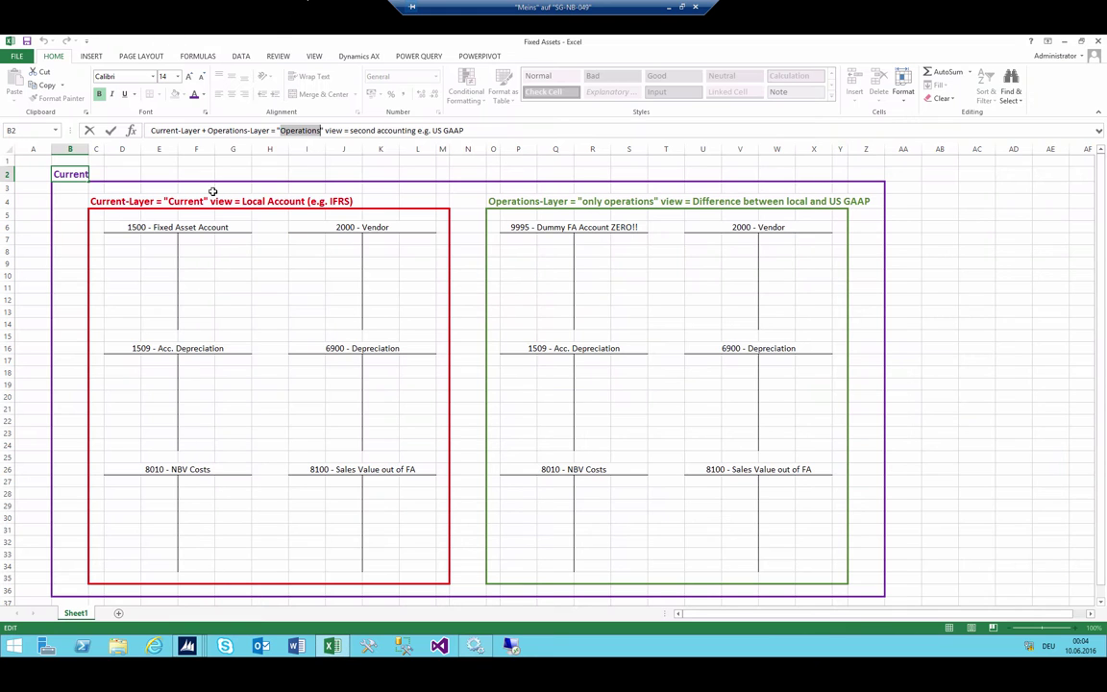
pyautogui.click(196, 213)
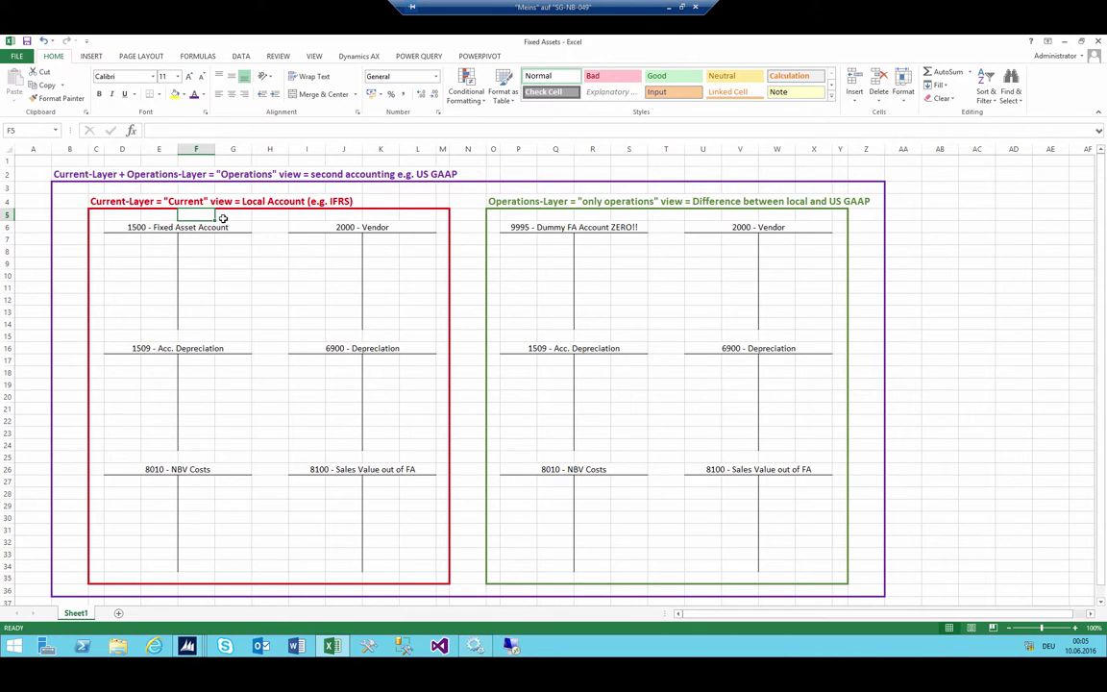
pyautogui.click(158, 241)
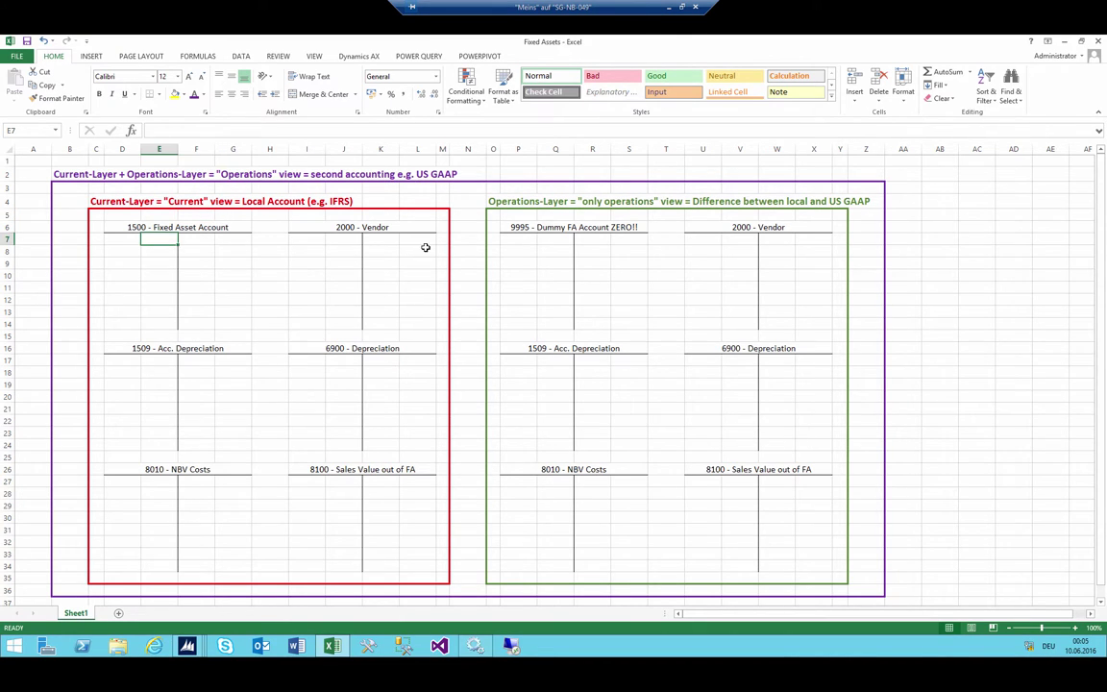
pyautogui.write('100')
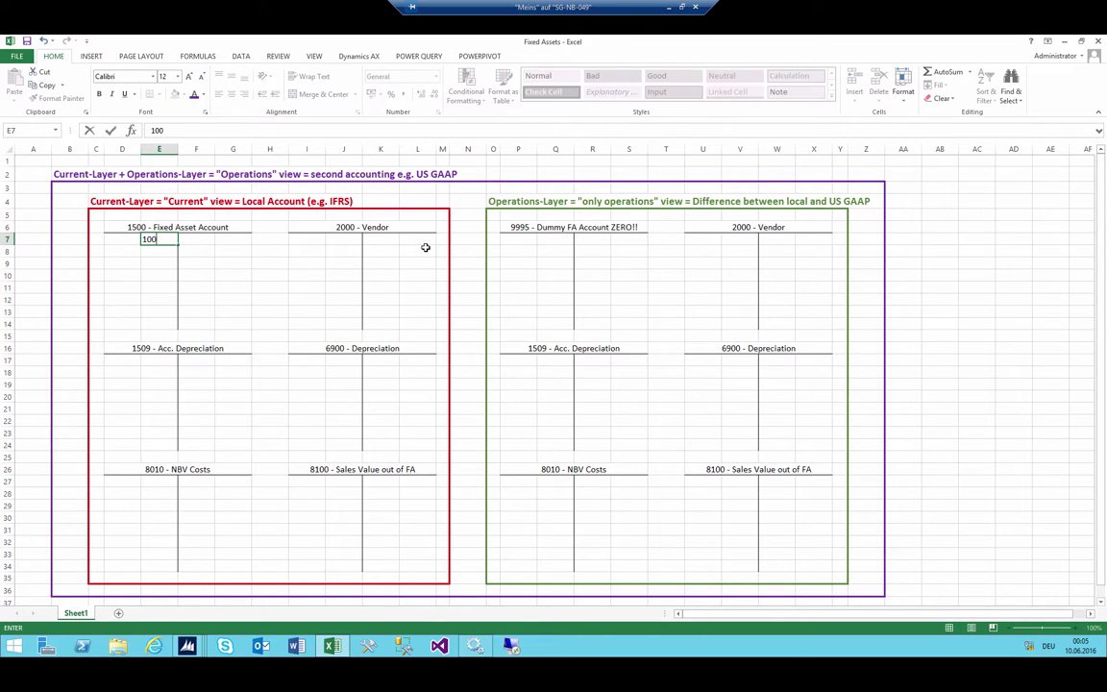
# Step: Enter 100 on both the debit and credit sides of the Operations-Layer's 9995 Dummy FA Account
pyautogui.press('Right')
pyautogui.press('Right')
pyautogui.press('Right')
pyautogui.press('Right')
pyautogui.press('Right')
pyautogui.press('Right')
pyautogui.press('Right')
pyautogui.press('Right')
pyautogui.press('Right')
pyautogui.press('Right')
pyautogui.press('Right')
pyautogui.press('Right')
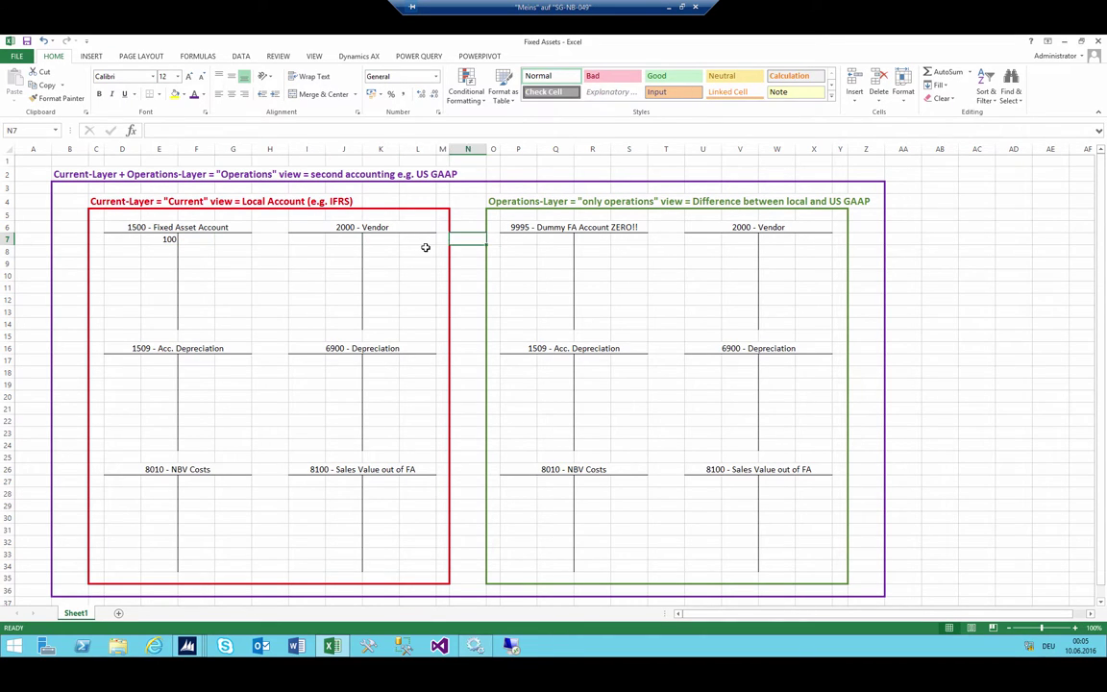
pyautogui.write('100')
pyautogui.press('Right')
pyautogui.write('11')
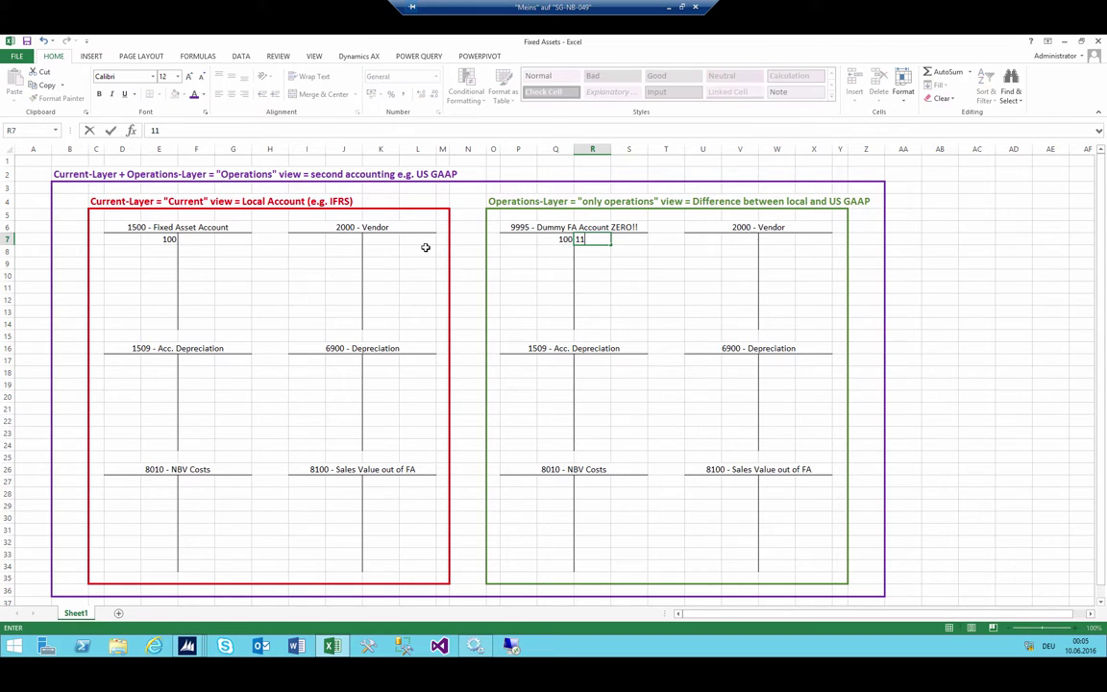
pyautogui.hotkey('ctrl', 'Return')
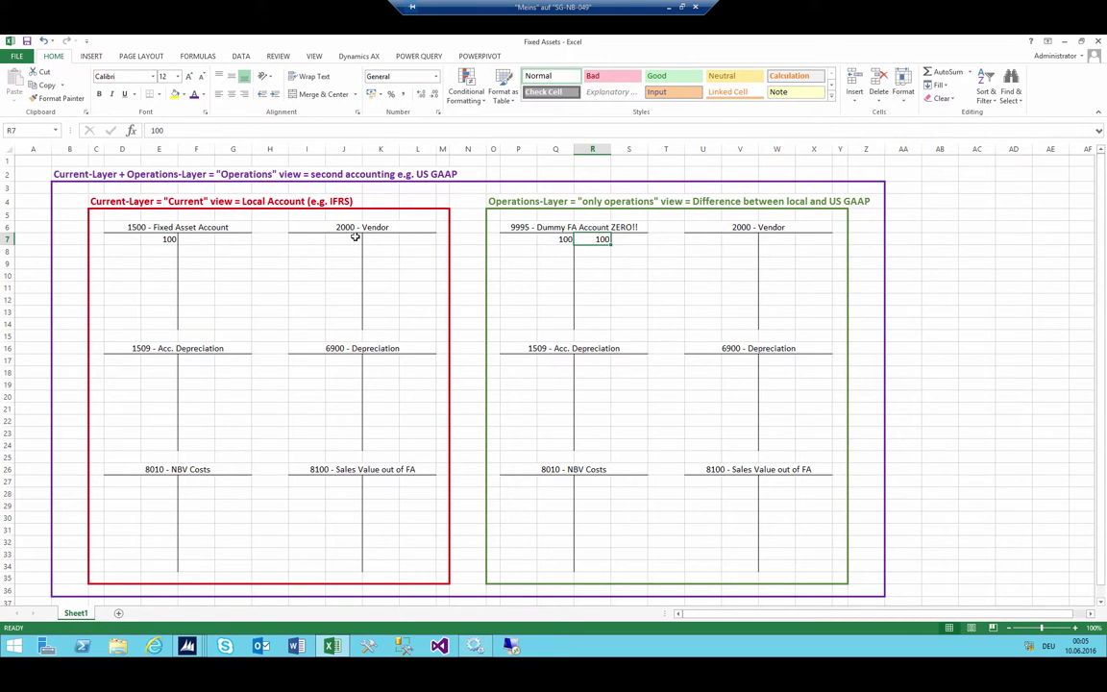
# Step: Fill in the 1509 Acc. Depreciation accounts: credit 40 in the Current-Layer, debit 40 and credit 60 in the Operations-Layer
pyautogui.click(191, 360)
pyautogui.write('40')
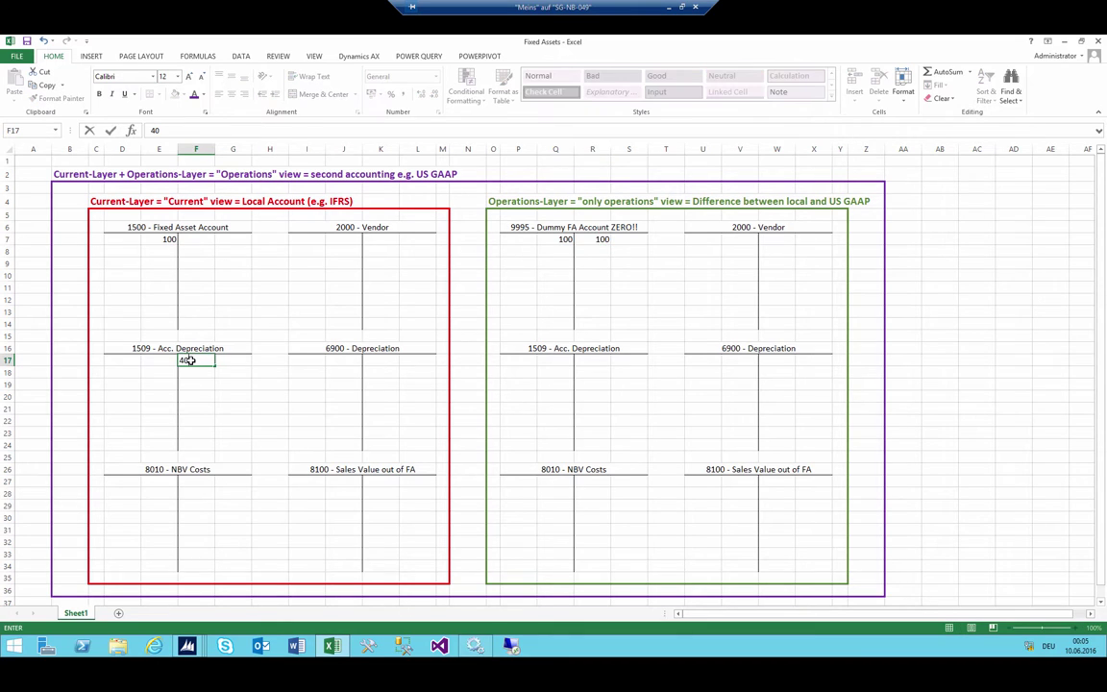
pyautogui.press('Tab')
pyautogui.click(558, 360)
pyautogui.write('40')
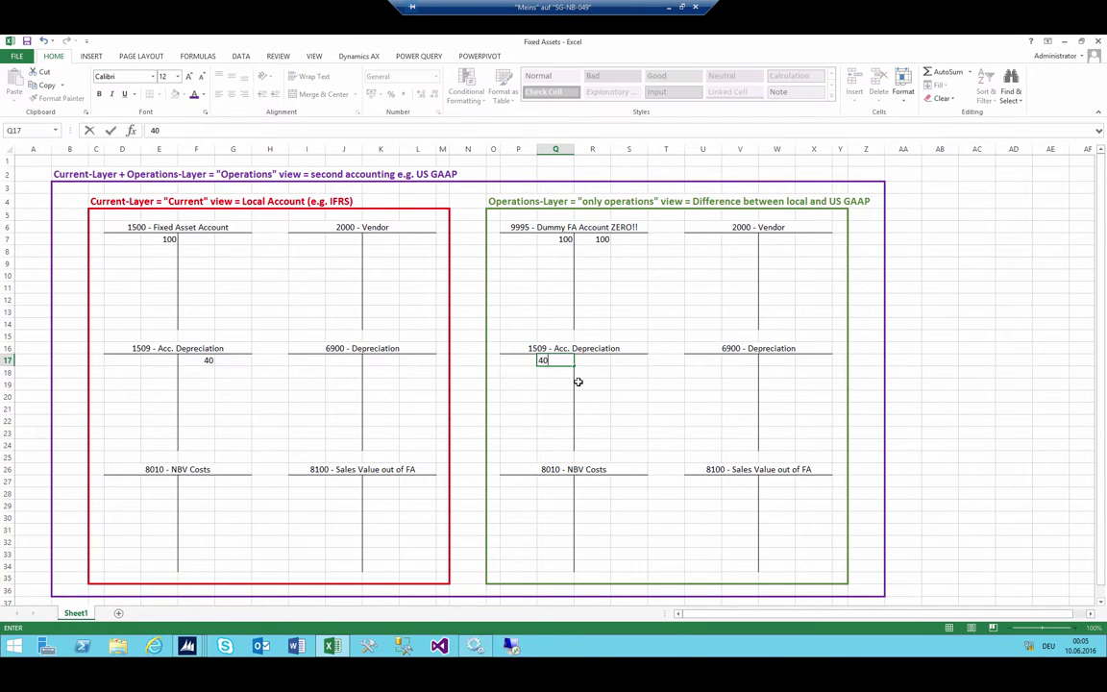
pyautogui.press('Tab')
pyautogui.write('60')
pyautogui.press('Return')
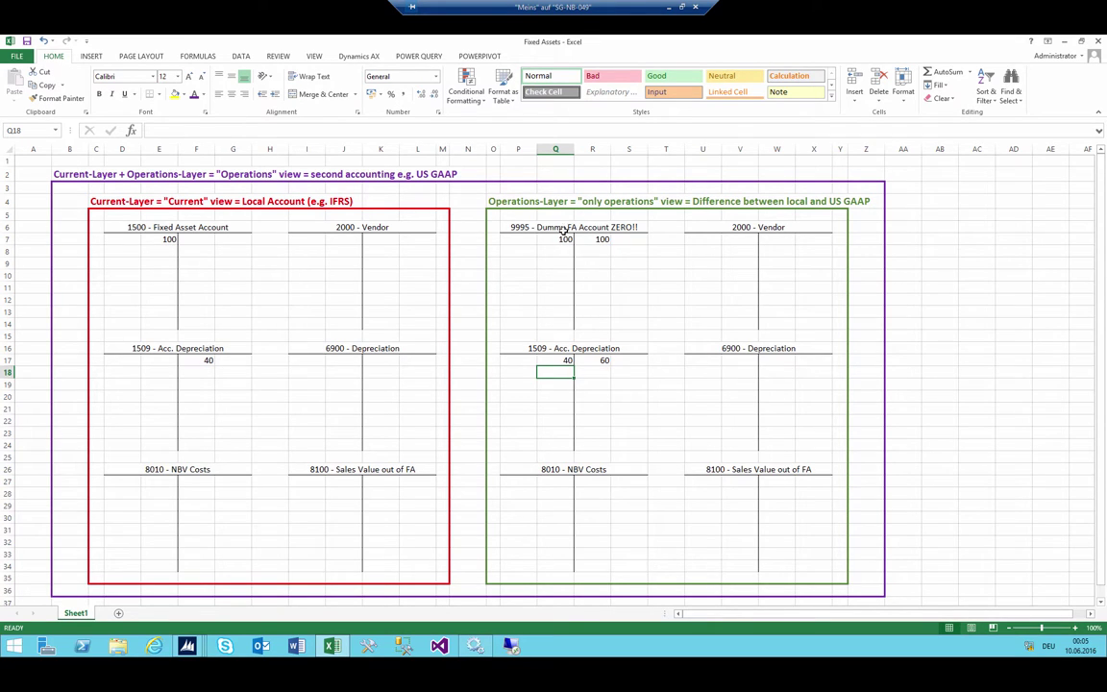
# Step: Enter 40 on the debit side of the Current-Layer's 6900 Depreciation account
pyautogui.moveTo(510, 230); pyautogui.dragTo(644, 315)
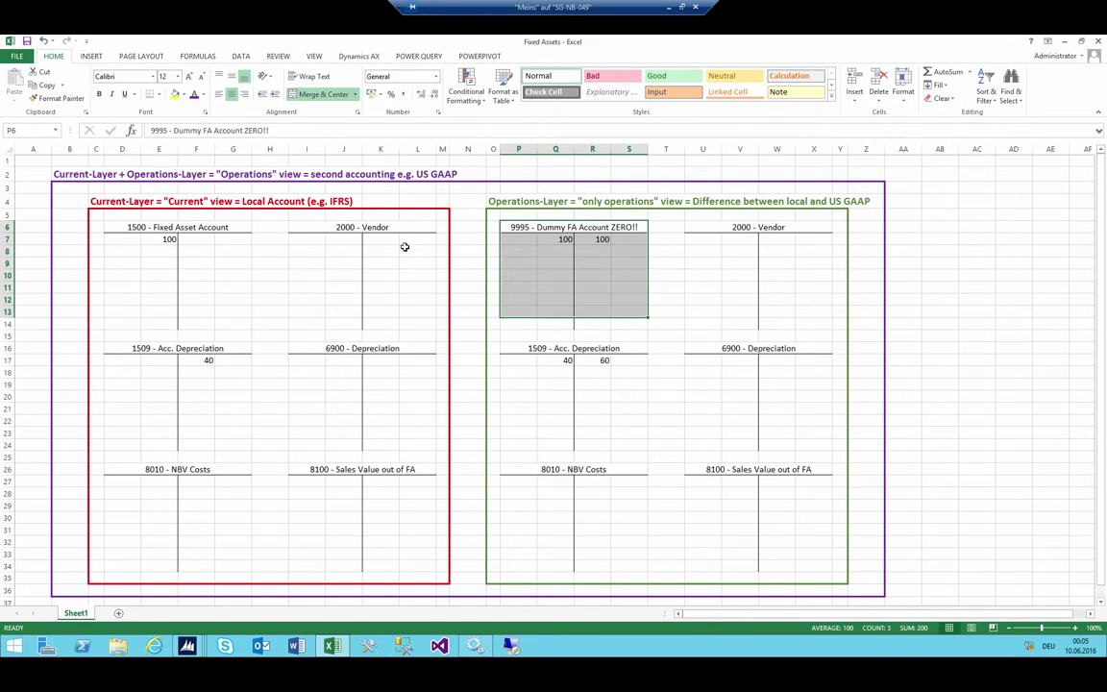
pyautogui.click(154, 239)
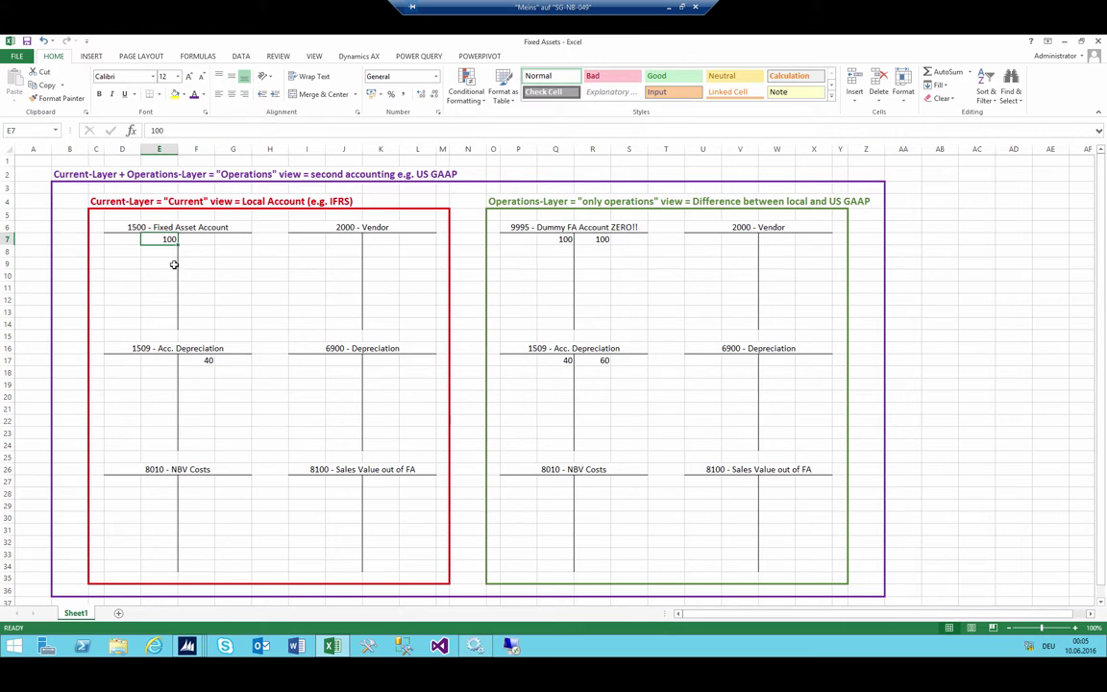
pyautogui.click(167, 485)
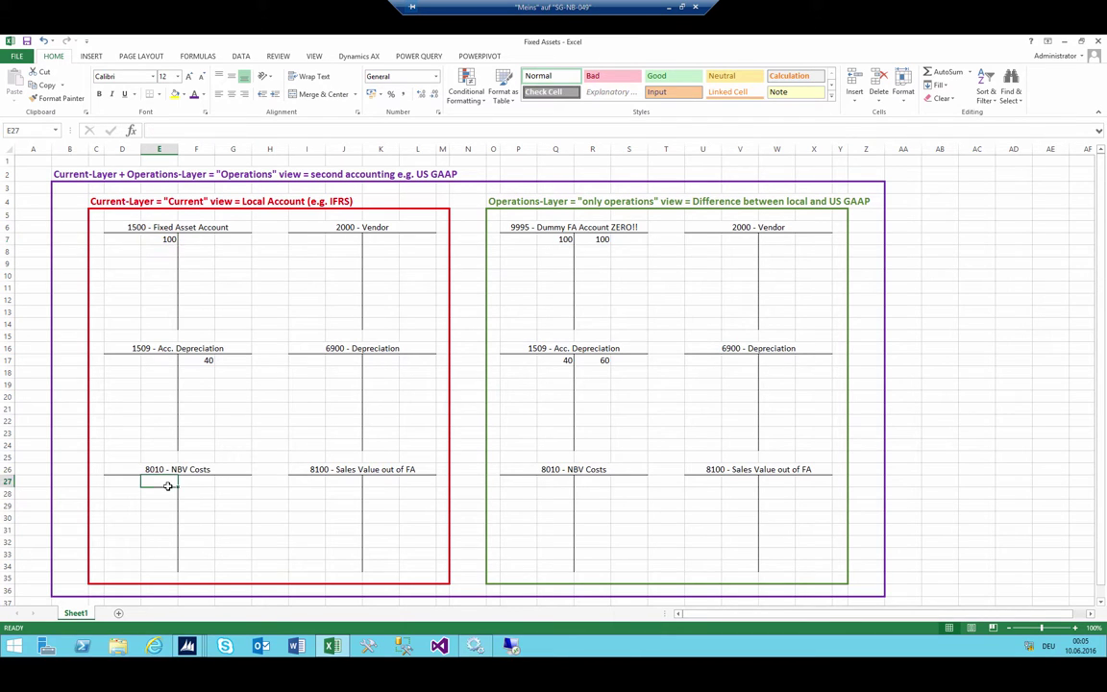
pyautogui.click(372, 357)
pyautogui.write('40')
# Step: Enter 40 on the credit side and 60 on the debit side of the Operations-Layer's 6900 Depreciation account
pyautogui.click(466, 358)
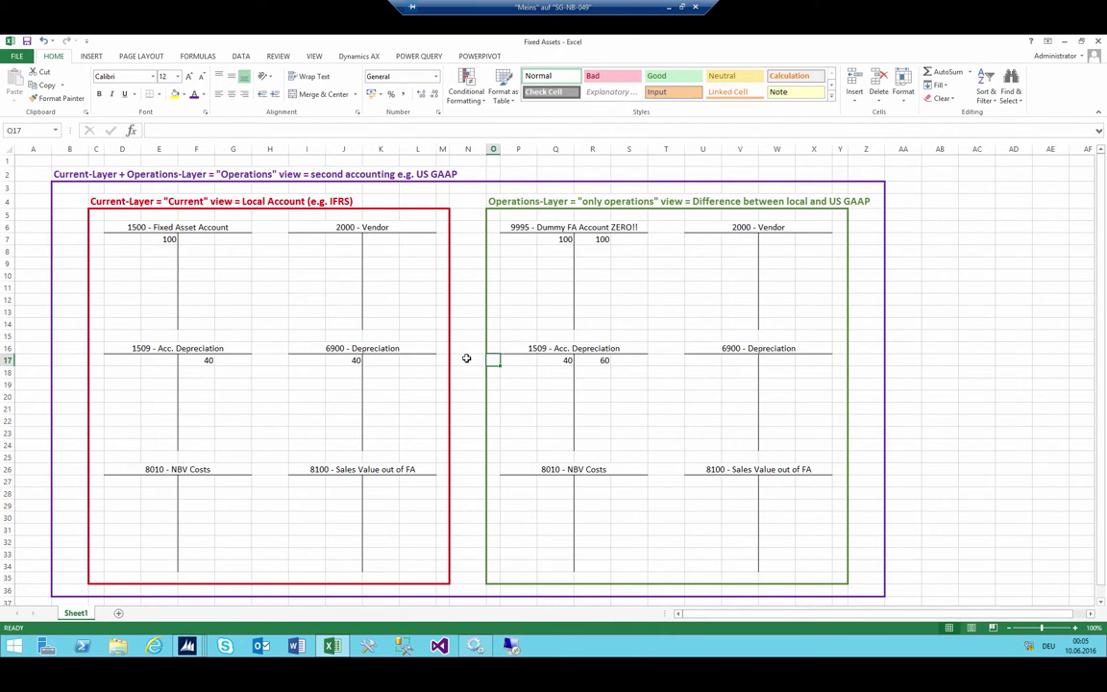
pyautogui.press('Right')
pyautogui.press('Right')
pyautogui.press('Right')
pyautogui.press('Right')
pyautogui.press('Right')
pyautogui.press('Right')
pyautogui.press('Right')
pyautogui.press('Right')
pyautogui.write('40')
pyautogui.press('Left')
pyautogui.write('60')
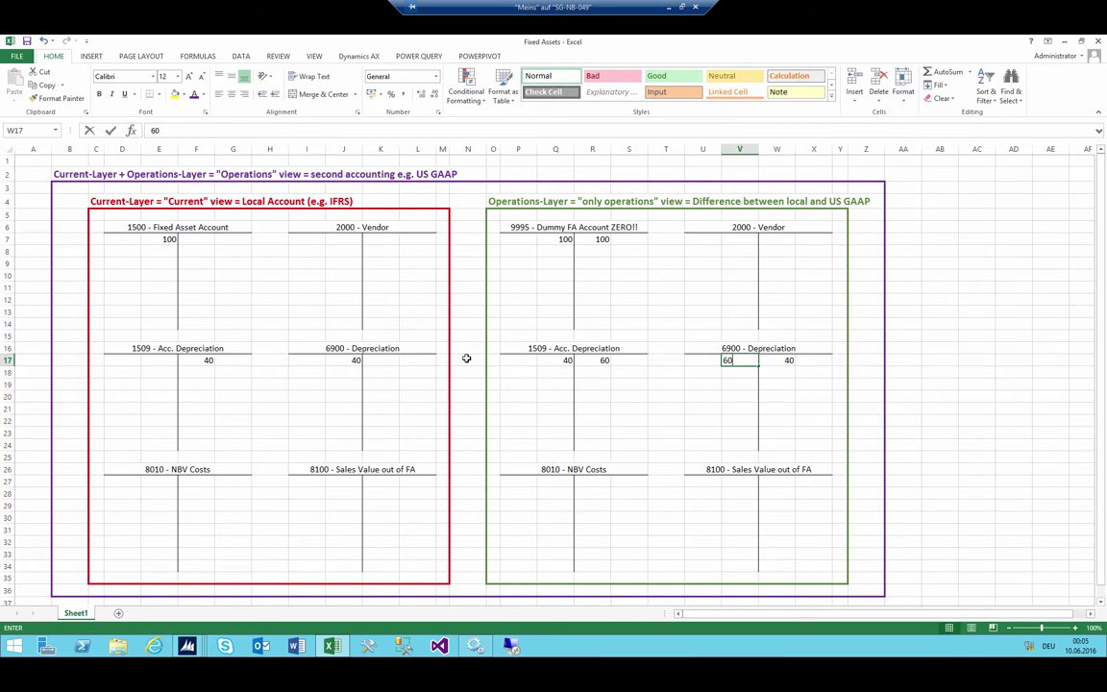
pyautogui.press('Left')
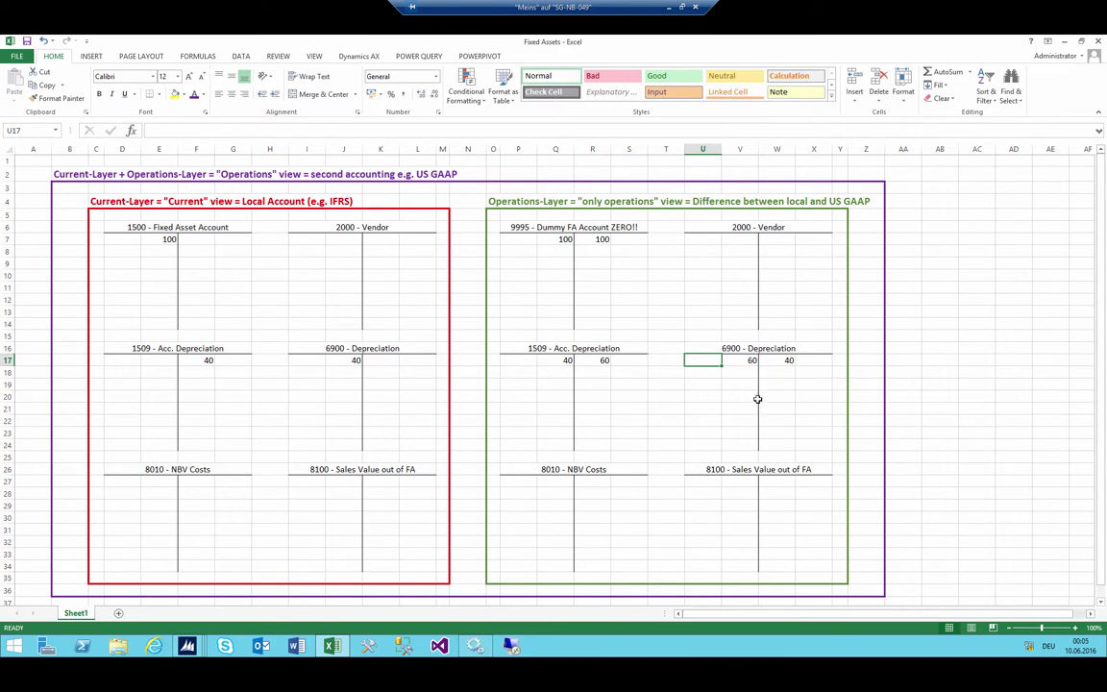
# Step: Compare the Current-Layer's 1500 Fixed Asset Account debit with its 1509 Acc. Depreciation credit
pyautogui.click(169, 240)
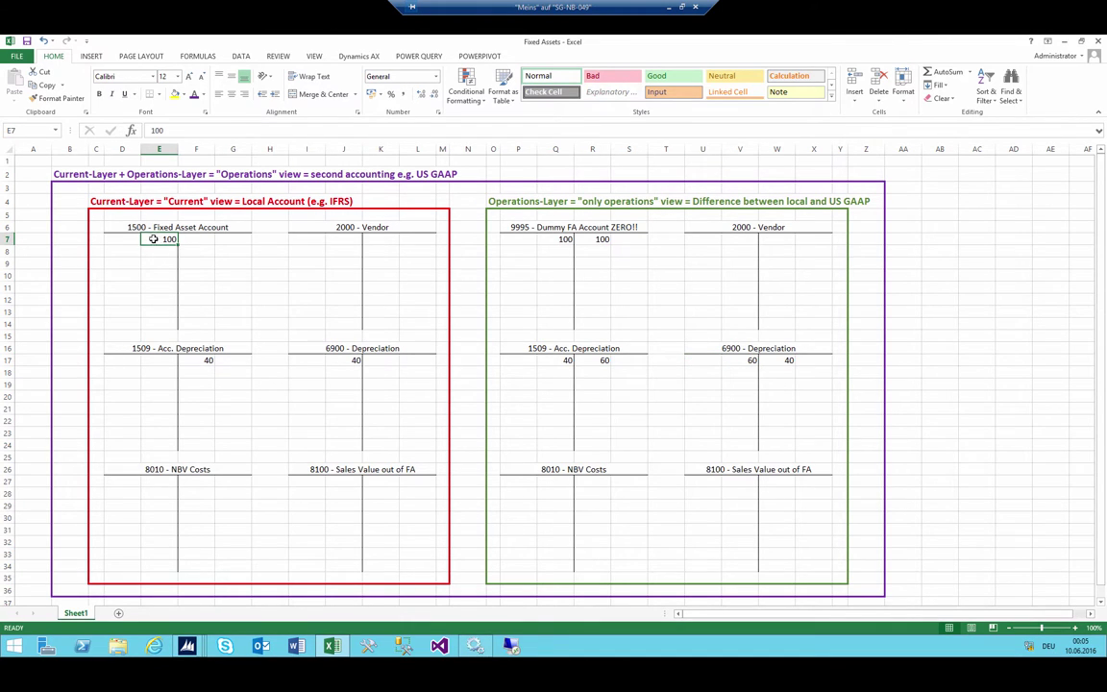
pyautogui.click(208, 362)
pyautogui.write('40')
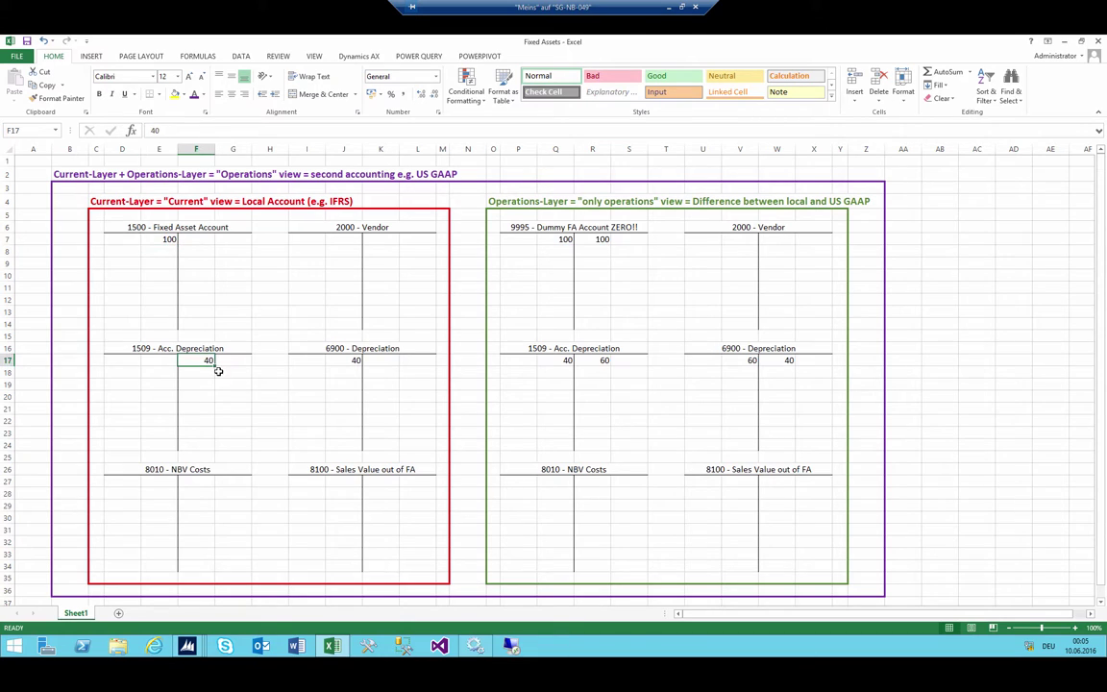
pyautogui.click(161, 240)
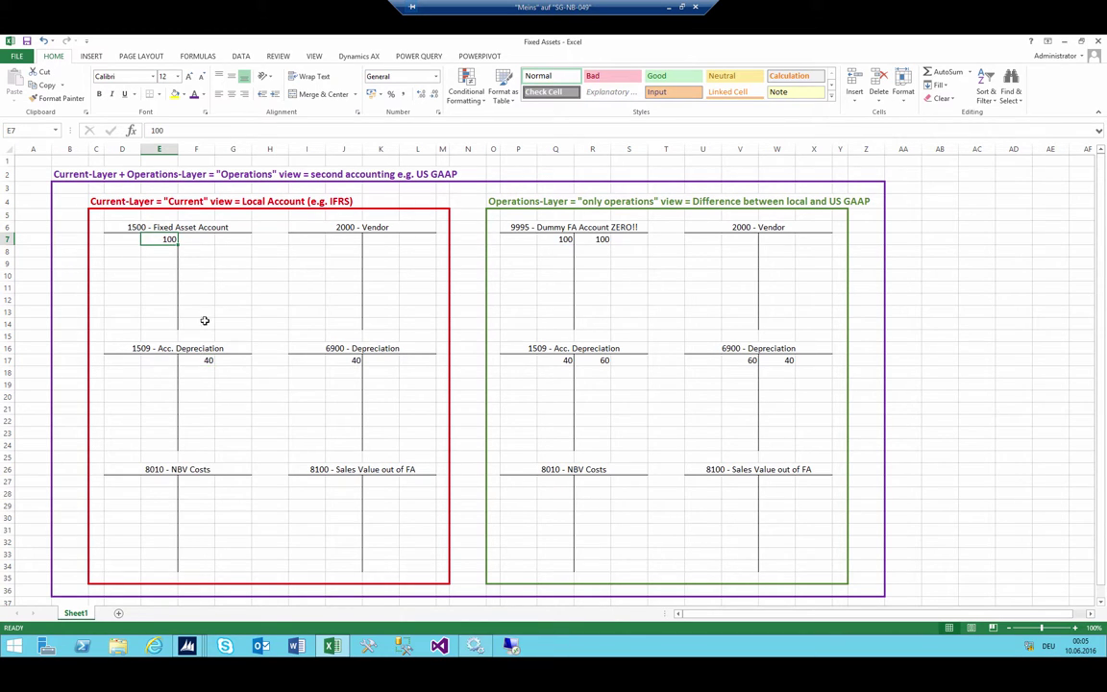
pyautogui.click(205, 359)
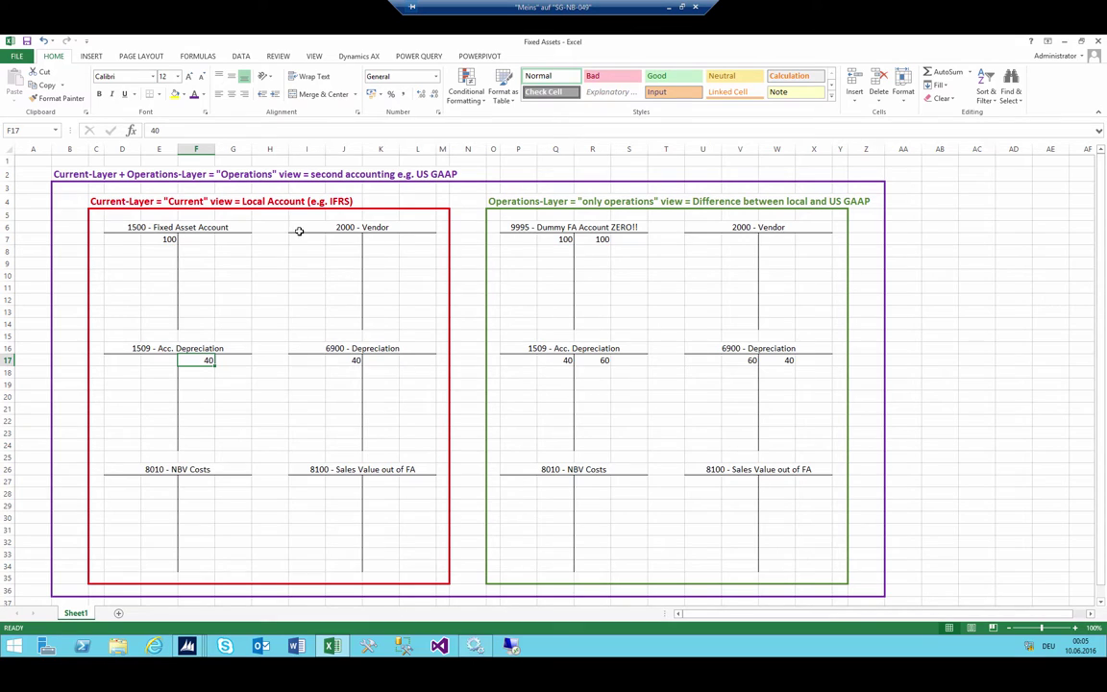
pyautogui.click(164, 240)
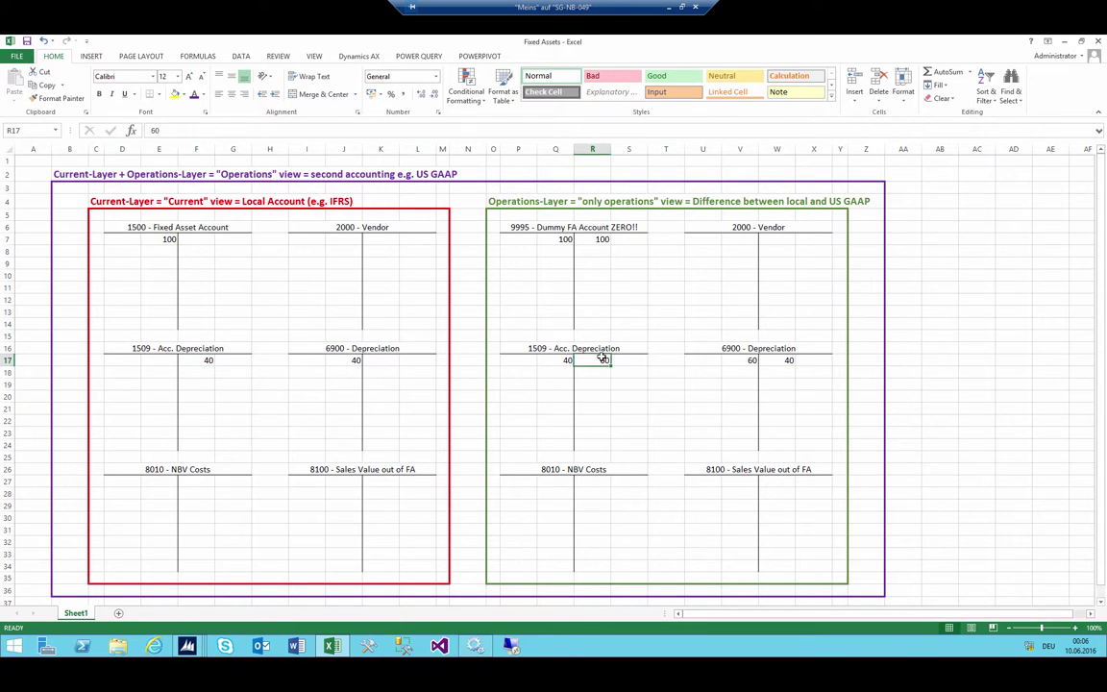
# Step: Clear all depreciation amounts in row 17 across the Current-Layer and Operations-Layer accounts
pyautogui.moveTo(786, 359); pyautogui.dragTo(161, 360)
pyautogui.press('Delete')
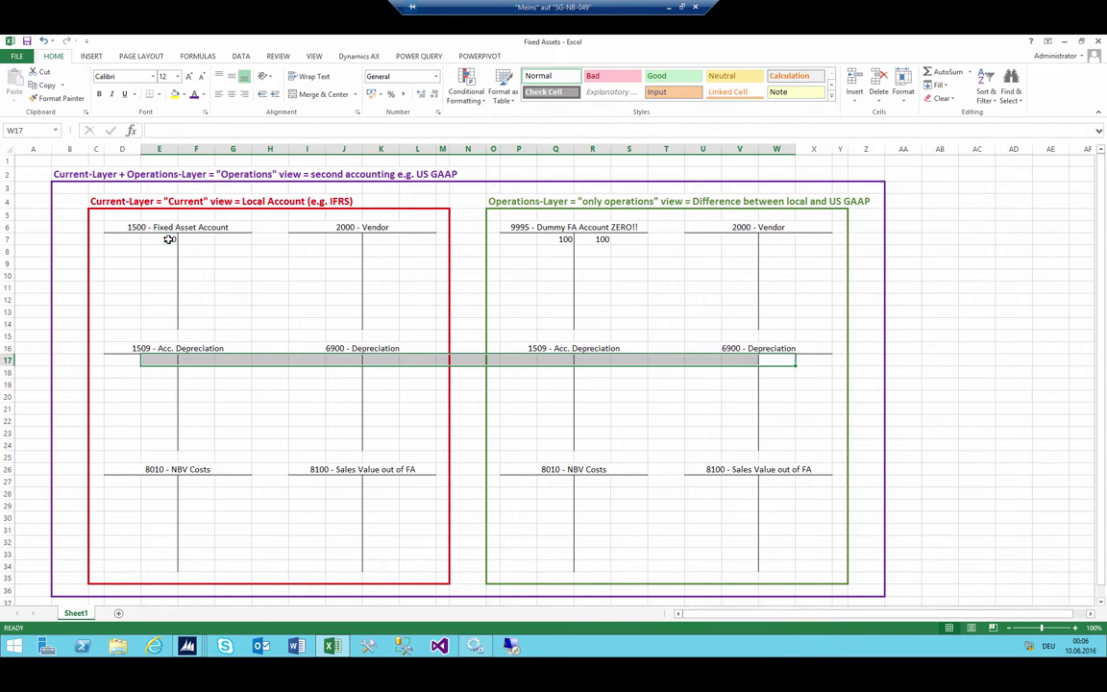
# Step: Clear the acquisition amounts from the Current-Layer's 1500 Fixed Asset Account and both sides of the Operations-Layer's 9995 Dummy FA Account
pyautogui.click(166, 238)
pyautogui.press('Delete')
pyautogui.moveTo(555, 240); pyautogui.dragTo(588, 239)
pyautogui.press('Delete')
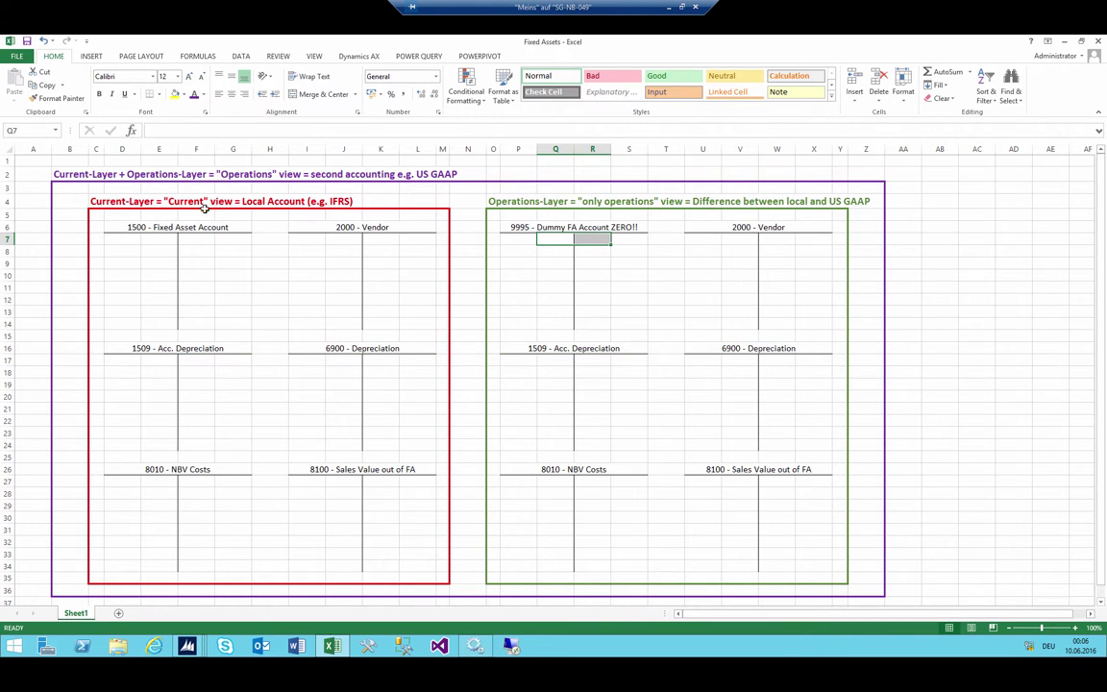
pyautogui.click(583, 249)
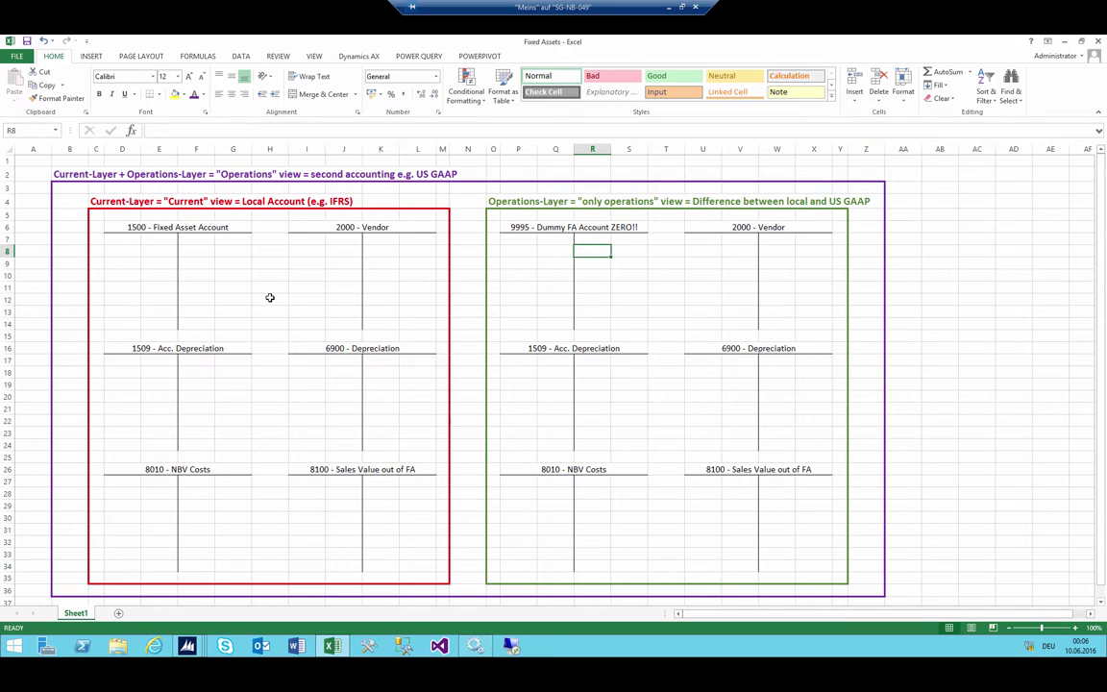
pyautogui.click(198, 252)
pyautogui.click(202, 240)
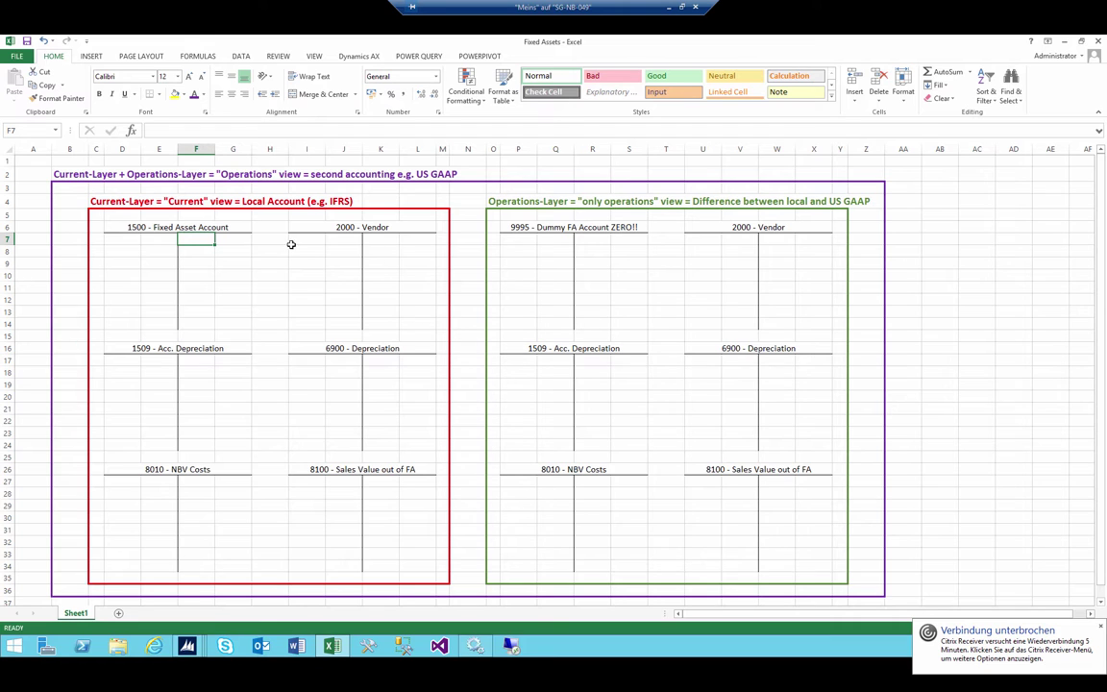
pyautogui.moveTo(357, 262); pyautogui.dragTo(356, 255)
# Step: Close the Journal names and General journal windows without saving changes and switch to the Dynamics AX main window
pyautogui.moveTo(188, 645)
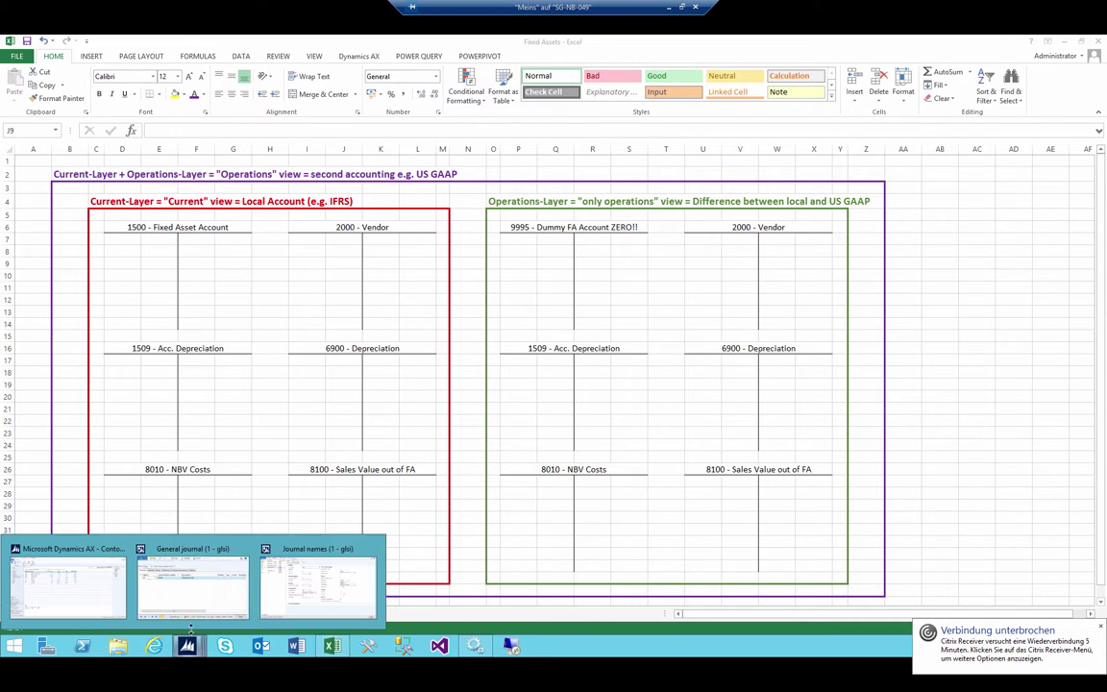
pyautogui.click(313, 524)
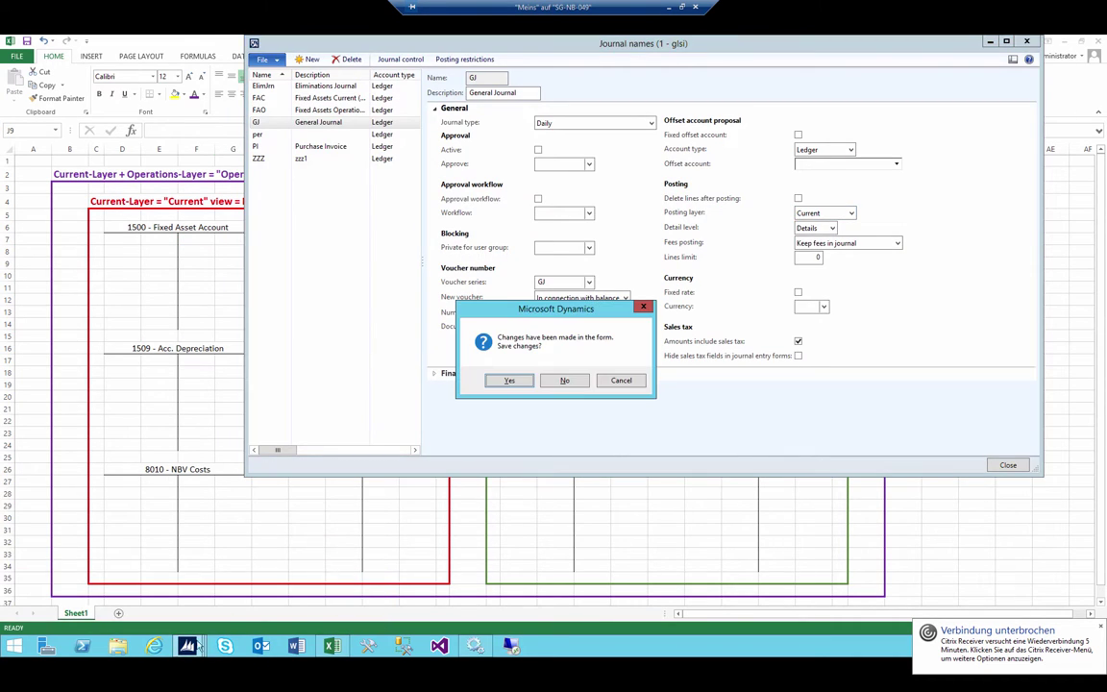
pyautogui.click(565, 381)
pyautogui.moveTo(187, 645)
pyautogui.click(268, 596)
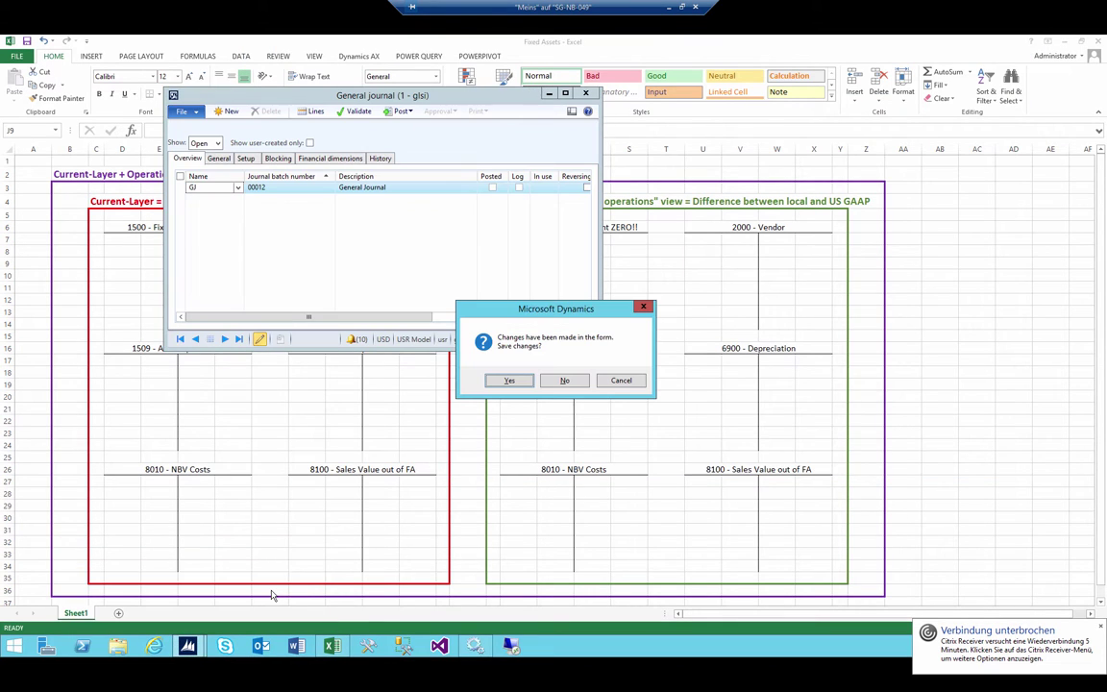
pyautogui.click(564, 380)
pyautogui.click(190, 645)
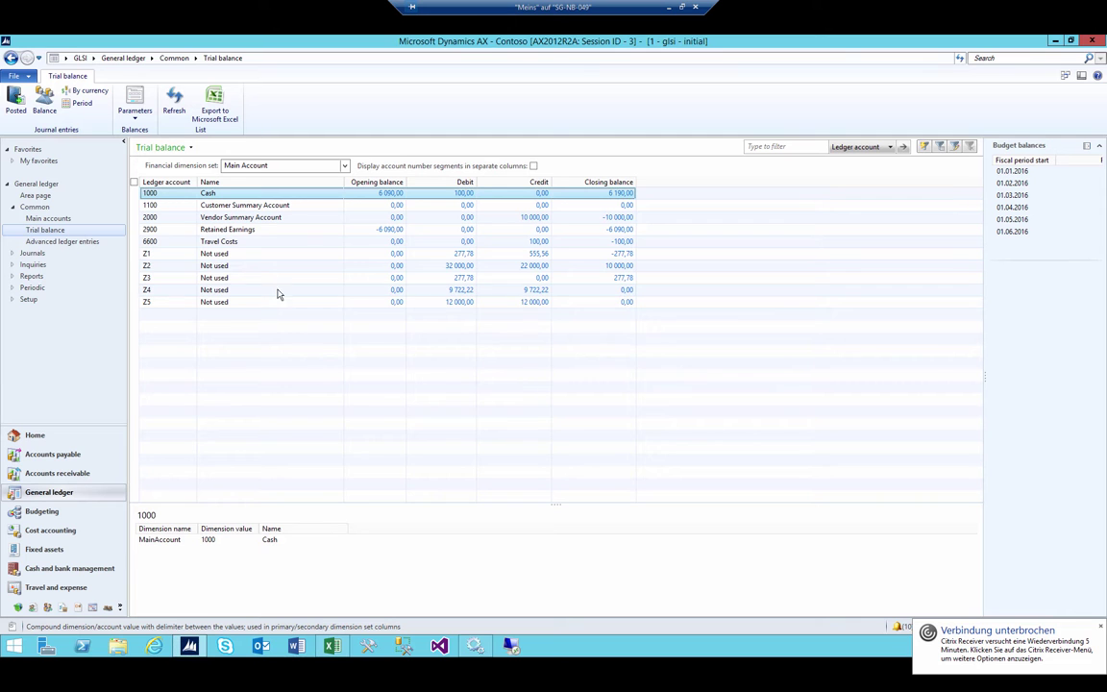
# Step: Check the unused Z1 to Z5 accounts in the trial balance and open the general ledger's main accounts list
pyautogui.click(229, 265)
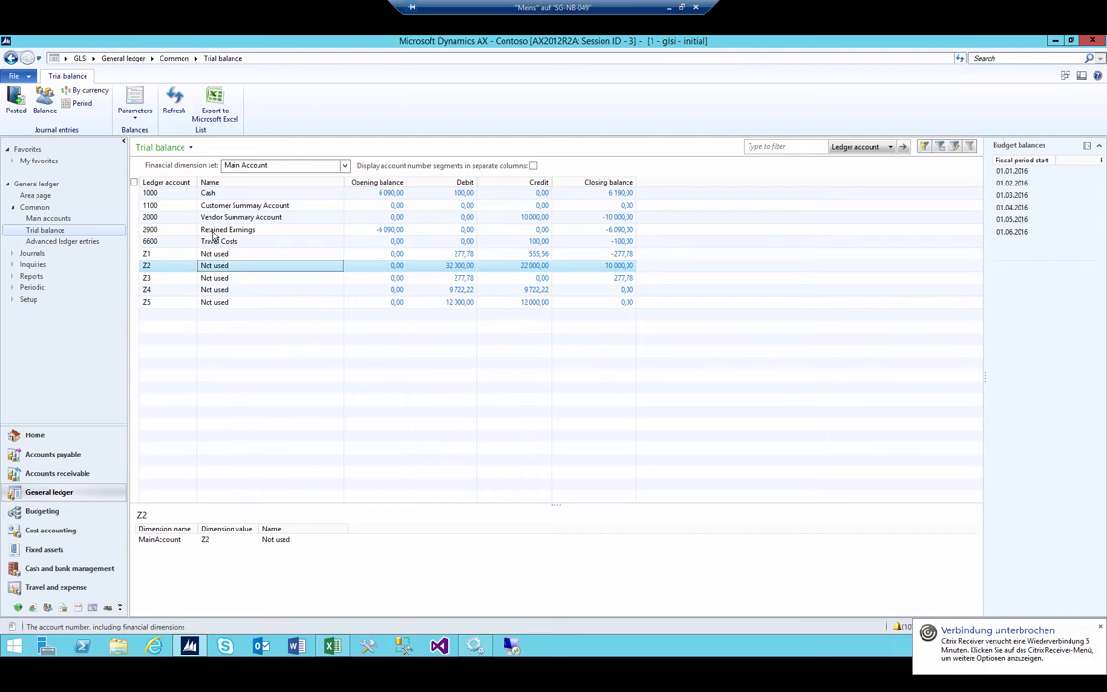
pyautogui.click(214, 252)
pyautogui.keyDown('shift'); pyautogui.click(216, 289); pyautogui.keyUp('shift')
pyautogui.click(216, 304)
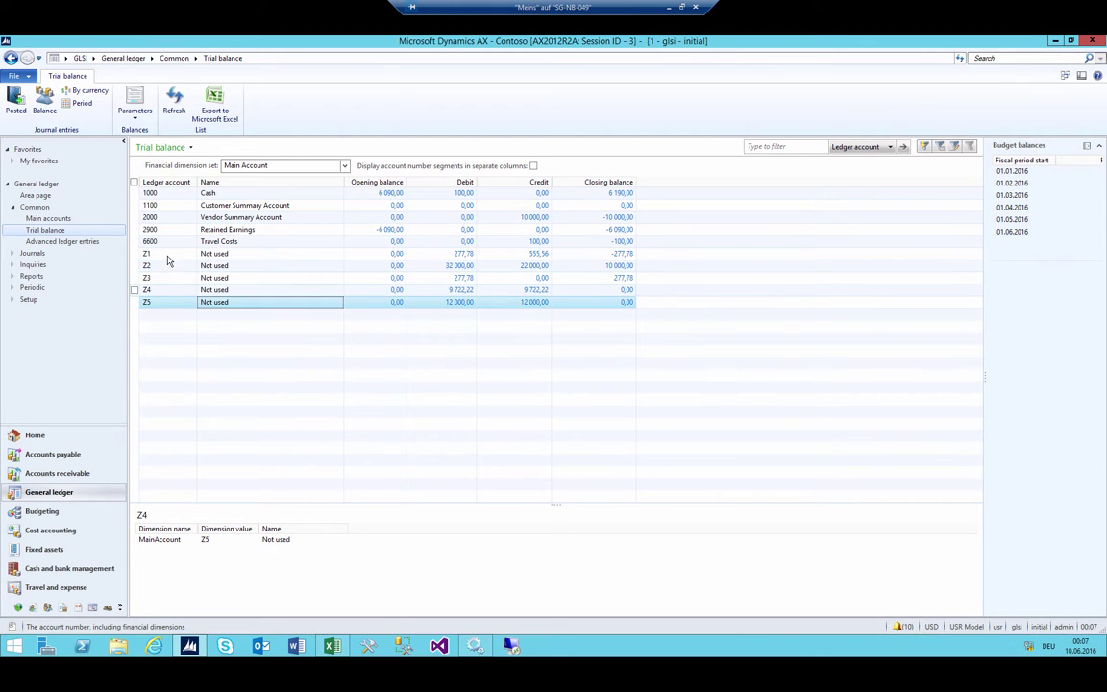
pyautogui.click(169, 205)
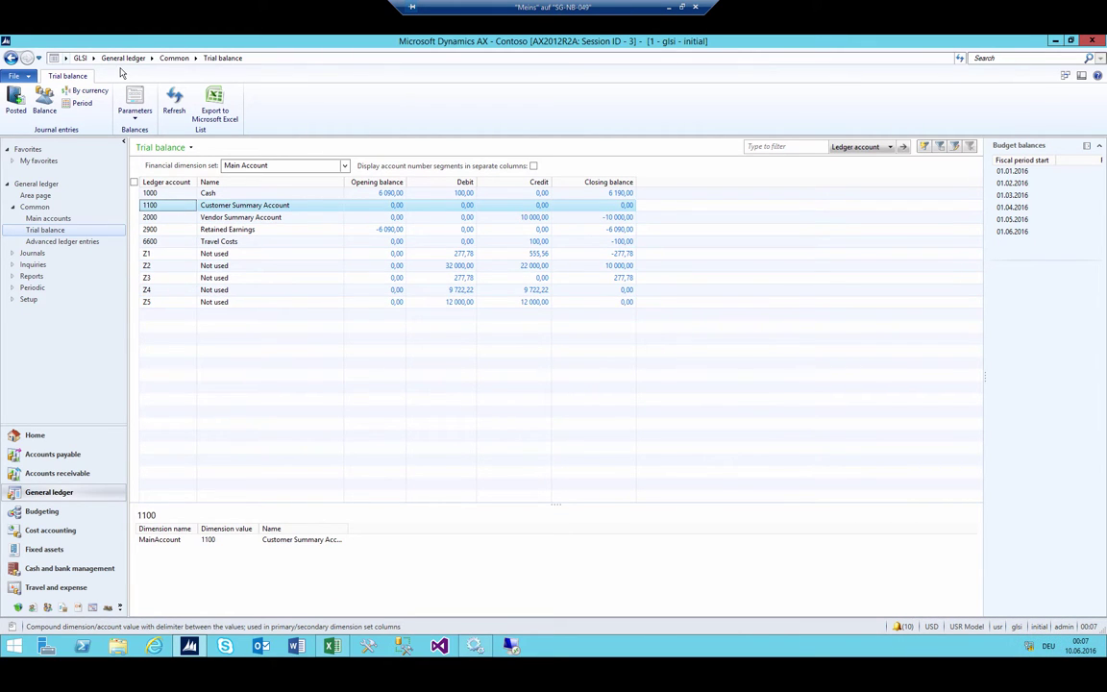
pyautogui.click(123, 58)
pyautogui.click(183, 117)
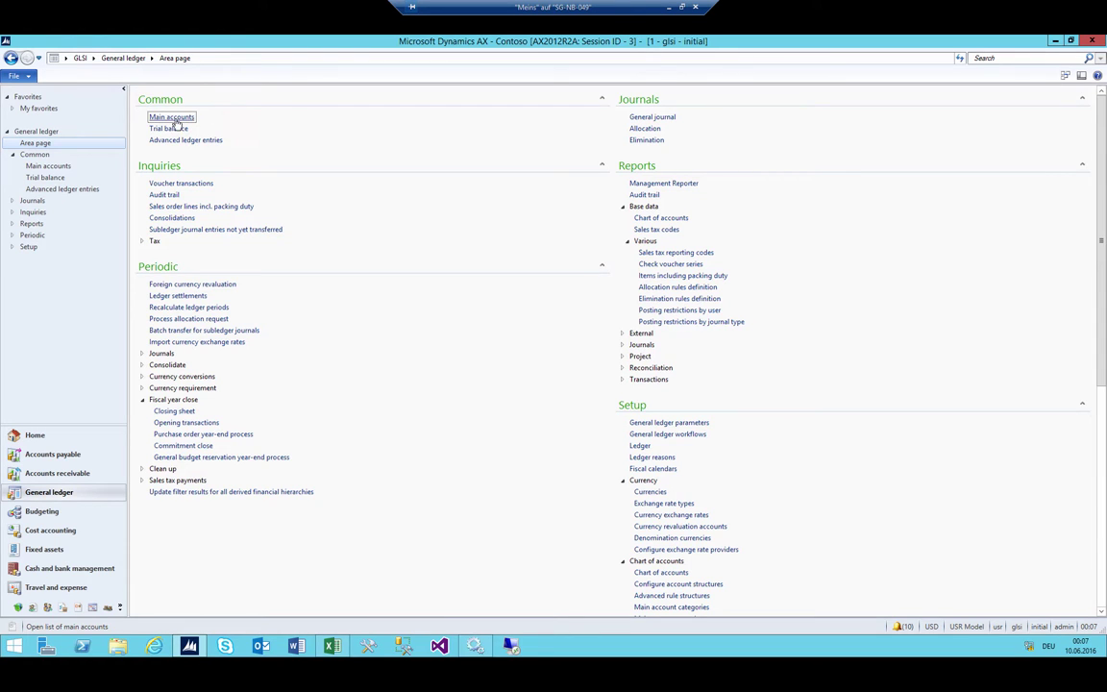
# Step: Open main account 1100 Customer Summary Account for editing
pyautogui.click(194, 209)
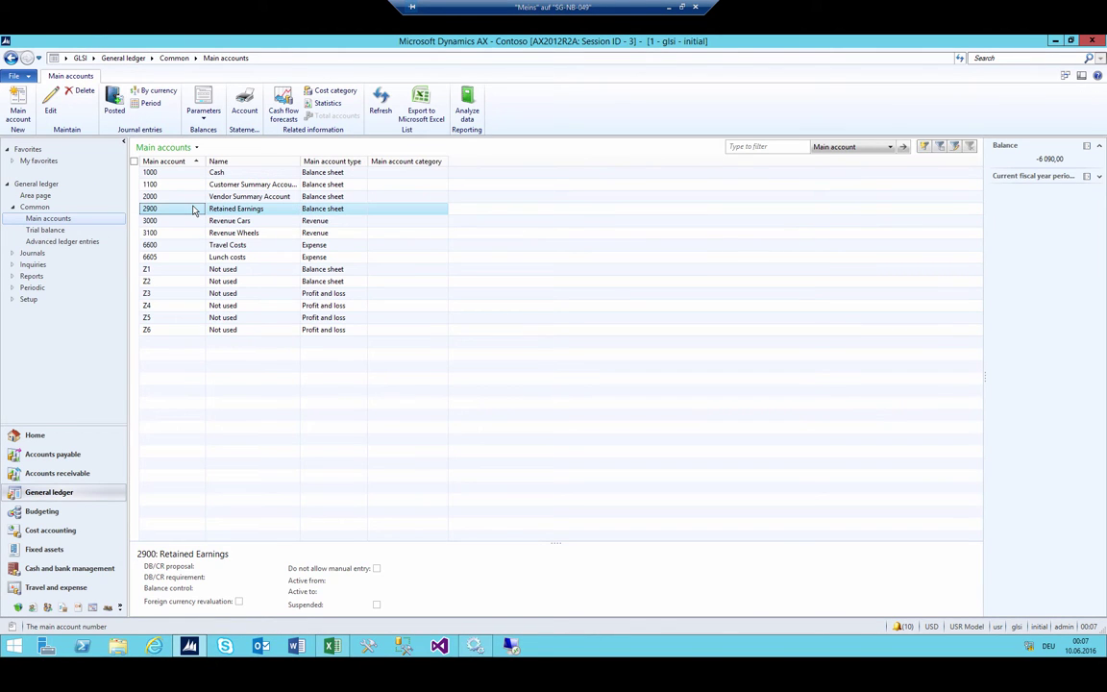
pyautogui.click(195, 196)
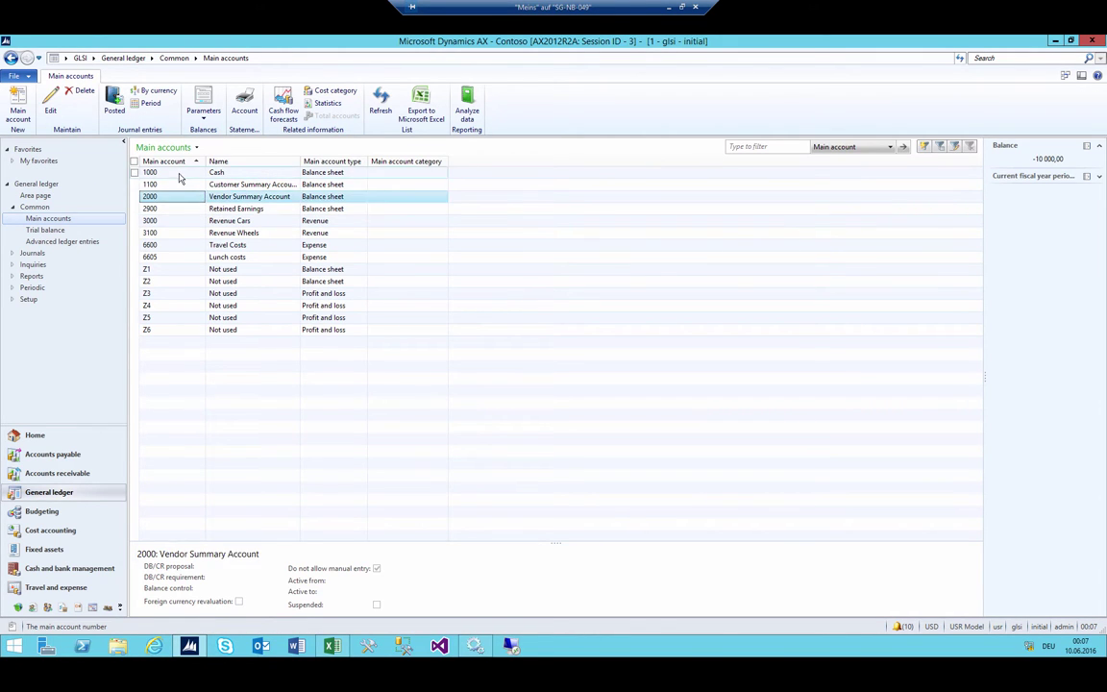
pyautogui.click(178, 185)
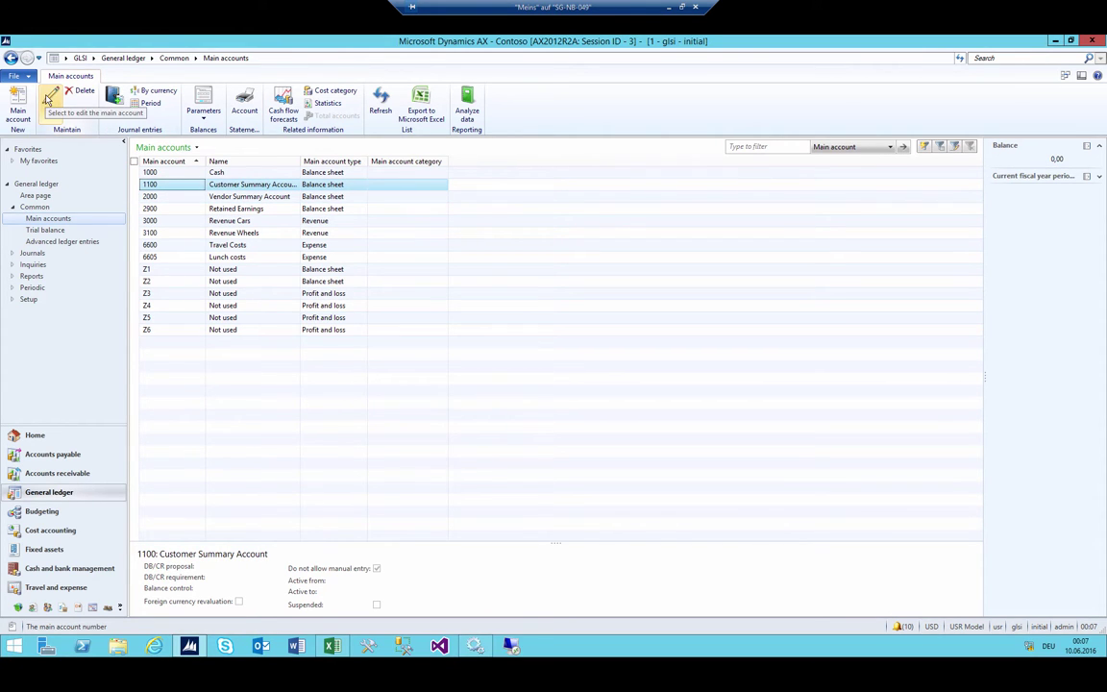
pyautogui.click(53, 101)
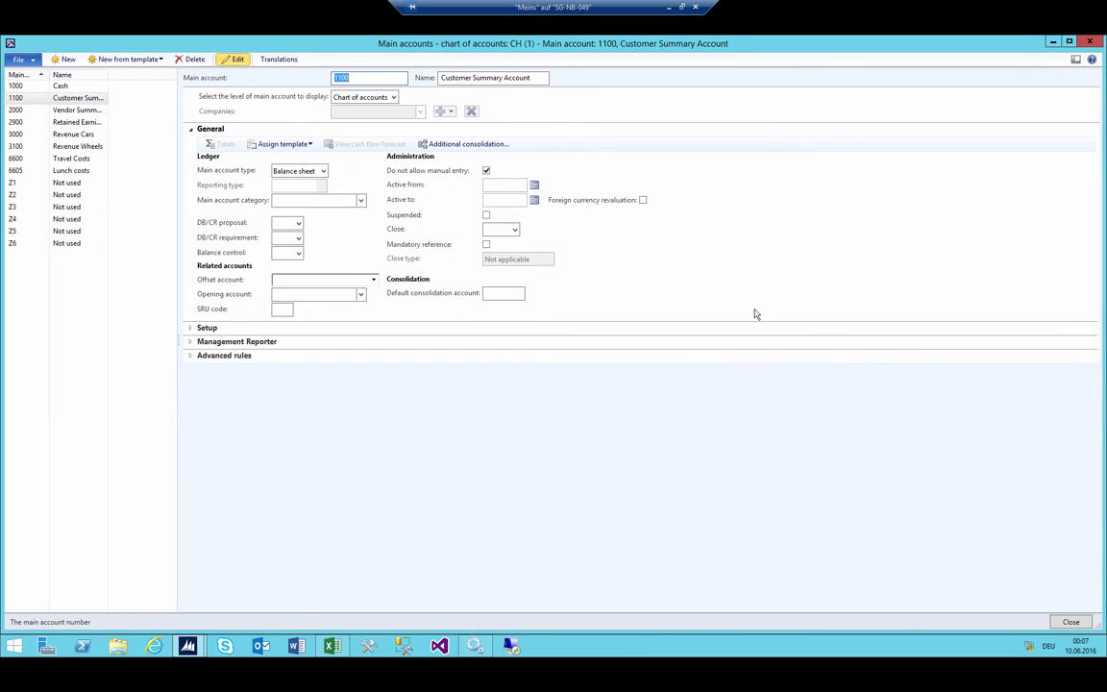
# Step: Create a new main account 1500 named Fixed Assets
pyautogui.hotkey('ctrl', 'n')
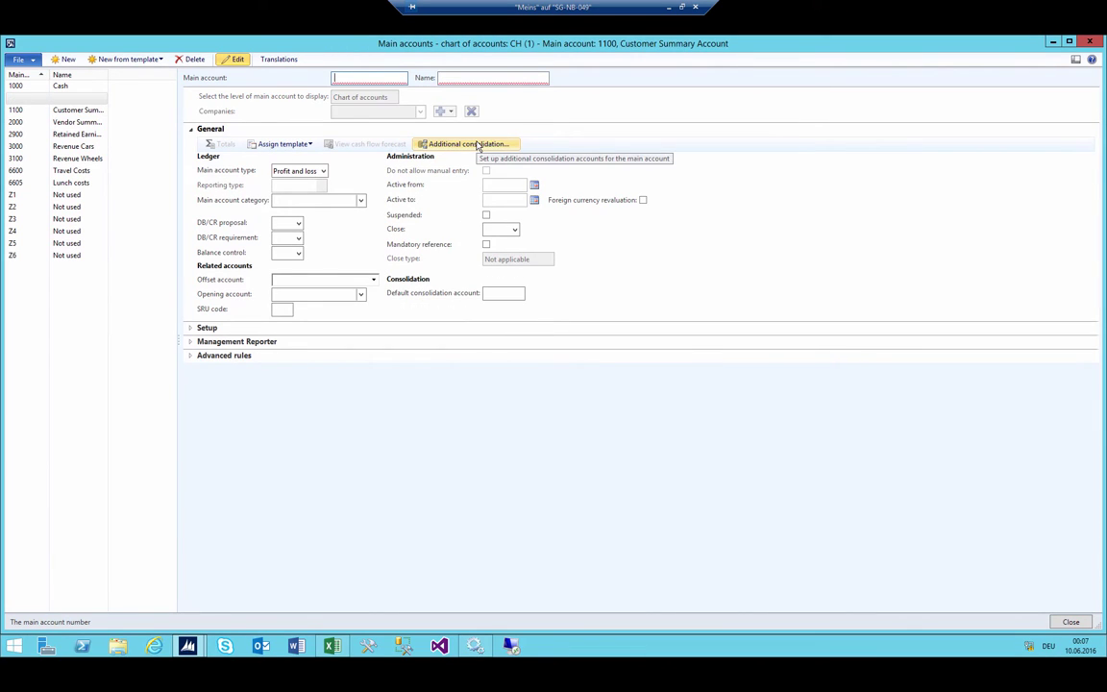
pyautogui.write('1500')
pyautogui.press('Tab')
pyautogui.write('Fixed A')
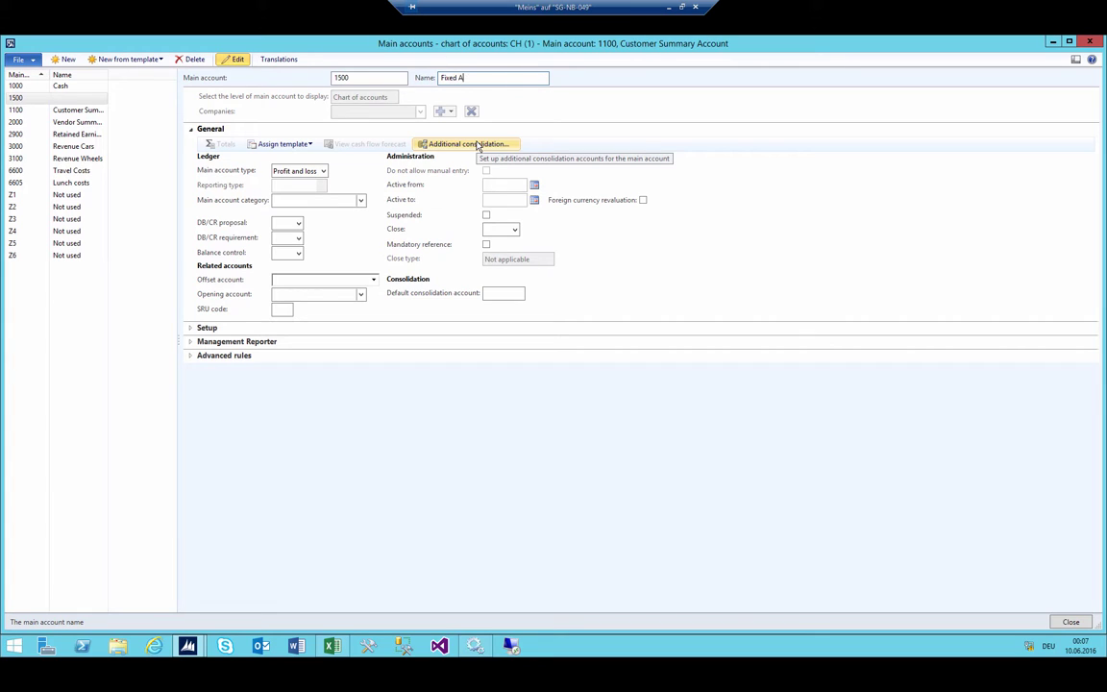
pyautogui.write('ssets')
pyautogui.press('Tab')
# Step: Choose the main account type for account 1500 Fixed Assets
pyautogui.press('alt')
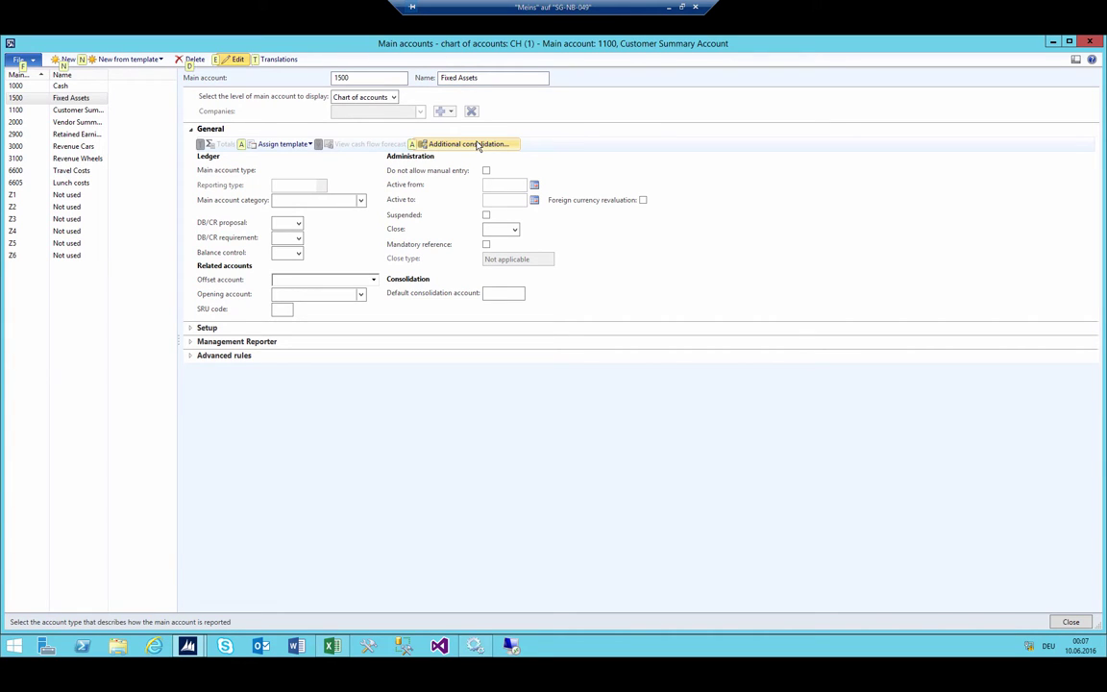
pyautogui.press('Down')
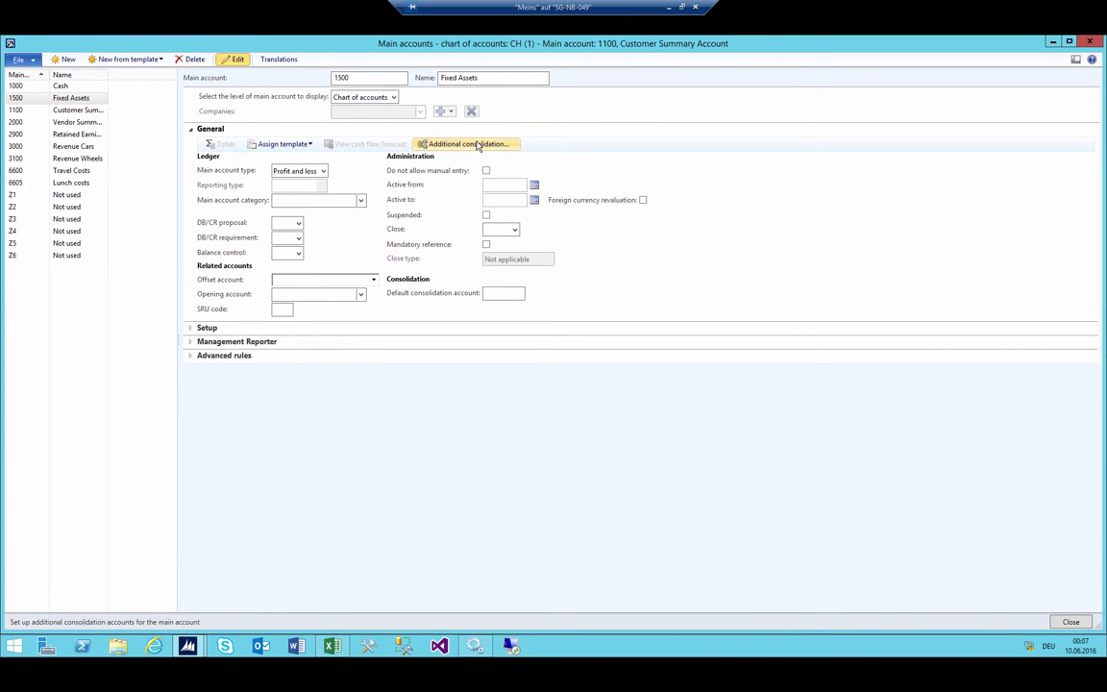
pyautogui.hotkey('alt', 'Down')
pyautogui.press('Down')
pyautogui.press('Down')
pyautogui.press('Down')
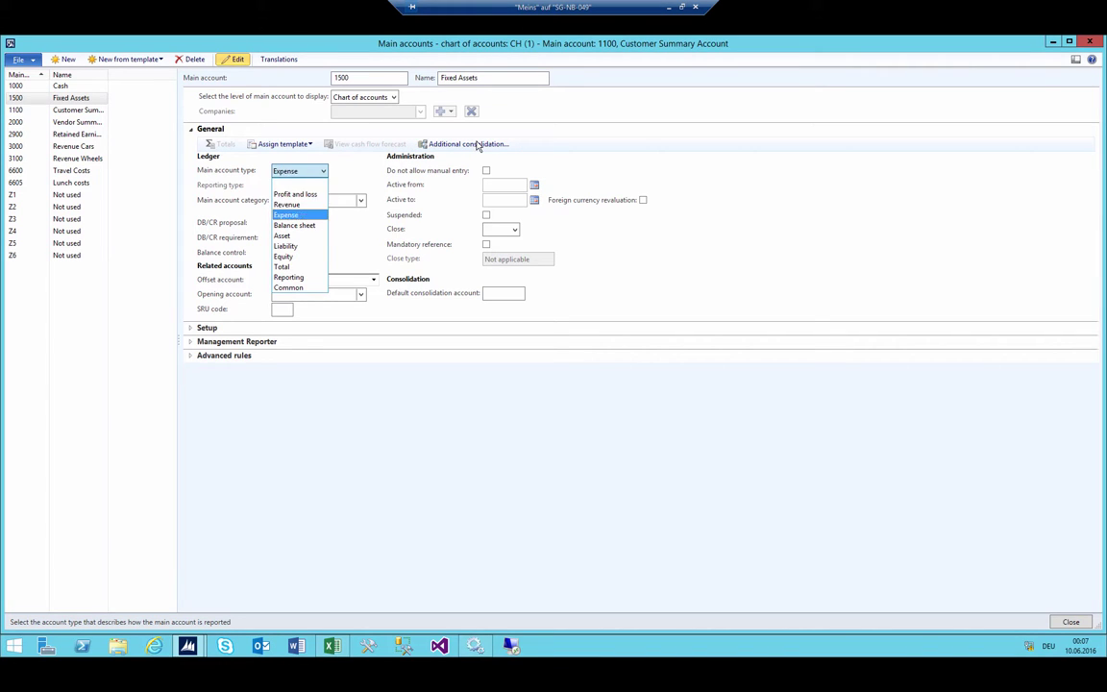
pyautogui.press('Return')
# Step: Create a new main account 1509 named Acc. Depreciation
pyautogui.hotkey('ctrl', 'n')
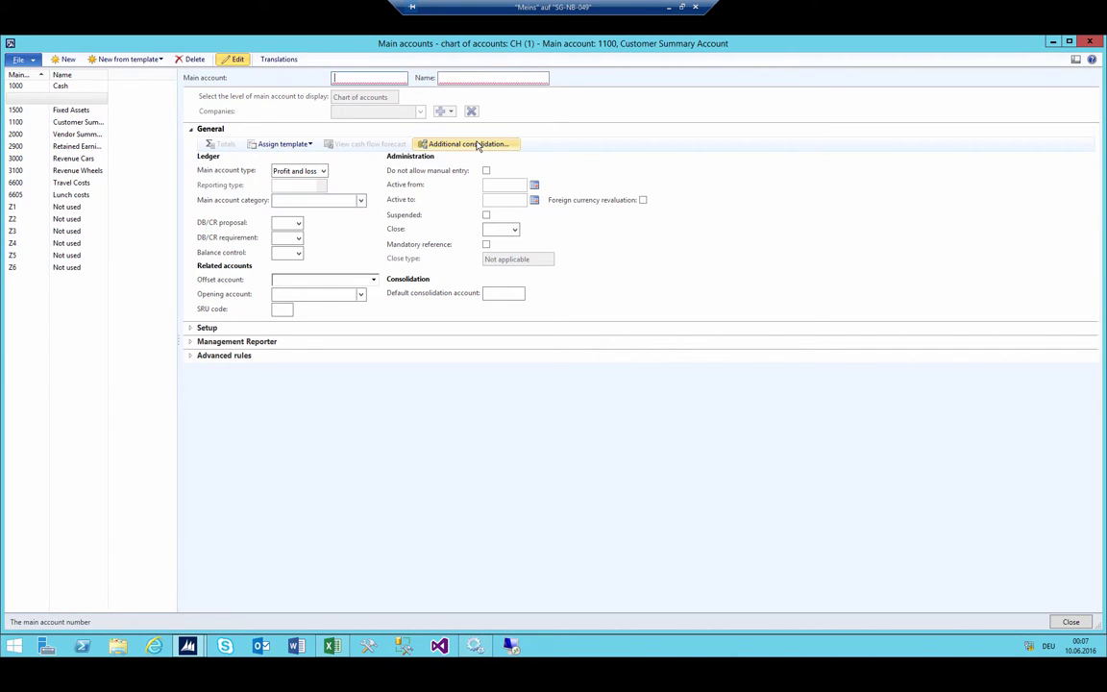
pyautogui.write('1509')
pyautogui.press('Tab')
pyautogui.write('A')
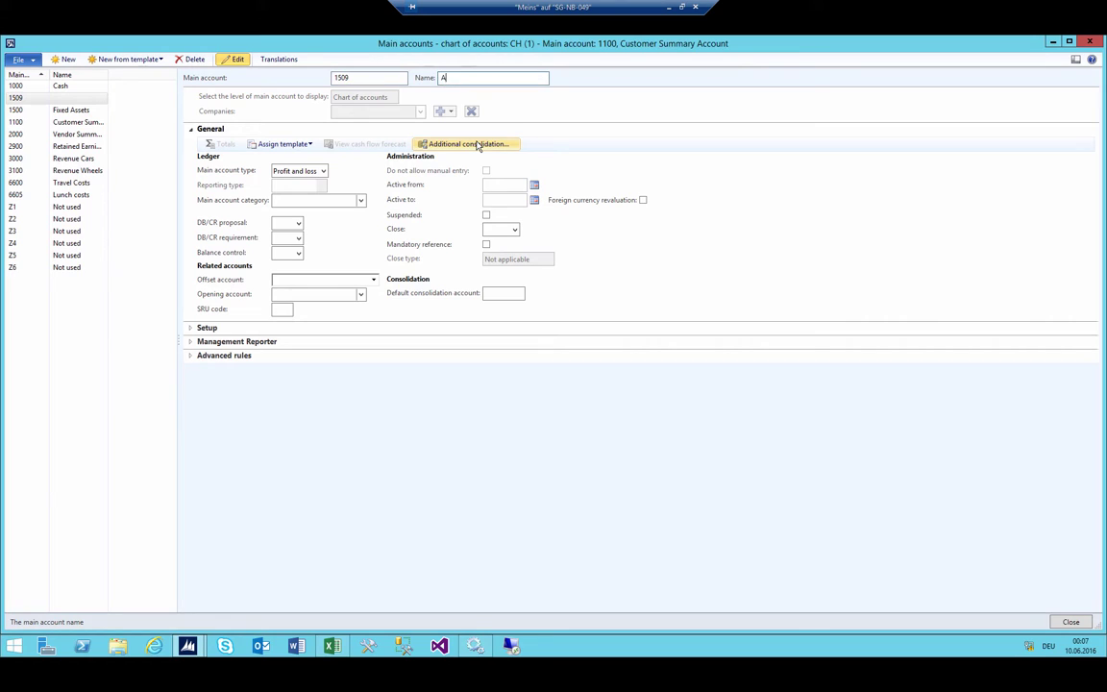
pyautogui.write('cc. Depreciationm')
pyautogui.press('Tab')
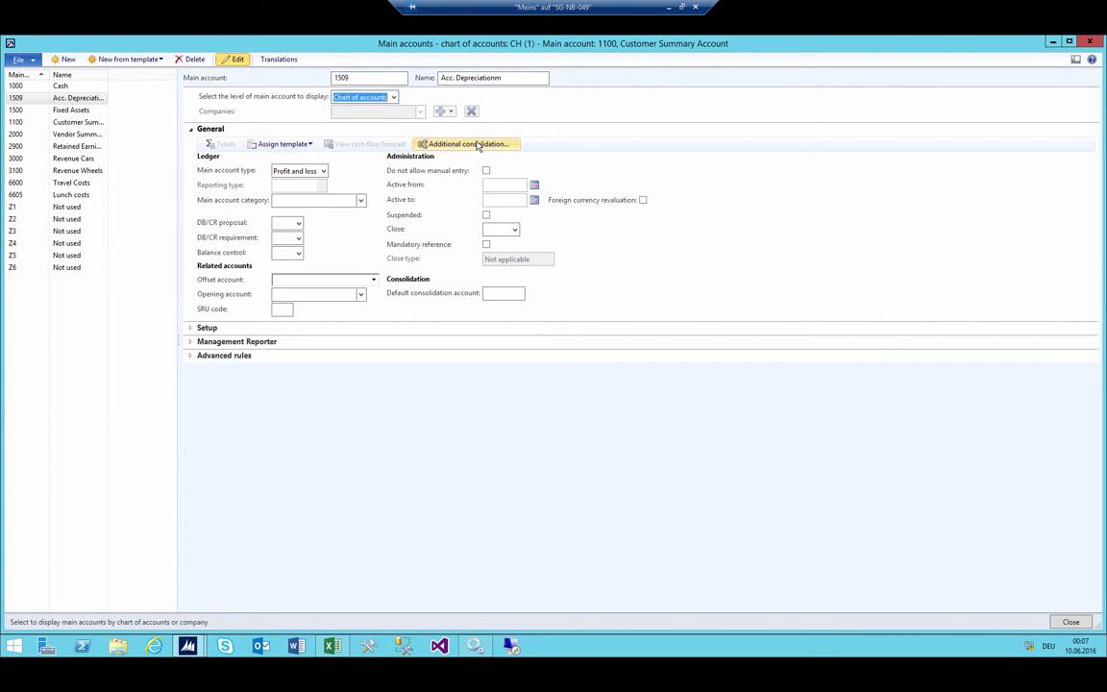
pyautogui.hotkey('shift', 'Tab')
pyautogui.press('End')
pyautogui.press('BackSpace')
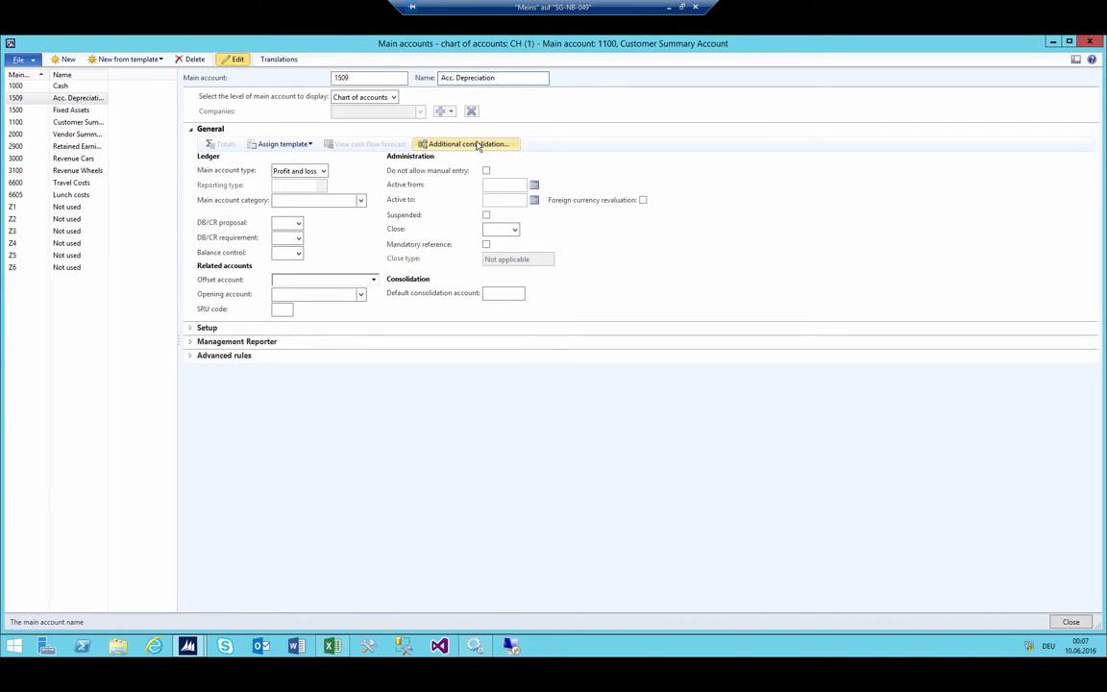
# Step: Choose the main account type for account 1509 Acc. Depreciation
pyautogui.press('Tab')
pyautogui.press('Tab')
pyautogui.press('Tab')
pyautogui.press('Tab')
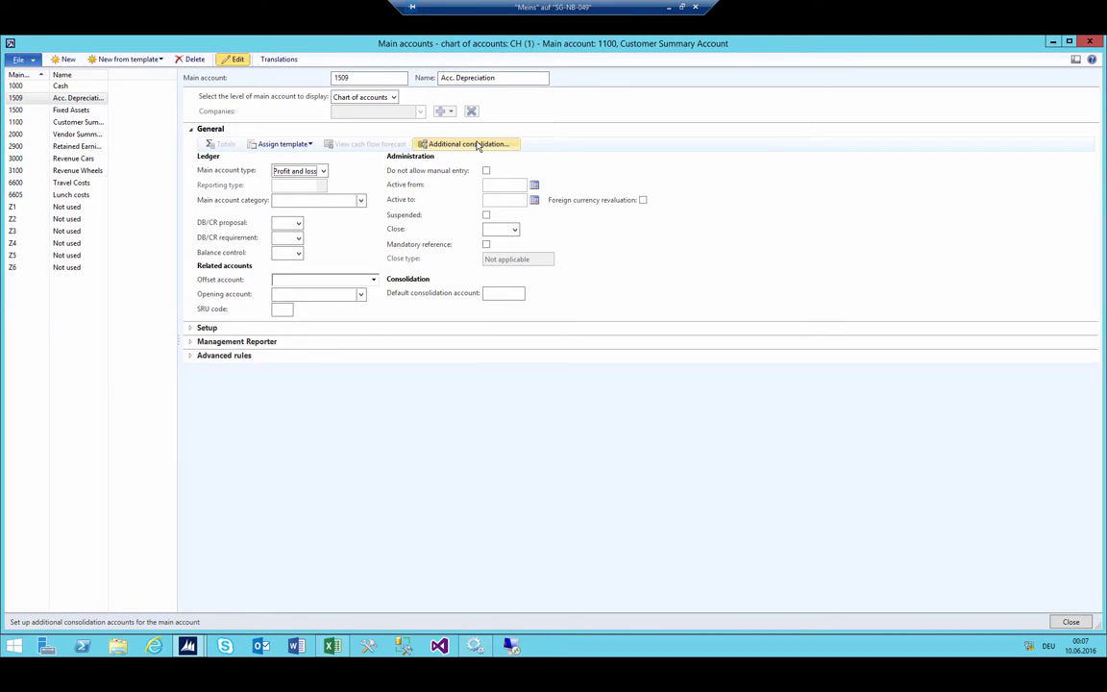
pyautogui.hotkey('alt', 'Down')
pyautogui.press('Down')
pyautogui.press('Down')
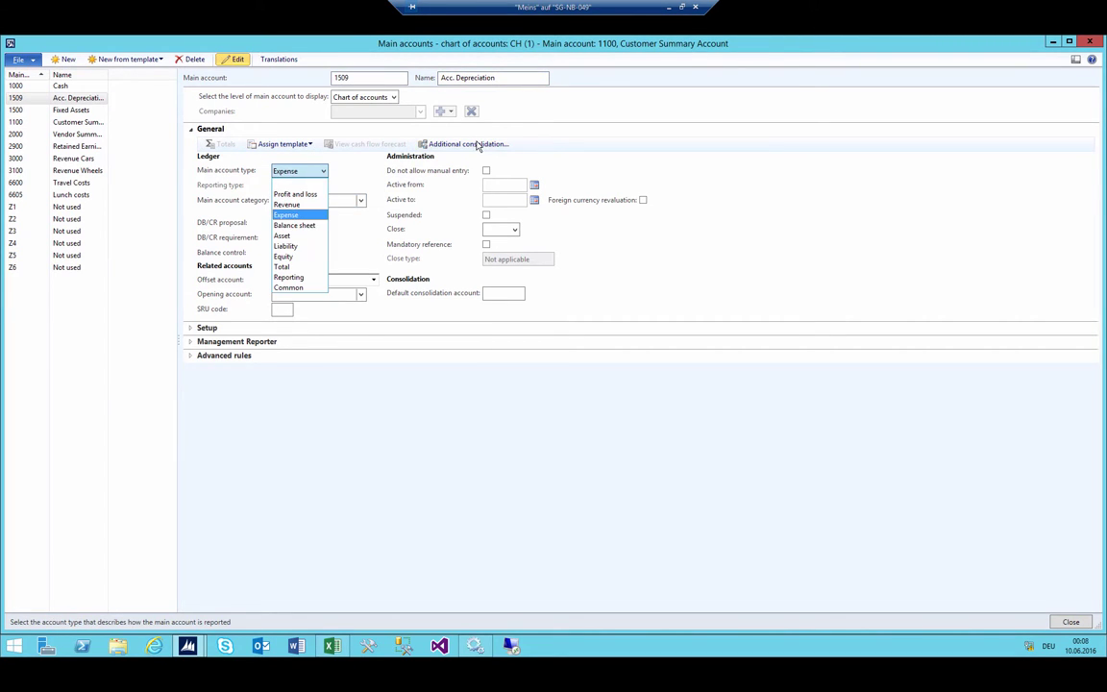
pyautogui.press('Down')
pyautogui.press('Up')
pyautogui.press('Escape')
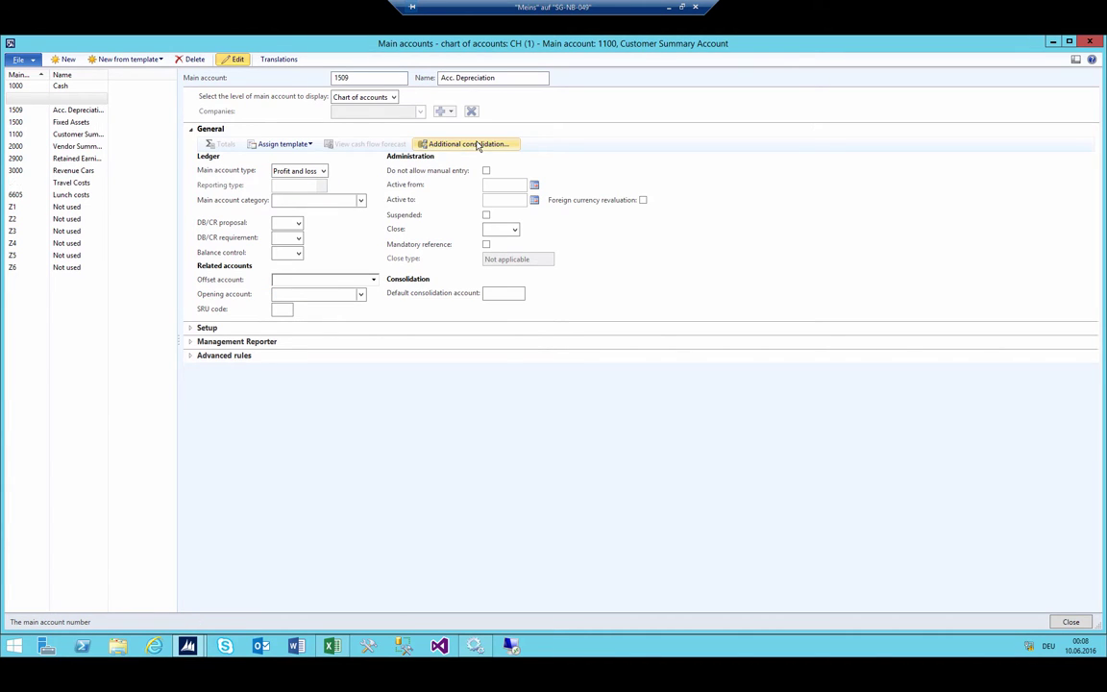
# Step: Create a new main account 6900 named Depreciation, keeping the Profit and loss type
pyautogui.write('6900')
pyautogui.press('Tab')
pyautogui.write('Depre')
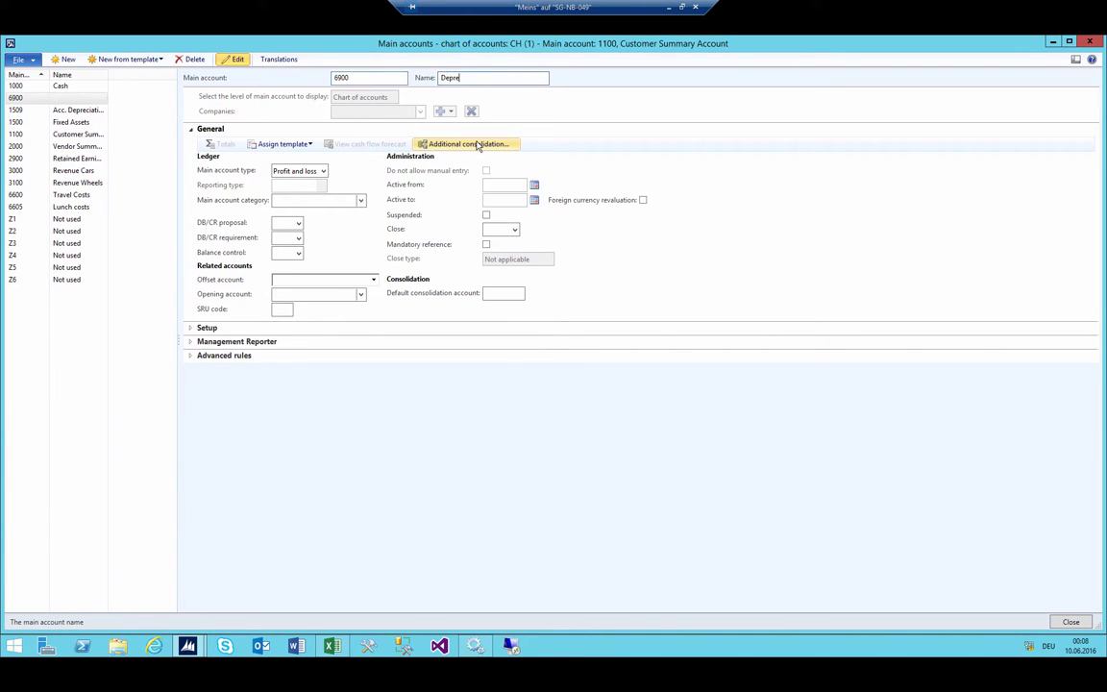
pyautogui.write('ciation')
pyautogui.press('Tab')
pyautogui.press('Tab')
pyautogui.press('Tab')
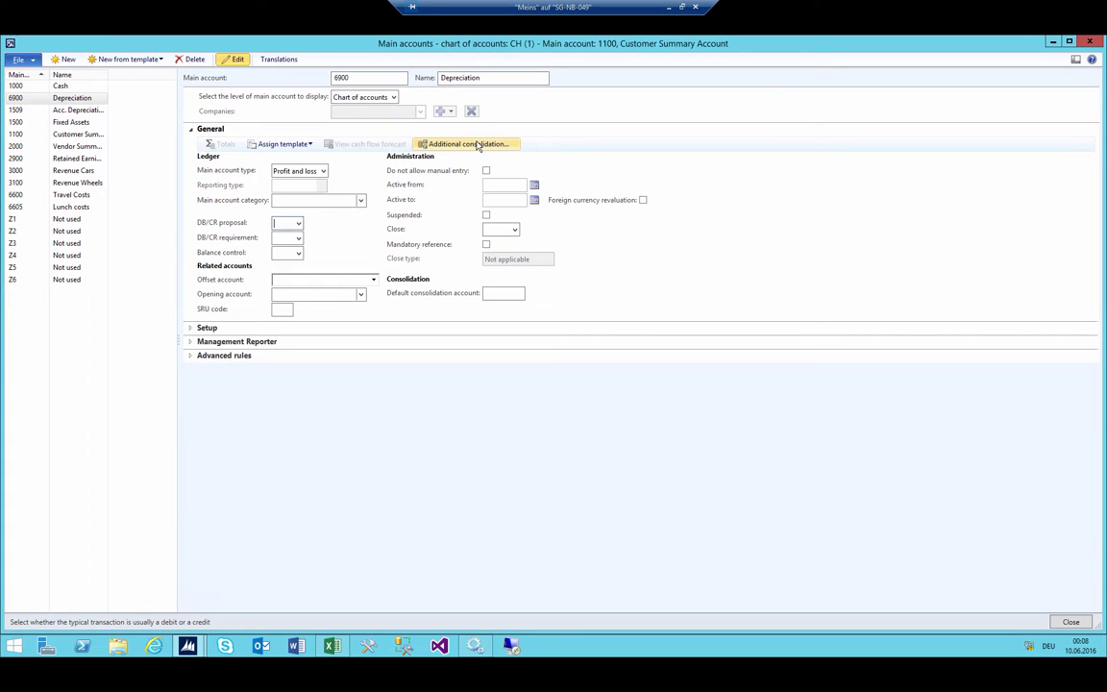
# Step: Create a new main account 8010 named NBV Costs
pyautogui.hotkey('ctrl', 'n')
pyautogui.write('80')
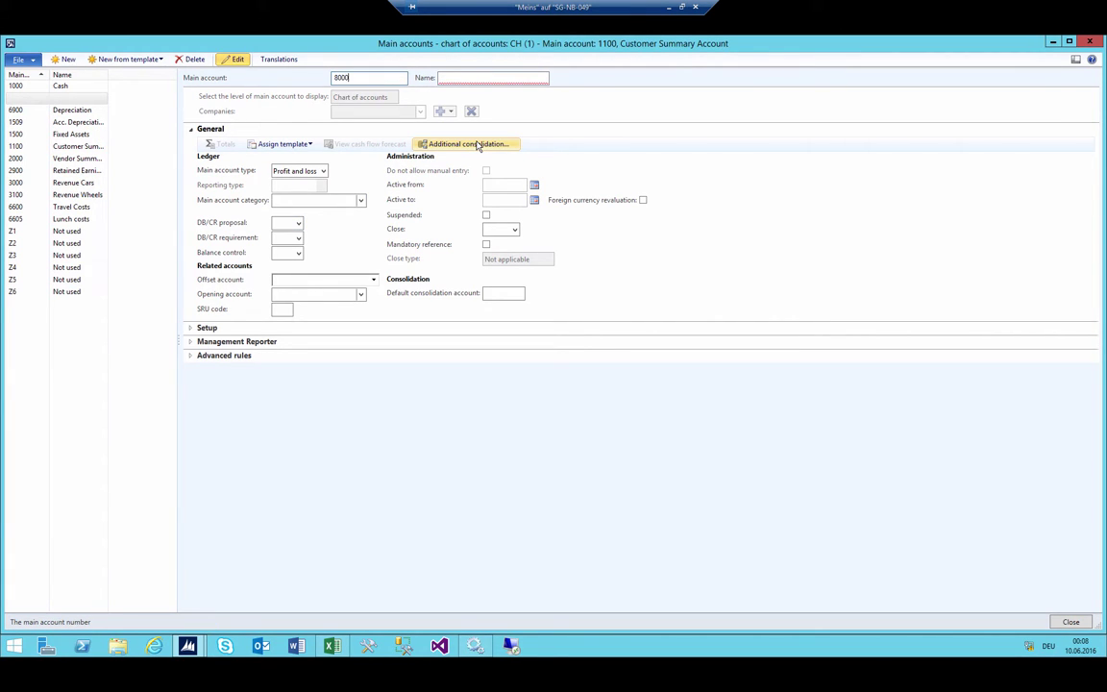
pyautogui.write('10')
pyautogui.press('Tab')
pyautogui.write('N')
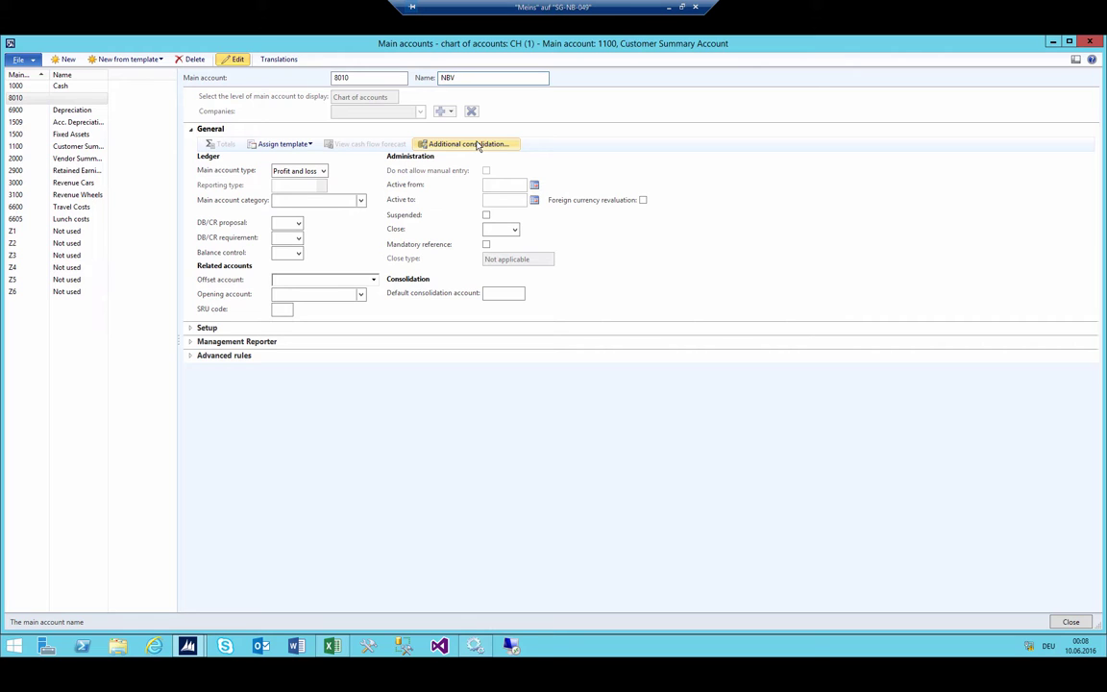
pyautogui.write('BV Costs')
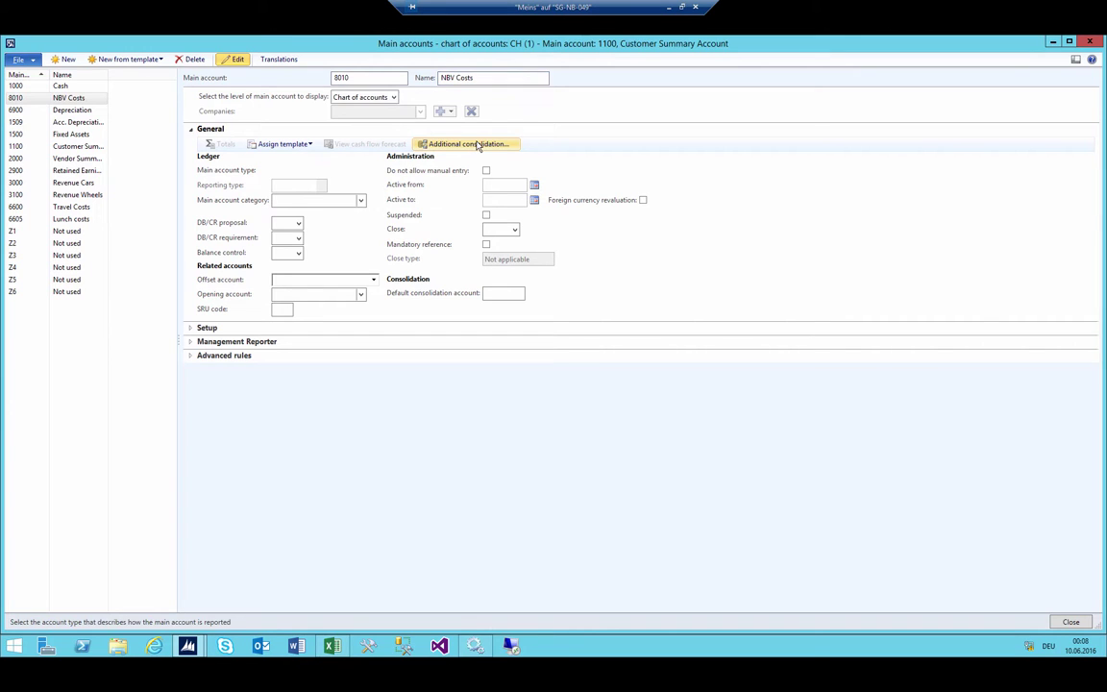
# Step: Create a new main account 8100 named Sales Value from disposal of FA
pyautogui.hotkey('ctrl', 'n')
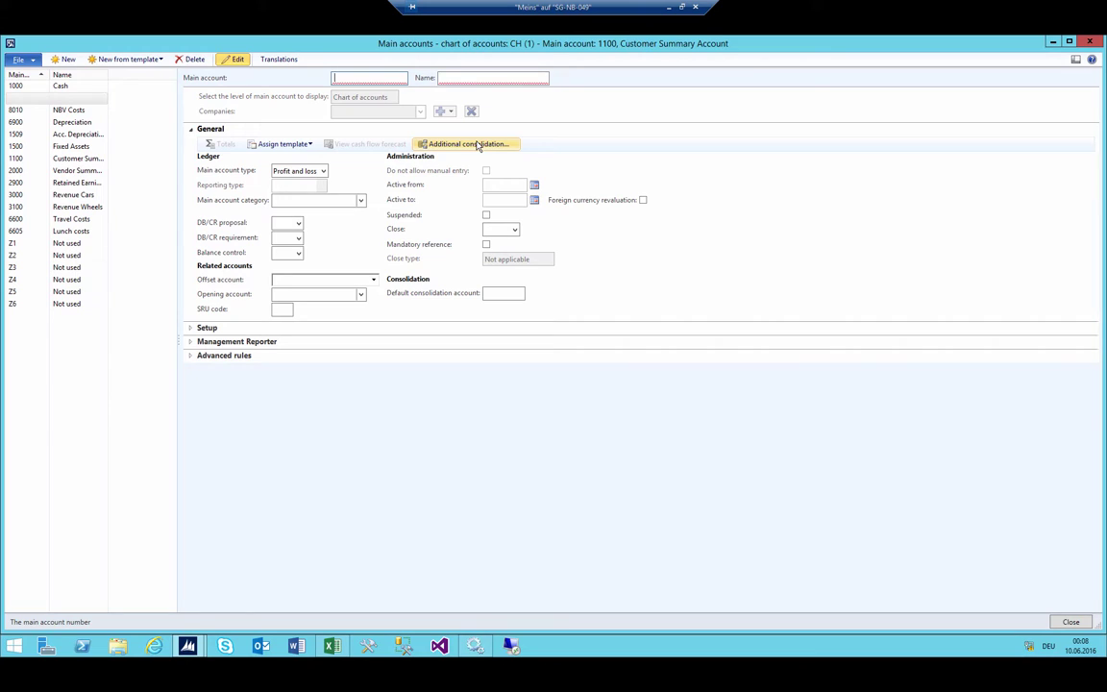
pyautogui.write('8100')
pyautogui.press('Tab')
pyautogui.write('S')
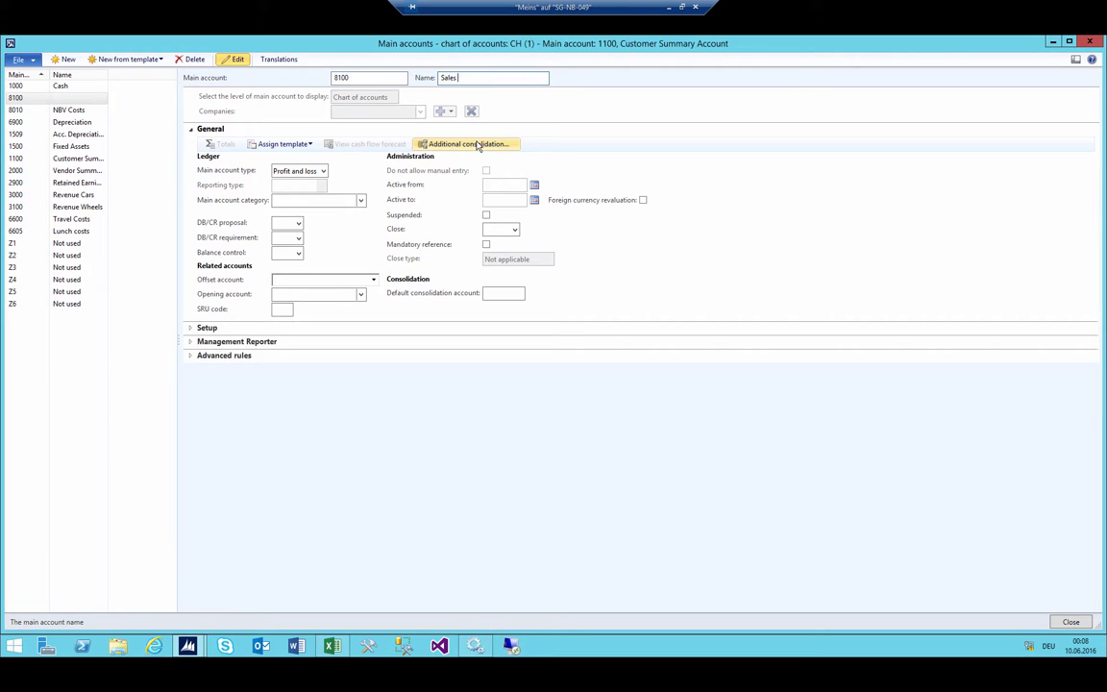
pyautogui.write('ales Value from disposal of F')
pyautogui.write('A')
pyautogui.press('Tab')
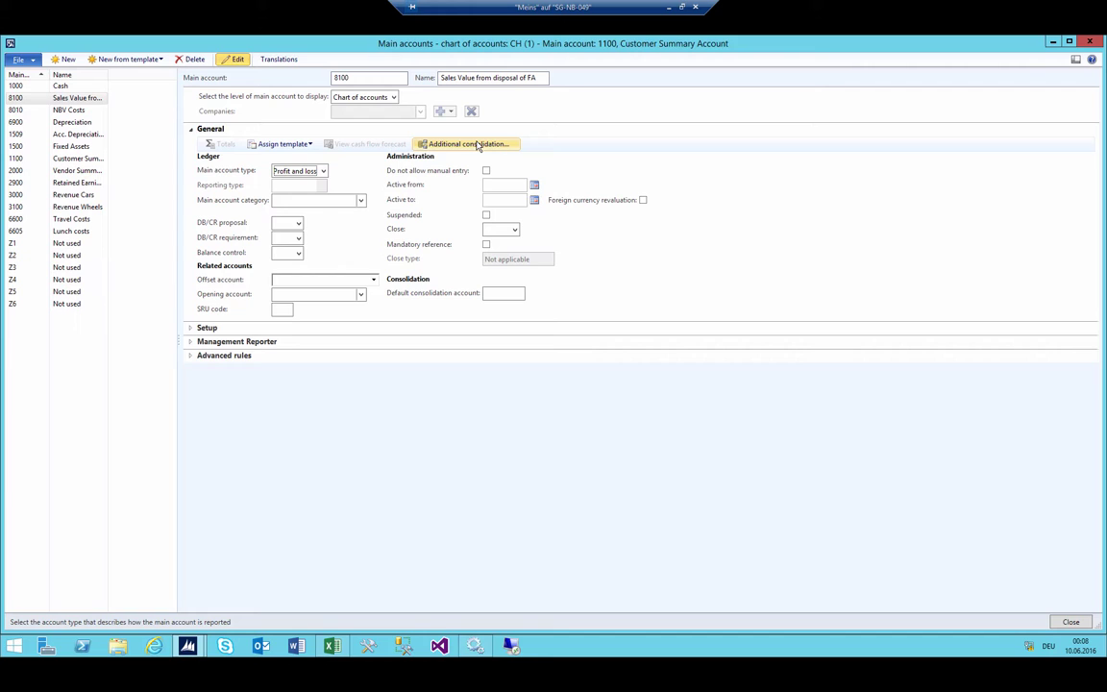
# Step: Create a new main account 9995 named Dummy FA Account for second Layer (ALWAYS ZERO)
pyautogui.click(389, 81)
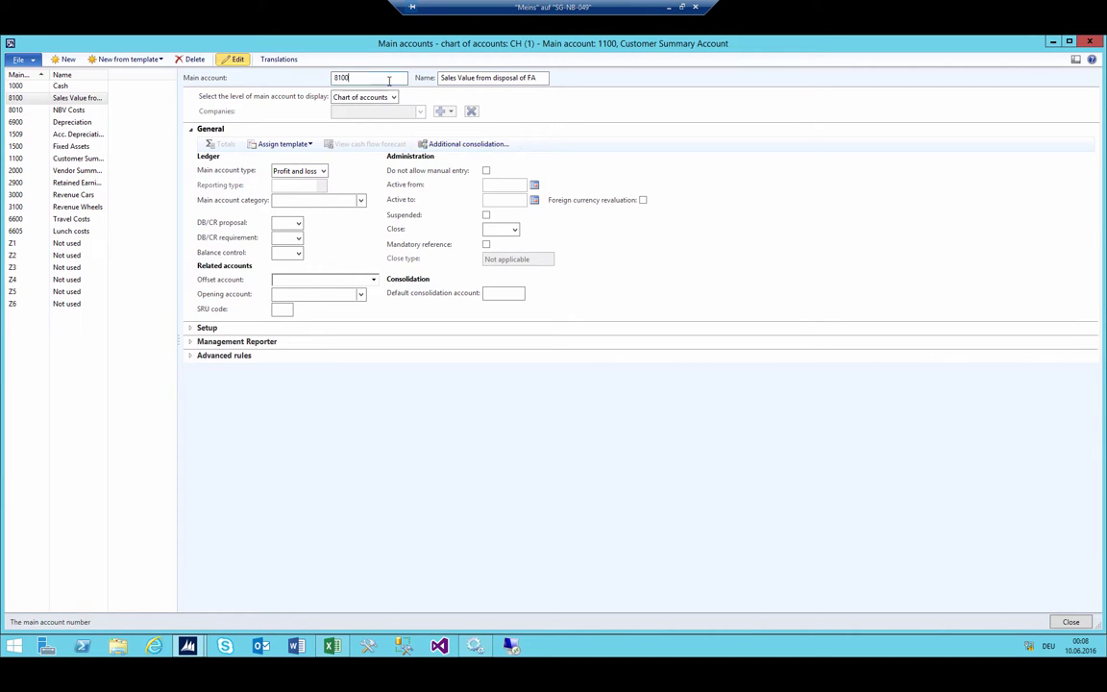
pyautogui.hotkey('ctrl', 'n')
pyautogui.write('9995')
pyautogui.press('Tab')
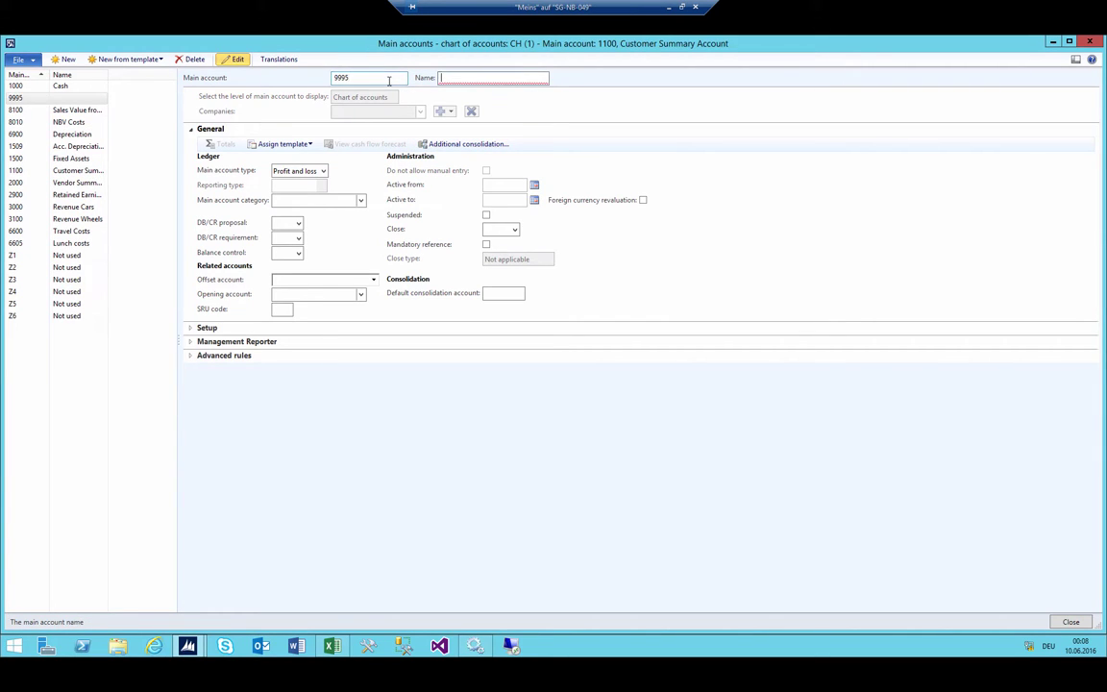
pyautogui.write('Dummy FA Account for')
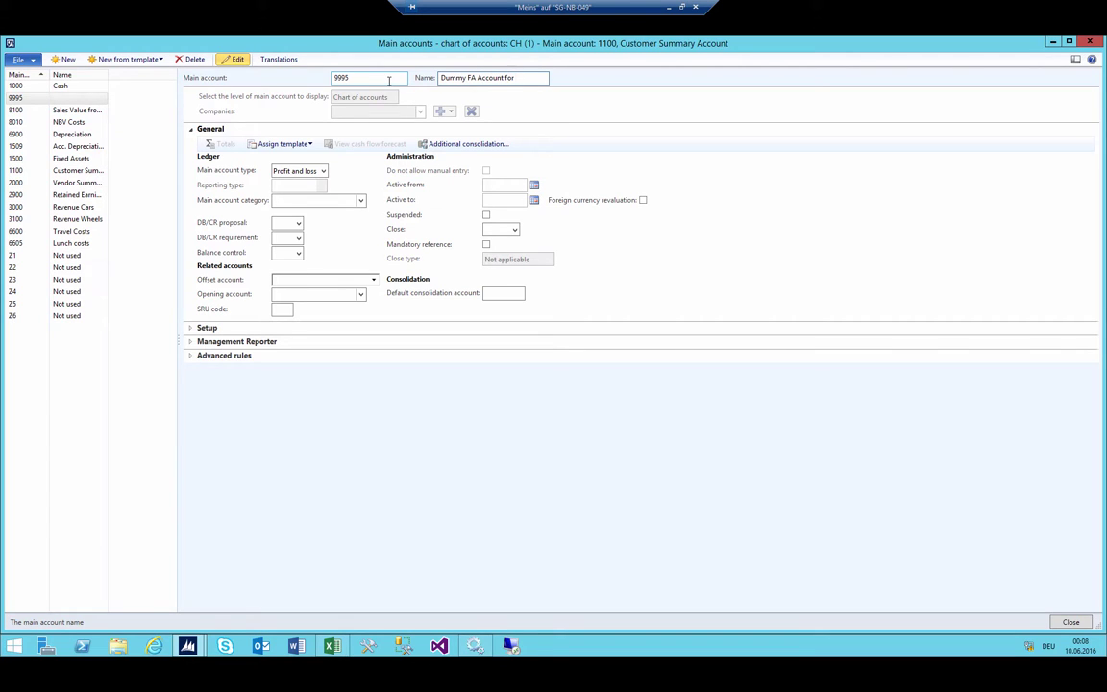
pyautogui.write('econd La')
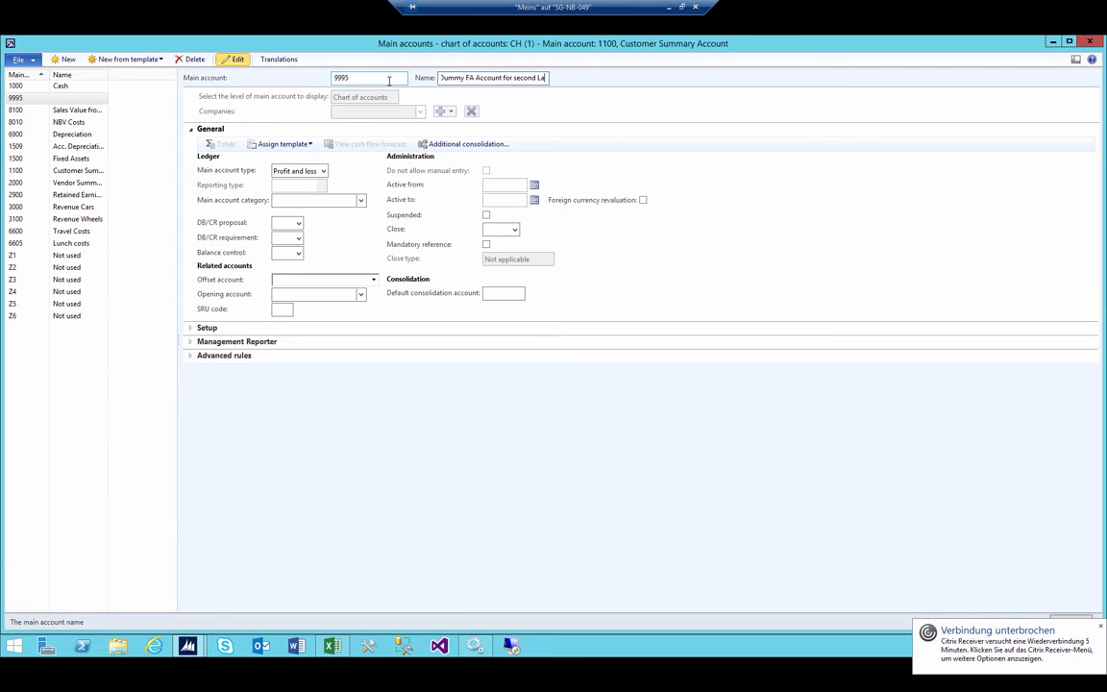
pyautogui.write('yer (ALWAYS) ZERO)')
pyautogui.press('Tab')
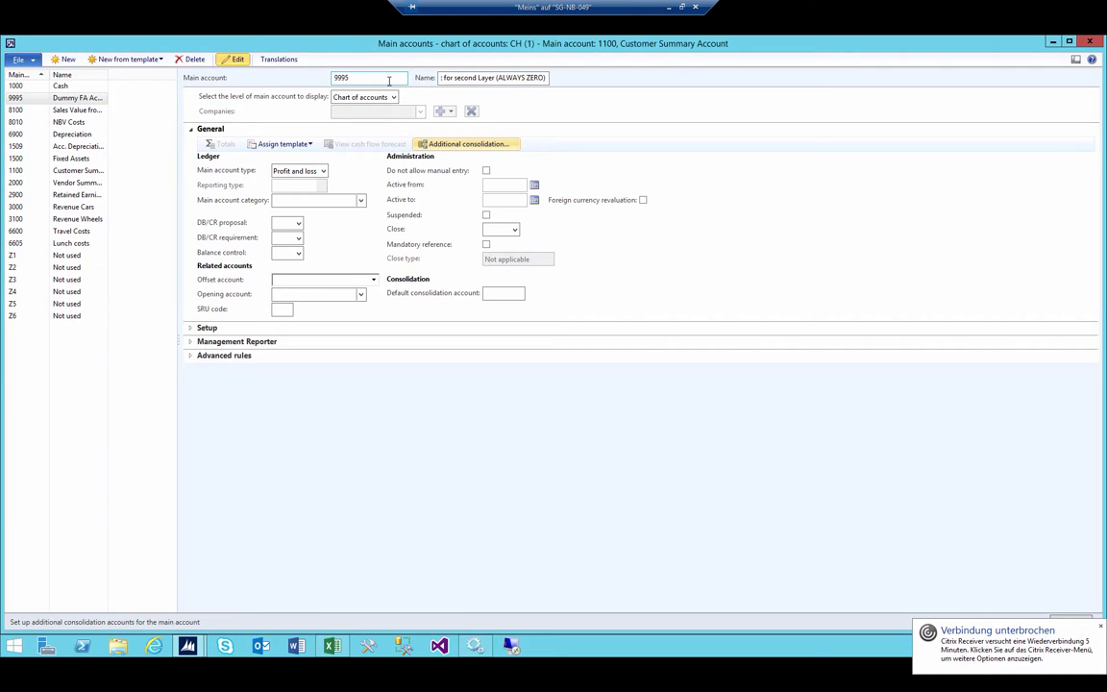
# Step: Review the full name of account 9995 and the entries for accounts 1500 Fixed Assets and 1509 Acc. Depreciation
pyautogui.click(485, 78)
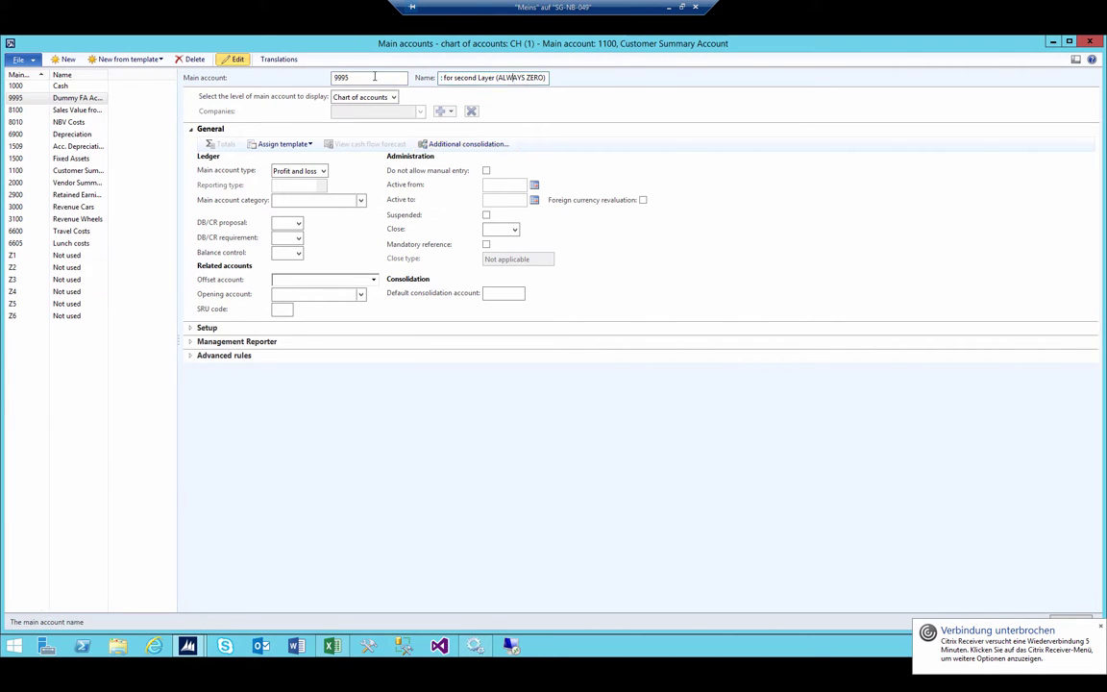
pyautogui.hotkey('ctrl', 'a')
pyautogui.press('Home')
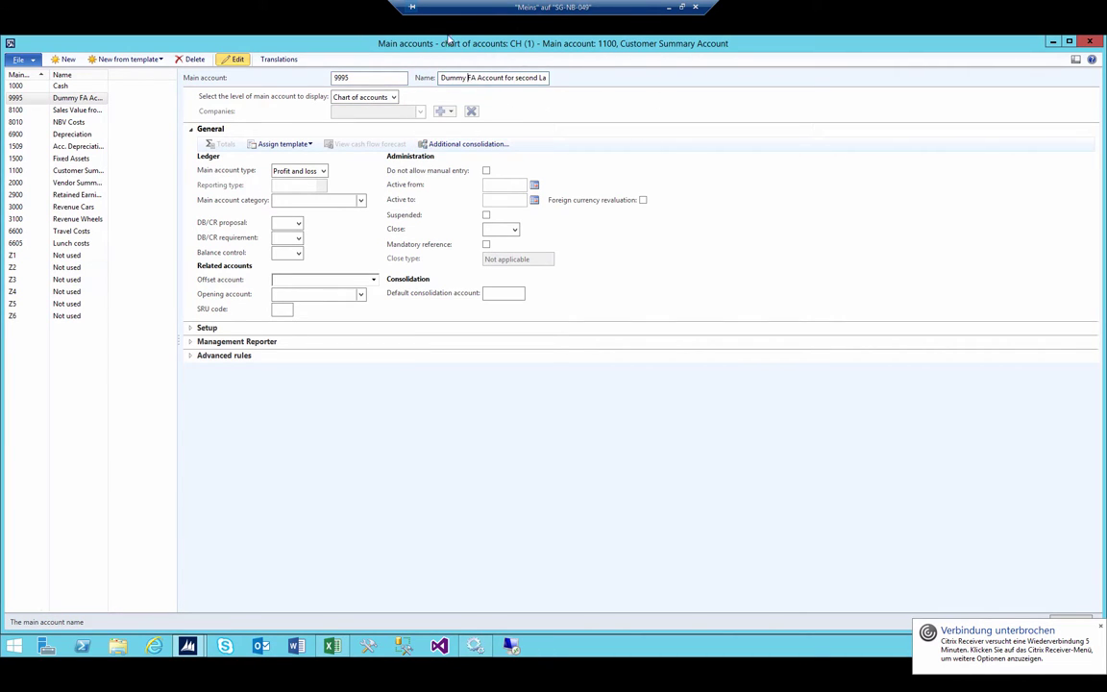
pyautogui.click(475, 78)
pyautogui.moveTo(520, 78); pyautogui.dragTo(553, 81)
pyautogui.hotkey('shift', 'Tab')
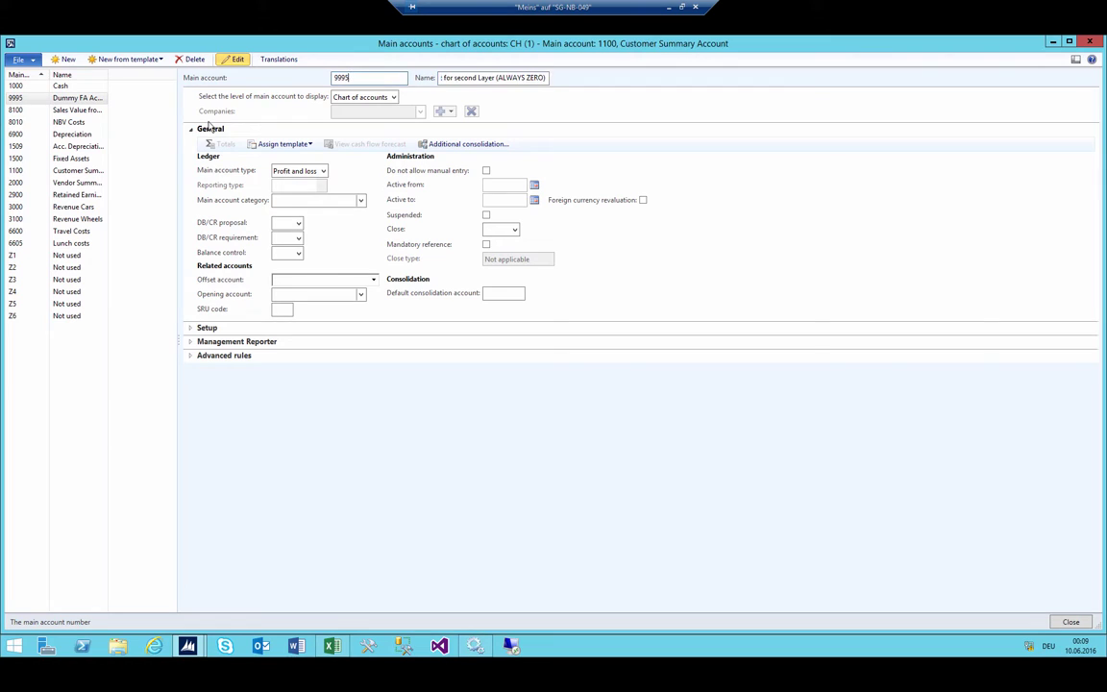
pyautogui.click(34, 157)
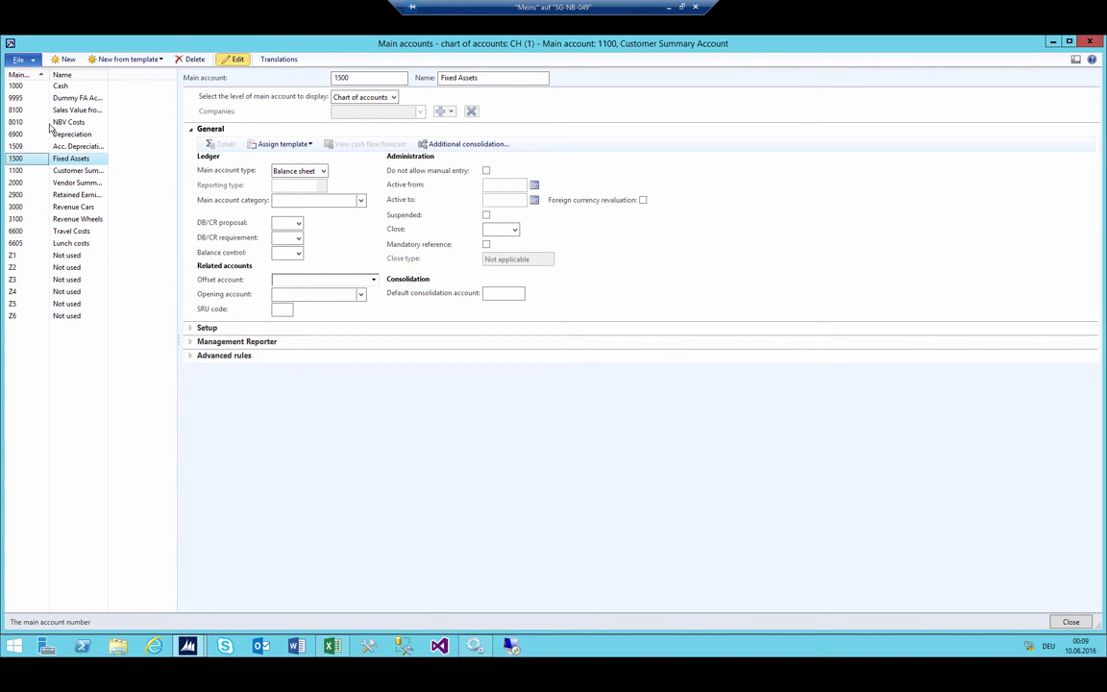
pyautogui.click(70, 98)
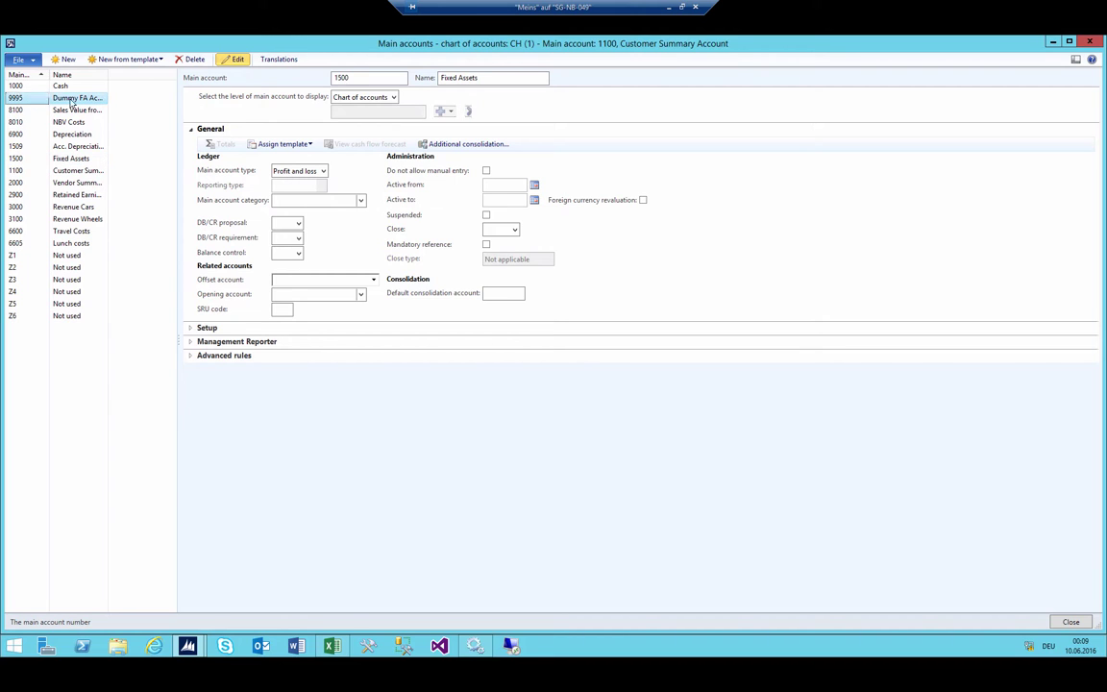
pyautogui.click(361, 79)
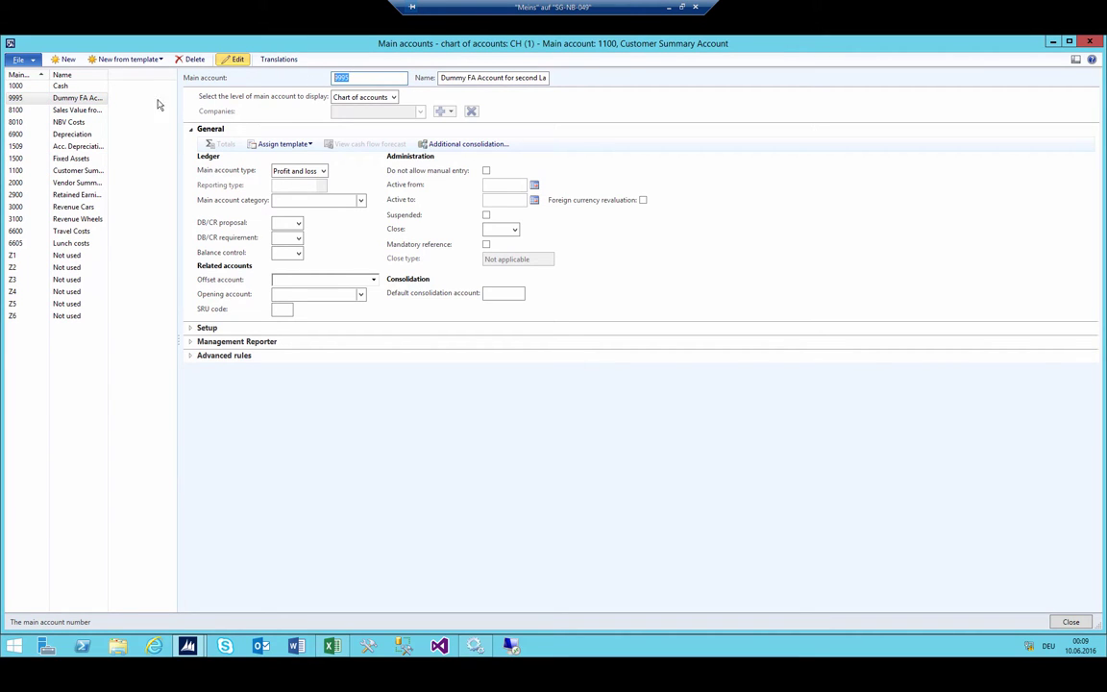
pyautogui.click(29, 157)
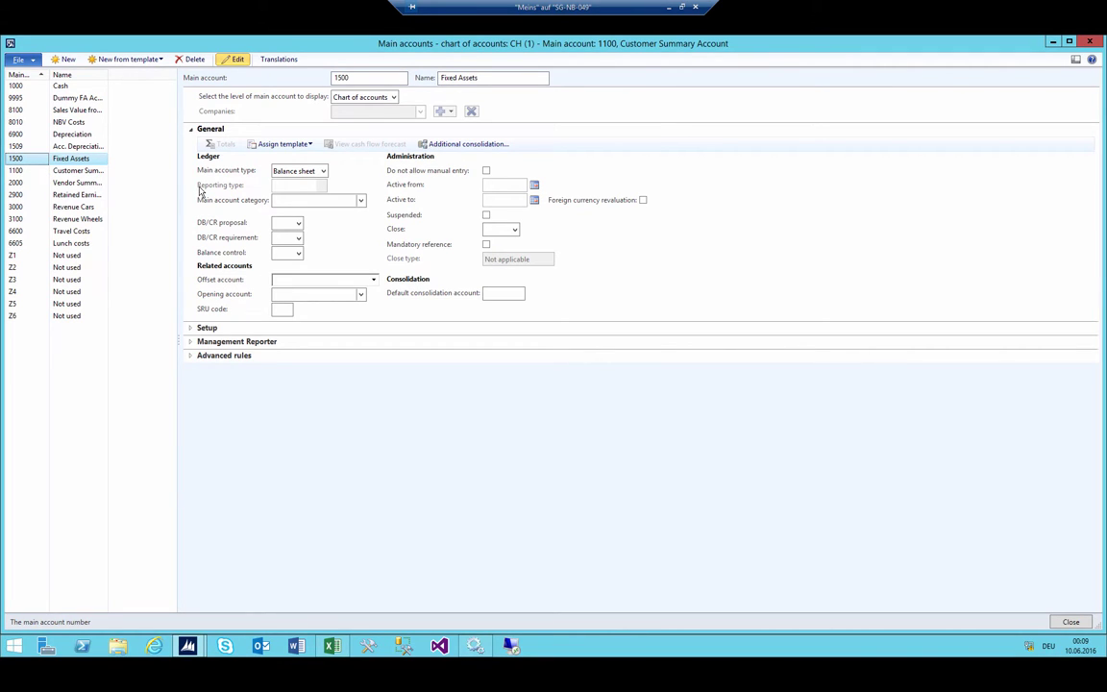
pyautogui.click(21, 146)
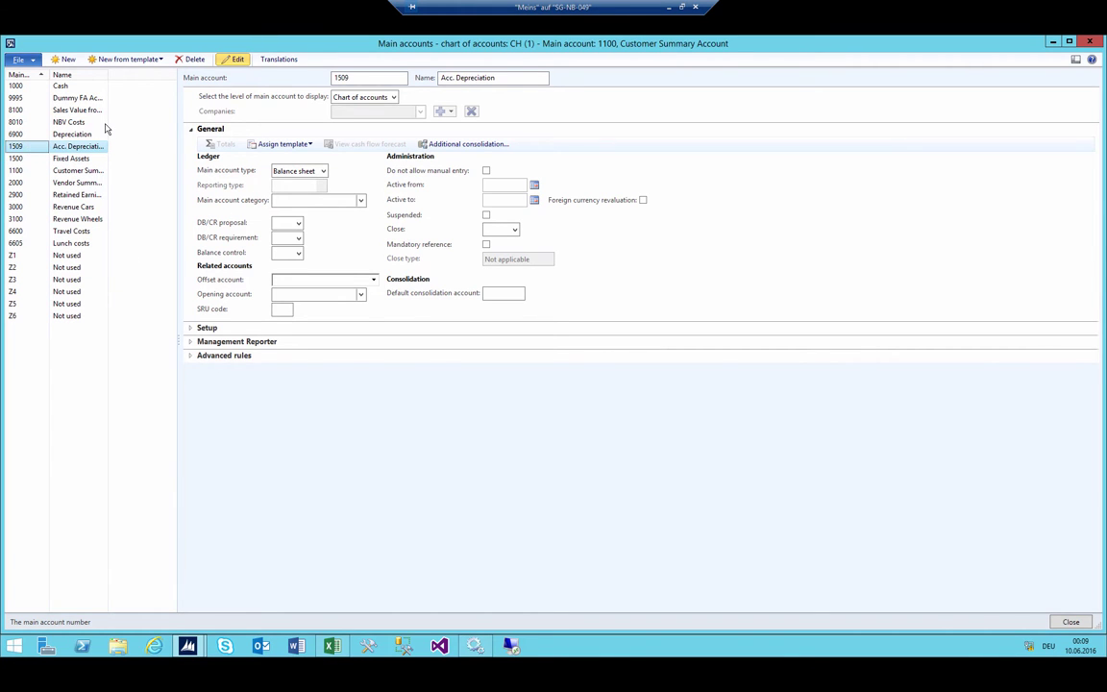
pyautogui.press('Escape')
pyautogui.click(176, 196)
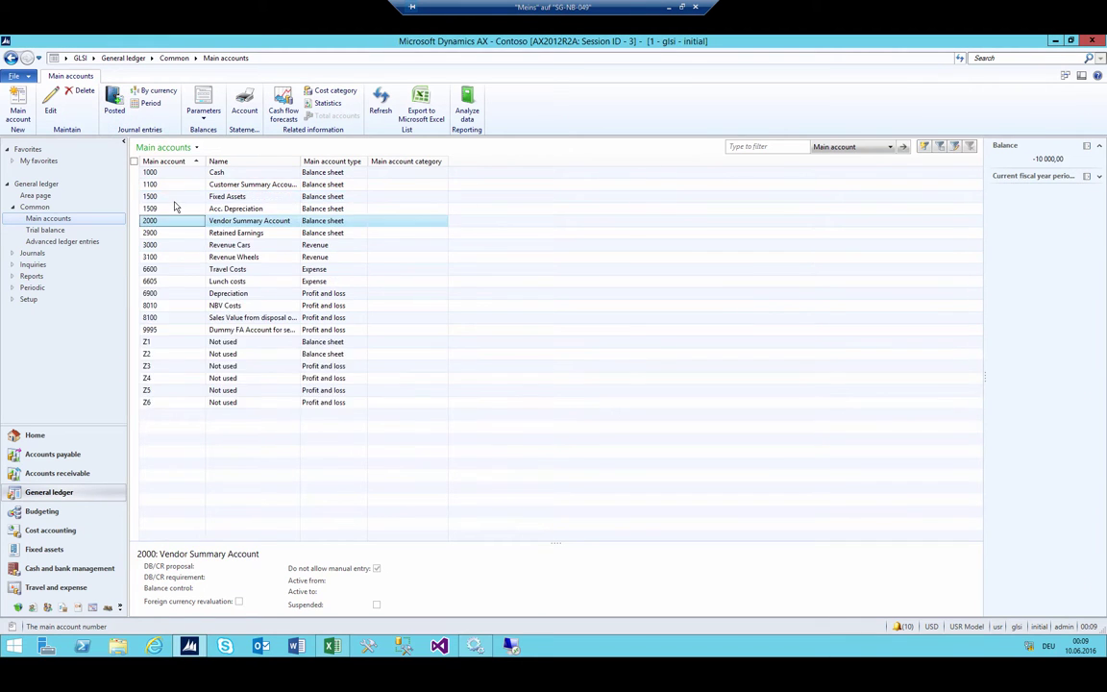
pyautogui.click(174, 201)
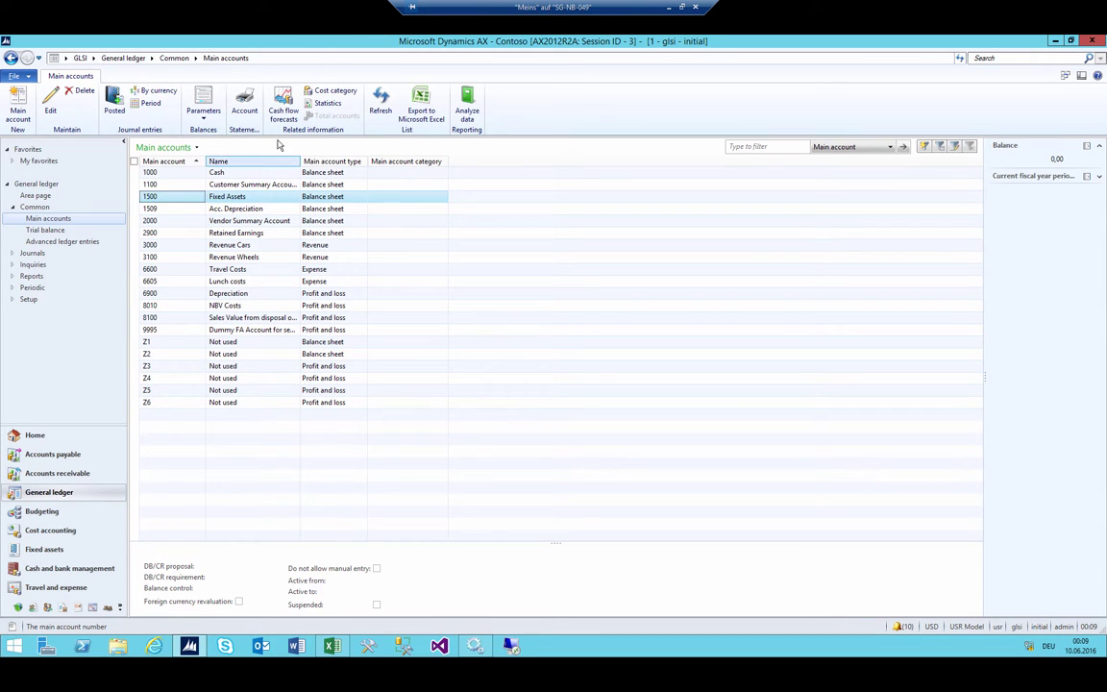
# Step: Review the parameters of the Fixed assets module, including the minimum depreciation amount, purchase order options and default value model
pyautogui.click(90, 58)
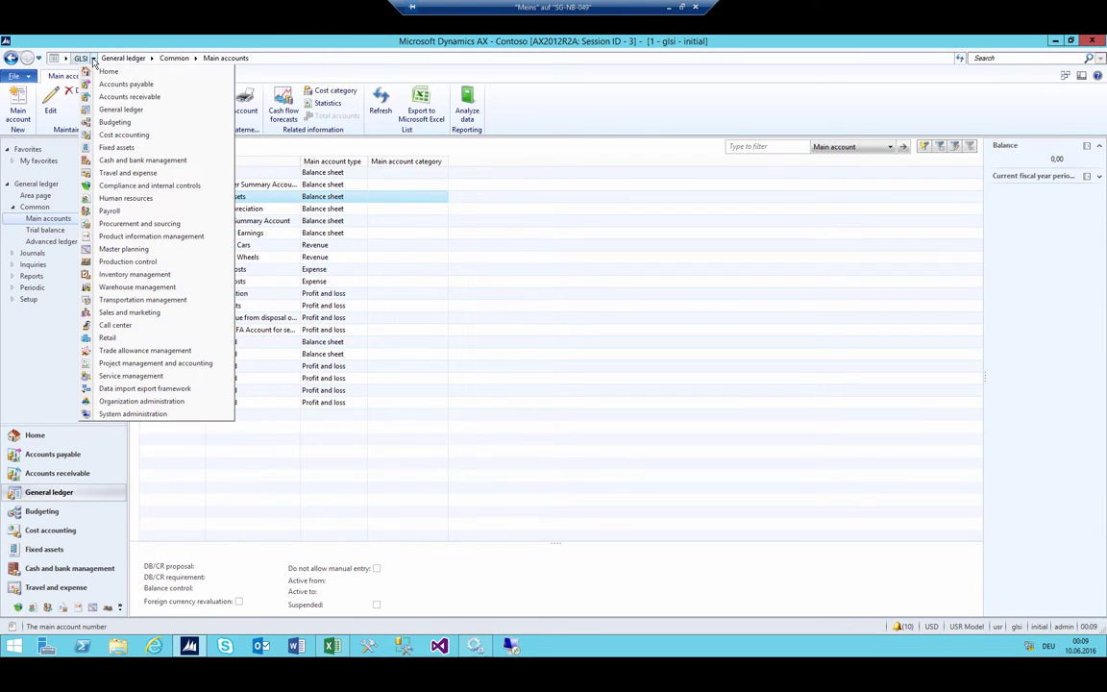
pyautogui.click(108, 149)
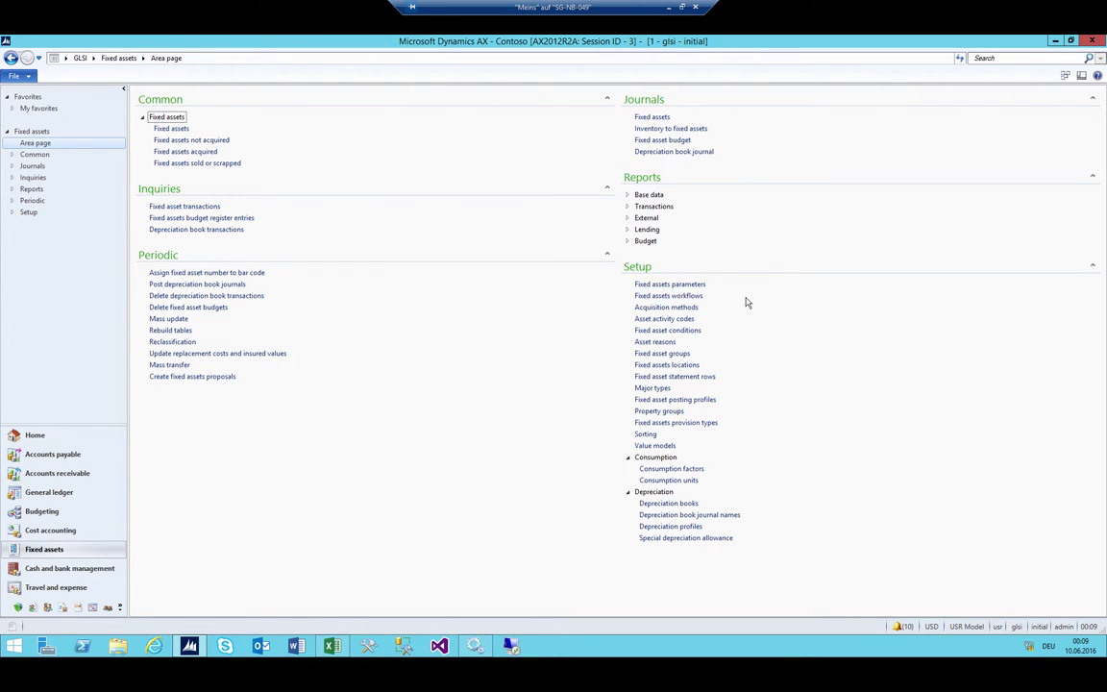
pyautogui.click(673, 284)
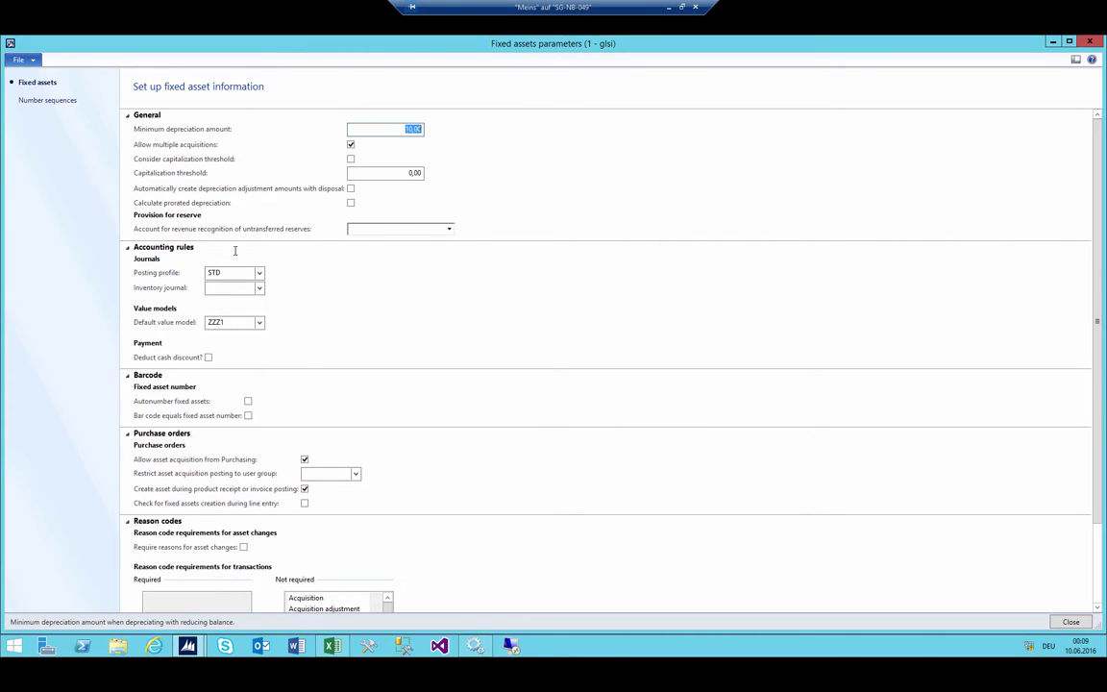
pyautogui.scroll(-3, 288, 279)
pyautogui.scroll(3, 404, 293)
pyautogui.write('10')
pyautogui.scroll(-2, 356, 499)
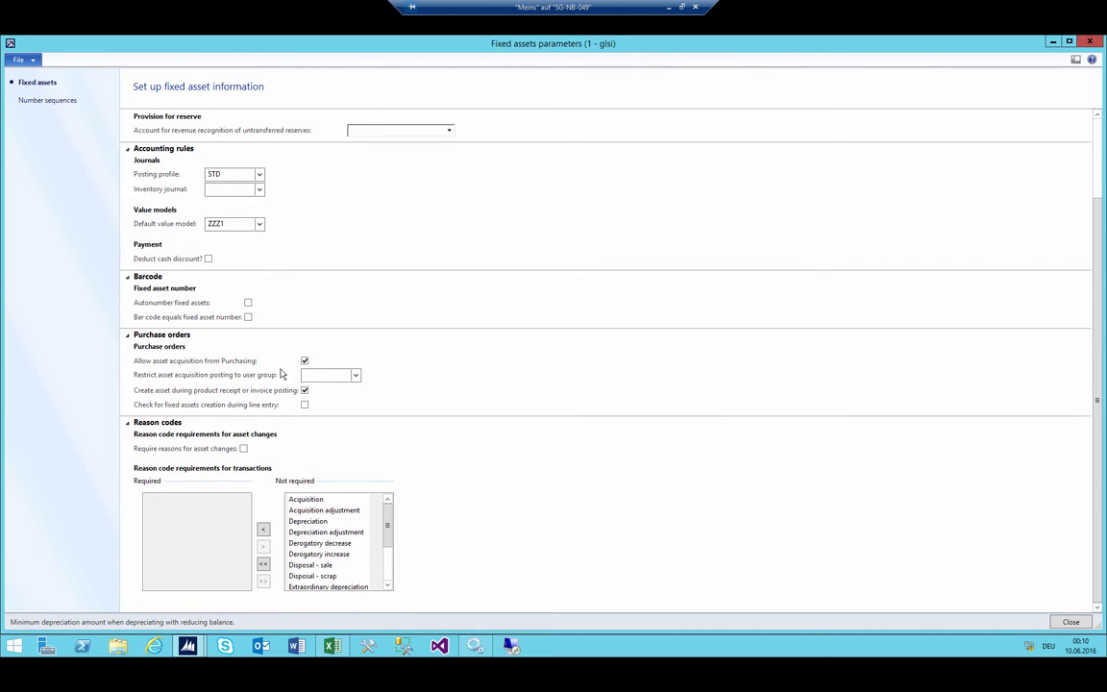
pyautogui.scroll(2, 332, 389)
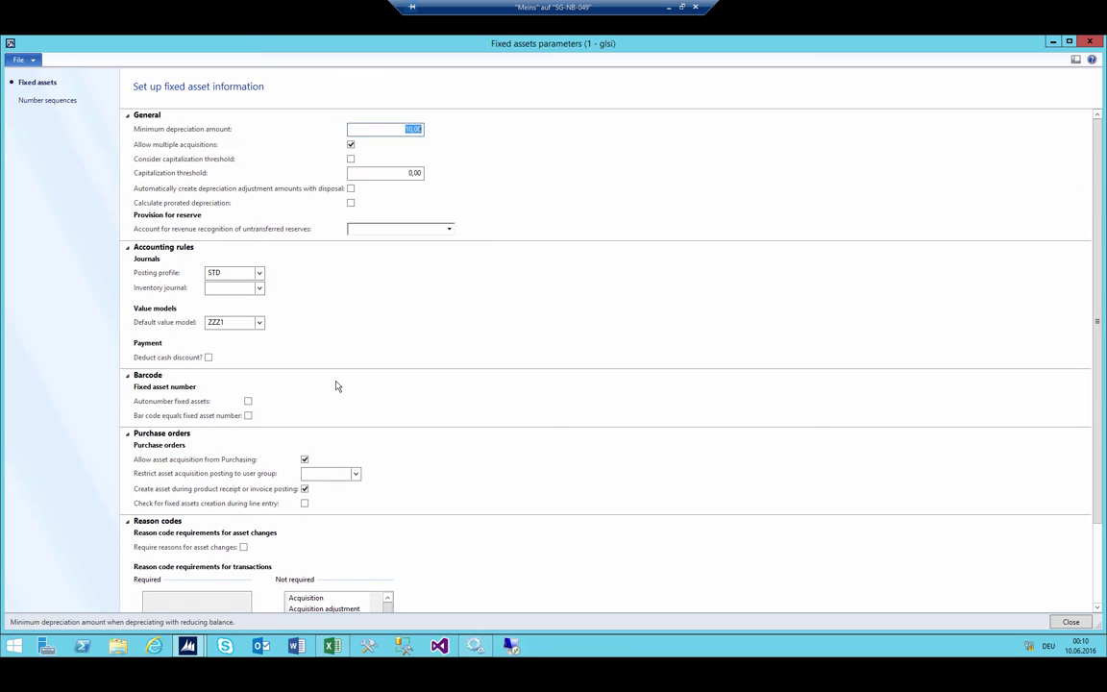
pyautogui.click(216, 322)
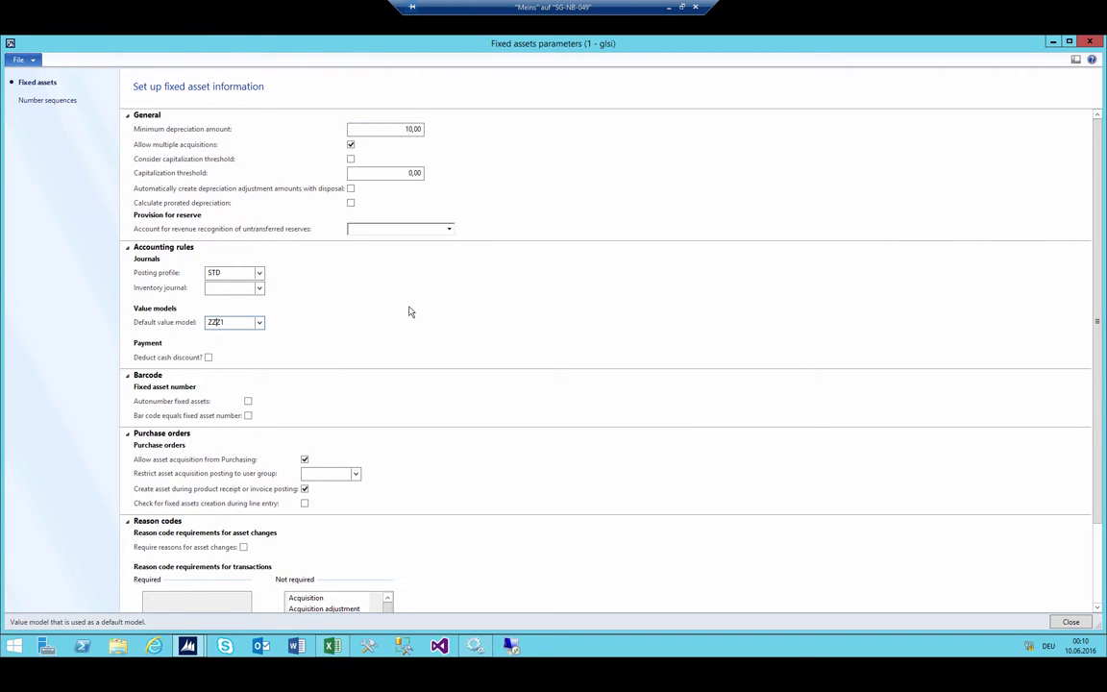
pyautogui.press('Escape')
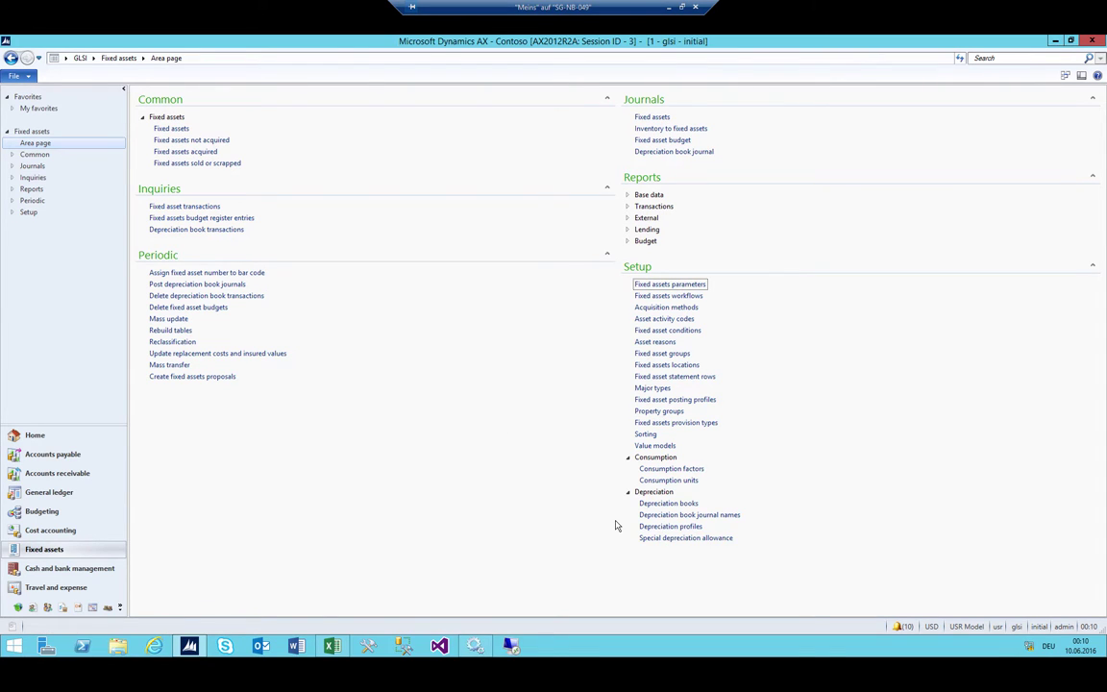
# Step: Create a depreciation profile SL named Straight Line
pyautogui.click(669, 526)
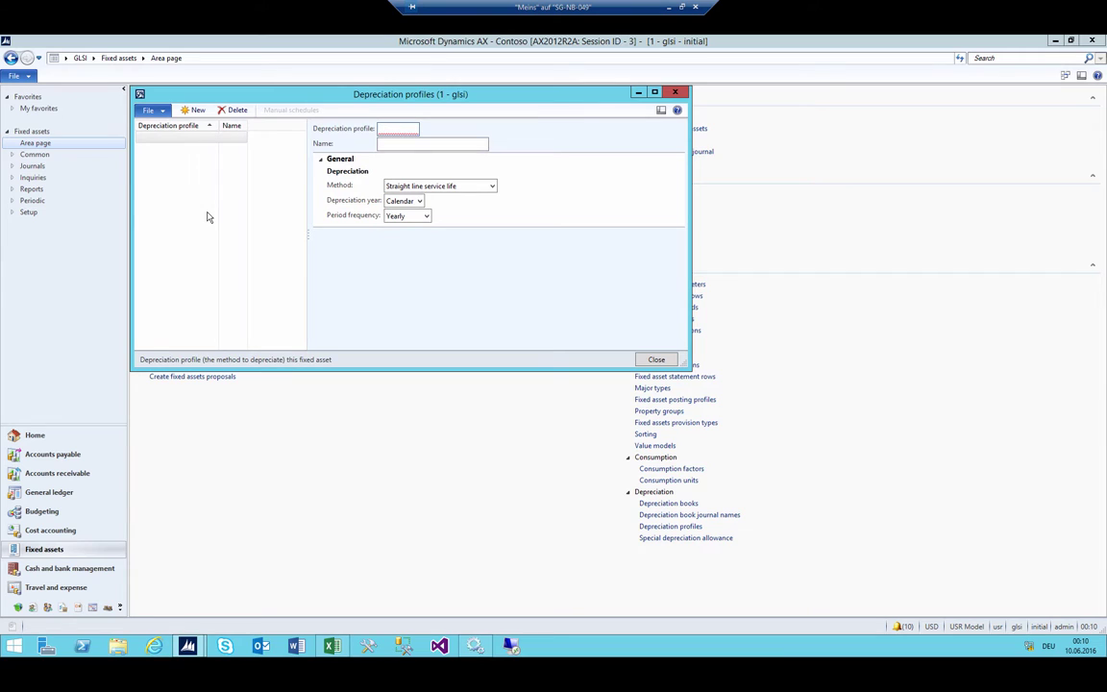
pyautogui.write('SL')
pyautogui.press('Tab')
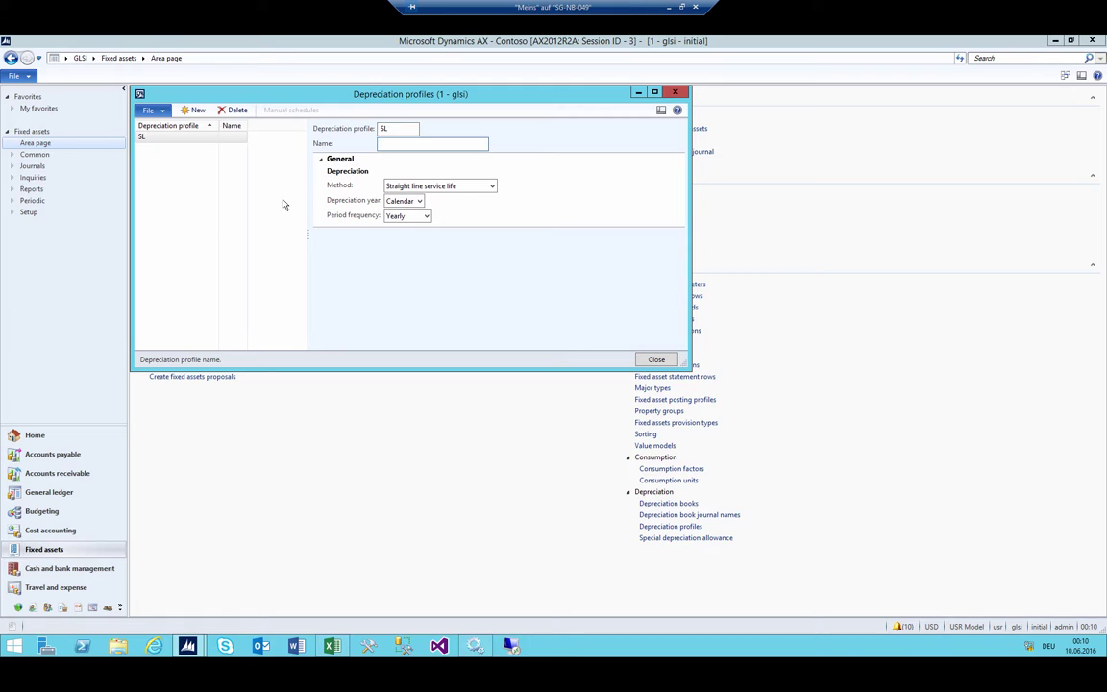
pyautogui.write('Straight Line')
pyautogui.press('Tab')
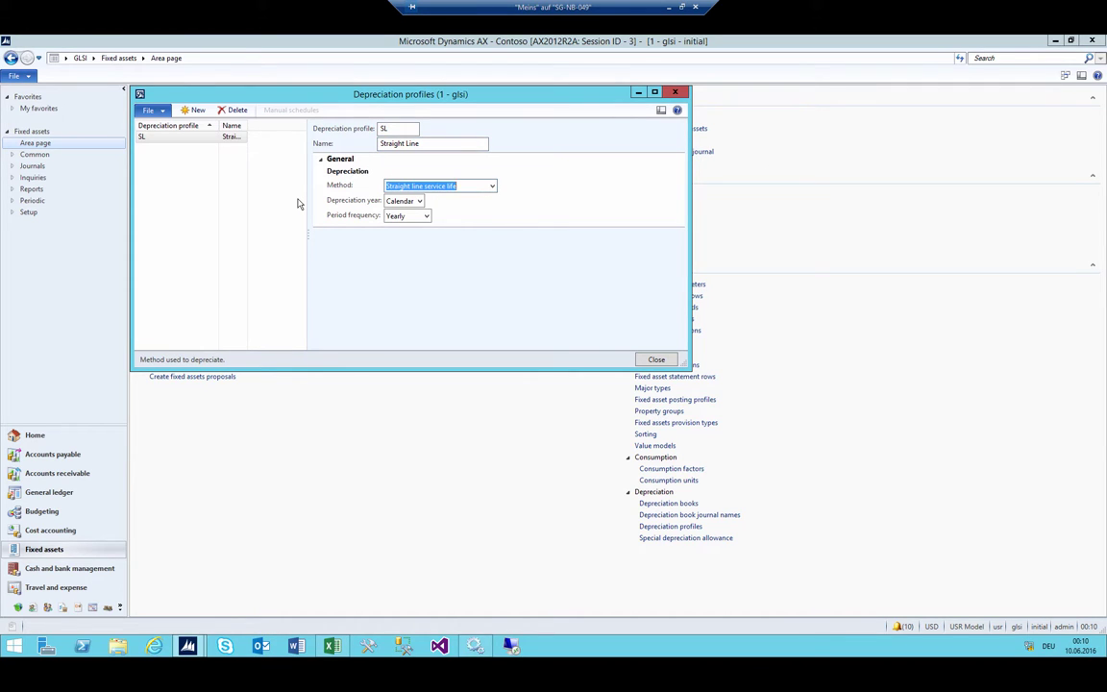
# Step: Set the SL profile's period frequency to Monthly, keeping the Straight line service life method and Calendar depreciation year
pyautogui.press('Tab')
pyautogui.press('Tab')
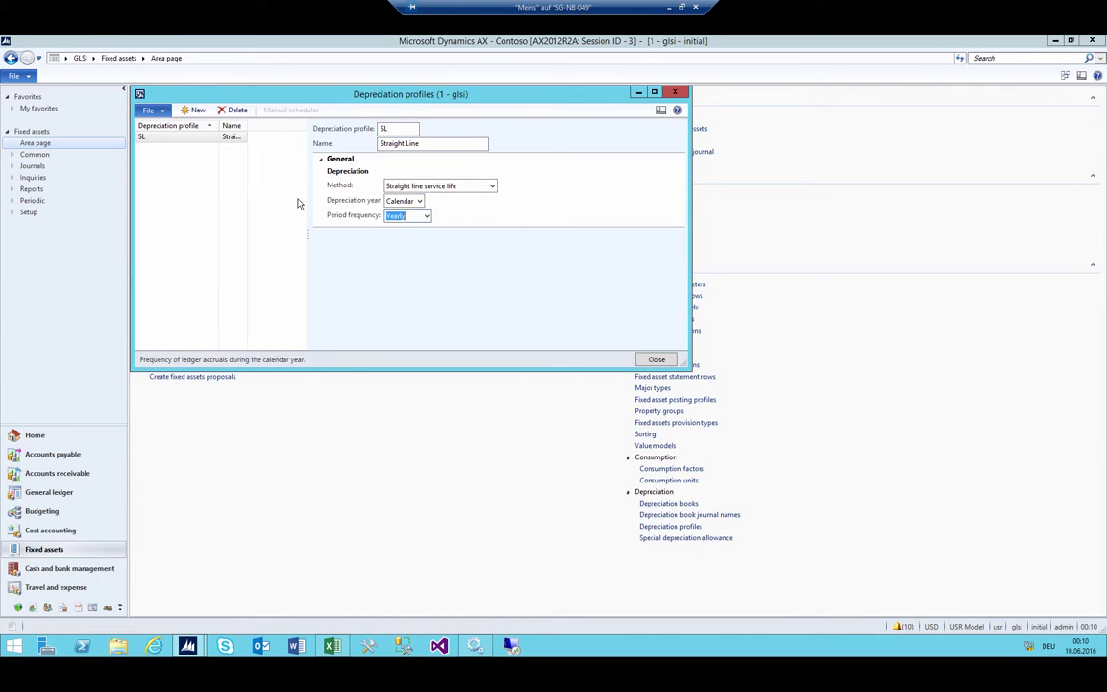
pyautogui.hotkey('alt', 'Down')
pyautogui.press('Down')
pyautogui.hotkey('shift', 'Tab')
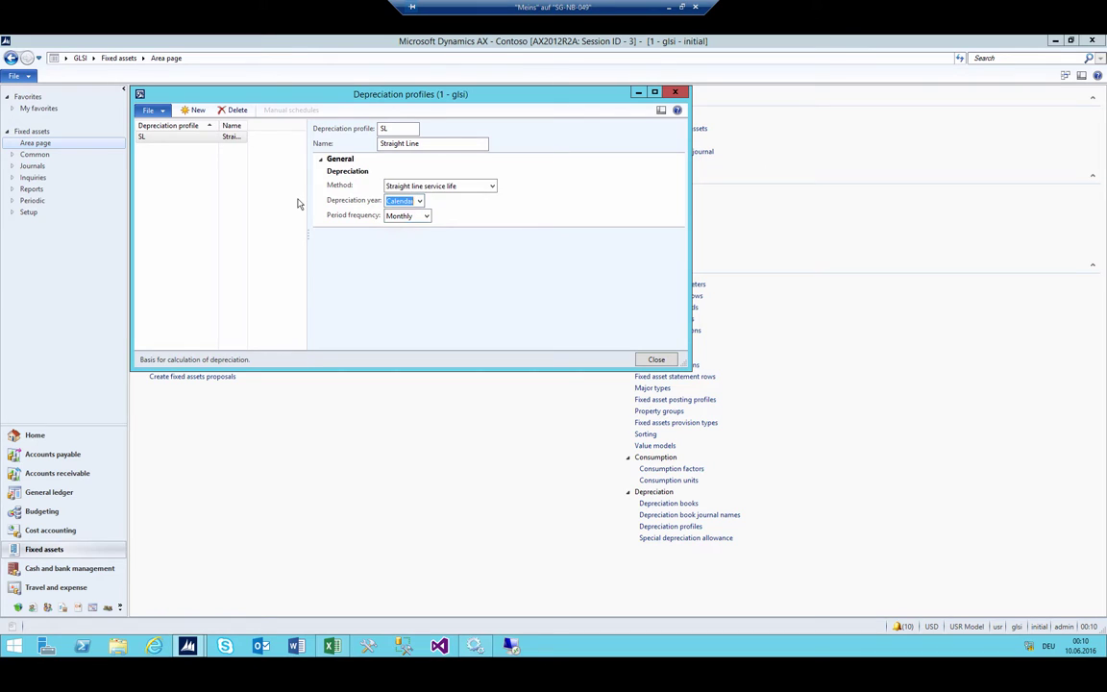
pyautogui.press('Escape')
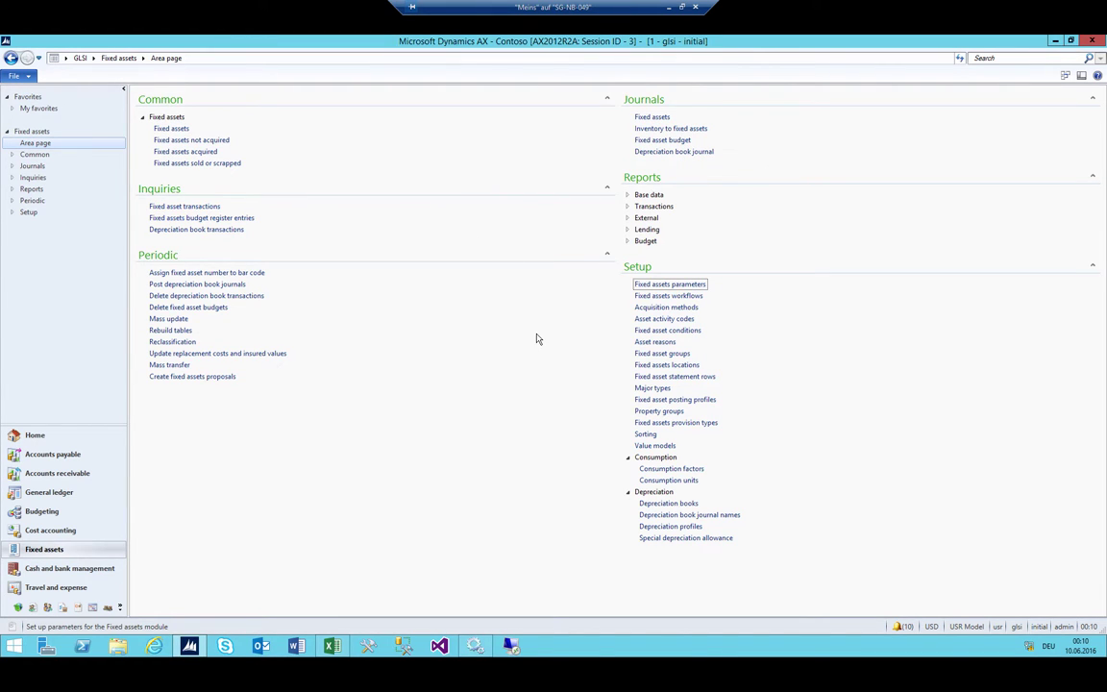
# Step: Create a fixed asset group MCH named Machines
pyautogui.click(662, 354)
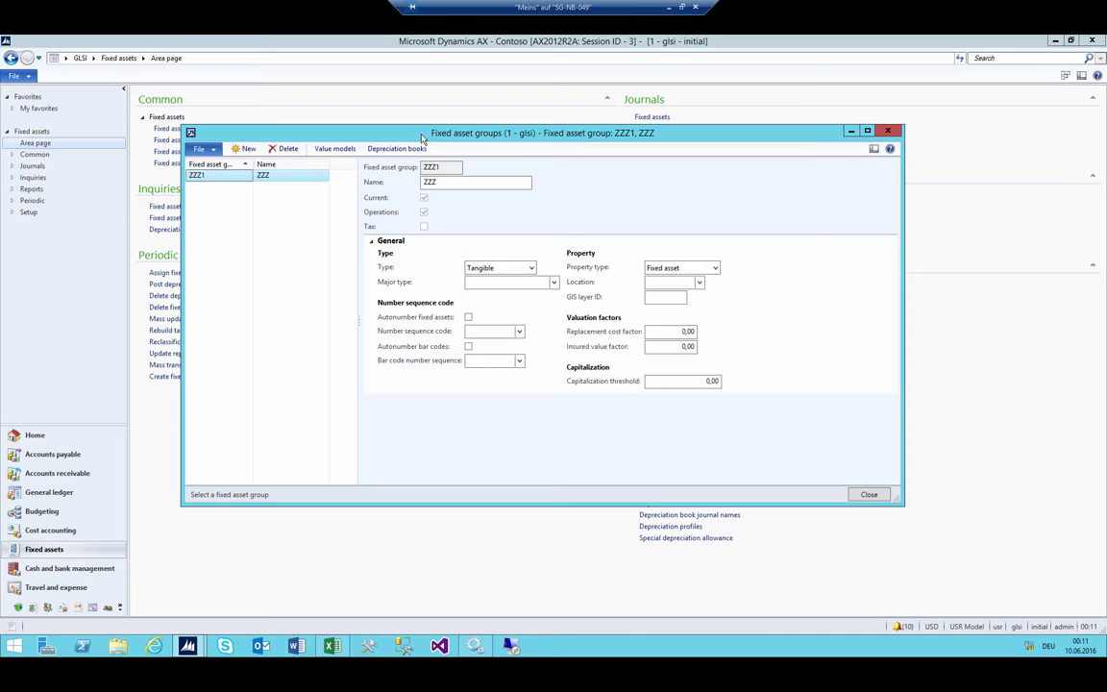
pyautogui.hotkey('ctrl', 'n')
pyautogui.write('MCH')
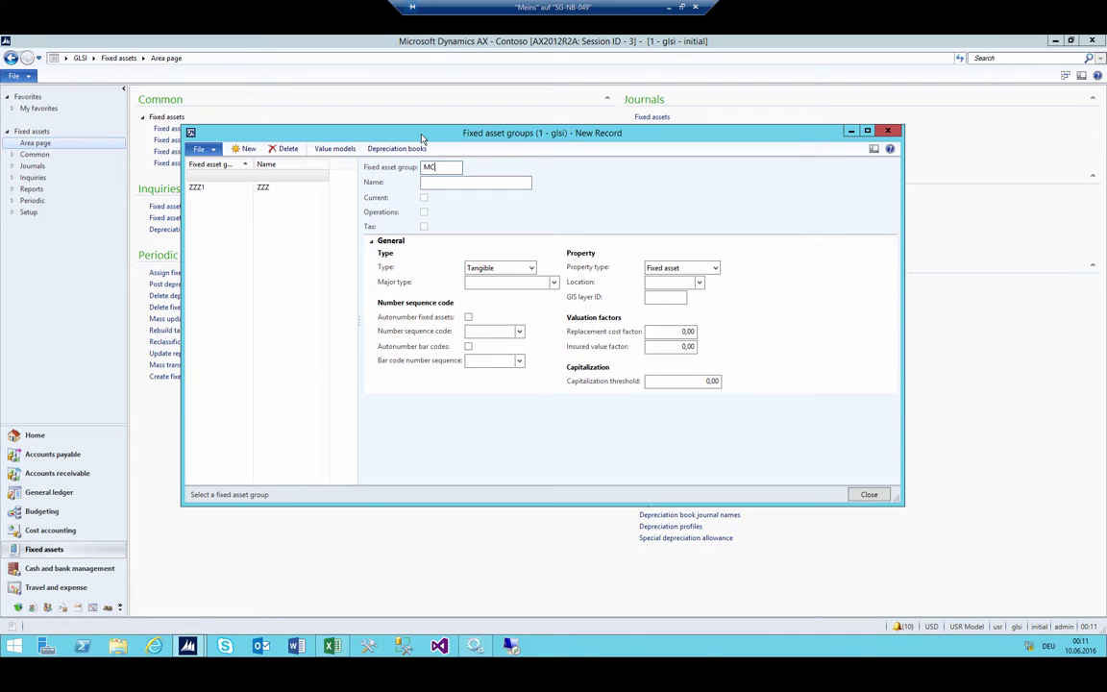
pyautogui.press('Tab')
pyautogui.write('Machines')
pyautogui.press('Tab')
# Step: Turn on autonumbering of fixed assets for the MCH group
pyautogui.press('Tab')
pyautogui.press('Tab')
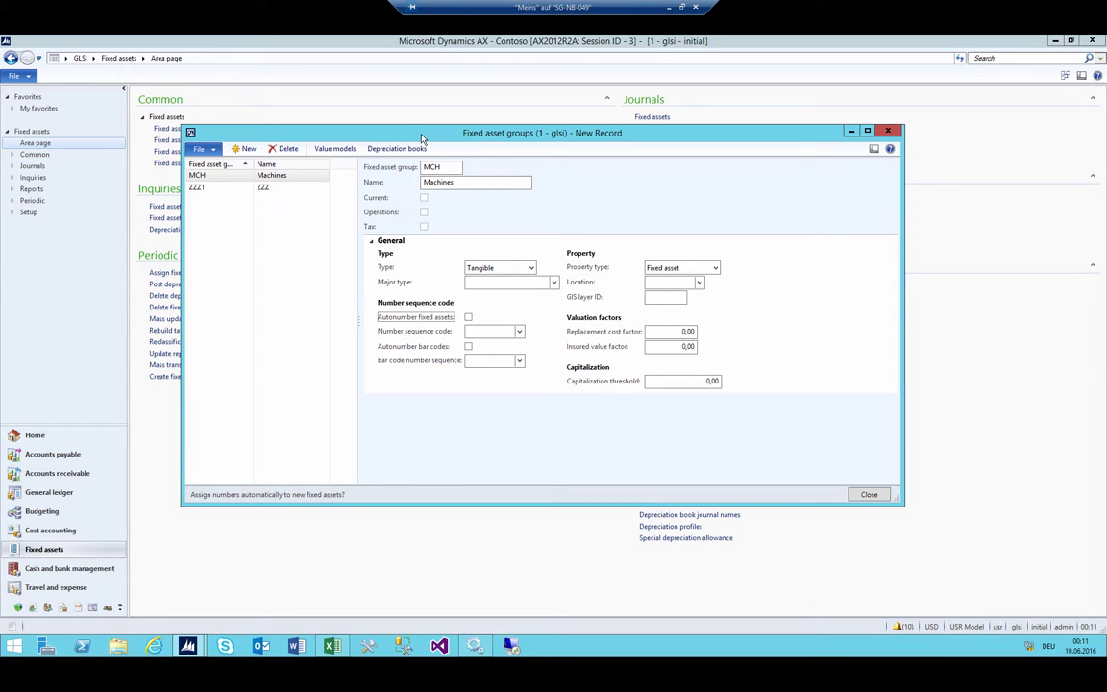
pyautogui.press('Tab')
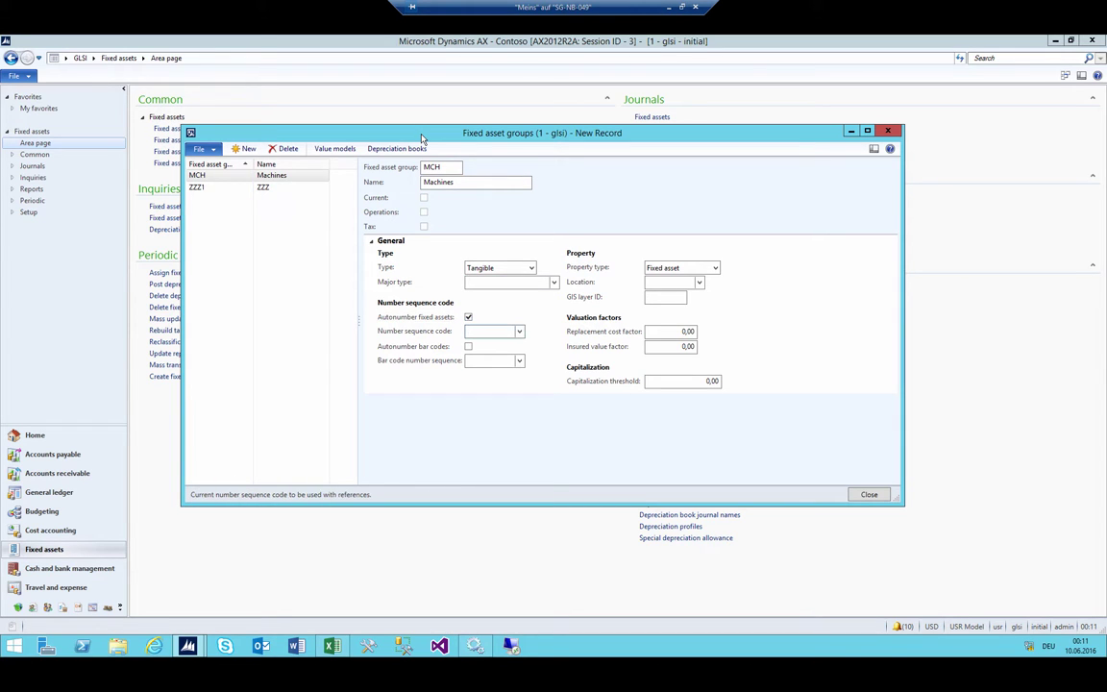
# Step: Create a new number sequence with code _MCH and name Machines for the group's number sequence code
pyautogui.hotkey('ctrl', 'alt', 'F4')
pyautogui.hotkey('ctrl', 'n')
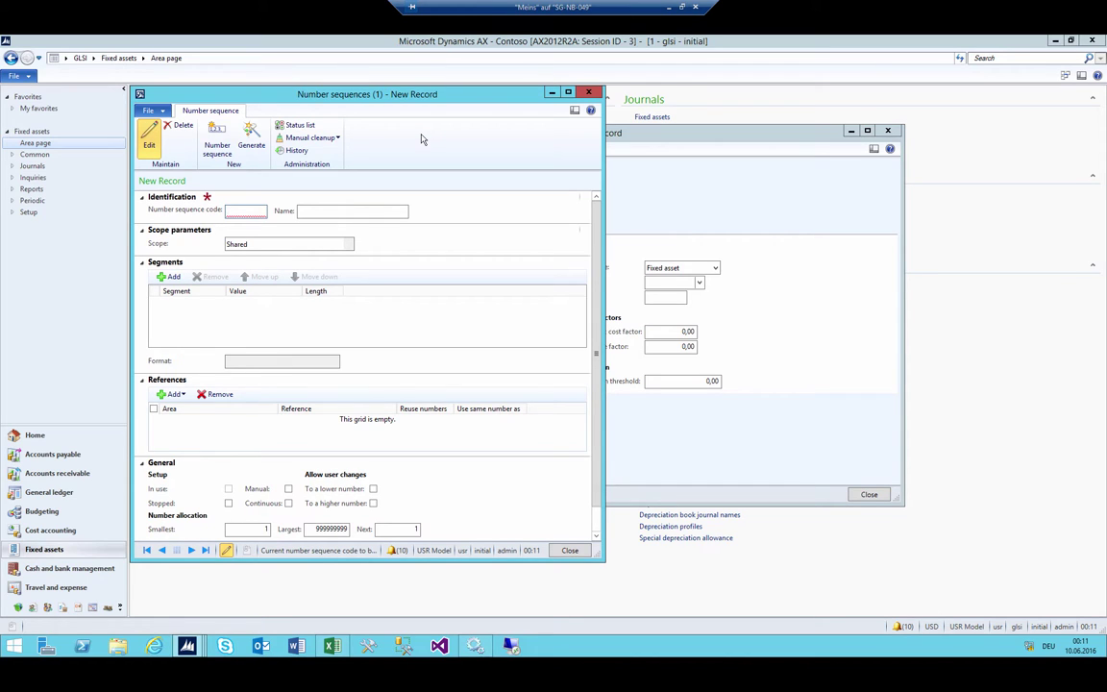
pyautogui.write('_MCH')
pyautogui.press('Tab')
pyautogui.write('Machines')
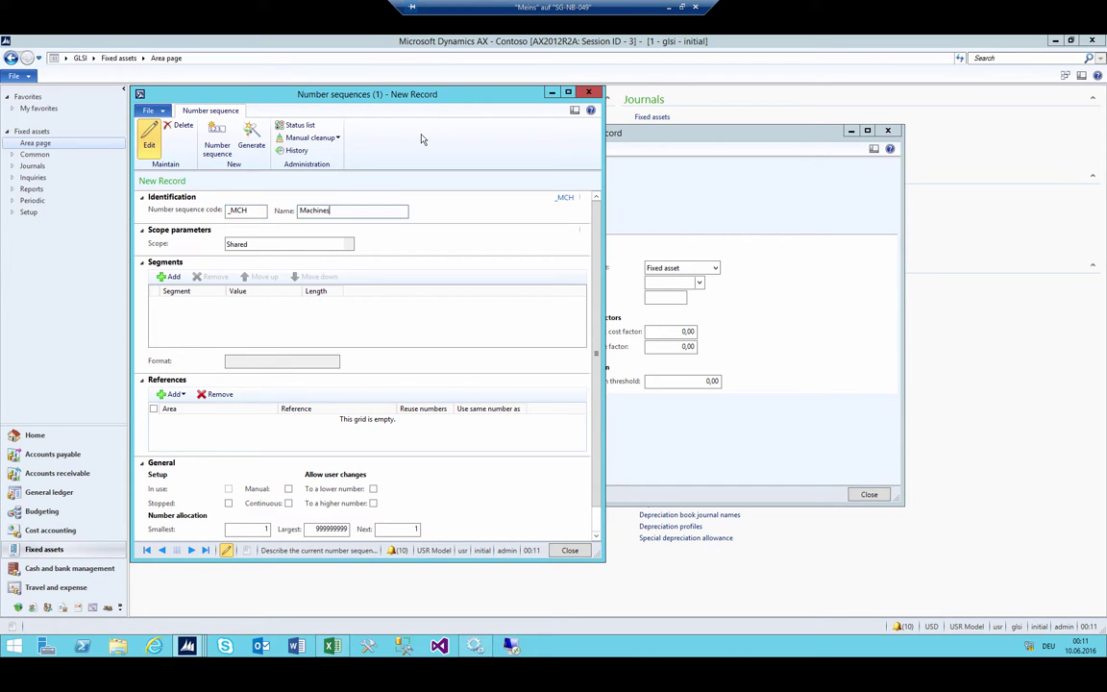
# Step: Limit the _MCH number sequence's scope to Company and choose the company glsi
pyautogui.press('Tab')
pyautogui.hotkey('alt', 'Down')
pyautogui.press('Down')
pyautogui.press('Tab')
pyautogui.write('g')
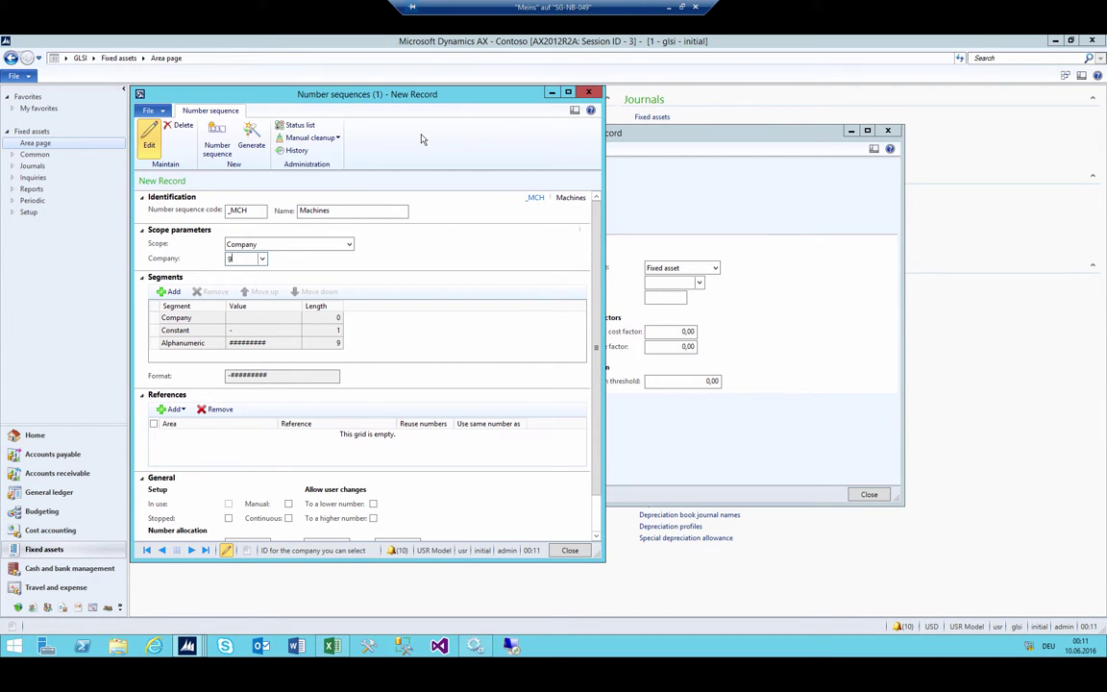
pyautogui.write('lsi')
pyautogui.press('Tab')
pyautogui.press('Tab')
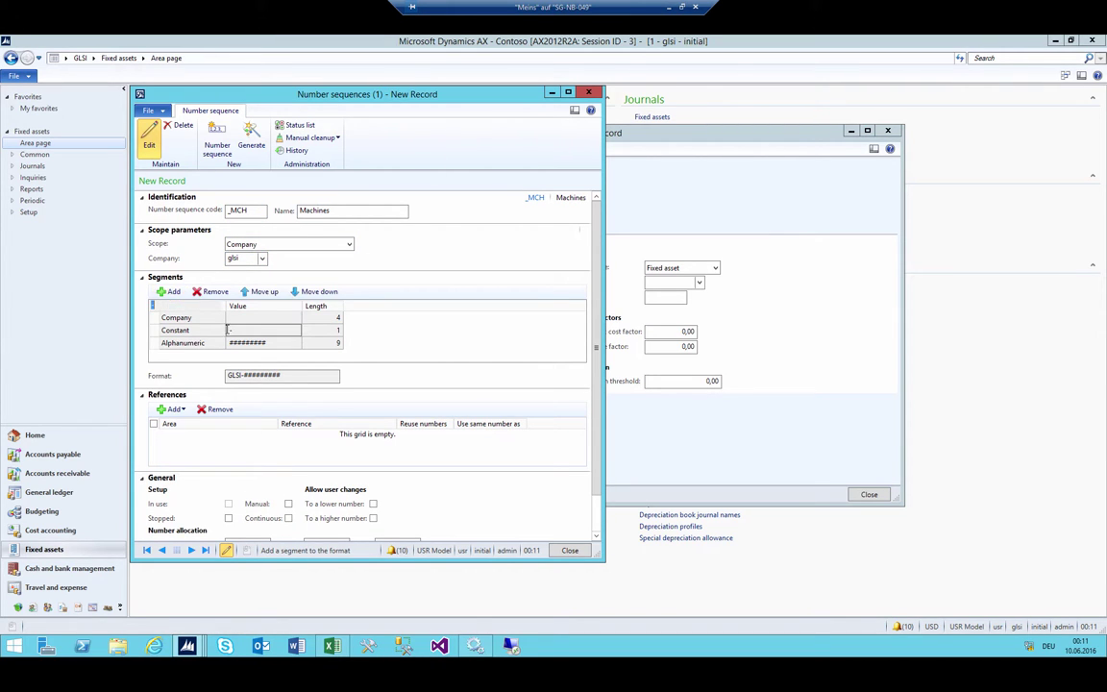
# Step: Remove the Company segment and set the constant to FA-MCH- and the alphanumeric segment to ###### for the number sequence
pyautogui.click(211, 291)
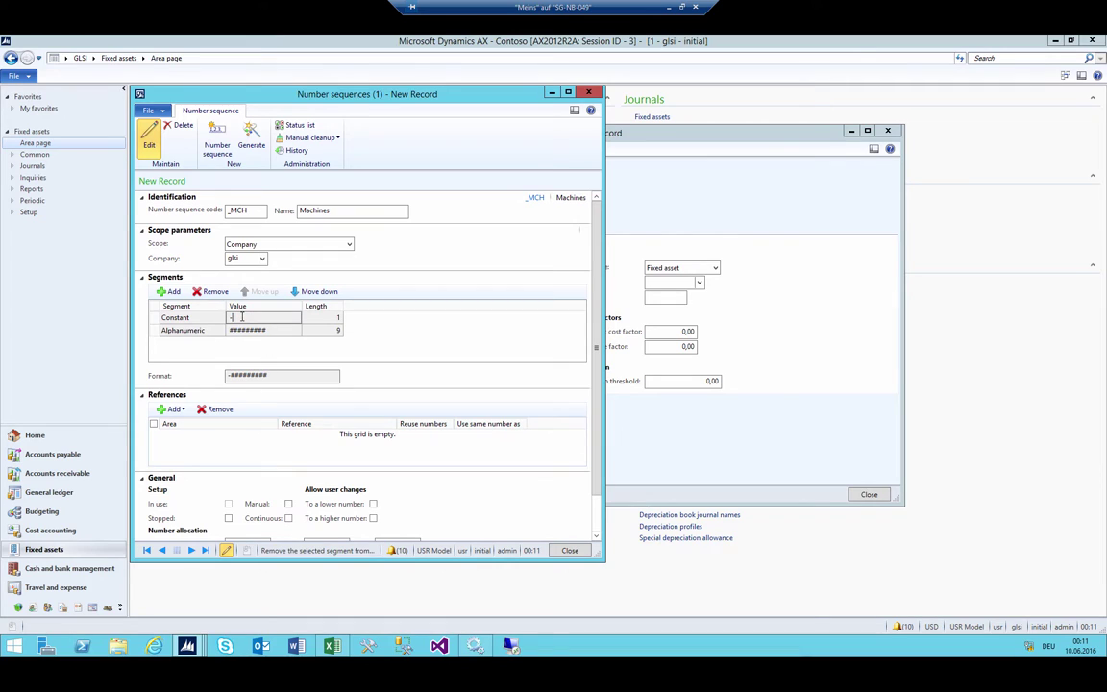
pyautogui.write('FG')
pyautogui.write('14')
pyautogui.write('MCH-')
pyautogui.press('Down')
pyautogui.write('######')
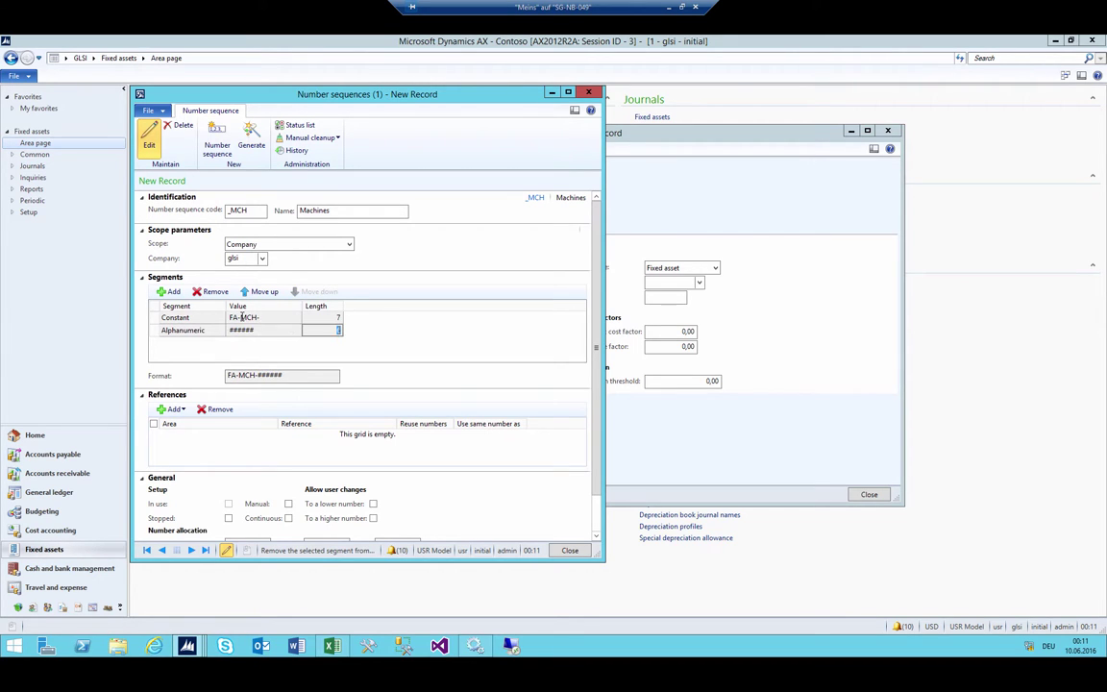
pyautogui.press('Tab')
pyautogui.press('Tab')
pyautogui.press('Tab')
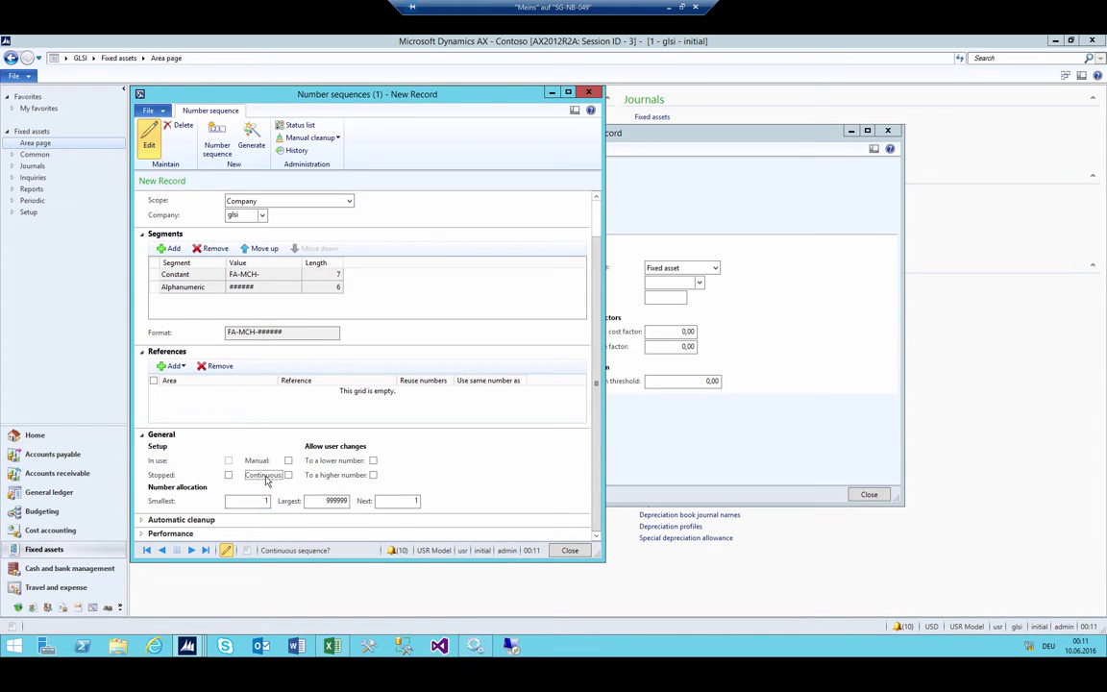
# Step: Make the number sequence continuous and assign _MCH as the number sequence code of the MCH fixed asset group
pyautogui.click(288, 474)
pyautogui.press('Escape')
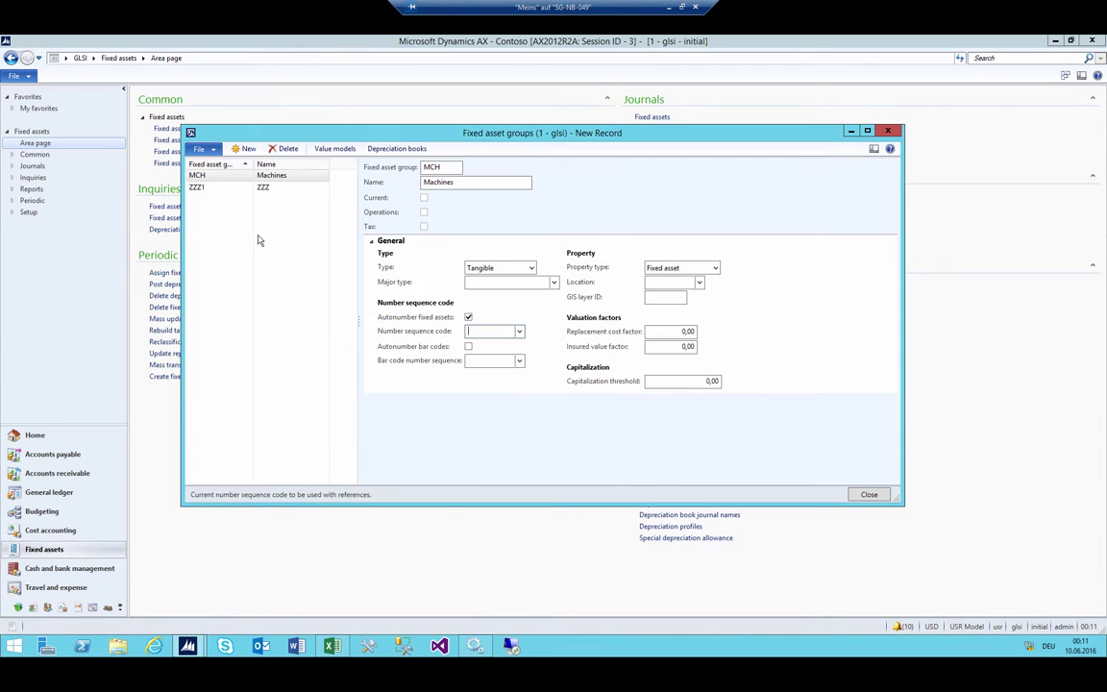
pyautogui.press('Tab')
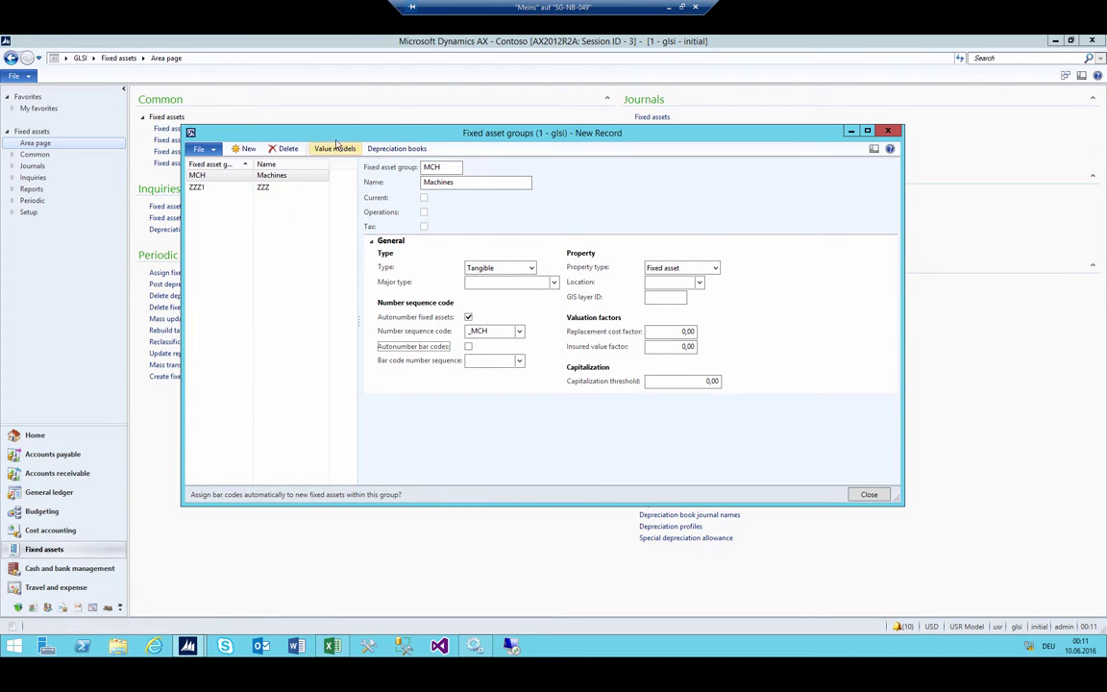
pyautogui.click(289, 176)
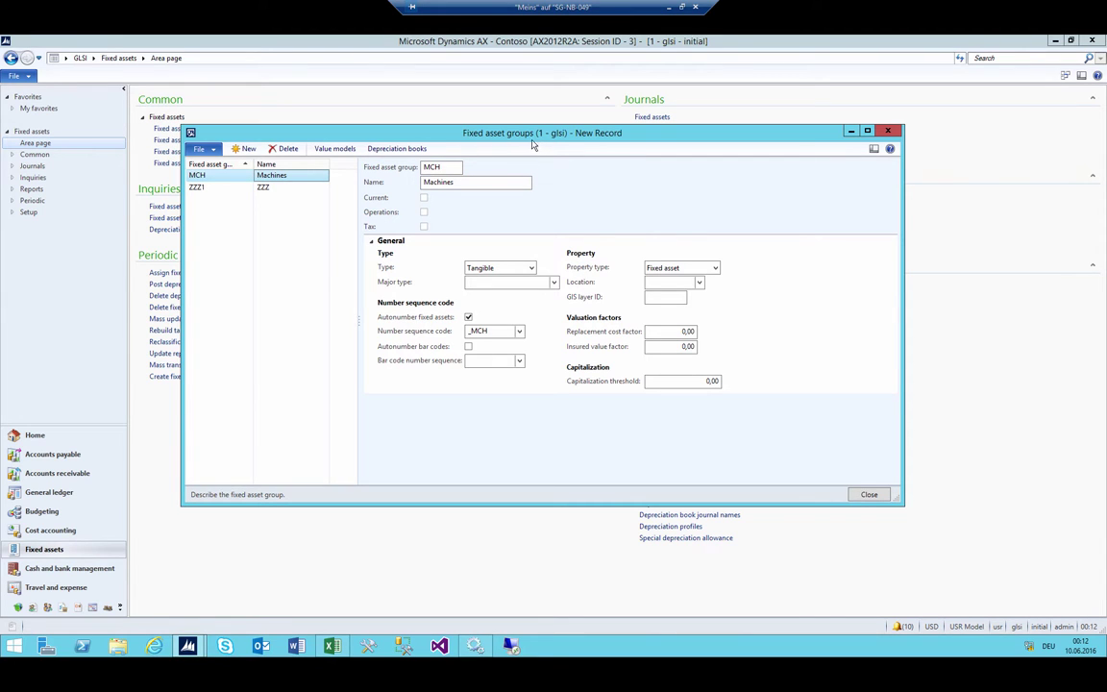
pyautogui.moveTo(448, 128); pyautogui.dragTo(409, 122)
pyautogui.press('Escape')
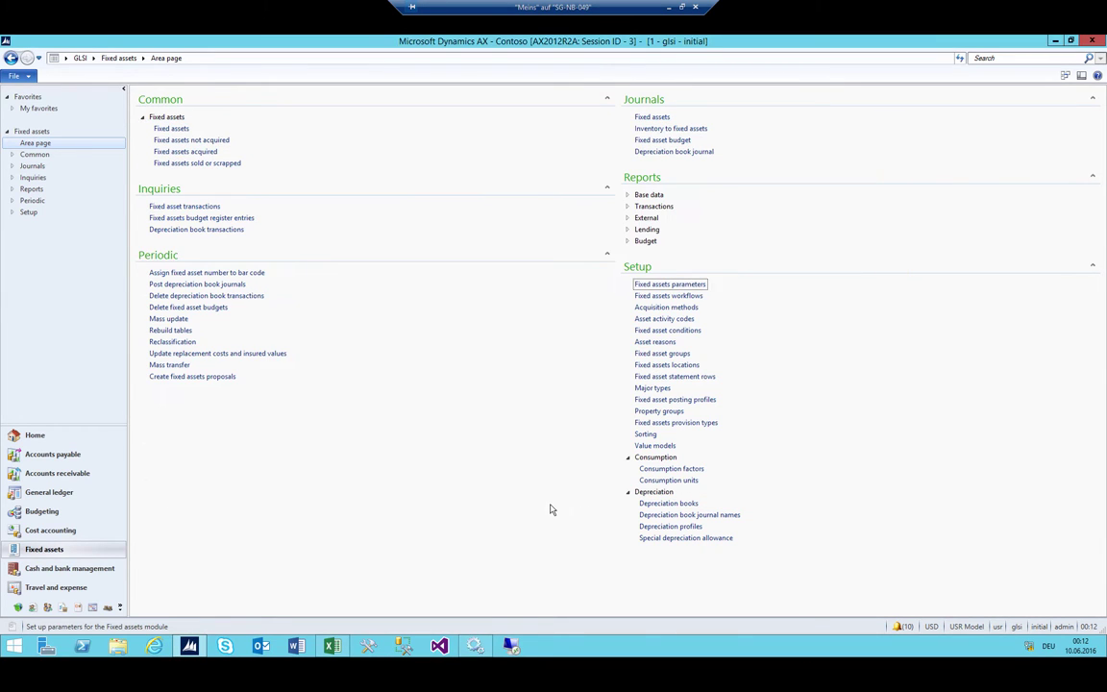
# Step: Create a value model LOC with the description Local GAAP in the fixed assets setup
pyautogui.click(653, 446)
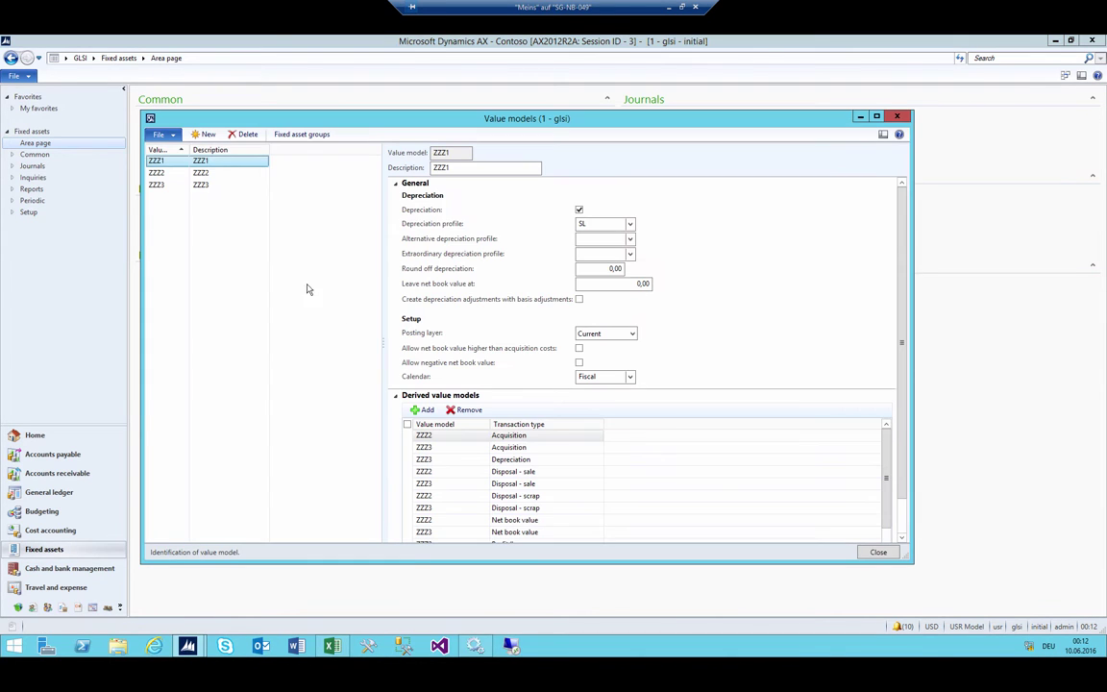
pyautogui.click(201, 133)
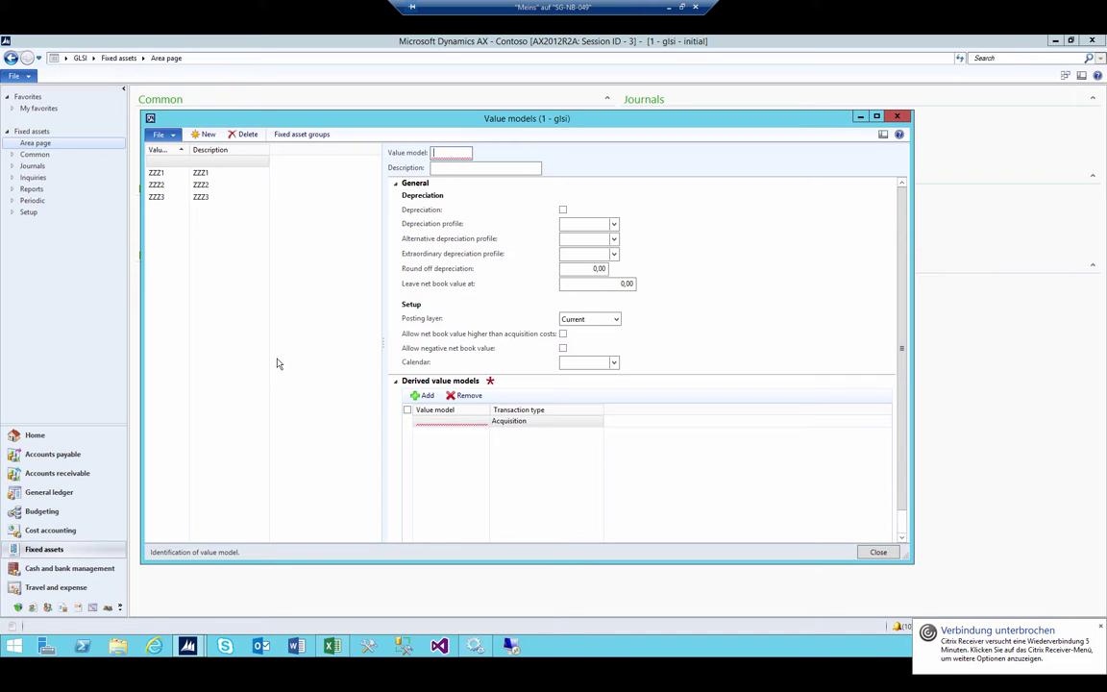
pyautogui.write('CUR')
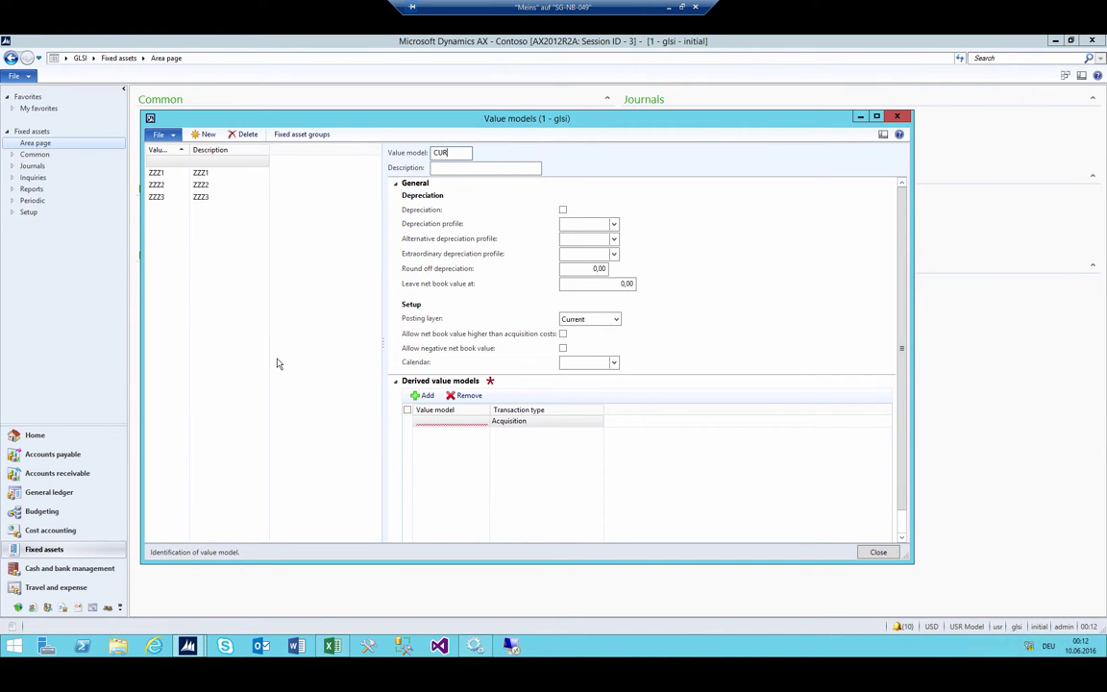
pyautogui.press('Tab')
pyautogui.hotkey('shift', 'Tab')
pyautogui.write('LOC')
pyautogui.press('Tab')
pyautogui.write('Local GAAP')
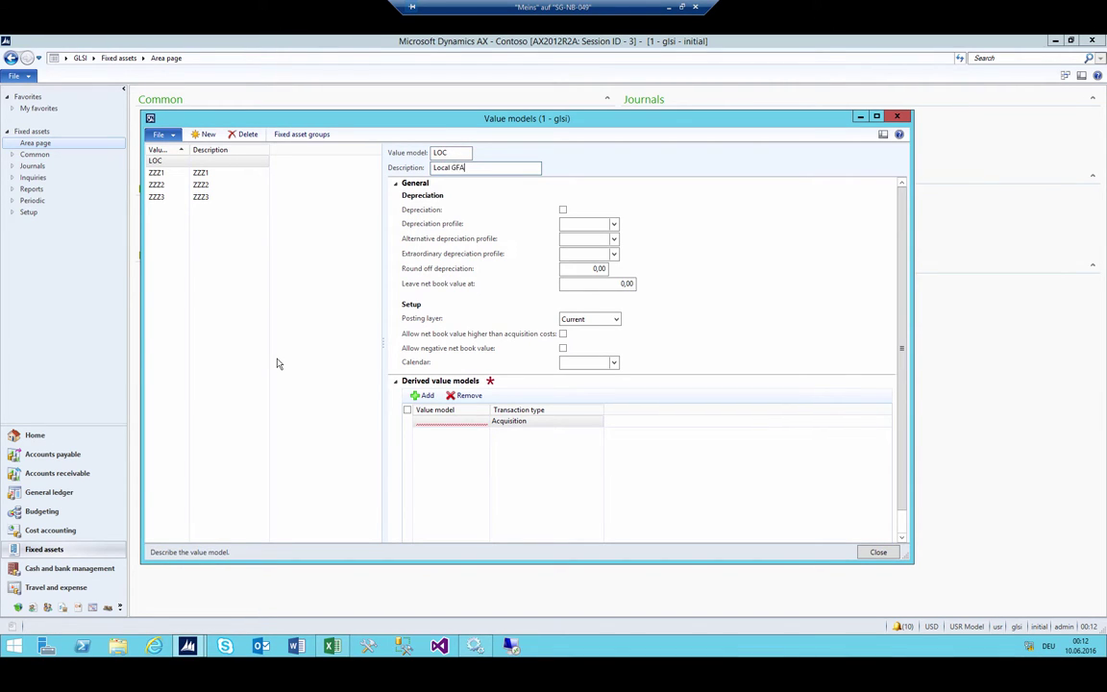
pyautogui.press('Tab')
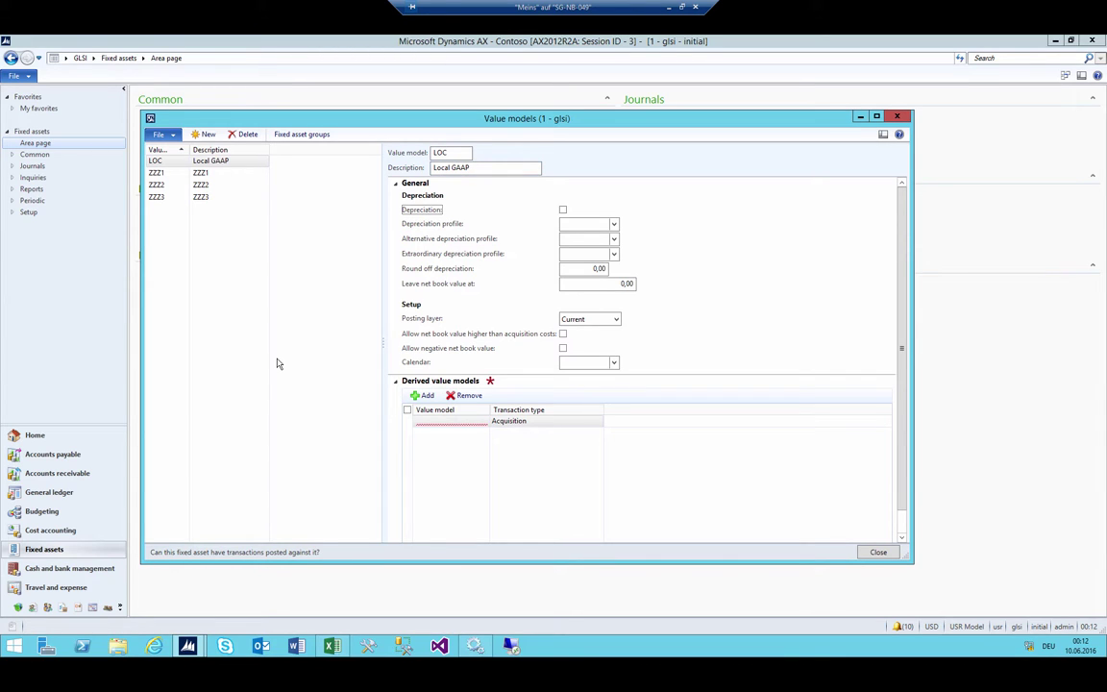
# Step: Enable depreciation for the LOC value model and assign the SL depreciation profile
pyautogui.press('Tab')
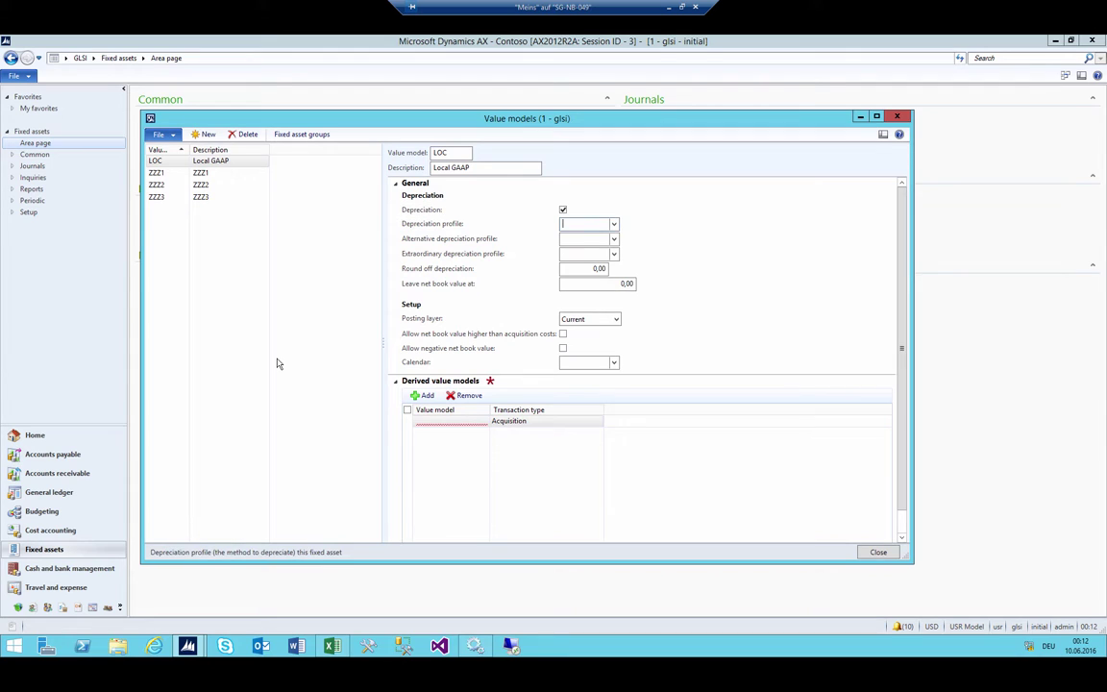
pyautogui.hotkey('alt', 'Down')
pyautogui.press('Return')
pyautogui.press('Tab')
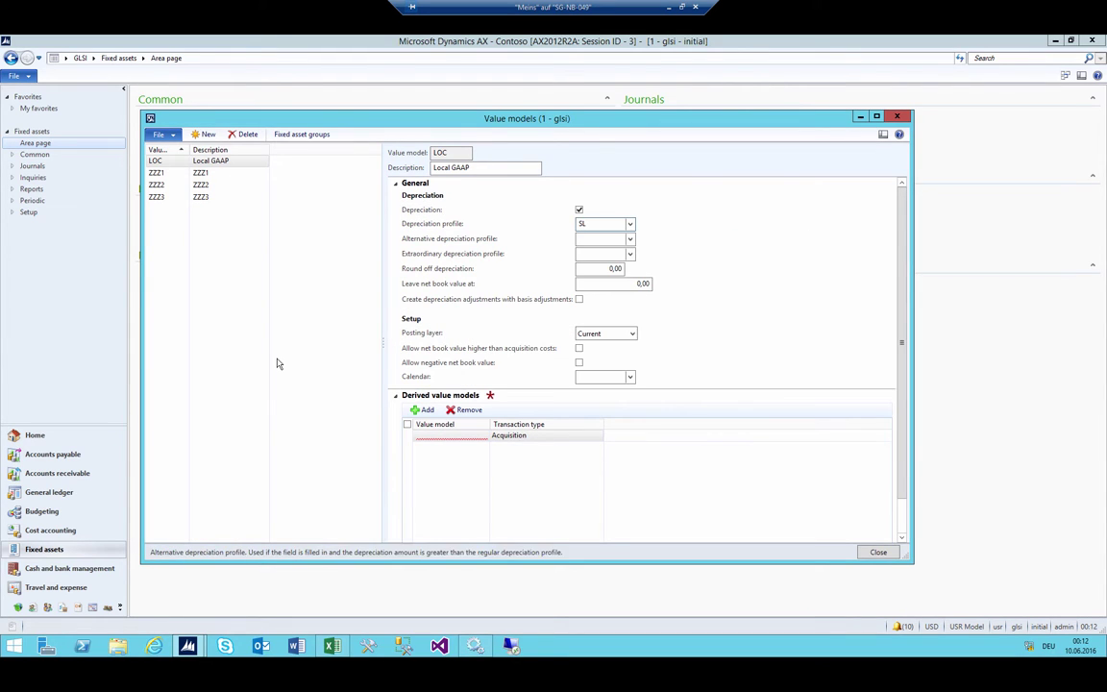
# Step: Review the LOC value model's remaining depreciation and setup options, such as rounding, residual net book value and posting layer
pyautogui.press('Tab')
pyautogui.press('Tab')
pyautogui.press('Tab')
pyautogui.press('Tab')
pyautogui.press('Tab')
pyautogui.press('Tab')
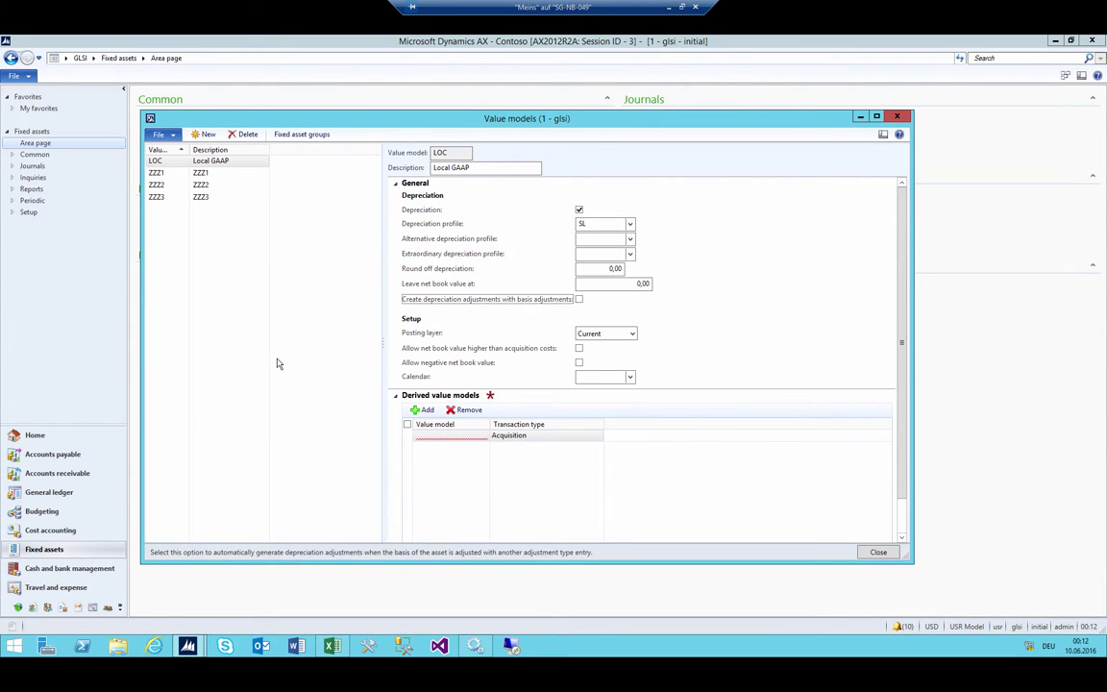
pyautogui.press('Tab')
pyautogui.press('Tab')
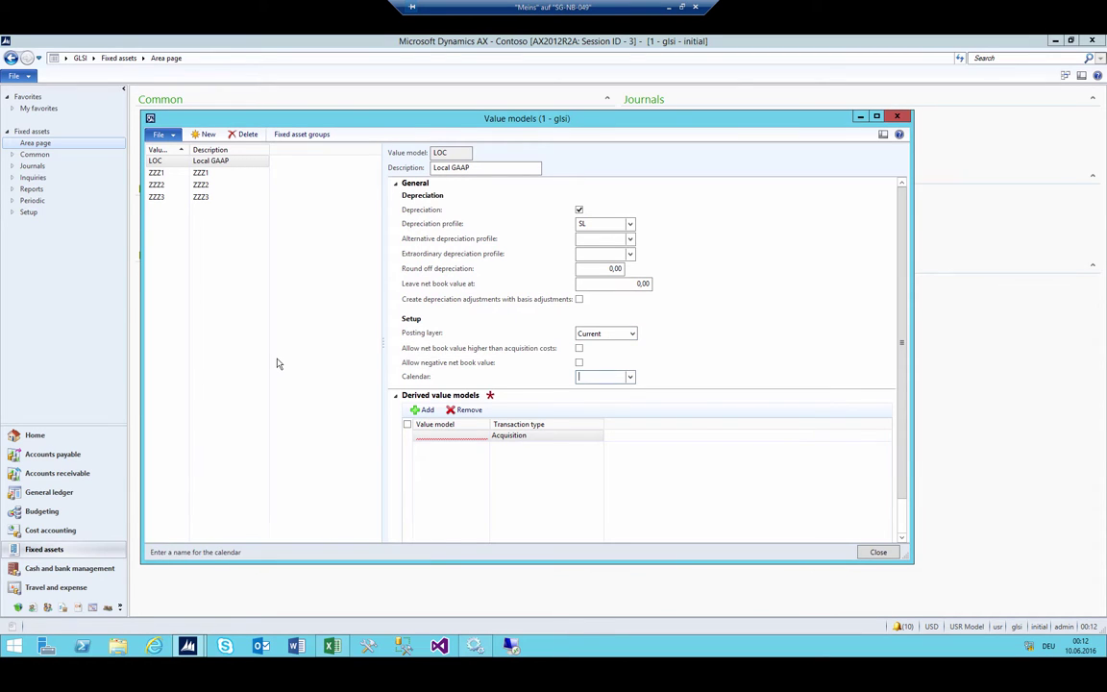
pyautogui.hotkey('shift', 'Tab')
pyautogui.hotkey('shift', 'Tab')
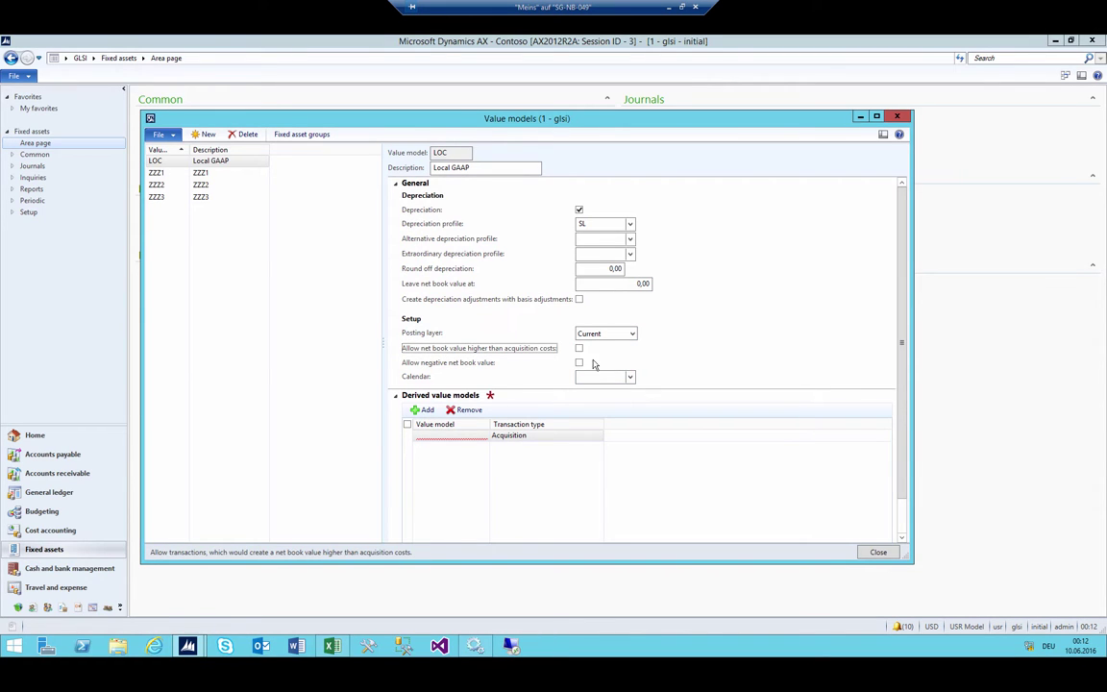
pyautogui.hotkey('shift', 'Tab')
pyautogui.hotkey('shift', 'Tab')
pyautogui.hotkey('shift', 'Tab')
pyautogui.hotkey('shift', 'Tab')
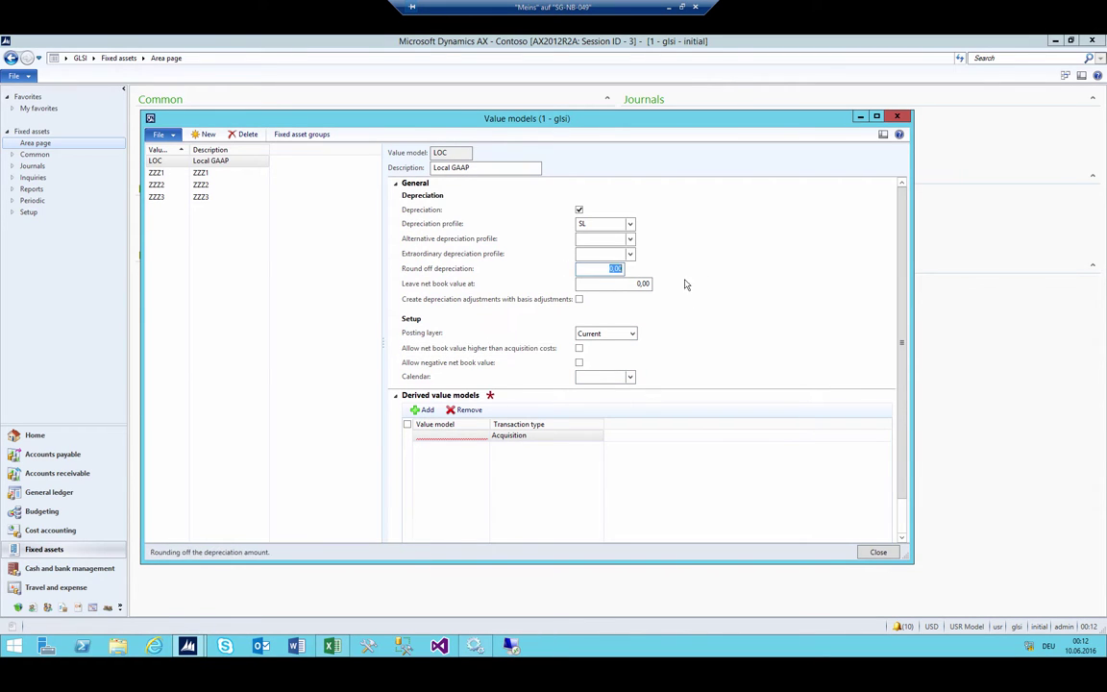
pyautogui.click(609, 284)
pyautogui.doubleClick(609, 284)
pyautogui.scroll(-1, 593, 289)
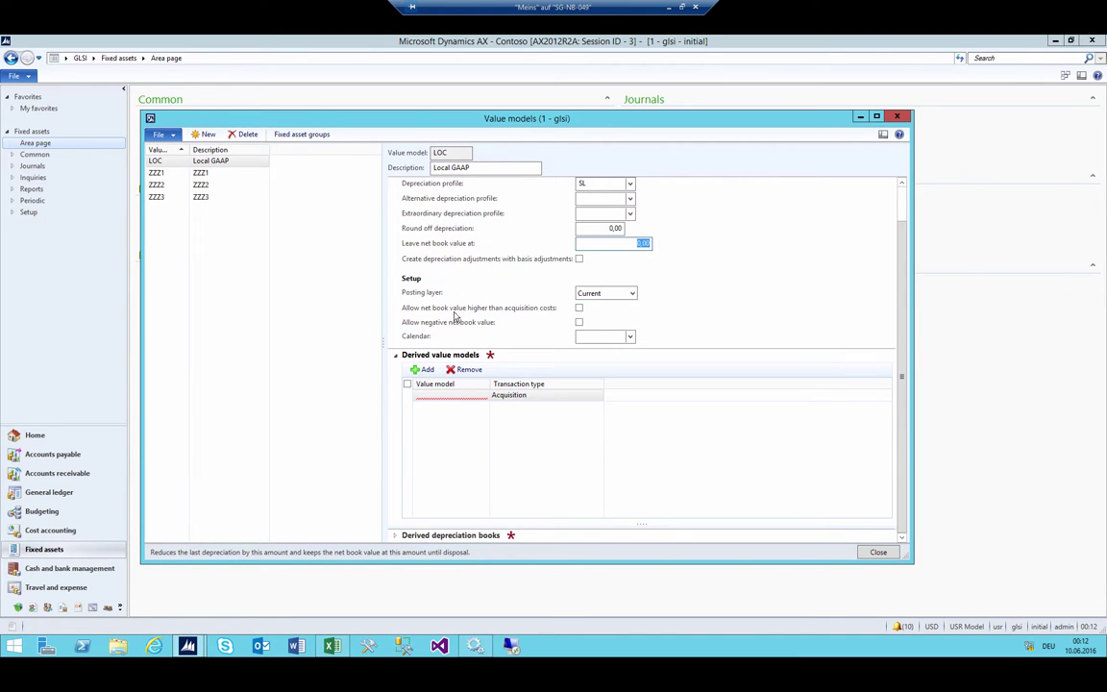
# Step: Set the LOC value model's calendar to Fiscal
pyautogui.click(628, 336)
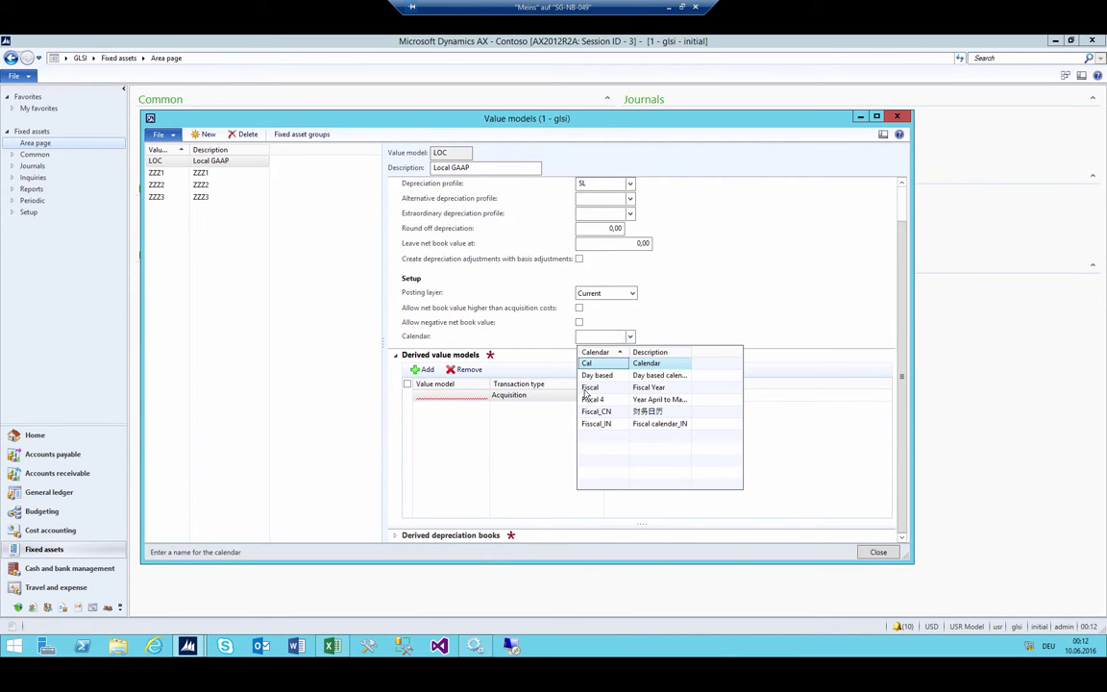
pyautogui.click(604, 388)
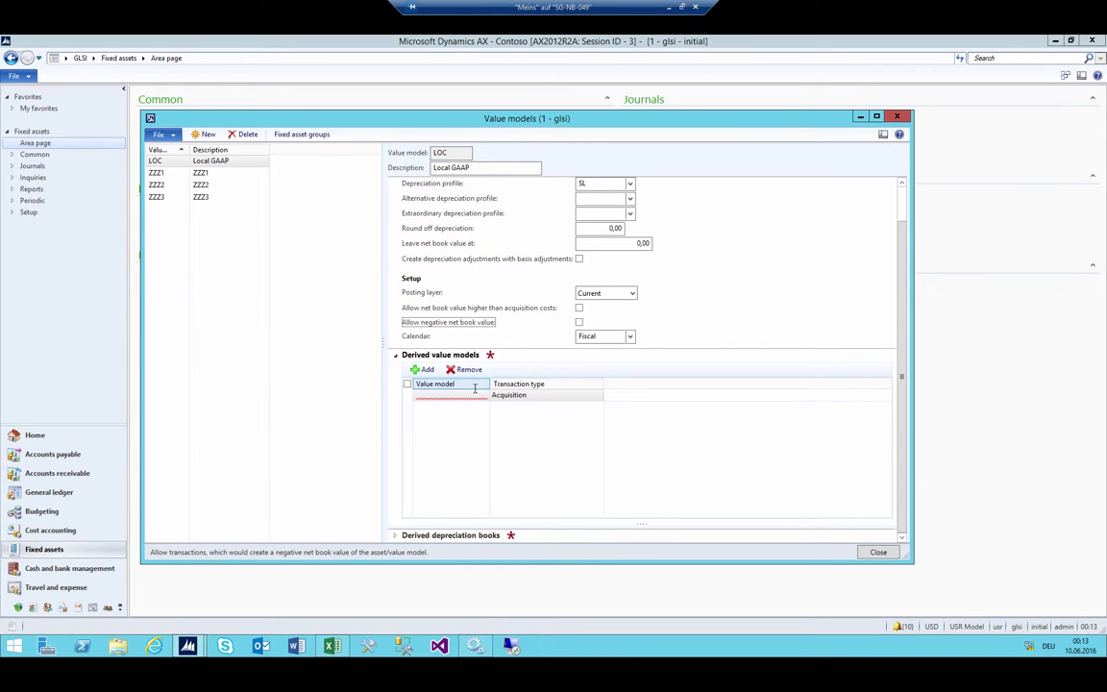
pyautogui.click(166, 162)
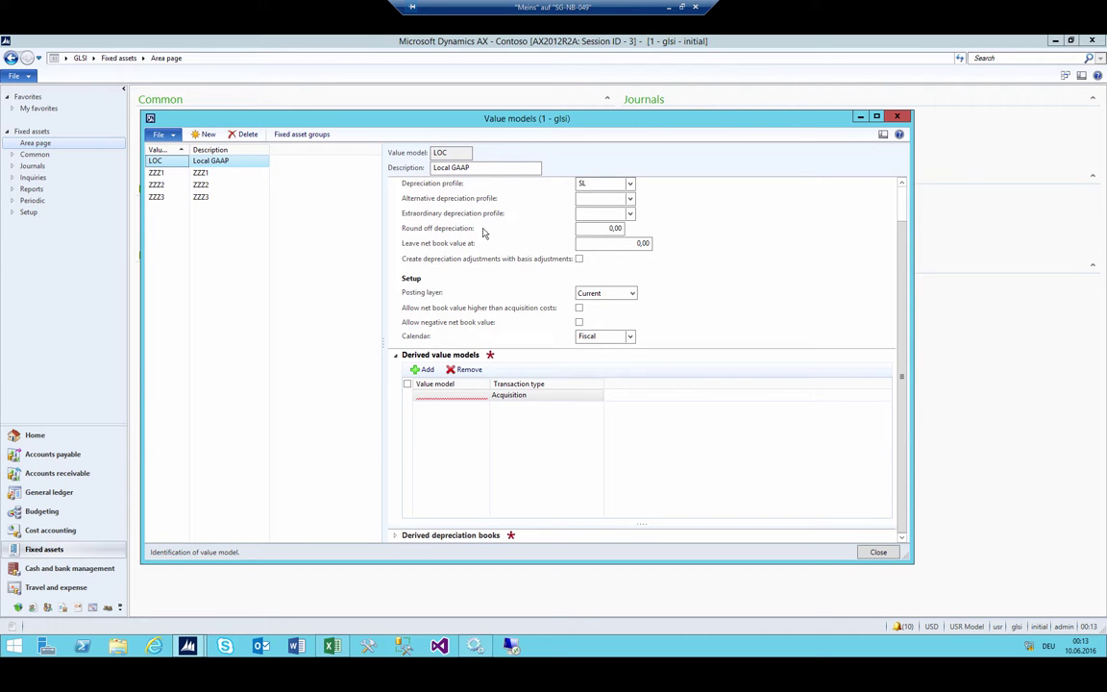
# Step: Create a second value model US with the description US GAAP
pyautogui.hotkey('ctrl', 'n')
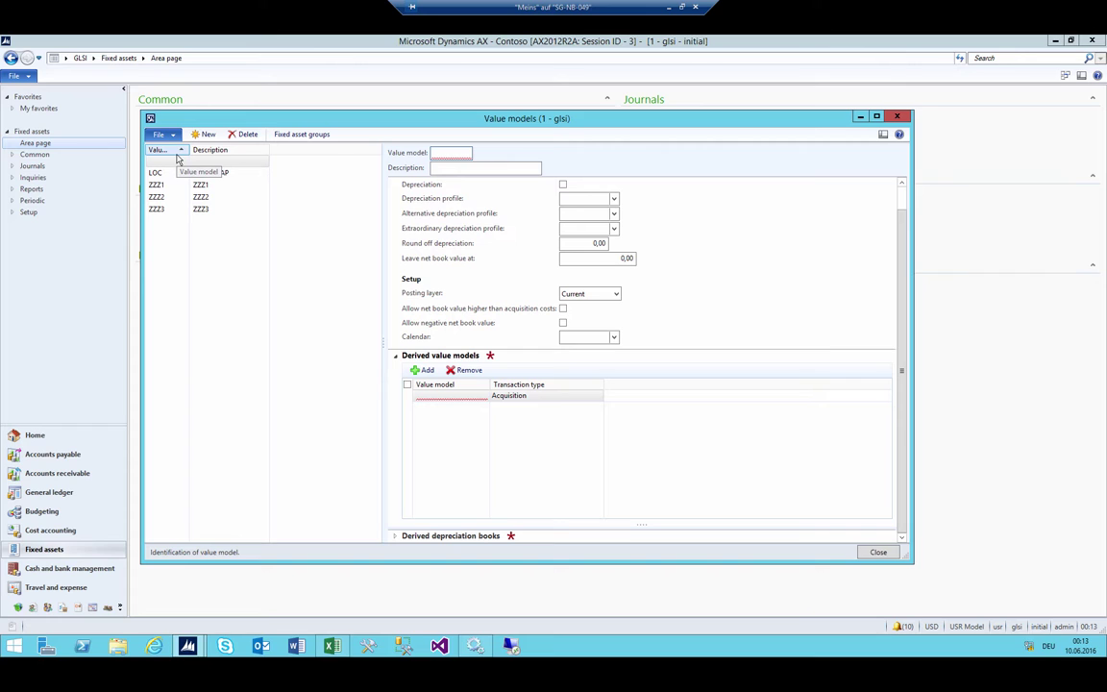
pyautogui.write('US')
pyautogui.press('Tab')
pyautogui.write('US G')
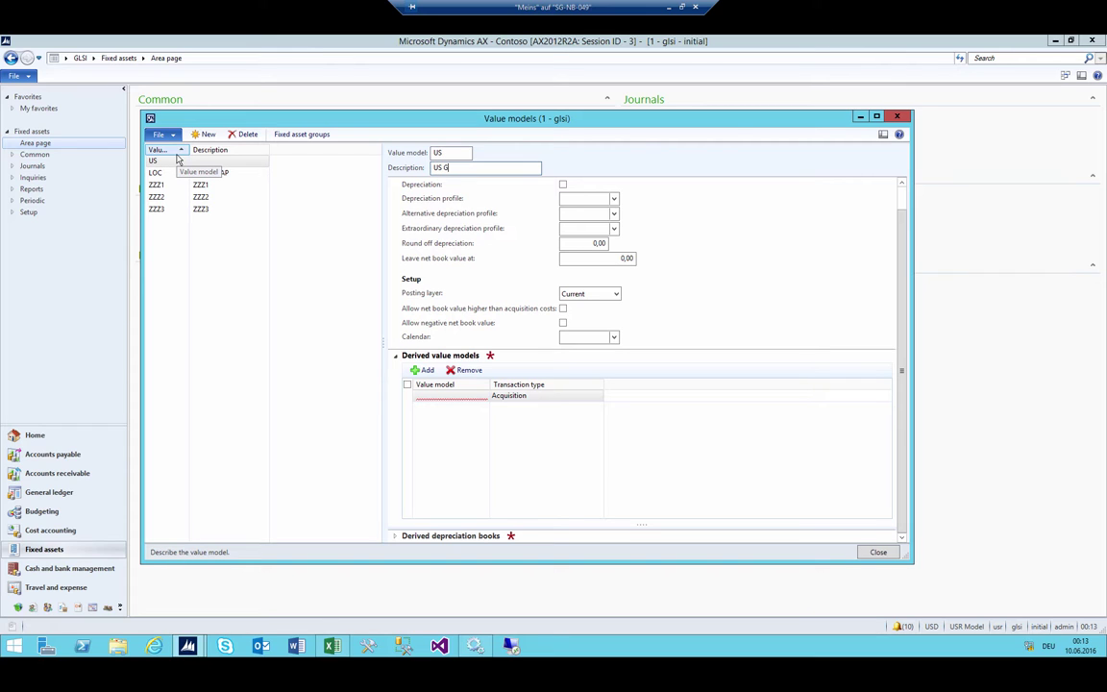
pyautogui.write('AAP')
pyautogui.press('Tab')
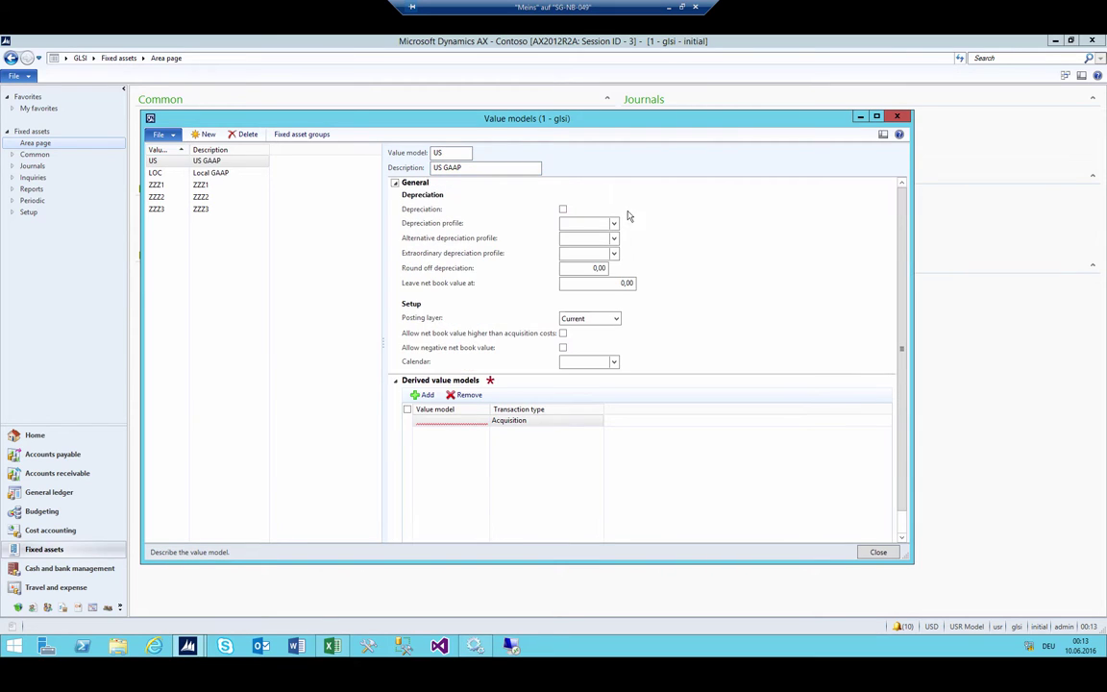
# Step: Enable depreciation for the US value model and assign the SL depreciation profile
pyautogui.click(563, 211)
pyautogui.press('Tab')
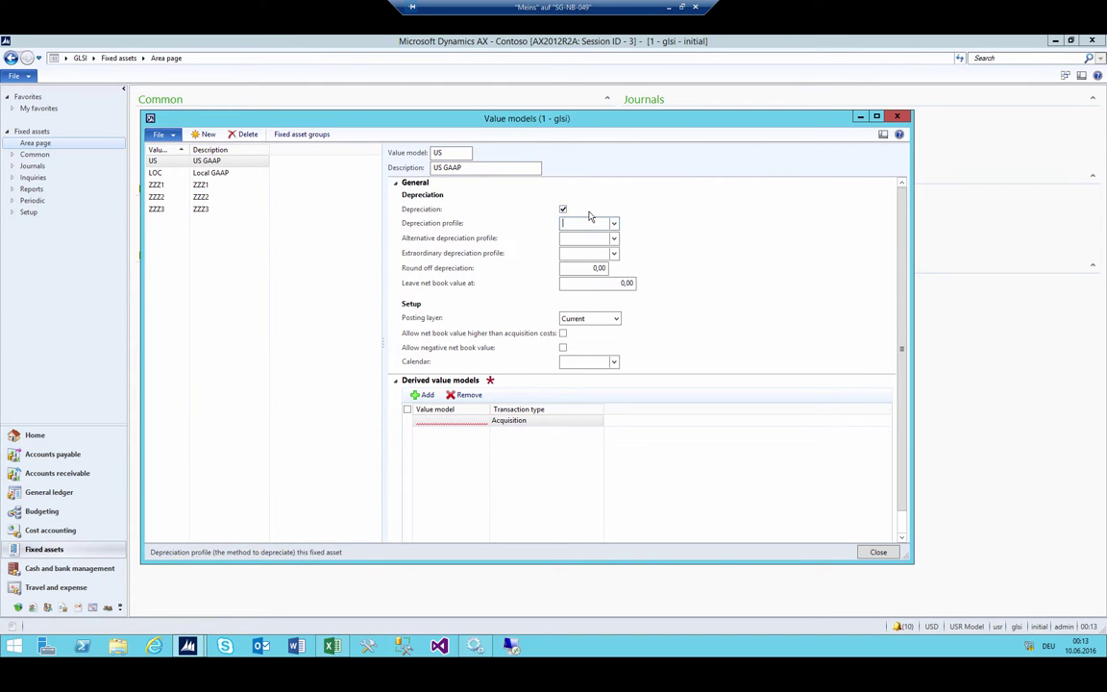
pyautogui.write('SL')
pyautogui.press('Tab')
pyautogui.press('Tab')
pyautogui.press('Tab')
pyautogui.press('Tab')
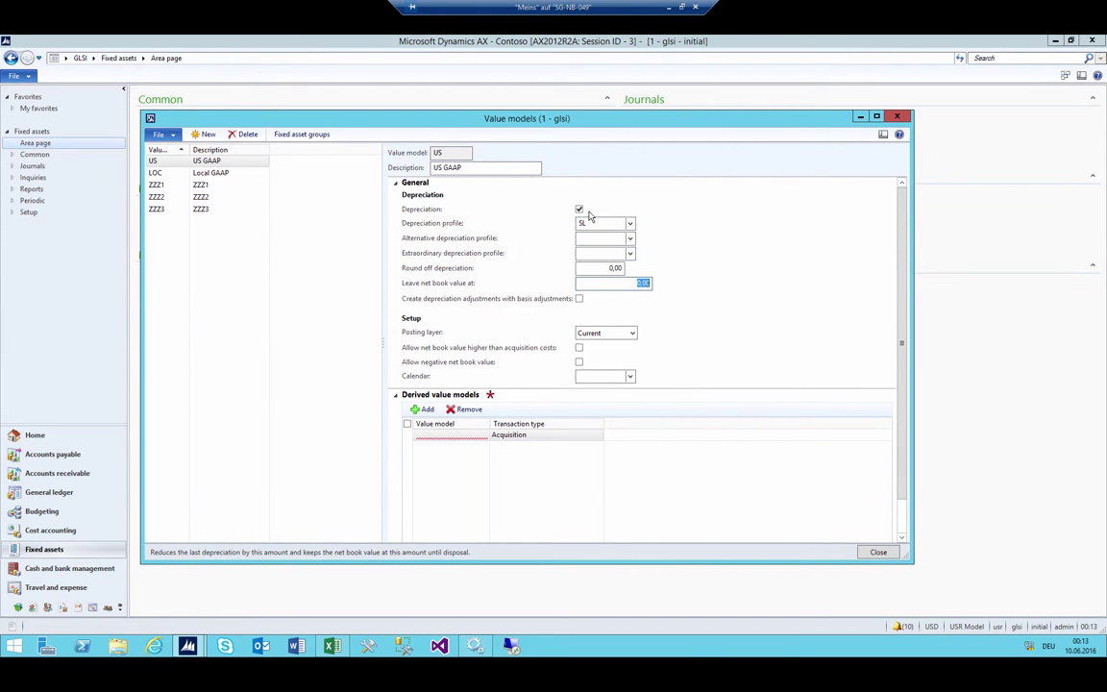
# Step: Examine the available posting layers and the Operations-Layer definition in the Fixed Assets workbook in Excel
pyautogui.press('Tab')
pyautogui.press('Tab')
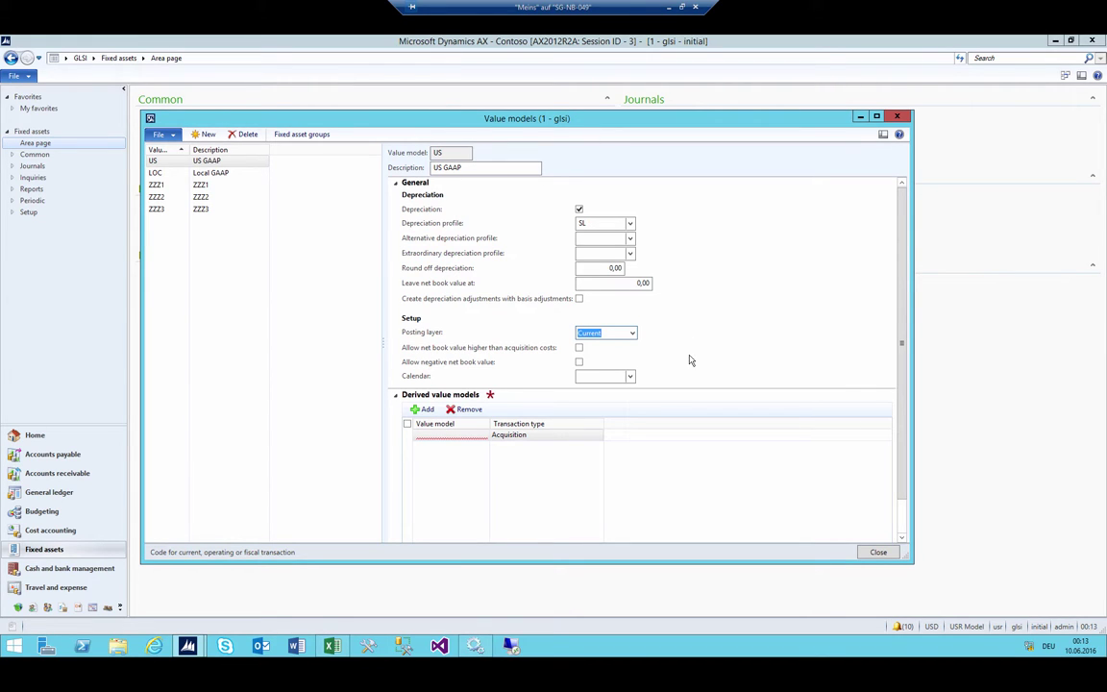
pyautogui.click(632, 335)
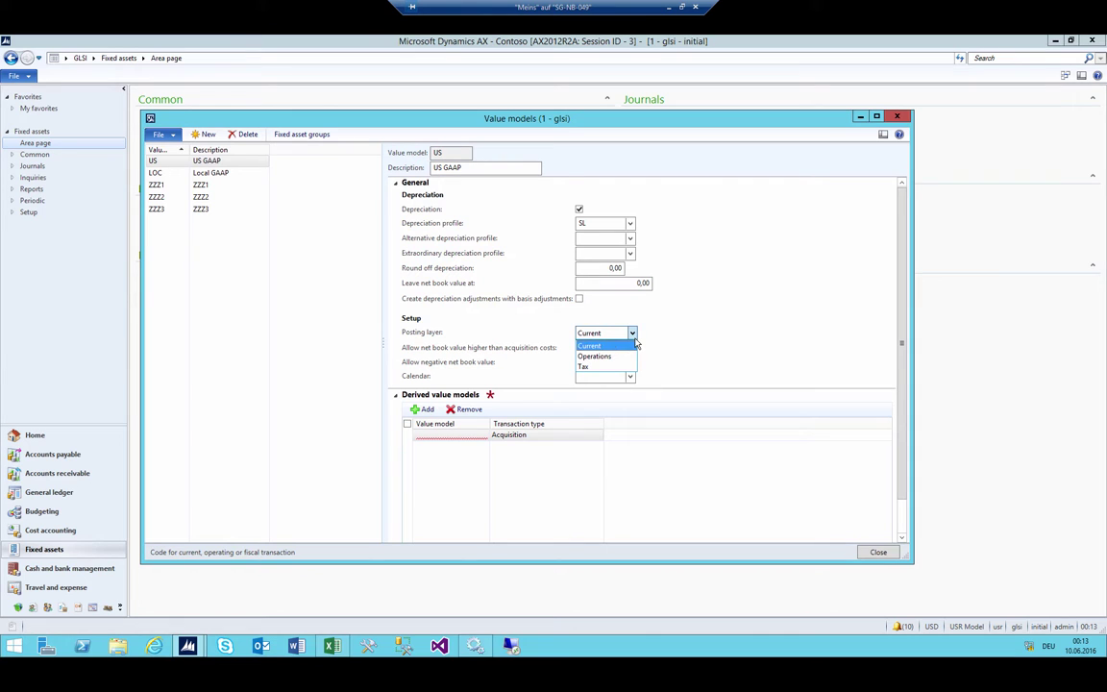
pyautogui.press('Escape')
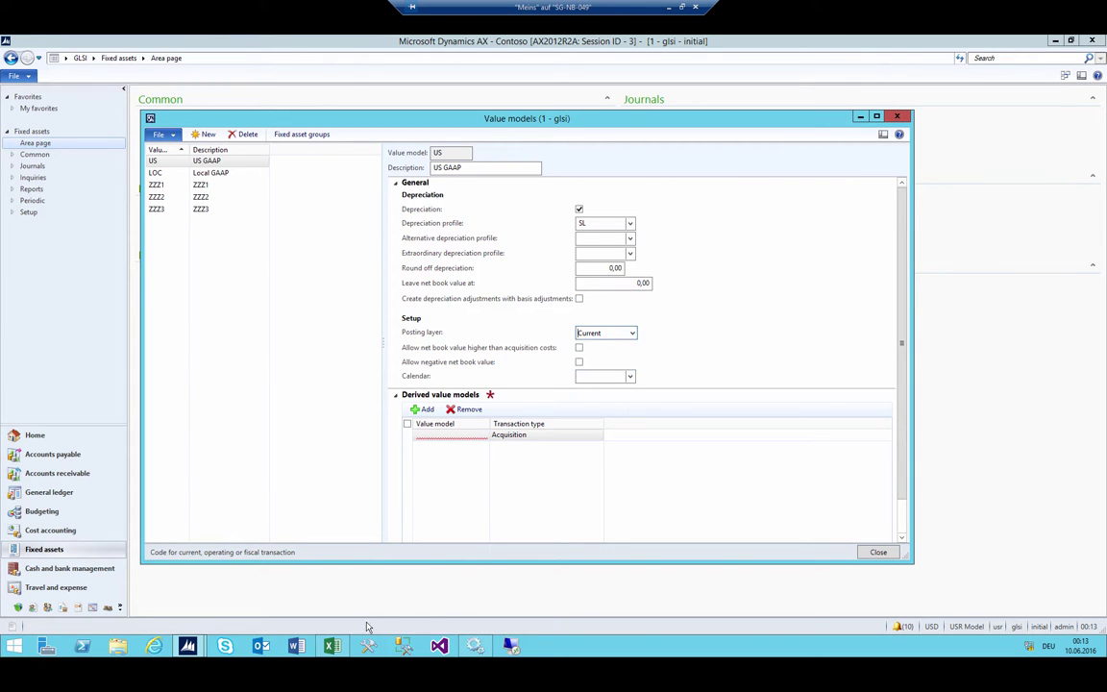
pyautogui.click(331, 644)
pyautogui.moveTo(490, 201); pyautogui.dragTo(674, 219)
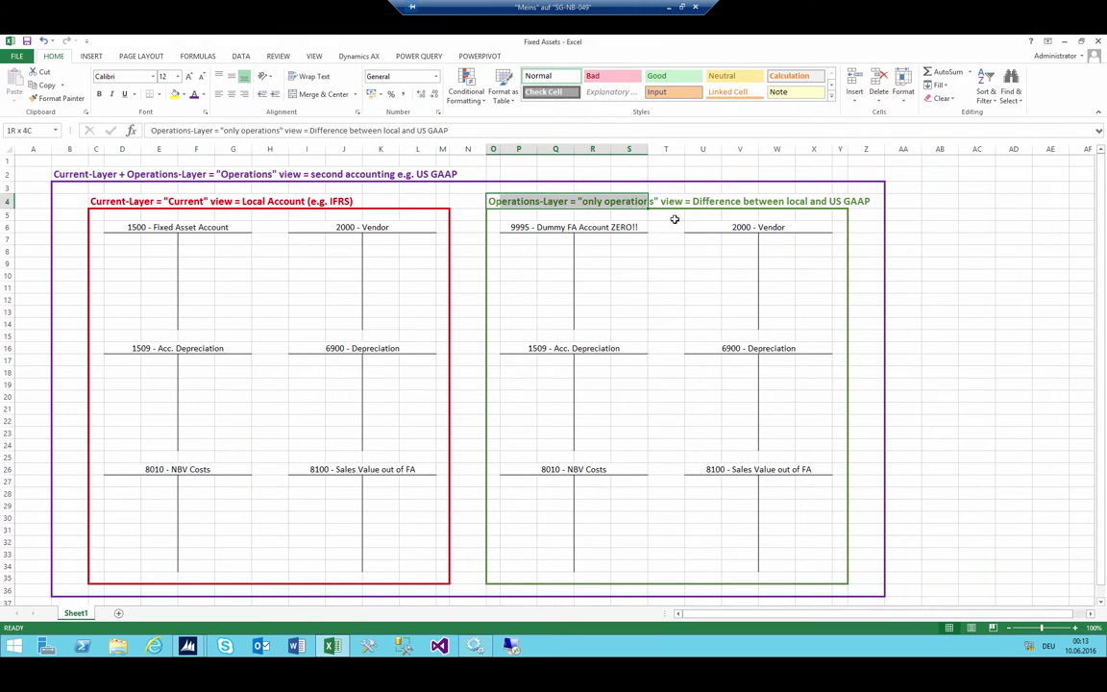
pyautogui.click(666, 277)
# Step: Return to Dynamics AX and set the US value model's posting layer to Operations and its calendar to Fiscal
pyautogui.hotkey('alt', 'Tab')
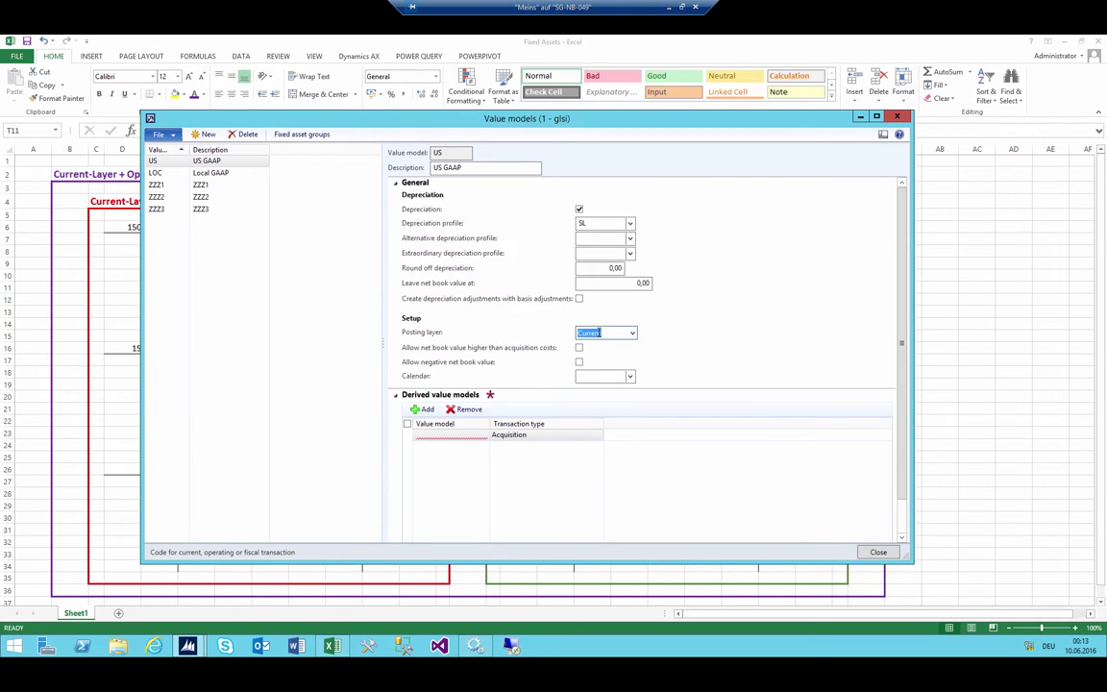
pyautogui.click(631, 333)
pyautogui.click(594, 355)
pyautogui.click(630, 376)
pyautogui.click(601, 429)
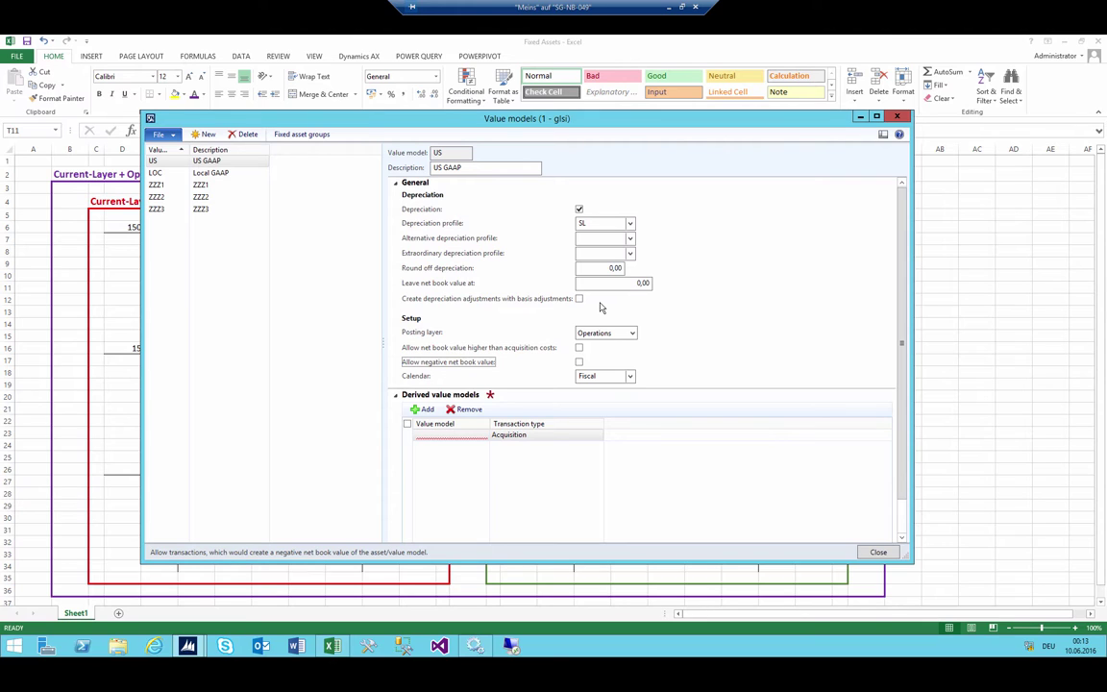
# Step: Create a value model Z_RLoc with the description Reversal of local in Operations Layer
pyautogui.click(174, 161)
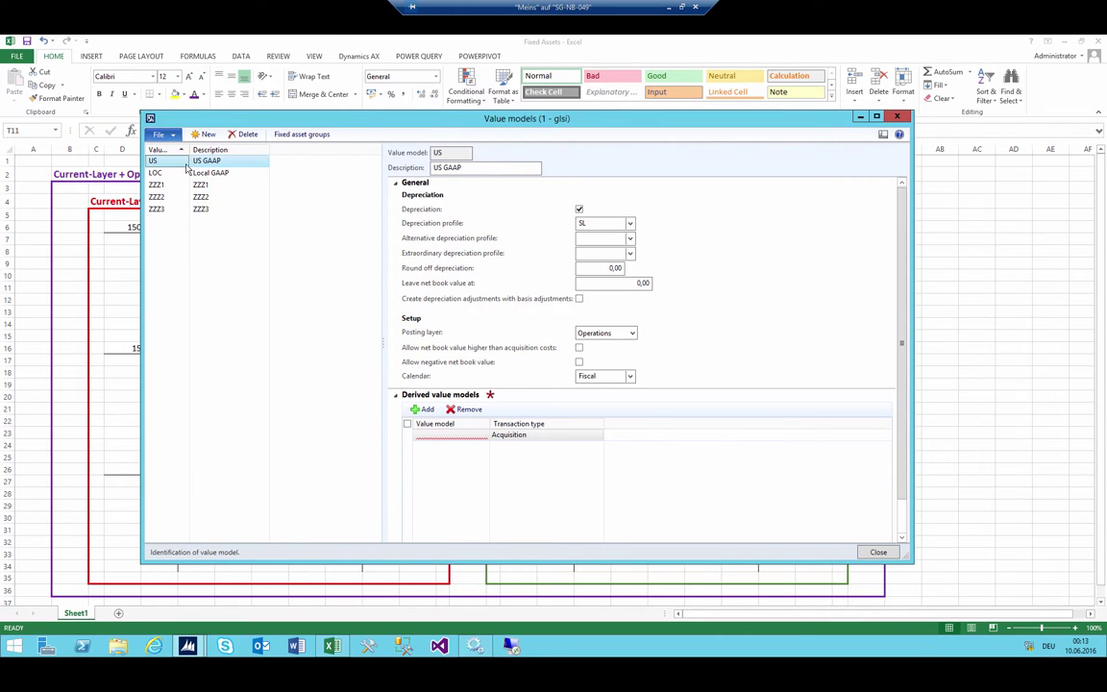
pyautogui.hotkey('ctrl', 'n')
pyautogui.write('Z')
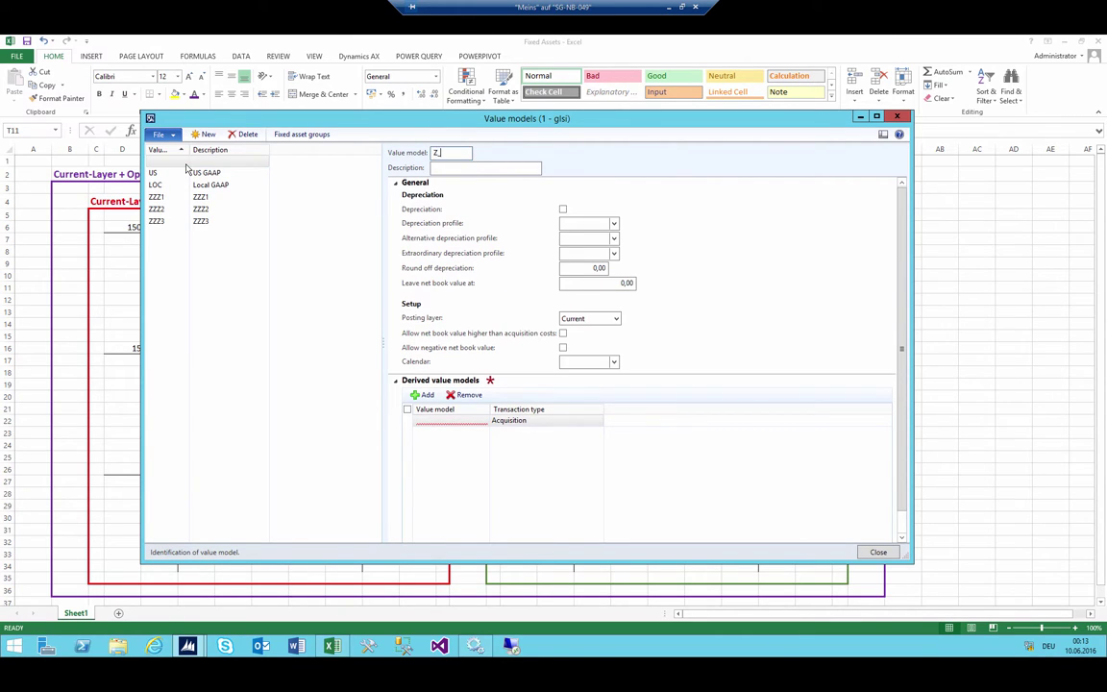
pyautogui.write('_')
pyautogui.press('Tab')
pyautogui.write('Rloc')
pyautogui.press('Tab')
pyautogui.write('Reversal')
pyautogui.press('BackSpace')
pyautogui.press('BackSpace')
pyautogui.press('BackSpace')
pyautogui.press('BackSpace')
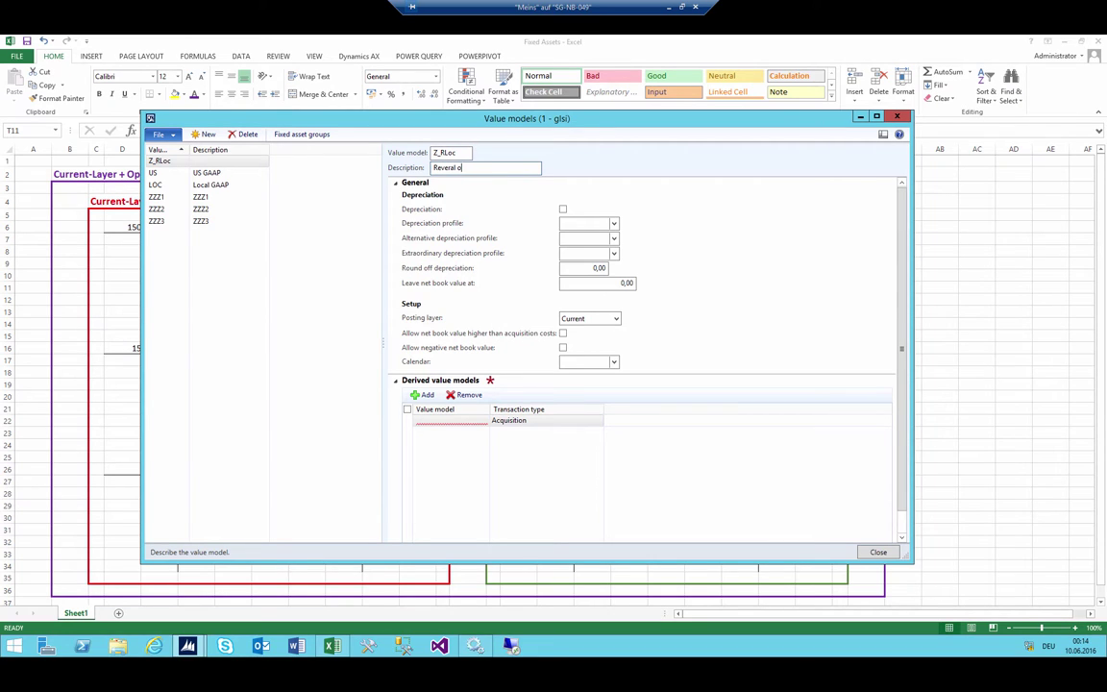
pyautogui.write('rsal of local in Operations Layer')
pyautogui.press('Tab')
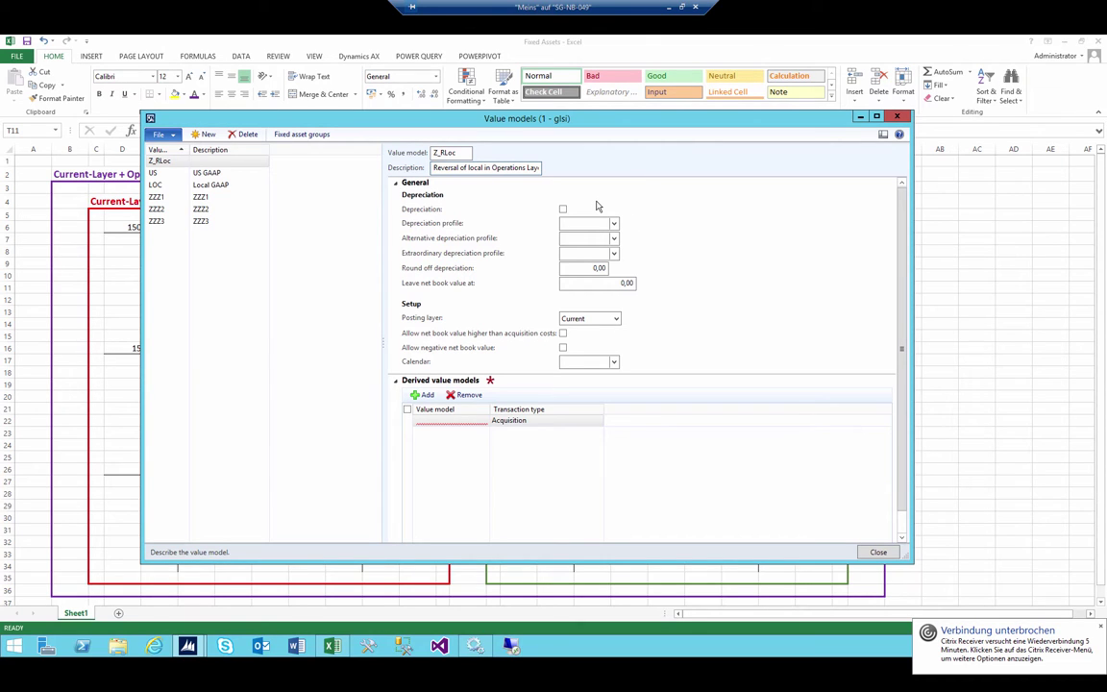
pyautogui.moveTo(887, 691)
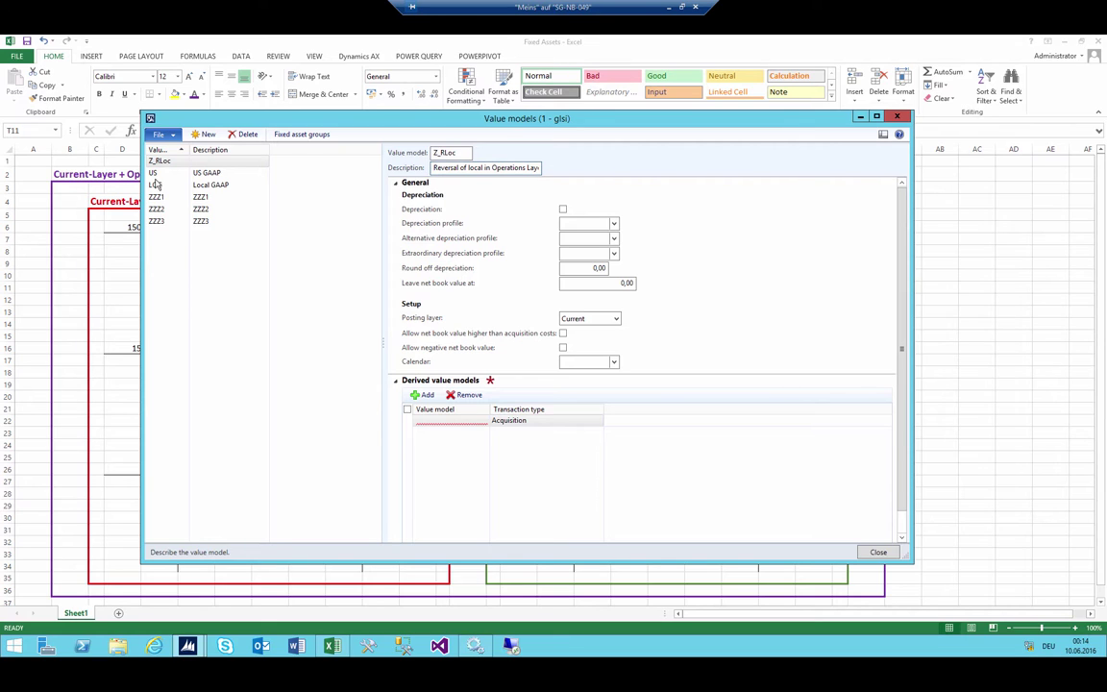
# Step: Enable depreciation for the Z_RLoc value model and assign the SL depreciation profile
pyautogui.press('Tab')
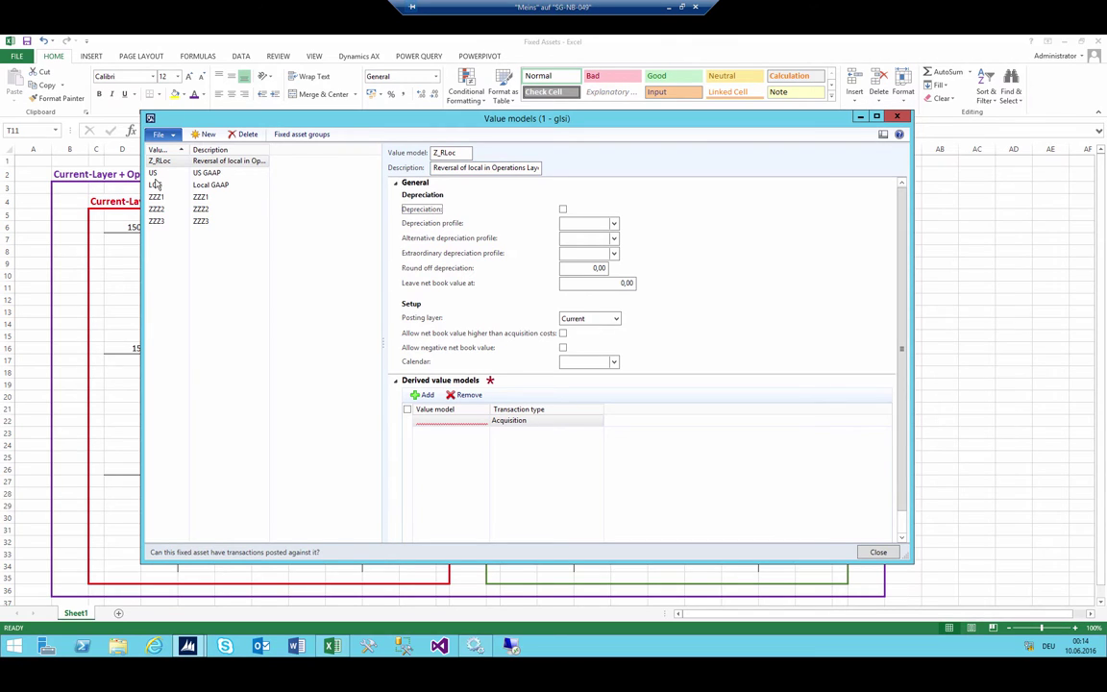
pyautogui.press('space')
pyautogui.press('Tab')
pyautogui.write('SL')
pyautogui.press('Tab')
pyautogui.press('Tab')
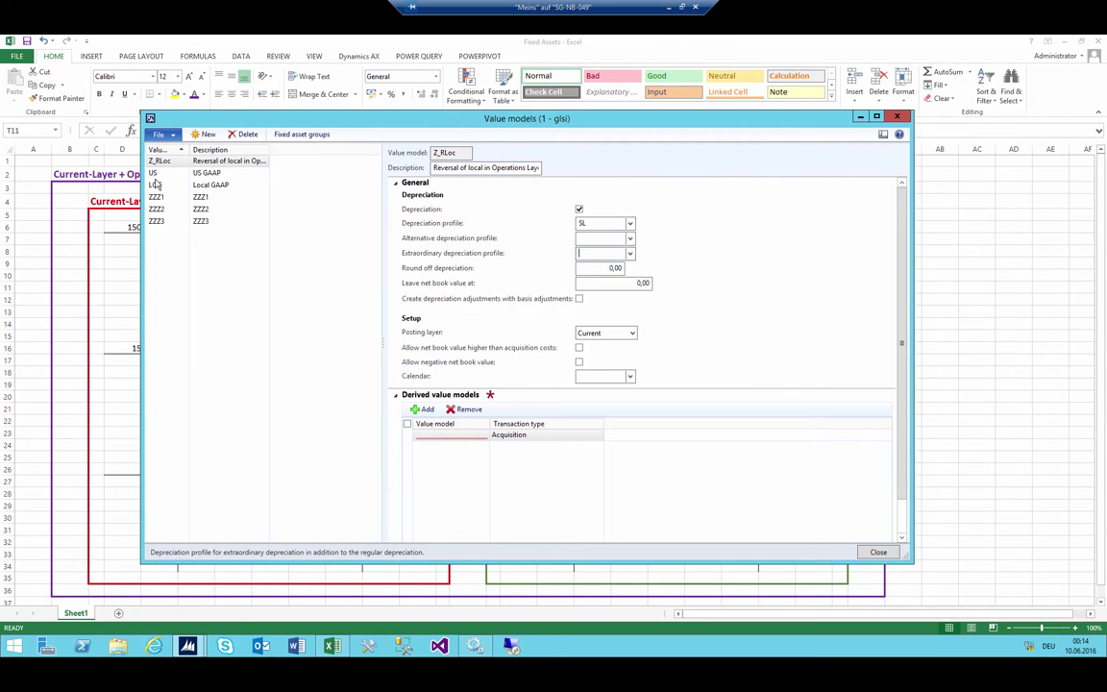
# Step: Set the posting layer of the Z_RLoc value model to Operations
pyautogui.press('Tab')
pyautogui.press('Tab')
pyautogui.press('Tab')
pyautogui.press('Tab')
pyautogui.hotkey('alt', 'Down')
pyautogui.press('Down')
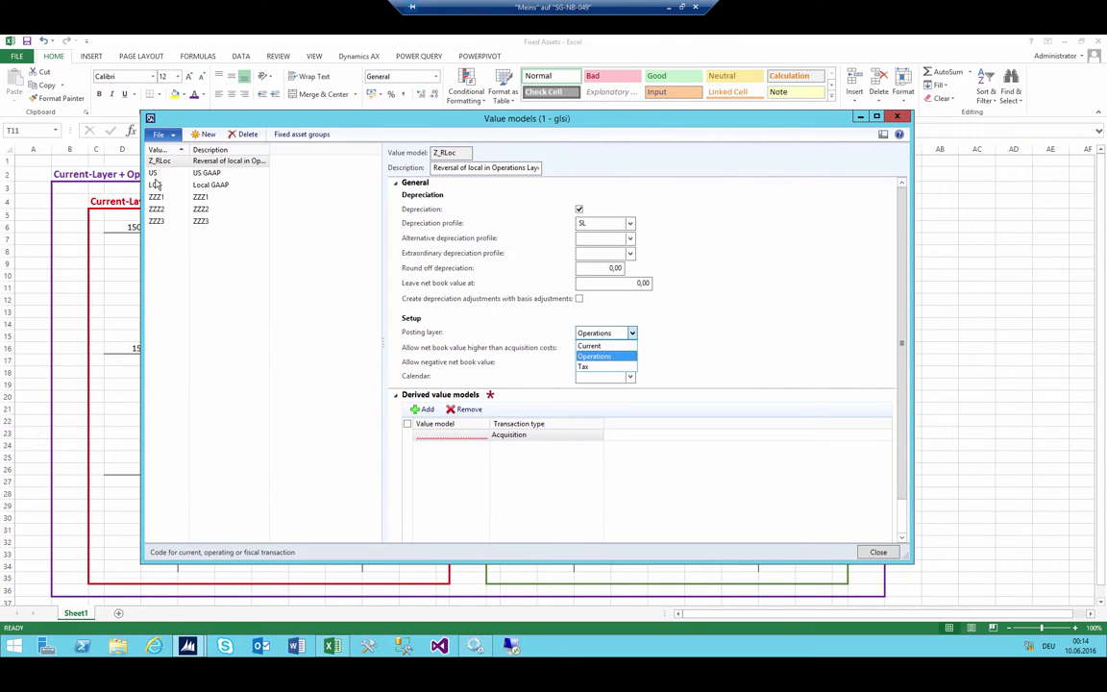
# Step: Assign the Fiscal calendar to the Z_RLoc value model
pyautogui.press('Tab')
pyautogui.press('Tab')
pyautogui.press('Tab')
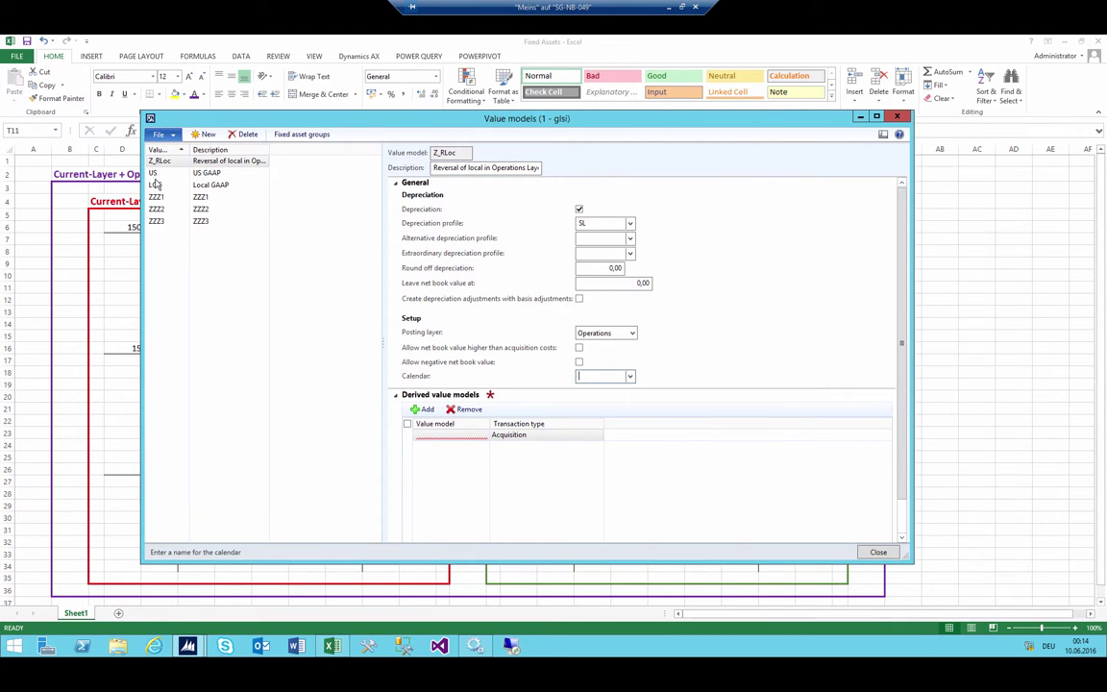
pyautogui.hotkey('alt', 'Down')
pyautogui.press('Down')
pyautogui.press('Down')
pyautogui.press('Return')
pyautogui.hotkey('shift', 'Tab')
pyautogui.hotkey('shift', 'Tab')
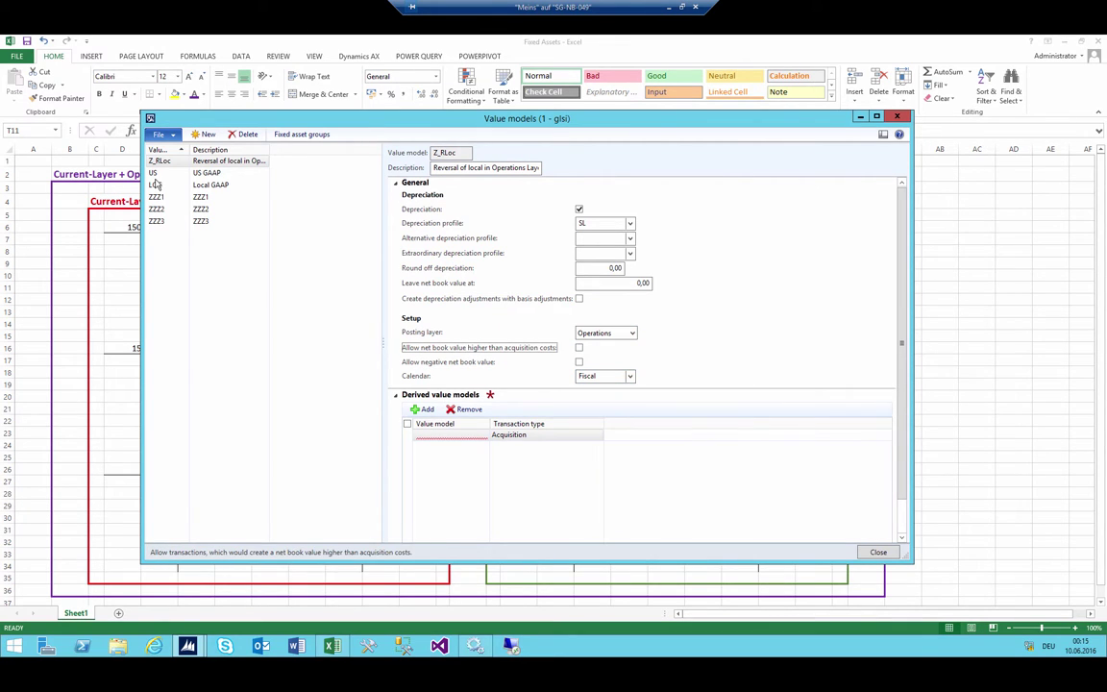
pyautogui.hotkey('shift', 'Tab')
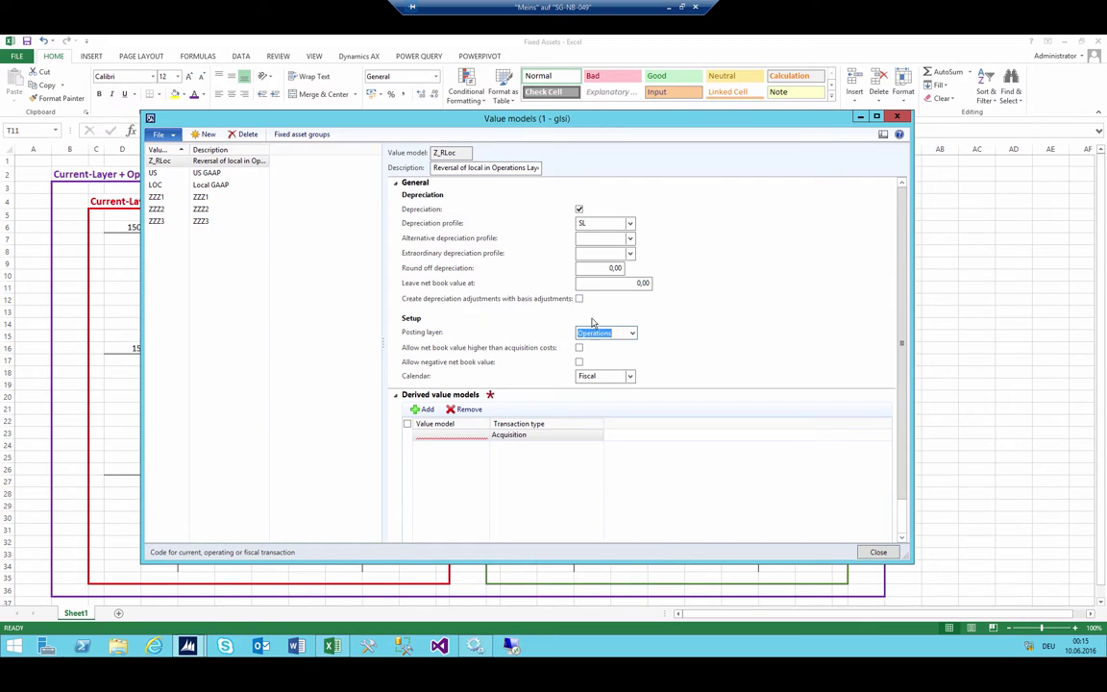
# Step: In the LOC value model, enter Z_RLoc as derived value model for the transaction type Acquisition
pyautogui.click(165, 172)
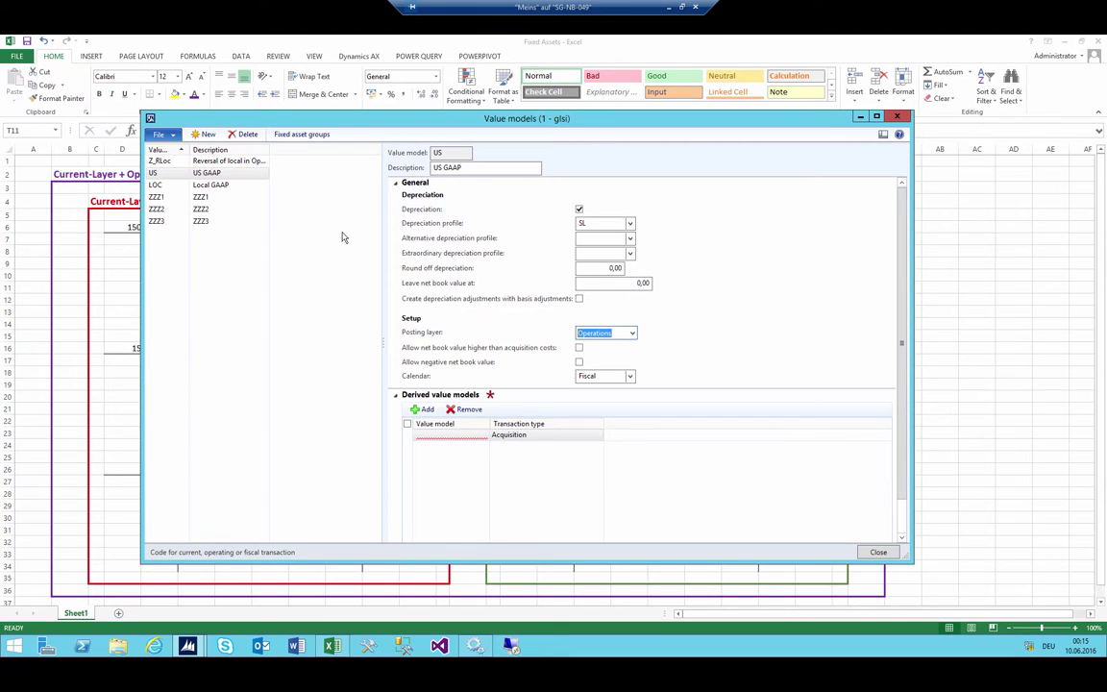
pyautogui.click(161, 185)
pyautogui.click(608, 334)
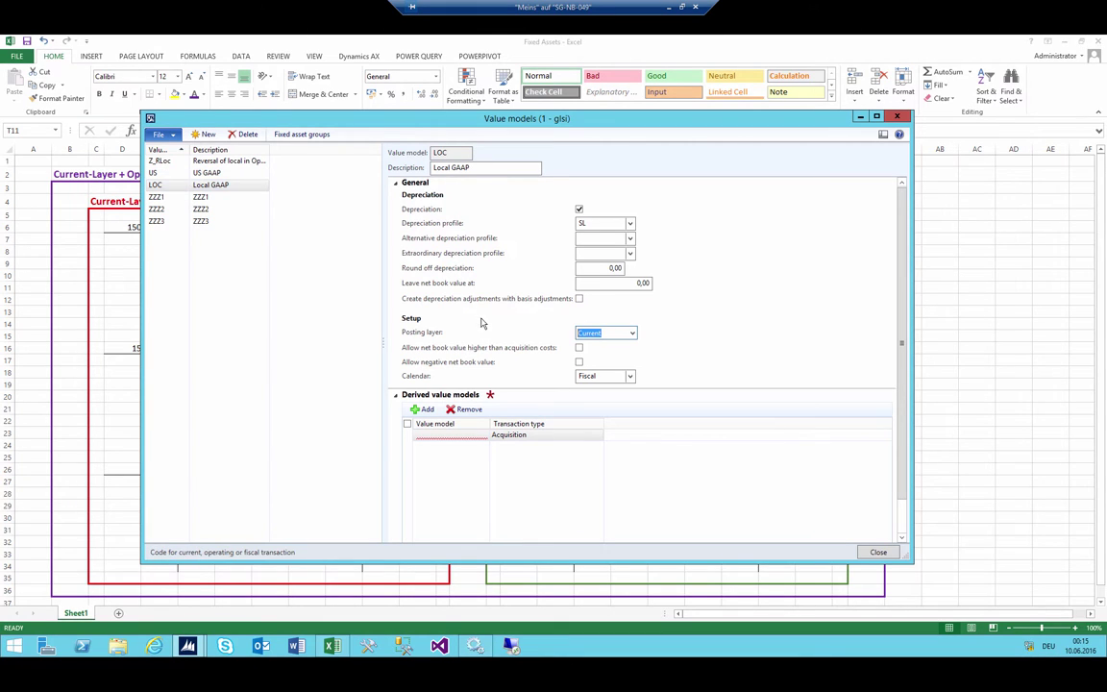
pyautogui.click(395, 182)
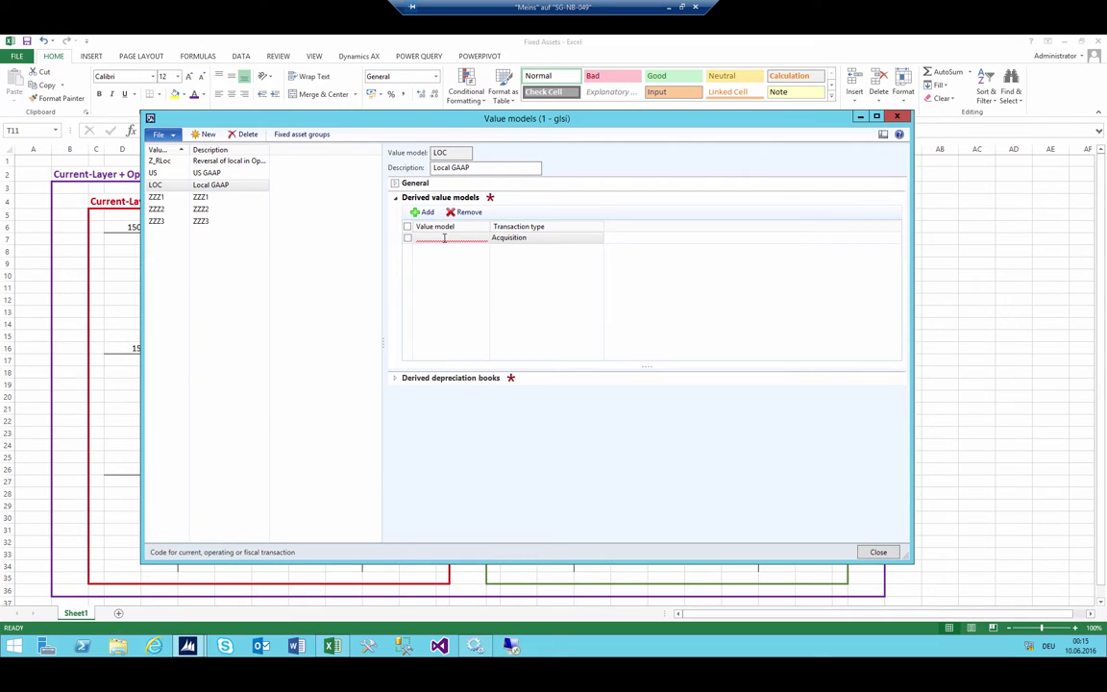
pyautogui.click(444, 238)
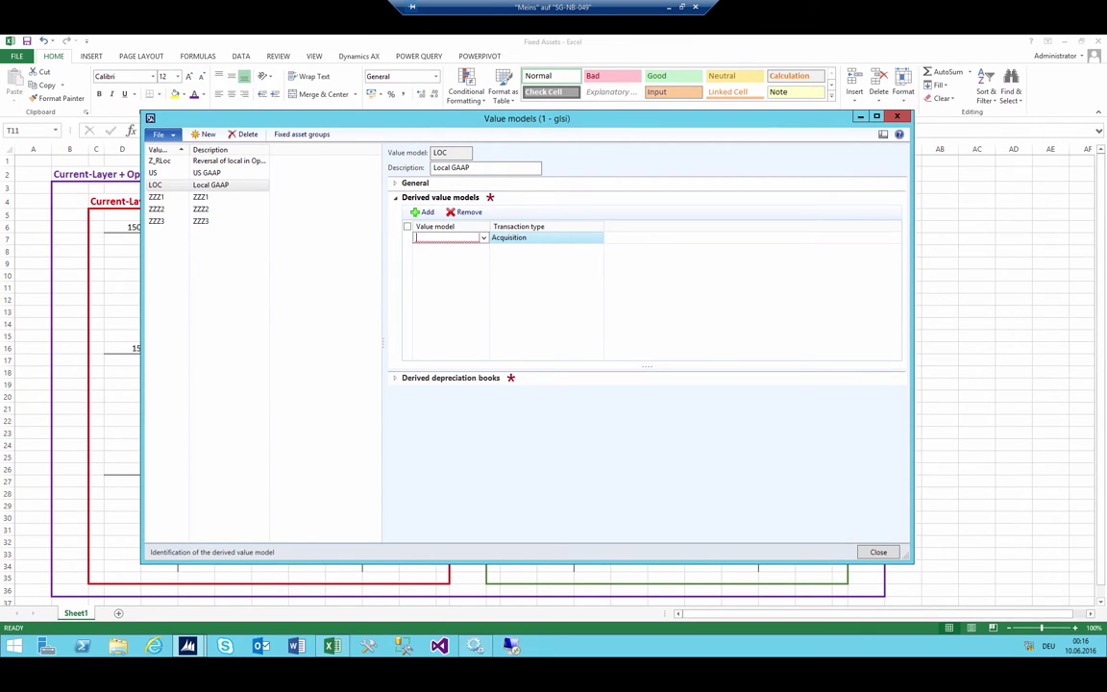
pyautogui.click(484, 241)
pyautogui.click(450, 286)
pyautogui.press('Tab')
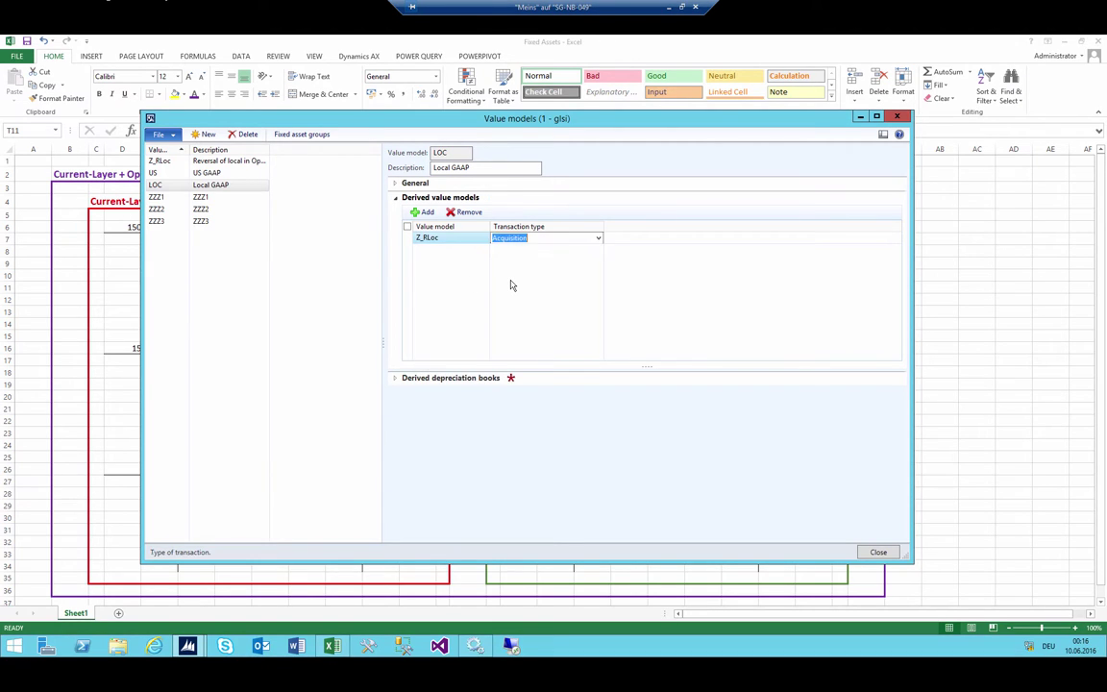
pyautogui.hotkey('shift', 'Tab')
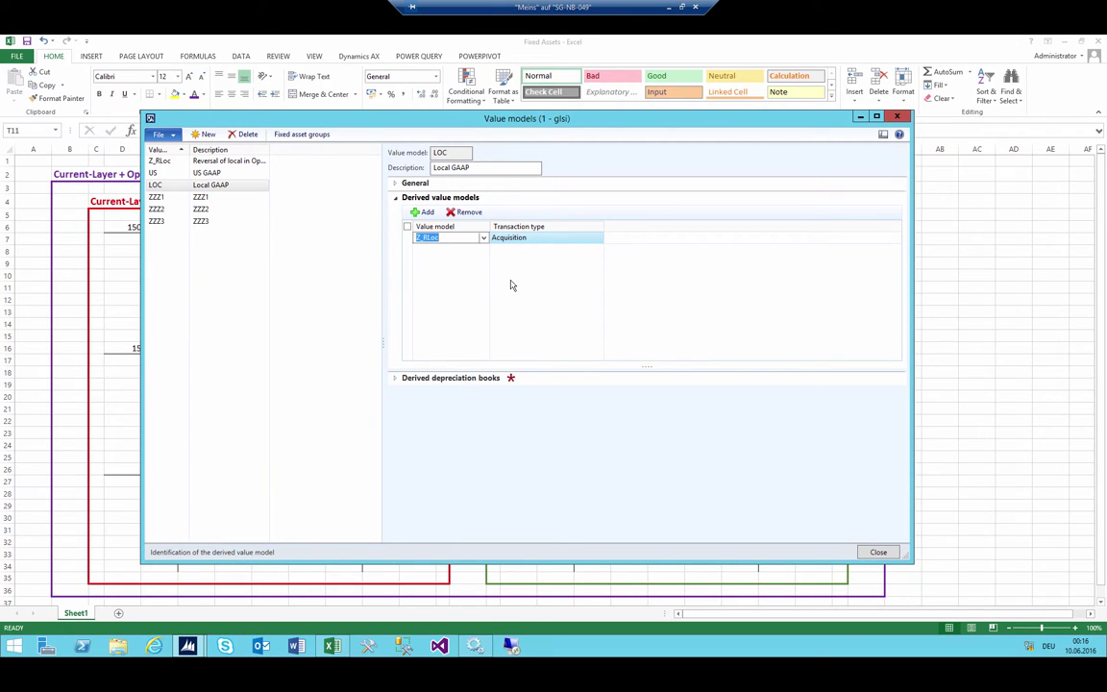
pyautogui.hotkey('shift', 'Tab')
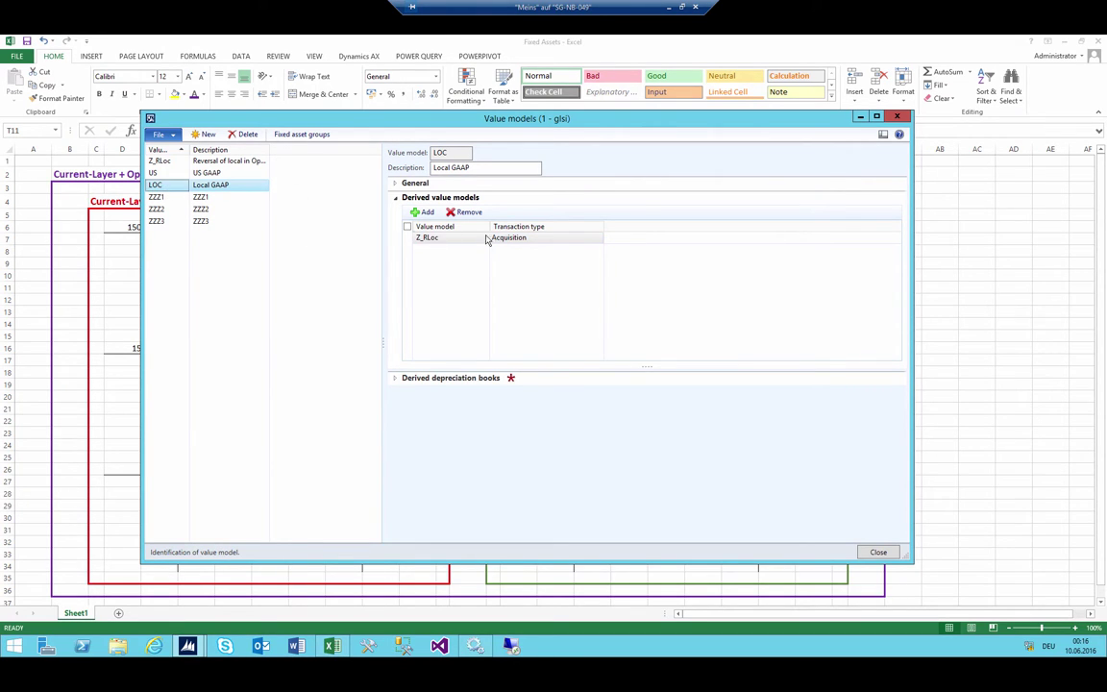
# Step: Add a second derived value model line to LOC with Z_RLoc and the transaction type Depreciation
pyautogui.click(458, 238)
pyautogui.hotkey('ctrl', 'n')
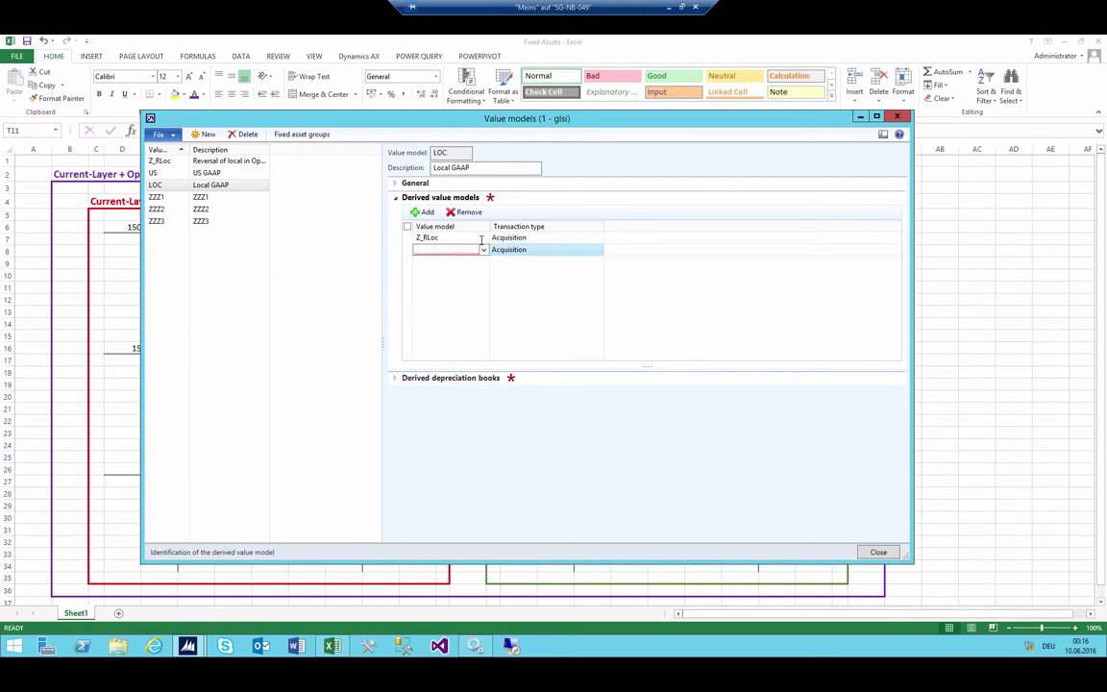
pyautogui.write('Z_RLoc')
pyautogui.press('Tab')
pyautogui.hotkey('alt', 'Down')
pyautogui.press('Down')
pyautogui.press('Down')
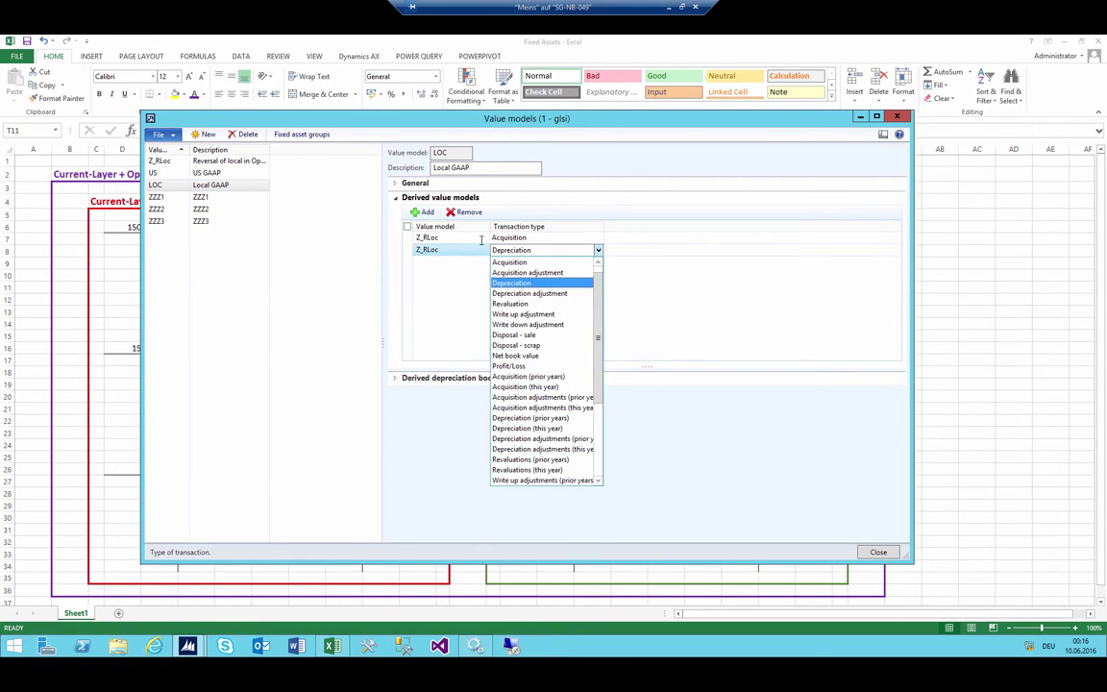
pyautogui.press('Return')
# Step: Add a derived value model line to LOC for Z_RLoc with the transaction type Disposal - sale
pyautogui.hotkey('ctrl', 'n')
pyautogui.write('Z_RLoc')
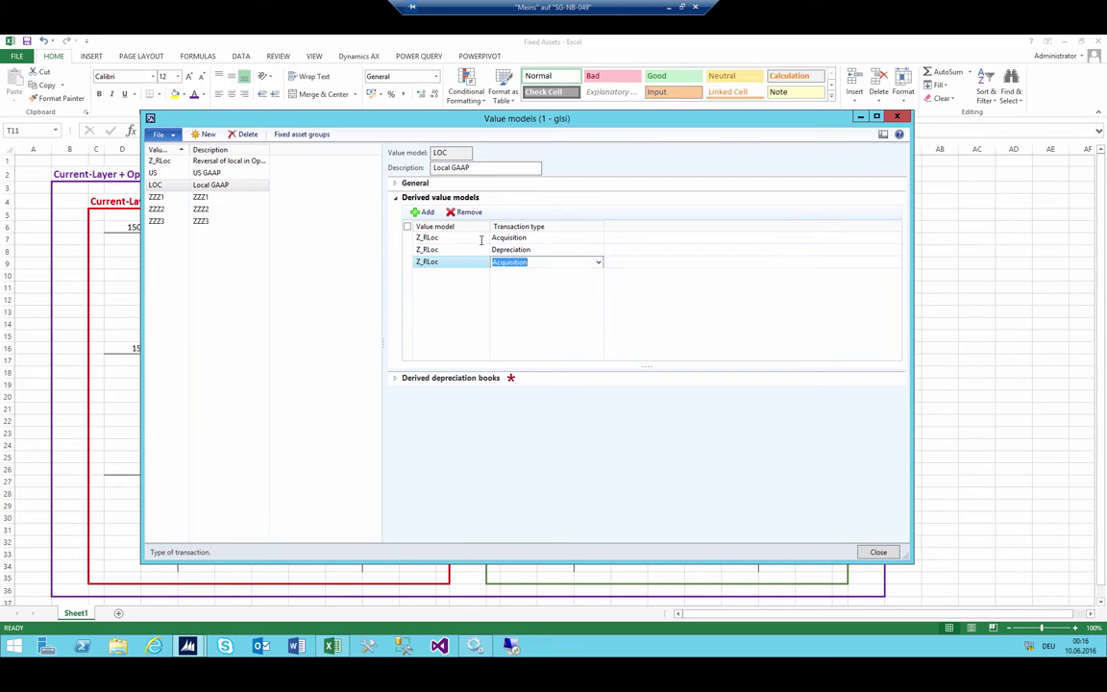
pyautogui.press('Tab')
pyautogui.hotkey('alt', 'Down')
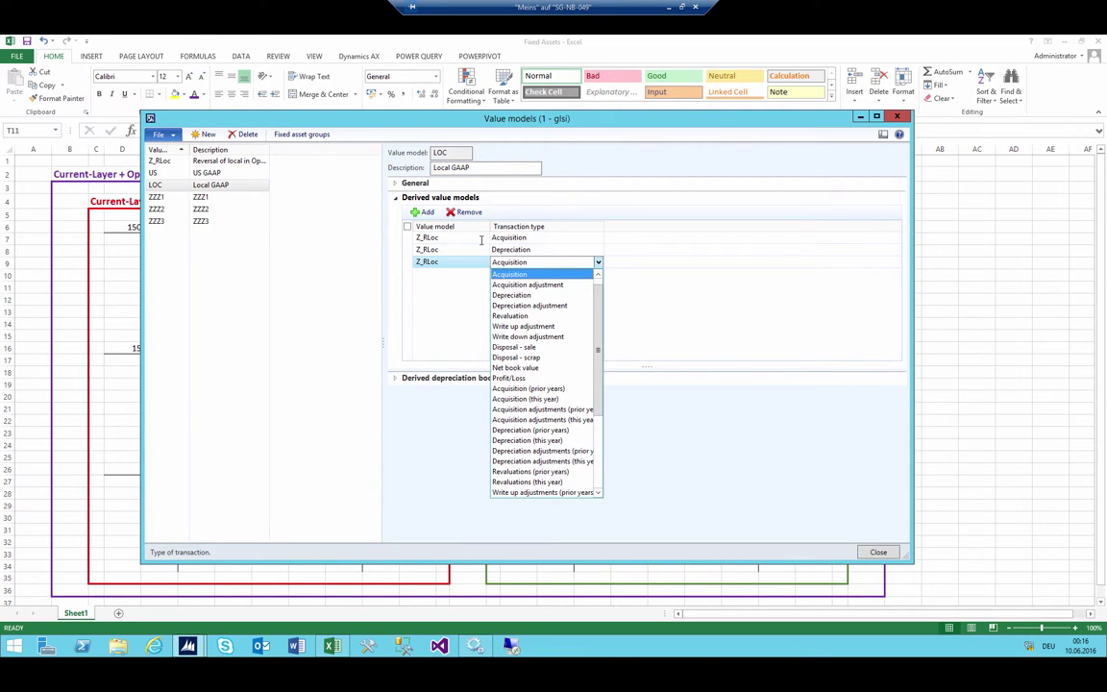
pyautogui.press('Down')
pyautogui.press('Down')
pyautogui.press('Down')
pyautogui.press('Down')
pyautogui.press('Down')
pyautogui.press('Down')
pyautogui.press('Down')
pyautogui.press('Down')
pyautogui.press('Return')
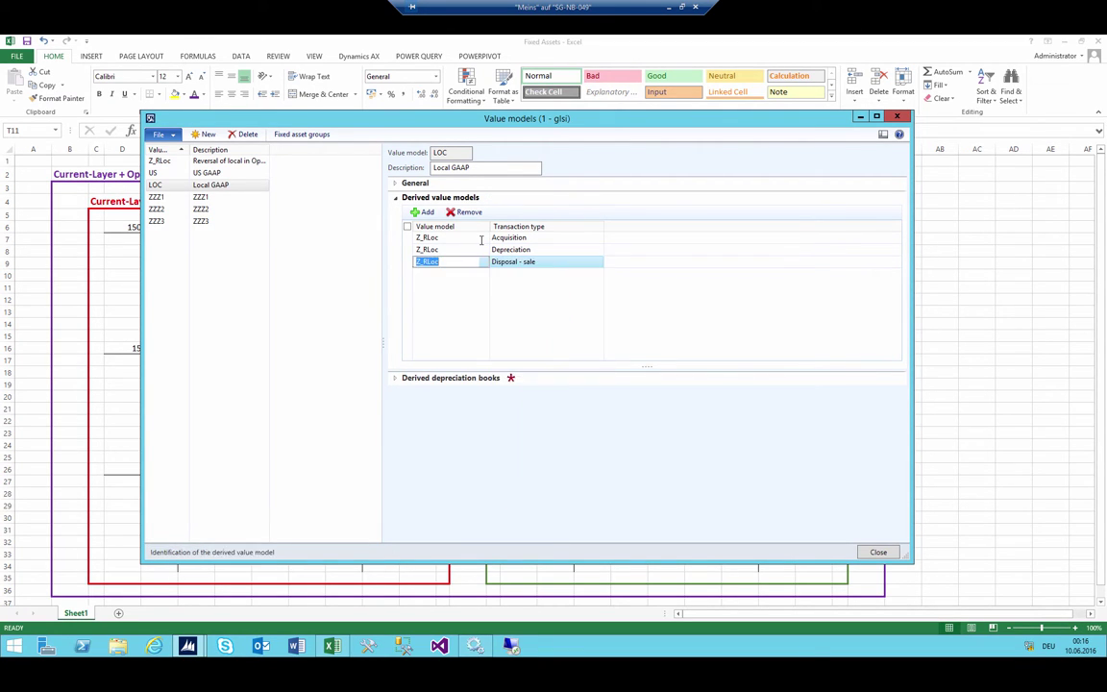
# Step: Add a derived value model line to LOC for Z_RLoc with the transaction type Disposal - scrap
pyautogui.hotkey('ctrl', 'n')
pyautogui.write('Z_RLoc')
pyautogui.press('Tab')
pyautogui.hotkey('alt', 'Down')
pyautogui.press('Down')
pyautogui.press('Down')
pyautogui.press('Down')
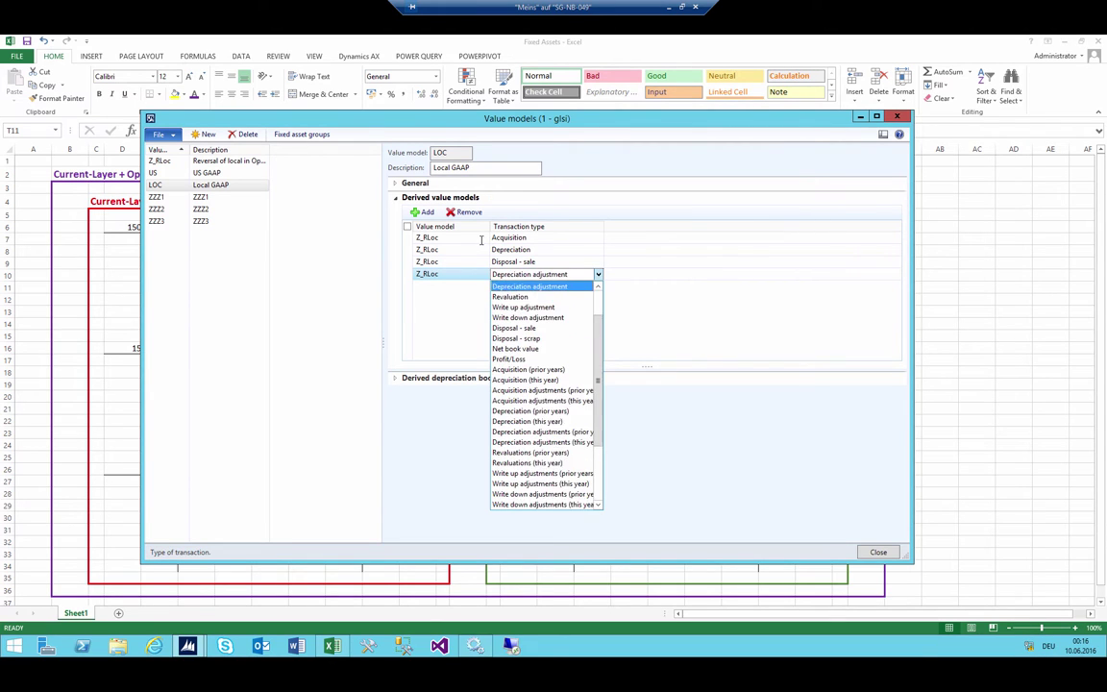
pyautogui.press('Down')
pyautogui.press('Down')
pyautogui.press('Down')
pyautogui.press('Down')
pyautogui.press('Down')
pyautogui.press('Return')
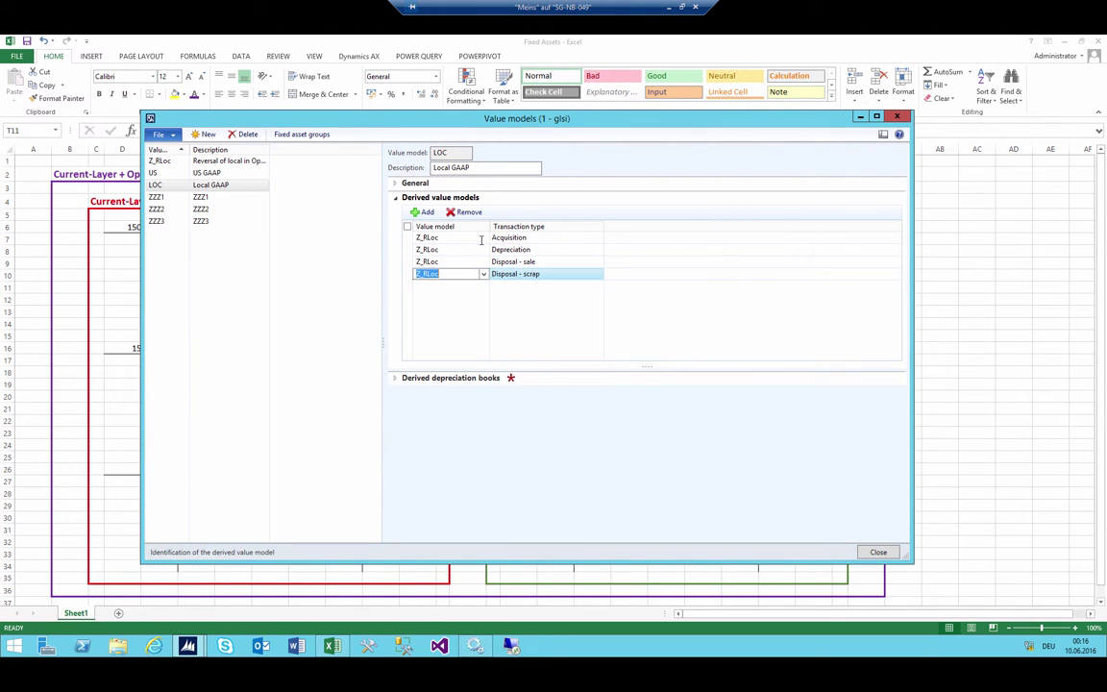
# Step: Add a derived value model line to LOC for Z_RLoc with the transaction type Net book value
pyautogui.hotkey('ctrl', 'n')
pyautogui.write('Z_RLoc')
pyautogui.press('Tab')
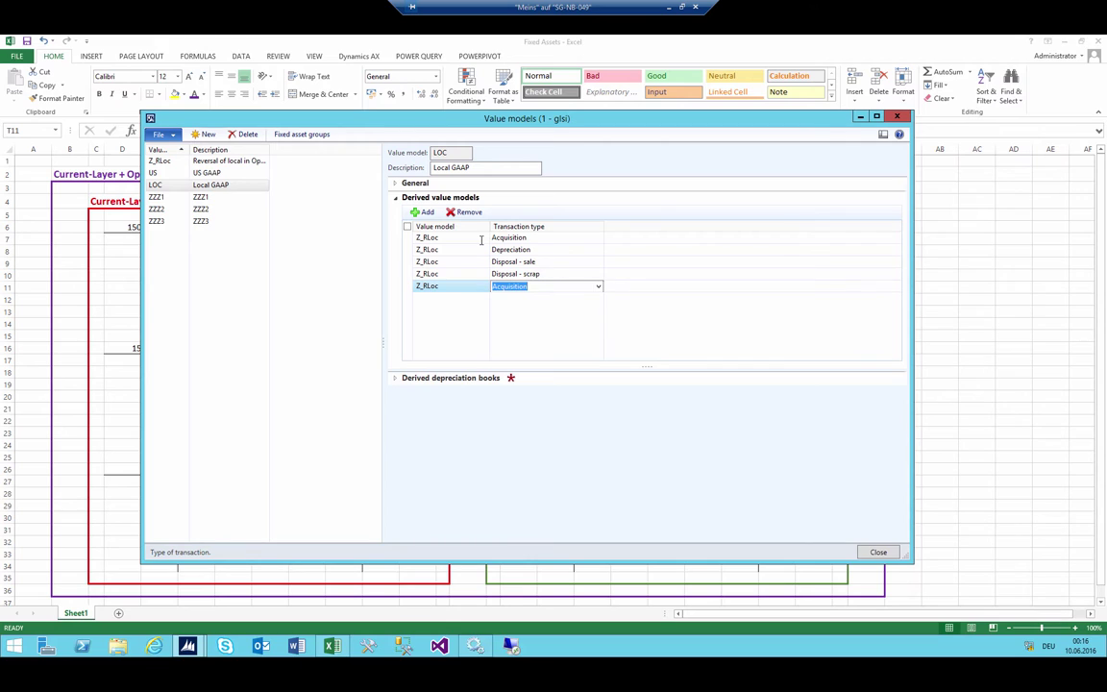
pyautogui.write('net book value')
pyautogui.press('Return')
# Step: Add a derived value model line to LOC for Z_RLoc with the transaction type Profit/Loss
pyautogui.hotkey('ctrl', 'n')
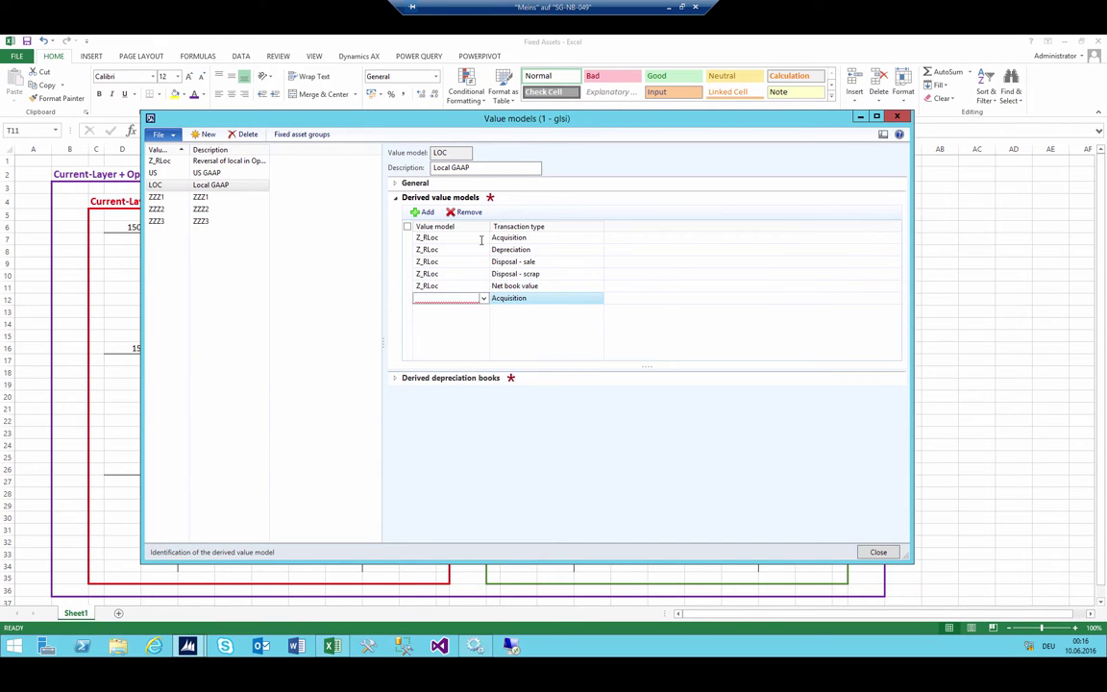
pyautogui.write('Z_RLoc')
pyautogui.press('Tab')
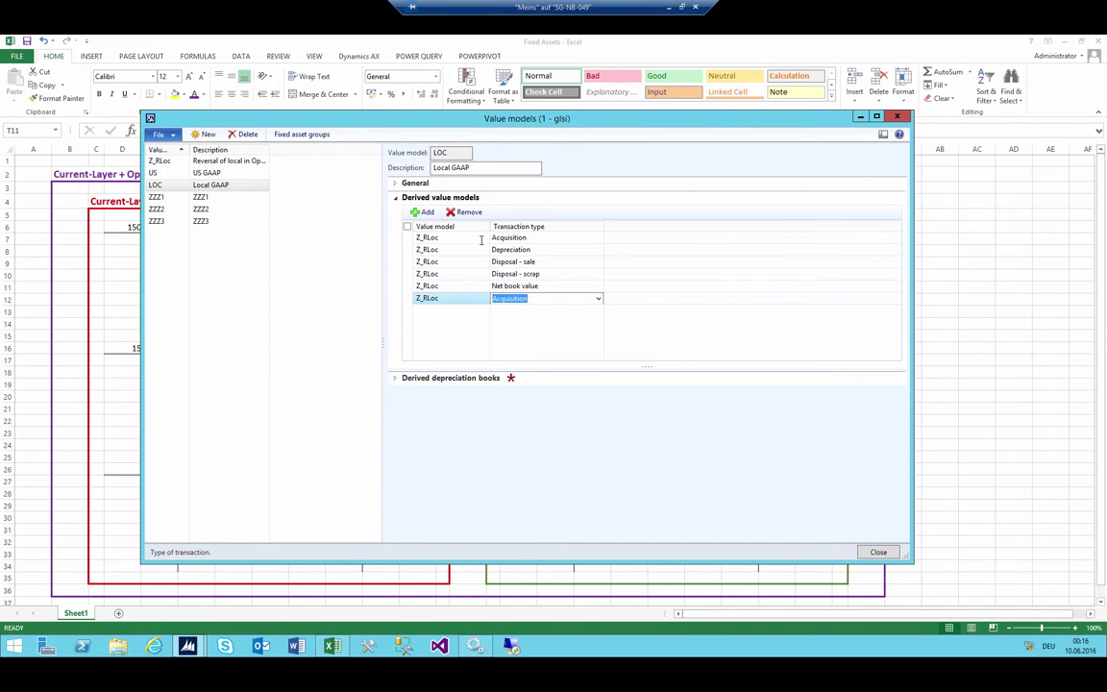
pyautogui.write('profit/Loss')
pyautogui.press('Up')
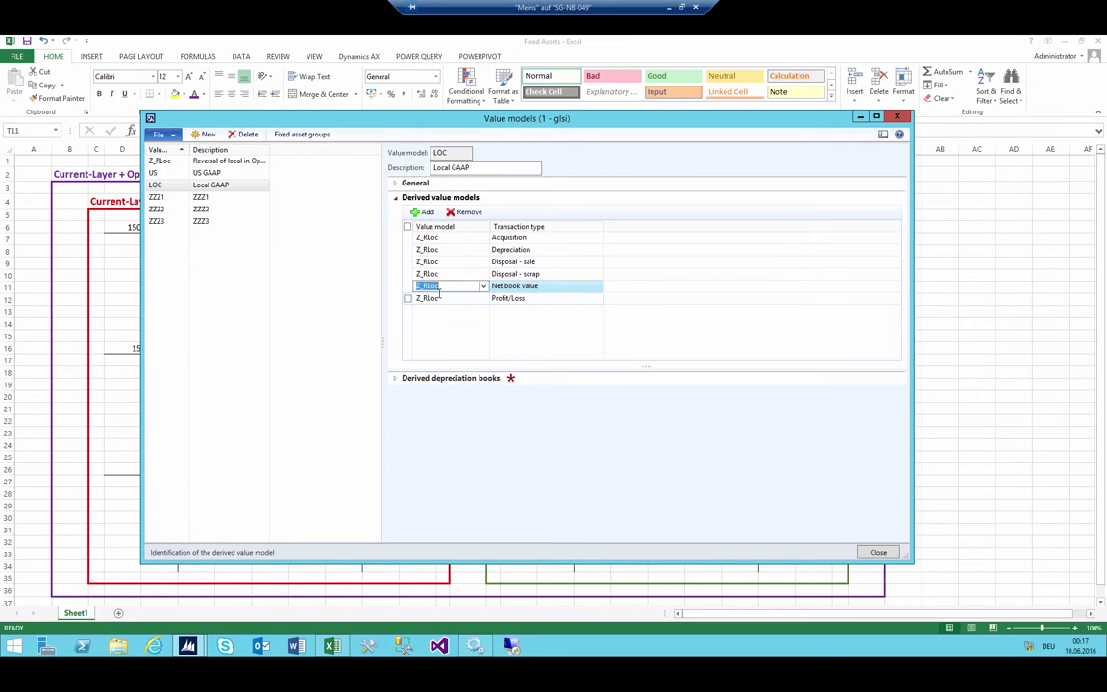
pyautogui.press('Down')
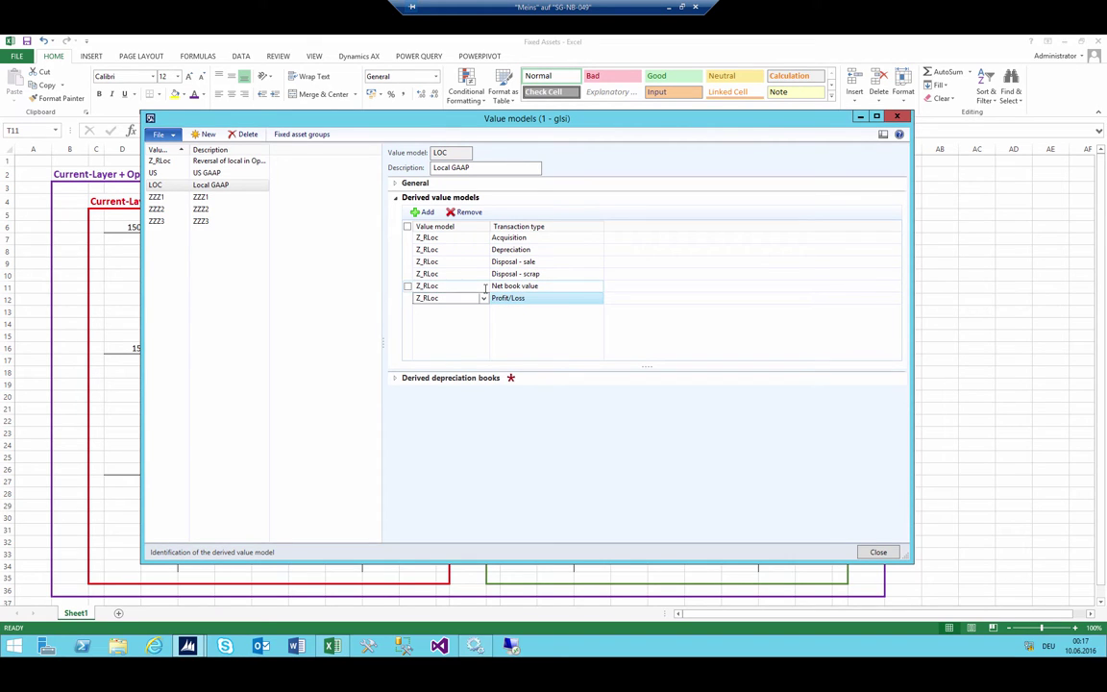
# Step: Add US as a derived value model of LOC for the transaction type Acquisition
pyautogui.press('Down')
pyautogui.write('US')
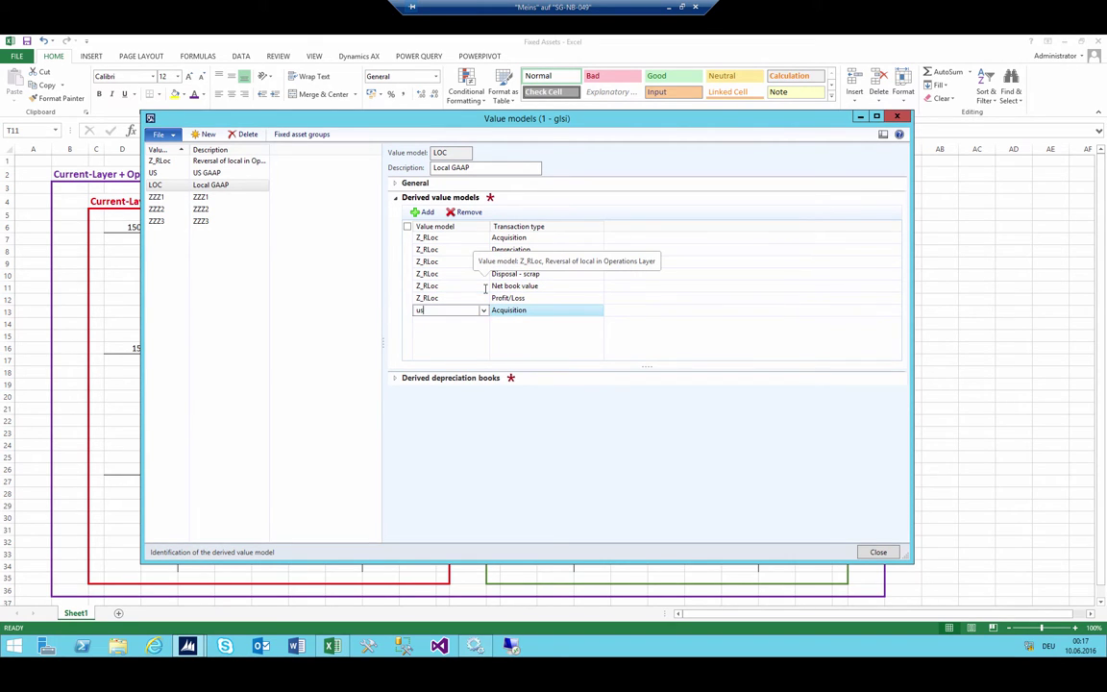
pyautogui.press('Tab')
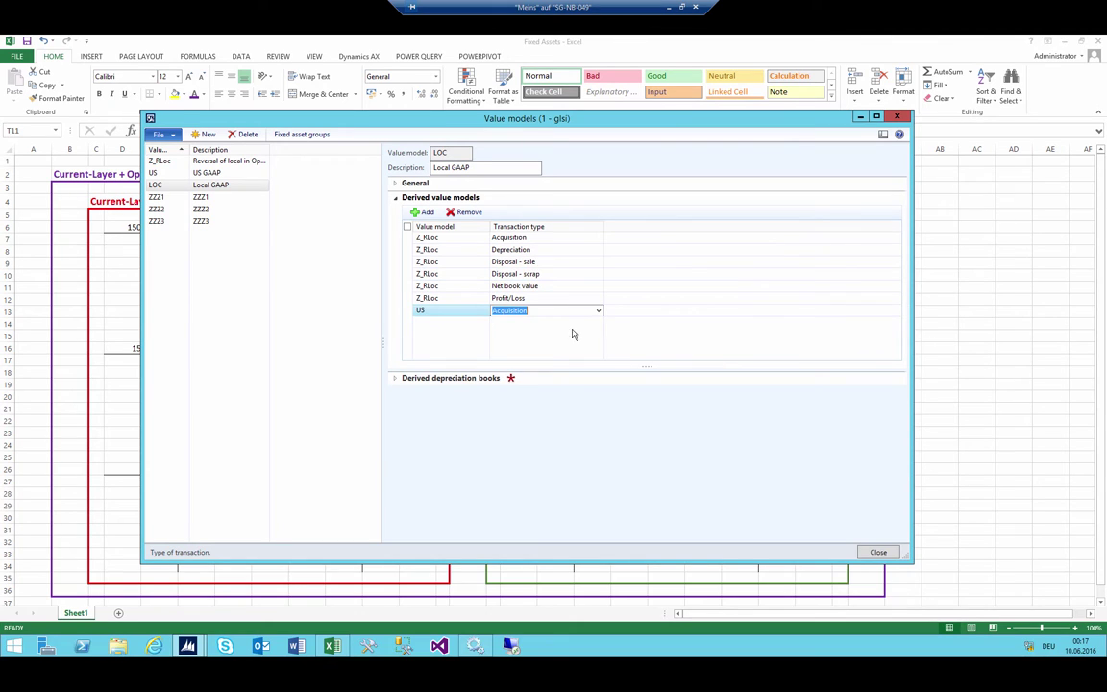
pyautogui.click(494, 308)
pyautogui.hotkey('shift', 'Tab')
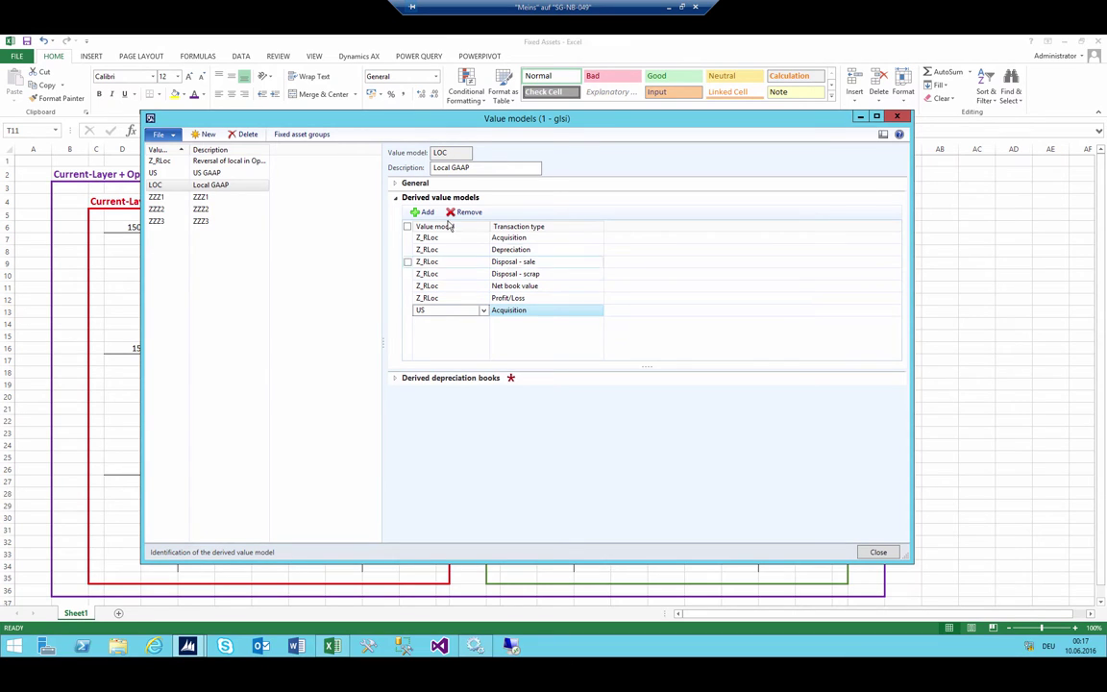
# Step: Add US as a derived value model of LOC for the transaction type Disposal - sale
pyautogui.hotkey('ctrl', 'n')
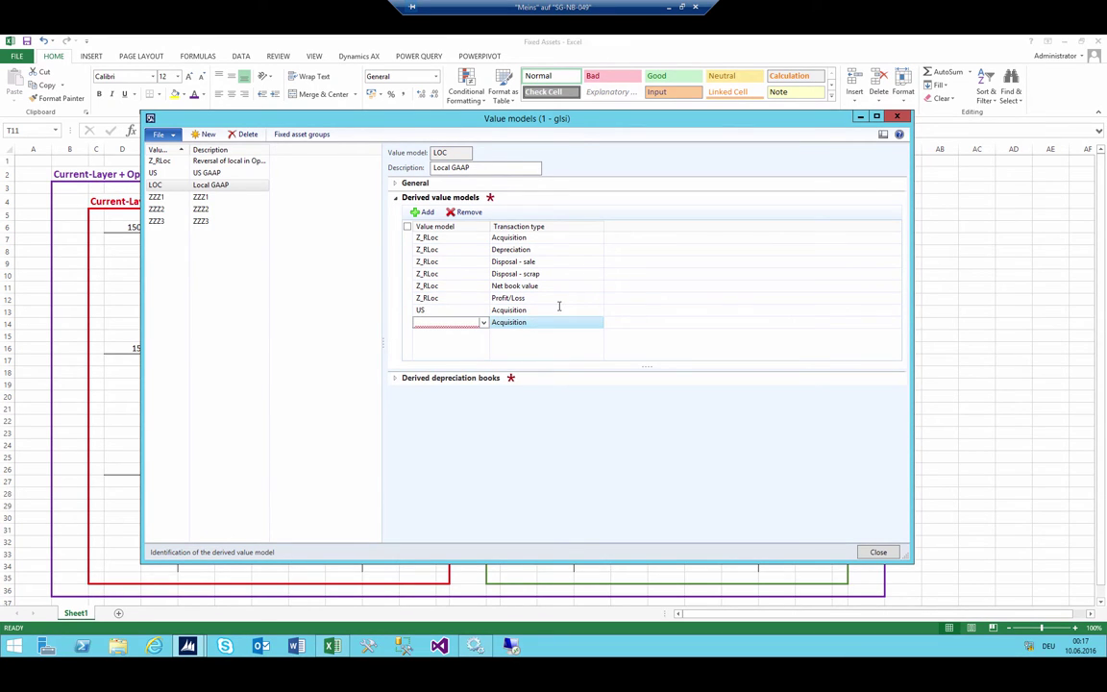
pyautogui.write('US')
pyautogui.press('Tab')
pyautogui.hotkey('alt', 'Down')
pyautogui.press('Down')
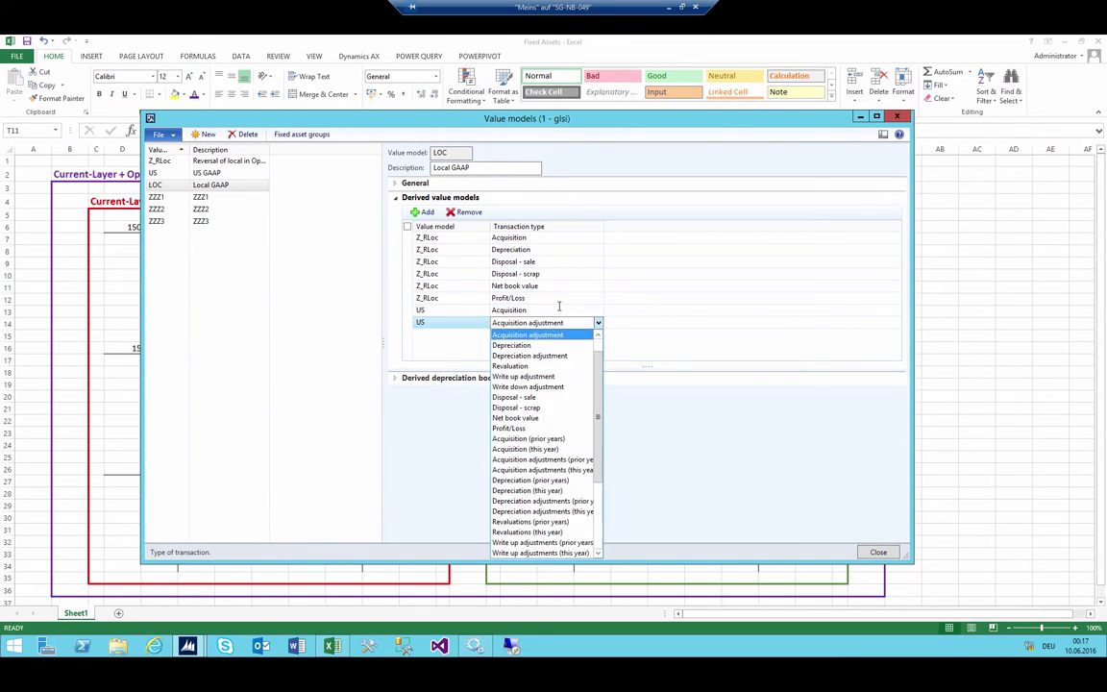
pyautogui.press('Down')
pyautogui.press('Up')
pyautogui.press('Up')
pyautogui.press('Up')
pyautogui.press('Down')
pyautogui.press('Down')
pyautogui.press('Down')
pyautogui.press('Down')
pyautogui.press('Down')
pyautogui.press('Down')
pyautogui.press('Down')
pyautogui.press('Down')
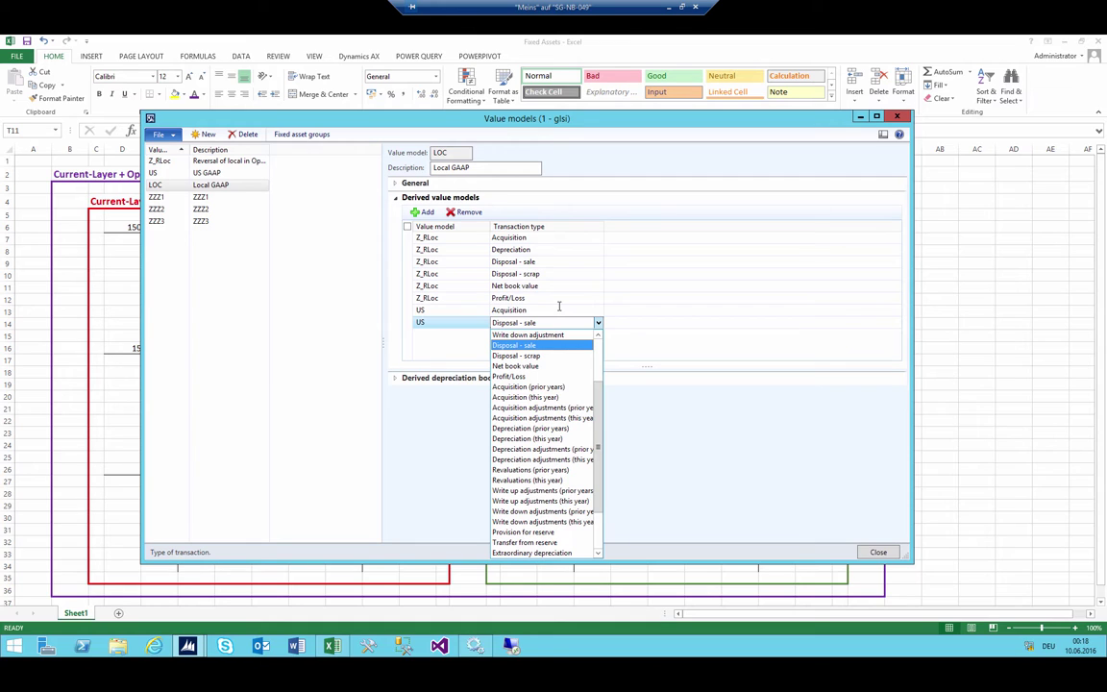
pyautogui.press('Return')
# Step: Add US as a derived value model of LOC for the transaction type Disposal - scrap
pyautogui.hotkey('ctrl', 'n')
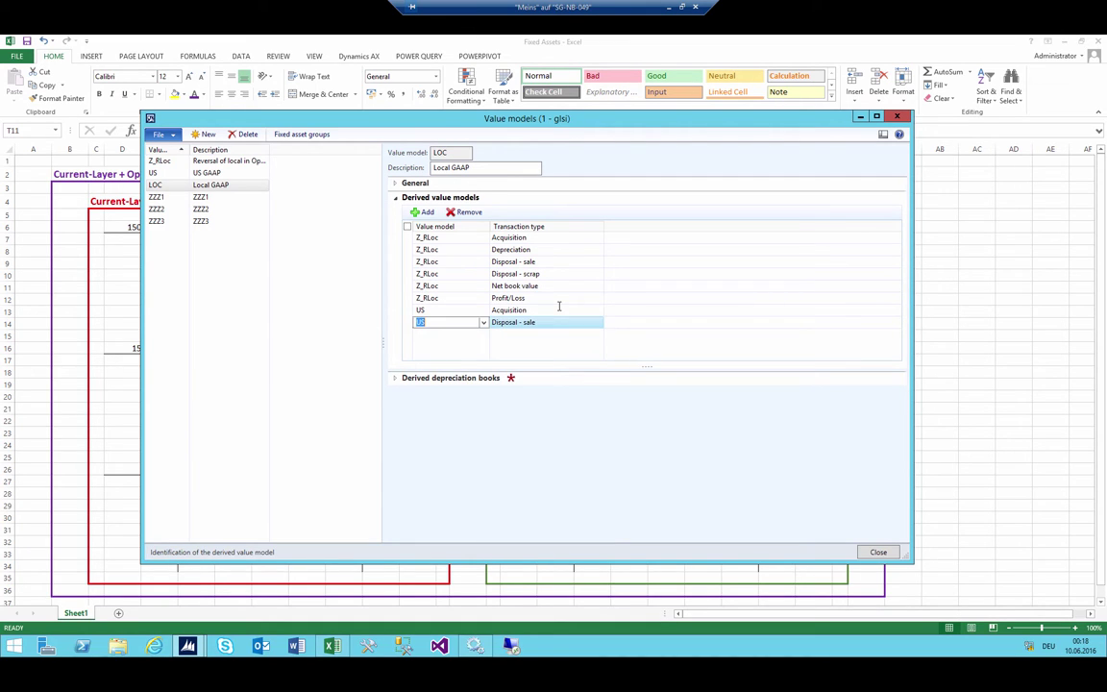
pyautogui.write('us')
pyautogui.press('Tab')
pyautogui.hotkey('alt', 'Down')
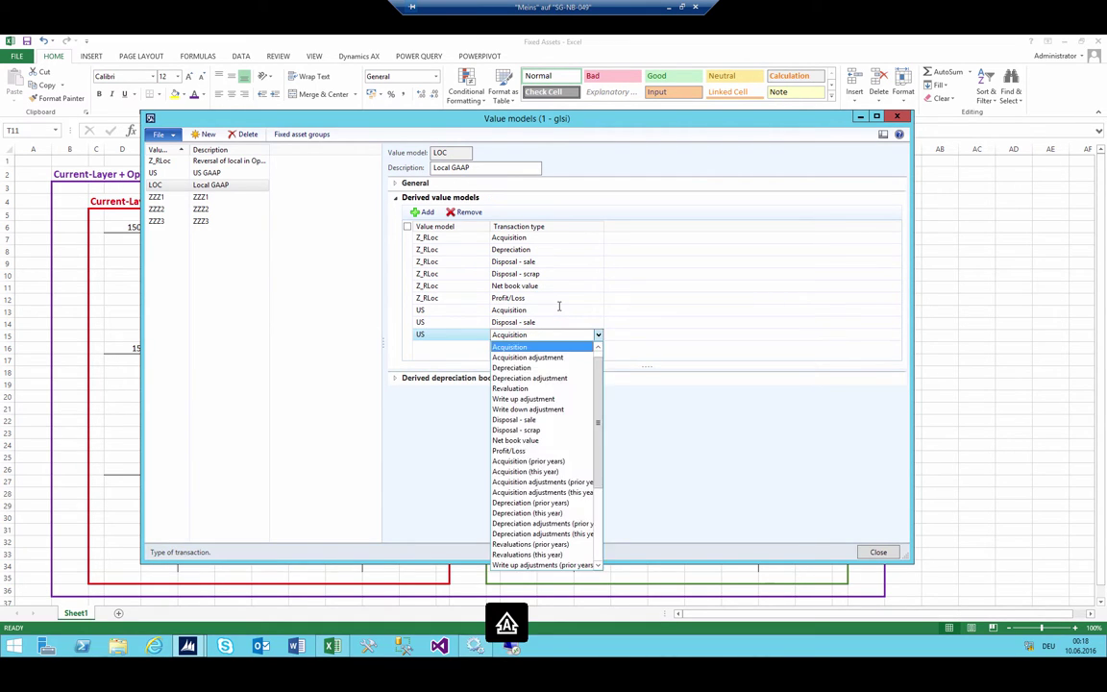
pyautogui.press('Down')
pyautogui.press('Down')
pyautogui.press('Down')
pyautogui.press('Down')
pyautogui.press('Down')
pyautogui.press('Down')
pyautogui.press('Down')
pyautogui.press('Down')
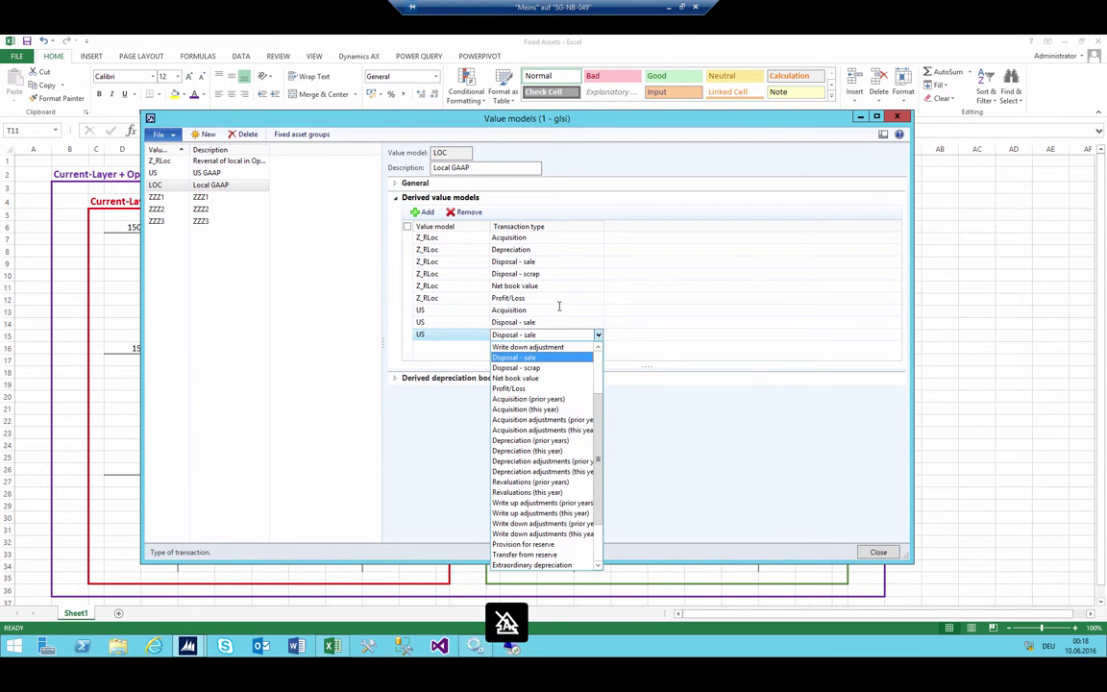
pyautogui.hotkey('shift', 'Tab')
# Step: Add US as a derived value model of LOC for the transaction type Net book value
pyautogui.hotkey('ctrl', 'n')
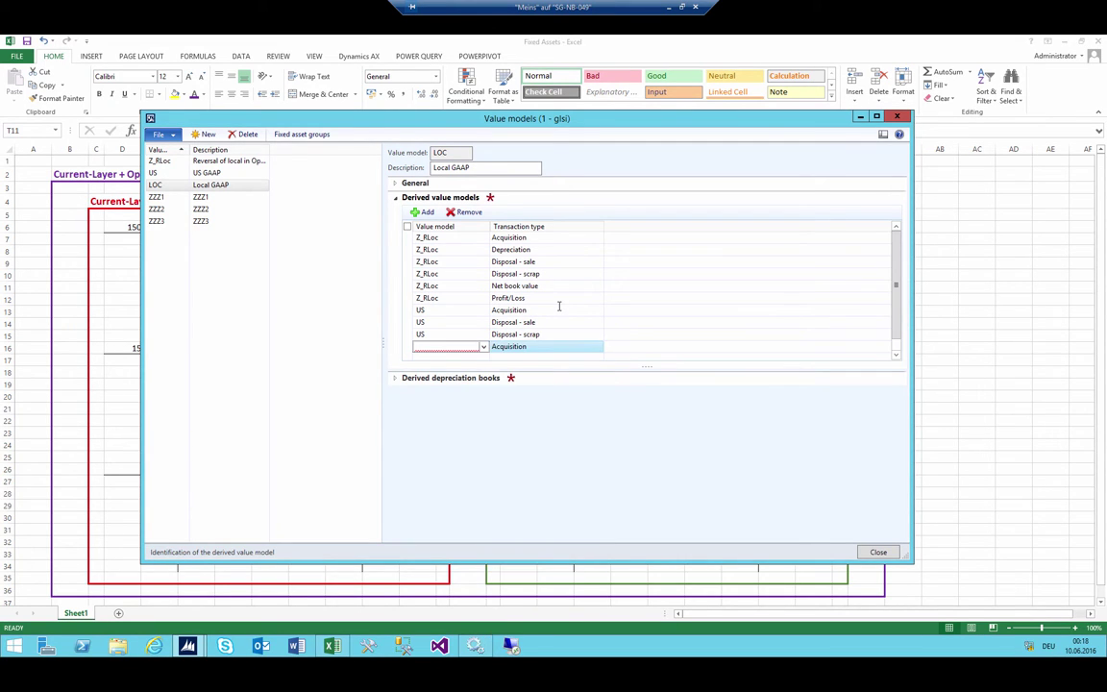
pyautogui.write('us')
pyautogui.press('Tab')
pyautogui.press('Down')
pyautogui.press('Down')
pyautogui.press('Down')
pyautogui.press('Down')
pyautogui.press('Down')
pyautogui.press('Down')
pyautogui.press('Down')
pyautogui.press('Down')
pyautogui.press('Down')
# Step: Add US as a derived value model of LOC for the transaction type Profit/Loss
pyautogui.hotkey('ctrl', 'n')
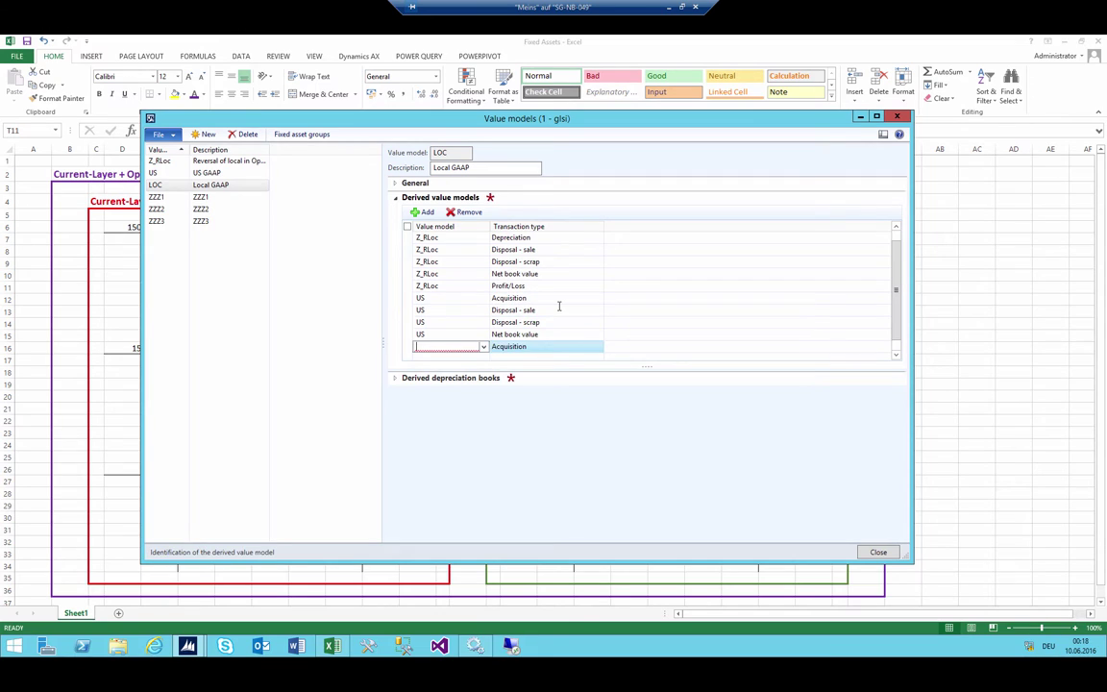
pyautogui.write('us')
pyautogui.press('Tab')
pyautogui.write('pro')
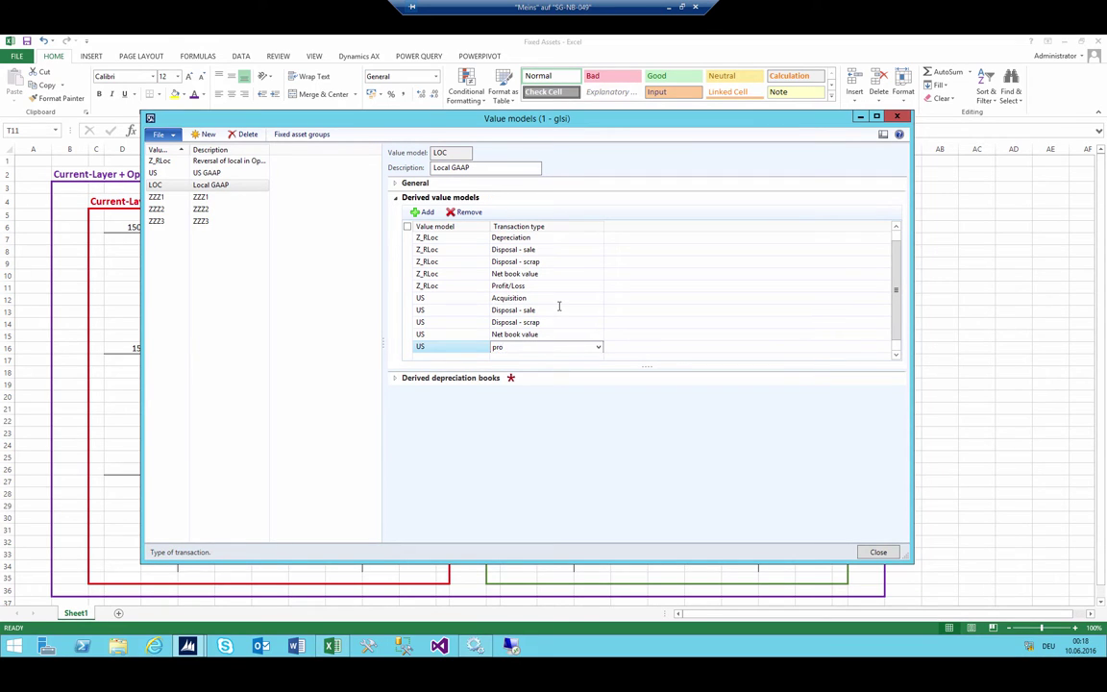
pyautogui.hotkey('shift', 'Tab')
# Step: Review the Z_RLoc and US lines in LOC's derived value models
pyautogui.press('Up')
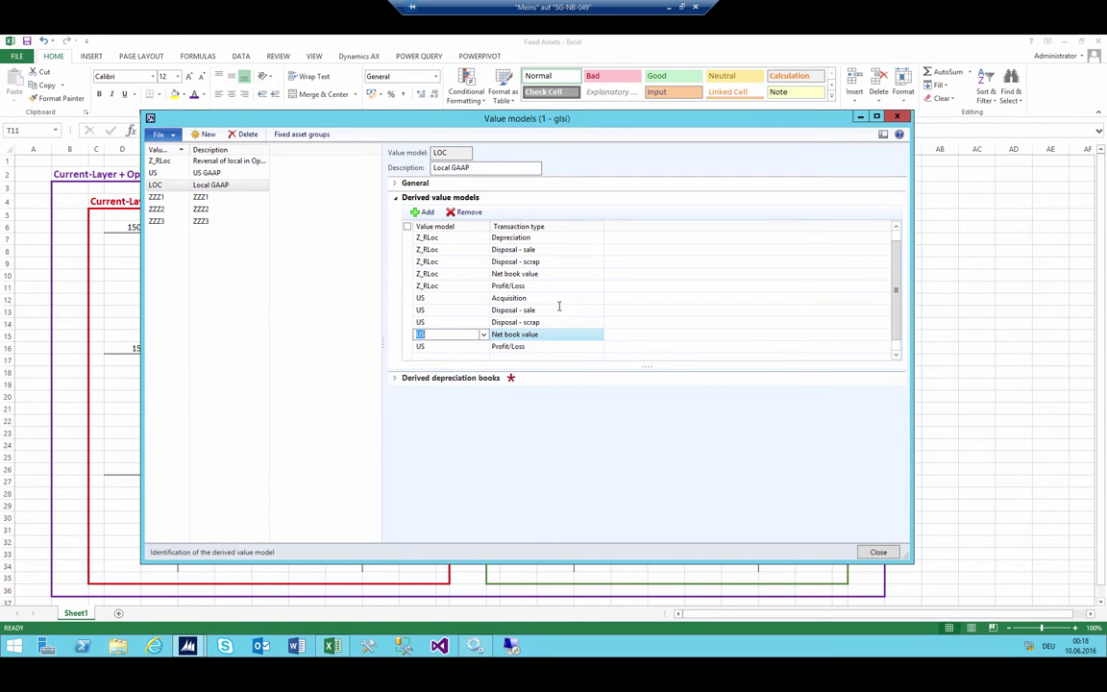
pyautogui.press('Up')
pyautogui.press('Up')
pyautogui.press('Up')
pyautogui.scroll(1, 471, 293)
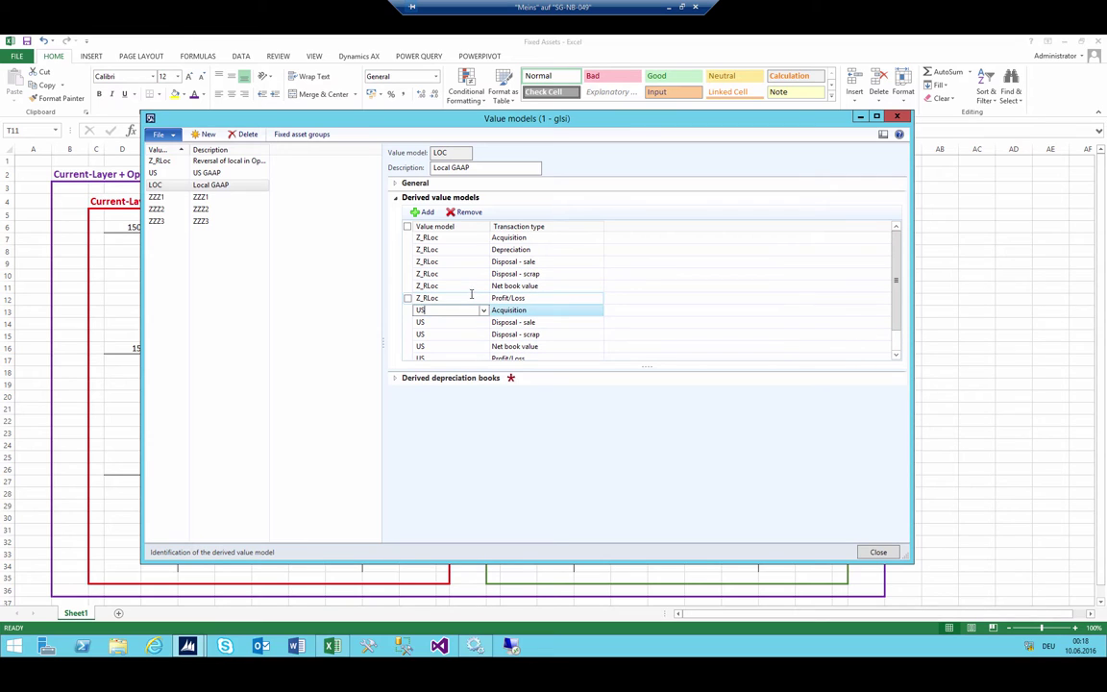
pyautogui.click(470, 286)
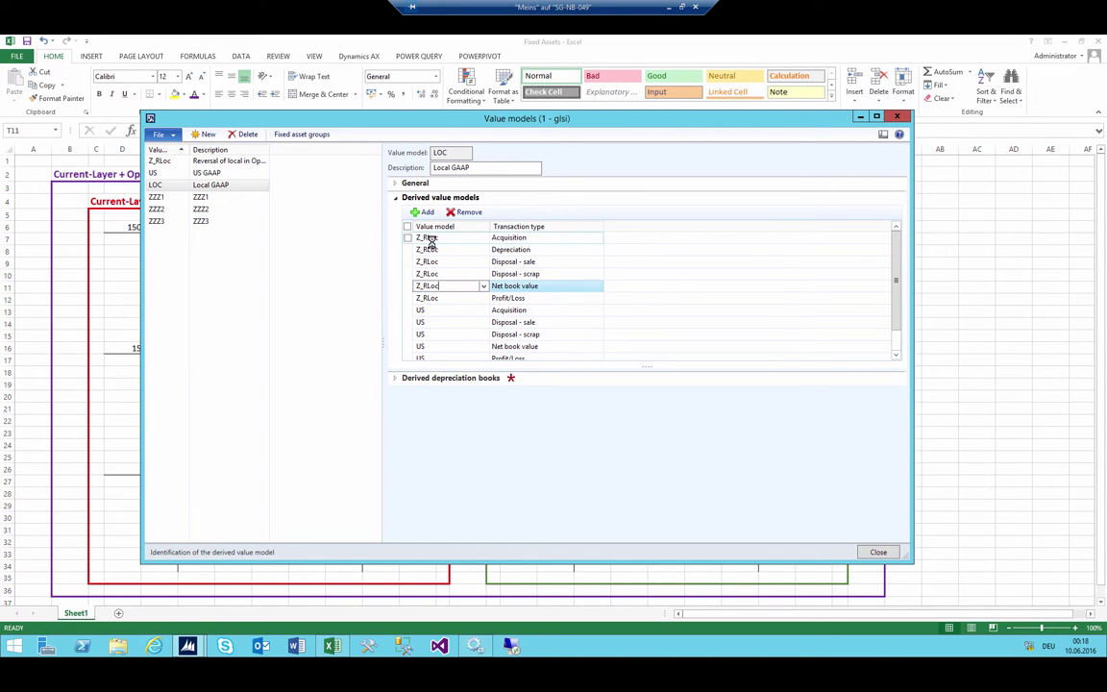
pyautogui.press('Down')
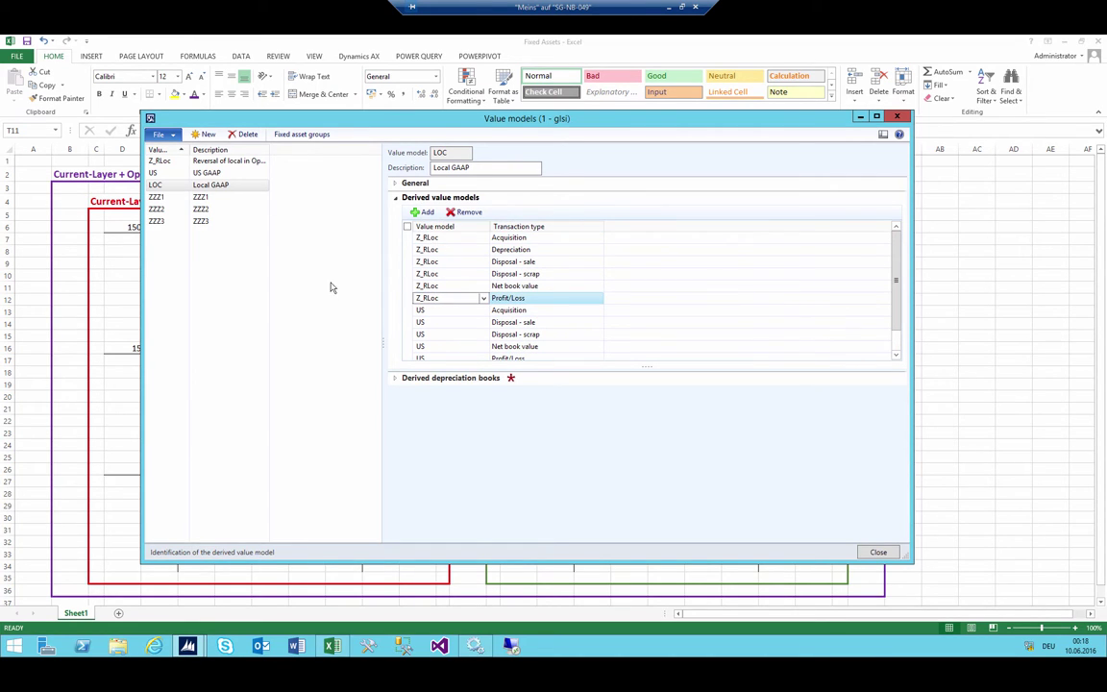
pyautogui.click(439, 227)
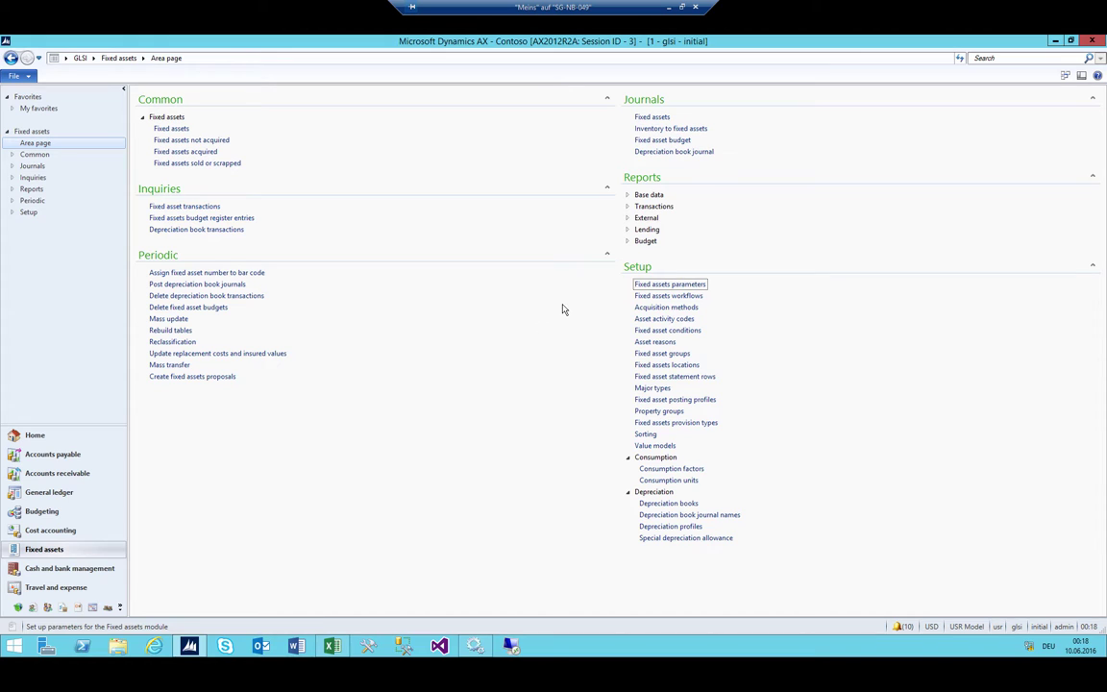
# Step: Open the value models of the MCH fixed asset group and assign the value model LOC
pyautogui.click(665, 355)
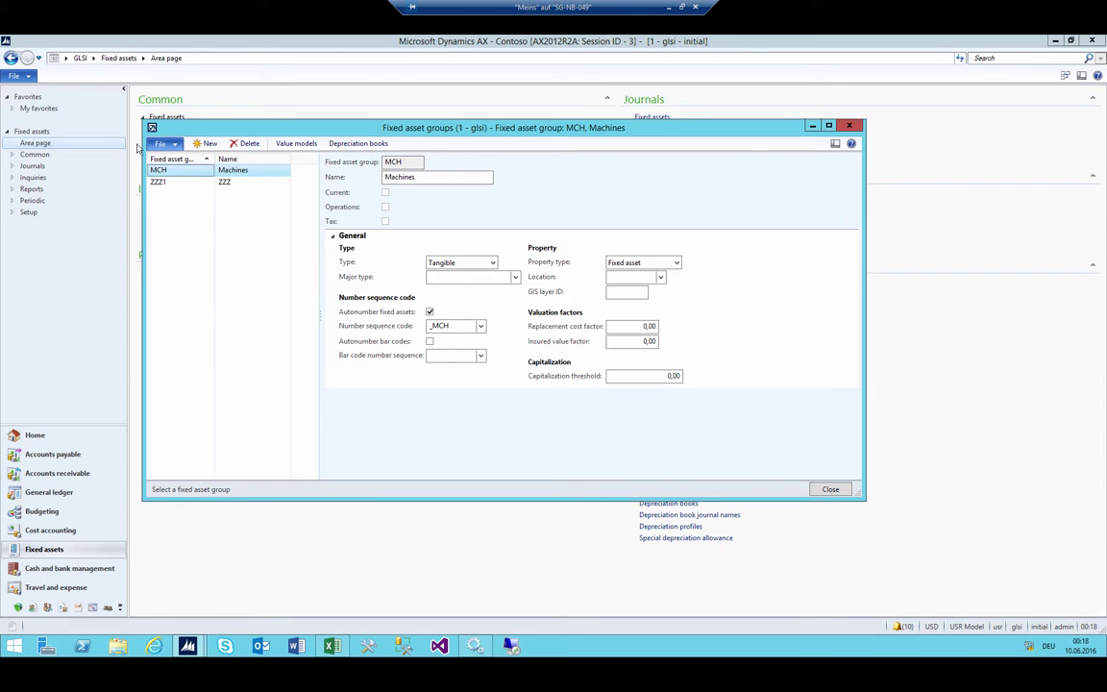
pyautogui.click(284, 152)
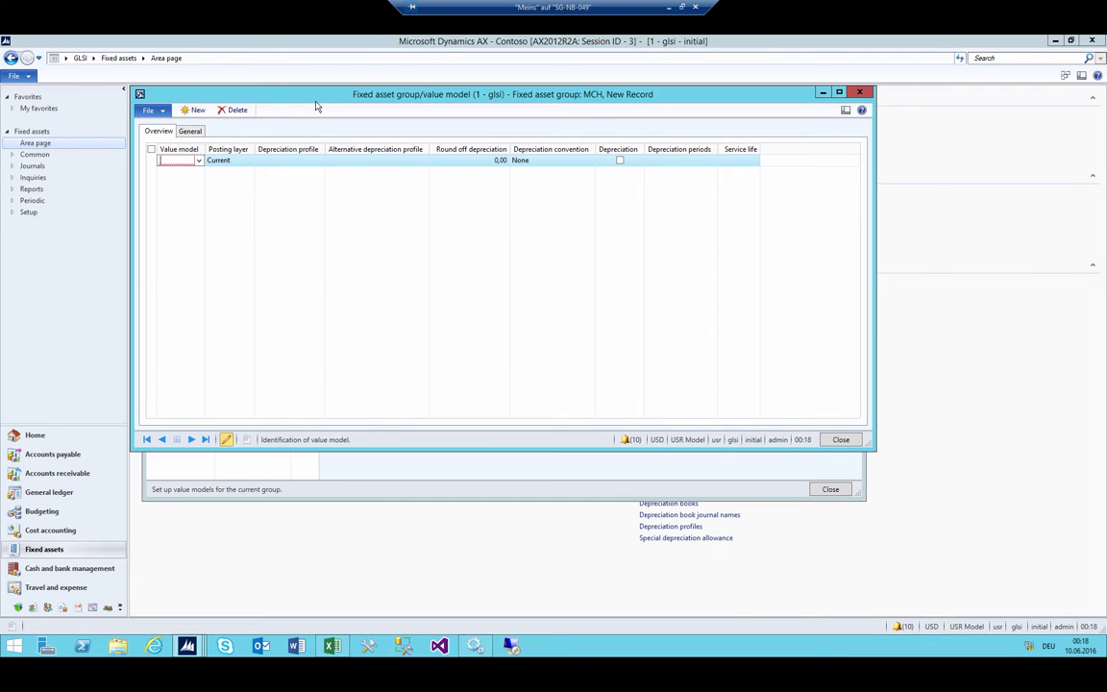
pyautogui.moveTo(287, 93); pyautogui.dragTo(377, 196)
pyautogui.hotkey('alt', 'Down')
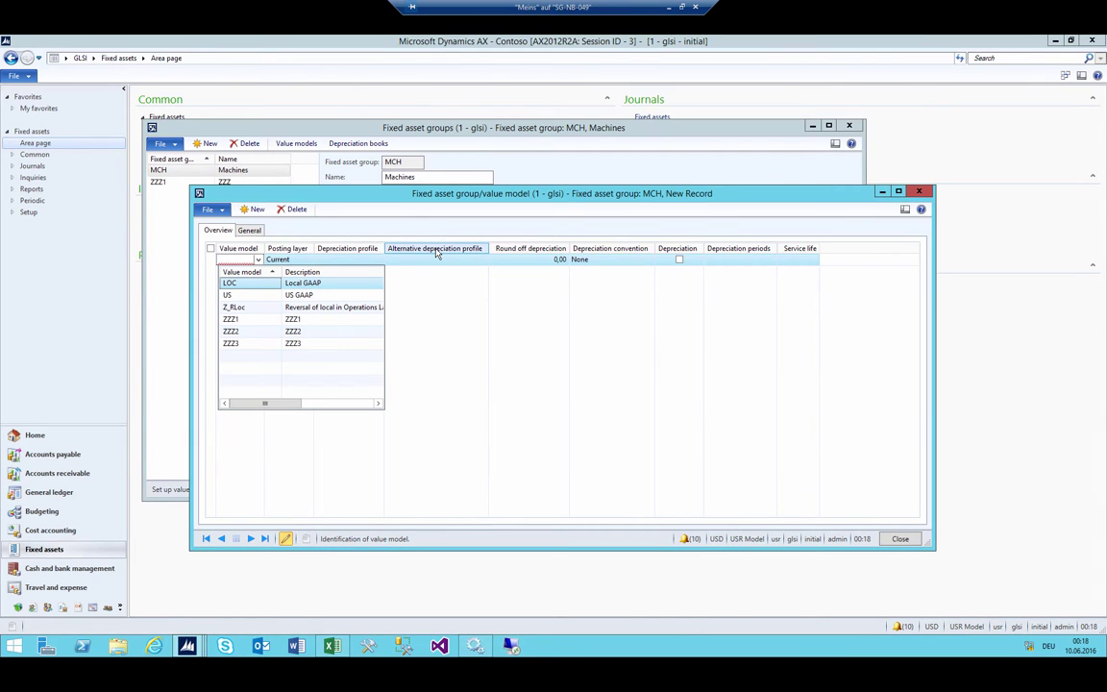
pyautogui.press('Return')
pyautogui.click(437, 251)
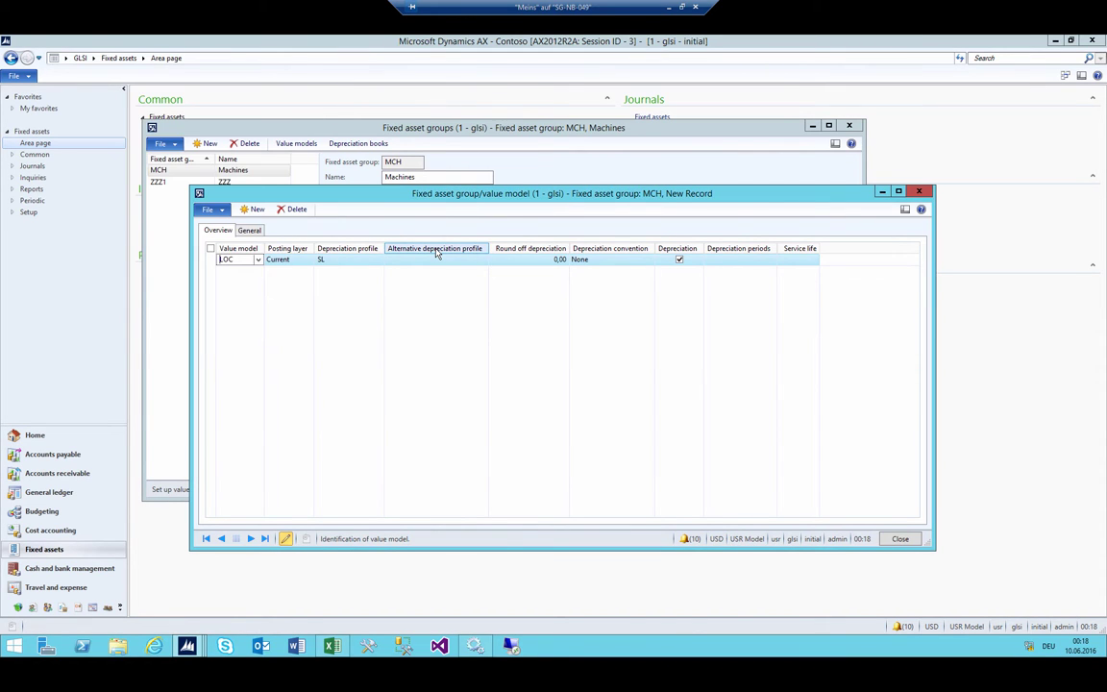
# Step: Set the depreciation convention of the LOC line in the MCH group to Full month
pyautogui.press('Tab')
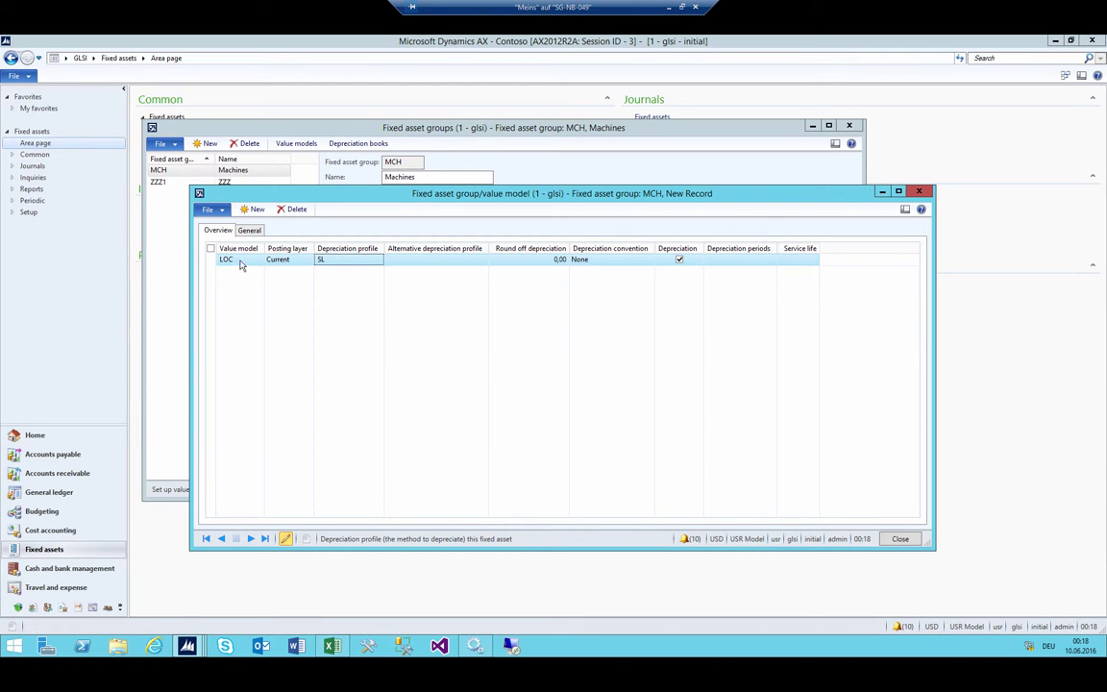
pyautogui.press('Tab')
pyautogui.press('Tab')
pyautogui.press('Tab')
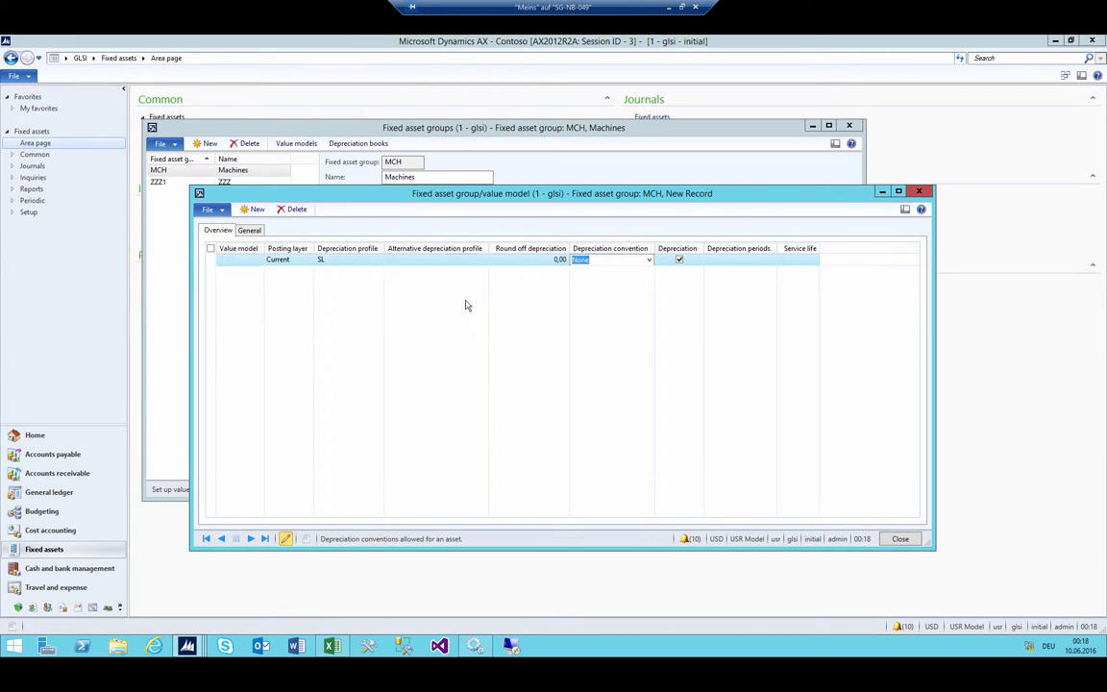
pyautogui.hotkey('alt', 'Down')
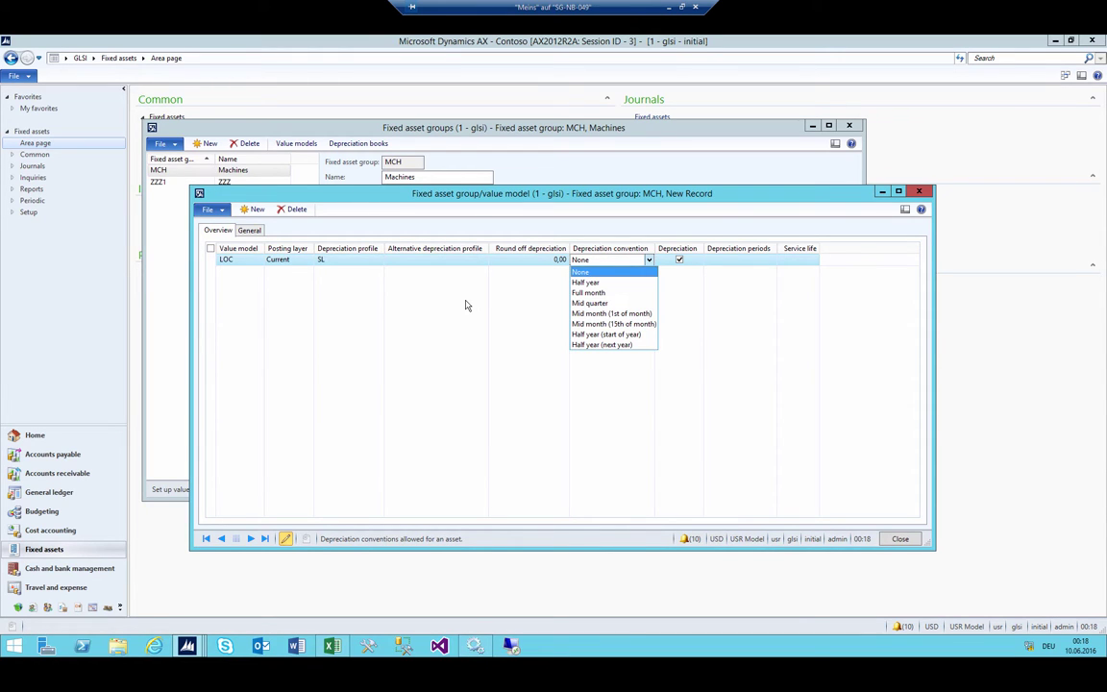
pyautogui.press('Down')
pyautogui.press('Down')
pyautogui.press('Return')
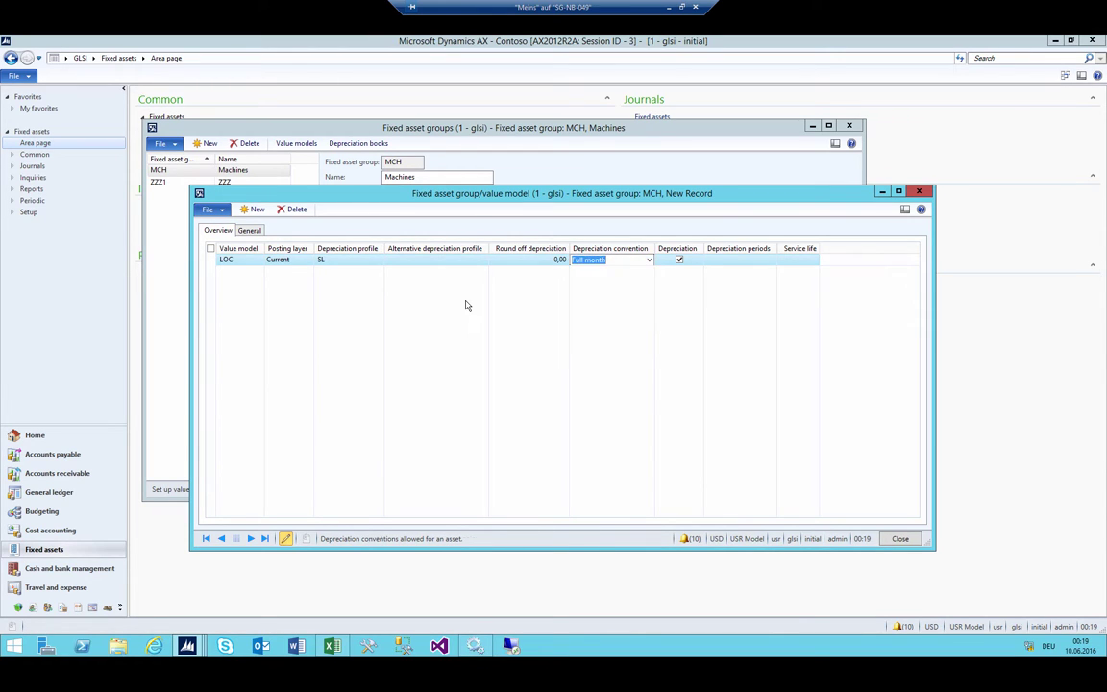
# Step: Set the service life of the LOC line in the MCH group to 4 years
pyautogui.press('Tab')
pyautogui.press('Tab')
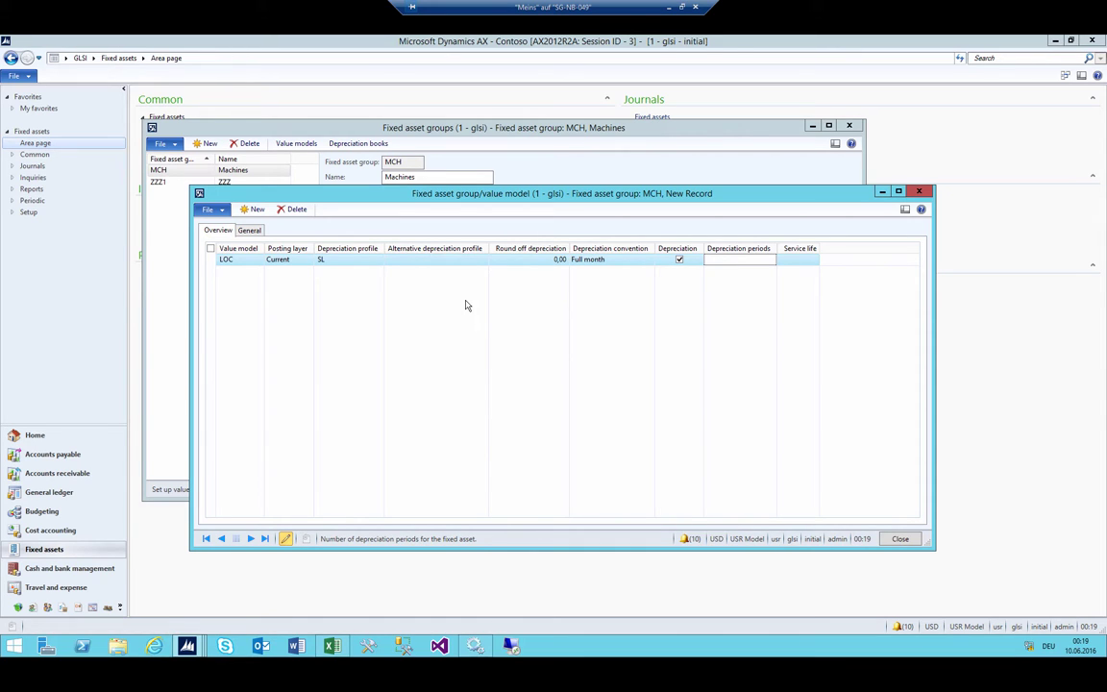
pyautogui.press('Tab')
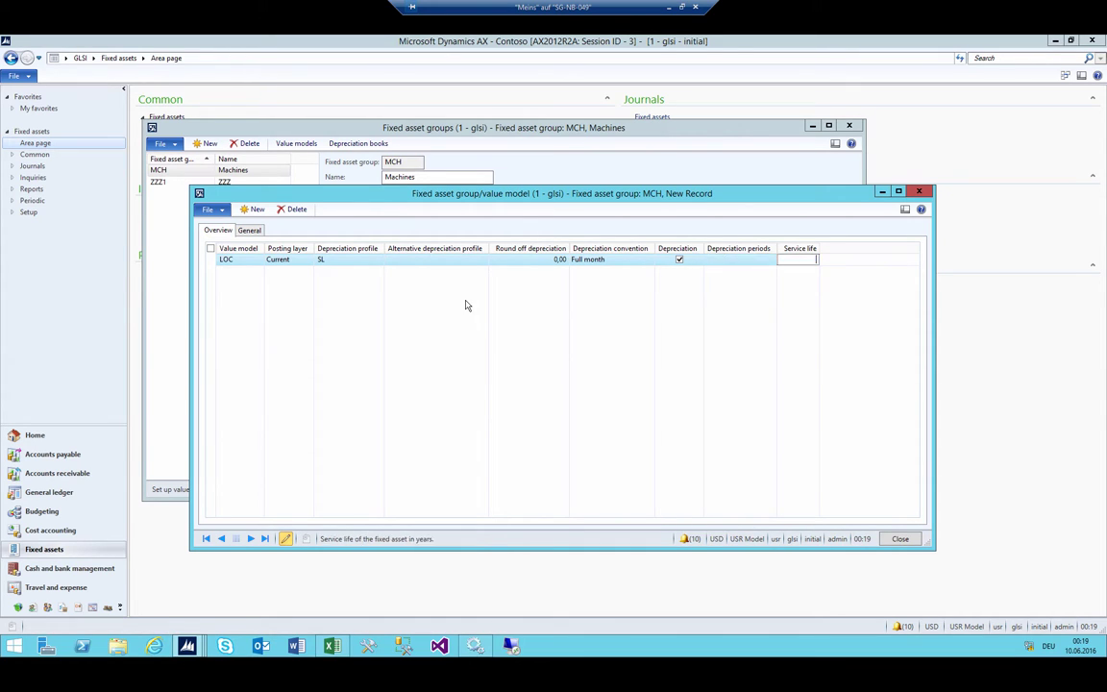
pyautogui.write('4')
pyautogui.hotkey('shift', 'Tab')
pyautogui.hotkey('shift', 'Tab')
pyautogui.hotkey('shift', 'Tab')
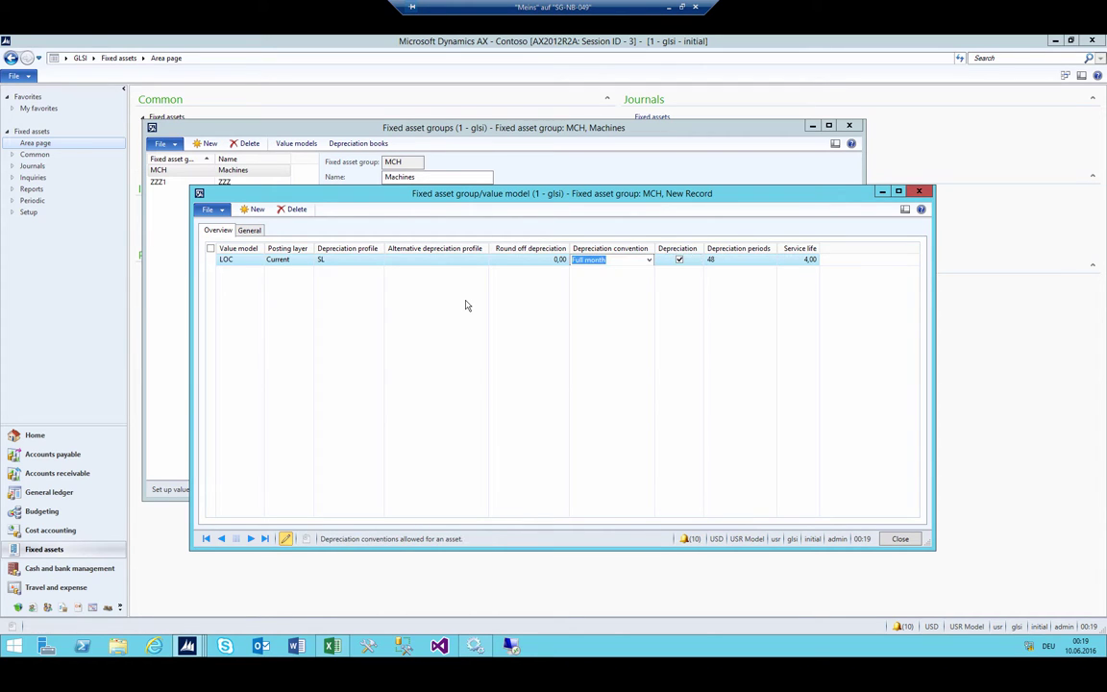
# Step: Add the value model US to the MCH group with 60 depreciation periods
pyautogui.hotkey('ctrl', 'n')
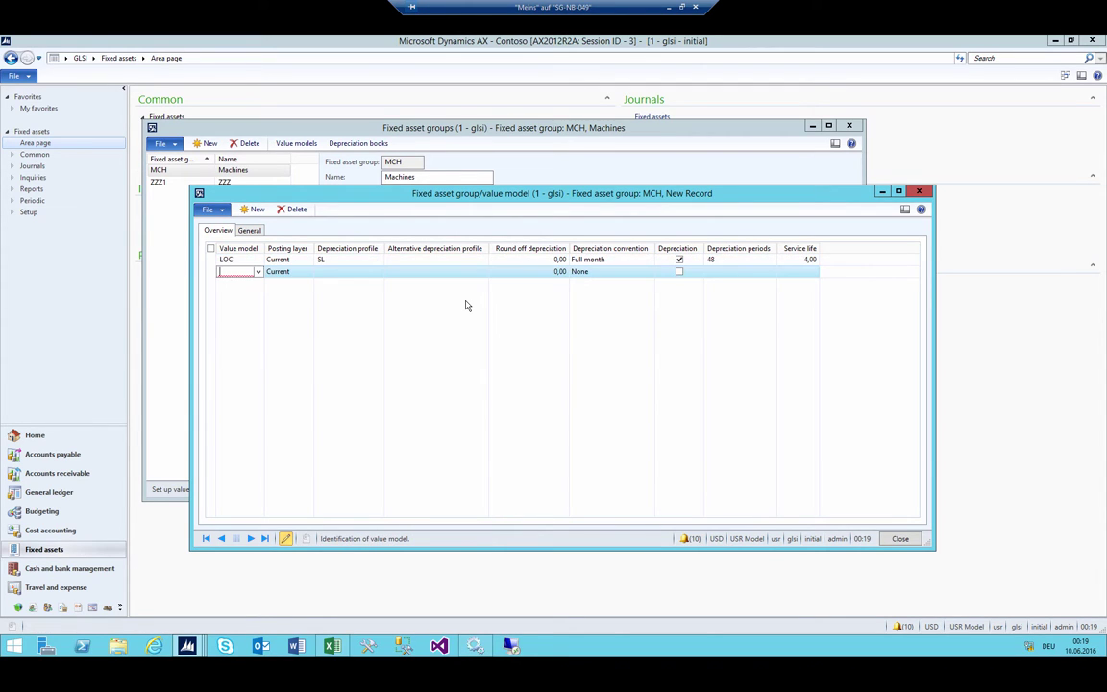
pyautogui.write('US')
pyautogui.press('Tab')
pyautogui.press('Tab')
pyautogui.press('Tab')
pyautogui.press('Tab')
pyautogui.press('Tab')
pyautogui.press('Tab')
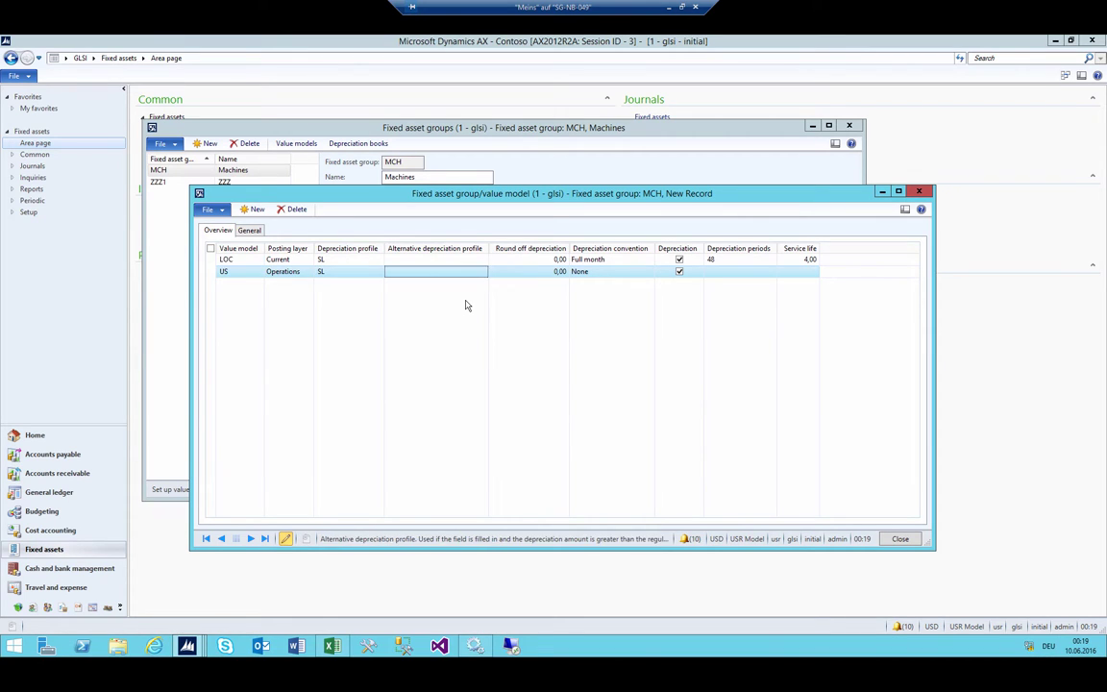
pyautogui.write('60')
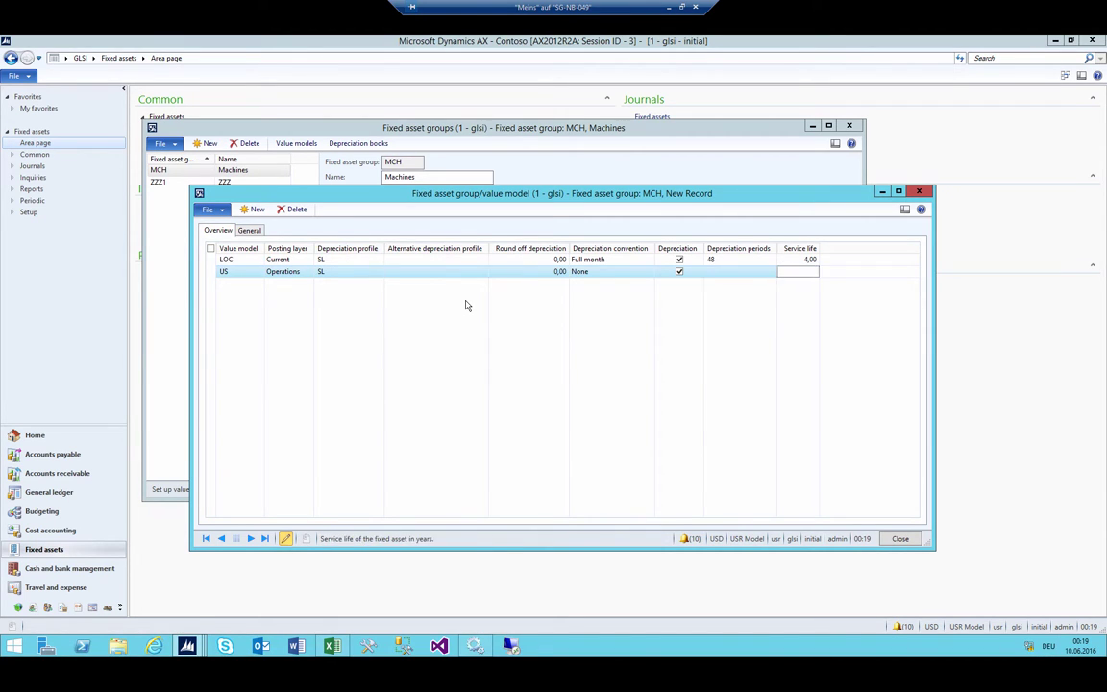
pyautogui.click(249, 231)
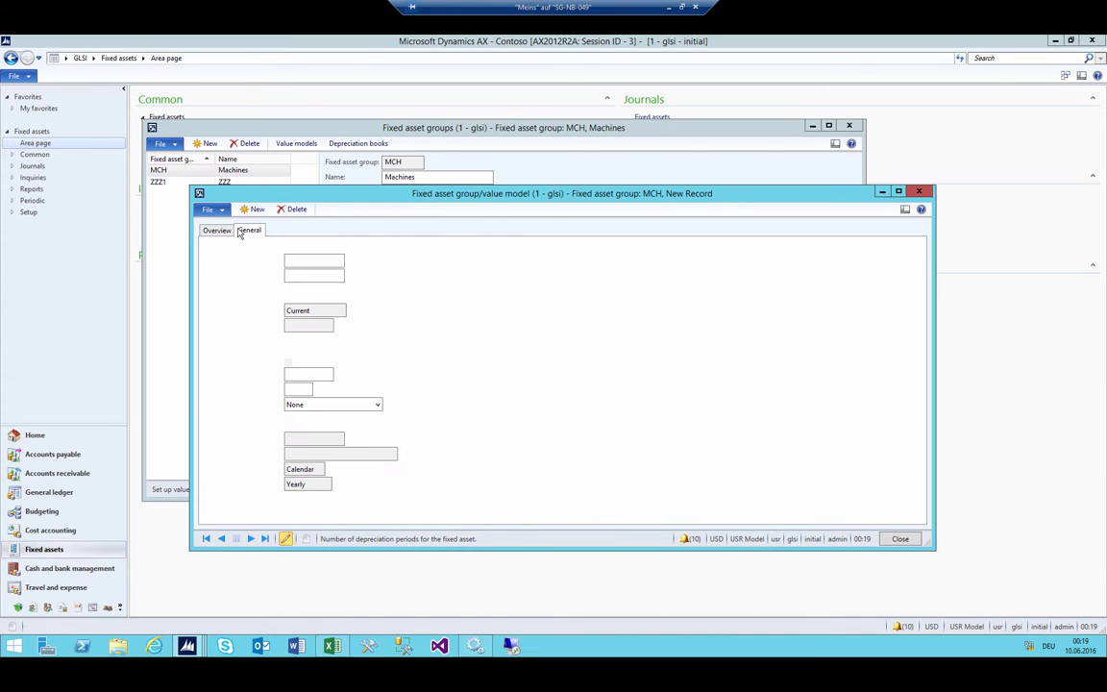
pyautogui.click(217, 231)
pyautogui.click(286, 272)
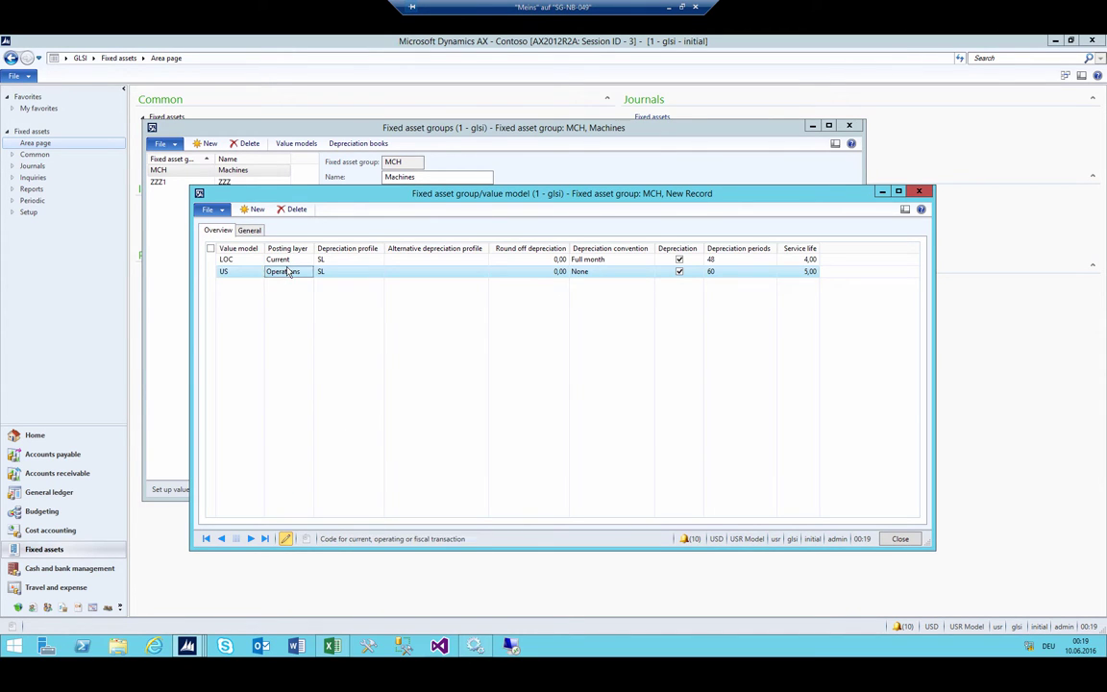
# Step: Add the value model Z_RLoc to the MCH group with the depreciation convention Full month
pyautogui.hotkey('ctrl', 'n')
pyautogui.write('z')
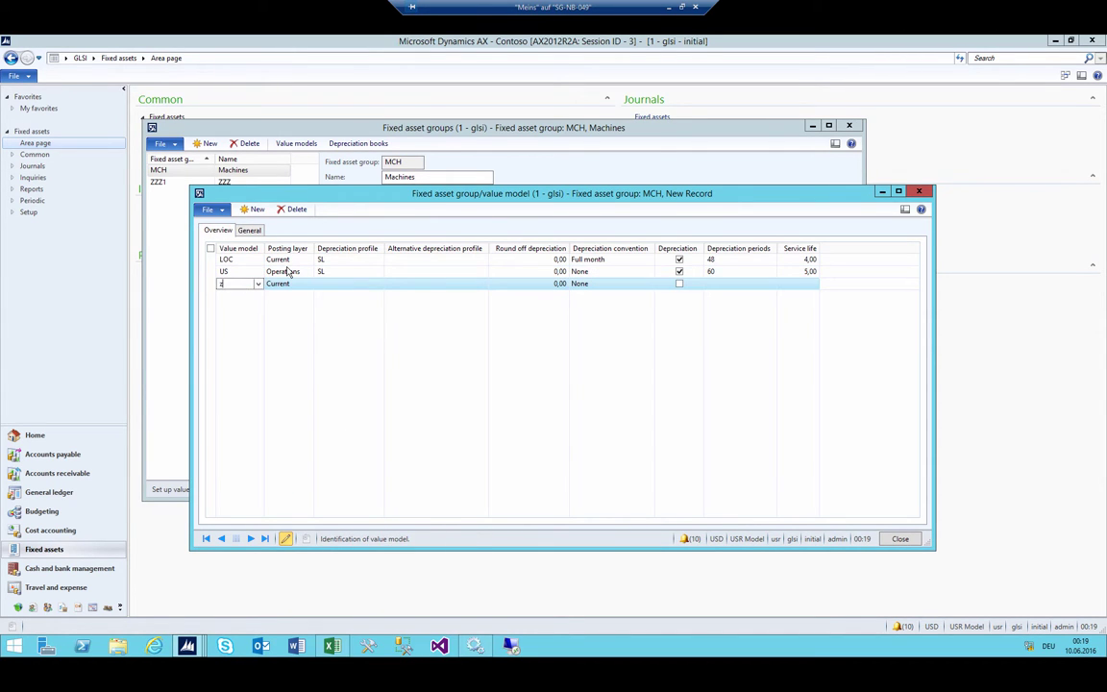
pyautogui.write('_RLoc')
pyautogui.press('Tab')
pyautogui.press('Tab')
pyautogui.press('Tab')
pyautogui.press('Tab')
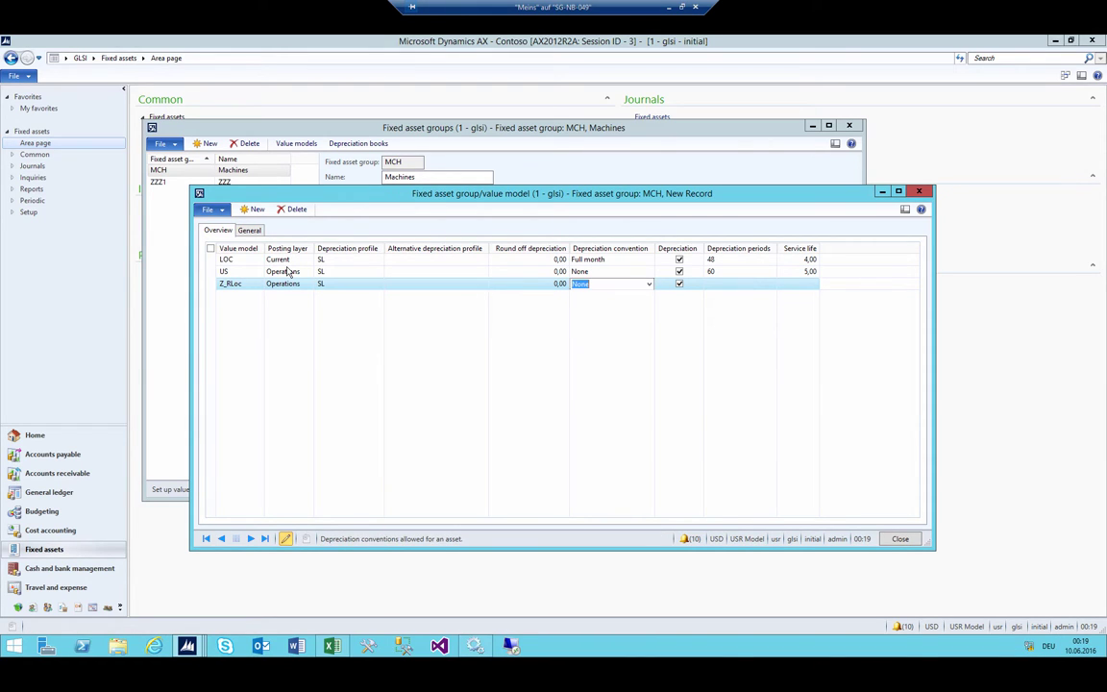
pyautogui.press('Down')
pyautogui.press('Down')
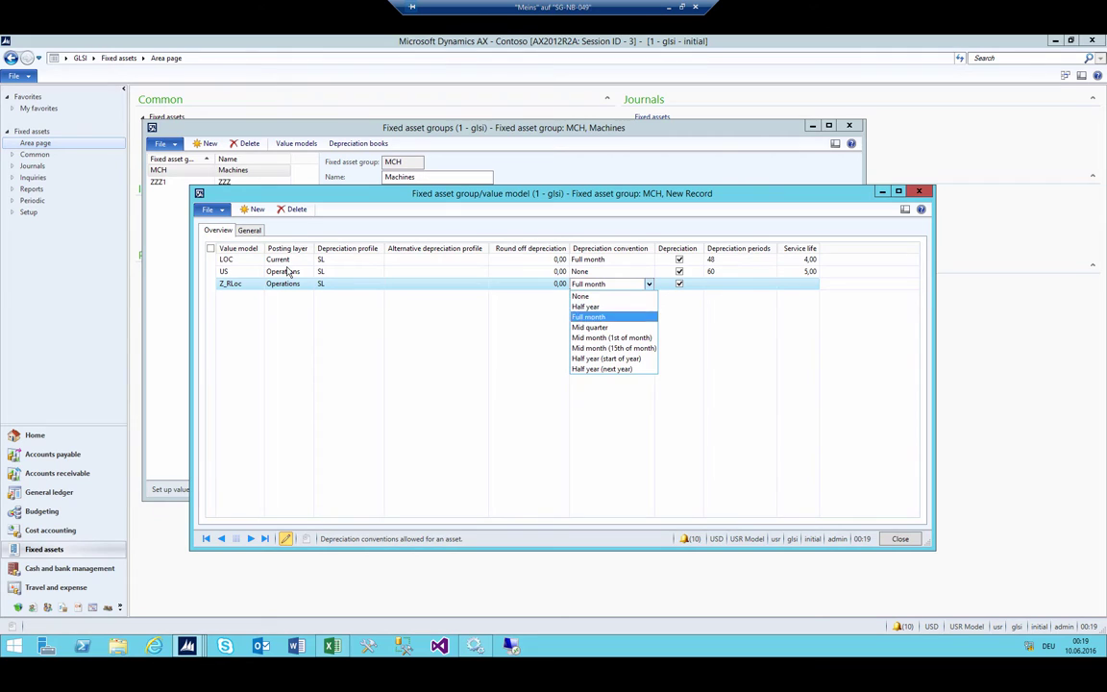
# Step: Set the depreciation periods of the Z_RLoc line in the MCH group to 48
pyautogui.hotkey('shift', 'Tab')
pyautogui.hotkey('shift', 'Tab')
pyautogui.hotkey('shift', 'Tab')
pyautogui.hotkey('shift', 'Tab')
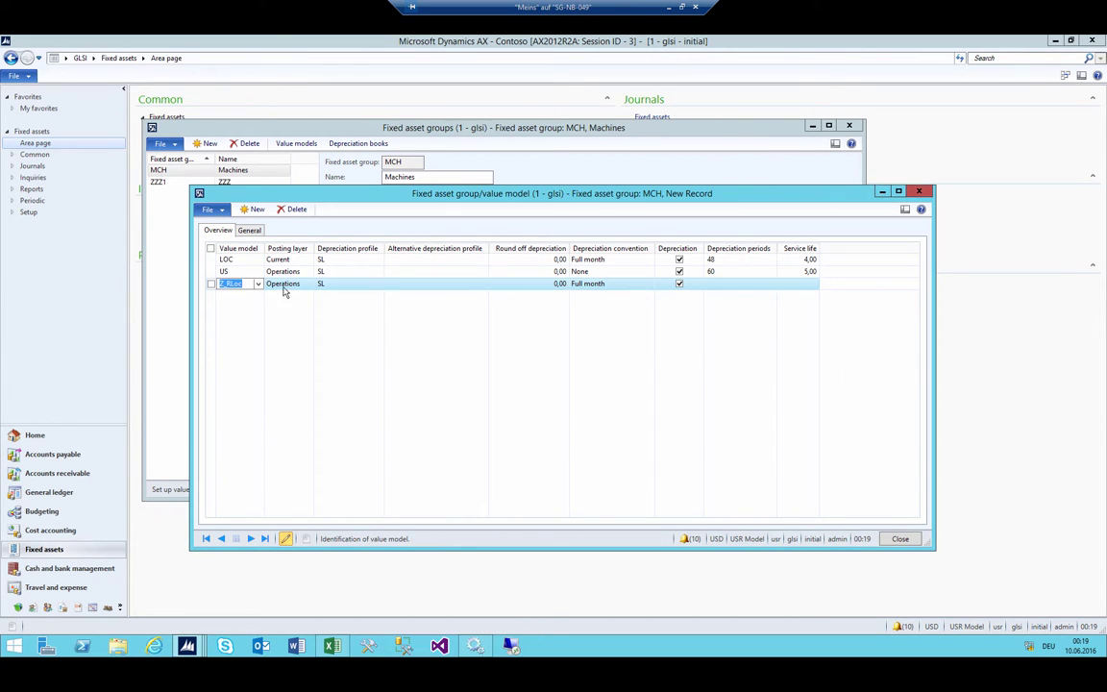
pyautogui.click(769, 285)
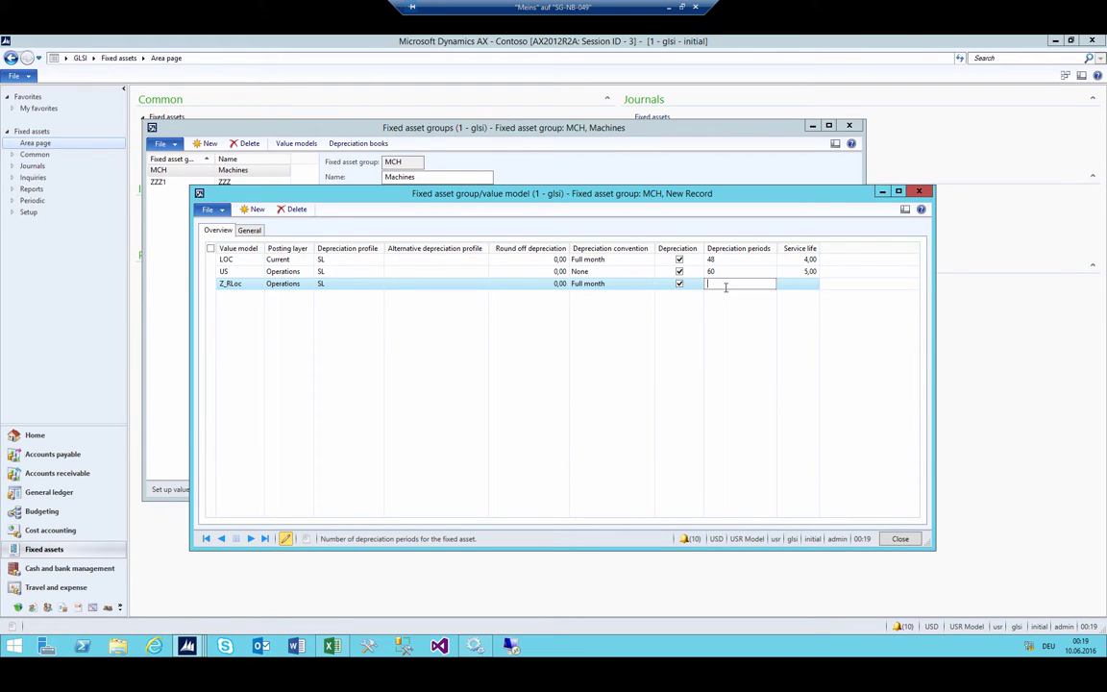
pyautogui.write('48')
pyautogui.hotkey('shift', 'Tab')
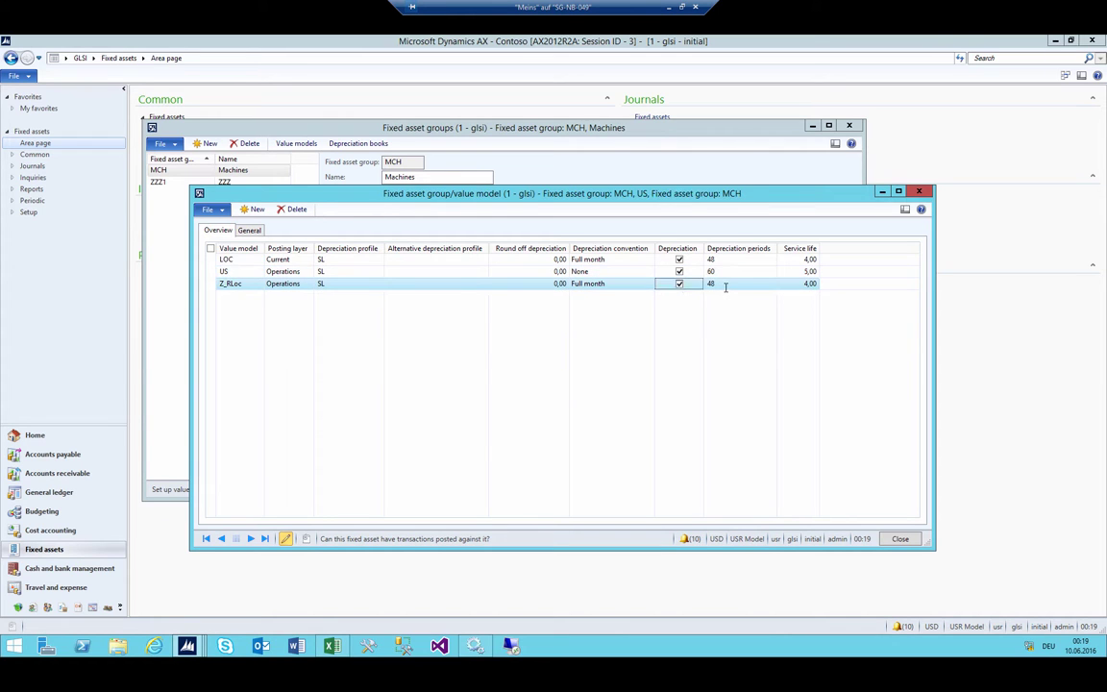
# Step: Sort the MCH group's lines by value model and compare the LOC line with the Z_RLoc line
pyautogui.click(605, 248)
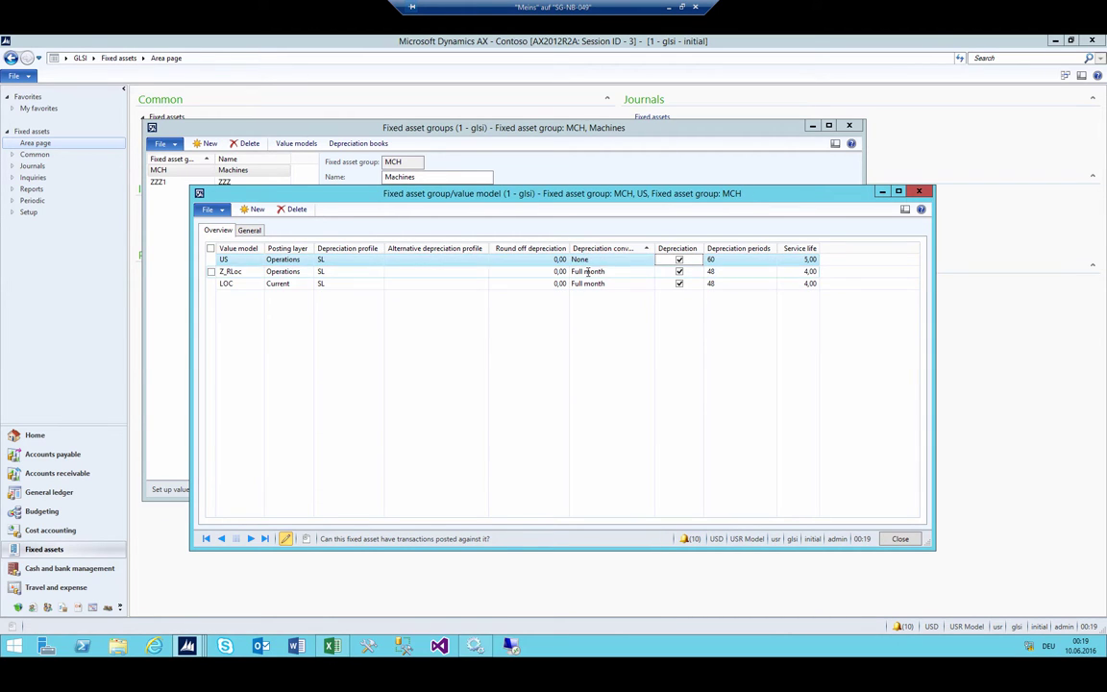
pyautogui.click(605, 248)
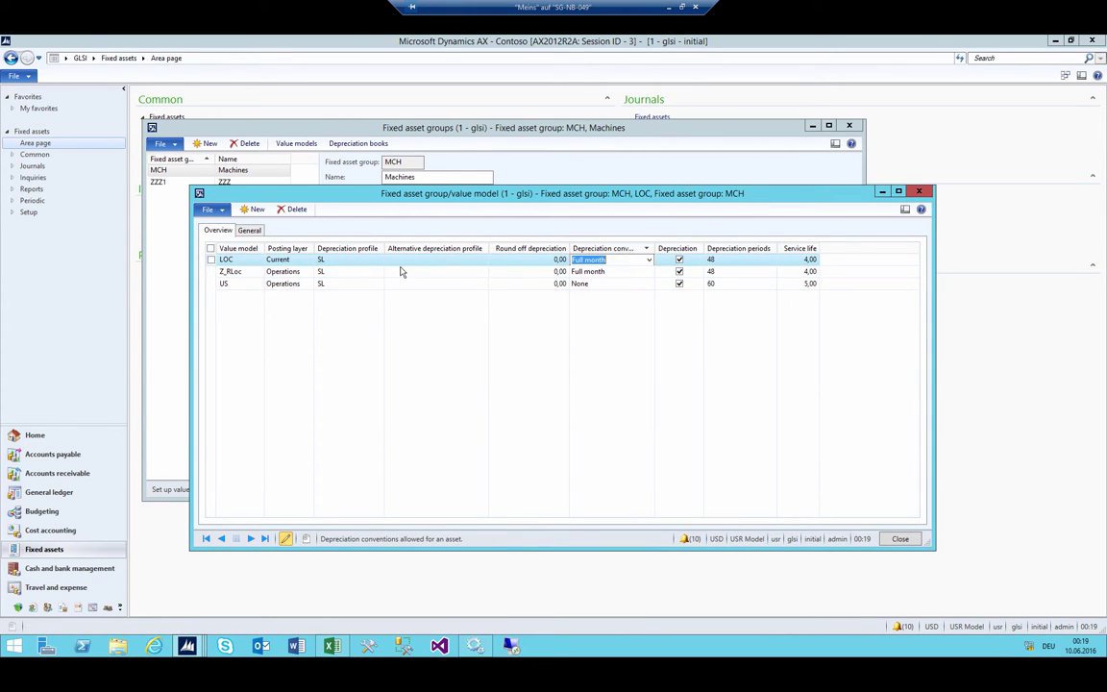
pyautogui.click(235, 248)
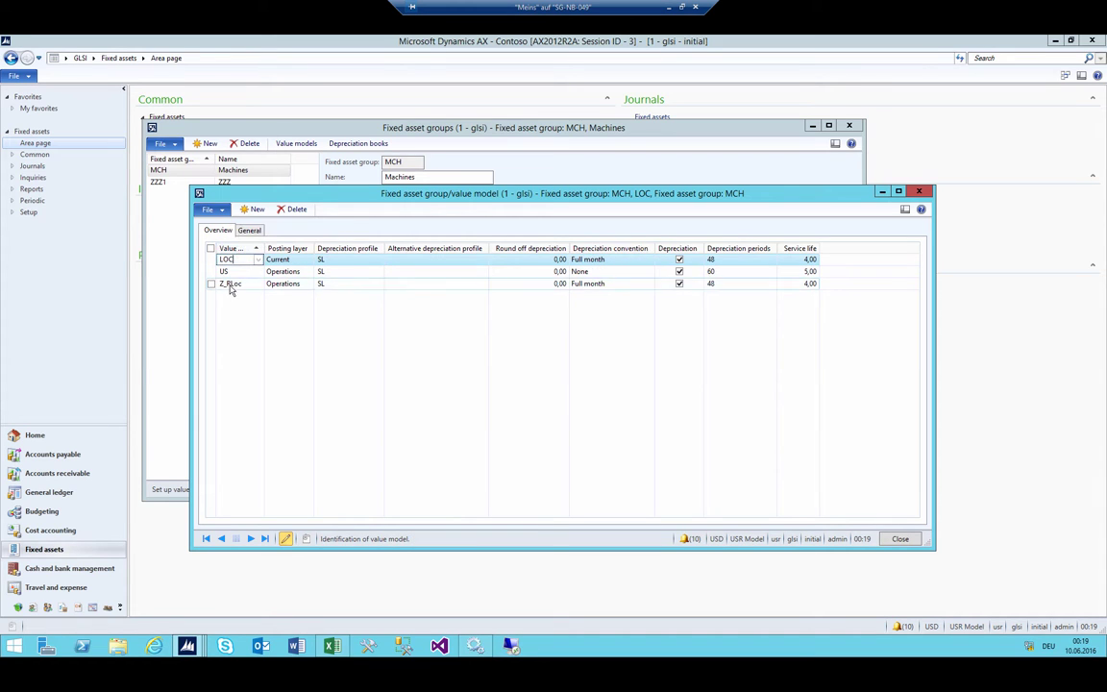
pyautogui.keyDown('ctrl'); pyautogui.click(230, 286); pyautogui.keyUp('ctrl')
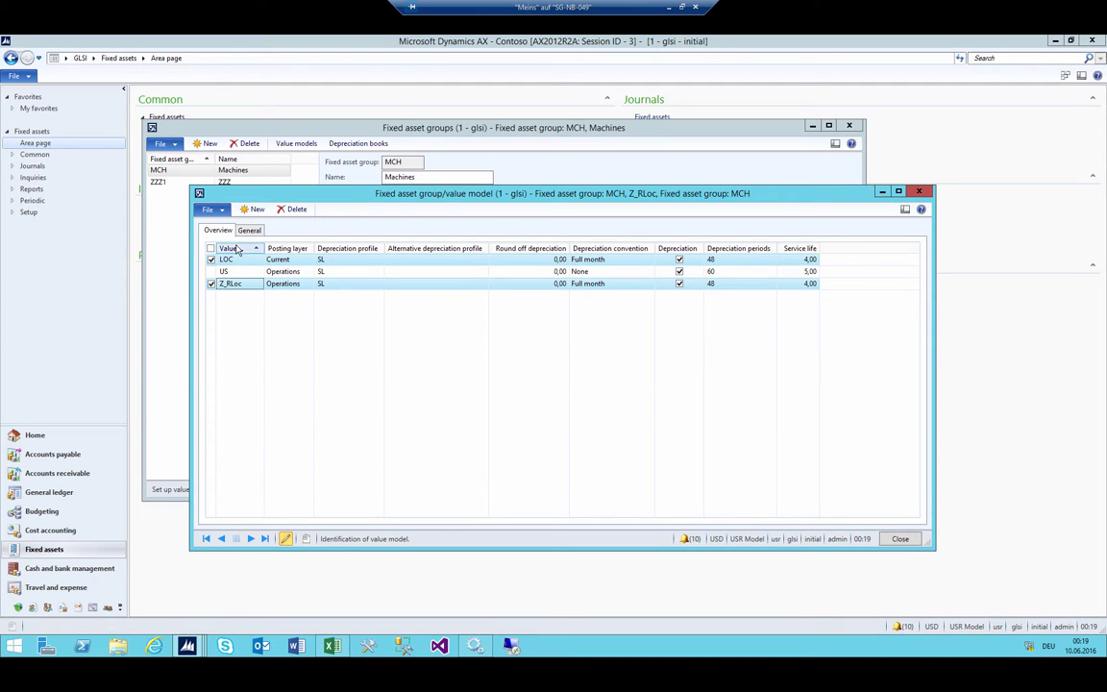
pyautogui.click(247, 286)
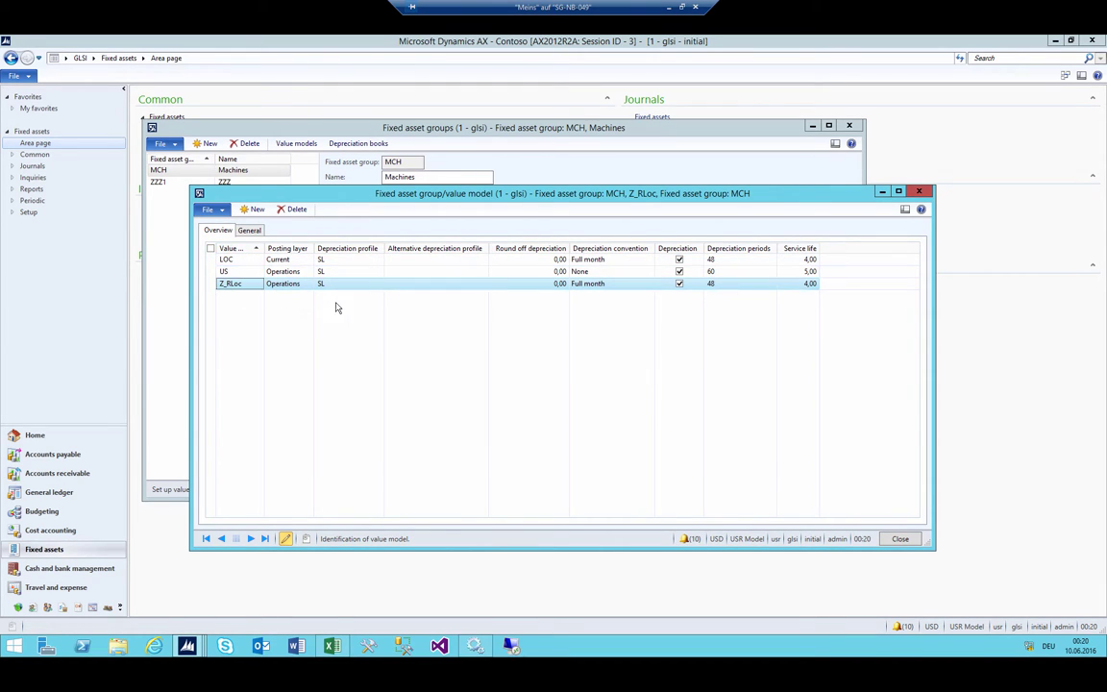
# Step: Change the depreciation periods of the Z_RLoc line in the MCH group to 984568
pyautogui.click(716, 284)
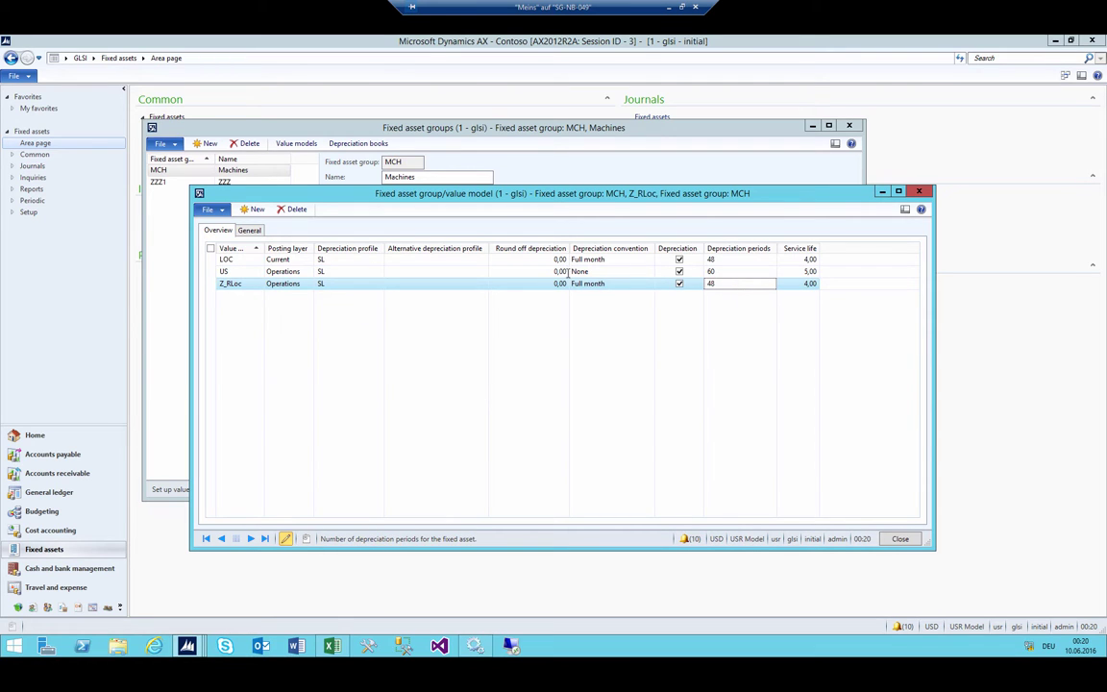
pyautogui.hotkey('ctrl', 'a')
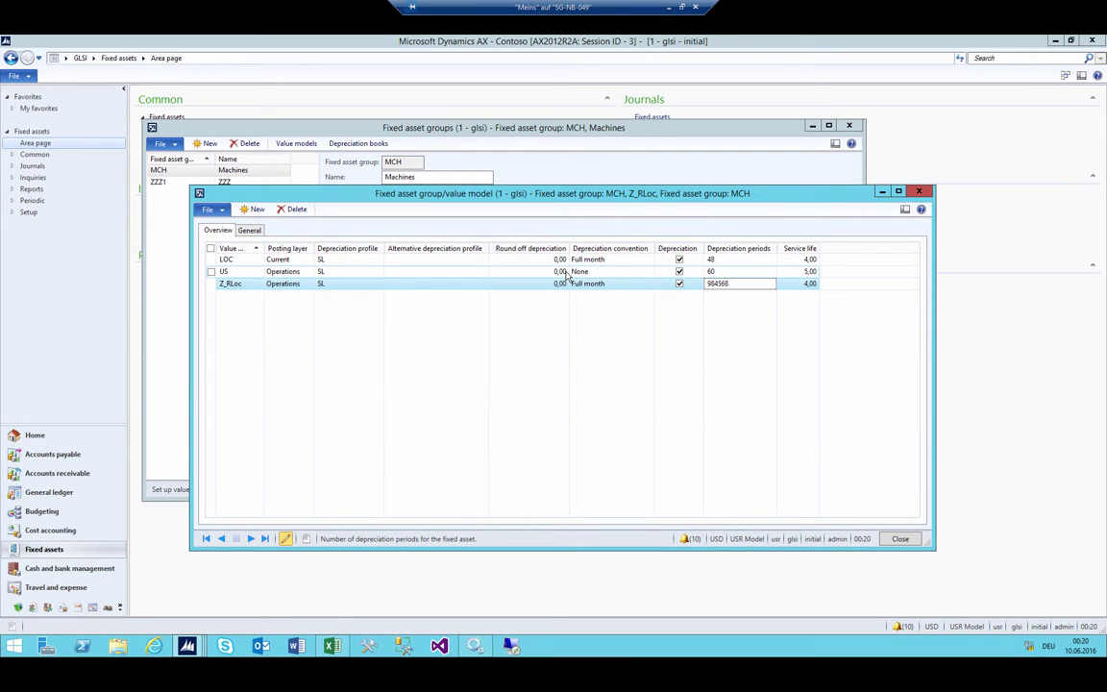
pyautogui.press('Up')
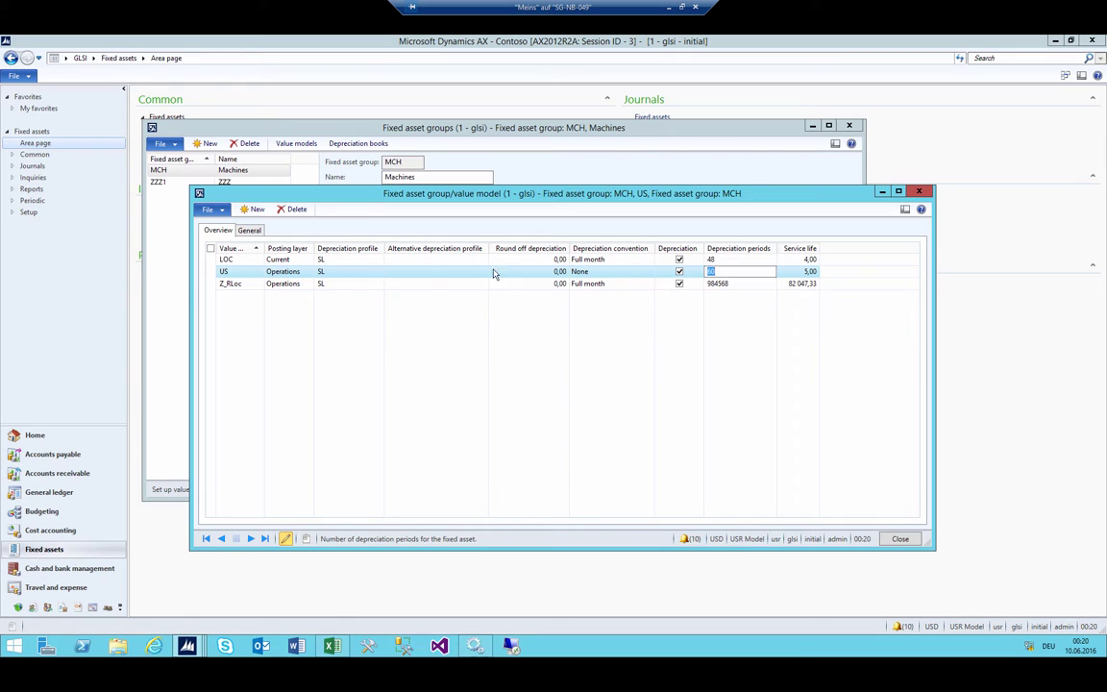
# Step: Compare the settings of the LOC, US and Z_RLoc lines, and close the fixed asset group setup
pyautogui.click(279, 284)
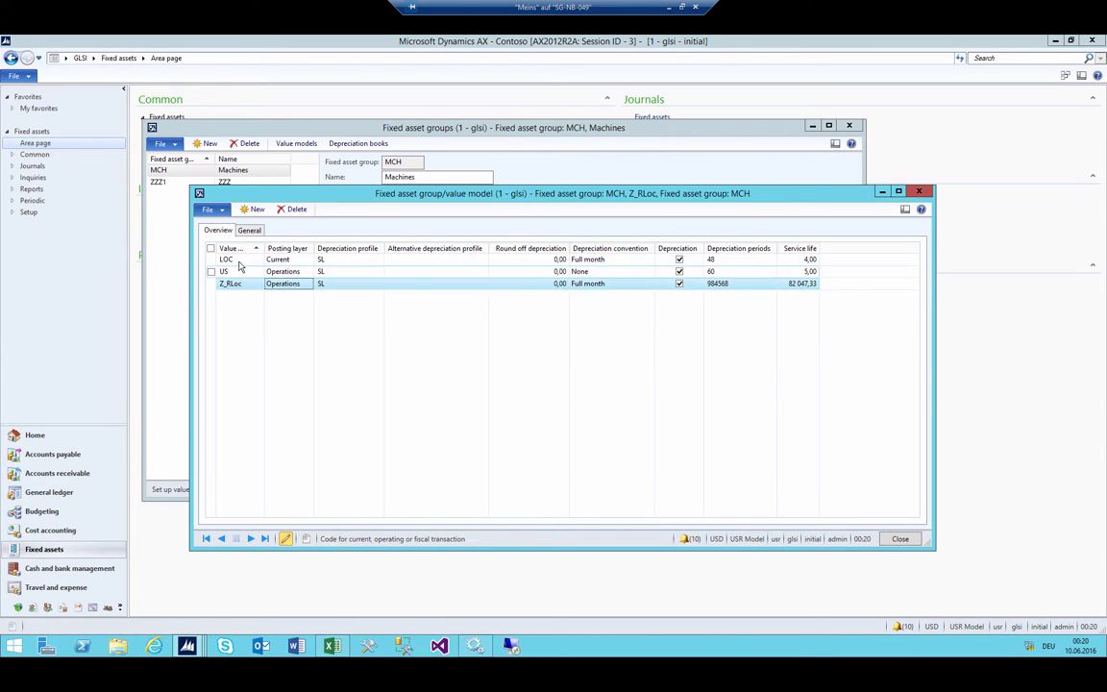
pyautogui.keyDown('ctrl'); pyautogui.click(283, 261); pyautogui.keyUp('ctrl')
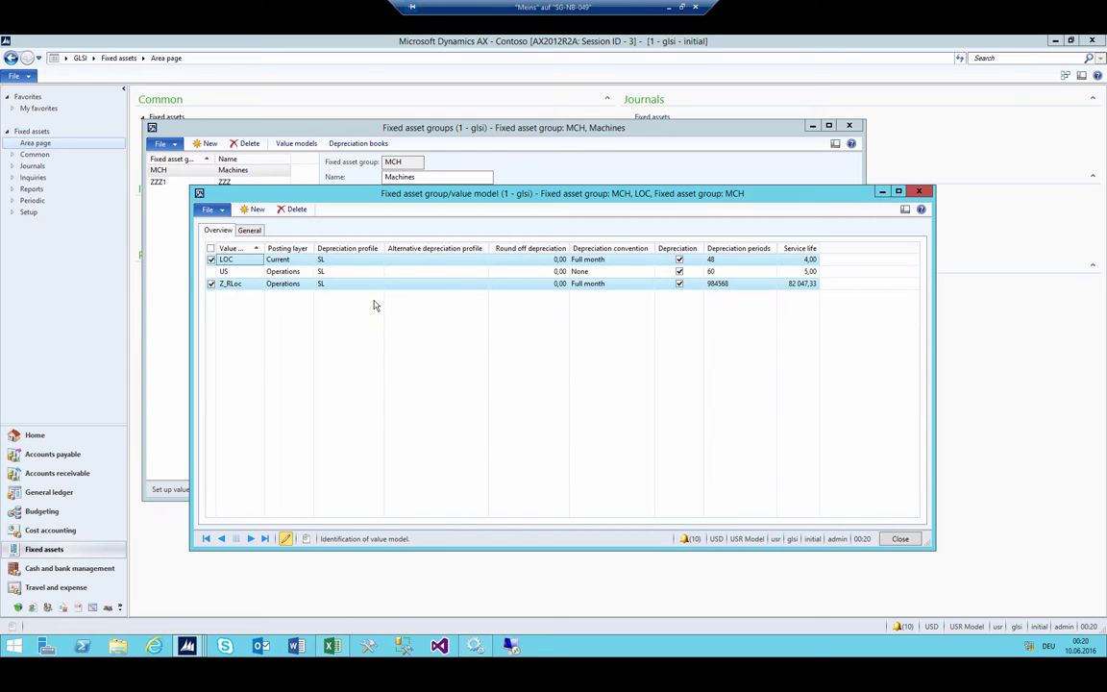
pyautogui.click(239, 262)
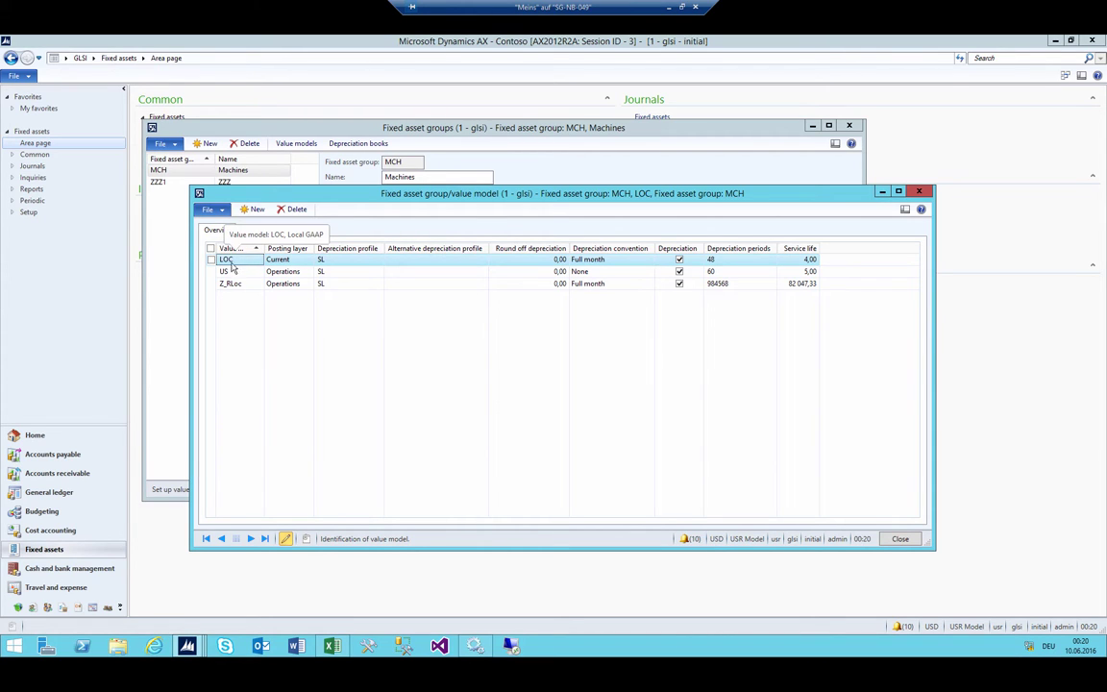
pyautogui.click(230, 284)
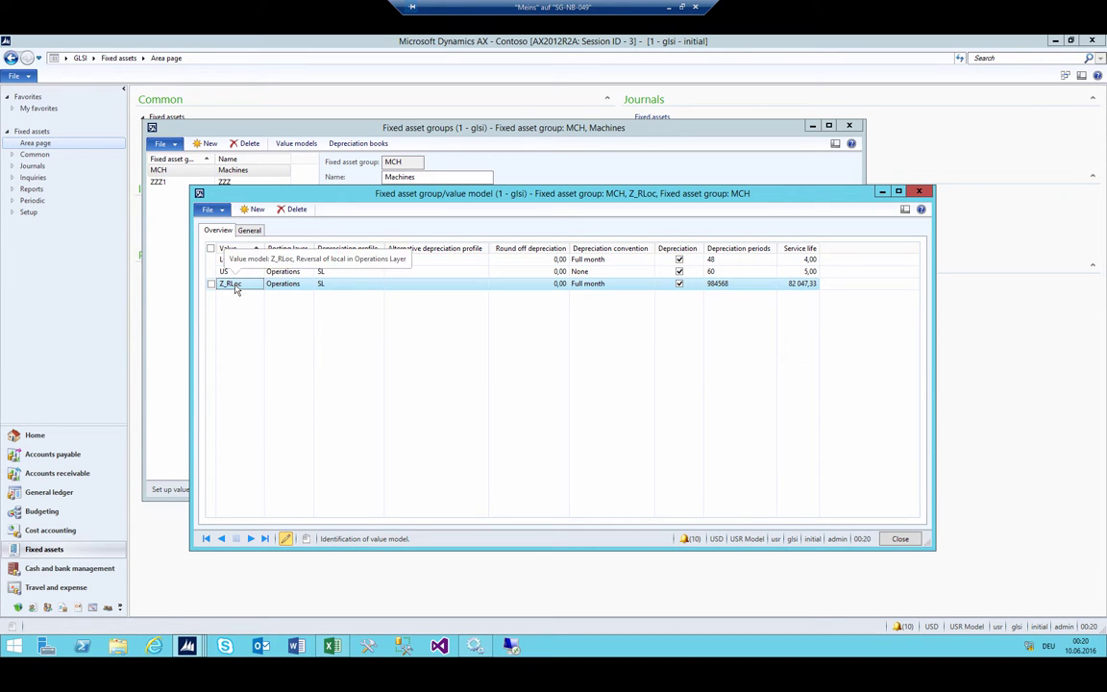
pyautogui.click(221, 263)
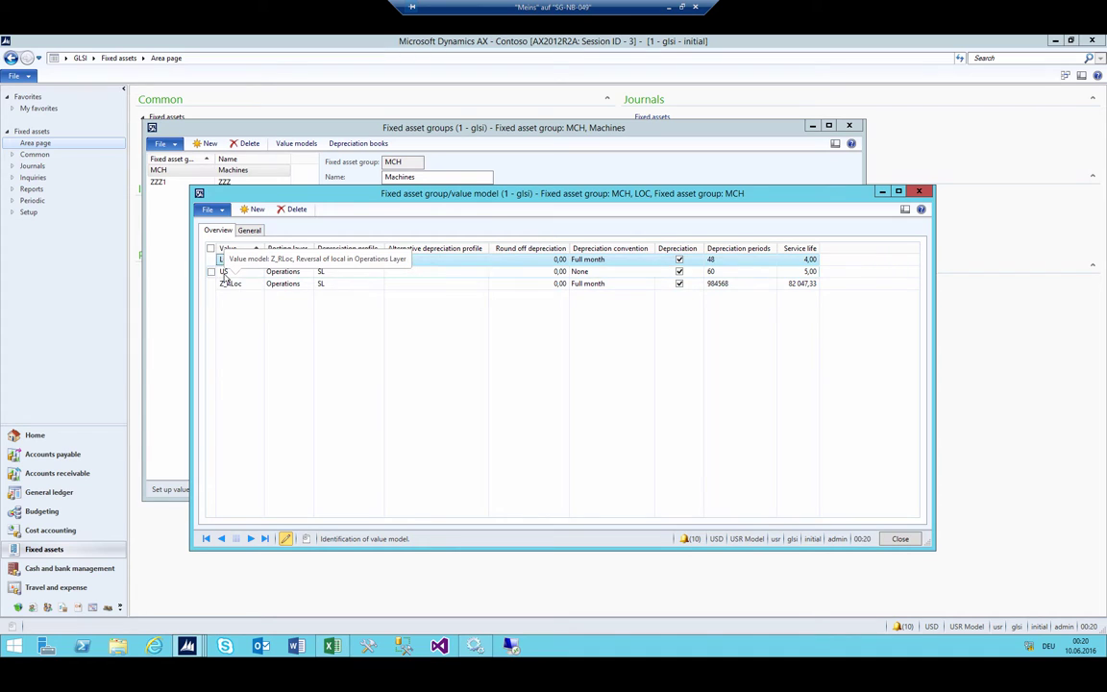
pyautogui.click(231, 283)
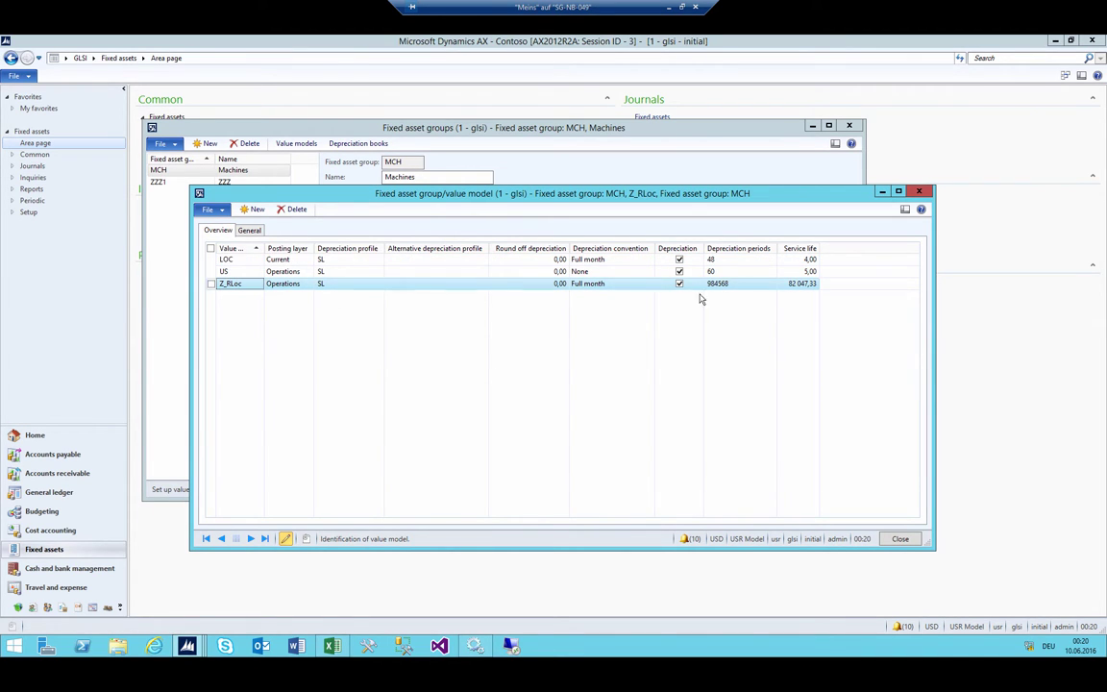
pyautogui.click(349, 271)
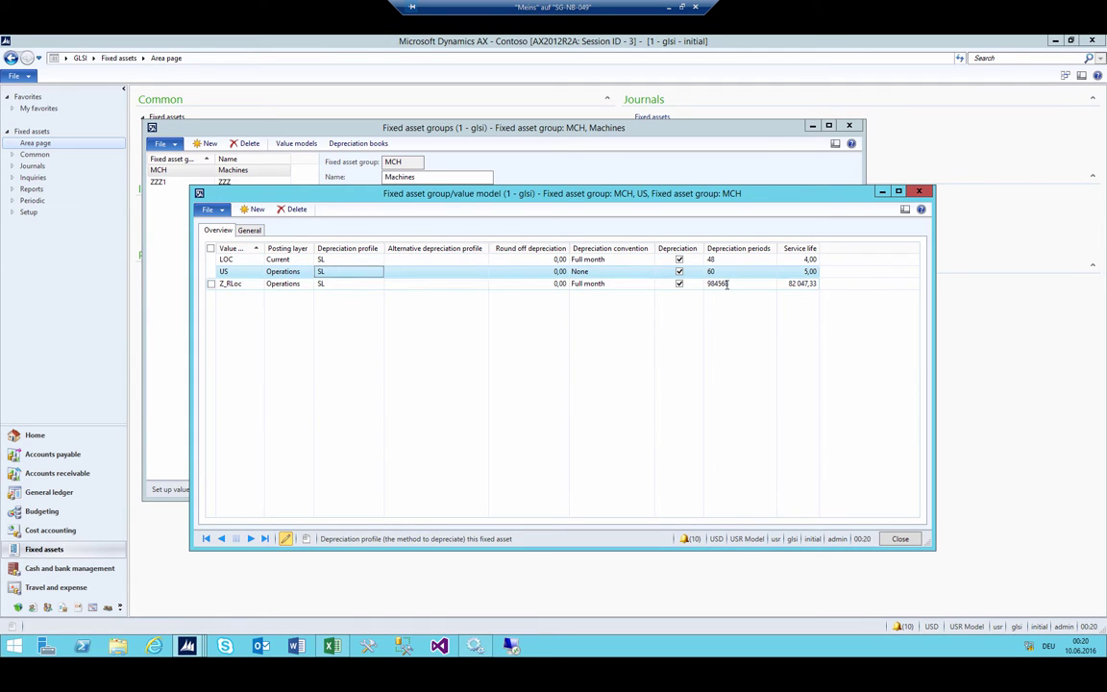
pyautogui.press('Up')
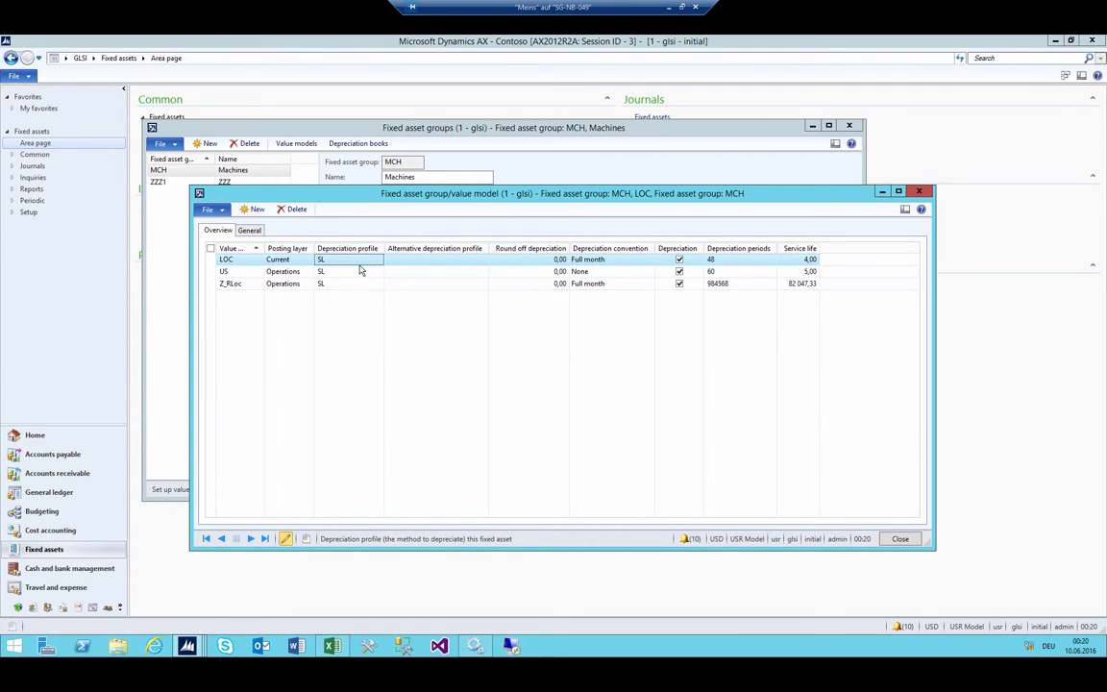
pyautogui.press('Escape')
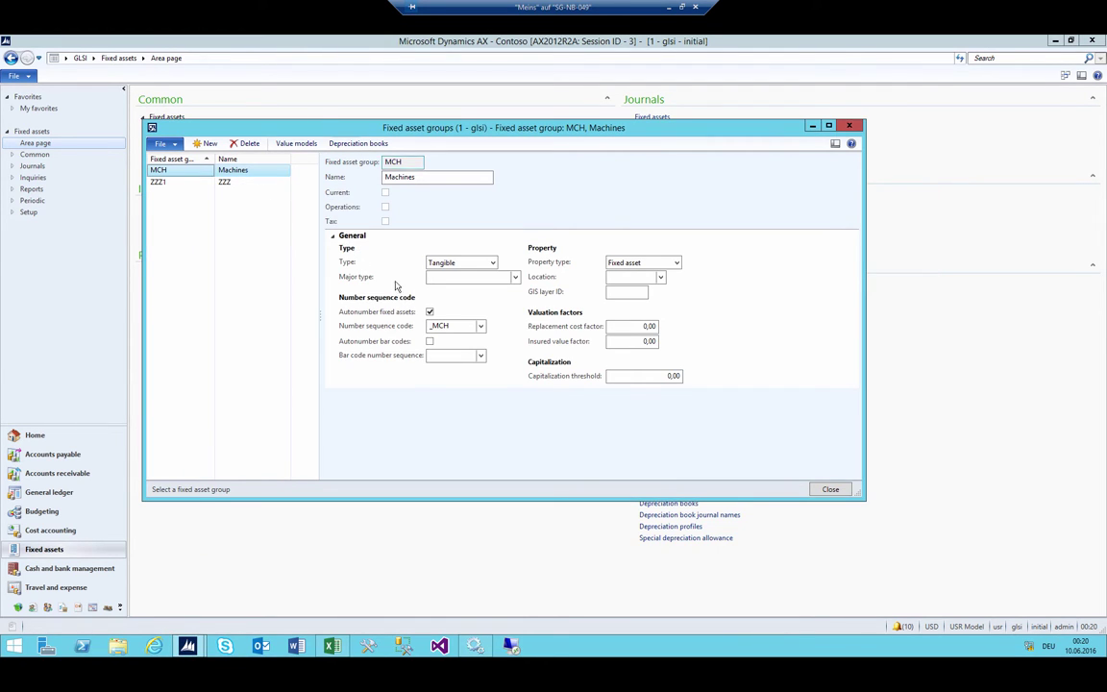
pyautogui.press('Escape')
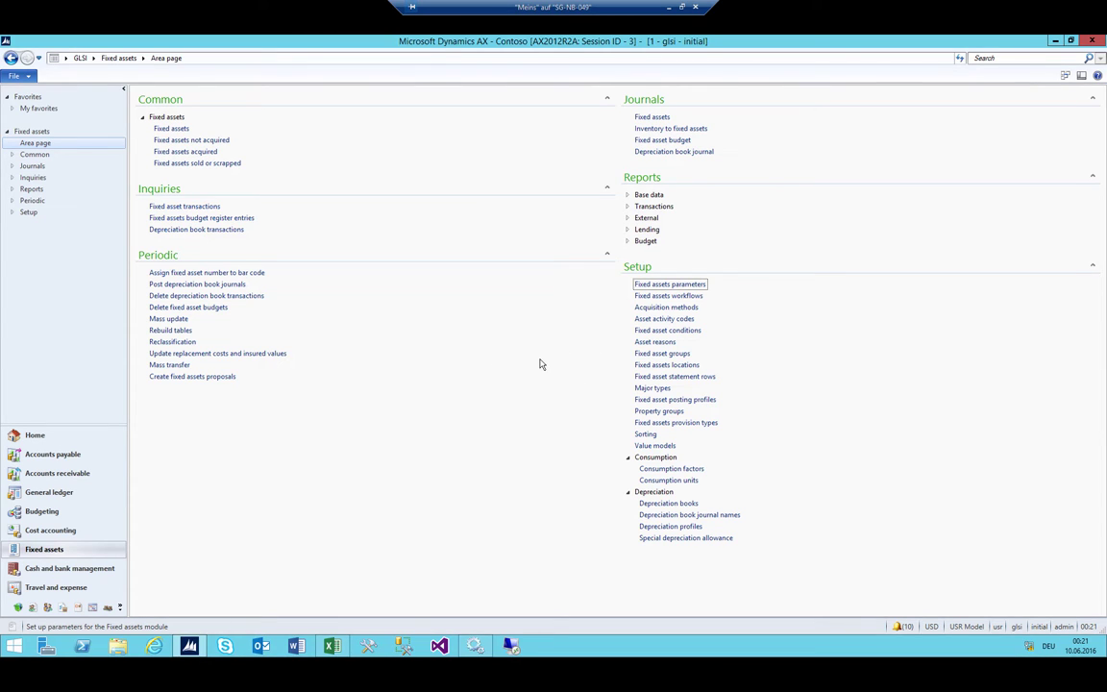
# Step: Create a new fixed asset in group MCH with the name My first Machine
pyautogui.click(174, 128)
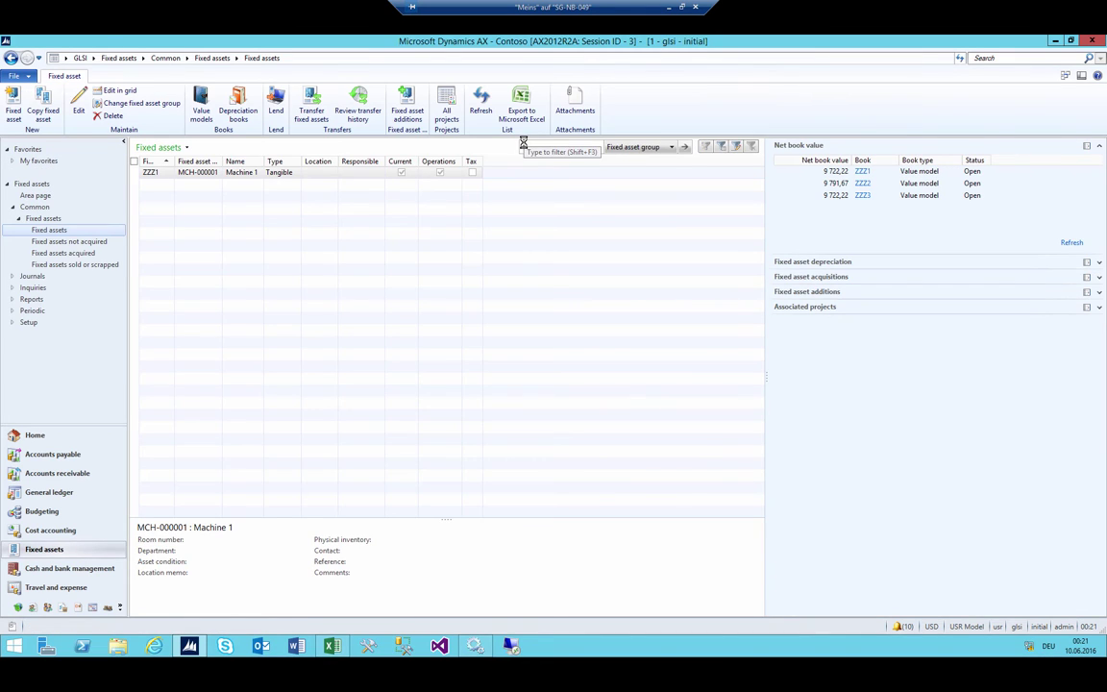
pyautogui.click(197, 172)
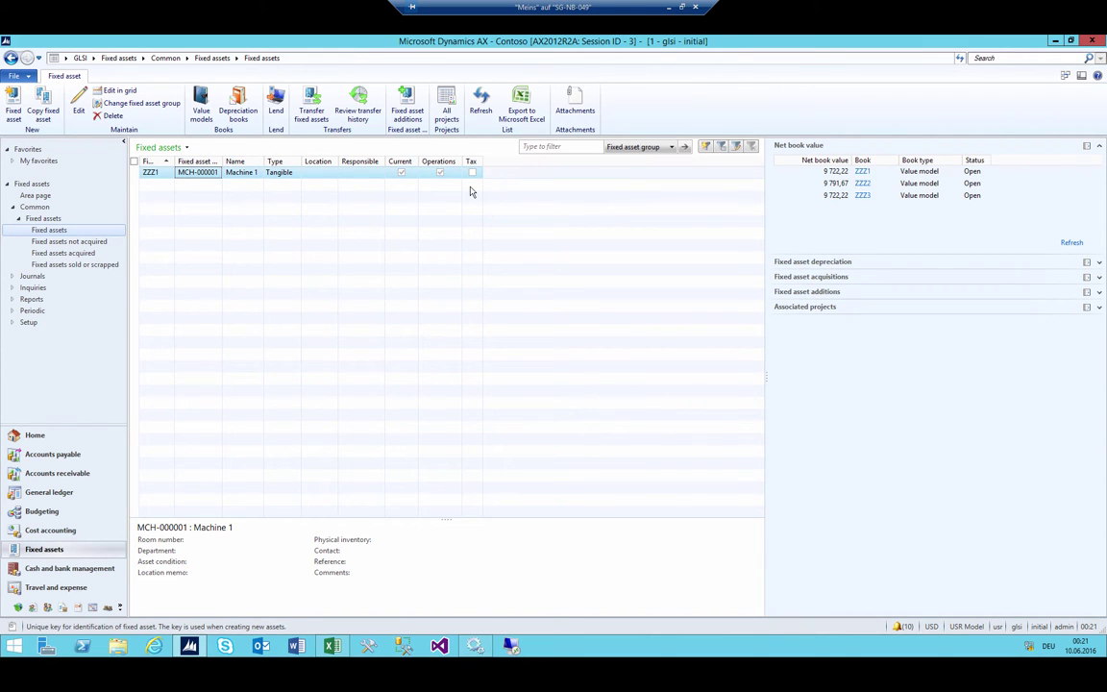
pyautogui.click(15, 105)
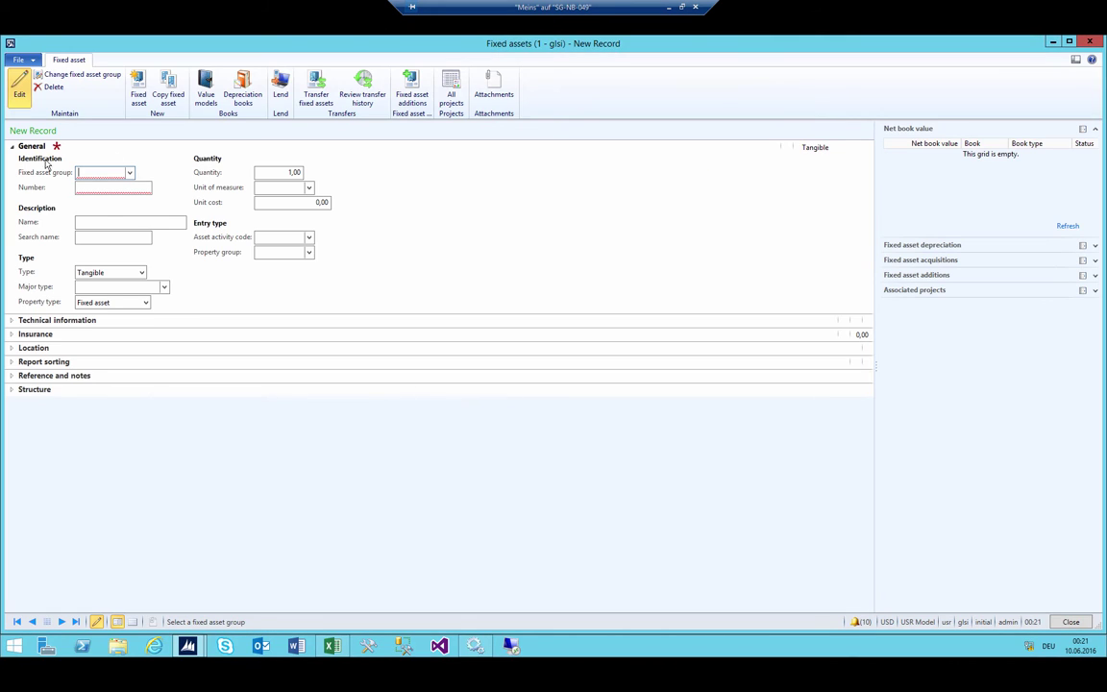
pyautogui.click(129, 172)
pyautogui.click(103, 204)
pyautogui.press('Tab')
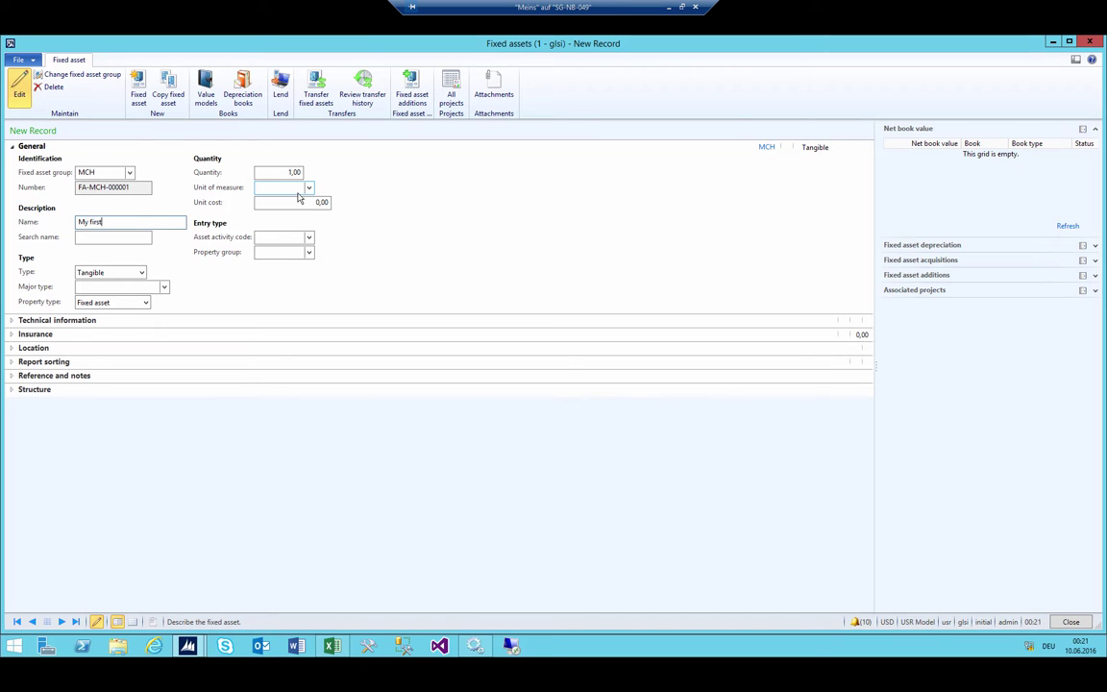
pyautogui.write('My first Machine')
pyautogui.press('Tab')
pyautogui.press('Tab')
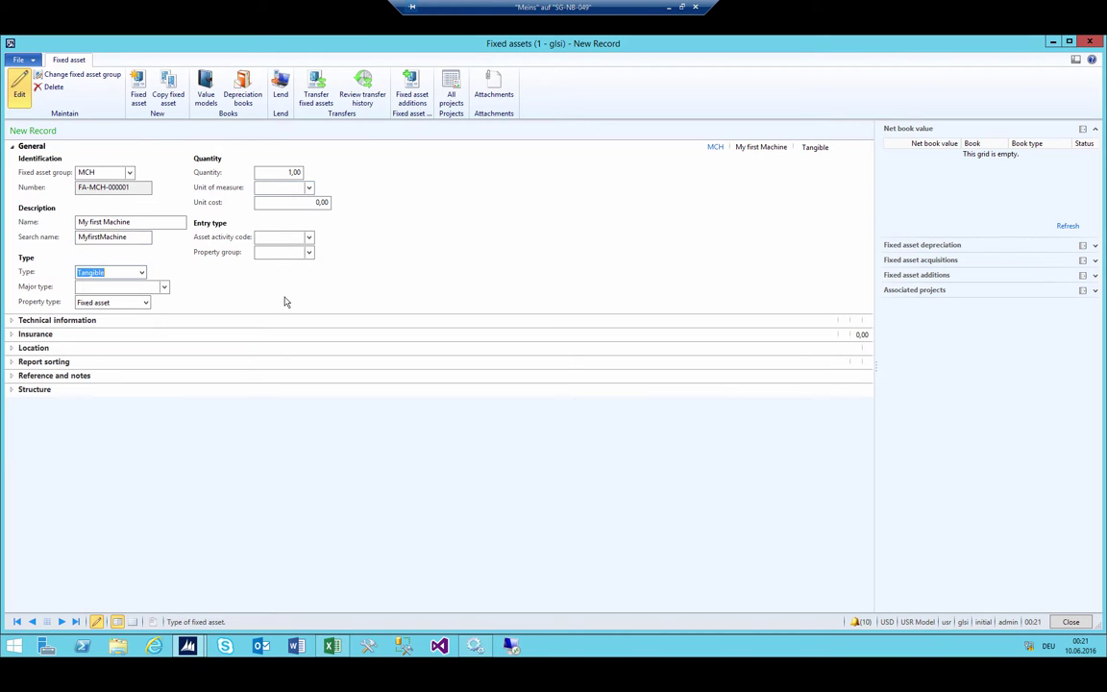
# Step: Review the technical information and location details available for the new asset
pyautogui.click(19, 322)
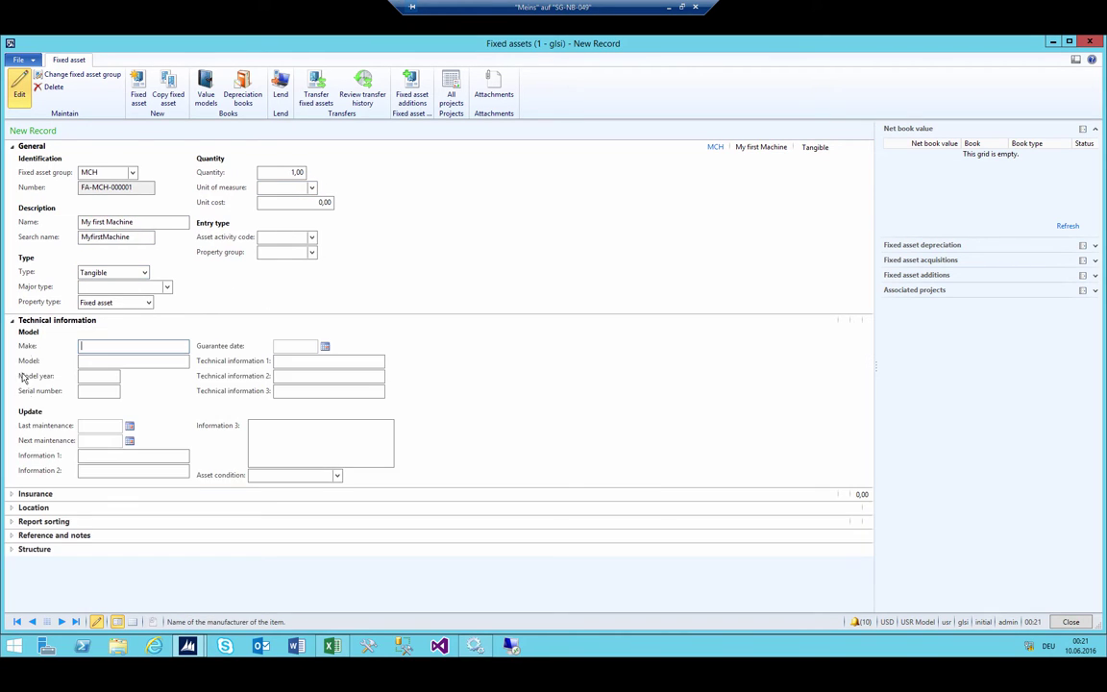
pyautogui.click(33, 506)
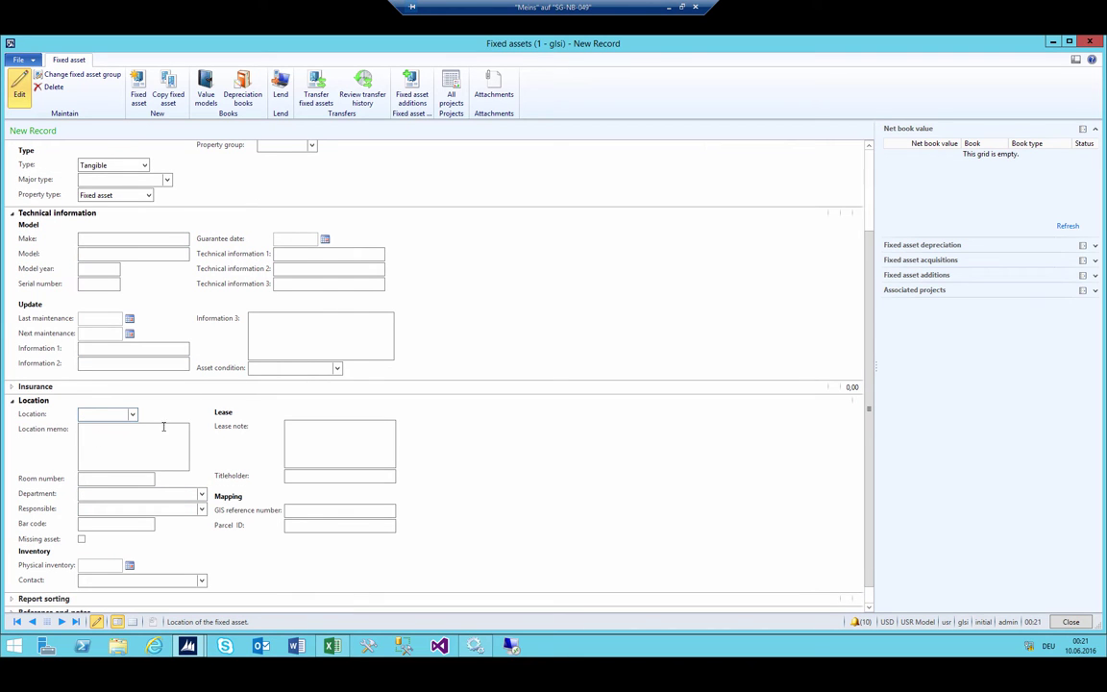
pyautogui.click(132, 416)
pyautogui.press('Escape')
pyautogui.click(33, 400)
pyautogui.click(20, 321)
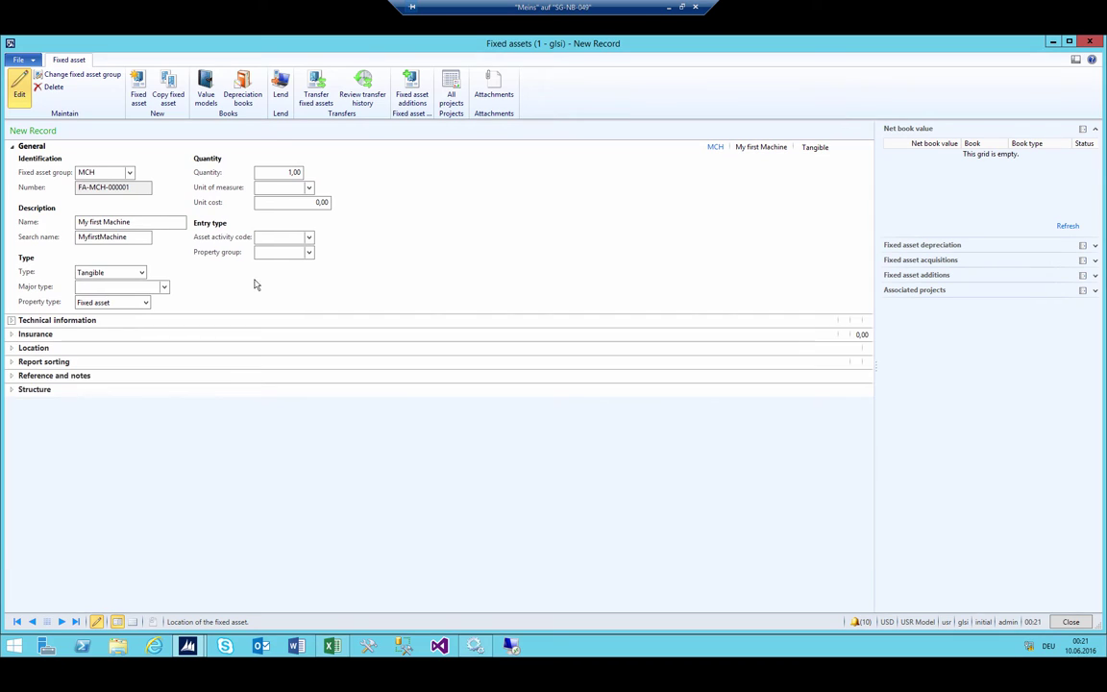
# Step: Save the new asset and set the default CostCenter dimension of its LOC value model to 095 (GLSI_ADM)
pyautogui.hotkey('ctrl', 's')
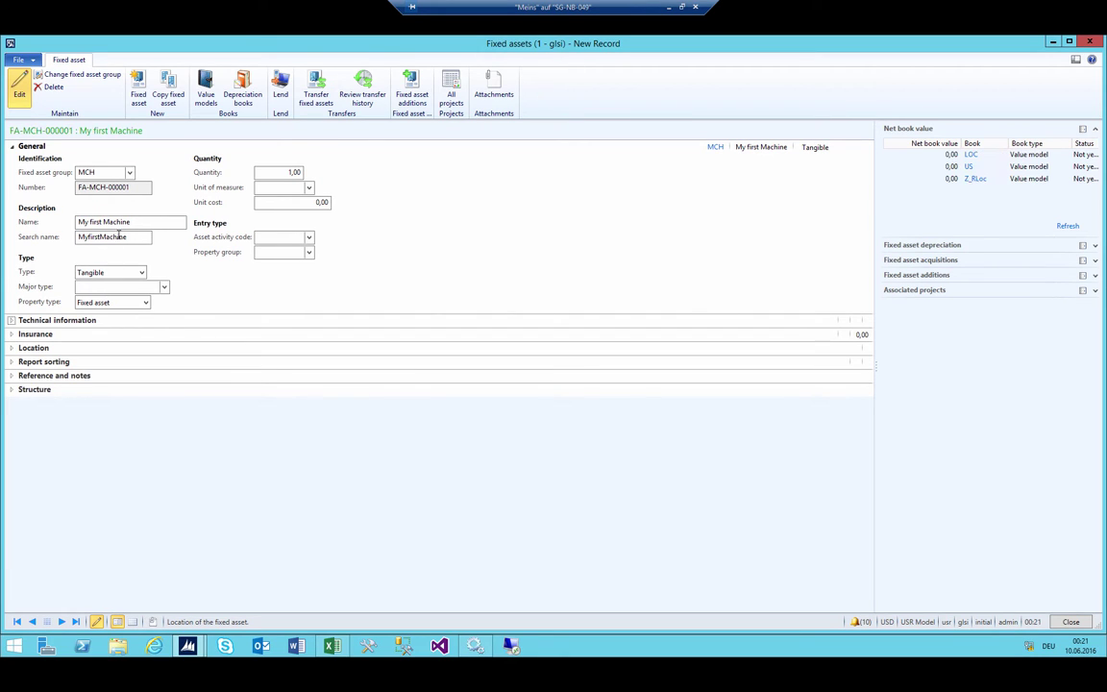
pyautogui.click(206, 88)
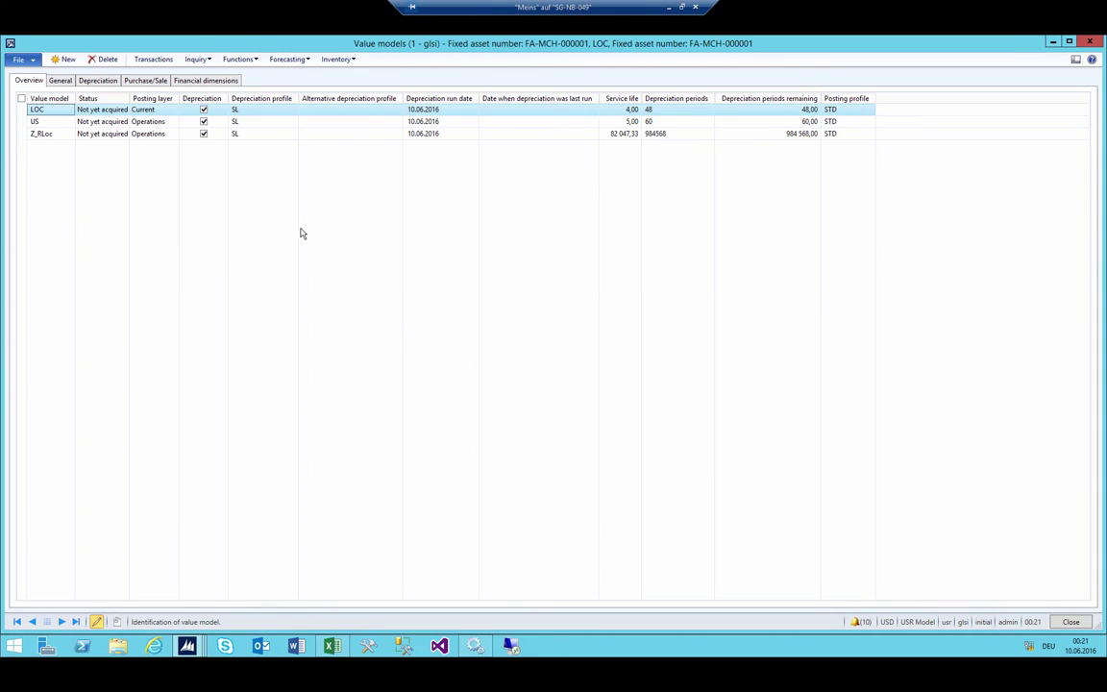
pyautogui.click(191, 82)
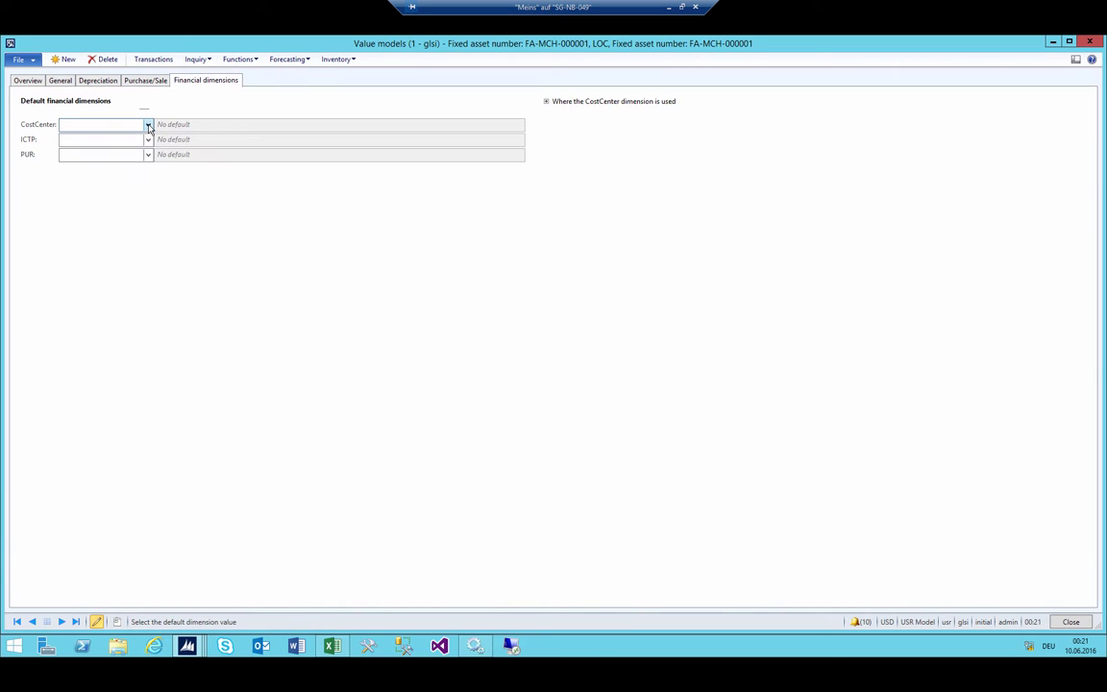
pyautogui.click(148, 124)
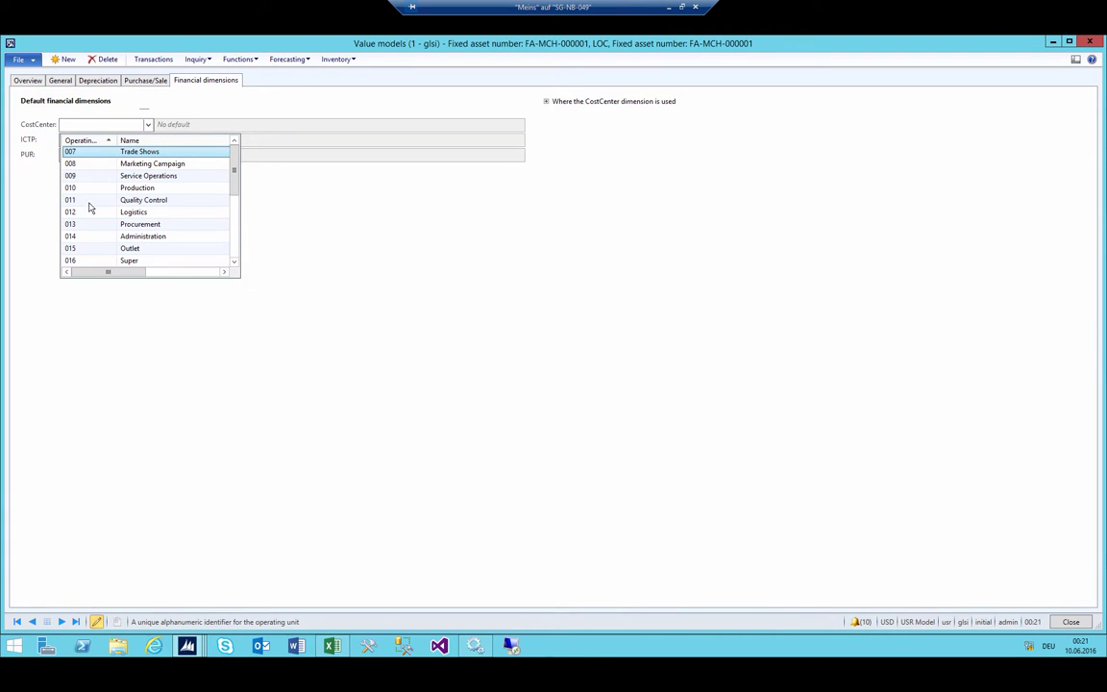
pyautogui.scroll(-5, 109, 239)
pyautogui.scroll(5, 96, 202)
pyautogui.scroll(-5, 101, 220)
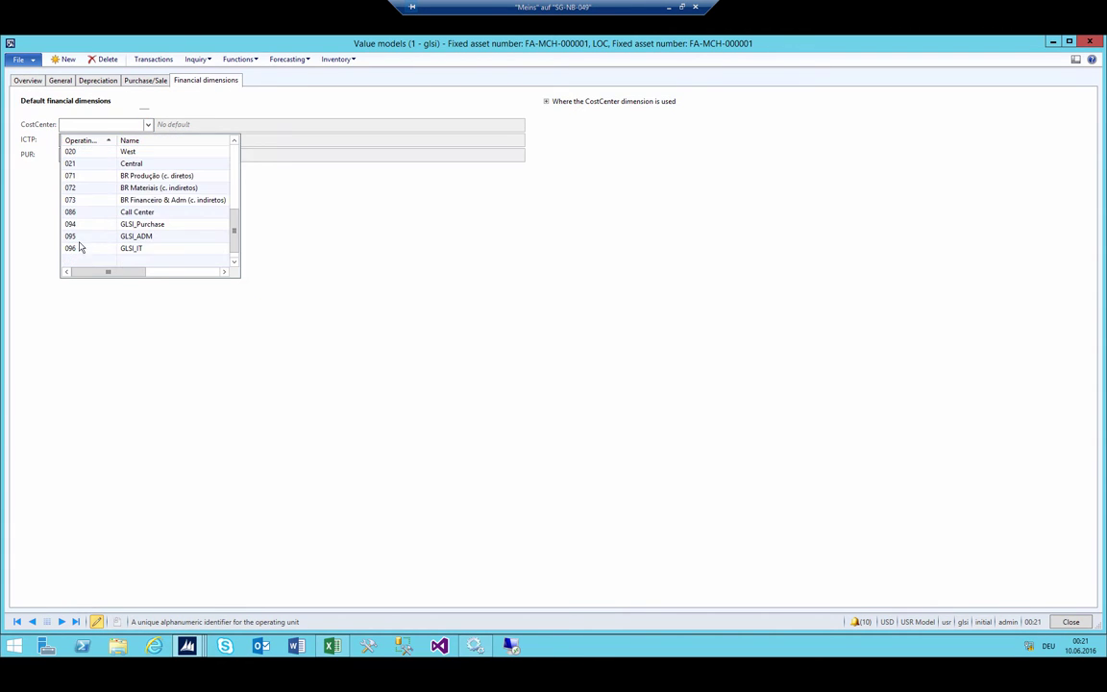
pyautogui.click(88, 236)
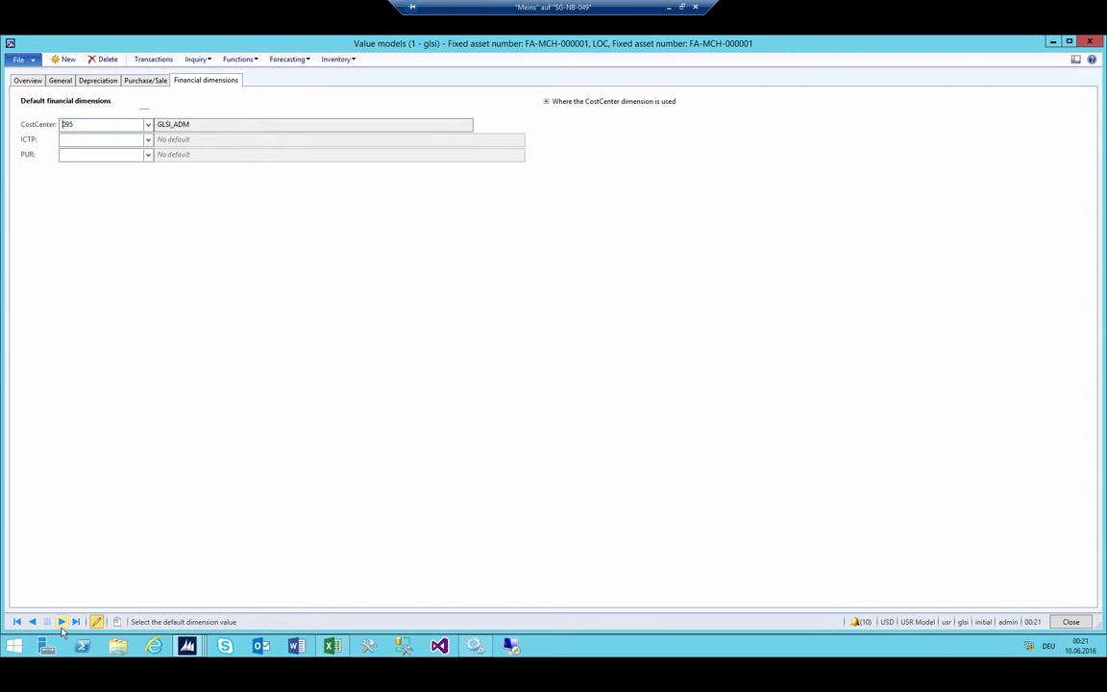
# Step: Set the default CostCenter dimension to 095 for the asset's US and Z_RLoc value models
pyautogui.click(61, 622)
pyautogui.click(122, 118)
pyautogui.write('095')
pyautogui.press('Tab')
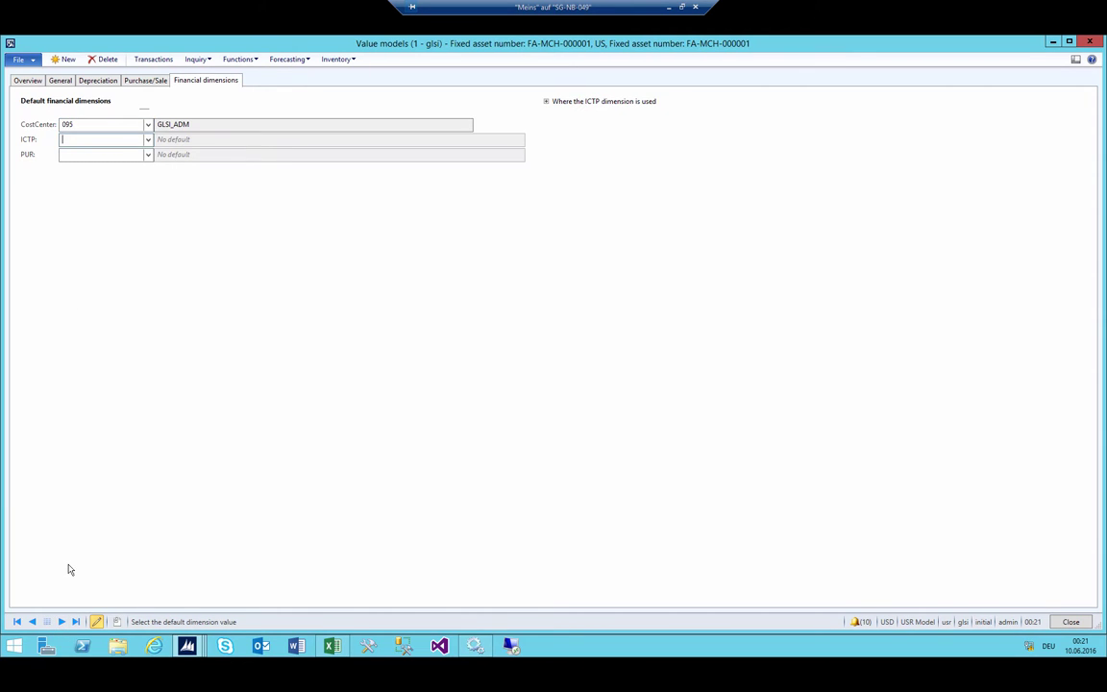
pyautogui.click(62, 623)
pyautogui.write('095')
pyautogui.press('Tab')
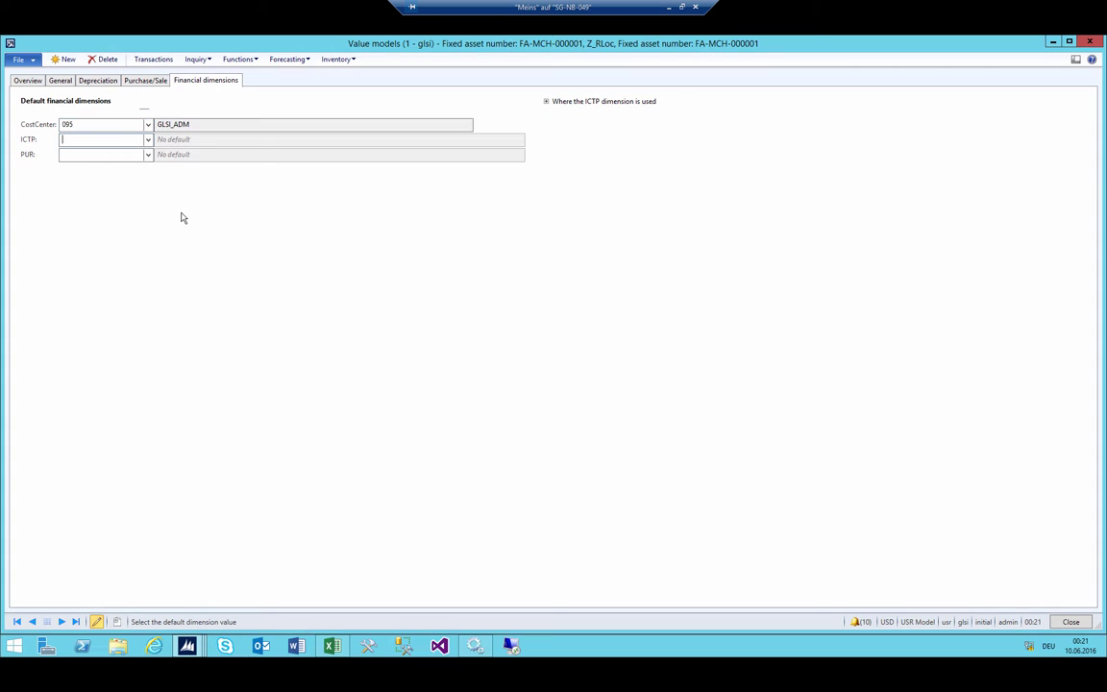
# Step: Compare the service life, depreciation periods and posting layers of the asset's value models, and close the asset forms
pyautogui.click(17, 80)
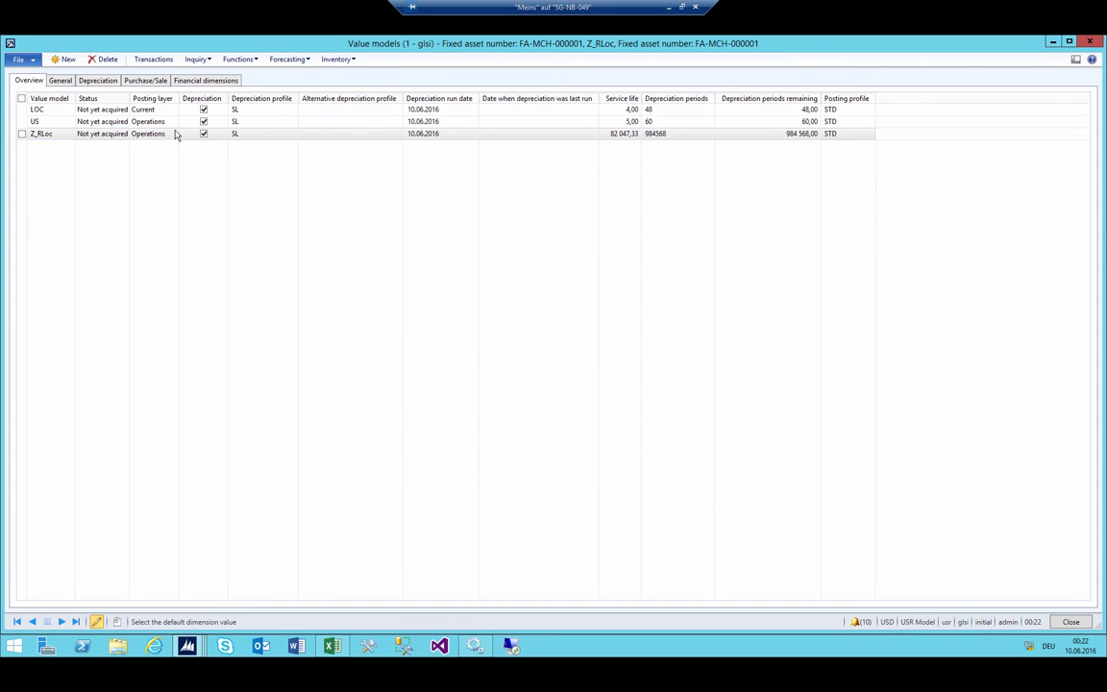
pyautogui.click(206, 80)
pyautogui.click(59, 80)
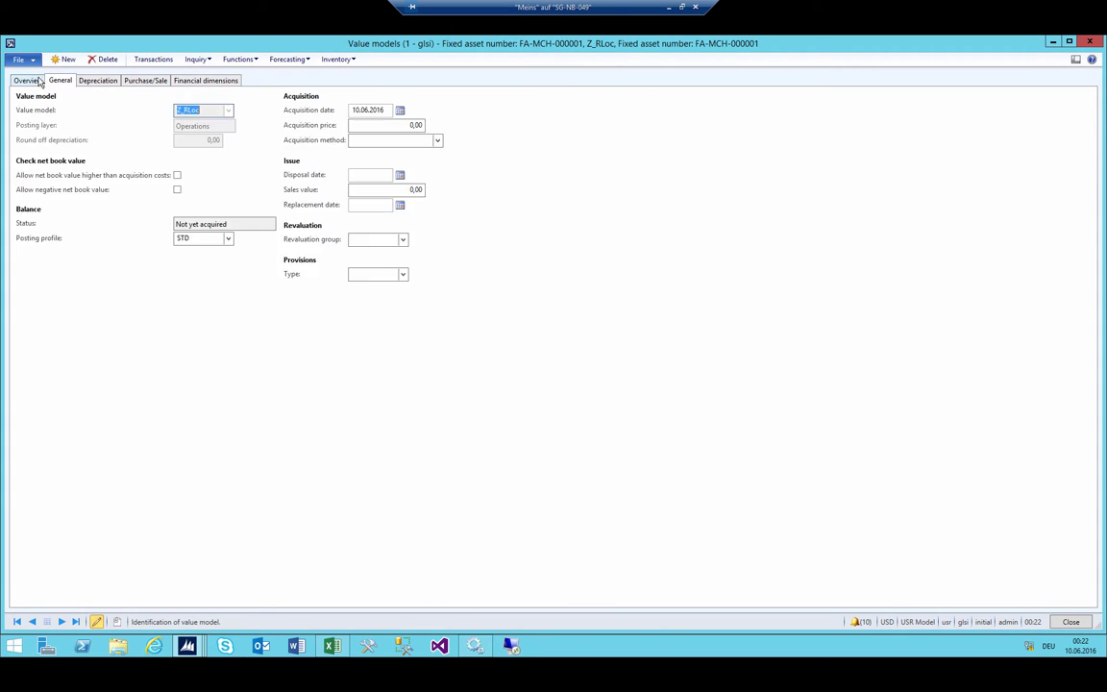
pyautogui.click(28, 80)
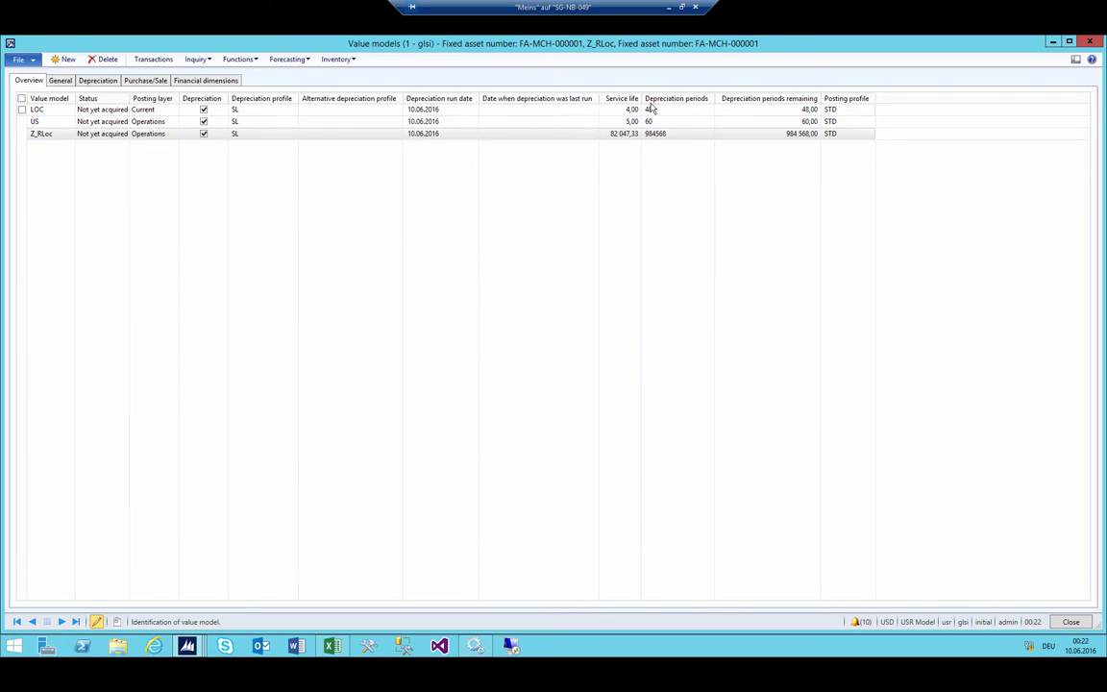
pyautogui.moveTo(642, 98); pyautogui.dragTo(650, 99)
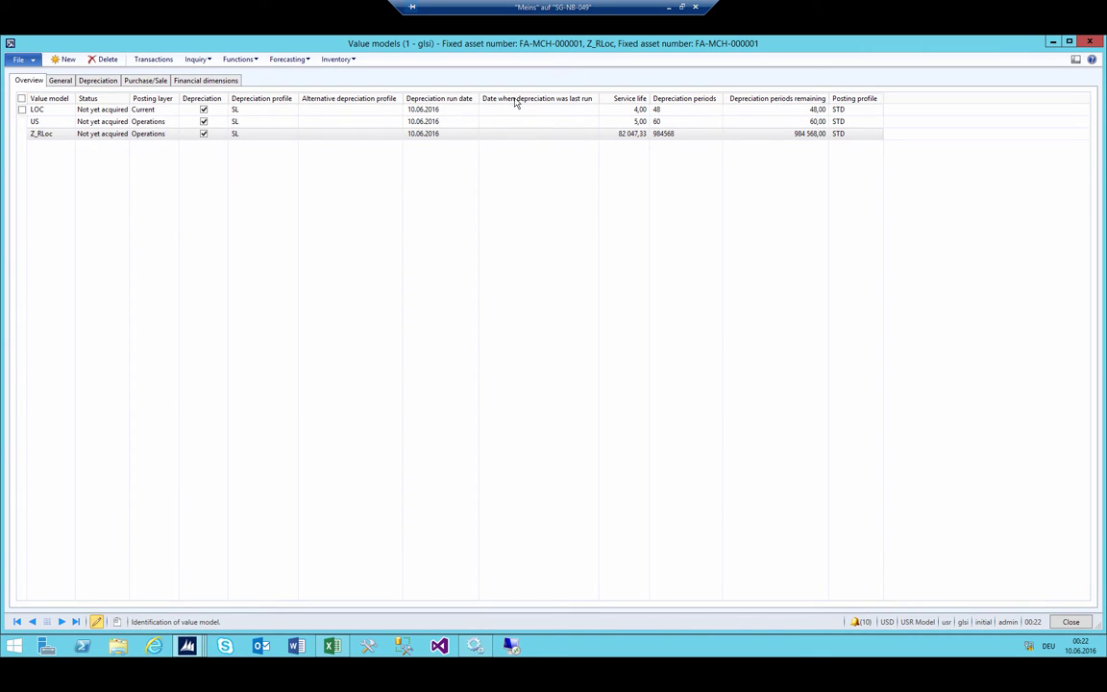
pyautogui.click(92, 120)
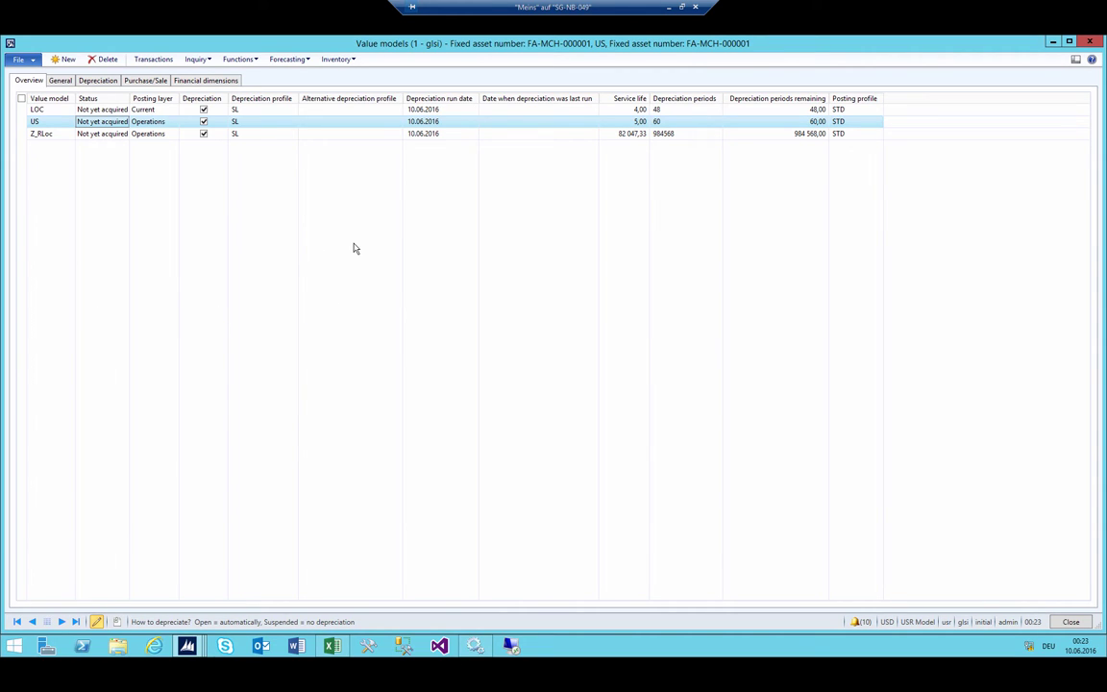
pyautogui.press('Escape')
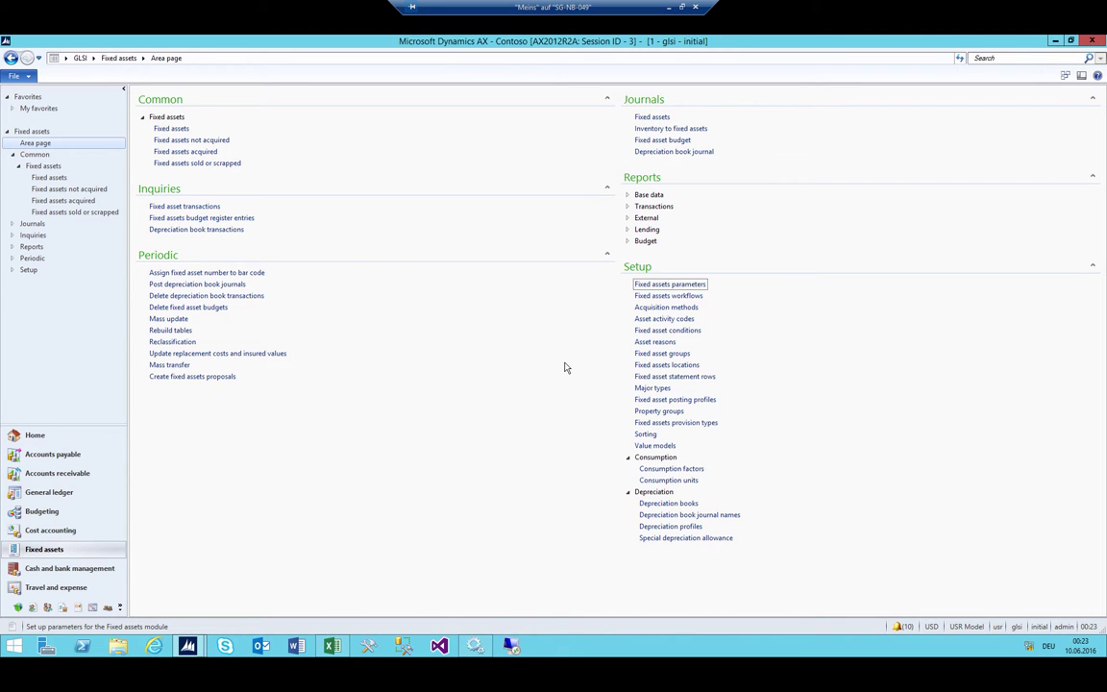
# Step: Open the fixed asset posting profiles, enlarge the window, and widen the value model column of the ledger accounts grid
pyautogui.click(676, 400)
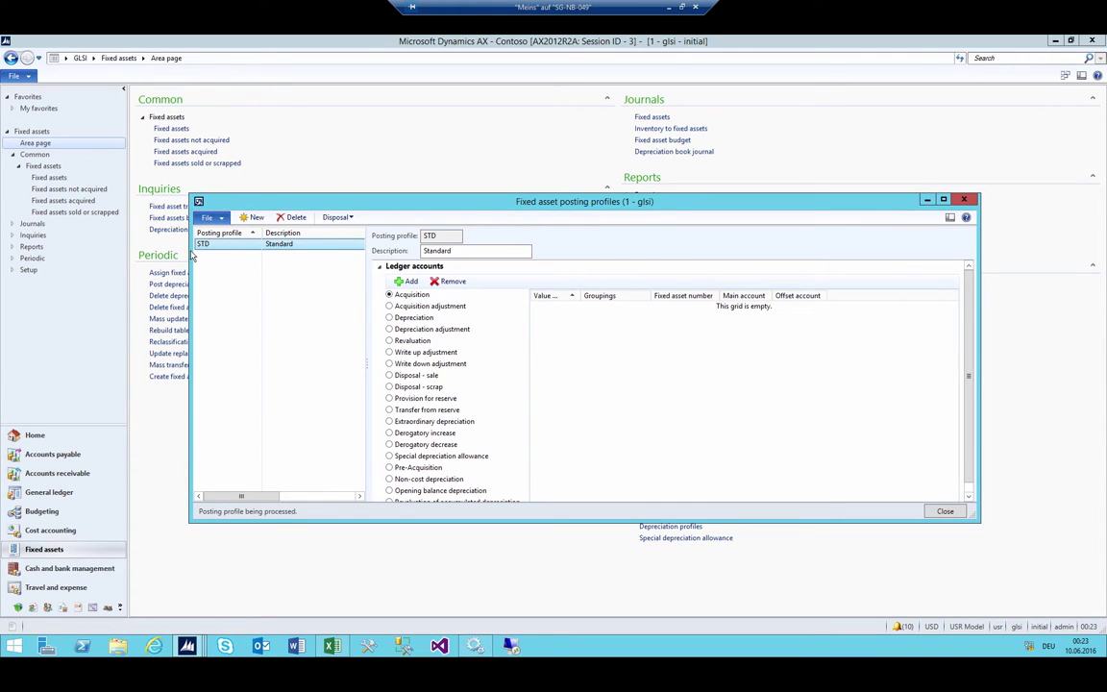
pyautogui.moveTo(571, 205); pyautogui.dragTo(463, 140)
pyautogui.click(530, 282)
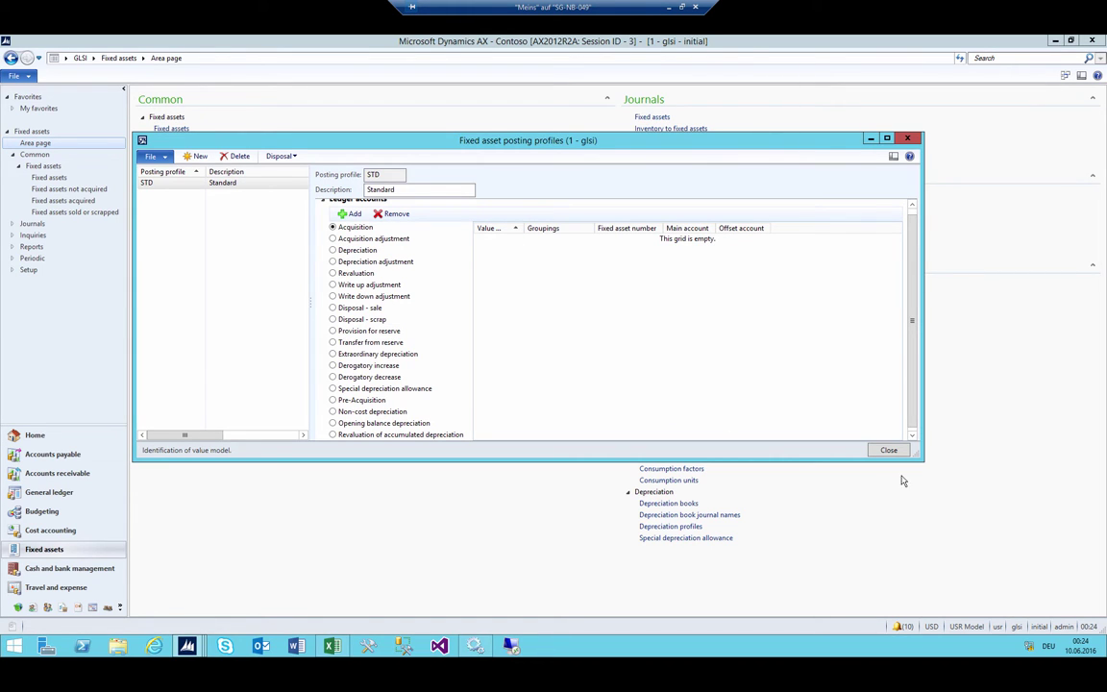
pyautogui.moveTo(923, 459); pyautogui.dragTo(933, 518)
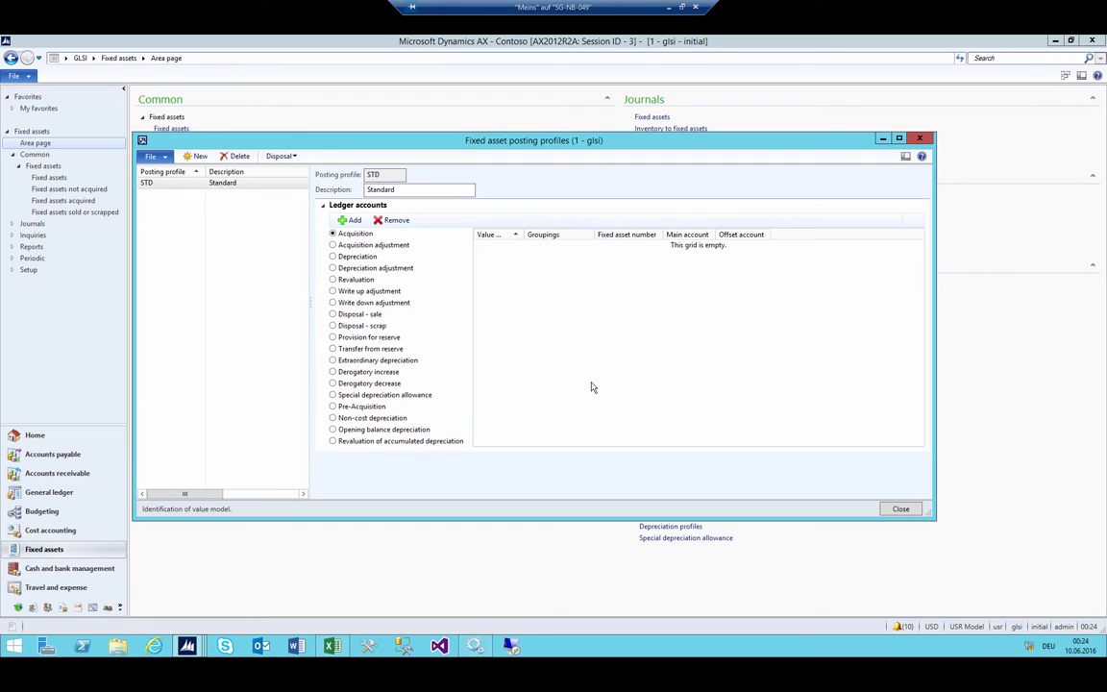
pyautogui.moveTo(525, 235); pyautogui.dragTo(539, 241)
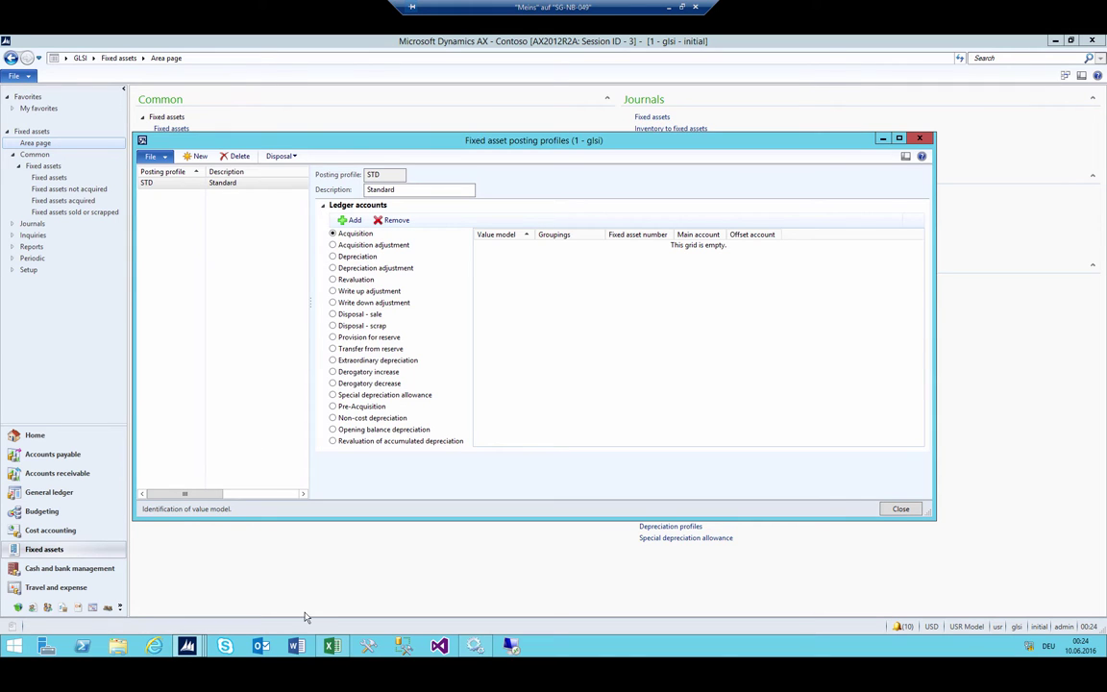
# Step: Switch to the Fixed Assets Excel workbook, check the fixed asset account headings of both layers, and return to Dynamics AX
pyautogui.click(327, 649)
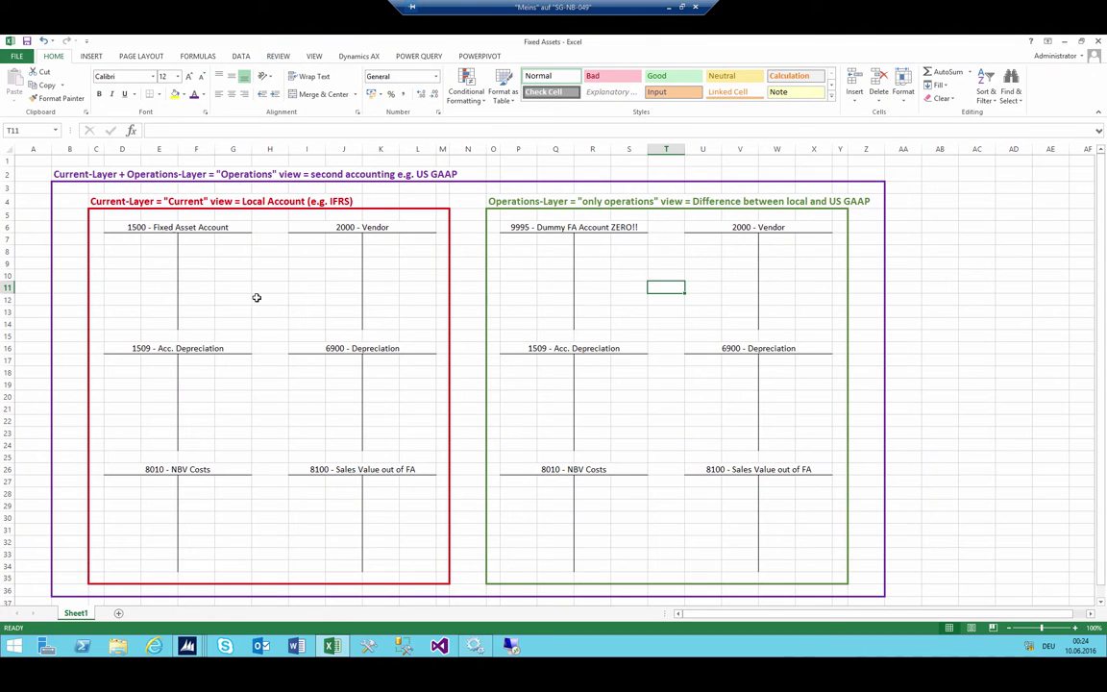
pyautogui.click(186, 228)
pyautogui.click(543, 228)
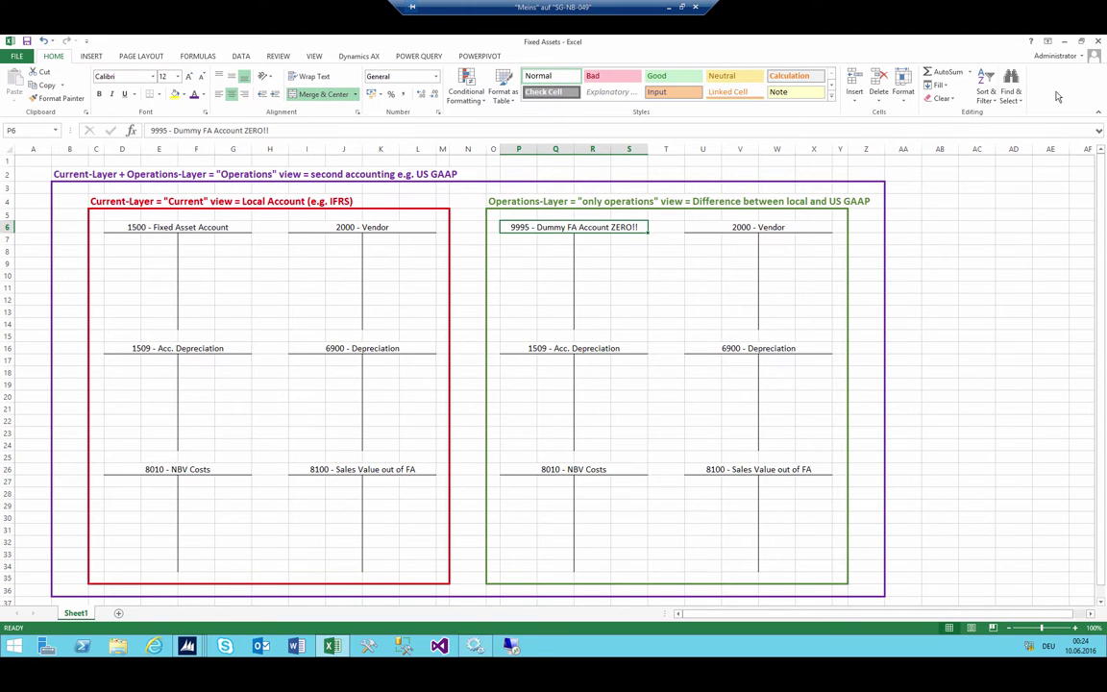
pyautogui.hotkey('alt', 'Tab')
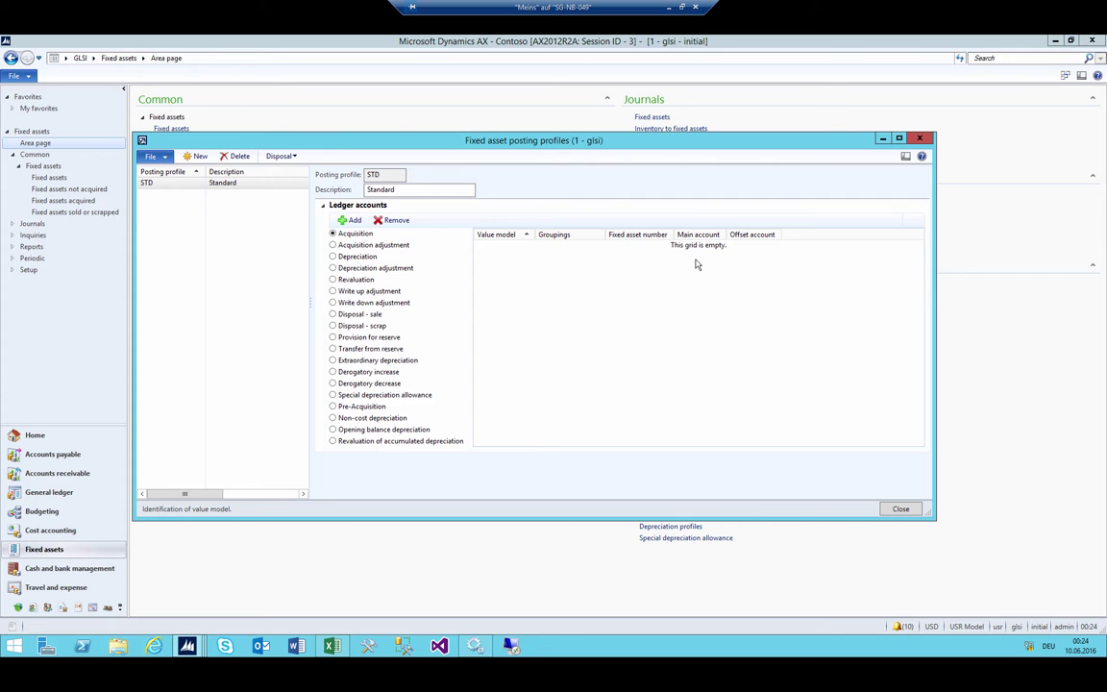
# Step: Add an acquisition ledger account line to the STD posting profile for value model LOC, grouping Group and asset group MCH
pyautogui.hotkey('ctrl', 'n')
pyautogui.write('LOC')
pyautogui.press('Tab')
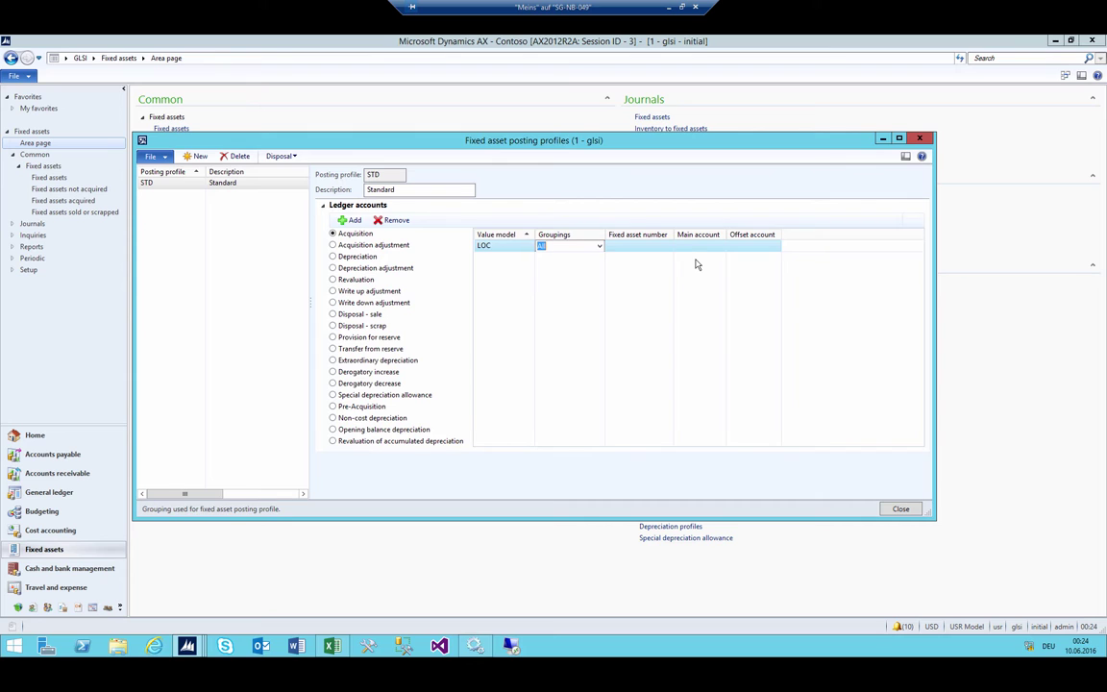
pyautogui.hotkey('alt', 'Down')
pyautogui.press('Up')
pyautogui.press('Tab')
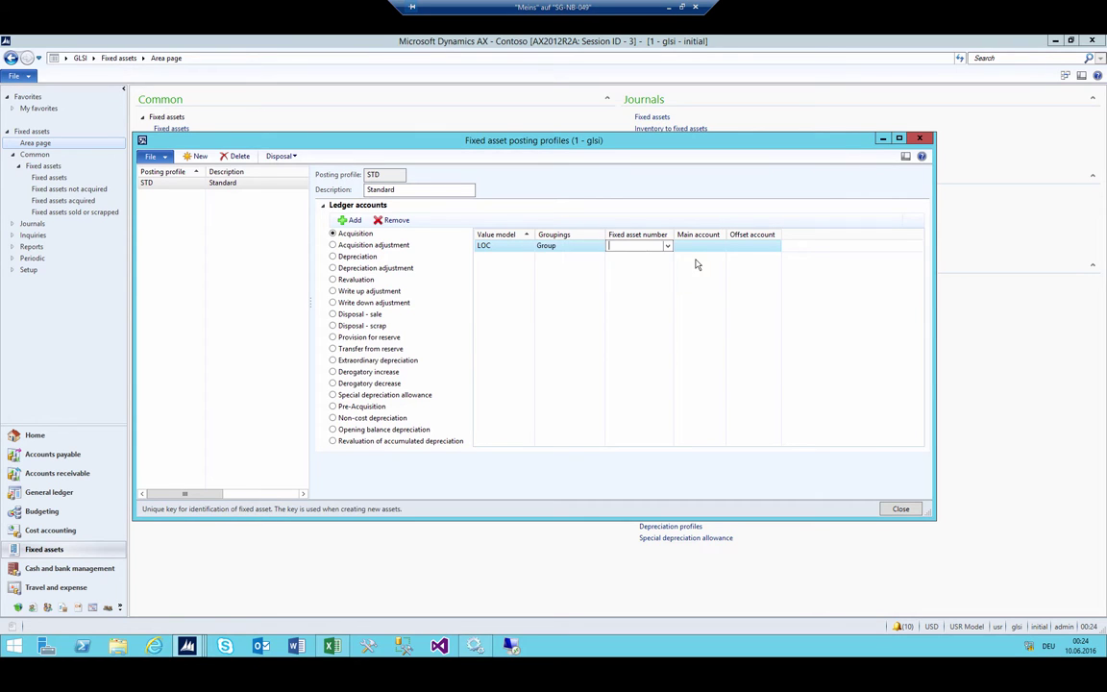
pyautogui.hotkey('alt', 'Down')
pyautogui.press('Down')
pyautogui.press('Tab')
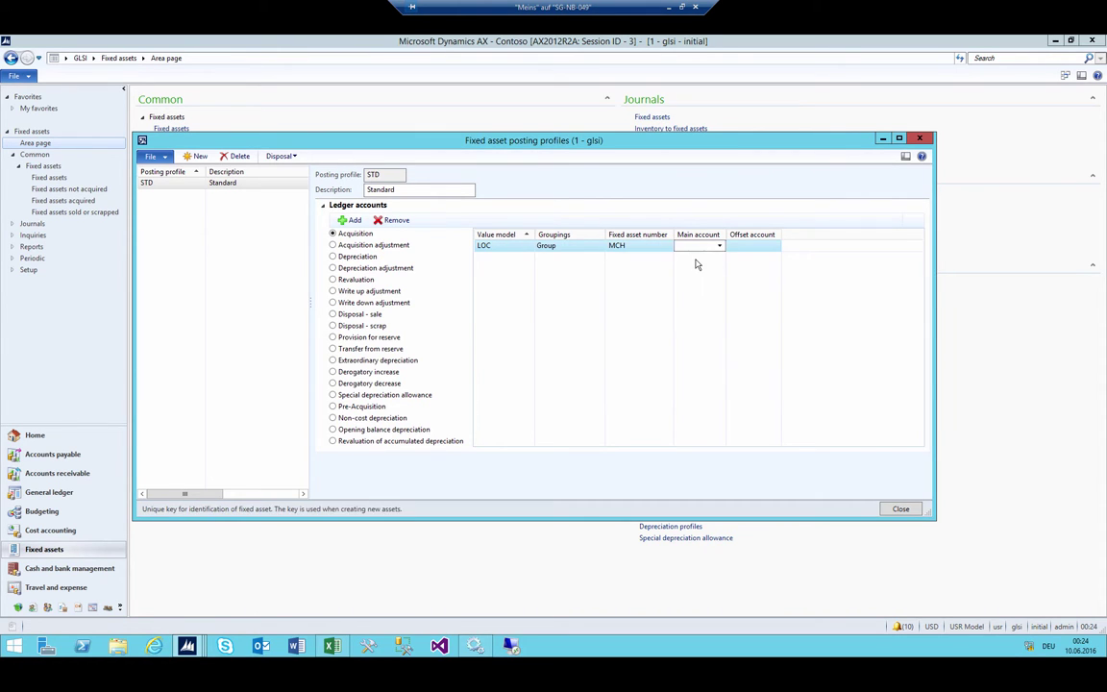
# Step: Set the main account of the LOC acquisition line for group MCH to 1500 (Fixed Assets)
pyautogui.click(485, 245)
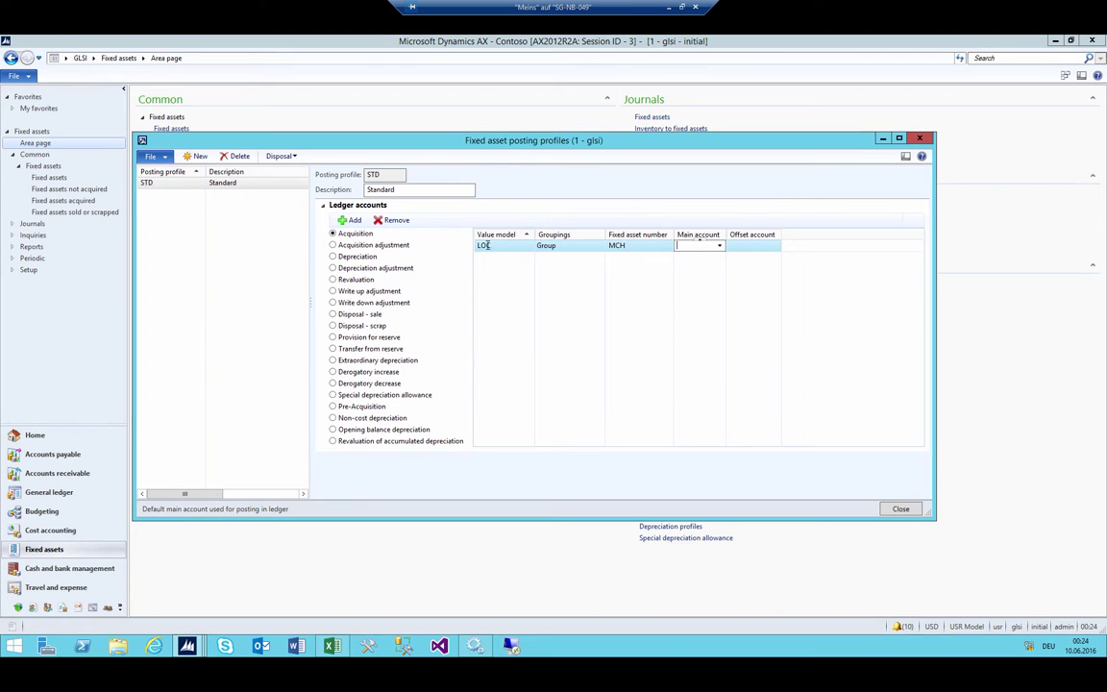
pyautogui.click(551, 245)
pyautogui.click(637, 247)
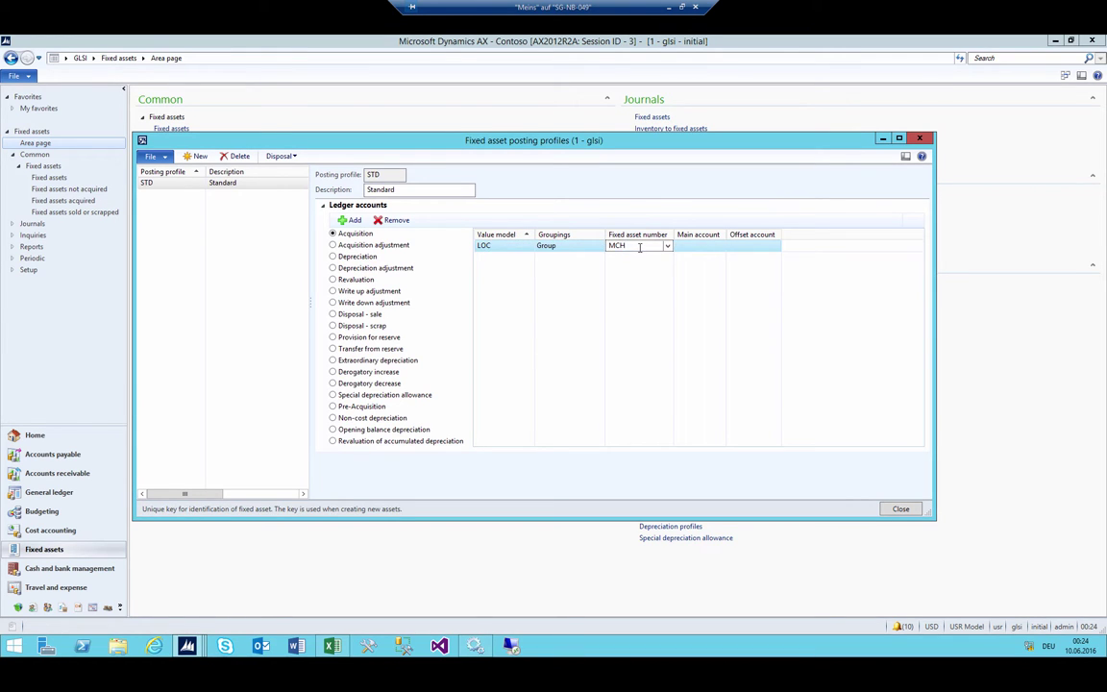
pyautogui.doubleClick(639, 247)
pyautogui.click(701, 246)
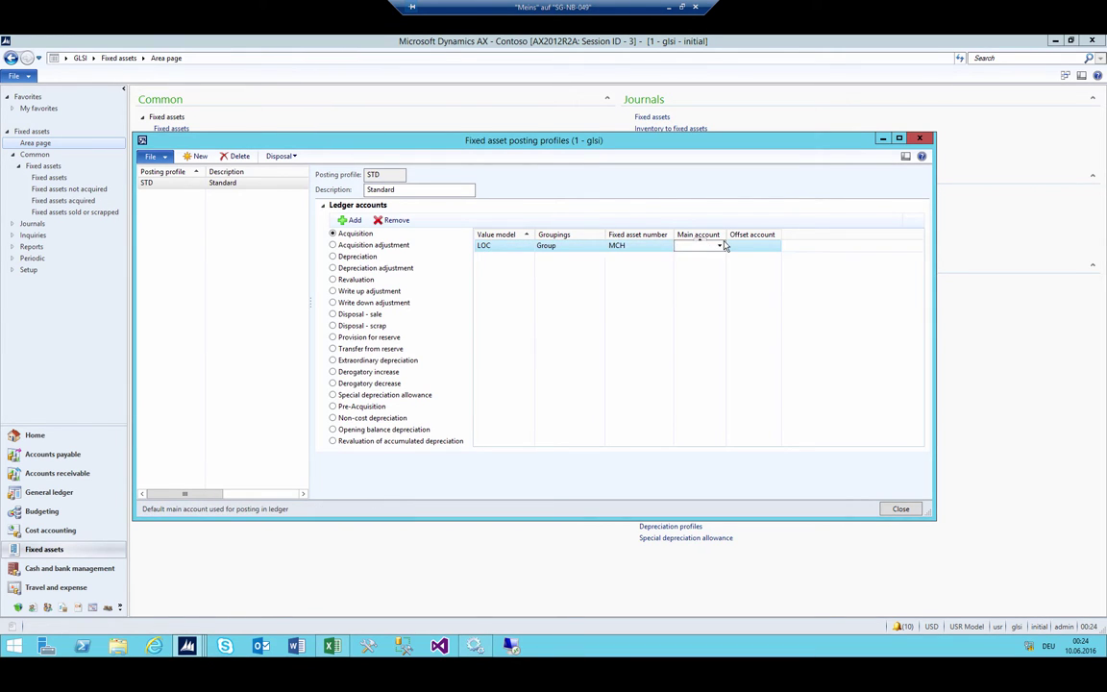
pyautogui.write('15')
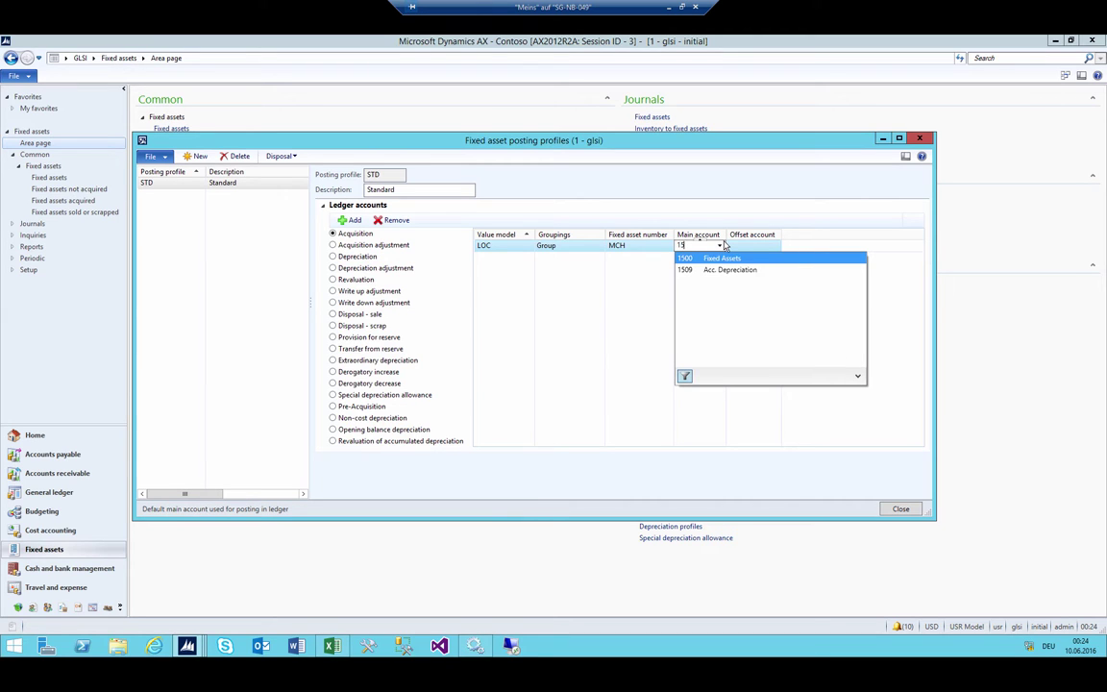
pyautogui.press('Return')
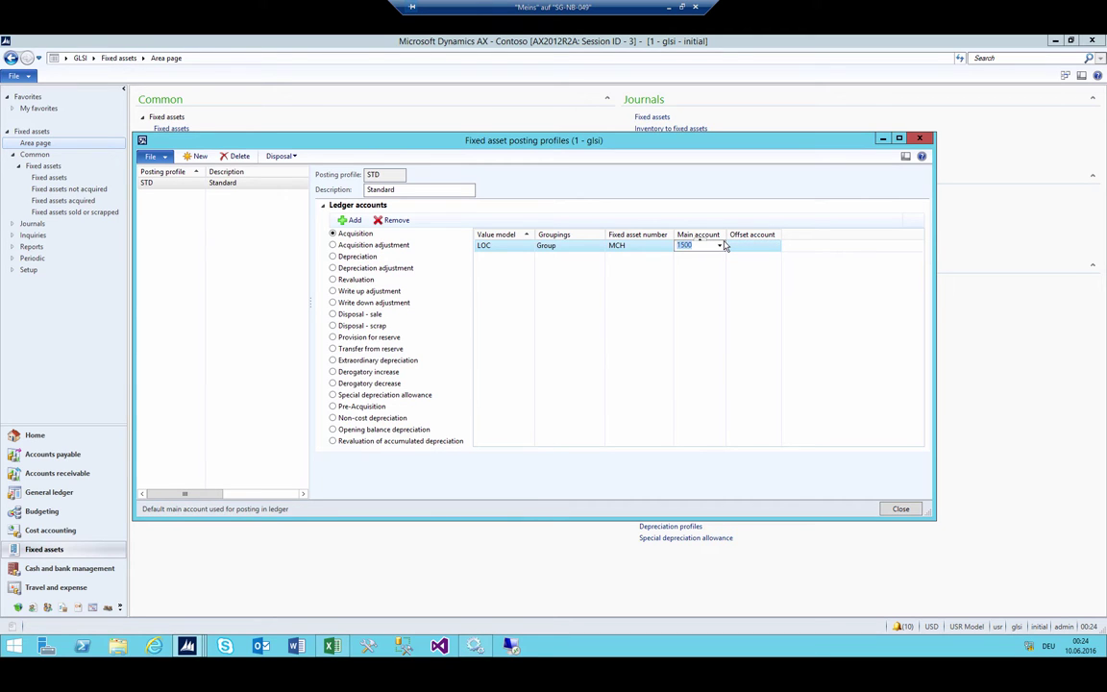
# Step: Set the offset account of the LOC acquisition line to 9995, the dummy fixed asset account for the second layer
pyautogui.click(733, 246)
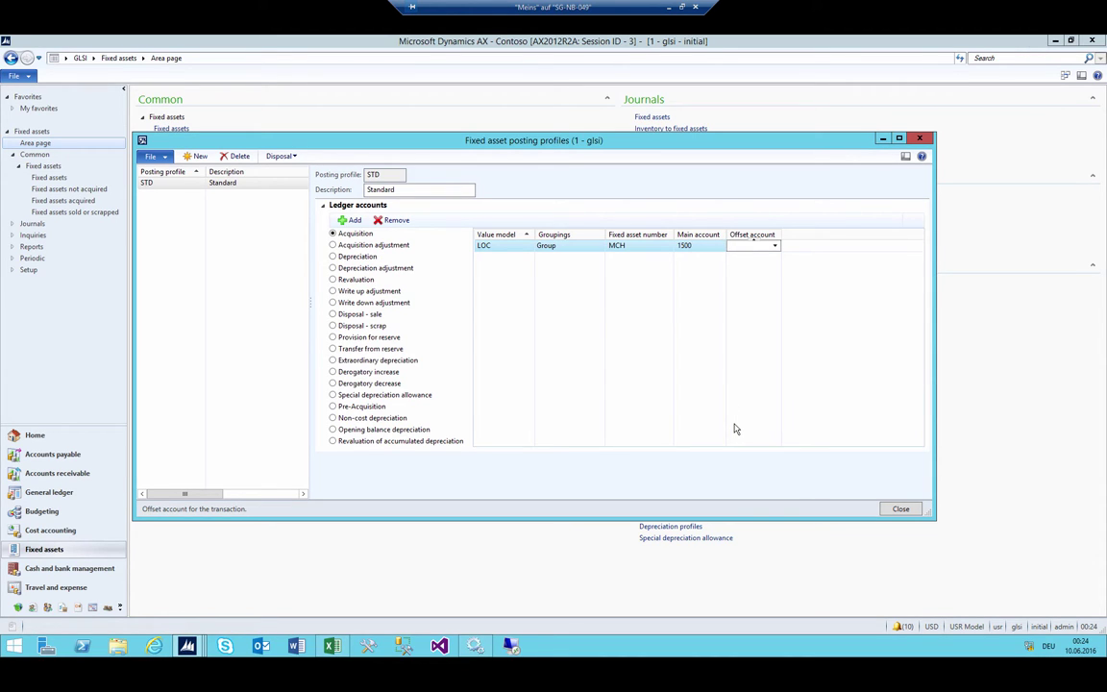
pyautogui.write('99')
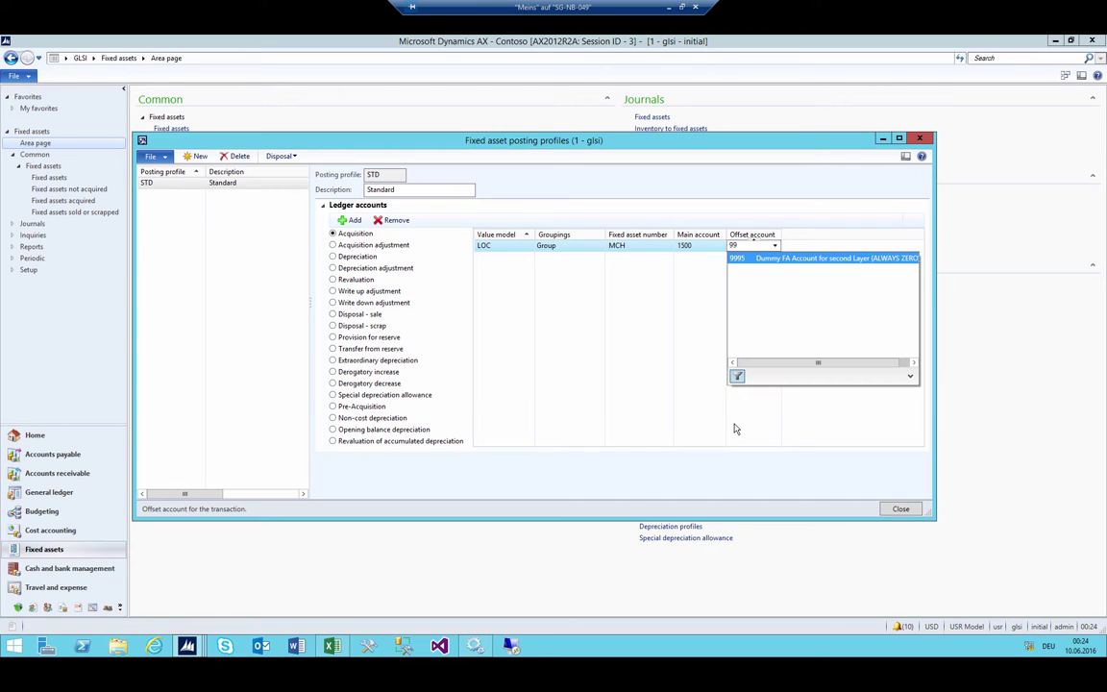
pyautogui.press('Tab')
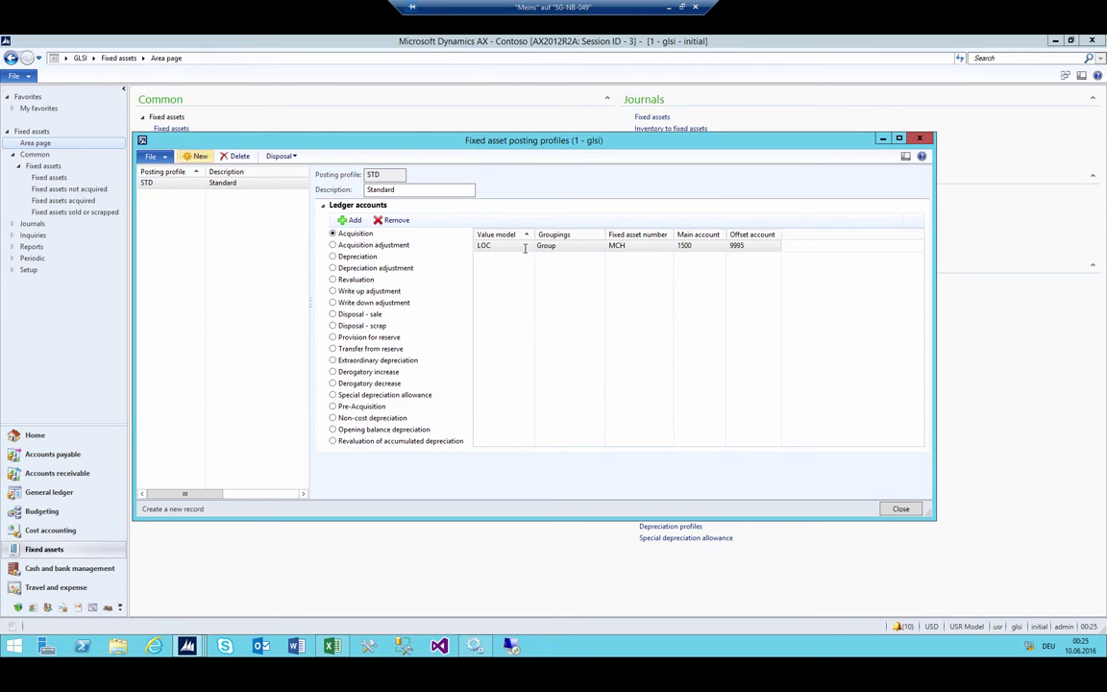
pyautogui.click(751, 245)
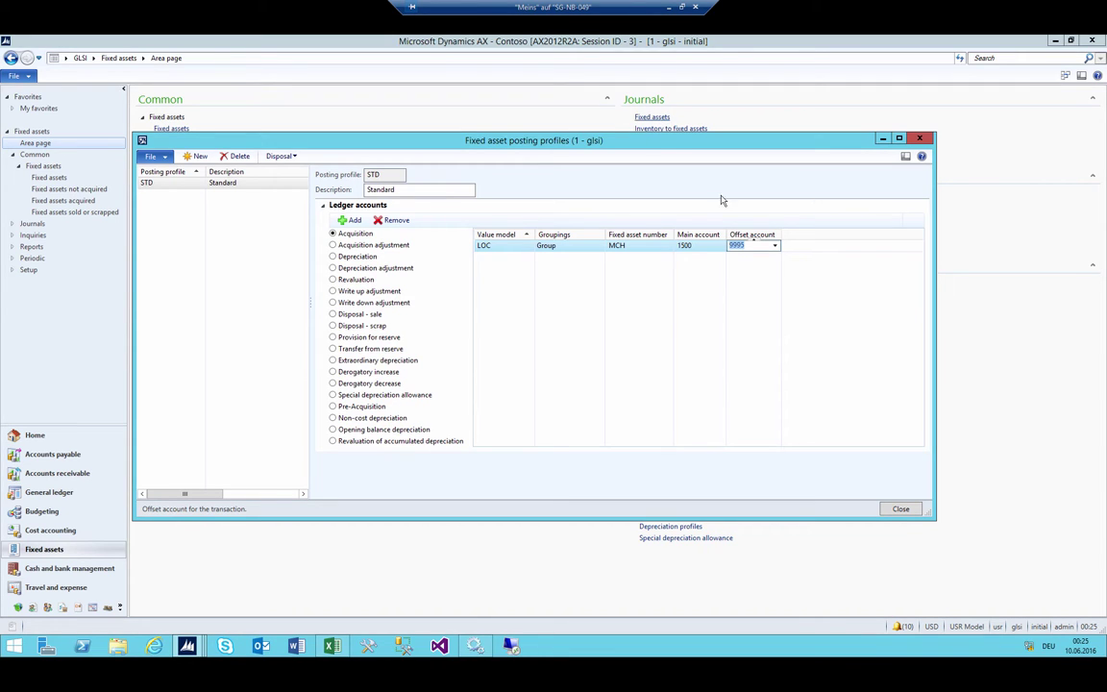
pyautogui.click(753, 246)
pyautogui.doubleClick(746, 246)
pyautogui.click(583, 247)
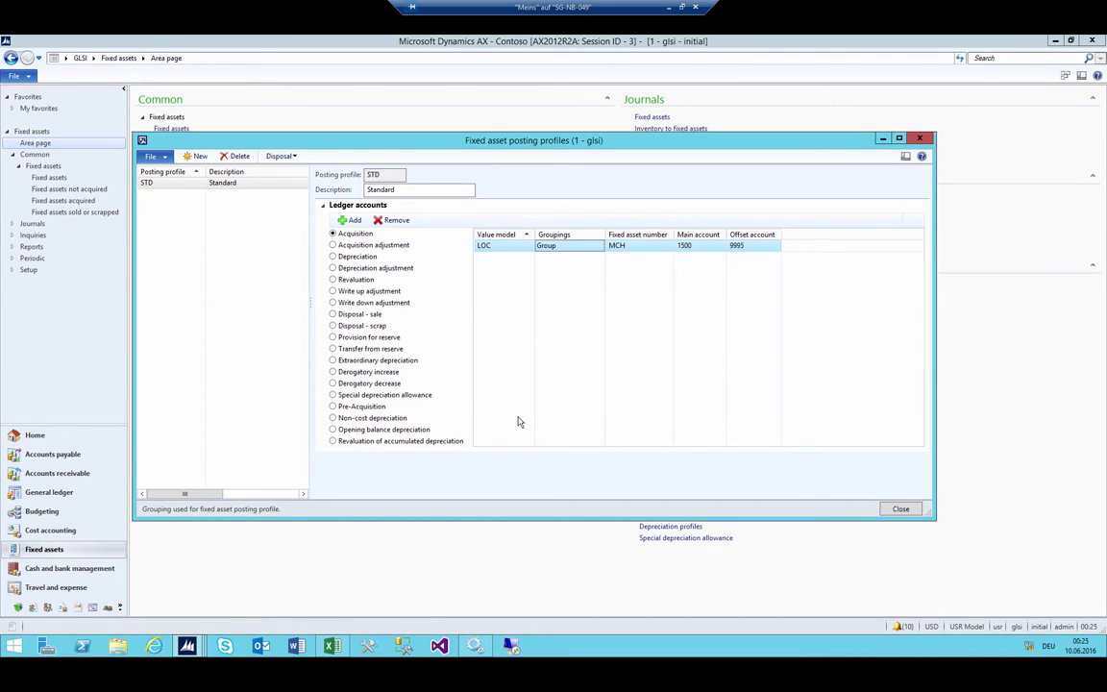
# Step: Add an acquisition ledger account line to the STD posting profile for value model Z_RLoc, grouping Group and asset group MCH
pyautogui.click(351, 220)
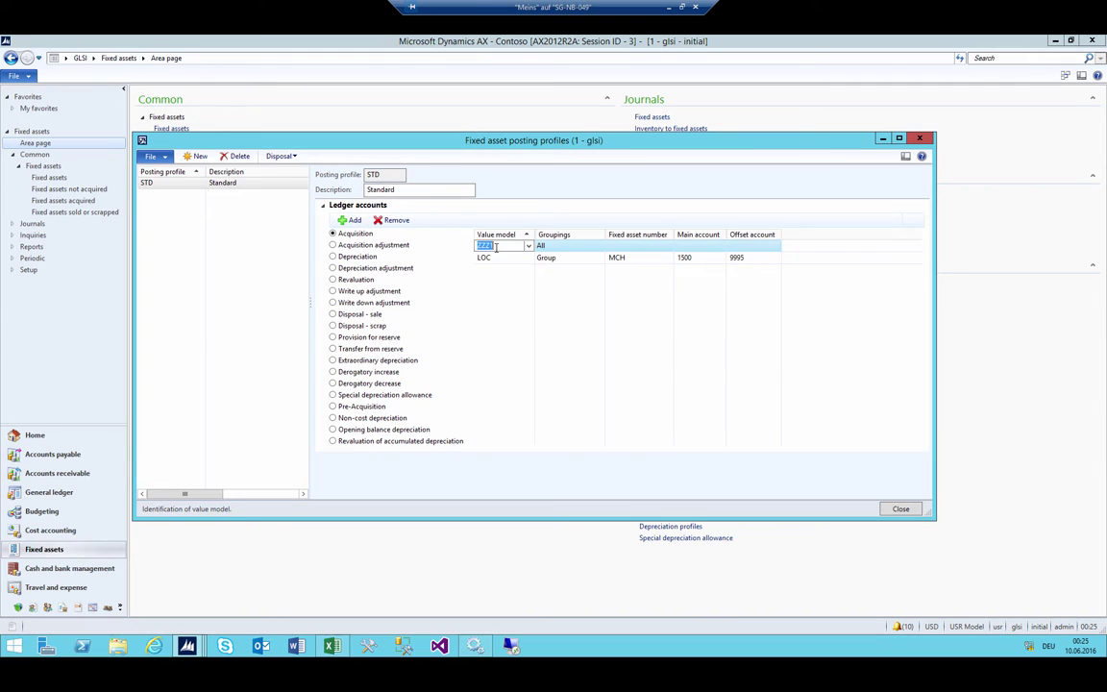
pyautogui.click(528, 247)
pyautogui.click(495, 307)
pyautogui.press('Tab')
pyautogui.press('g')
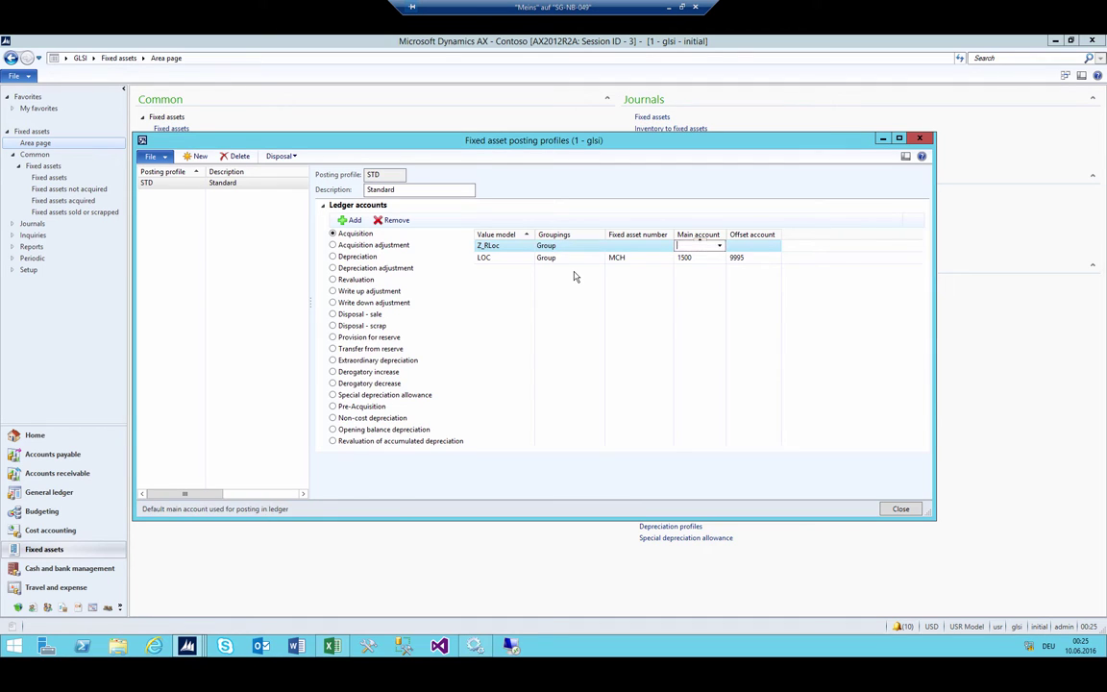
pyautogui.press('Tab')
pyautogui.write('MCH')
pyautogui.press('Tab')
pyautogui.hotkey('shift', 'Tab')
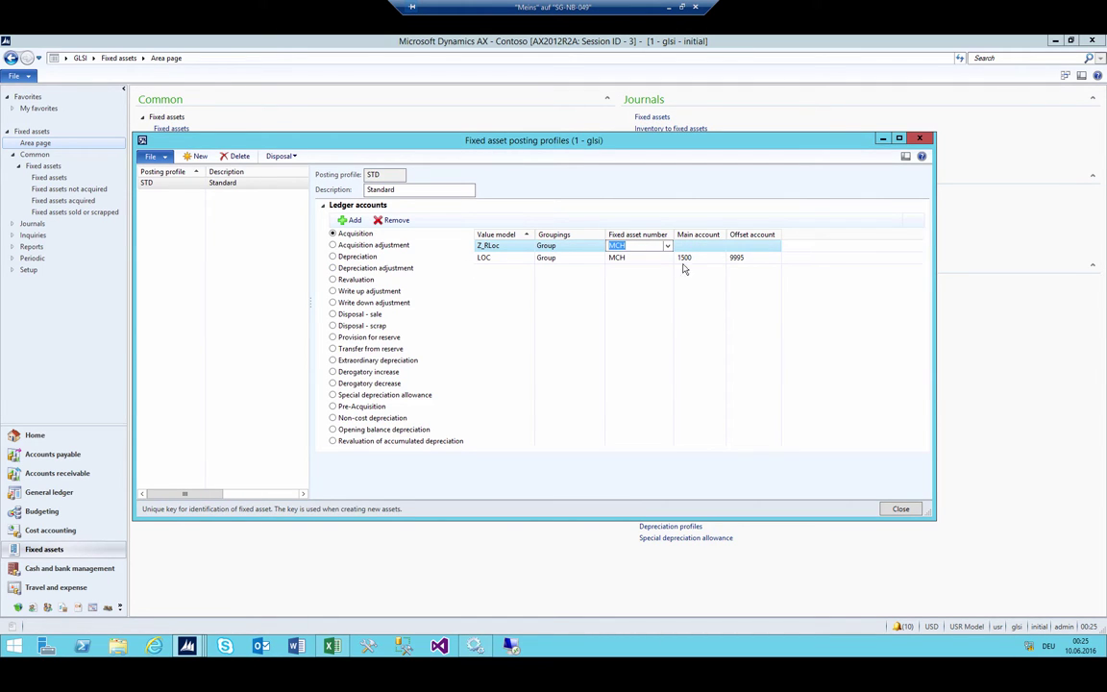
pyautogui.press('Tab')
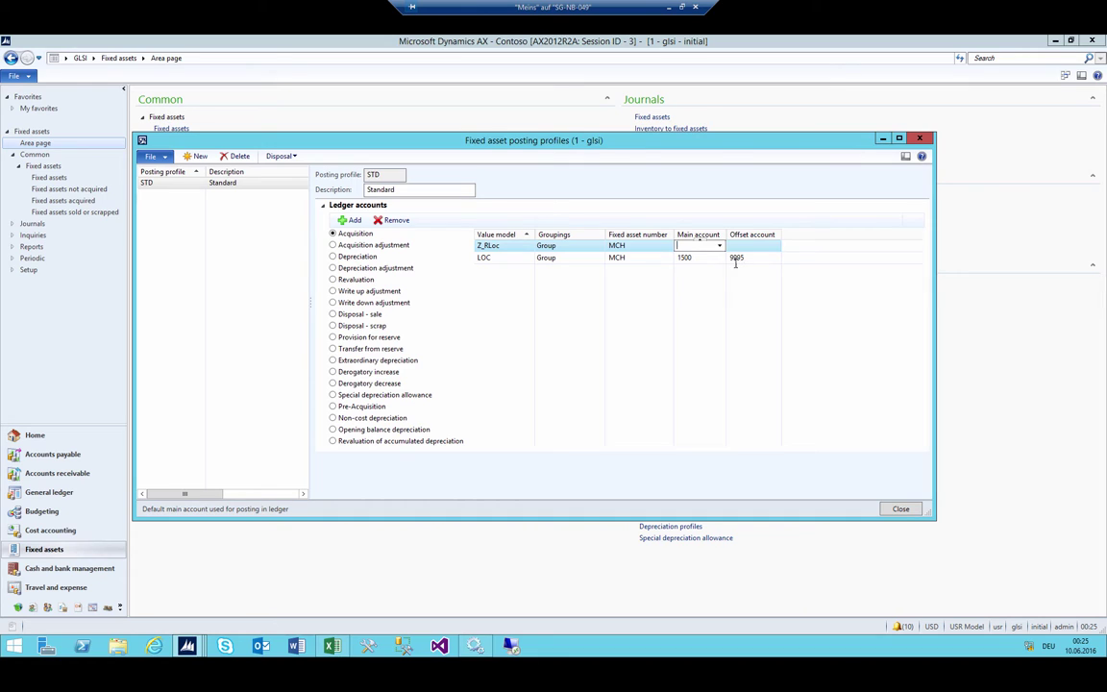
# Step: Set the main account of the Z_RLoc acquisition line to 9995 and compare it with the LOC line's main account
pyautogui.write('9995')
pyautogui.click(684, 256)
pyautogui.moveTo(691, 260)
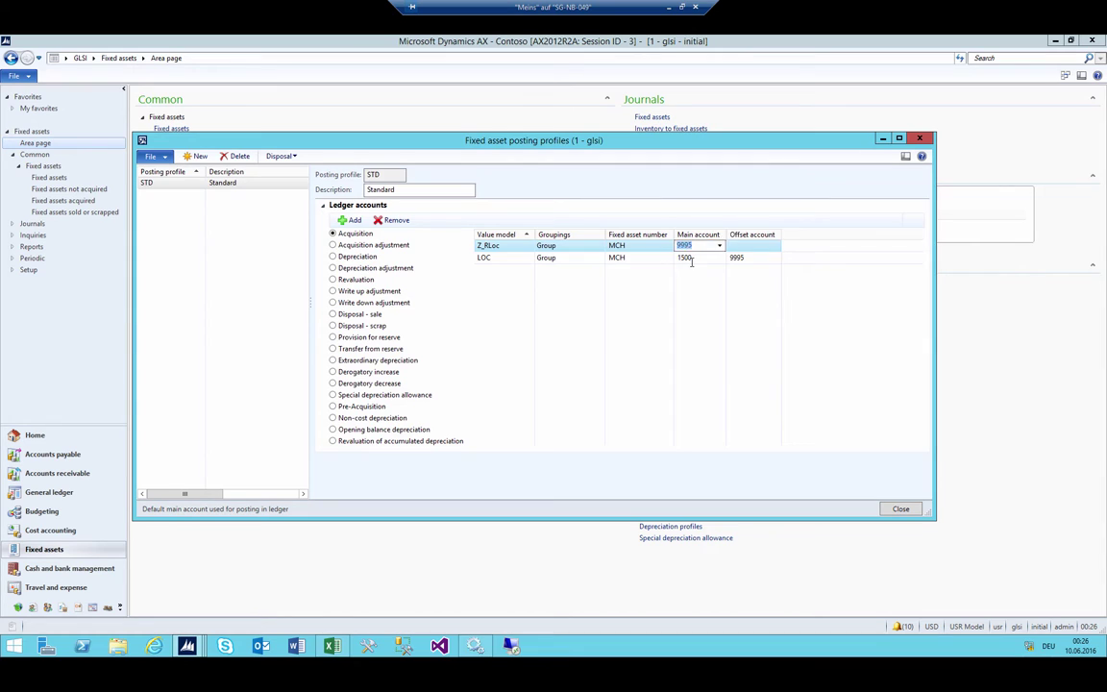
pyautogui.click(689, 258)
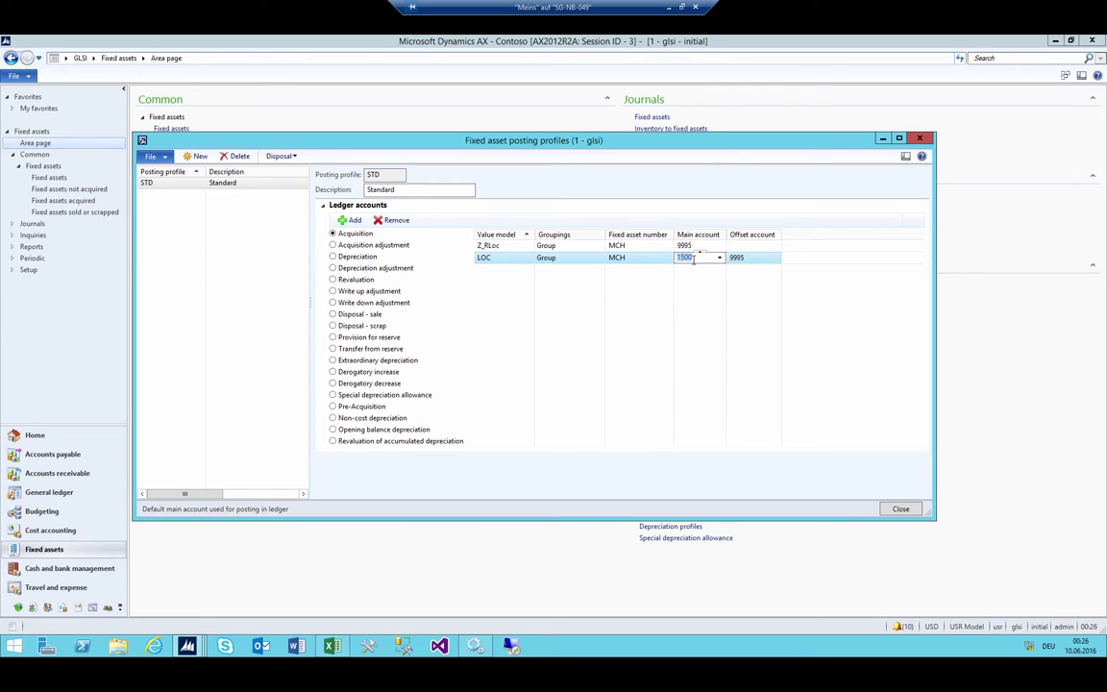
# Step: Switch to the Fixed Assets Excel workbook, compare the fixed asset account headings of both layers, and return to Dynamics AX
pyautogui.click(757, 246)
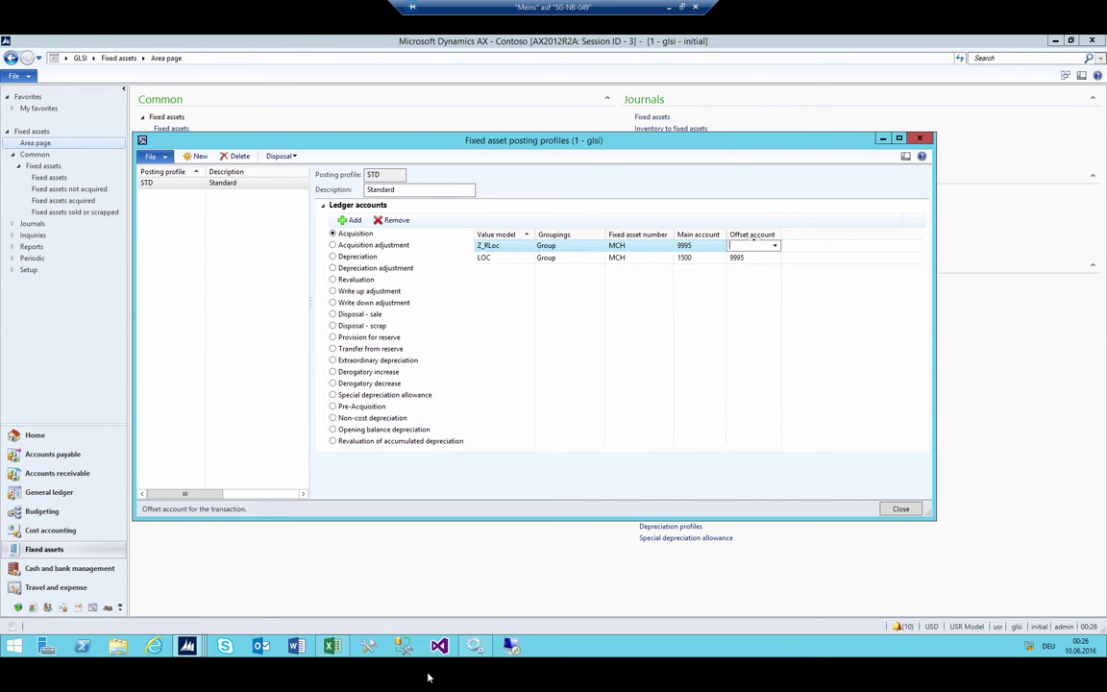
pyautogui.click(332, 646)
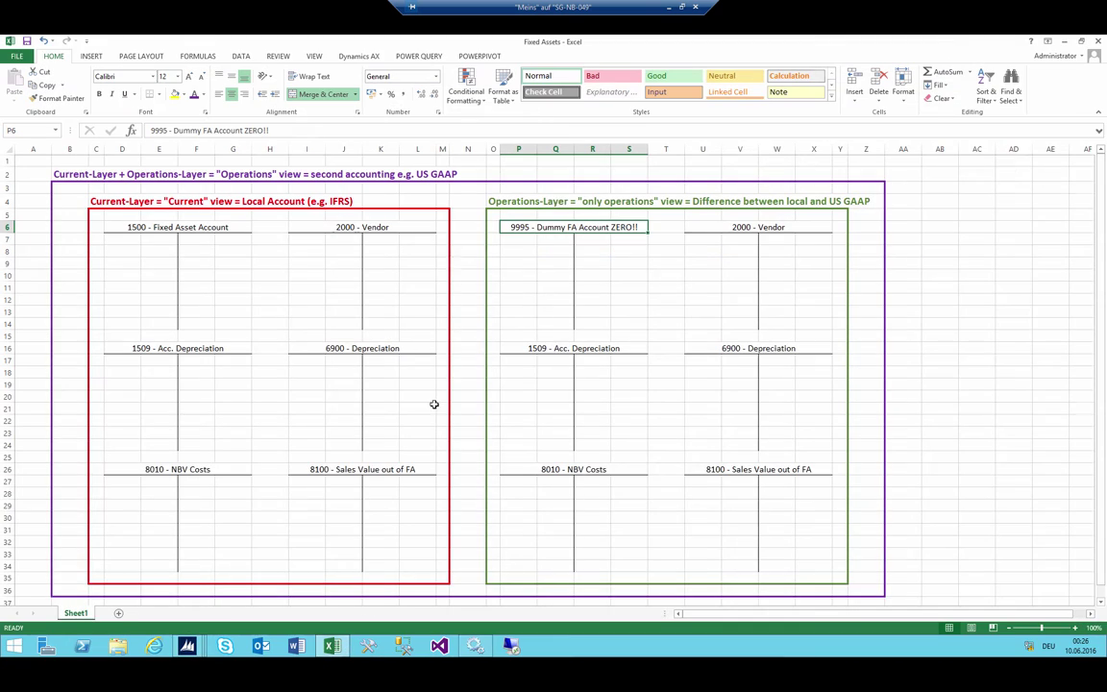
pyautogui.keyDown('ctrl'); pyautogui.click(165, 224); pyautogui.keyUp('ctrl')
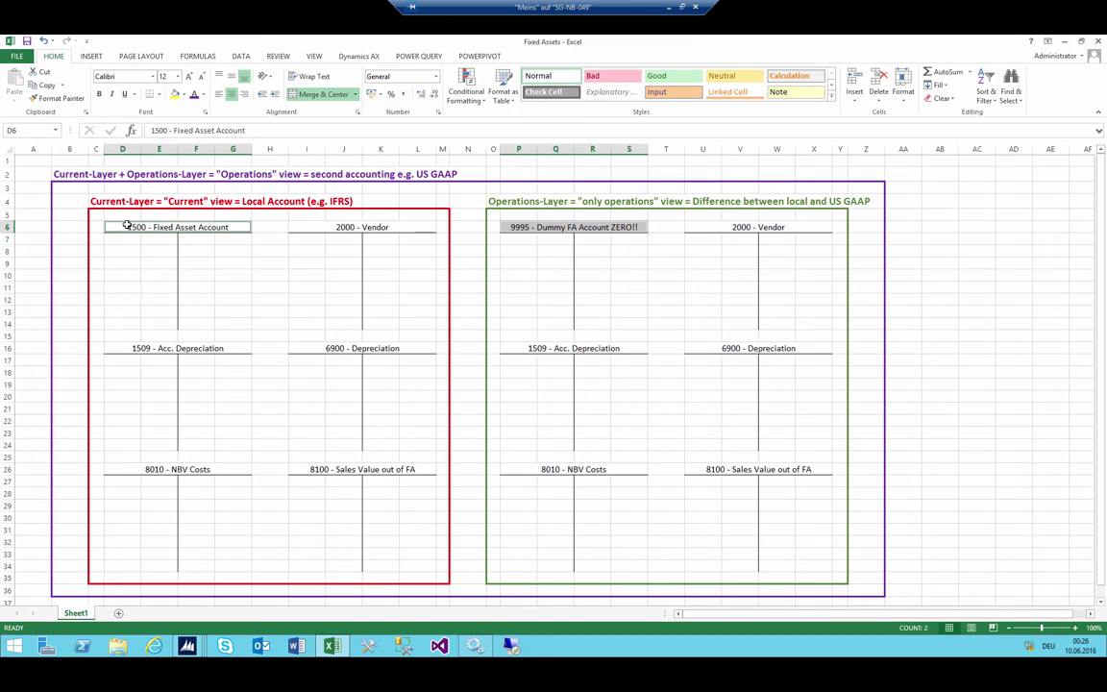
pyautogui.click(1064, 41)
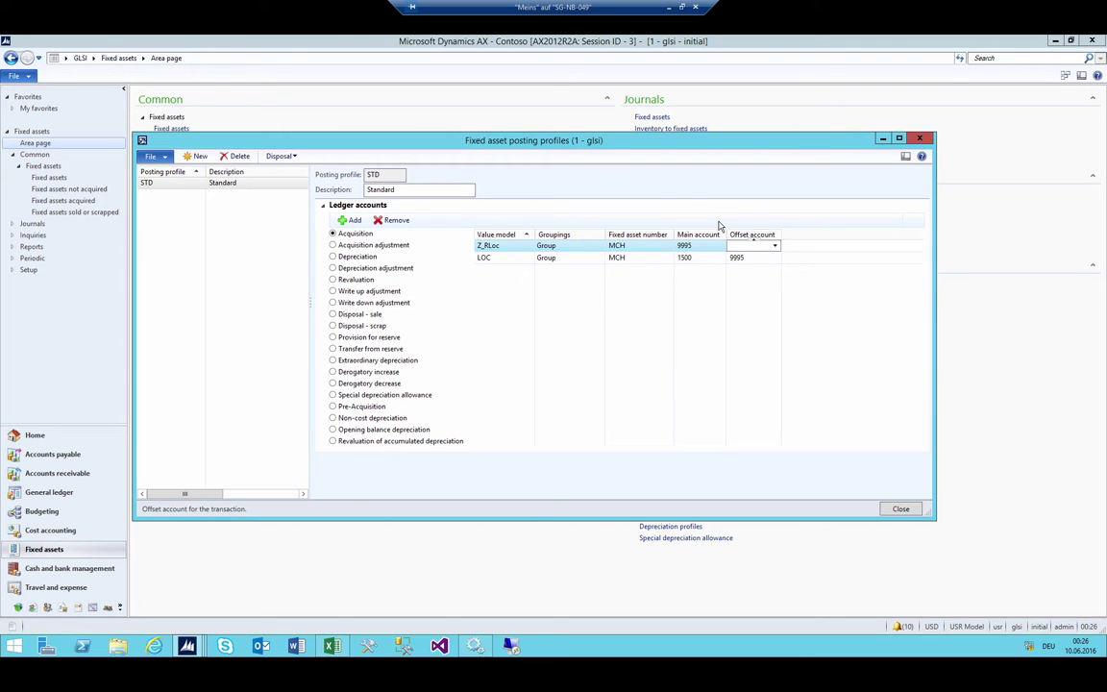
# Step: Set the offset account of the Z_RLoc acquisition line to 9995
pyautogui.write('9995')
pyautogui.press('Return')
pyautogui.hotkey('shift', 'Tab')
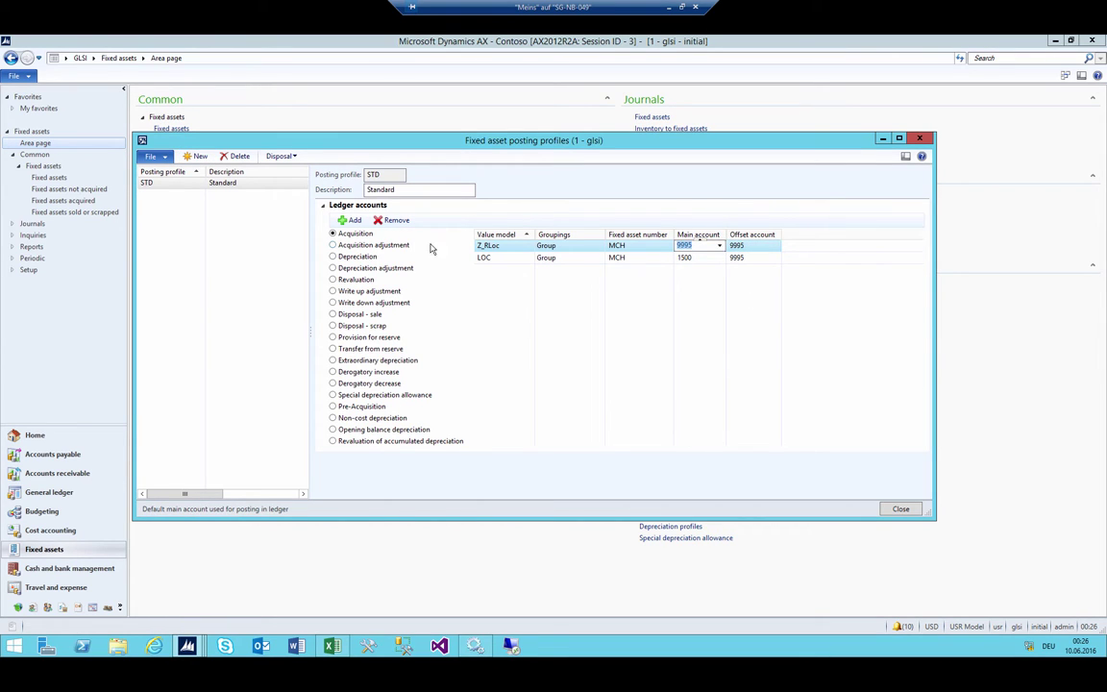
# Step: Add an acquisition ledger account line for value model US with grouping Group and asset group MCH
pyautogui.hotkey('ctrl', 'n')
pyautogui.write('US')
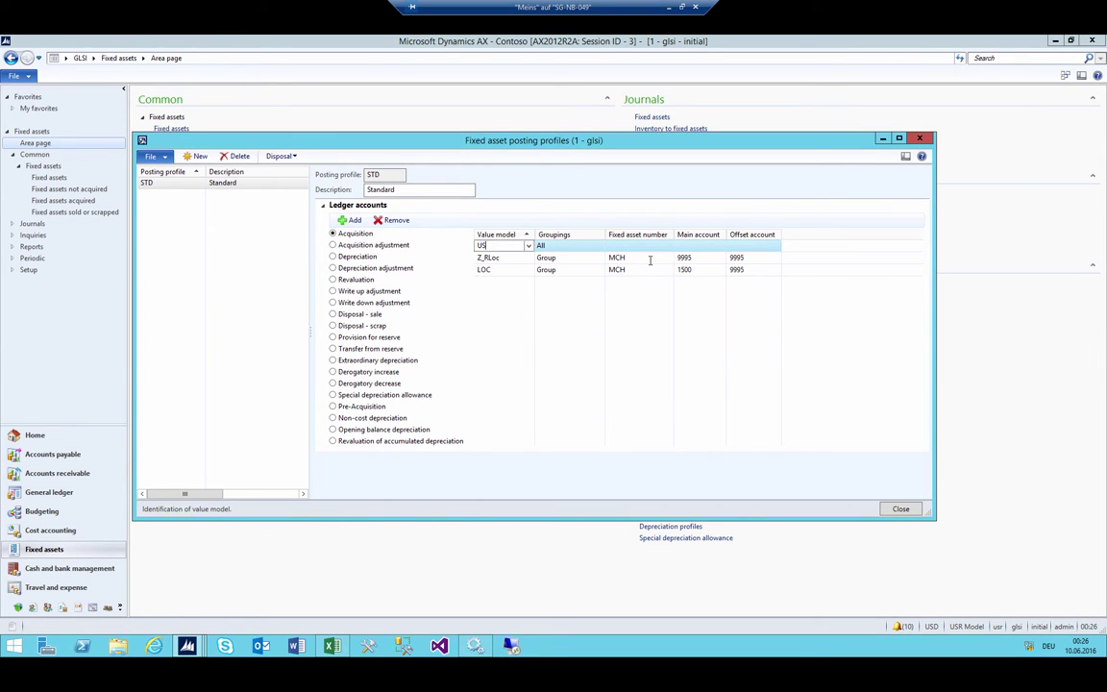
pyautogui.press('Tab')
pyautogui.write('g')
pyautogui.press('Tab')
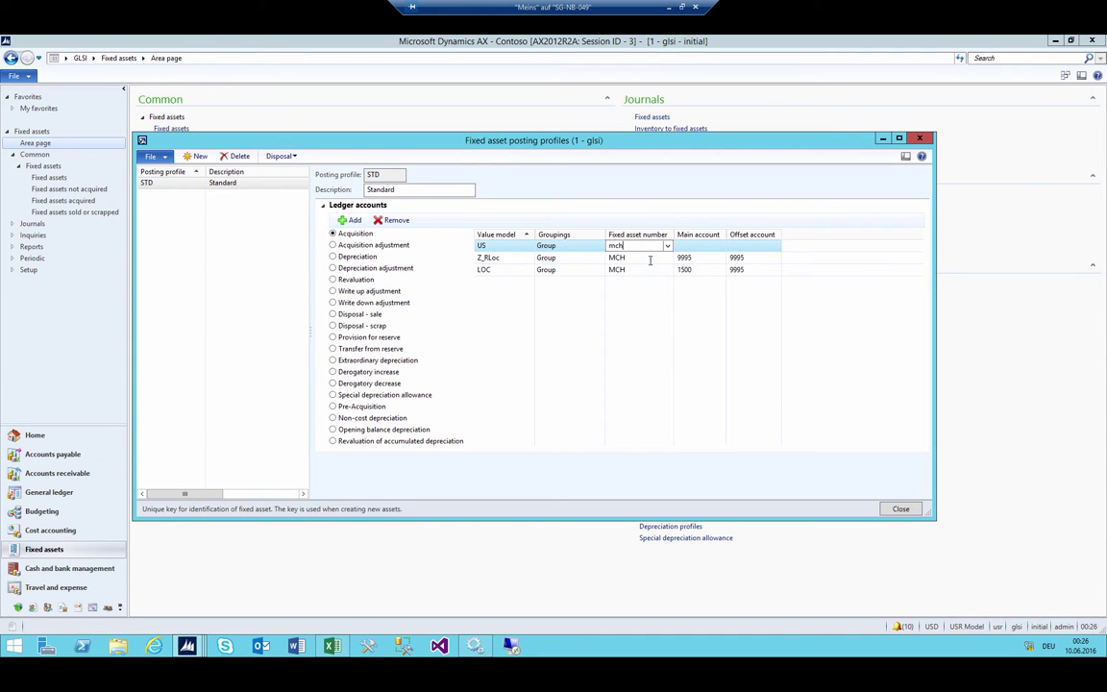
pyautogui.write('mch')
pyautogui.press('Tab')
# Step: Set both the main account and the offset account of the US acquisition line to 9995
pyautogui.click(688, 270)
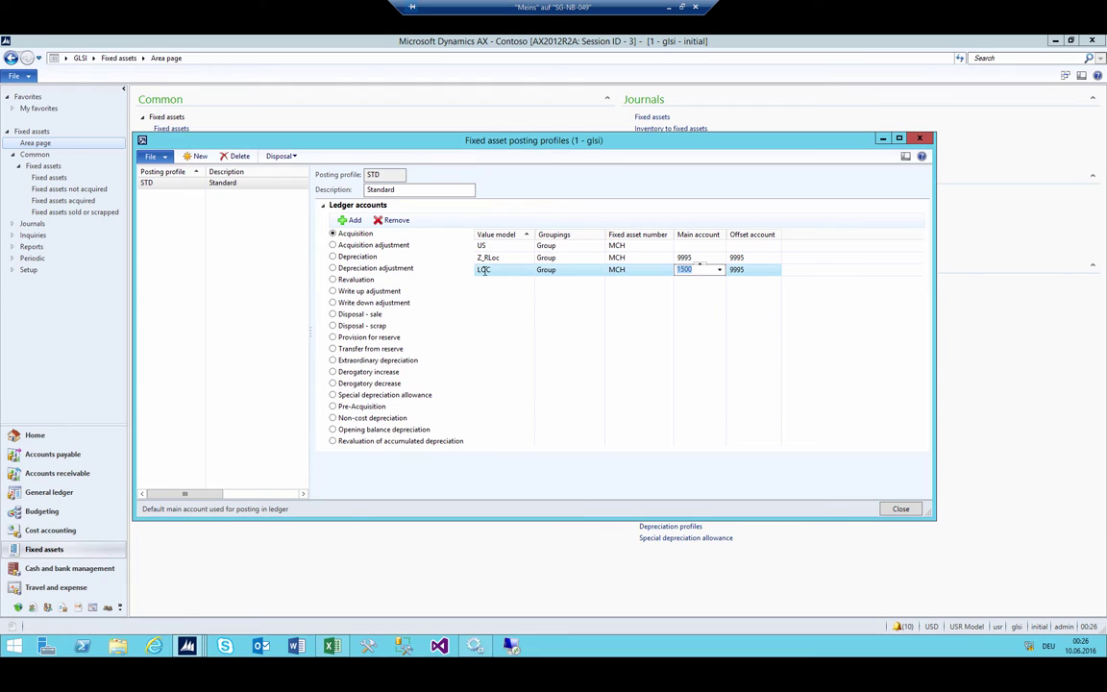
pyautogui.click(692, 269)
pyautogui.moveTo(697, 270); pyautogui.dragTo(652, 272)
pyautogui.click(693, 246)
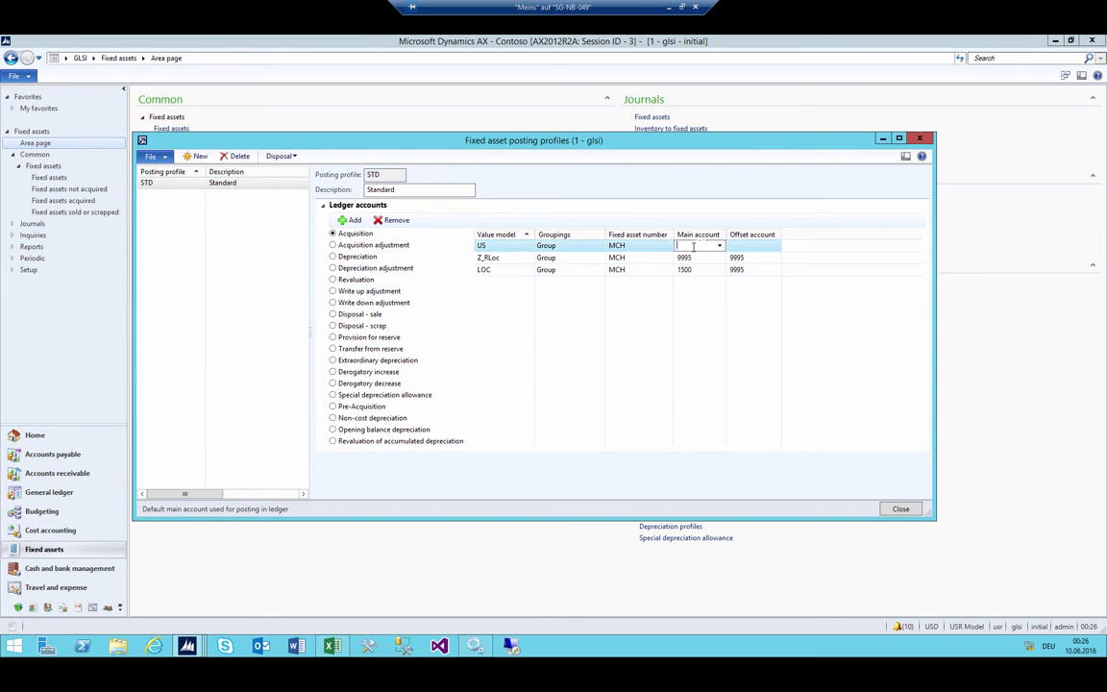
pyautogui.write('9995')
pyautogui.press('Tab')
pyautogui.write('9995')
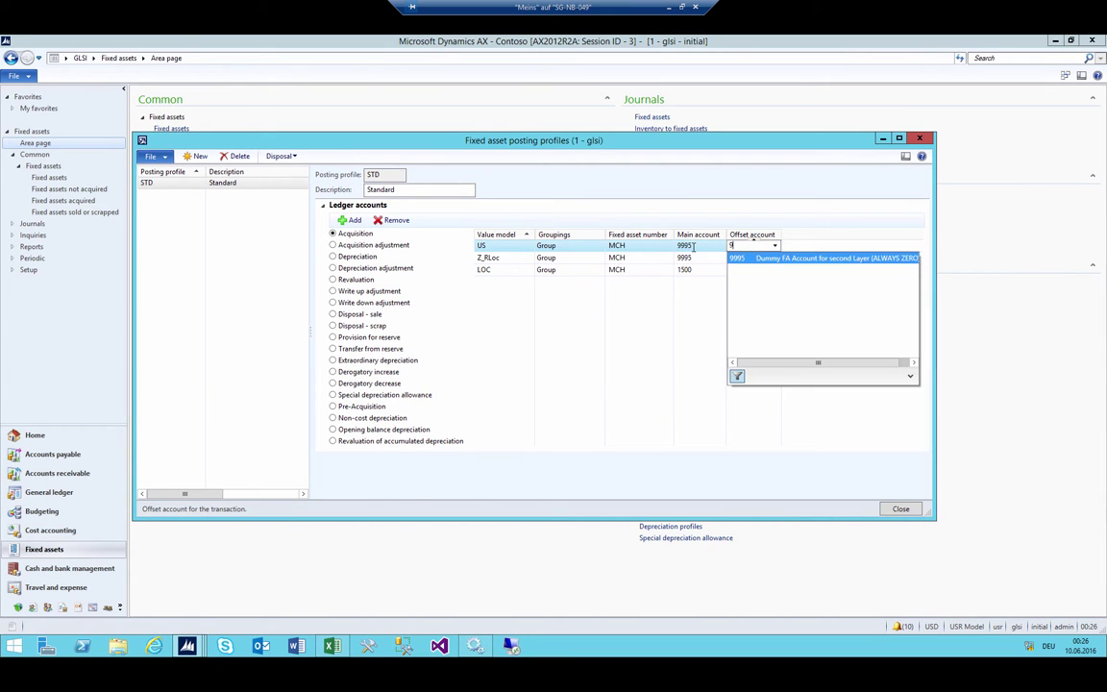
pyautogui.click(693, 246)
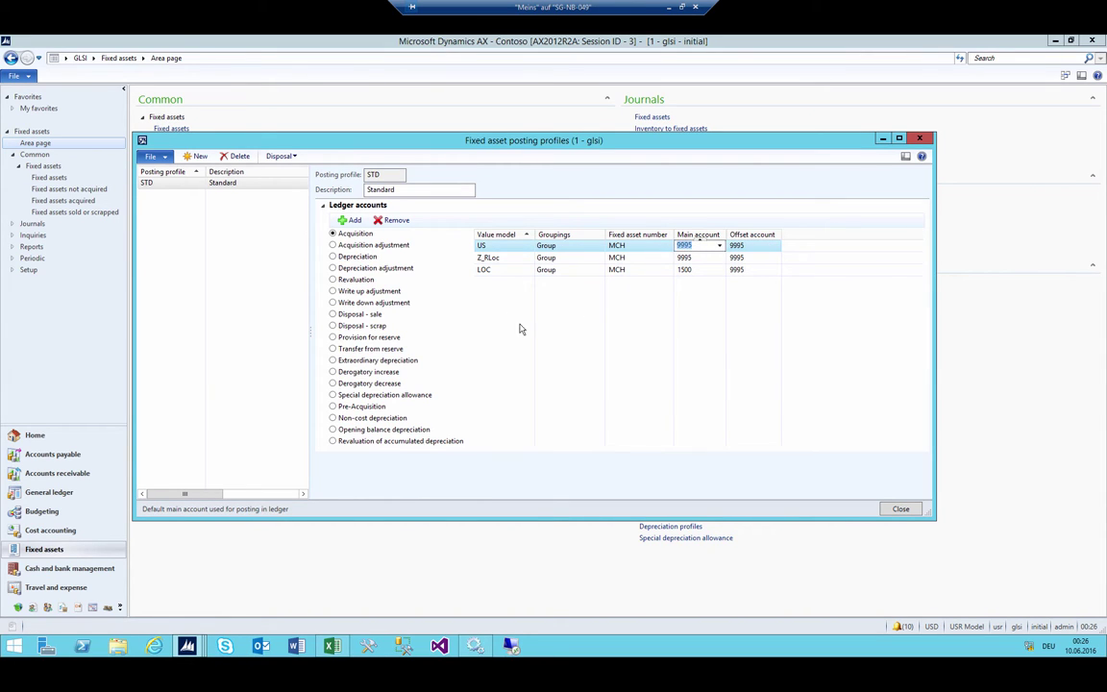
# Step: Sort the acquisition lines by value model, review the LOC and US lines, and close the fixed asset posting profiles form
pyautogui.click(490, 245)
pyautogui.click(496, 234)
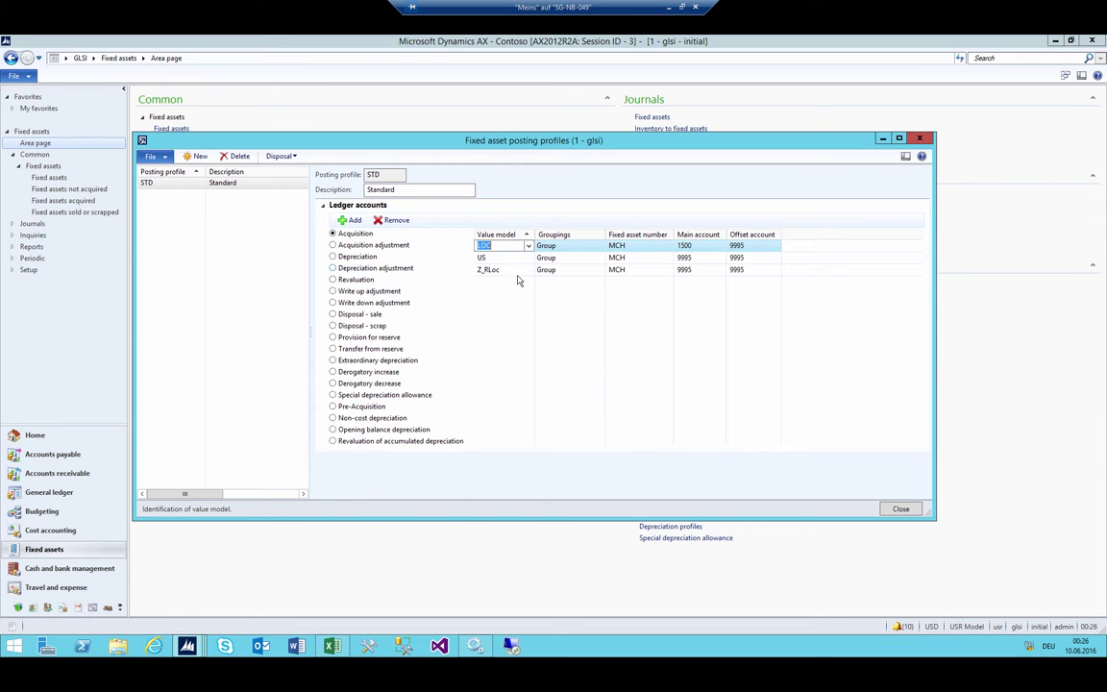
pyautogui.click(492, 258)
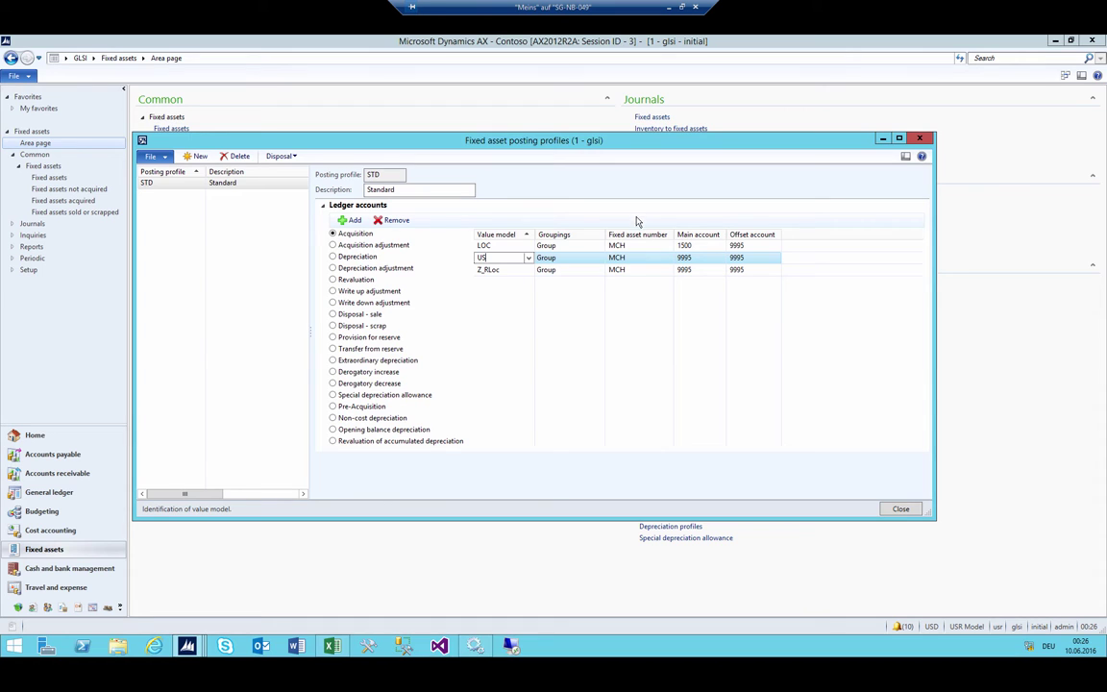
pyautogui.click(492, 246)
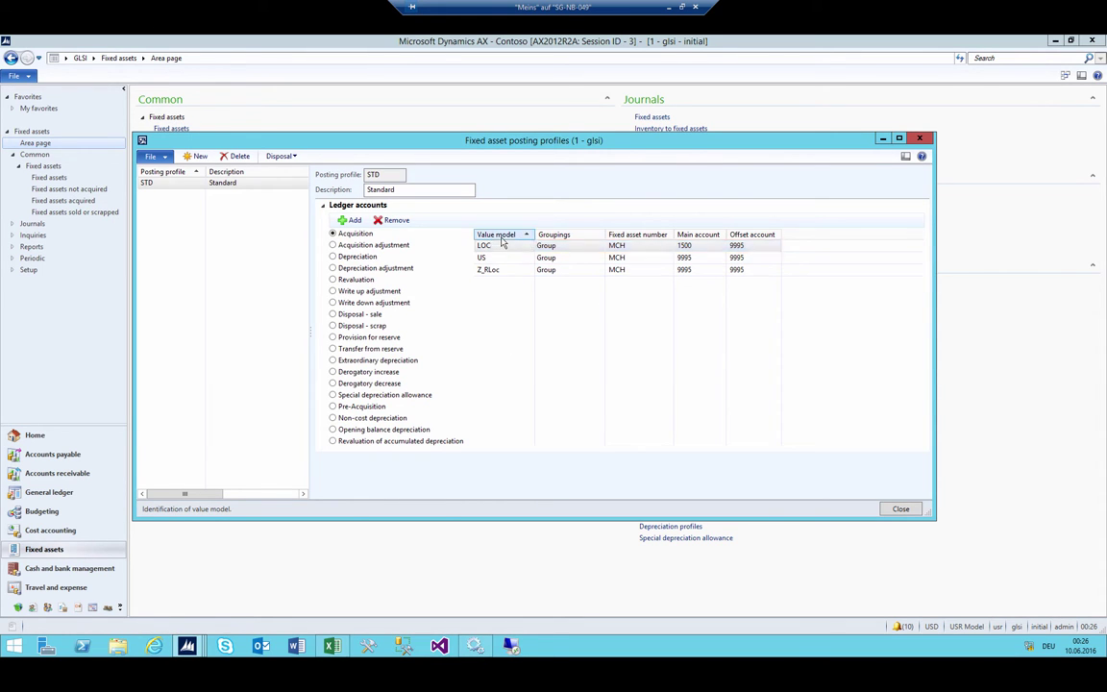
pyautogui.press('Escape')
# Step: Open the invoice journal in Accounts payable and create a purchase invoice journal with the name PI
pyautogui.click(91, 57)
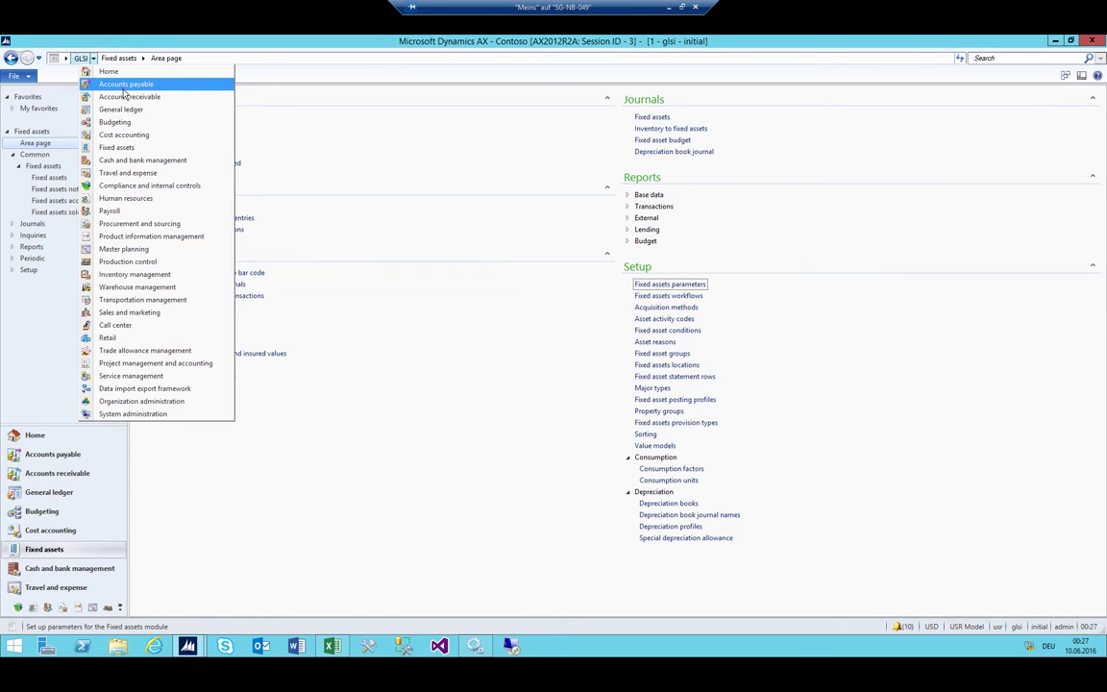
pyautogui.click(107, 83)
pyautogui.click(661, 128)
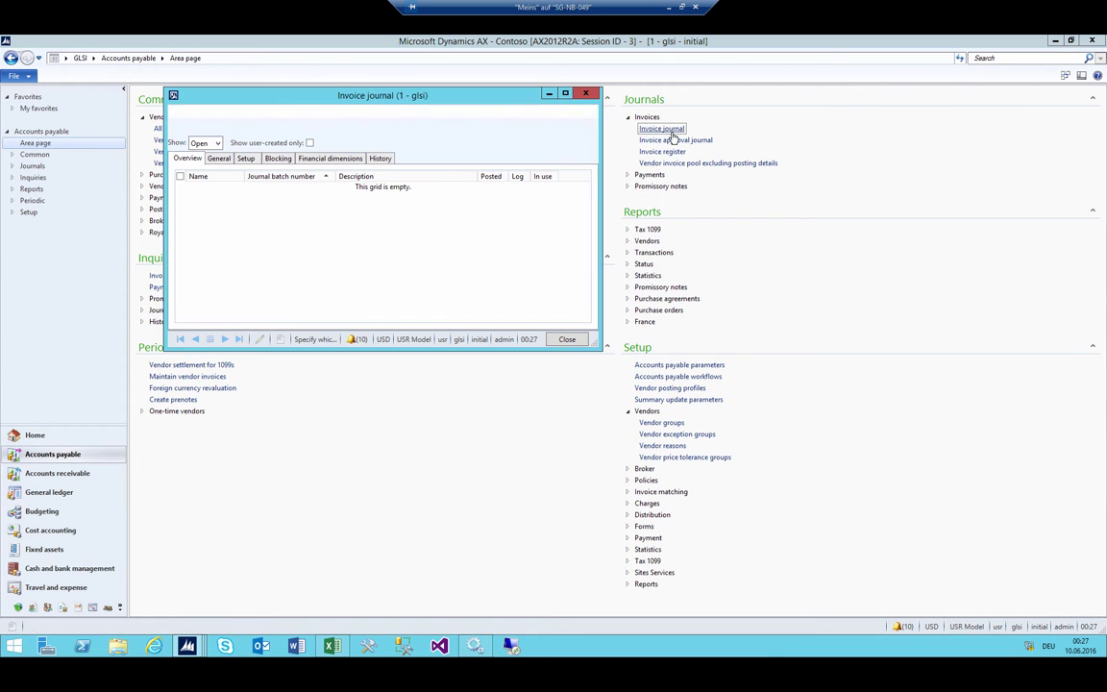
pyautogui.hotkey('ctrl', 'n')
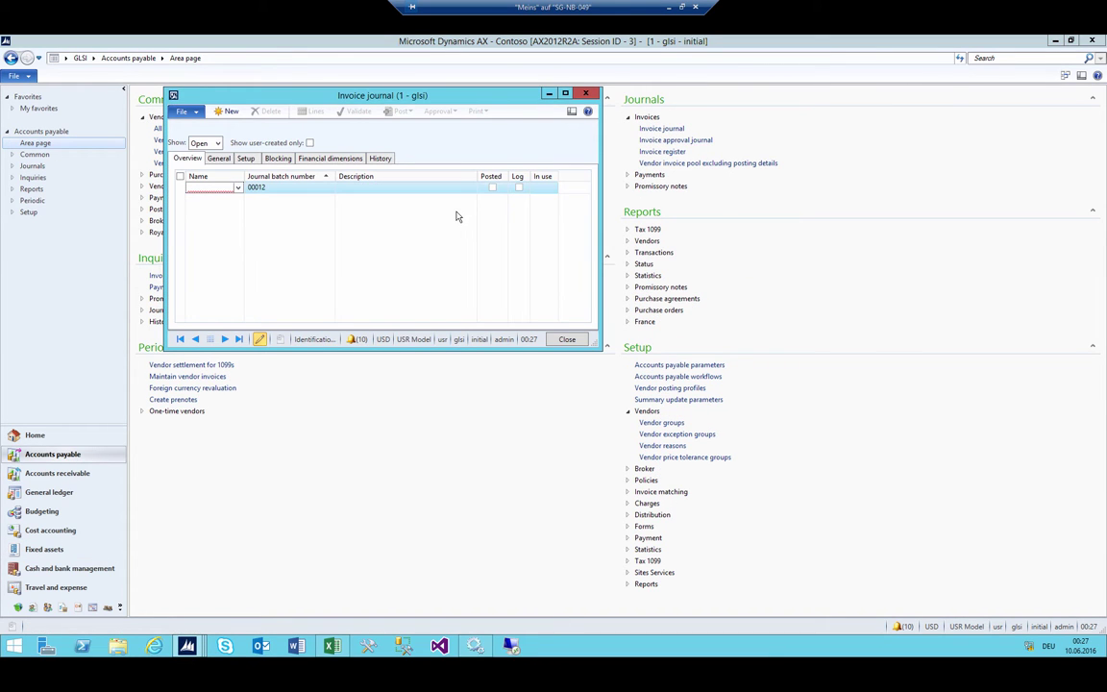
pyautogui.write('PI')
pyautogui.press('Return')
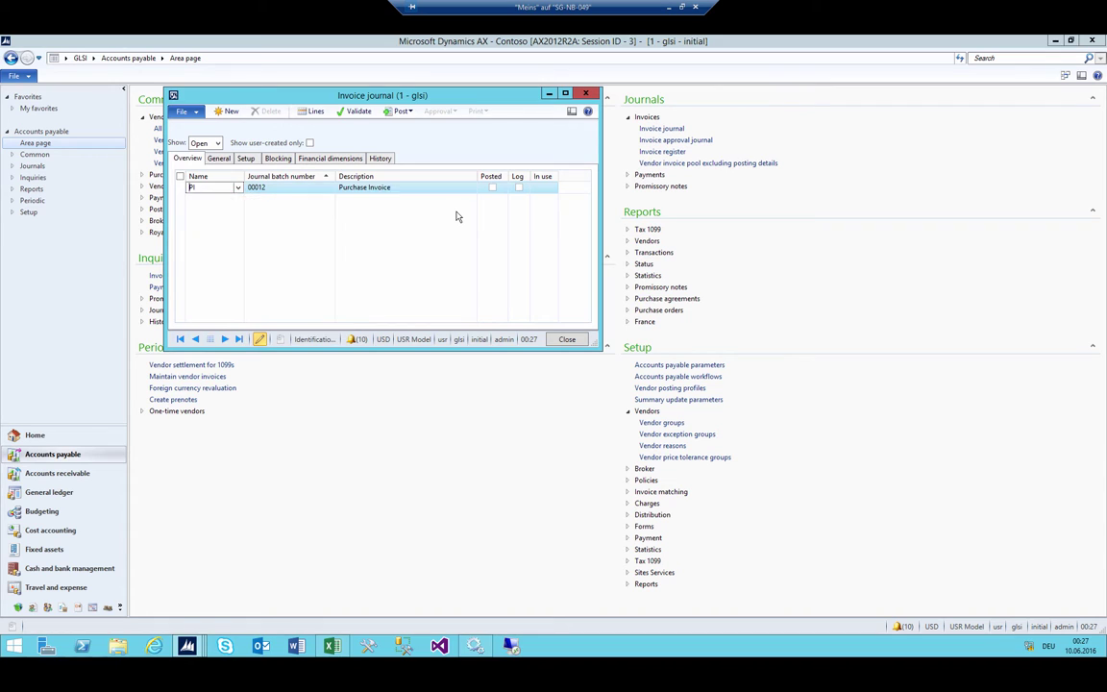
pyautogui.press('Tab')
# Step: Open the lines of the PI journal and select the My Test vendor as the account of the first line
pyautogui.press('alt')
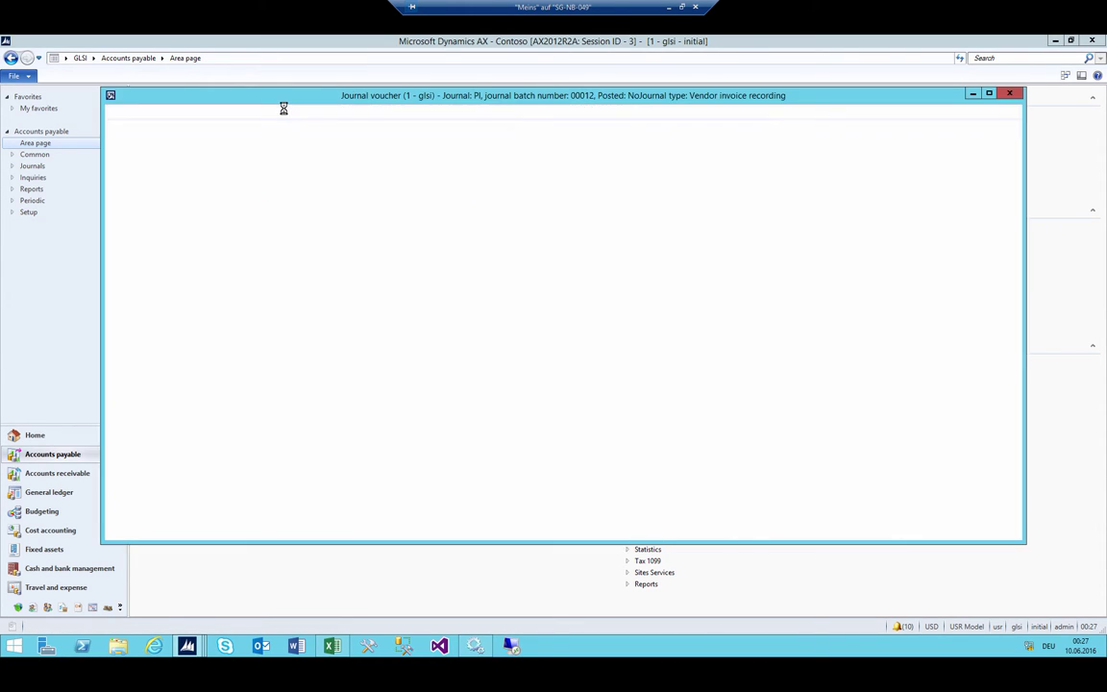
pyautogui.press('Tab')
pyautogui.press('Tab')
pyautogui.hotkey('shift', 'Tab')
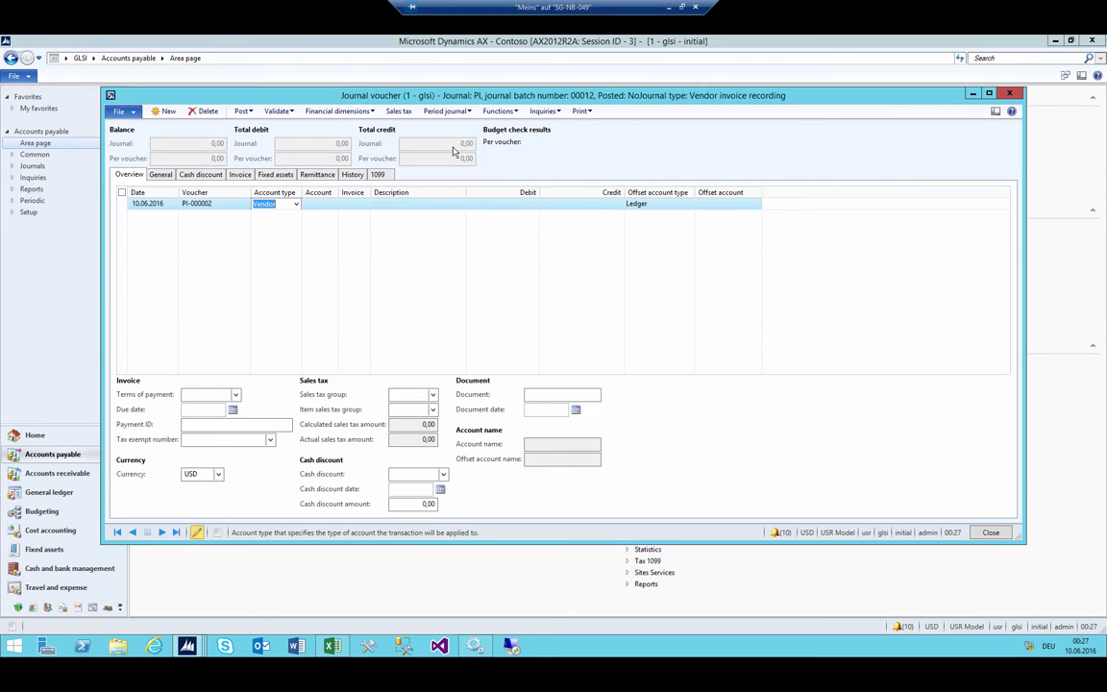
pyautogui.press('Tab')
pyautogui.hotkey('alt', 'Down')
pyautogui.press('Return')
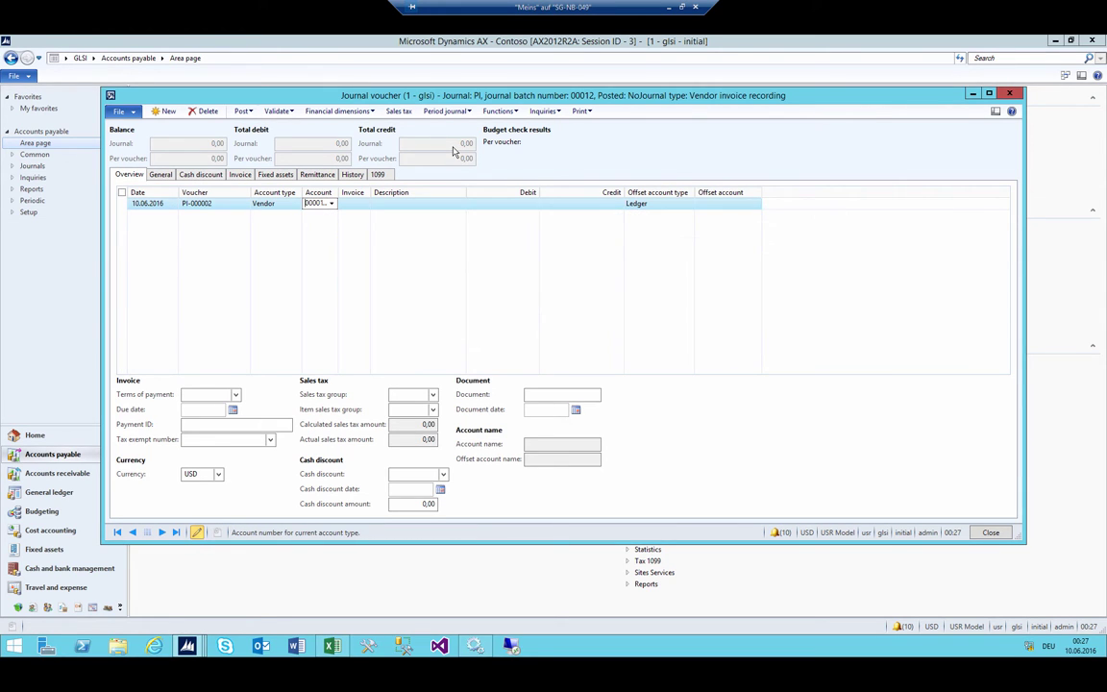
# Step: Enter invoice Test, description TEst and a credit amount of 1000 on the vendor invoice line
pyautogui.press('Tab')
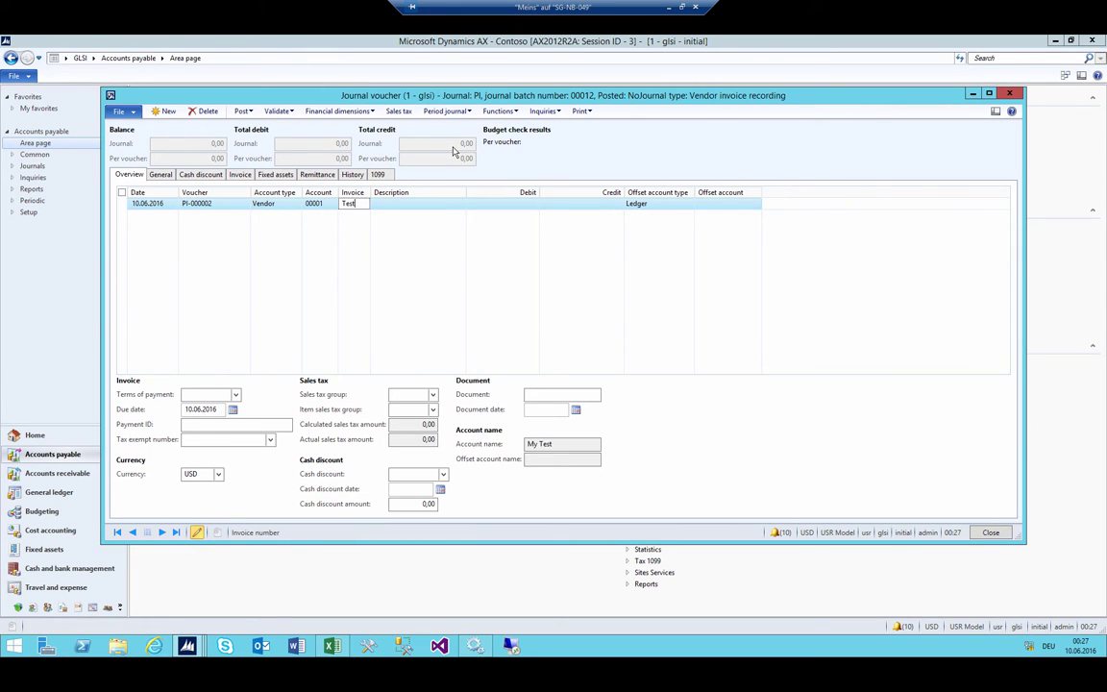
pyautogui.press('Tab')
pyautogui.write('TEst')
pyautogui.press('Tab')
pyautogui.press('Tab')
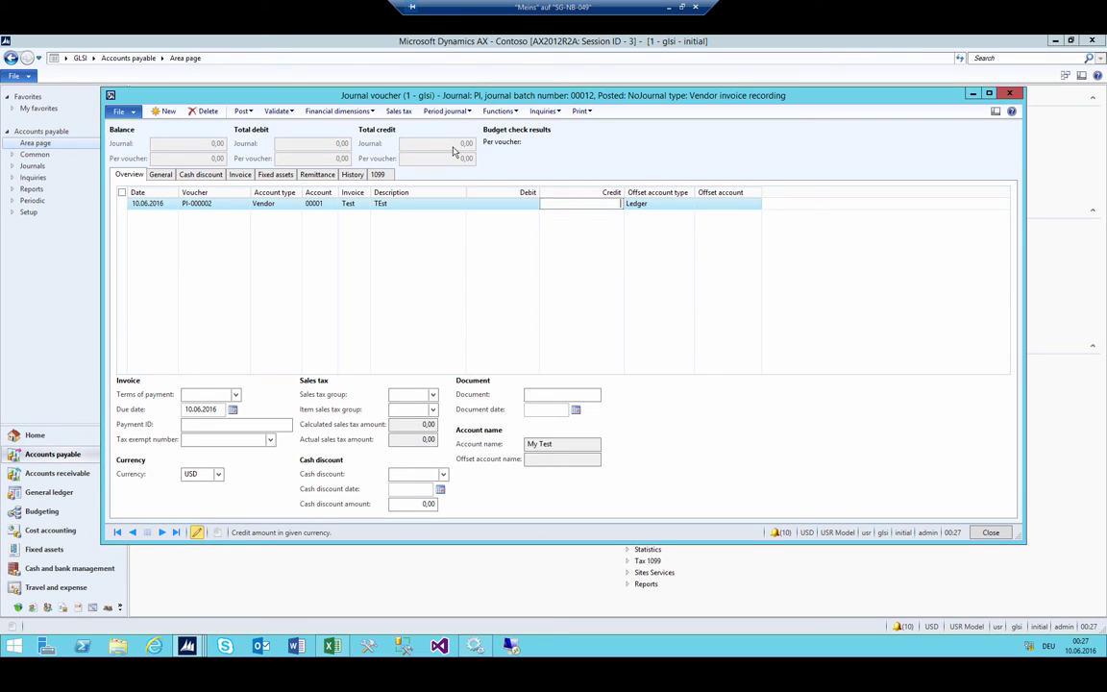
pyautogui.press('Tab')
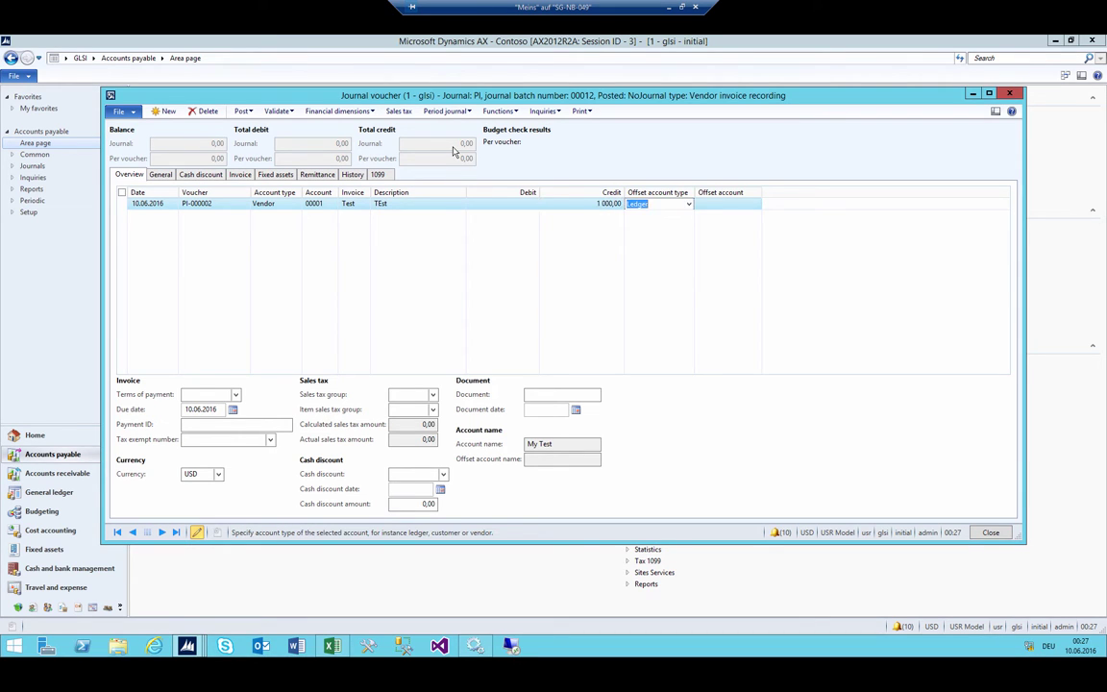
# Step: Set the invoice line's offset account type to Fixed assets and the offset account to the machine asset FA-MCH-000001
pyautogui.hotkey('alt', 'Down')
pyautogui.press('Down')
pyautogui.press('Down')
pyautogui.press('Down')
pyautogui.press('Down')
pyautogui.press('Return')
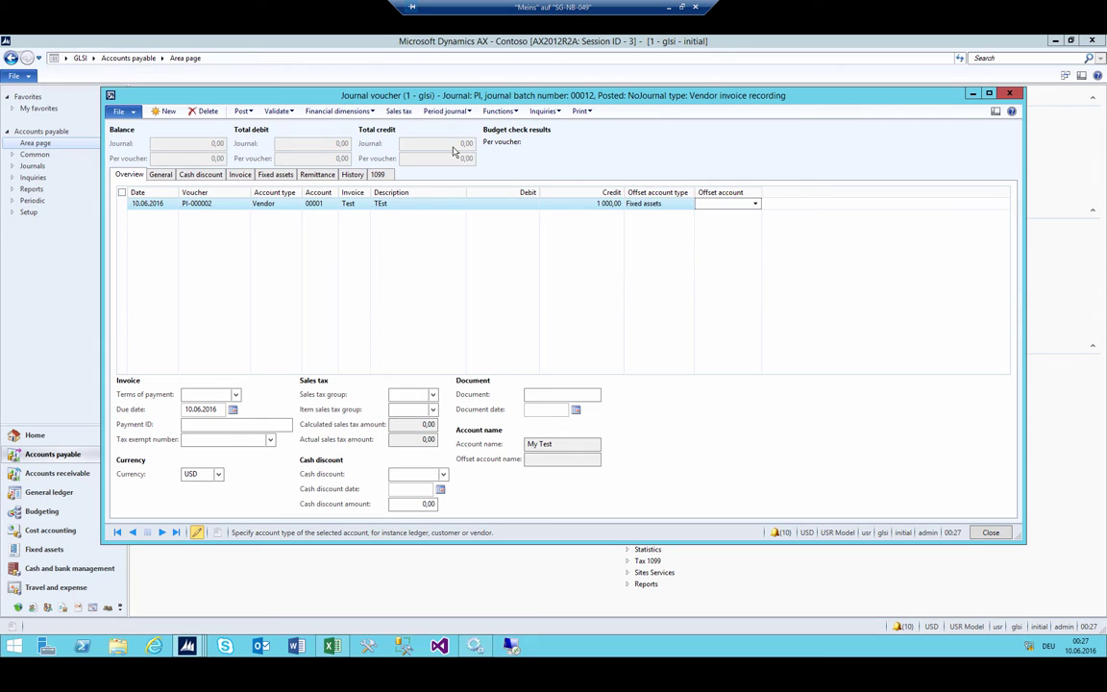
pyautogui.press('Tab')
pyautogui.hotkey('alt', 'Down')
pyautogui.press('Return')
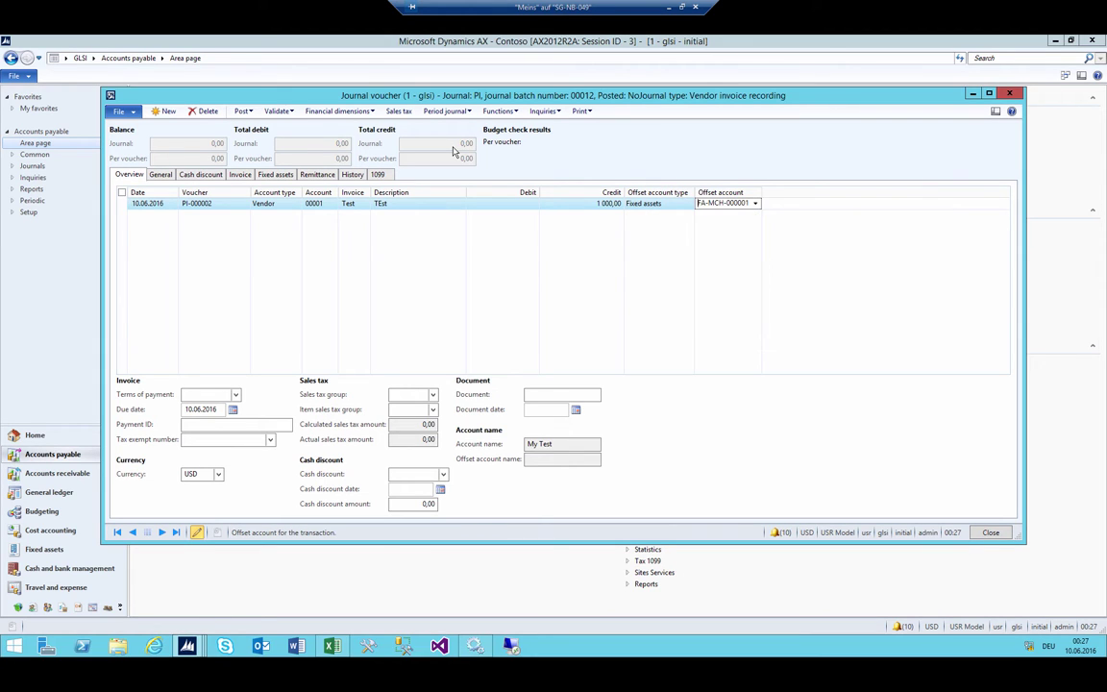
pyautogui.hotkey('shift', 'Tab')
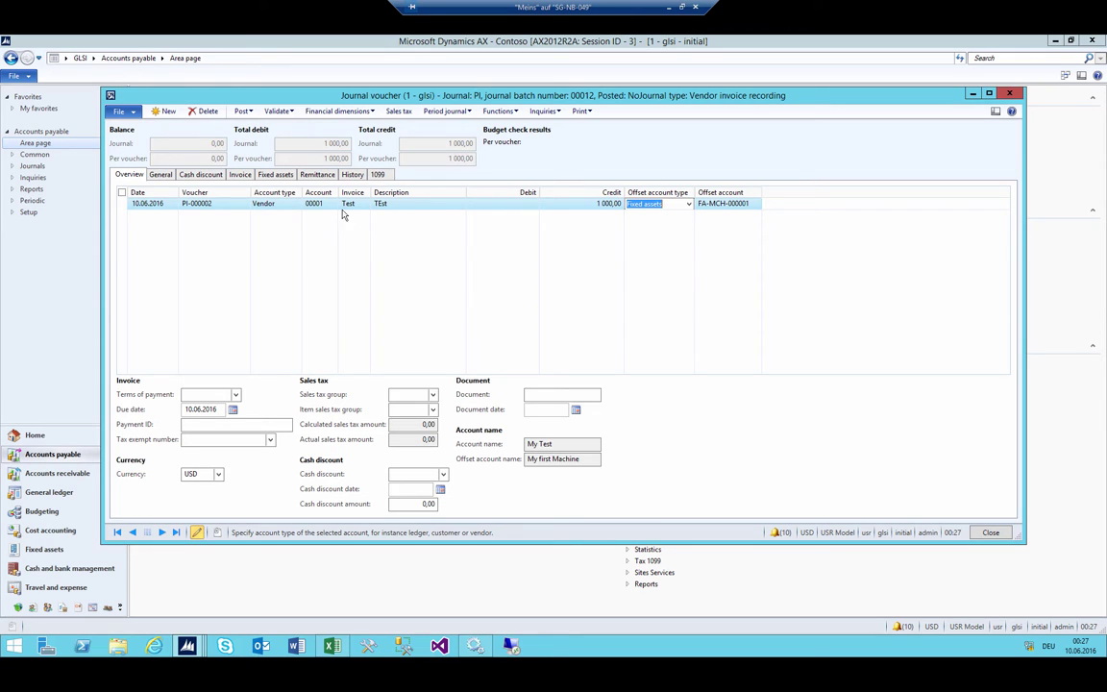
# Step: Show the fixed asset details of the vendor invoice line to check its transaction type and value model
pyautogui.click(246, 111)
pyautogui.click(217, 125)
pyautogui.click(274, 175)
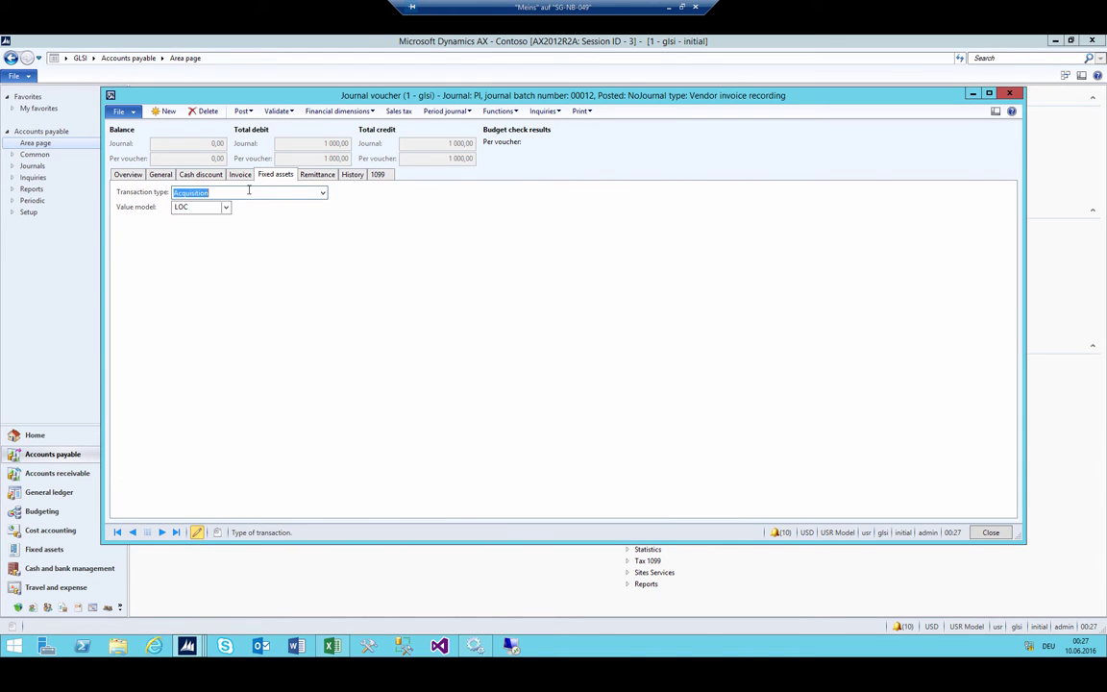
# Step: Return to the overview of voucher PI-000002 and try to post vendor invoice journal 00012
pyautogui.click(130, 175)
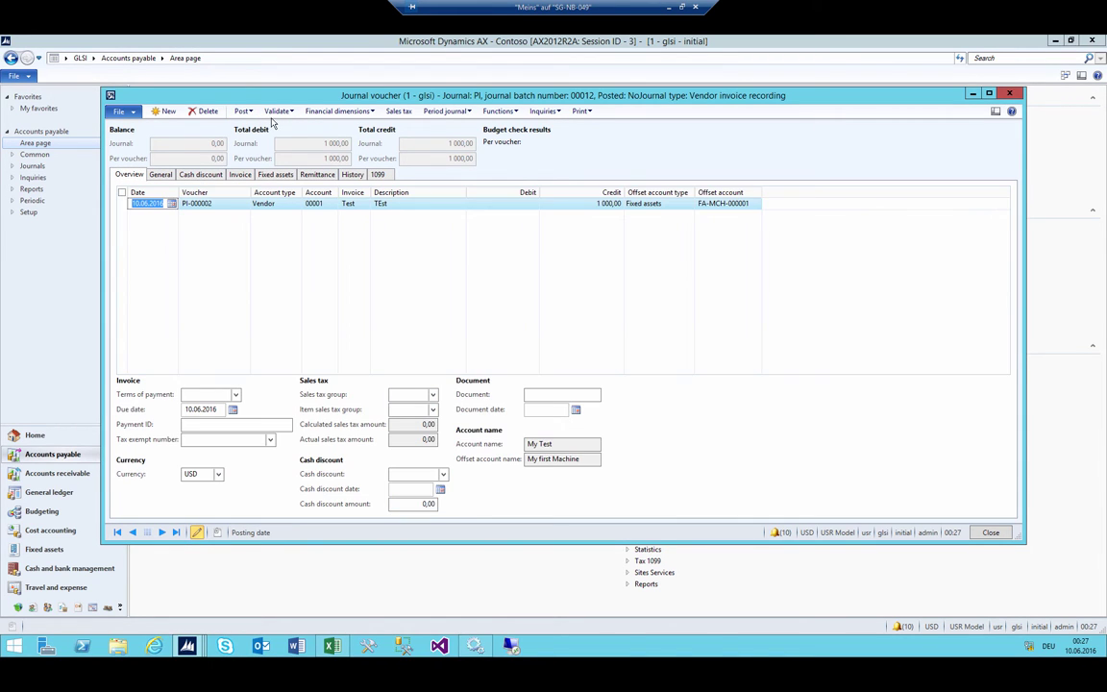
pyautogui.click(243, 112)
pyautogui.click(255, 127)
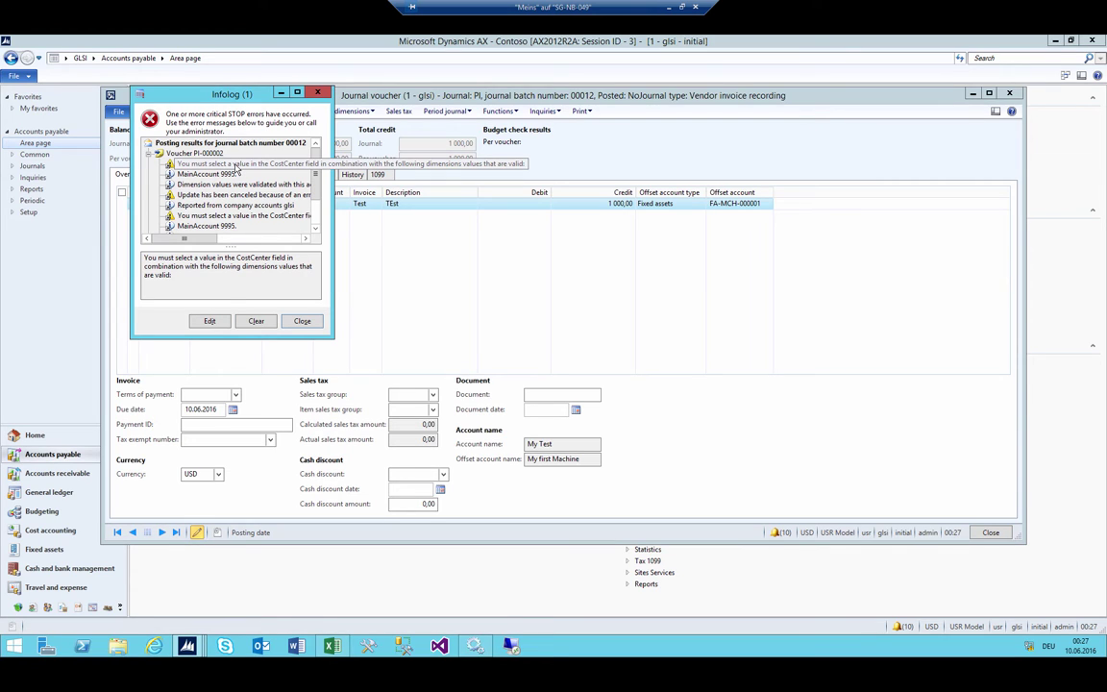
# Step: Widen the Infolog and read the posting errors for the main account and account structure involved, closing it when done
pyautogui.click(227, 173)
pyautogui.click(222, 185)
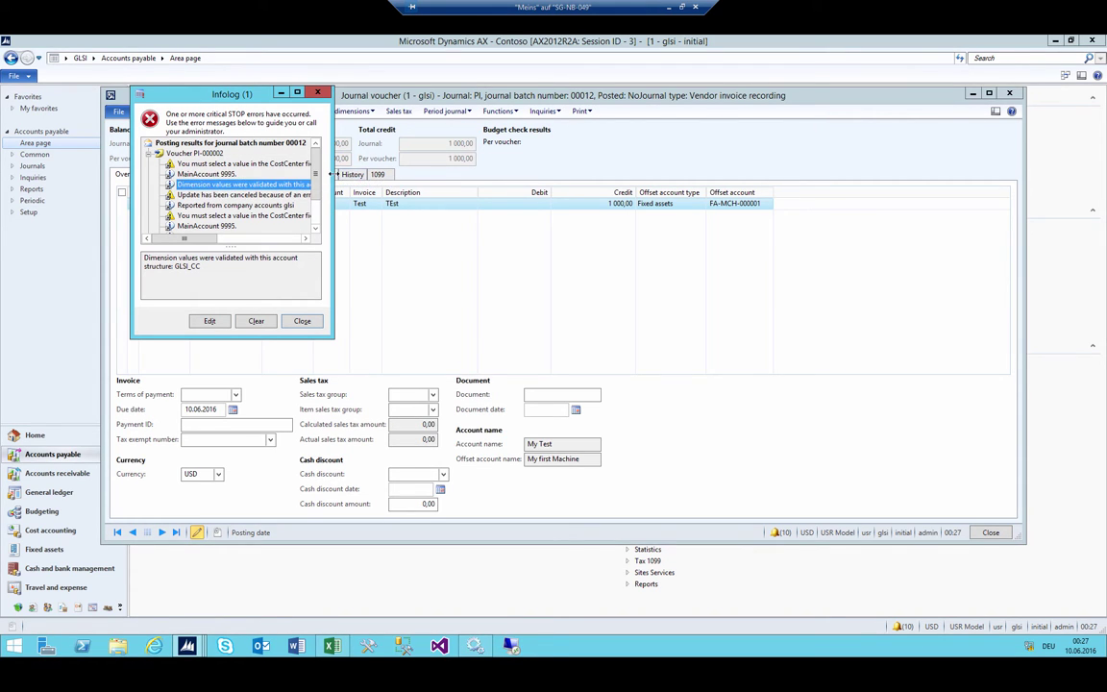
pyautogui.moveTo(334, 211); pyautogui.dragTo(604, 211)
pyautogui.click(240, 216)
pyautogui.scroll(-2, 207, 213)
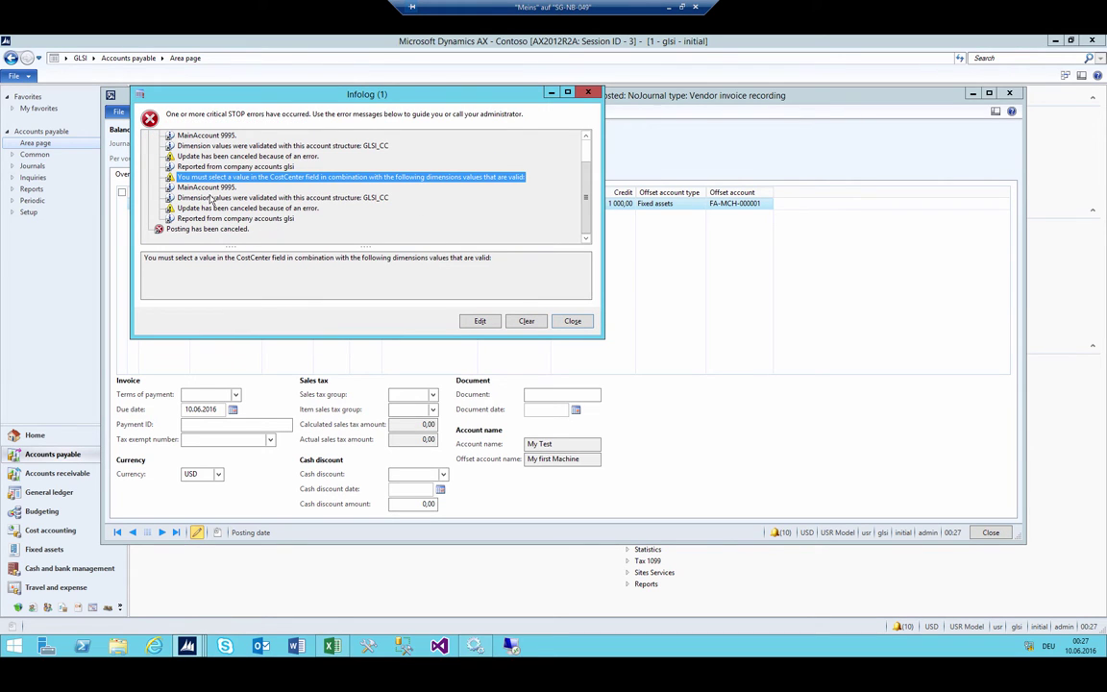
pyautogui.scroll(1, 211, 199)
pyautogui.click(211, 198)
pyautogui.scroll(2, 247, 169)
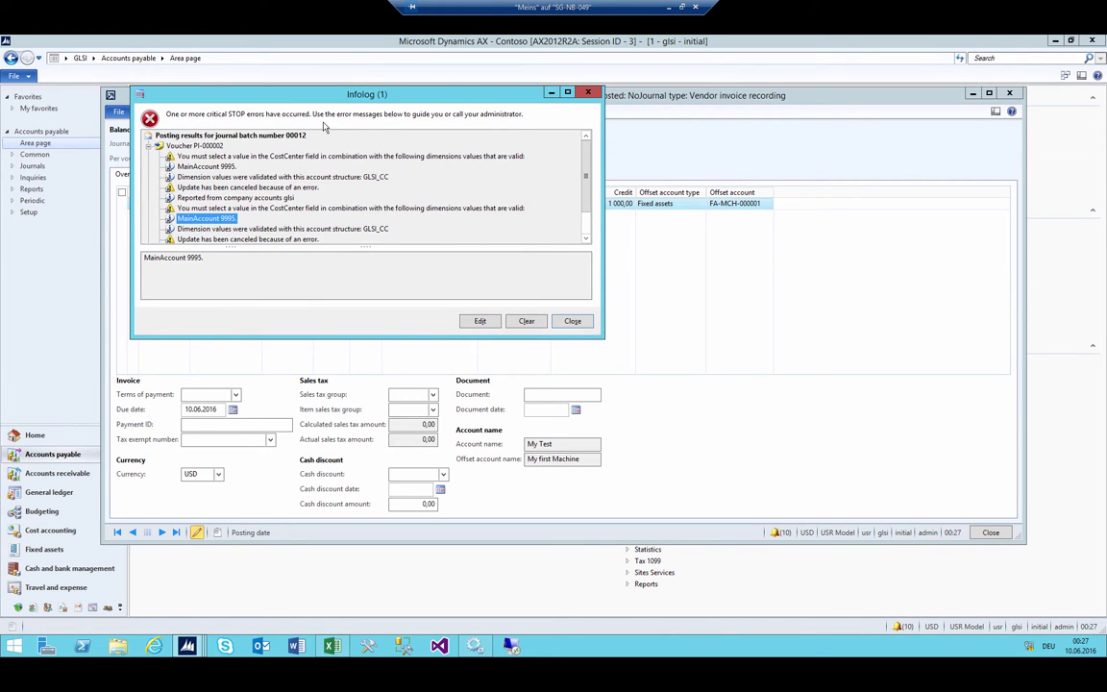
pyautogui.click(277, 176)
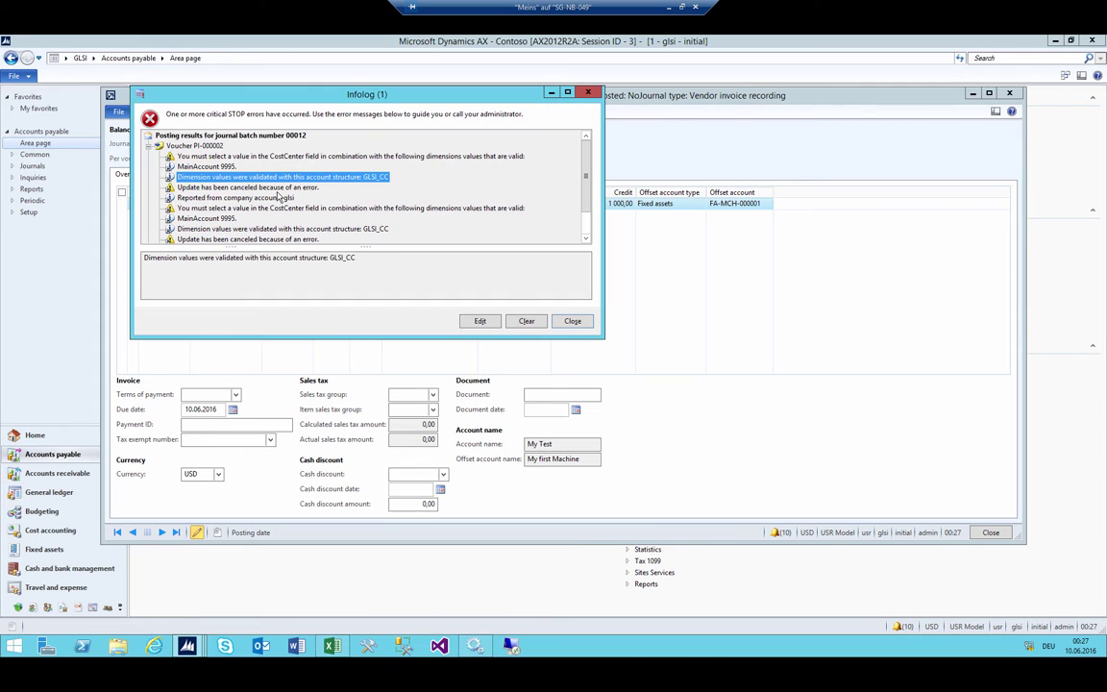
pyautogui.press('Escape')
# Step: Open the account structure configuration in General ledger and examine the MainAccount and CostCenter rules of GLSI_CC
pyautogui.click(712, 206)
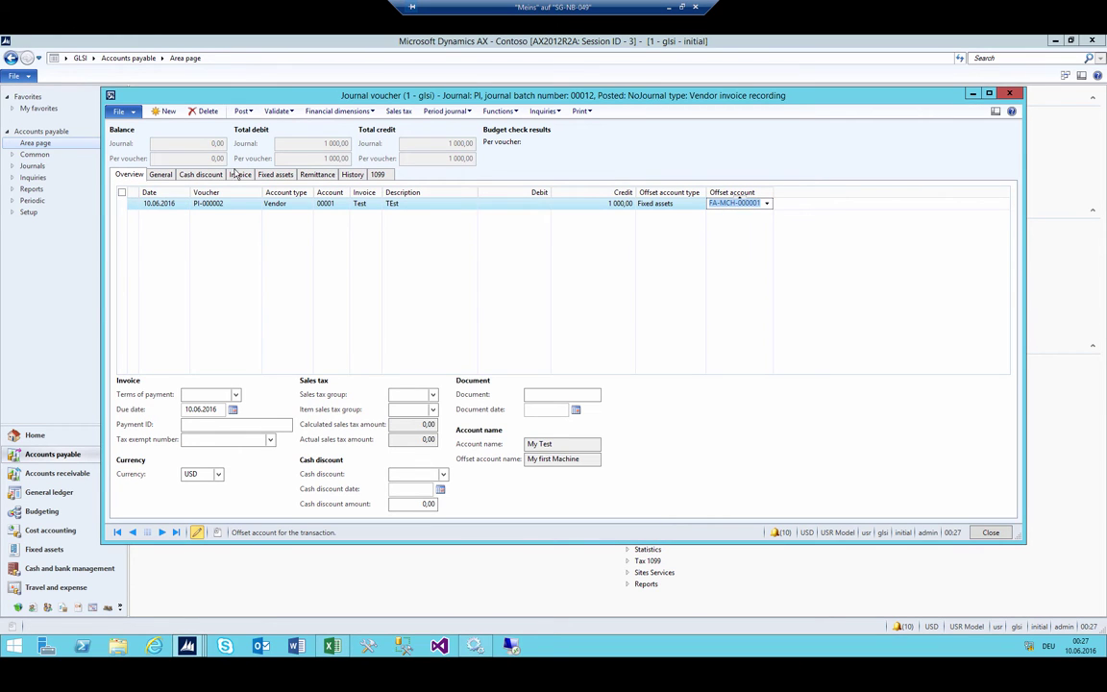
pyautogui.press('Escape')
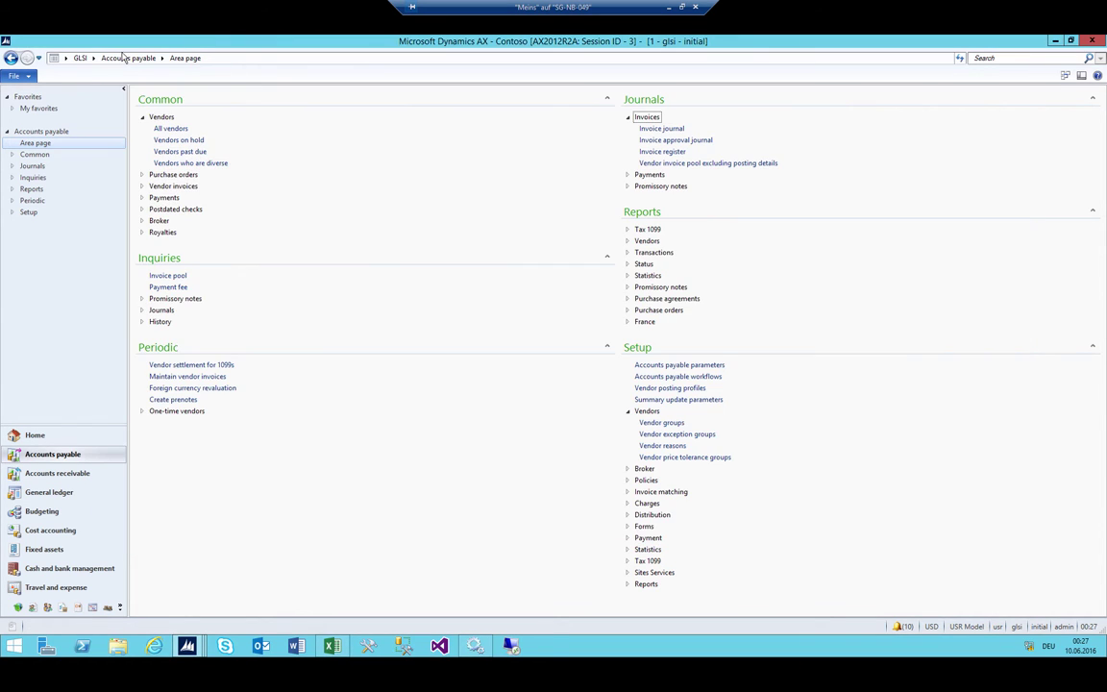
pyautogui.click(95, 59)
pyautogui.click(106, 106)
pyautogui.scroll(-3, 695, 302)
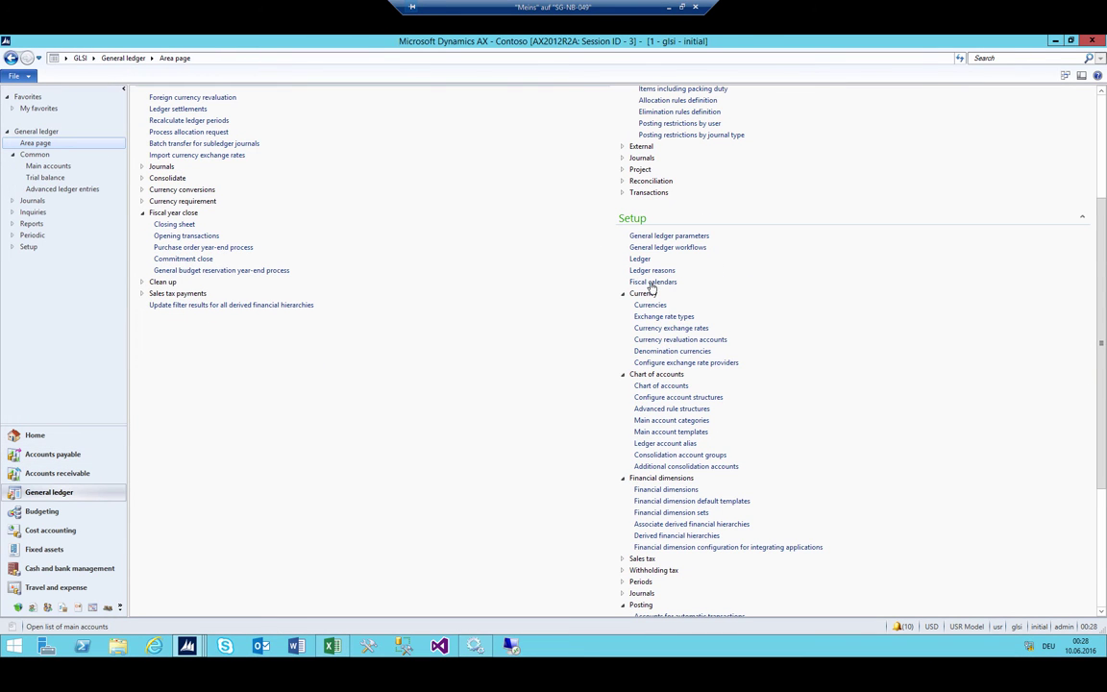
pyautogui.click(676, 397)
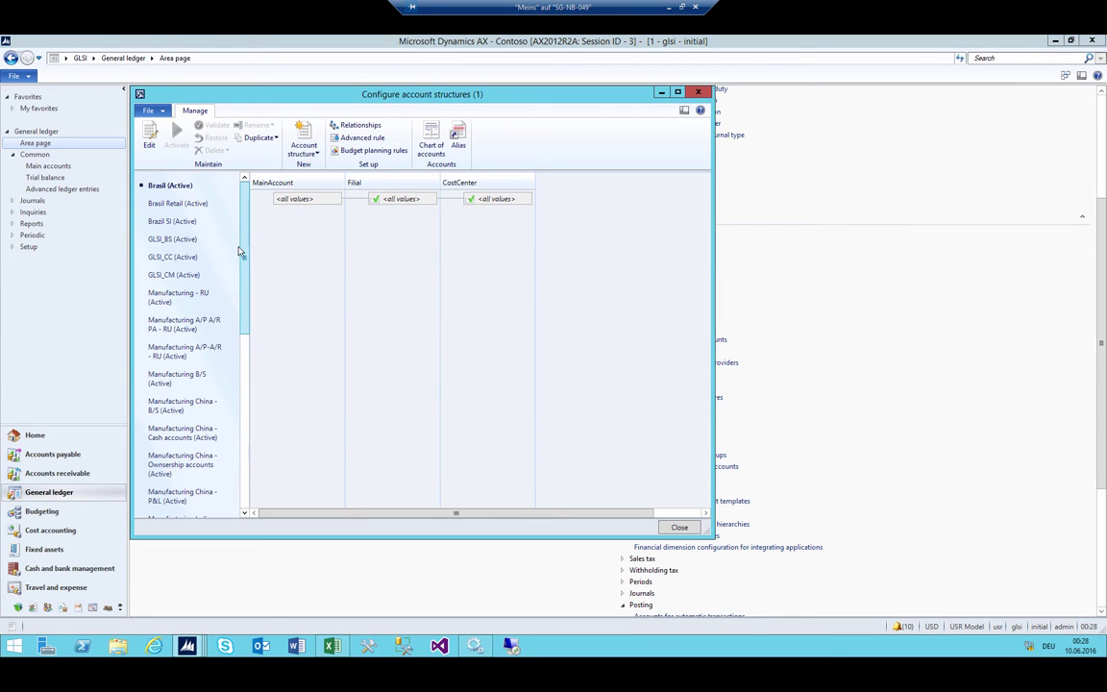
pyautogui.click(168, 259)
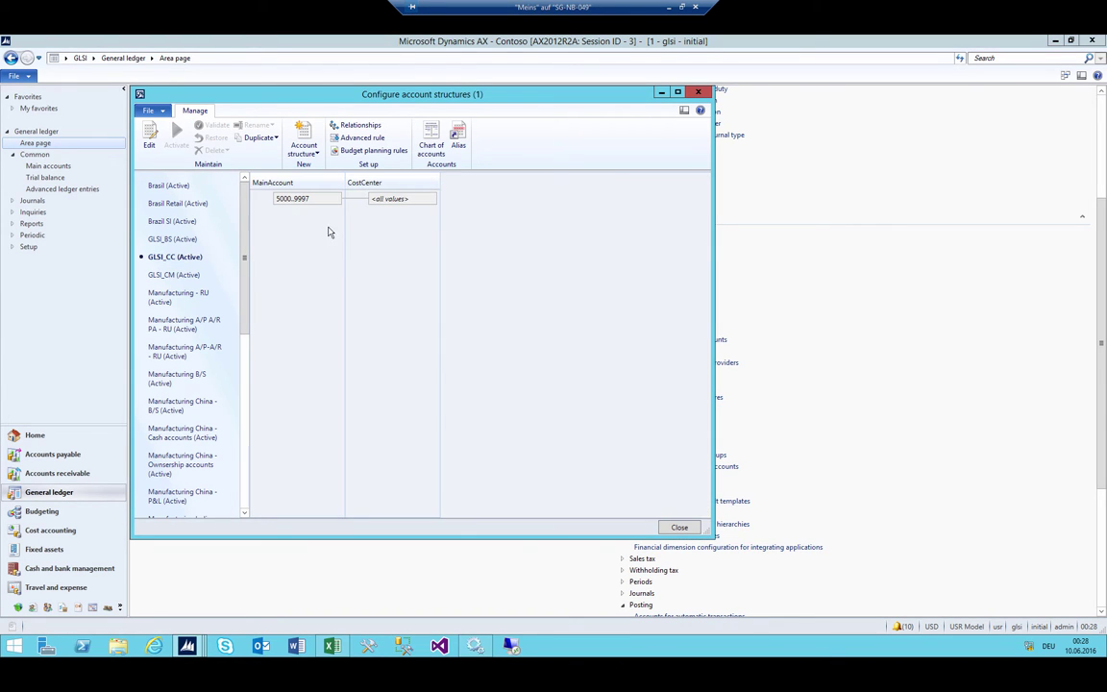
pyautogui.click(410, 200)
# Step: Return to the journal voucher and open the value models of its offset fixed asset, FA-MCH-000001
pyautogui.click(186, 645)
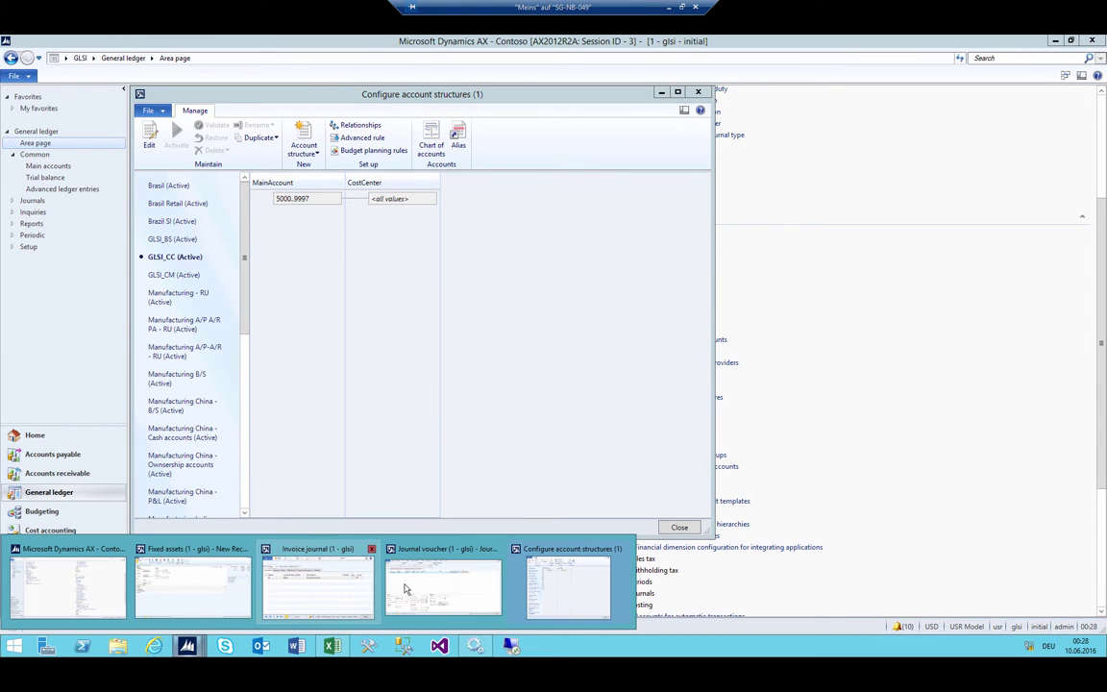
pyautogui.click(289, 593)
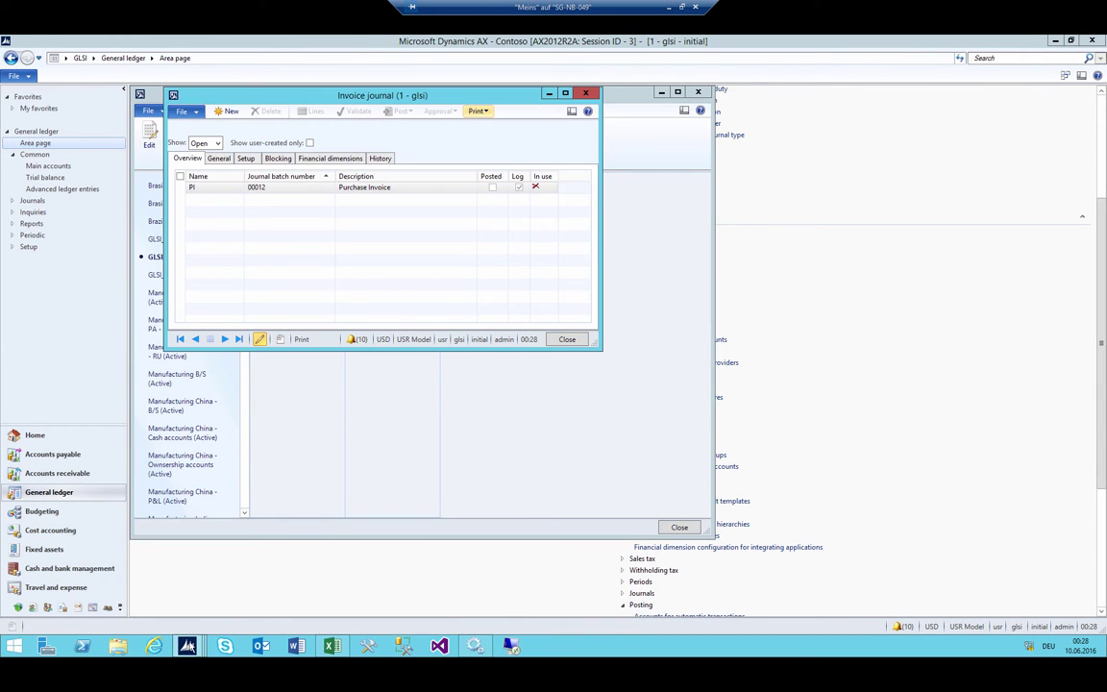
pyautogui.click(186, 645)
pyautogui.click(428, 588)
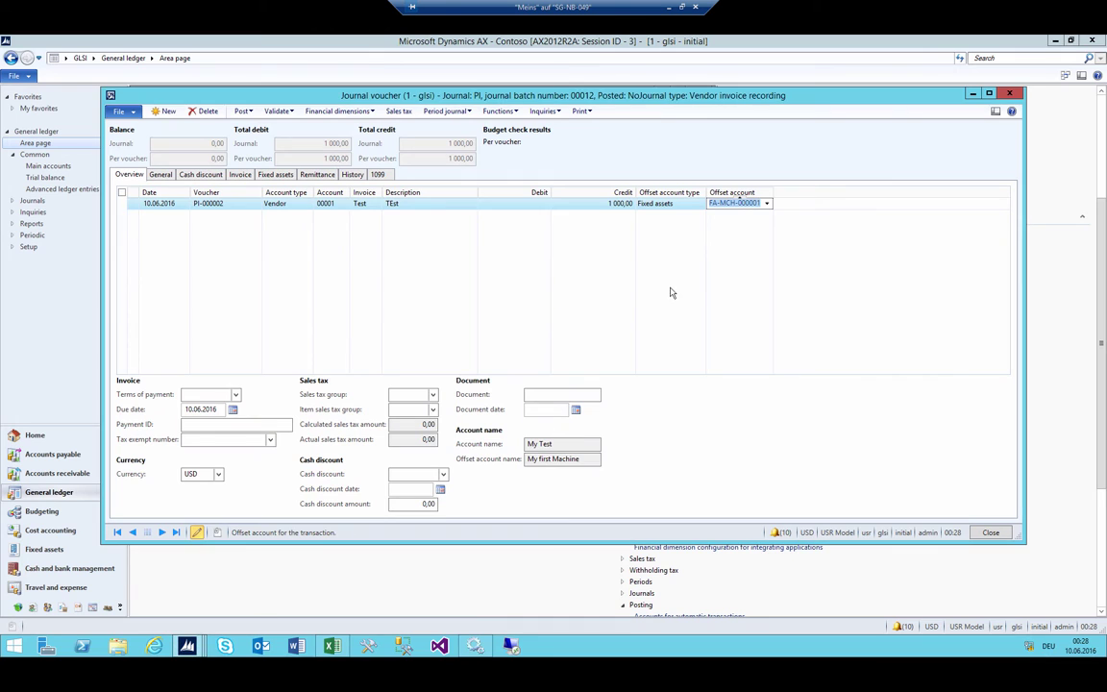
pyautogui.rightClick(715, 205)
pyautogui.click(728, 313)
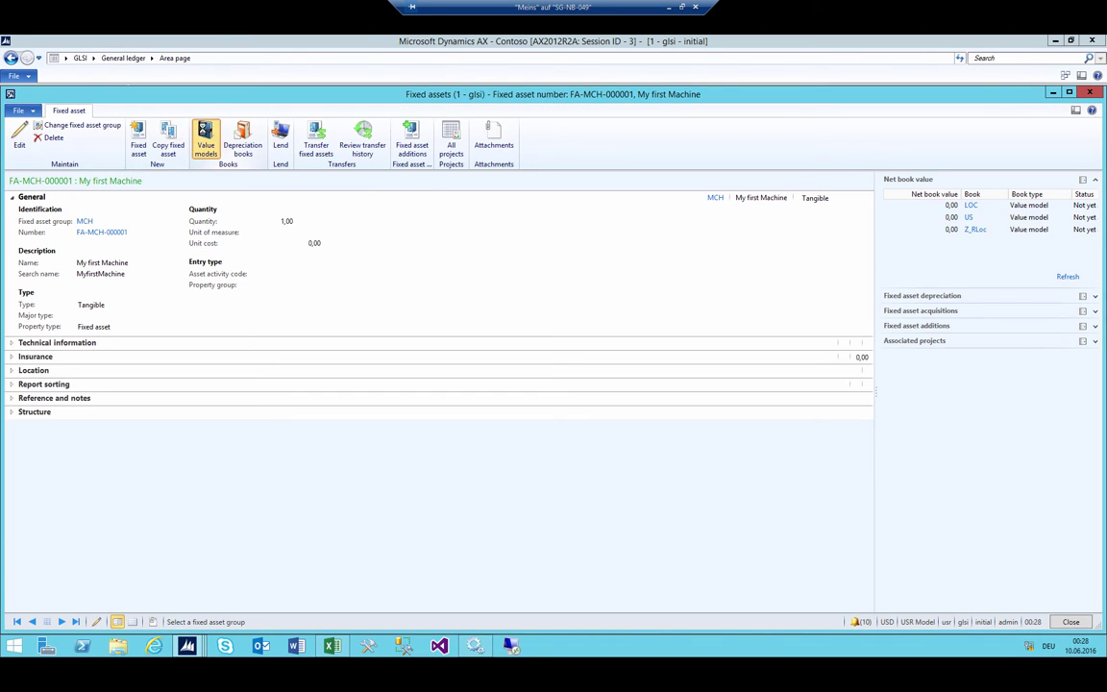
pyautogui.click(203, 141)
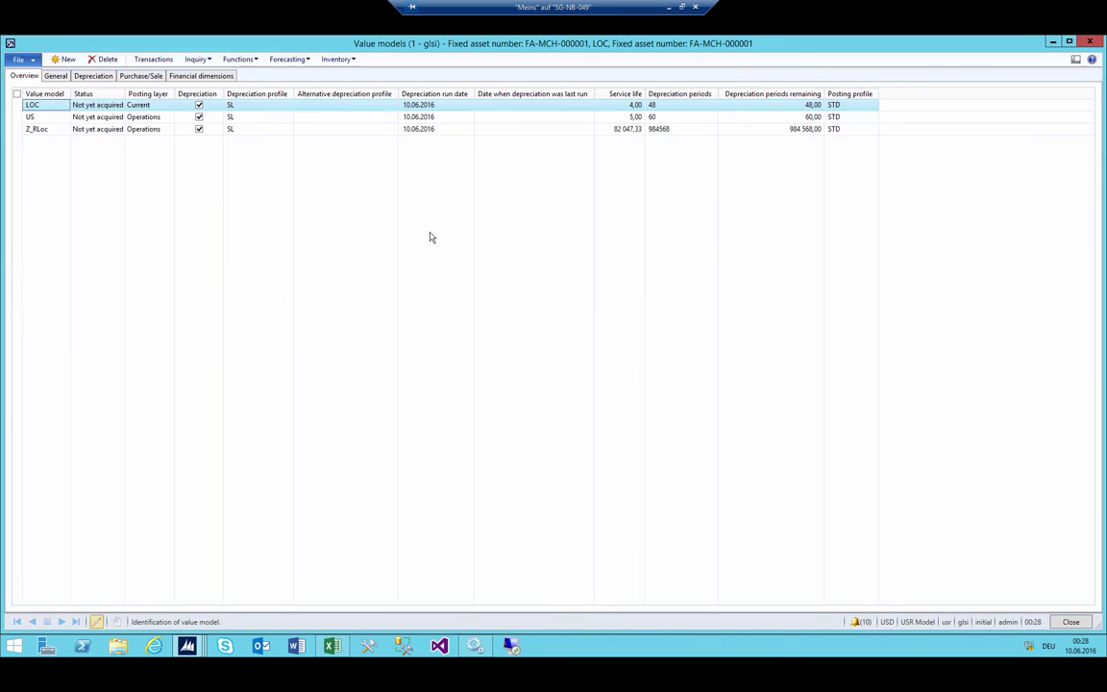
# Step: Check the default financial dimensions of the asset's value models, including LOC and Z_RLoc
pyautogui.click(201, 74)
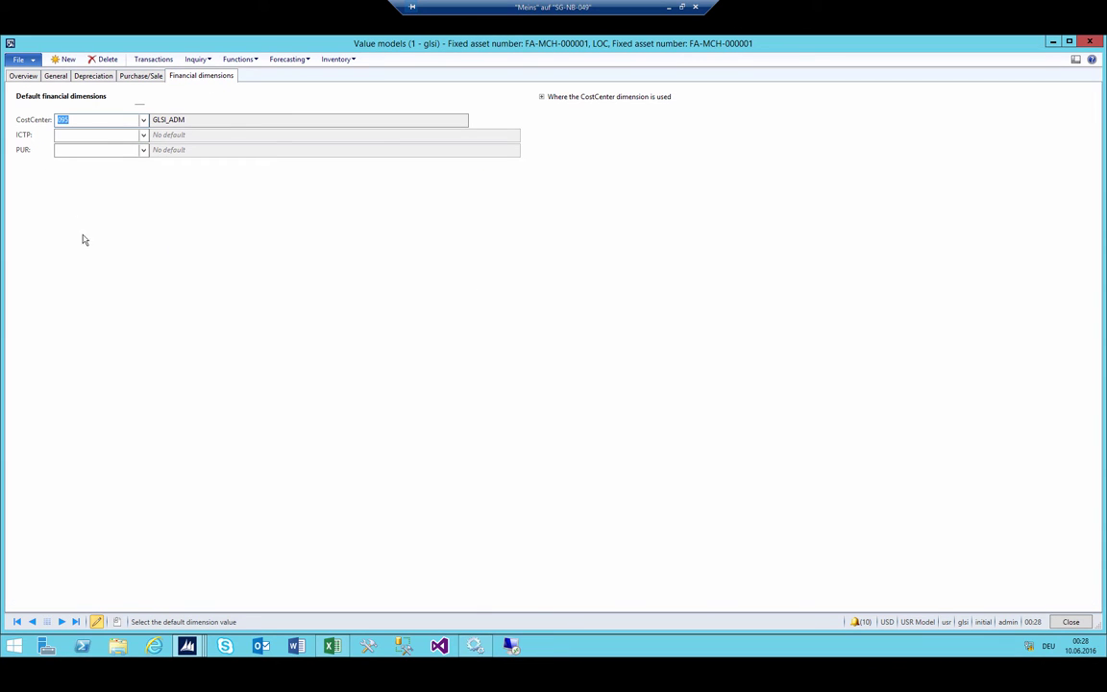
pyautogui.click(60, 621)
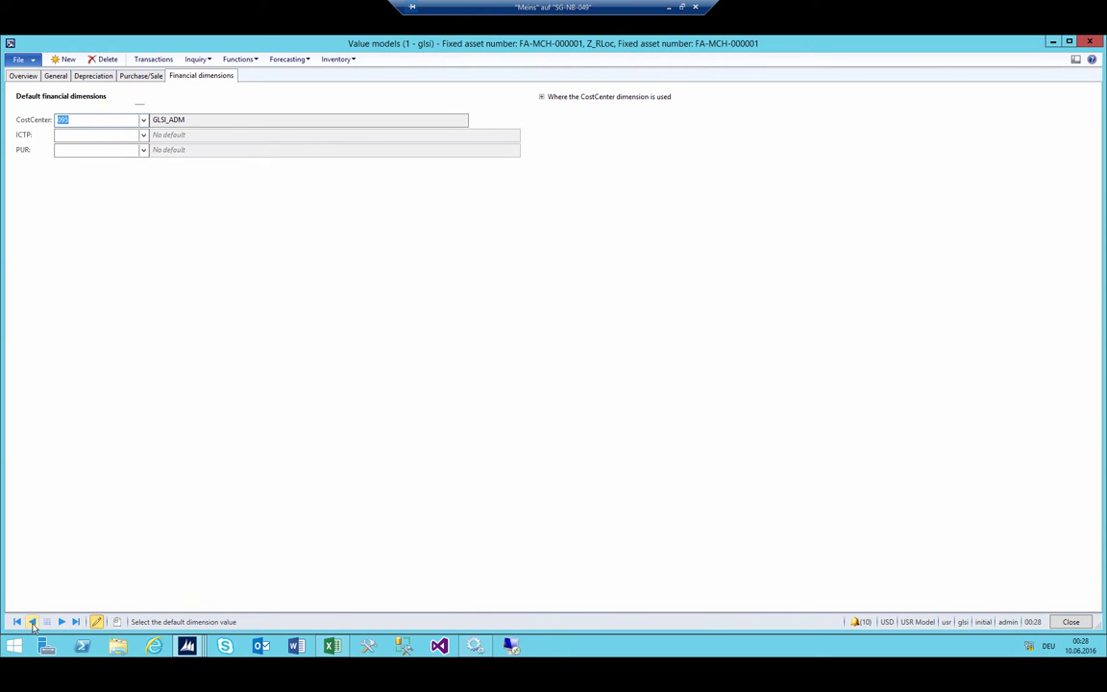
pyautogui.click(32, 621)
pyautogui.click(75, 621)
pyautogui.click(60, 622)
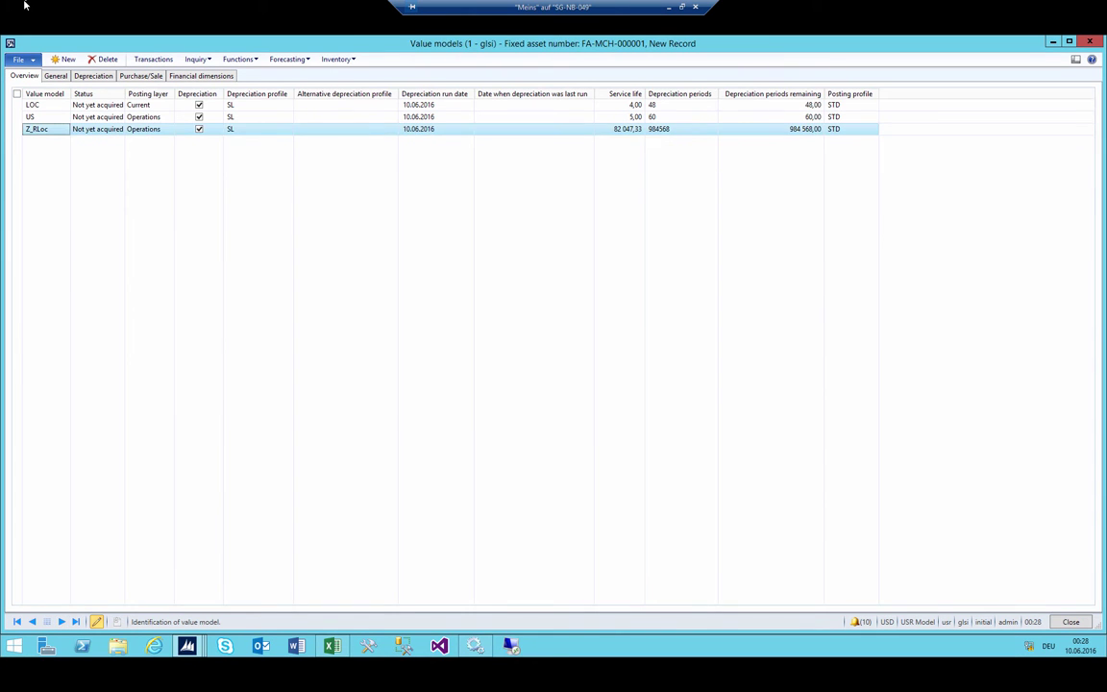
pyautogui.click(181, 76)
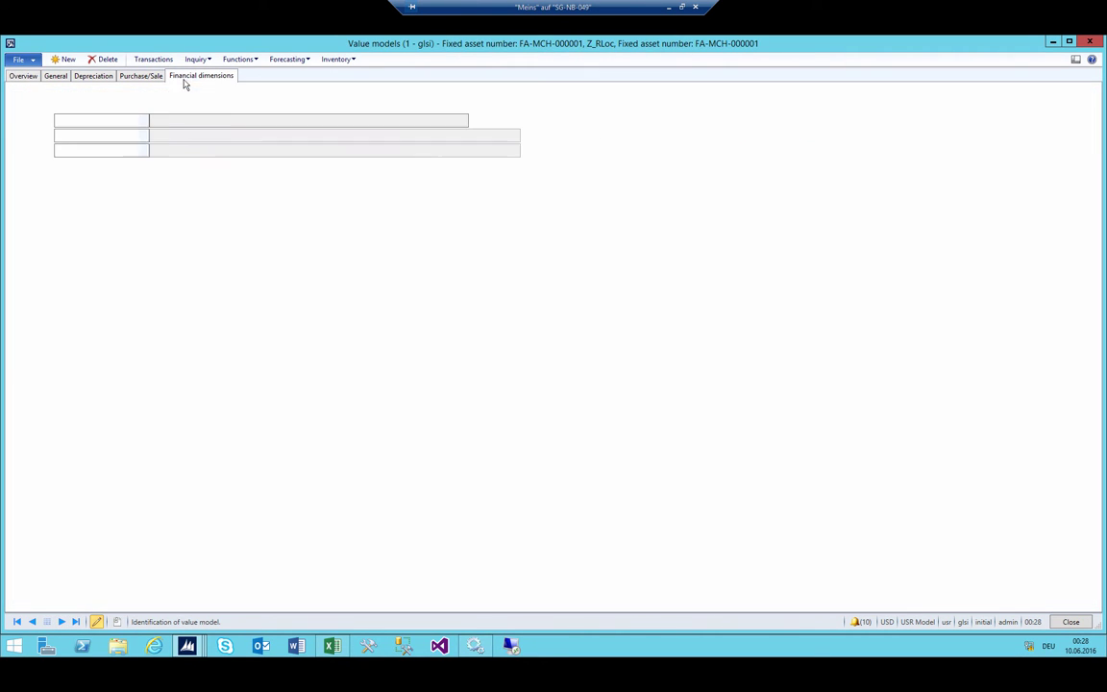
# Step: Switch back to the account structures and compare the account ranges and dimensions of GLSI_BS, GLSI_CC and GLSI_CM
pyautogui.click(187, 646)
pyautogui.click(557, 584)
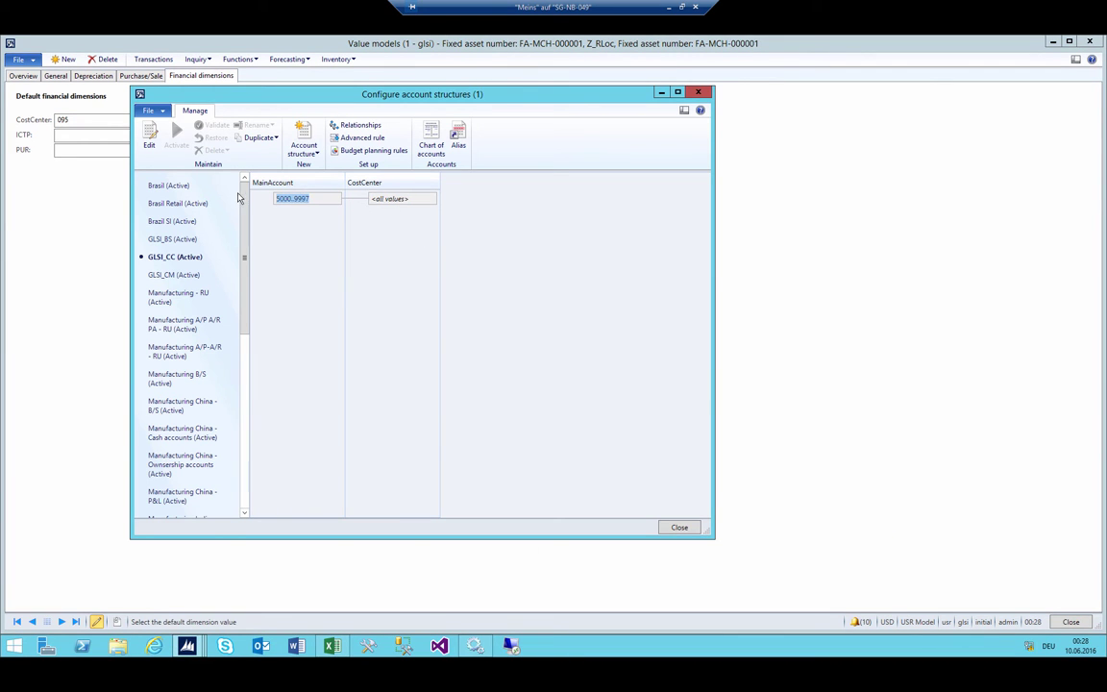
pyautogui.click(174, 240)
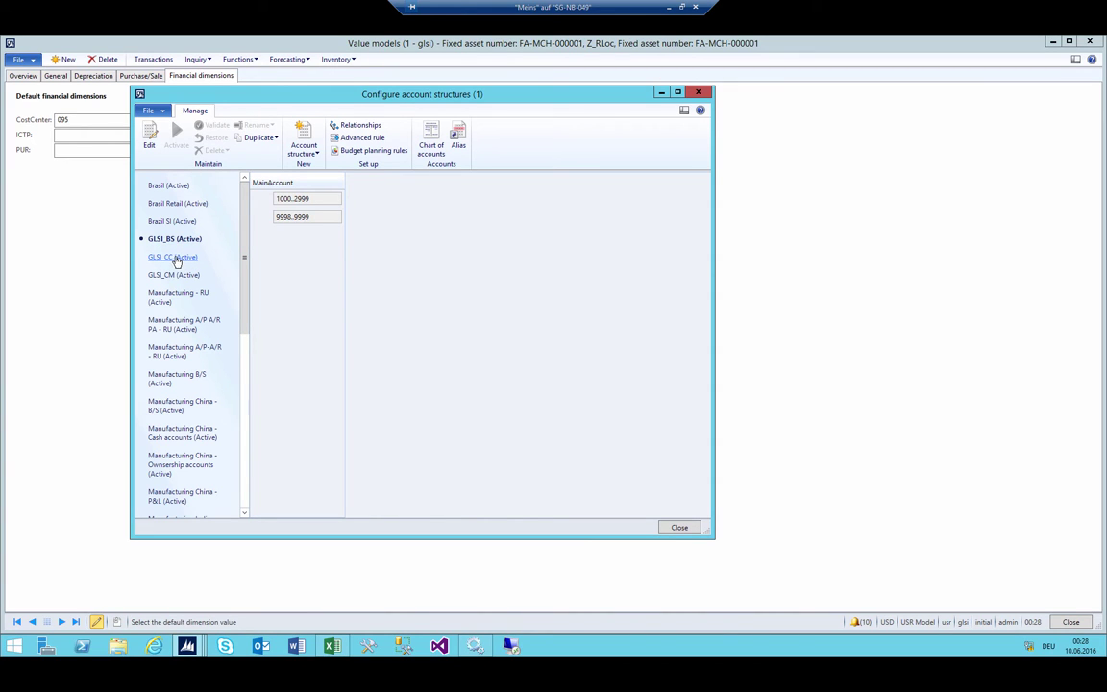
pyautogui.click(173, 257)
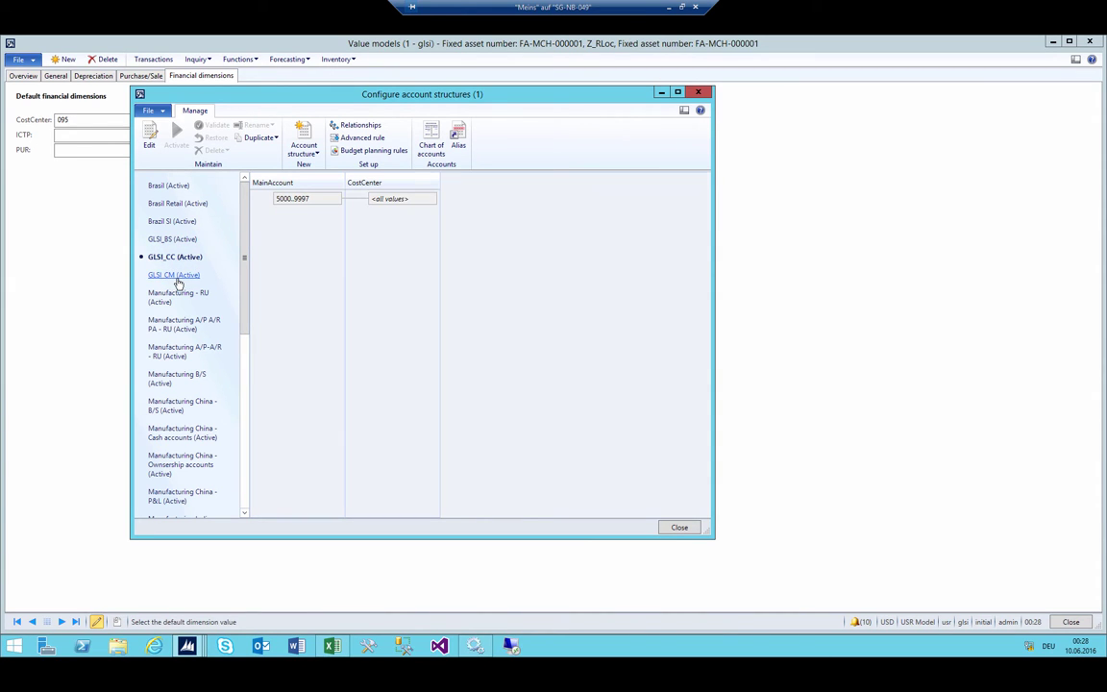
pyautogui.click(178, 276)
pyautogui.click(173, 257)
# Step: Go back to the journal voucher and try to post vendor invoice PI-000002 again
pyautogui.moveTo(198, 651)
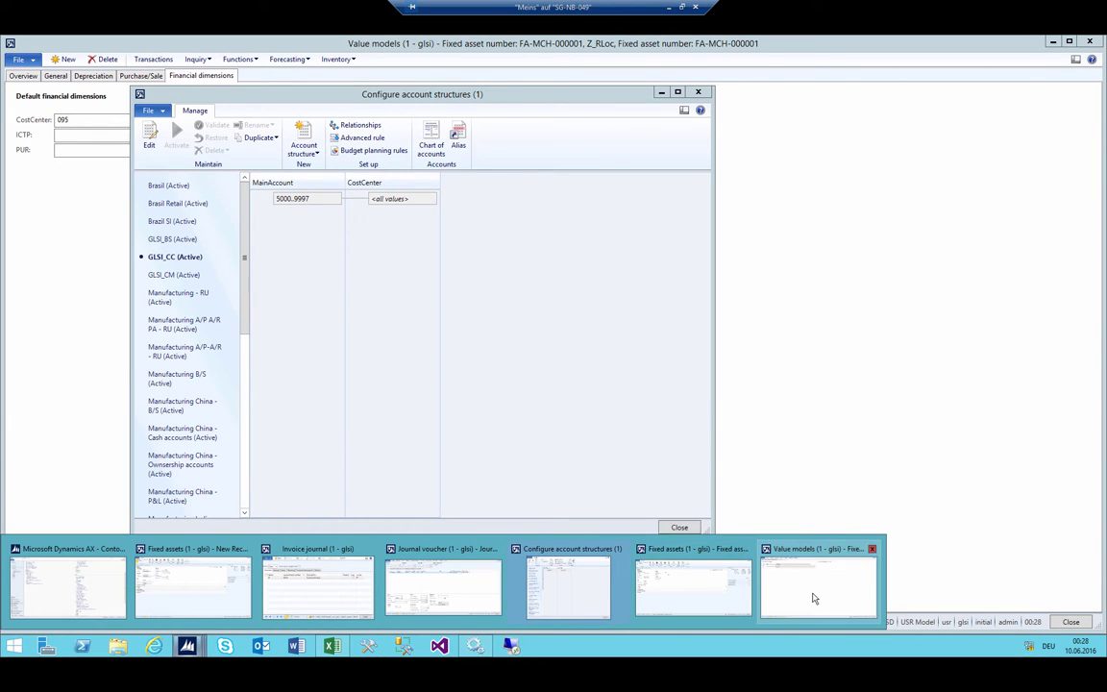
pyautogui.click(404, 581)
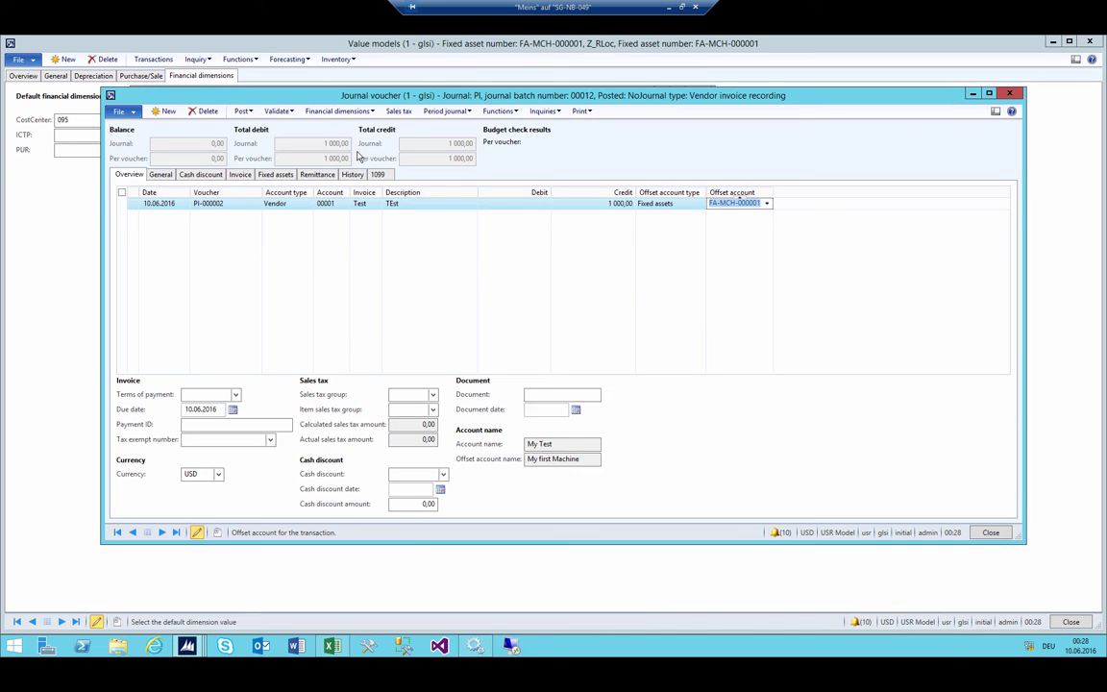
pyautogui.click(327, 204)
pyautogui.click(276, 111)
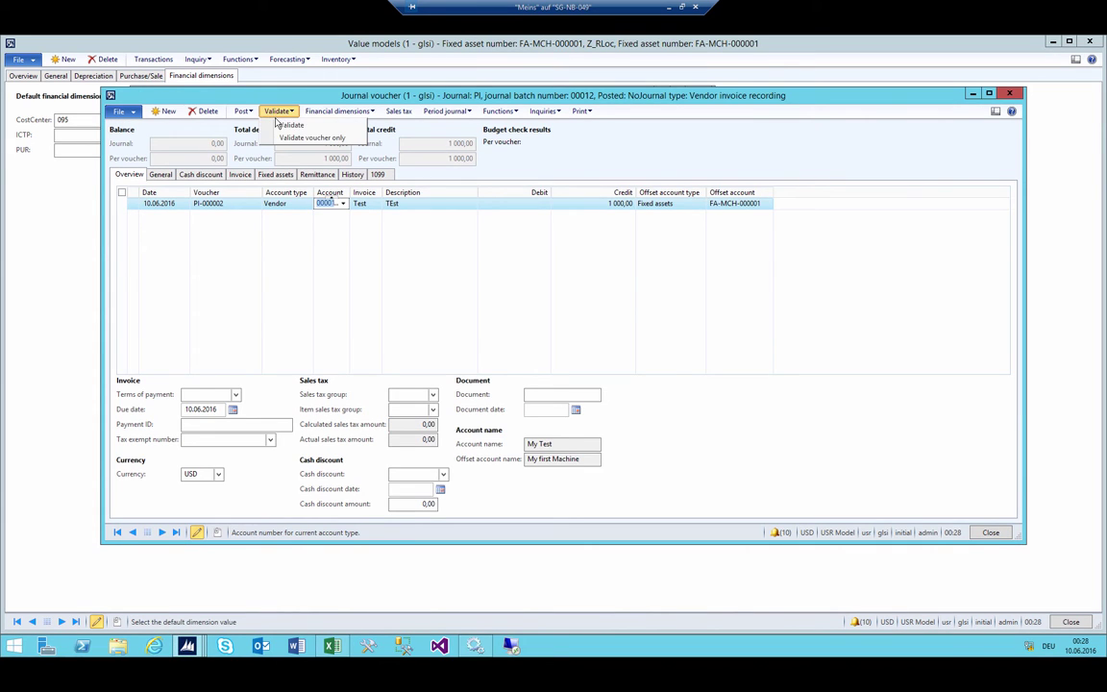
pyautogui.click(241, 111)
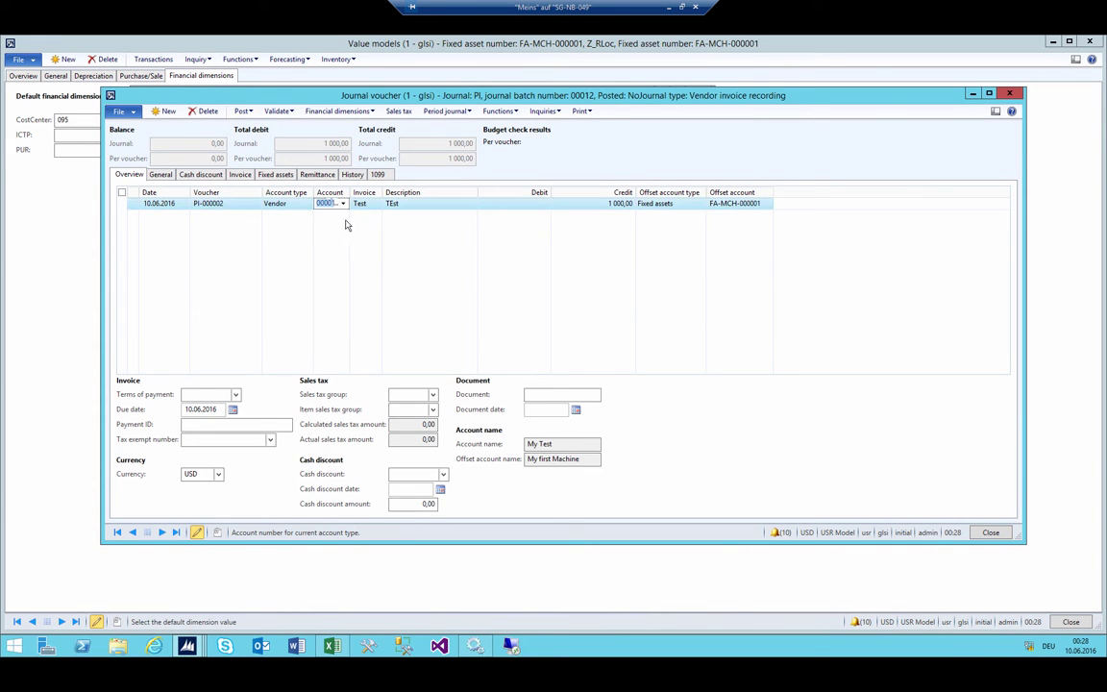
pyautogui.hotkey('alt', 'Tab')
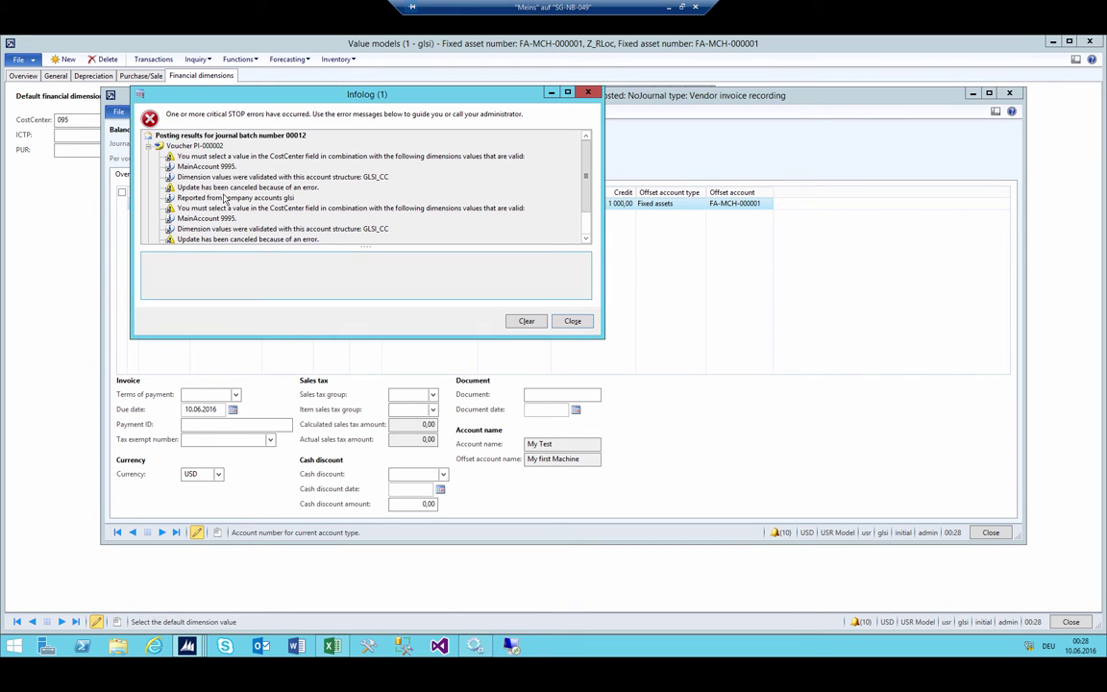
# Step: Go through the Infolog messages for voucher PI-000002 to find the cause of the CostCenter error, and close the log
pyautogui.click(219, 158)
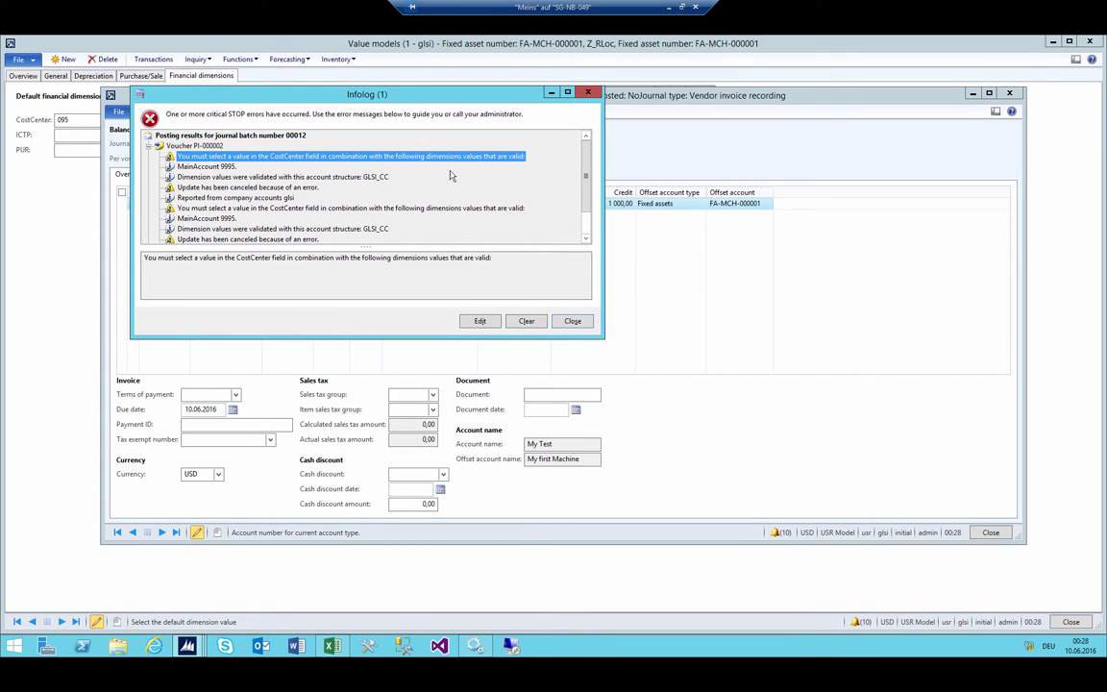
pyautogui.click(204, 178)
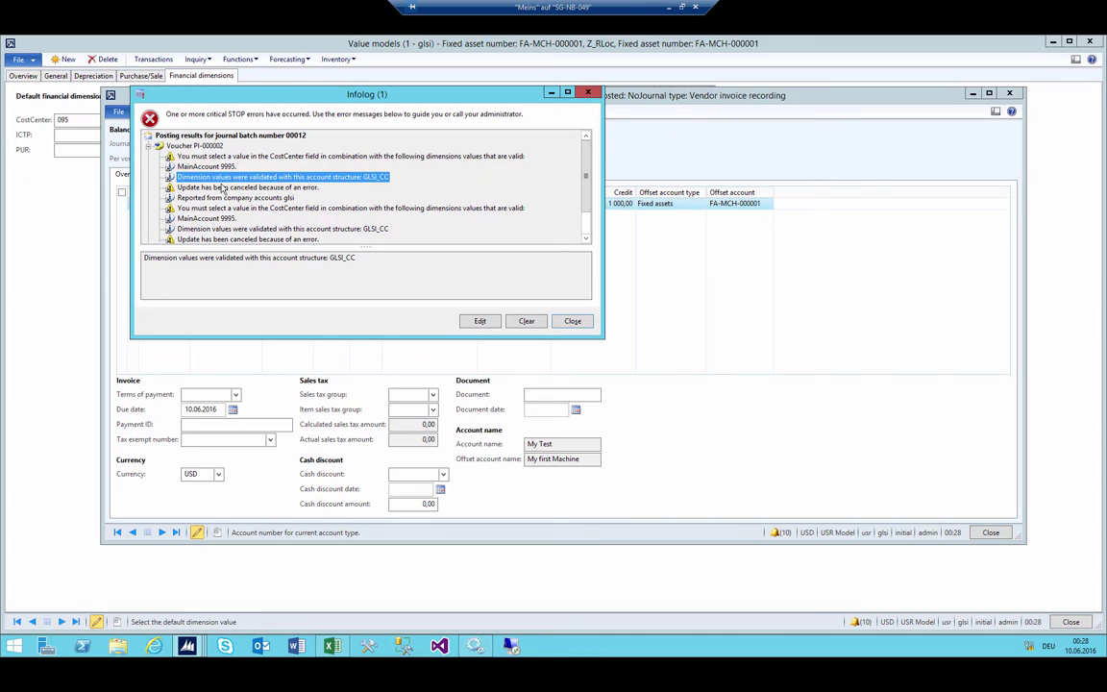
pyautogui.click(221, 188)
pyautogui.click(242, 208)
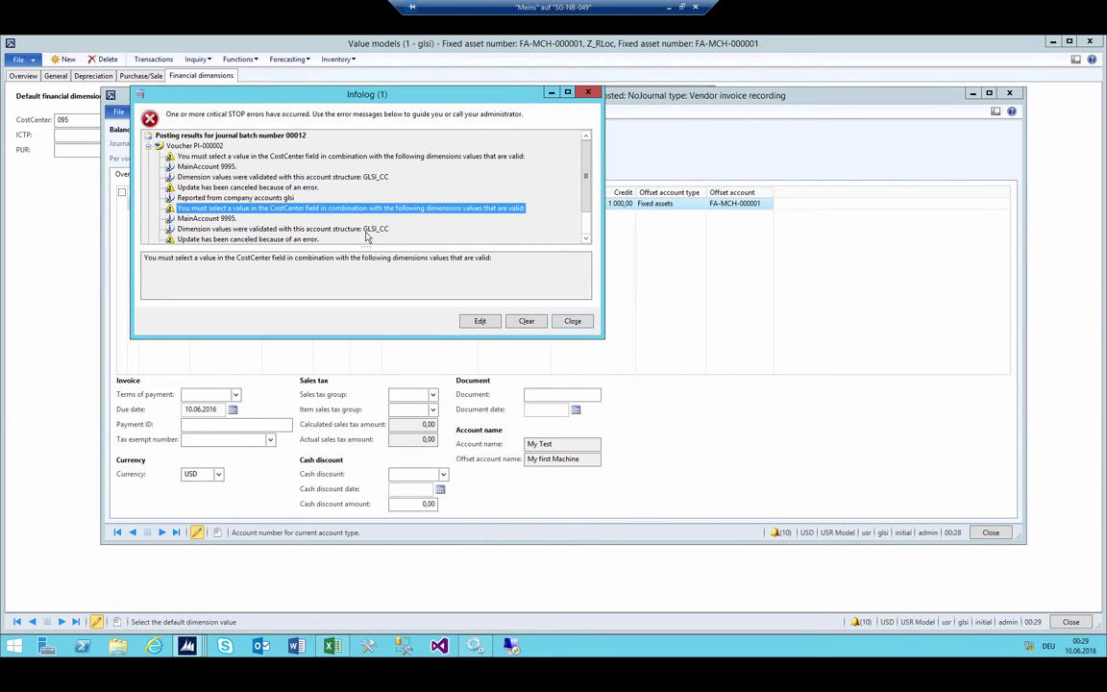
pyautogui.press('Down')
pyautogui.press('Down')
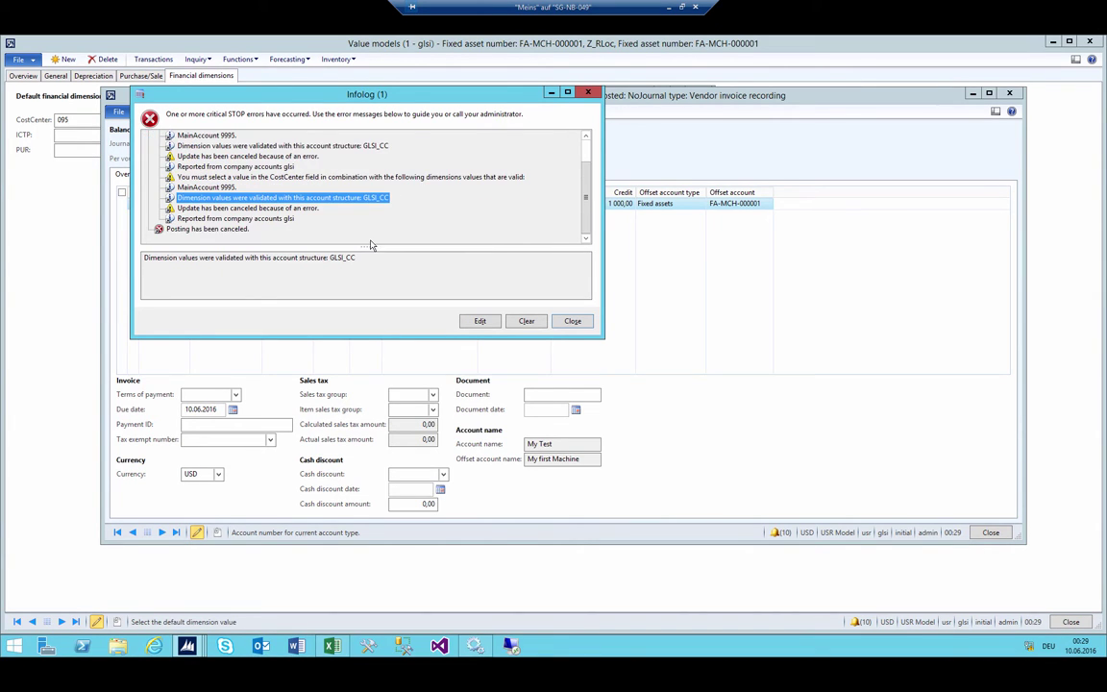
pyautogui.press('Down')
pyautogui.press('Down')
pyautogui.press('Up')
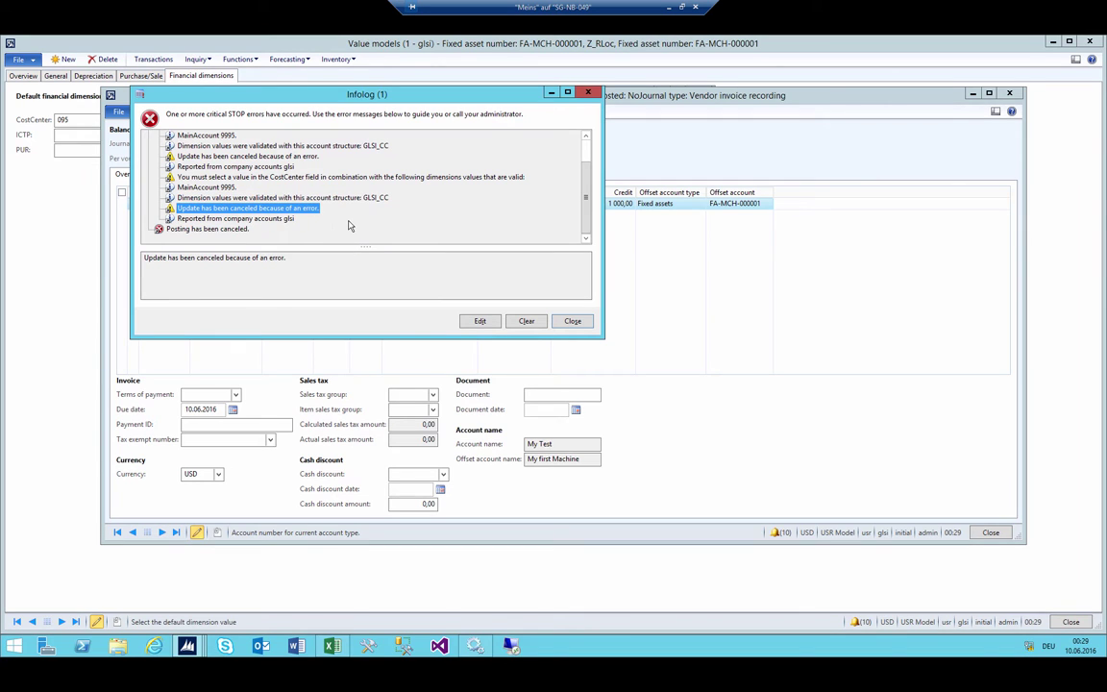
pyautogui.scroll(1, 349, 226)
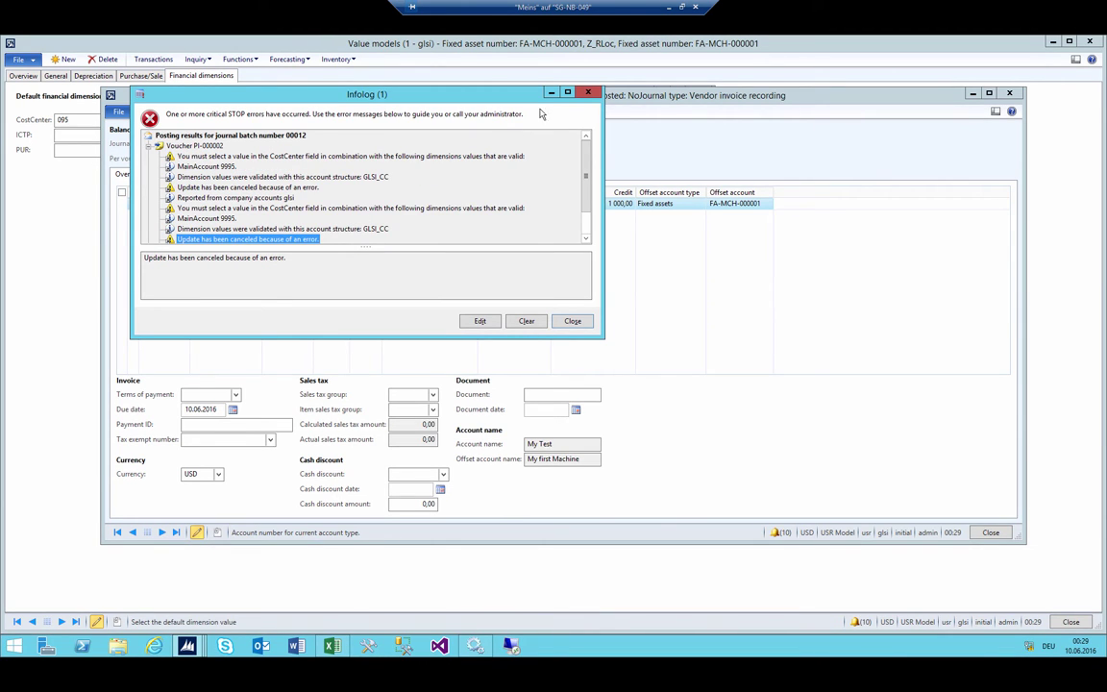
pyautogui.press('Escape')
# Step: Check the account financial dimensions of voucher PI-000002 and close them
pyautogui.click(309, 109)
pyautogui.click(309, 120)
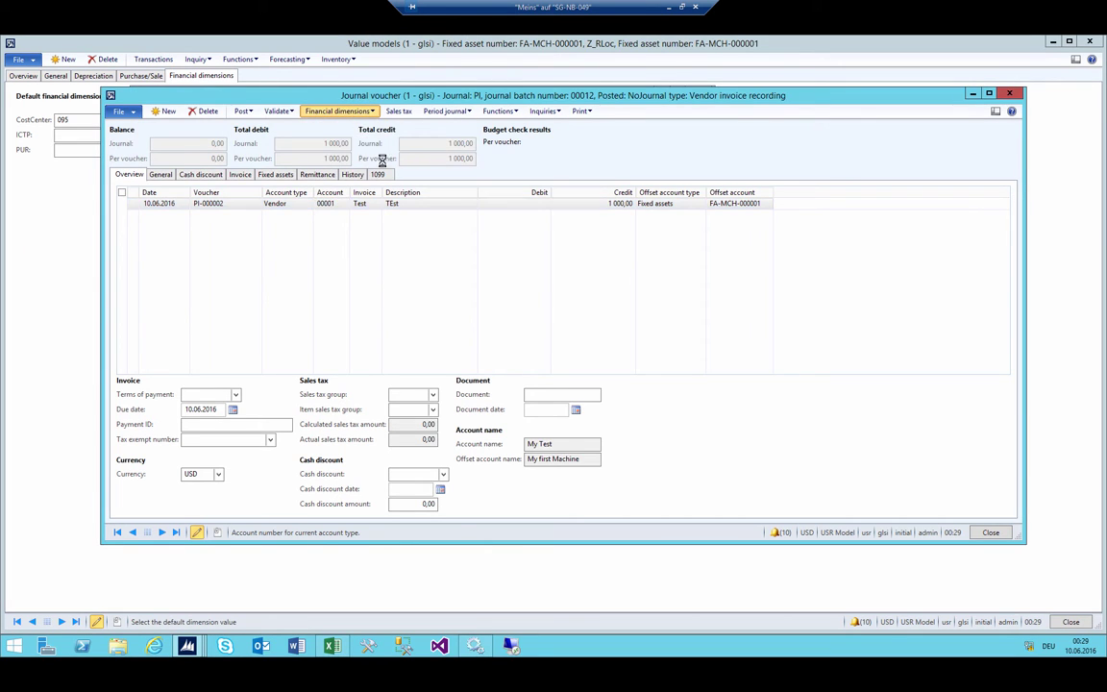
pyautogui.click(600, 91)
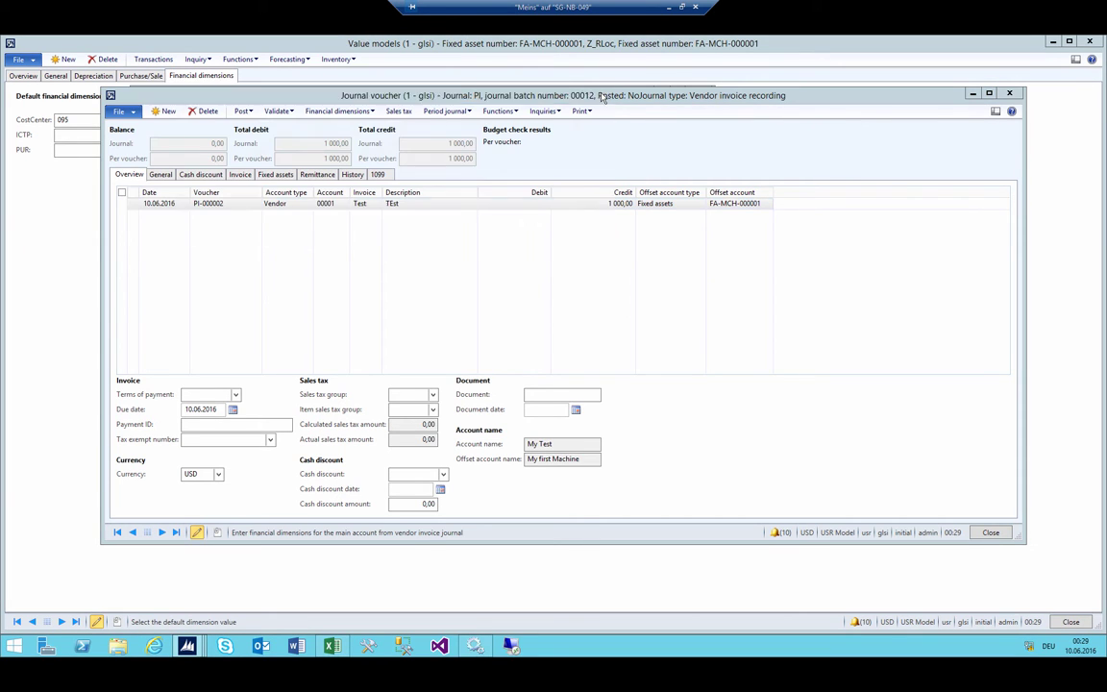
# Step: Pick a CostCenter value in the offset account's financial dimensions for voucher PI-000002 and confirm
pyautogui.click(317, 110)
pyautogui.click(322, 127)
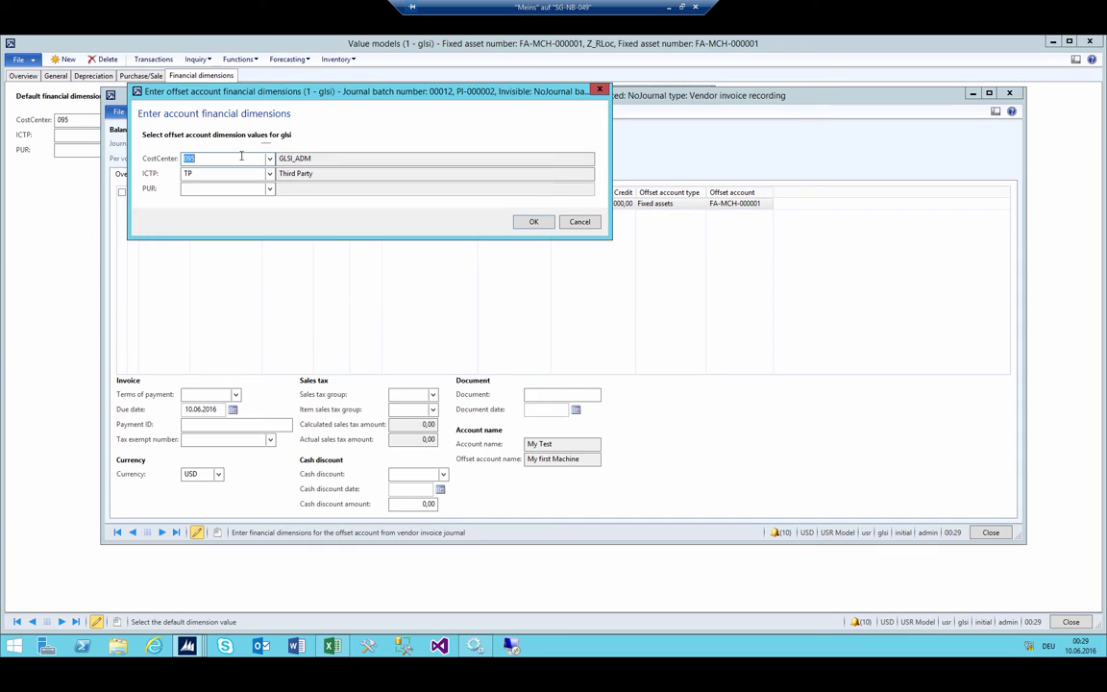
pyautogui.click(199, 159)
pyautogui.click(270, 159)
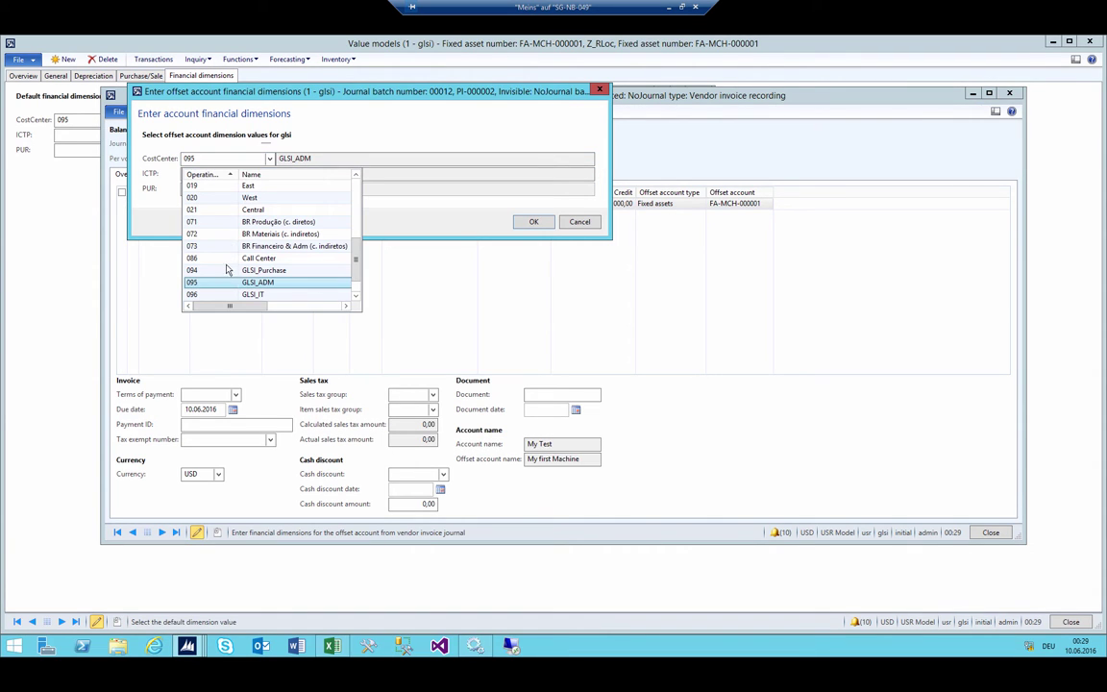
pyautogui.click(203, 241)
pyautogui.click(531, 222)
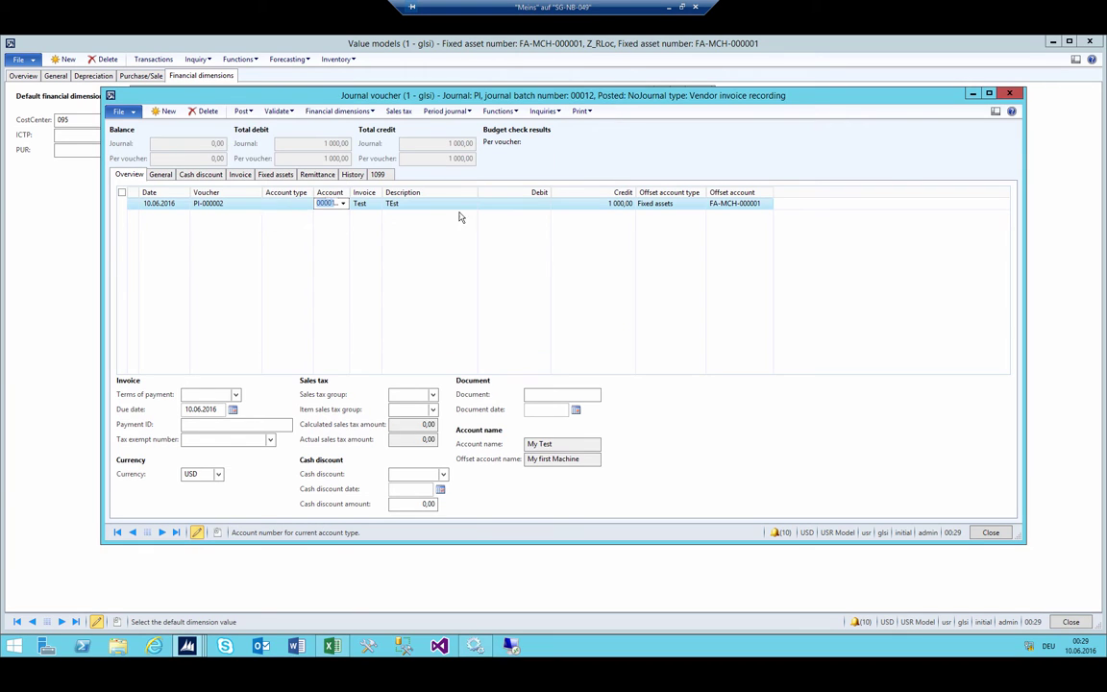
# Step: Try to post voucher PI-000002 with the confirmed offset dimensions, and dismiss the Infolog
pyautogui.click(242, 111)
pyautogui.click(255, 126)
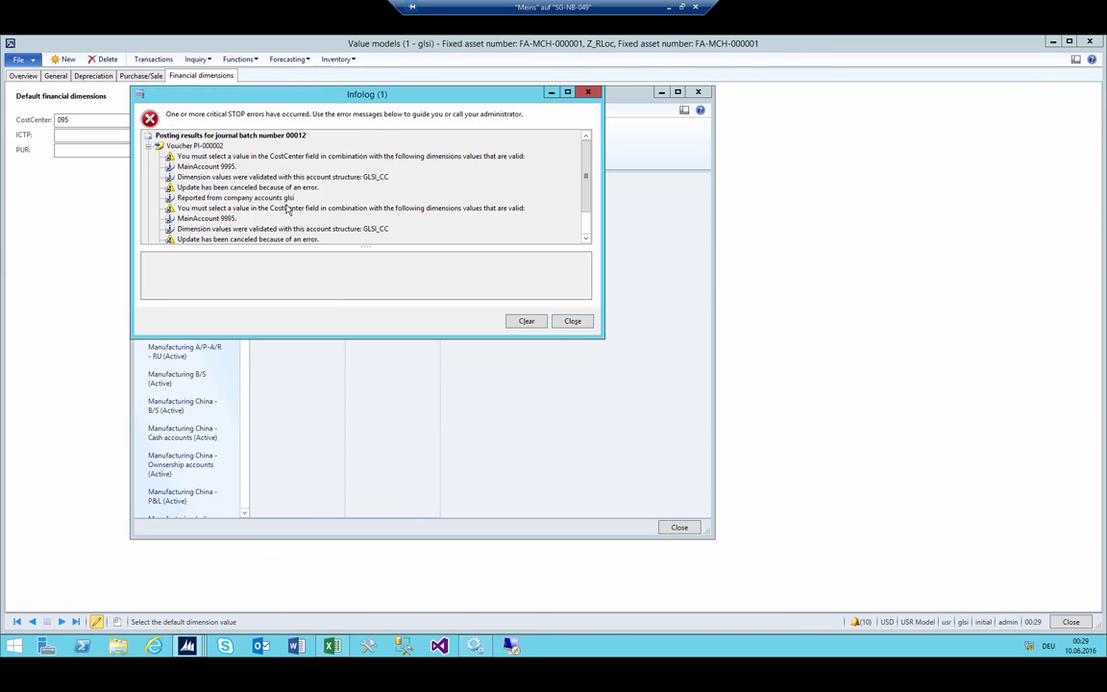
pyautogui.press('Escape')
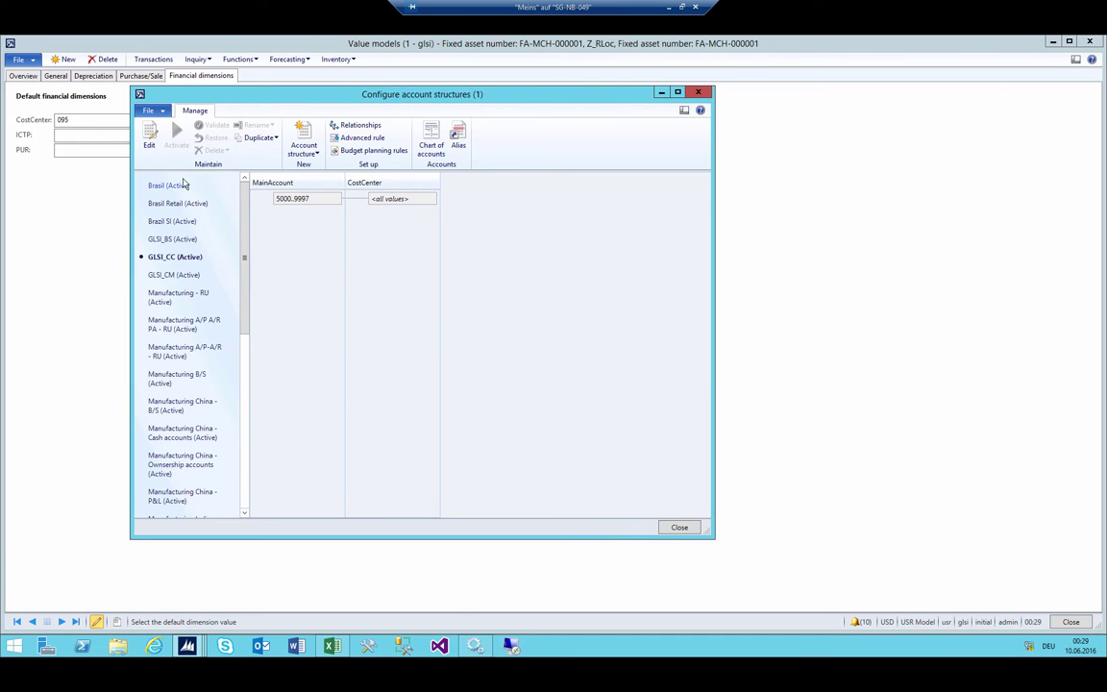
# Step: Put account structure GLSI_CC into edit mode and reactivate it, updating the ledger and unposted transactions
pyautogui.click(149, 135)
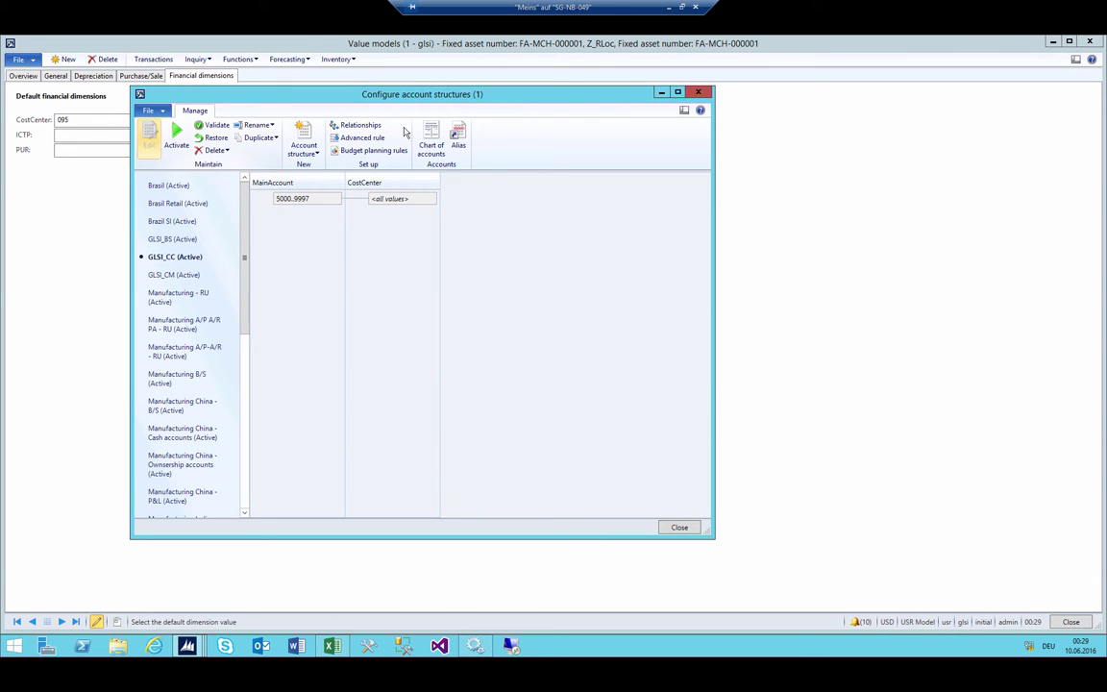
pyautogui.click(176, 134)
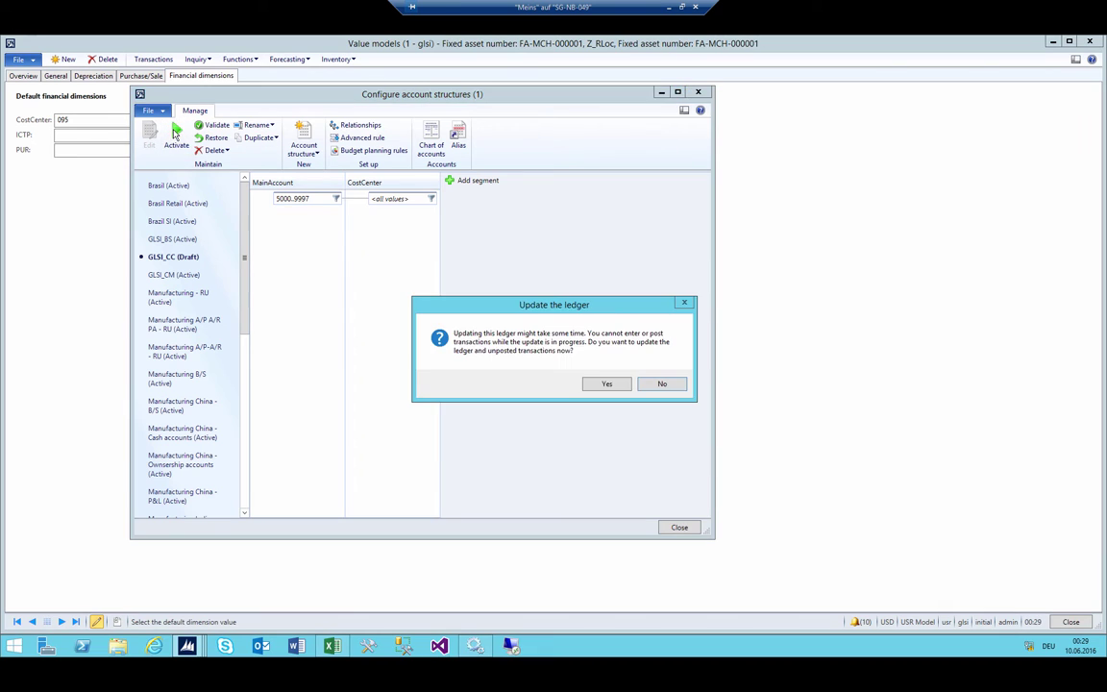
pyautogui.click(615, 382)
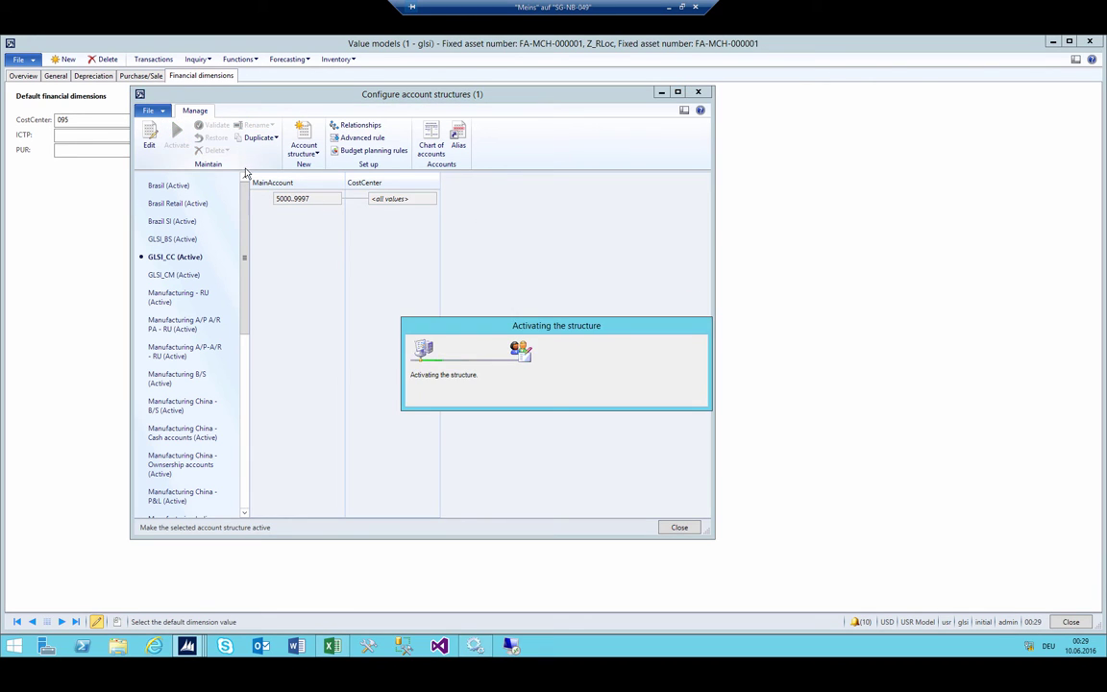
pyautogui.press('Escape')
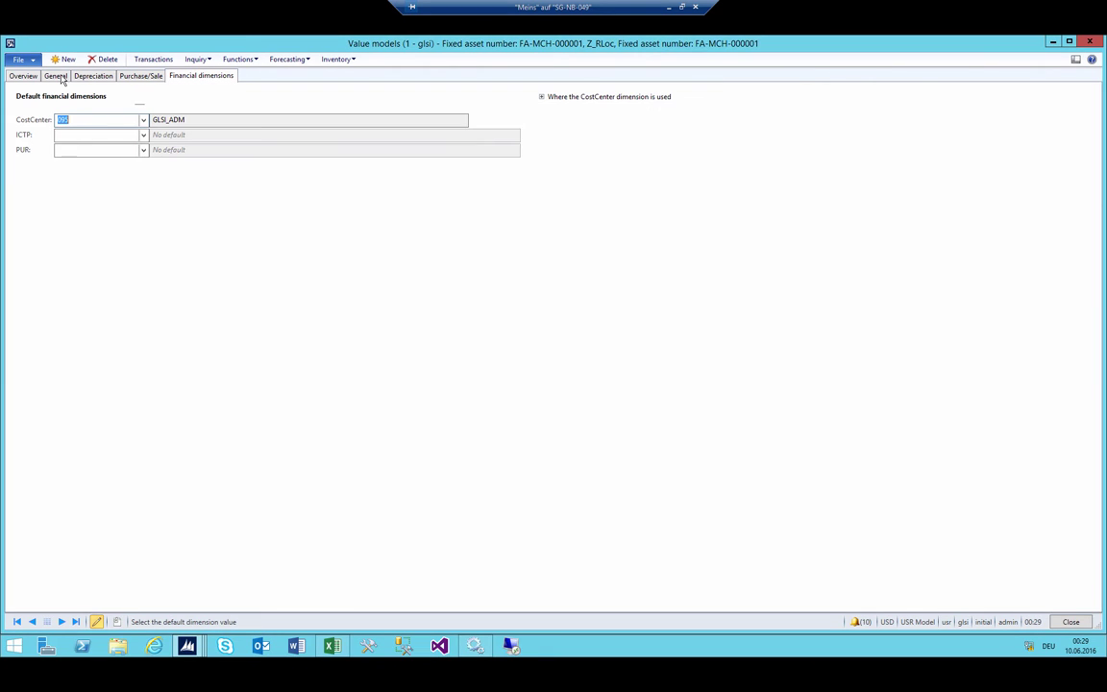
# Step: Return to the invoice journal, open the lines of journal 00012 and try posting the voucher again
pyautogui.click(153, 646)
pyautogui.click(759, 58)
pyautogui.moveTo(187, 645)
pyautogui.click(690, 558)
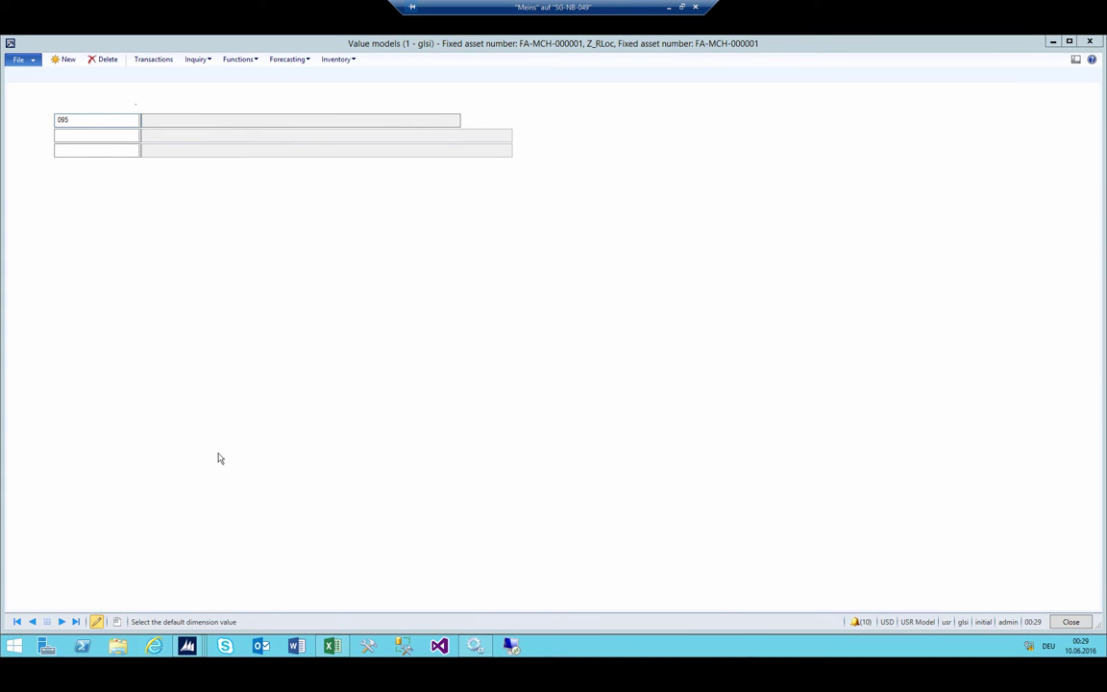
pyautogui.click(530, 549)
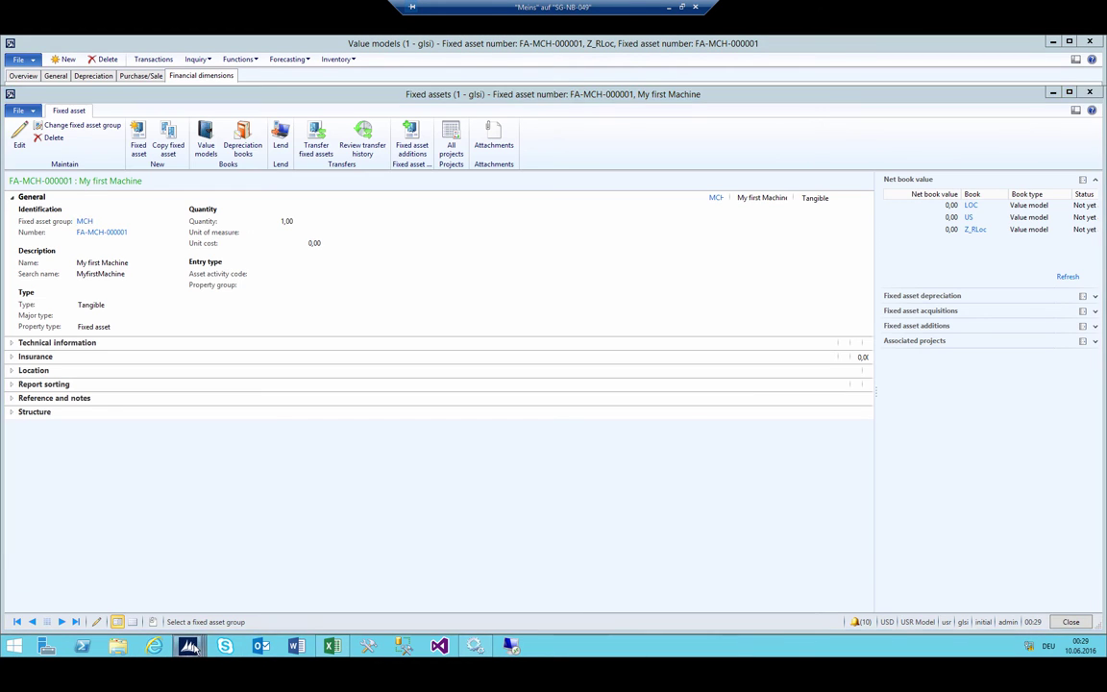
pyautogui.click(308, 591)
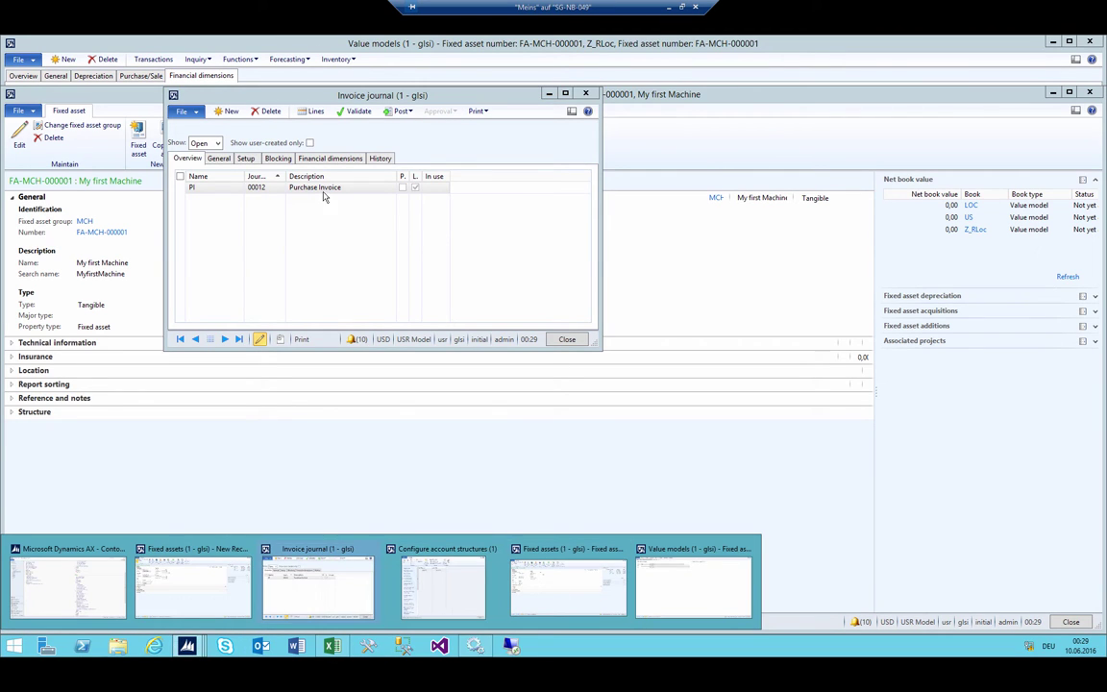
pyautogui.click(309, 601)
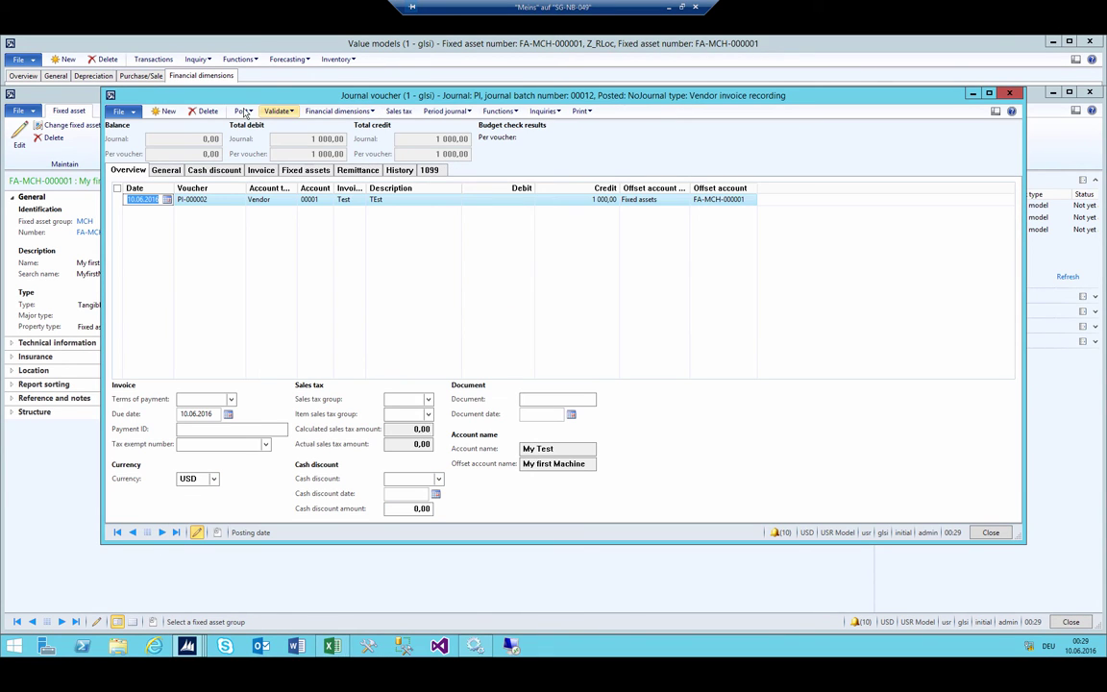
pyautogui.click(244, 112)
pyautogui.click(315, 141)
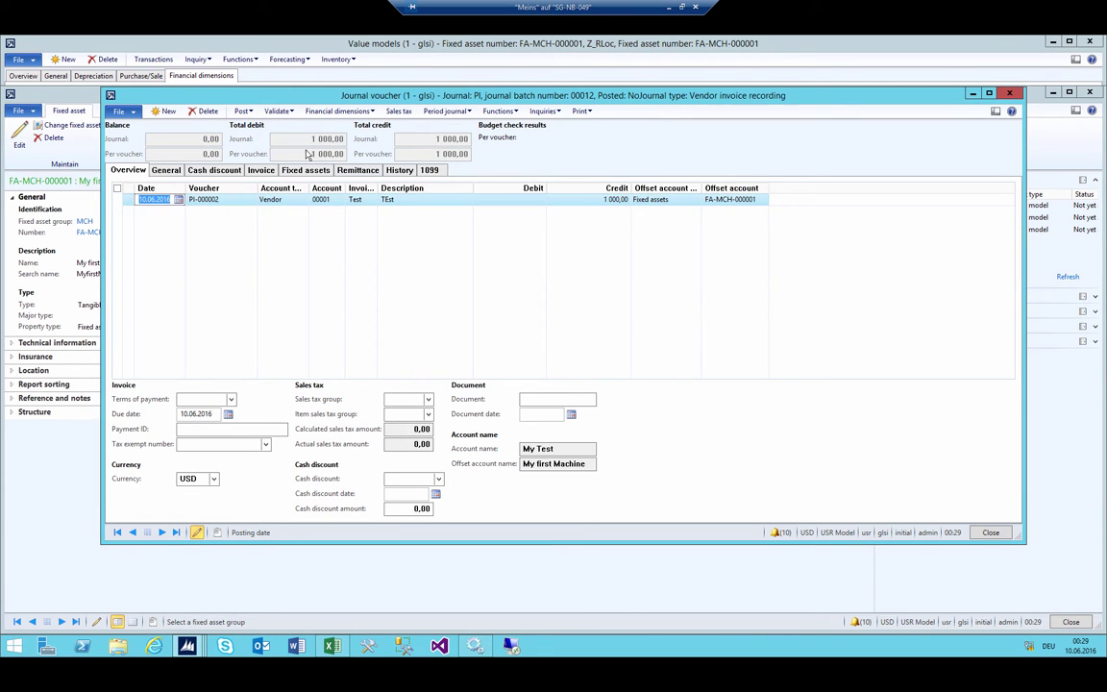
# Step: Read the Infolog messages about the account structure used for validation, and close the log
pyautogui.click(252, 178)
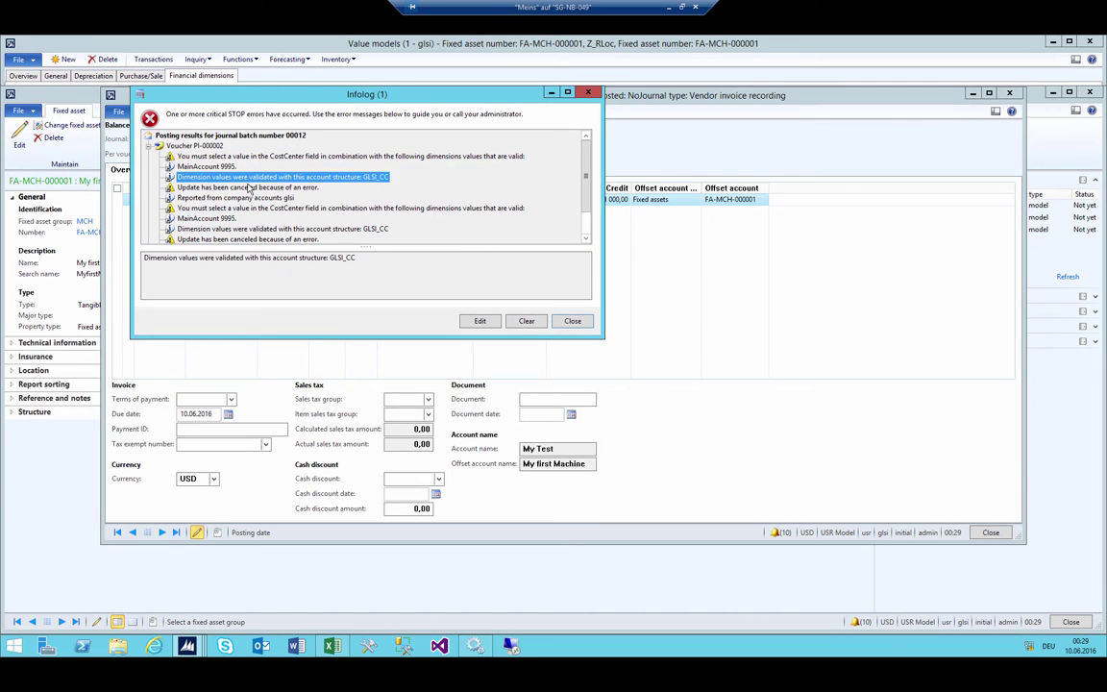
pyautogui.scroll(-1, 241, 219)
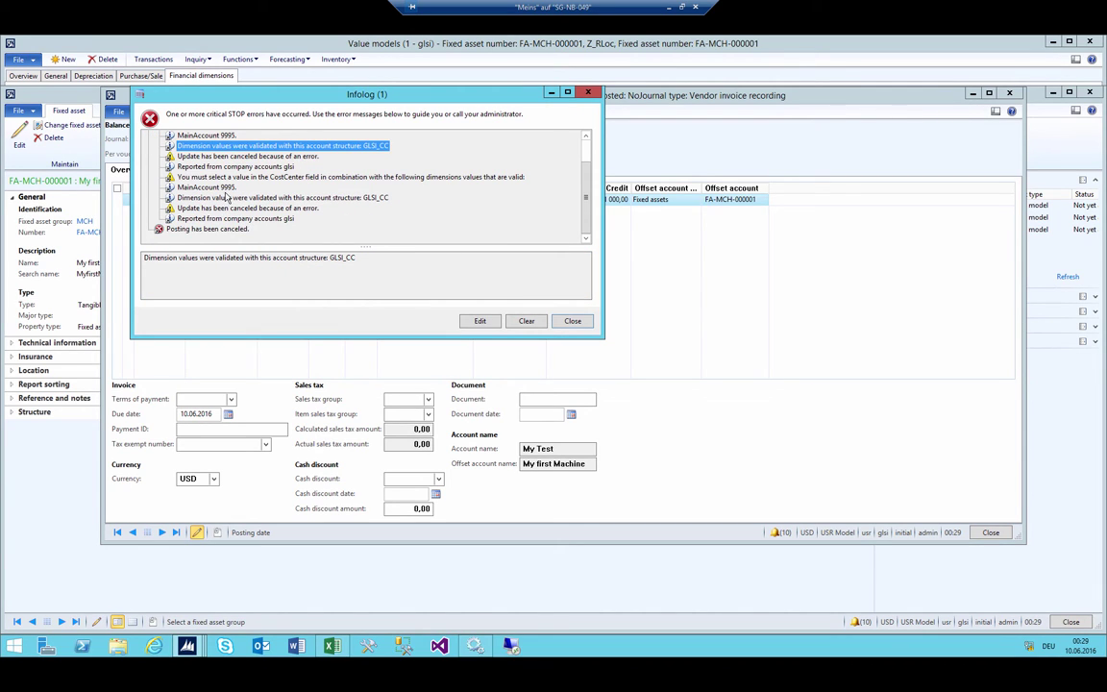
pyautogui.press('Escape')
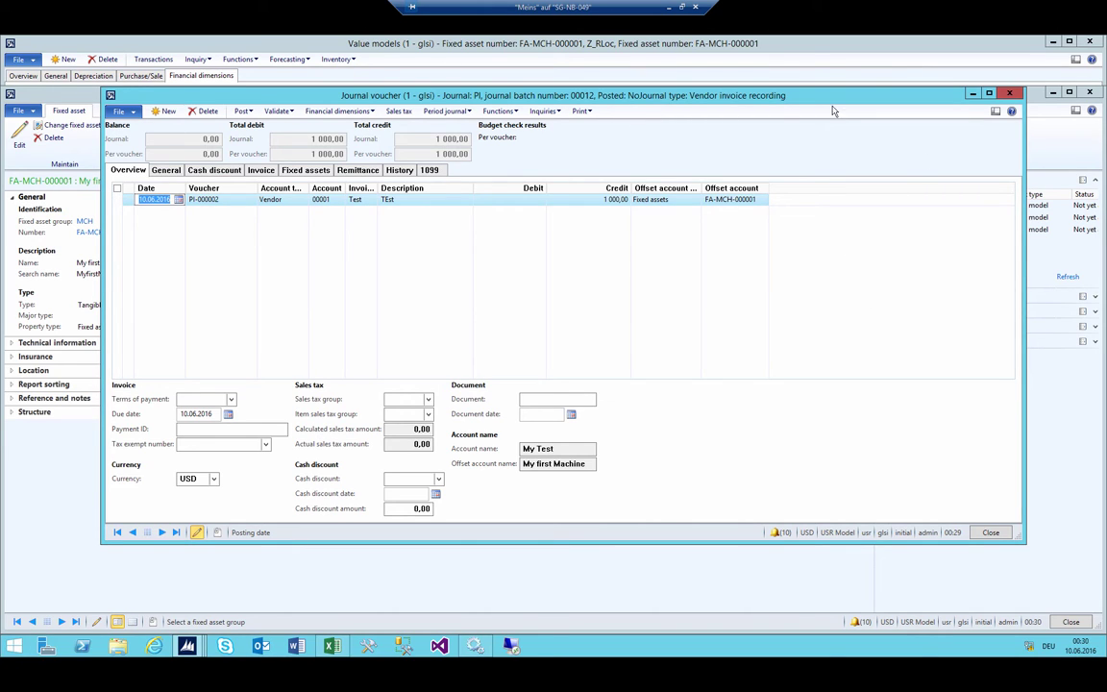
pyautogui.press('Tab')
pyautogui.press('Tab')
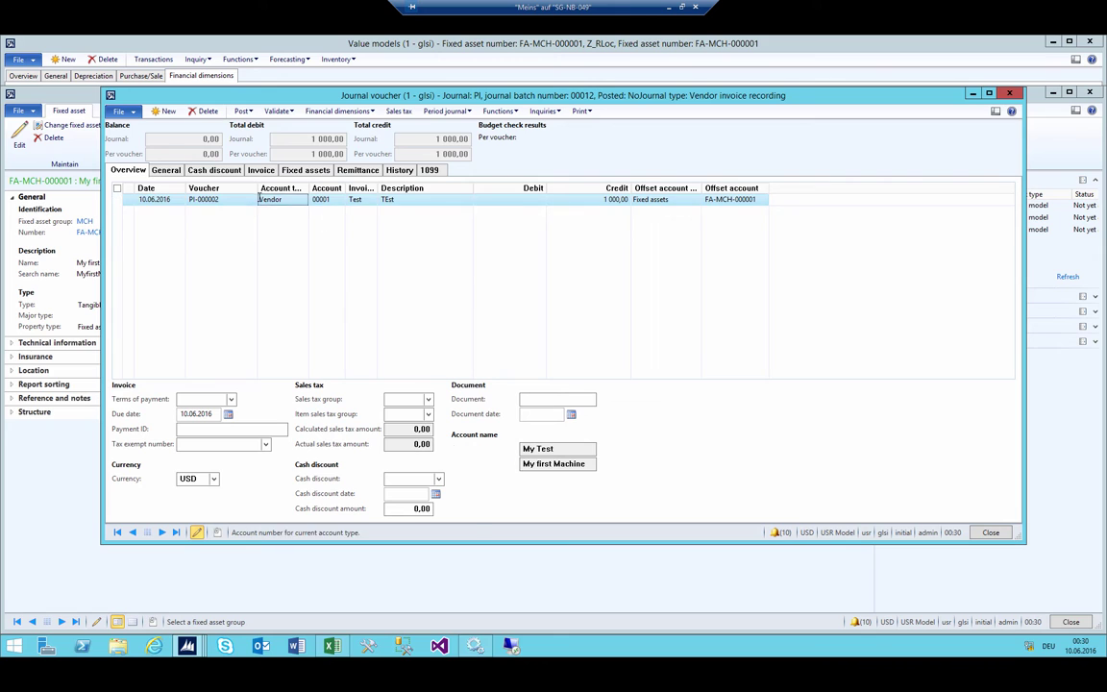
pyautogui.press('Tab')
pyautogui.press('Tab')
pyautogui.press('Tab')
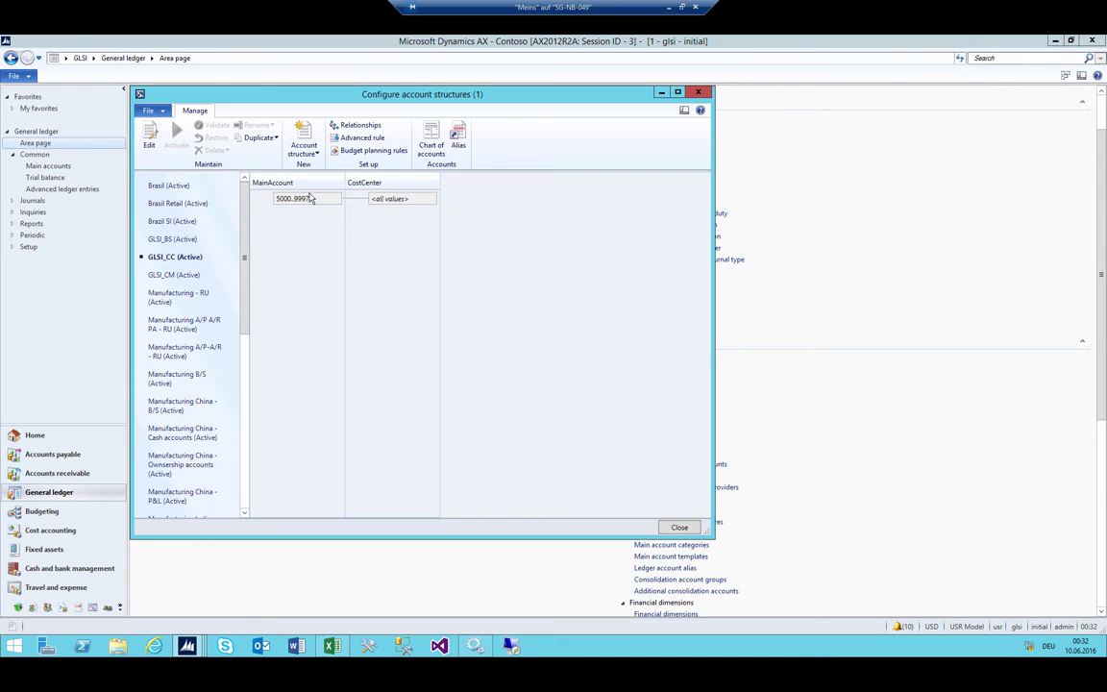
# Step: Check the MainAccount range of account structure GLSI_CC and switch back to the journal voucher
pyautogui.moveTo(313, 197); pyautogui.dragTo(282, 198)
pyautogui.moveTo(316, 198); pyautogui.dragTo(201, 188)
pyautogui.click(187, 645)
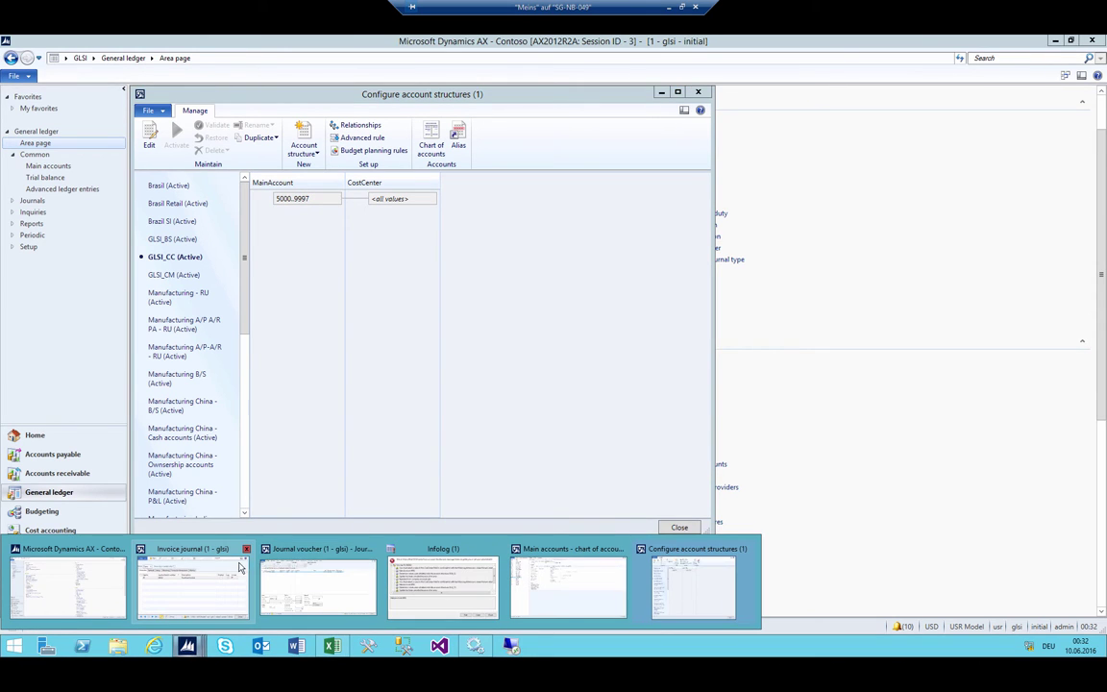
pyautogui.click(347, 589)
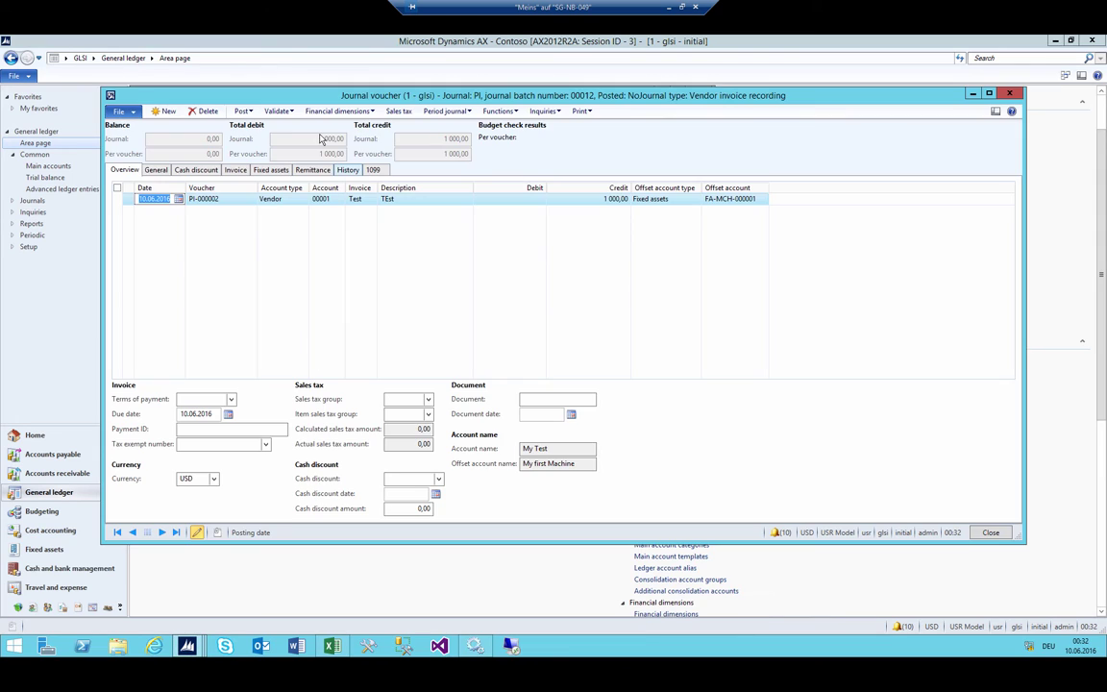
# Step: Review the CostCenter, ICTP and PUR values in the voucher's account financial dimensions
pyautogui.click(338, 111)
pyautogui.click(327, 123)
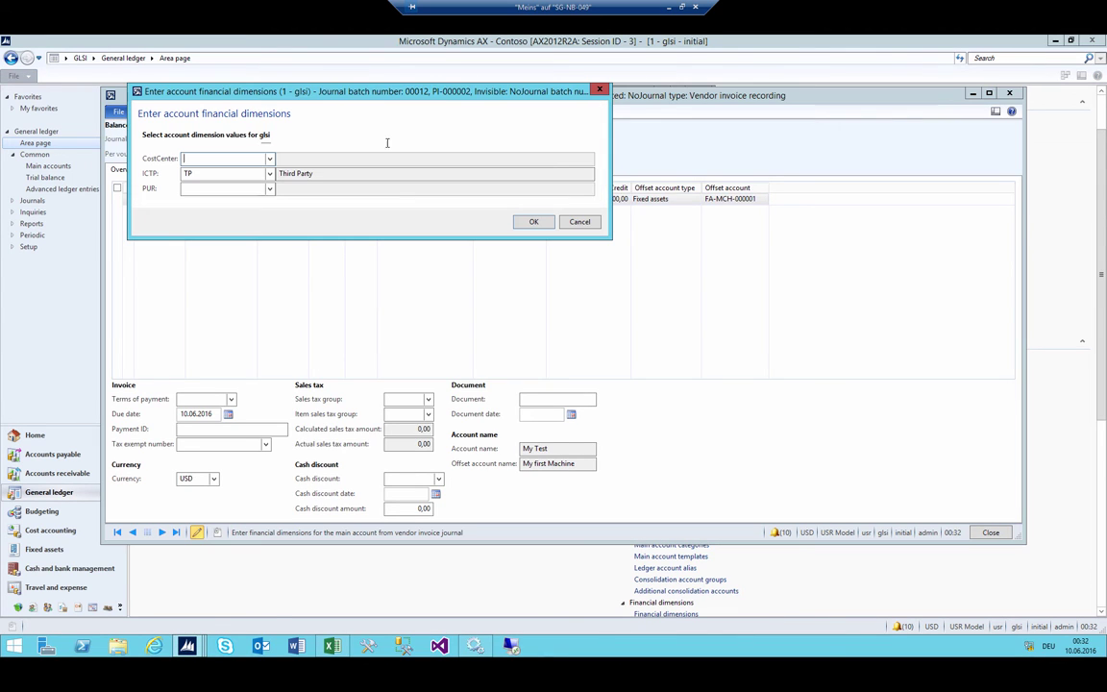
pyautogui.click(212, 159)
pyautogui.click(600, 91)
pyautogui.click(326, 111)
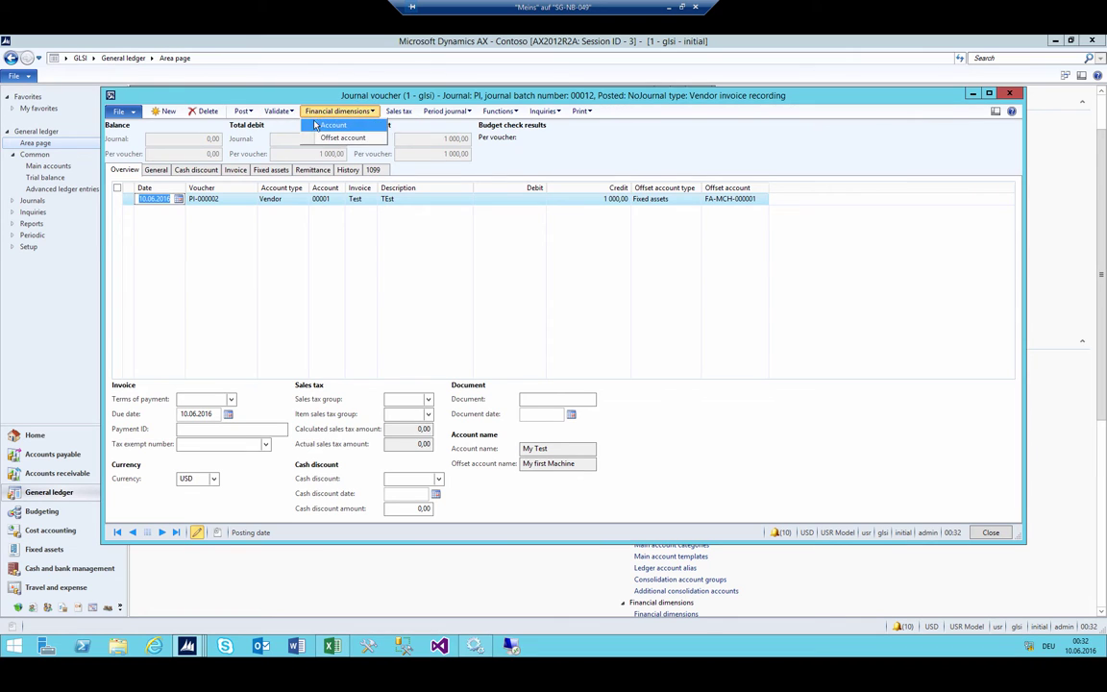
pyautogui.click(317, 125)
pyautogui.press('Escape')
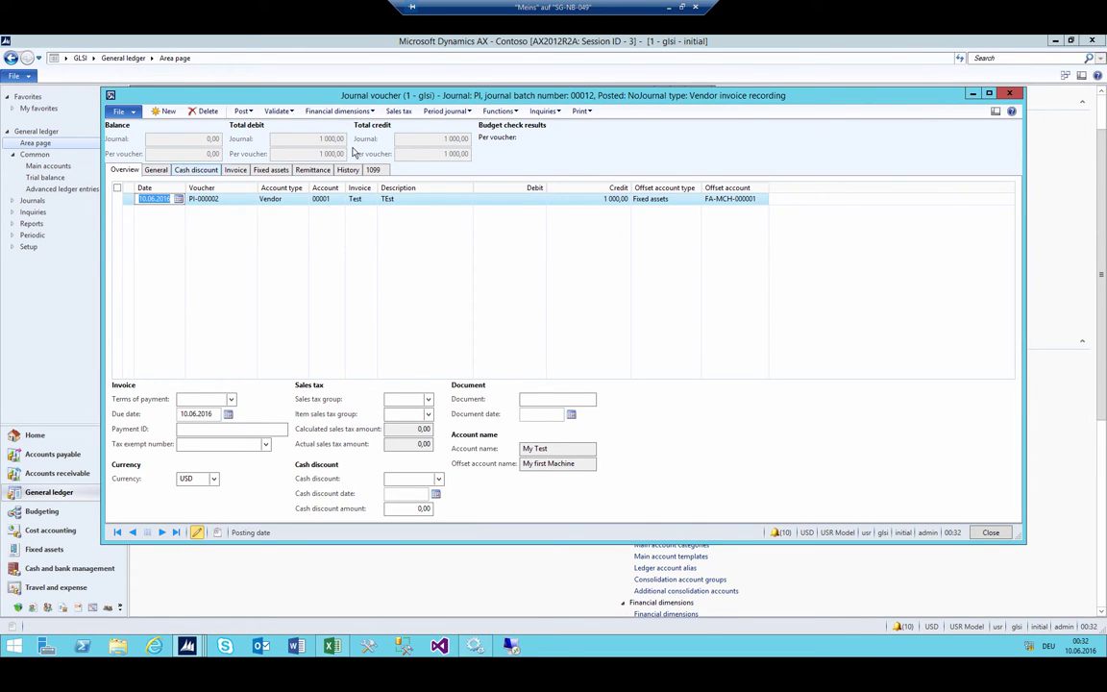
pyautogui.click(331, 111)
pyautogui.click(322, 123)
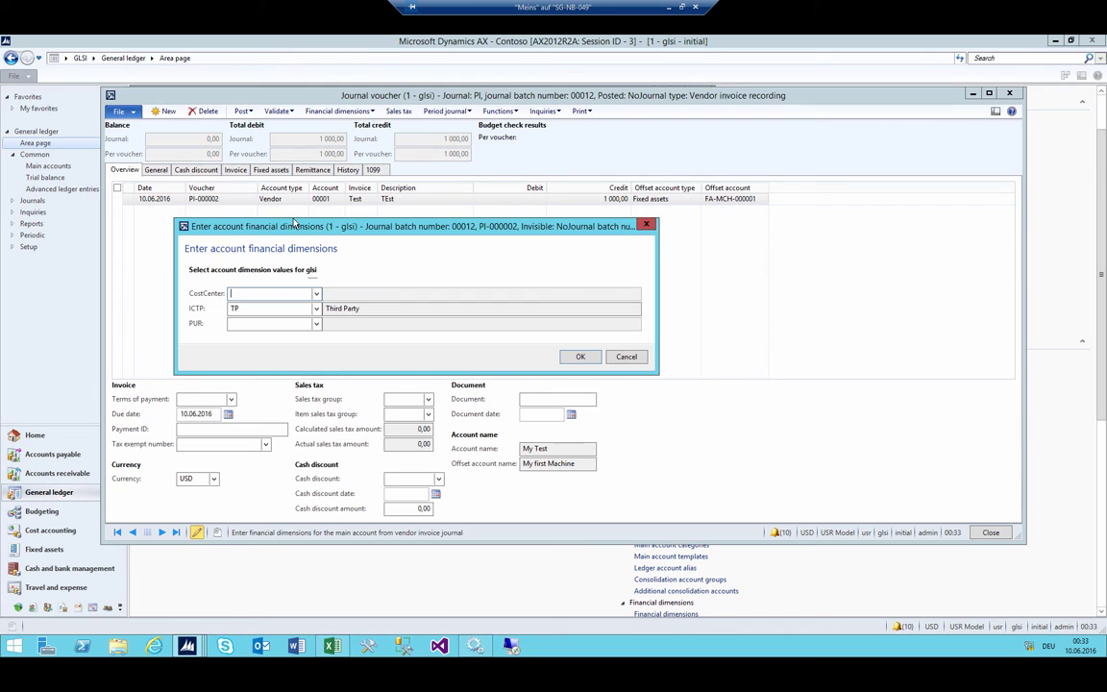
pyautogui.press('Return')
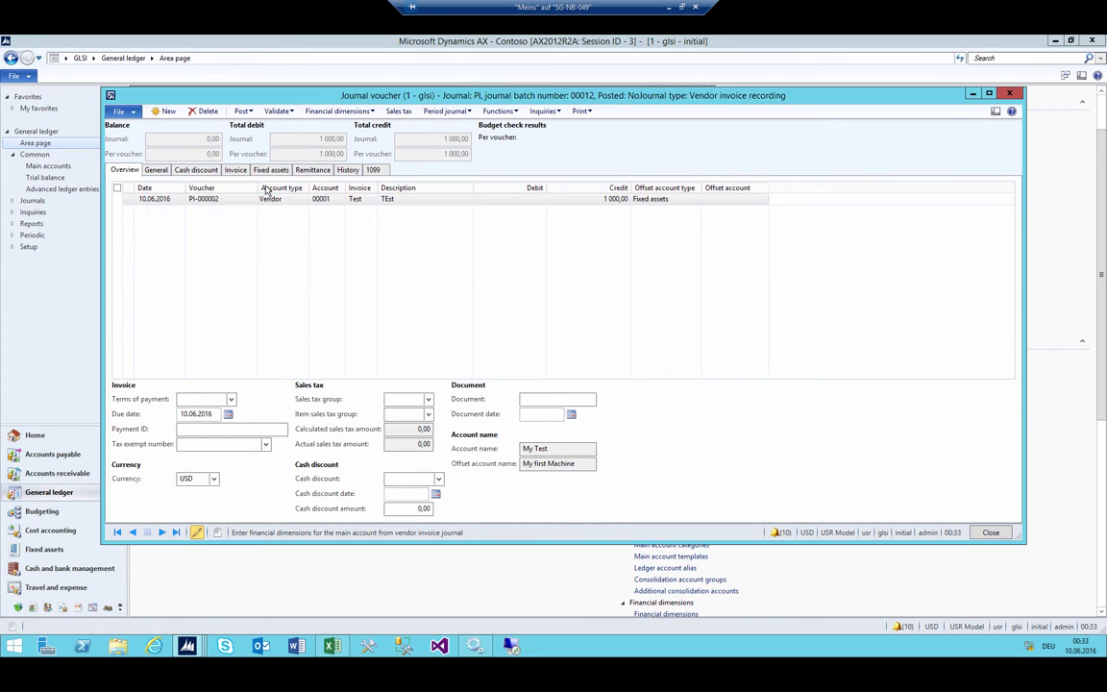
# Step: Set the MainAccount range of account structure GLSI_CC to 5000..9994 and activate it with a ledger update
pyautogui.moveTo(197, 644)
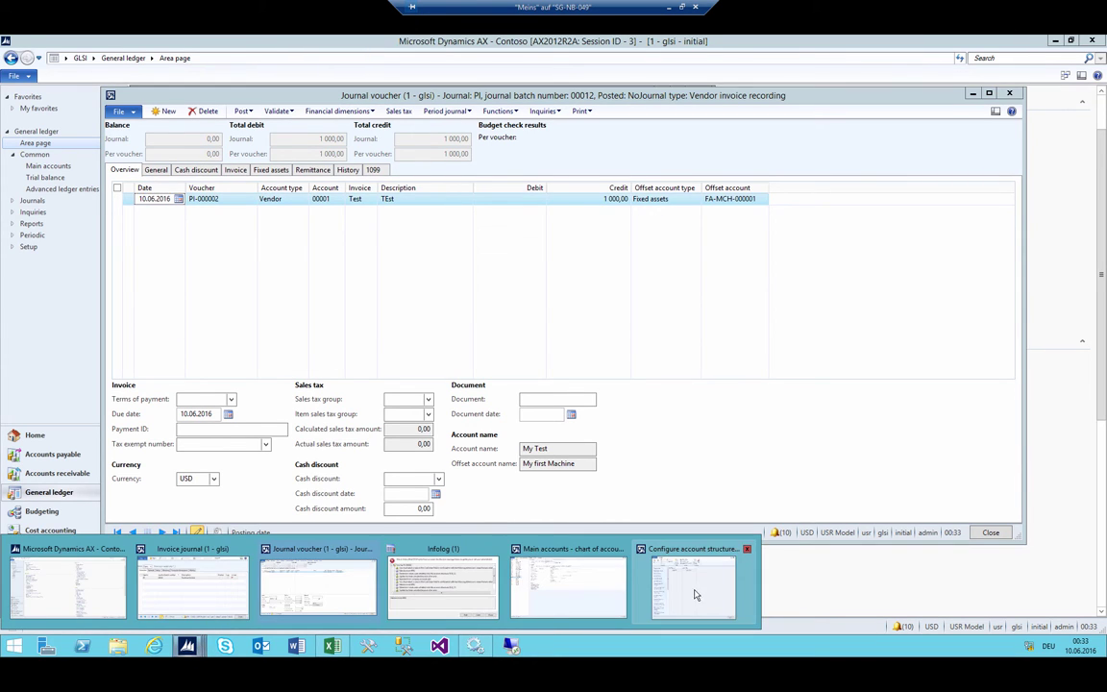
pyautogui.click(625, 543)
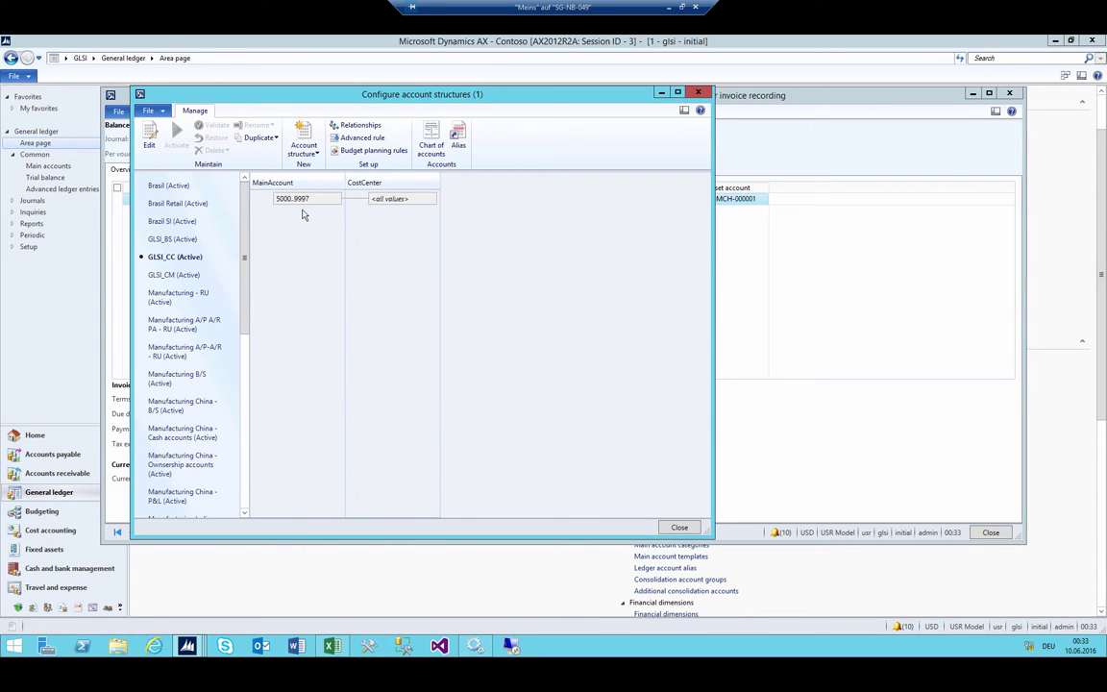
pyautogui.click(148, 137)
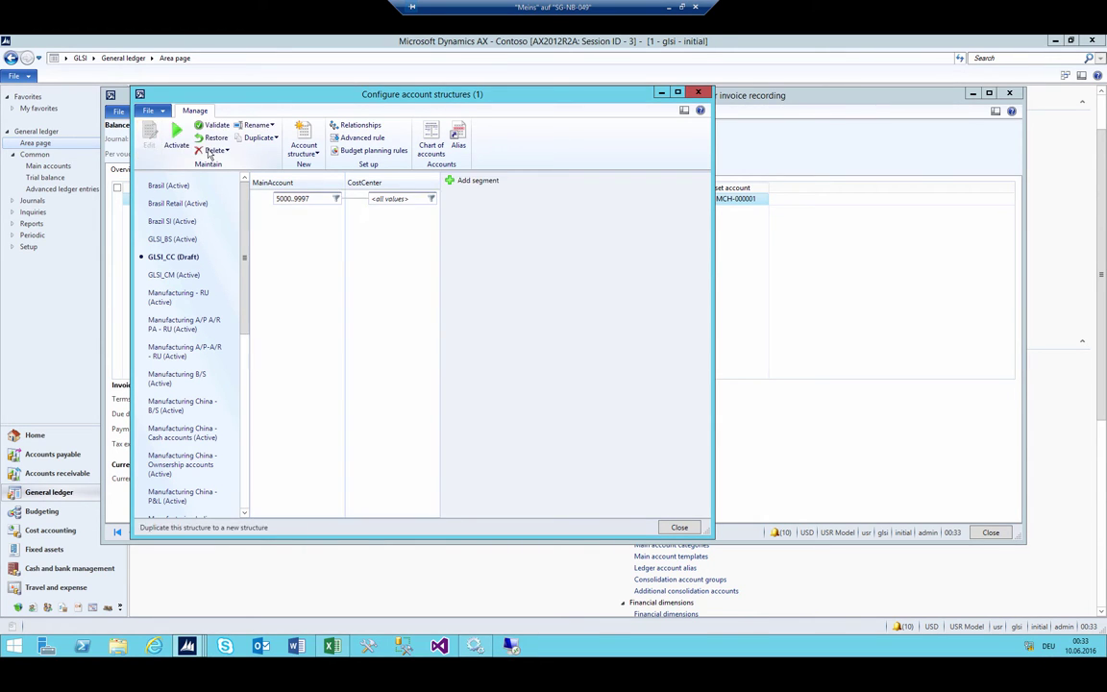
pyautogui.press('BackSpace')
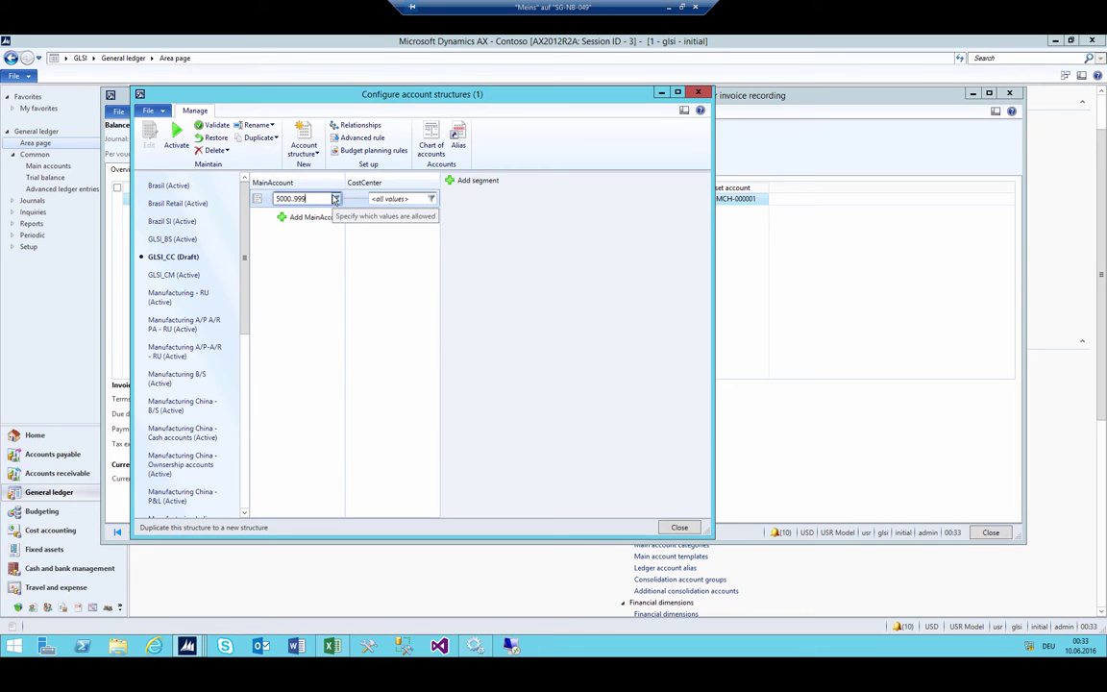
pyautogui.write('4')
pyautogui.click(176, 137)
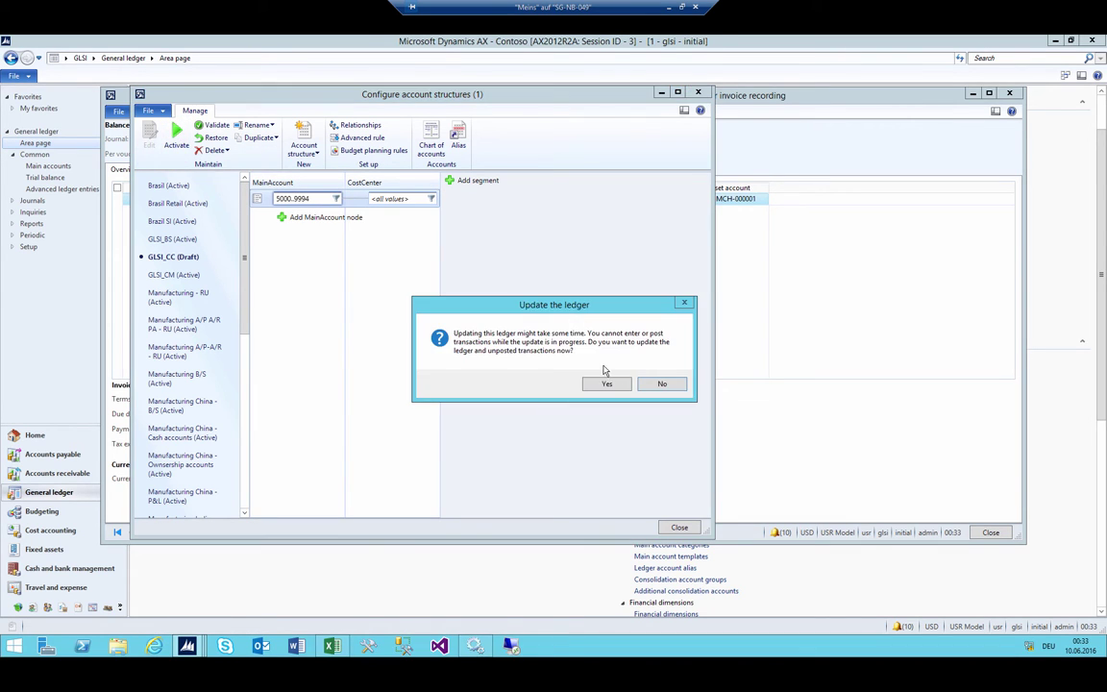
pyautogui.click(606, 384)
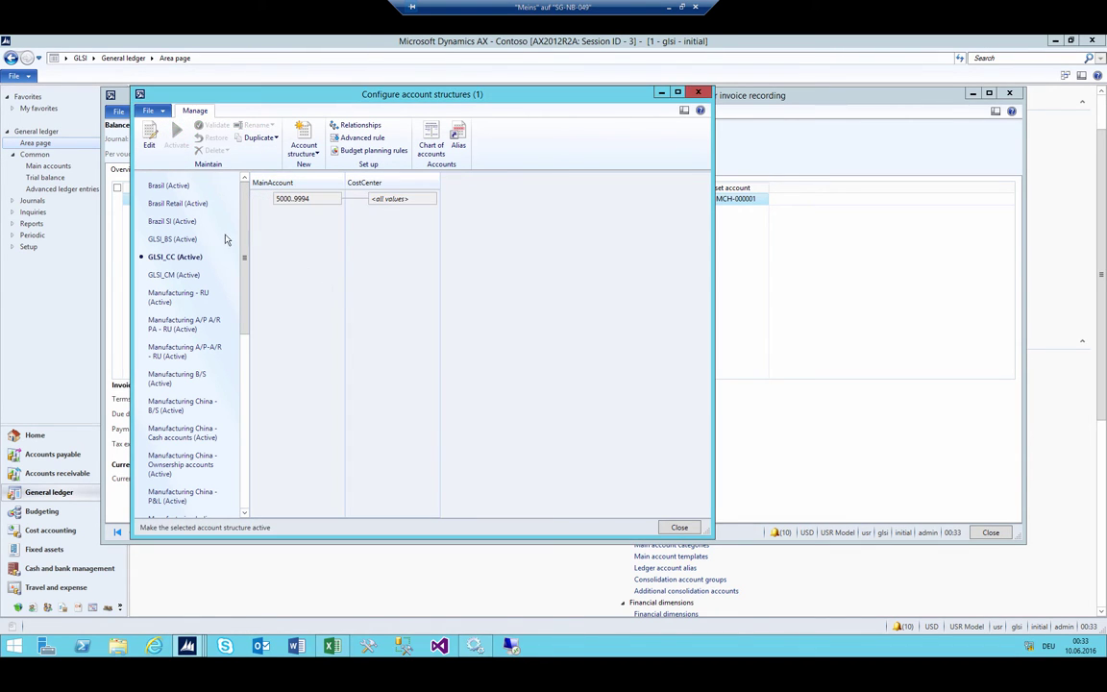
# Step: Set the second MainAccount range of account structure GLSI_BS to 9995..9999 and activate it with a ledger update
pyautogui.click(173, 239)
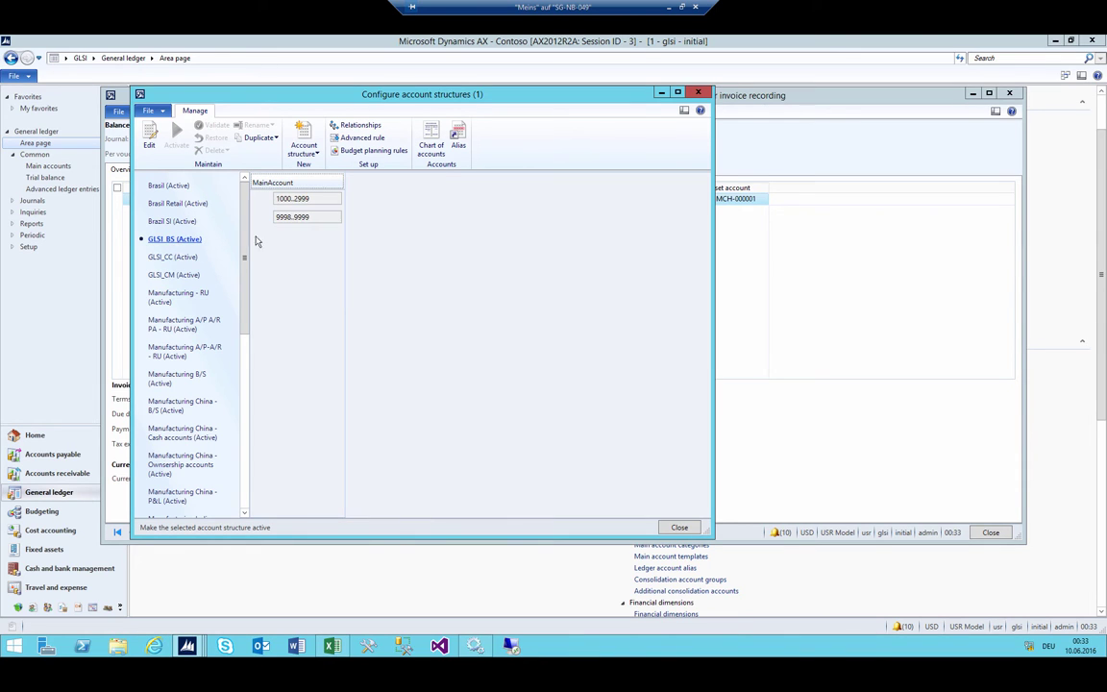
pyautogui.click(149, 135)
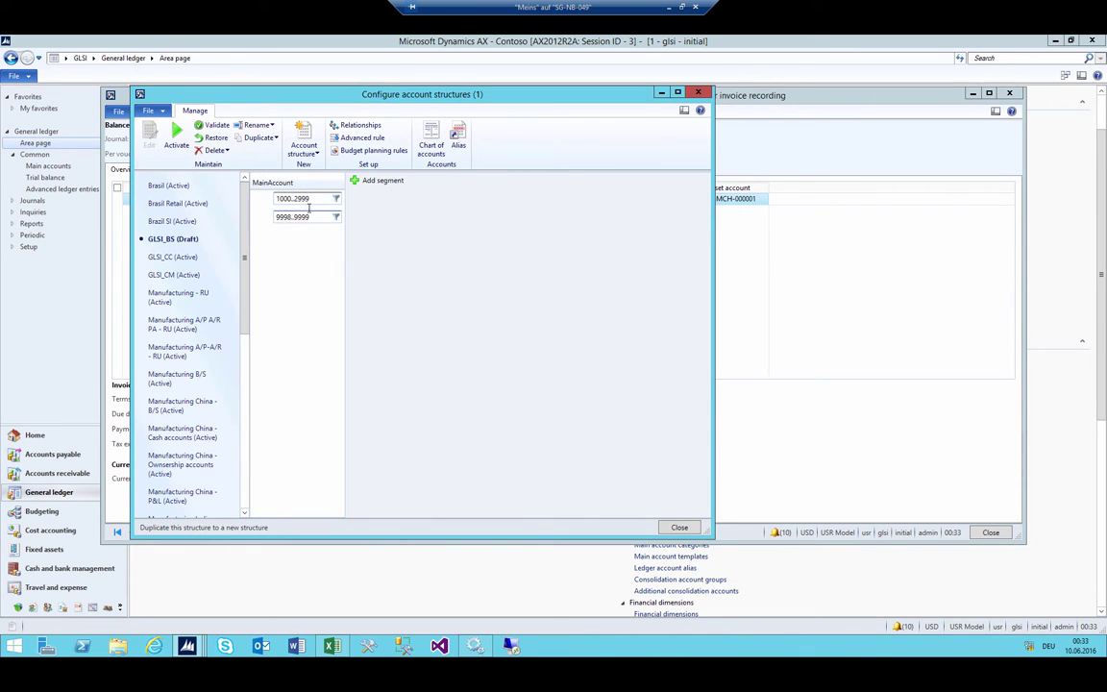
pyautogui.click(289, 217)
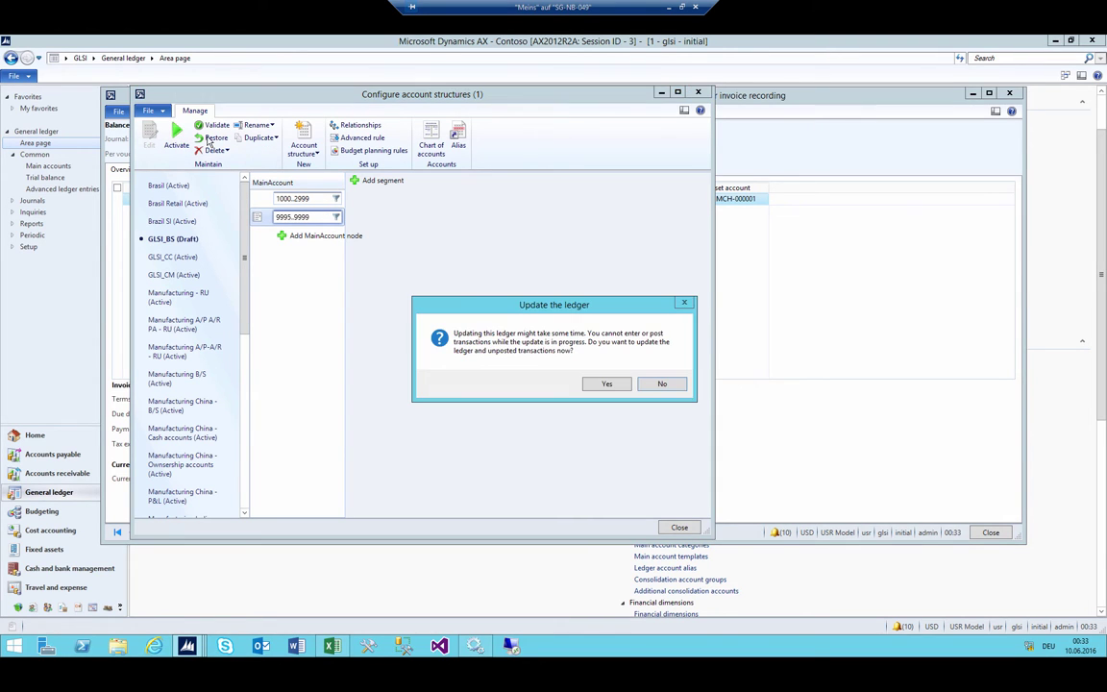
pyautogui.click(586, 381)
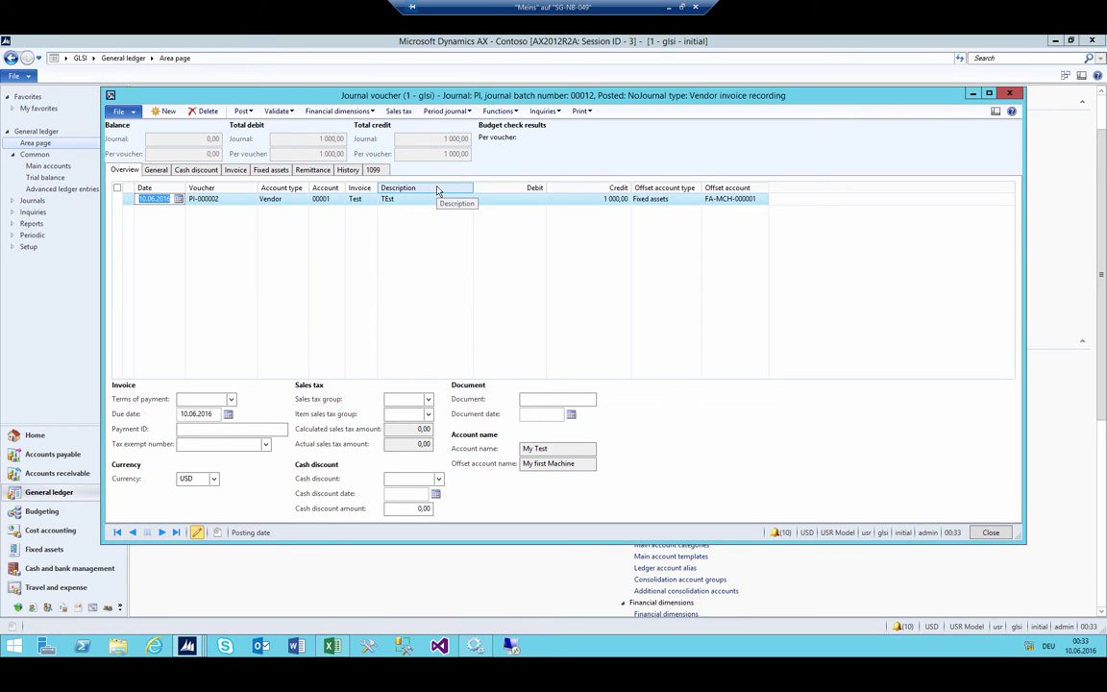
# Step: Post the vendor invoice journal voucher, read the Infolog messages about the posting, and close the log
pyautogui.click(422, 198)
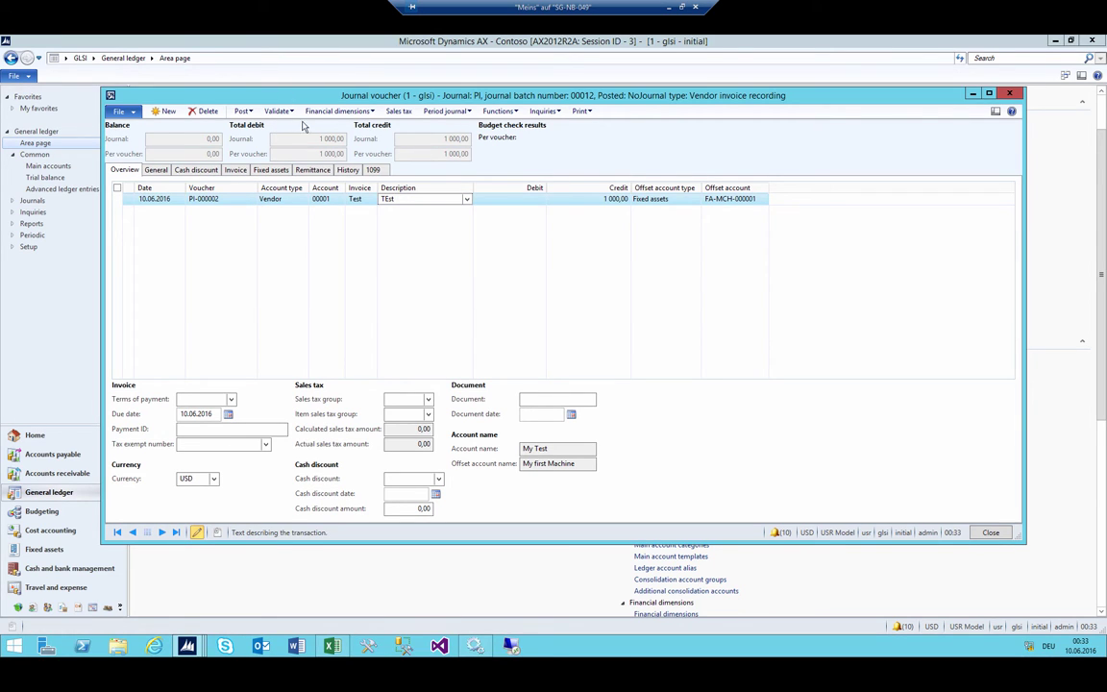
pyautogui.click(242, 111)
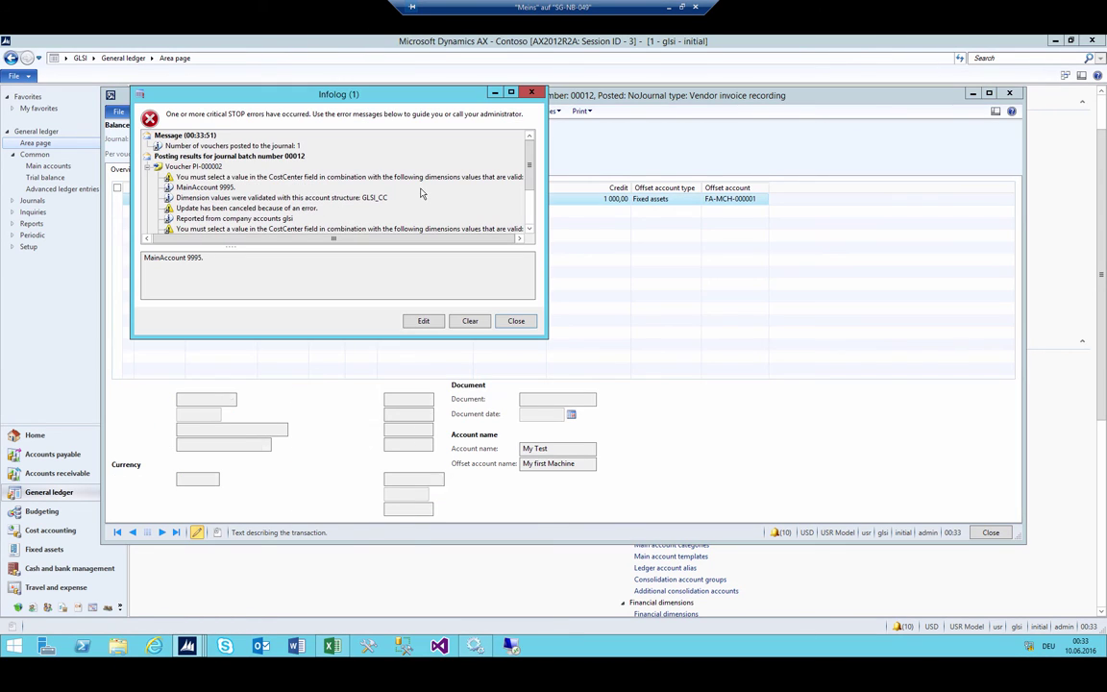
pyautogui.click(212, 147)
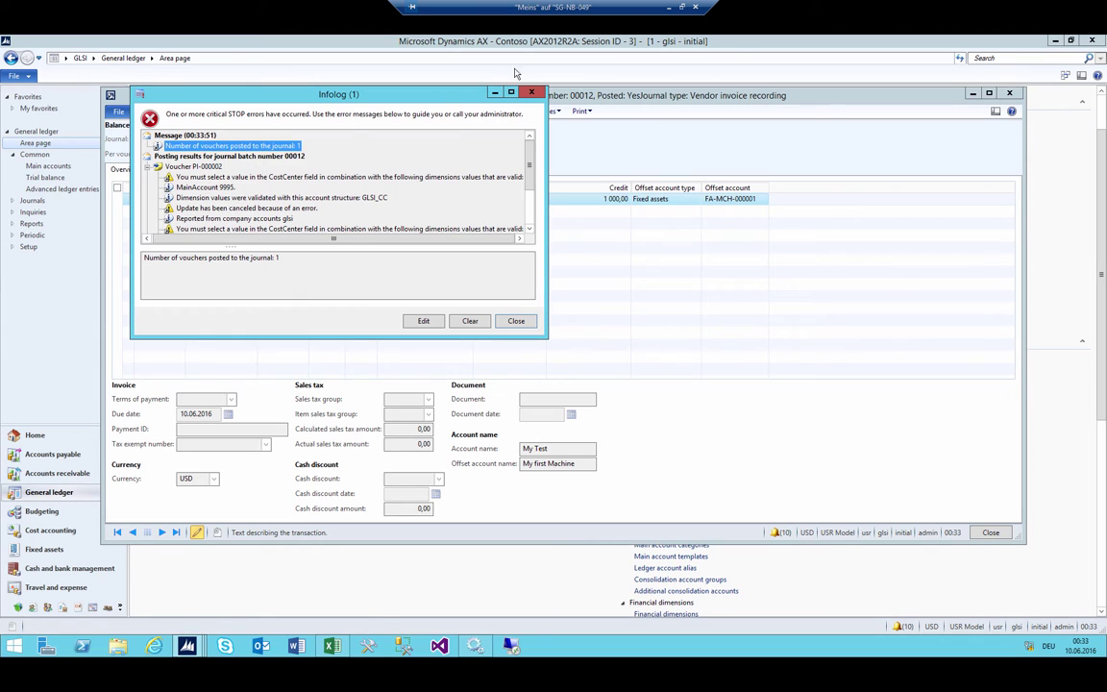
pyautogui.click(177, 176)
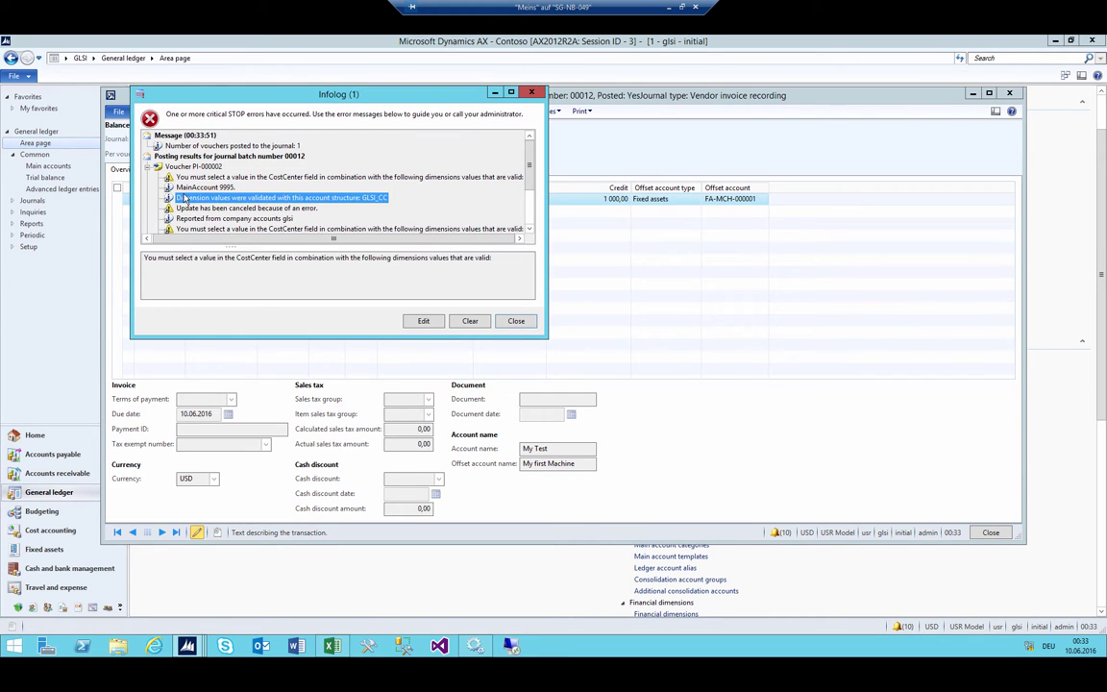
pyautogui.click(519, 197)
pyautogui.press('Escape')
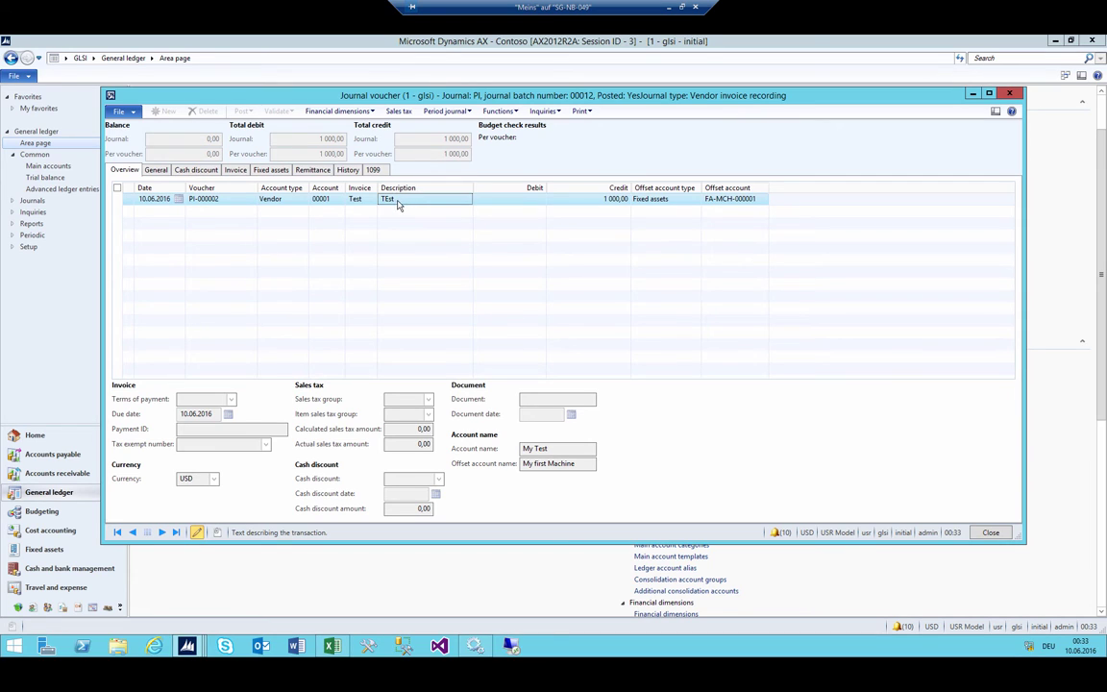
# Step: Open the voucher transactions of the posted vendor invoice to inspect its ledger accounts and posting layers
pyautogui.click(543, 110)
pyautogui.click(561, 127)
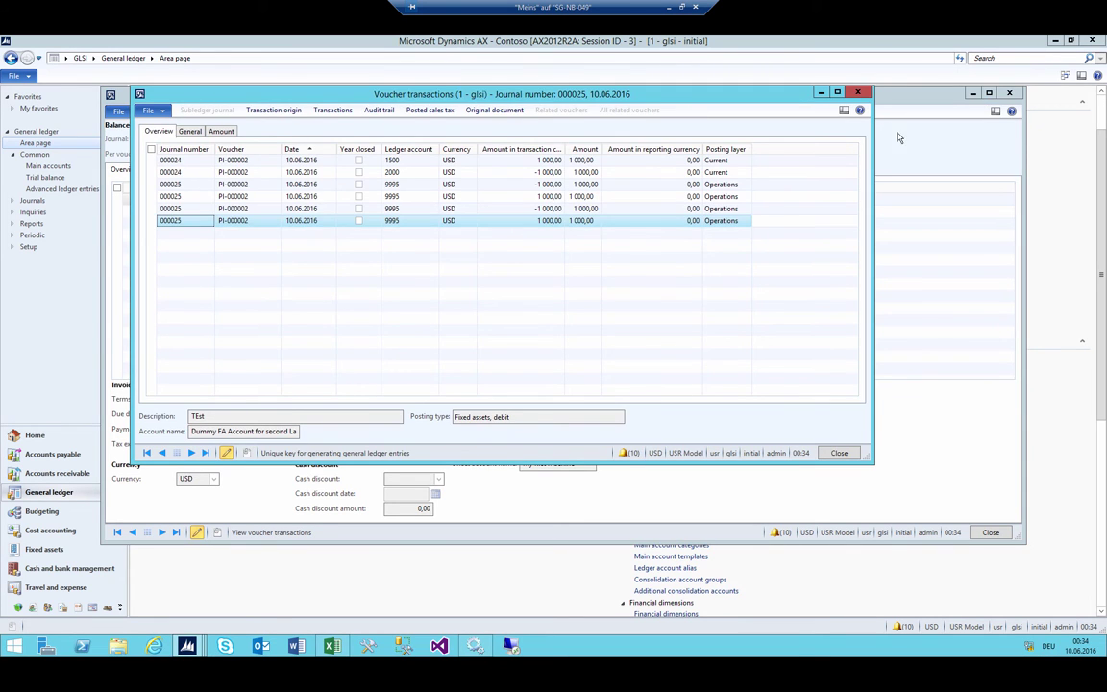
pyautogui.click(857, 92)
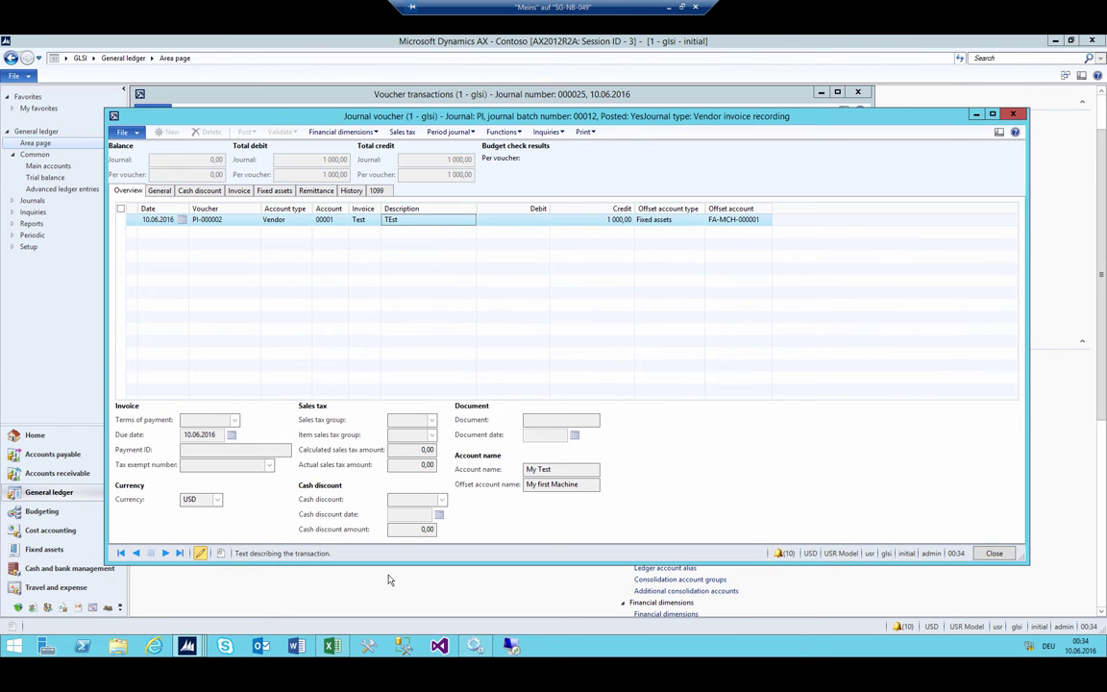
# Step: Switch to the Fixed Assets workbook in Excel and review the headings for the combined layers and the Current layer
pyautogui.click(331, 646)
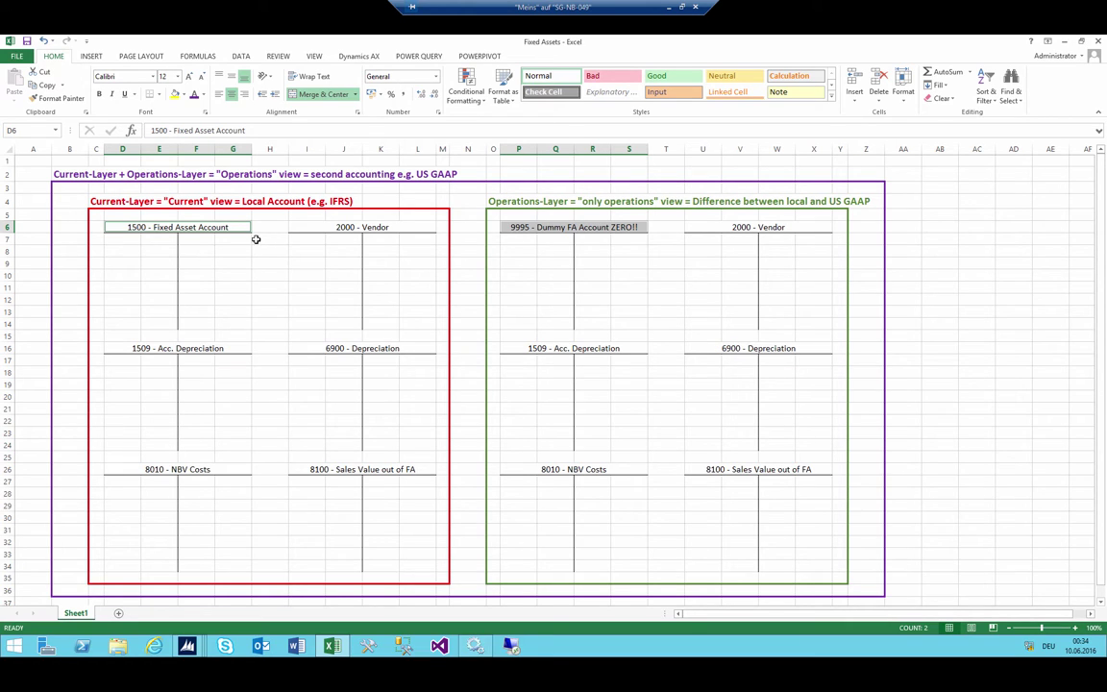
pyautogui.moveTo(76, 174); pyautogui.dragTo(341, 175)
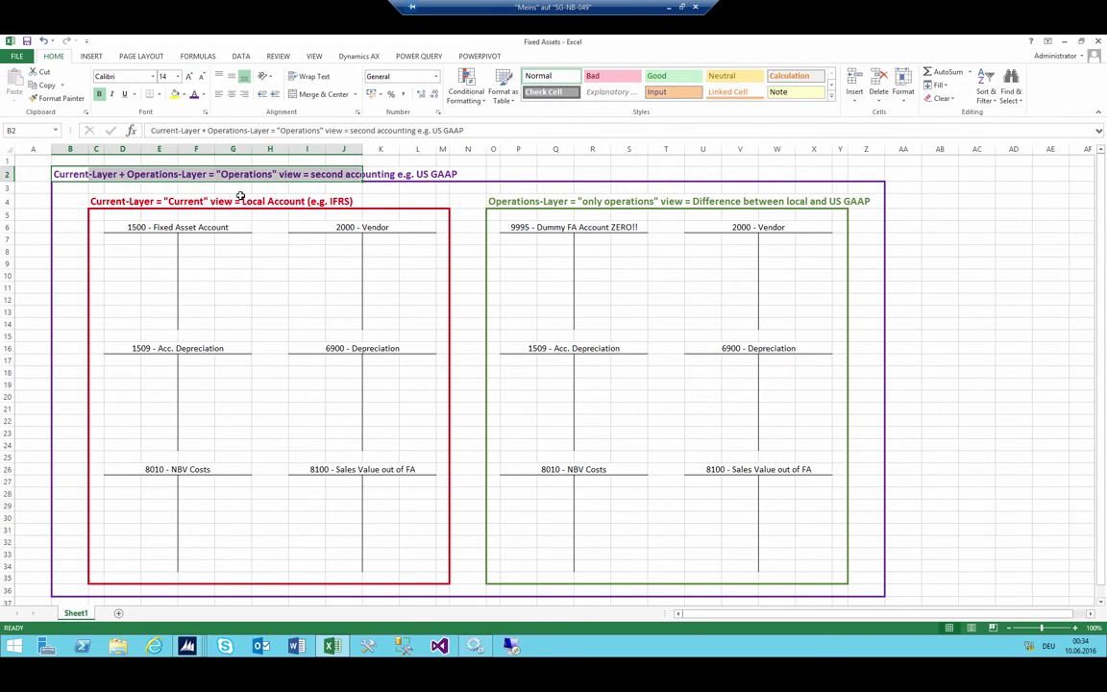
pyautogui.click(245, 200)
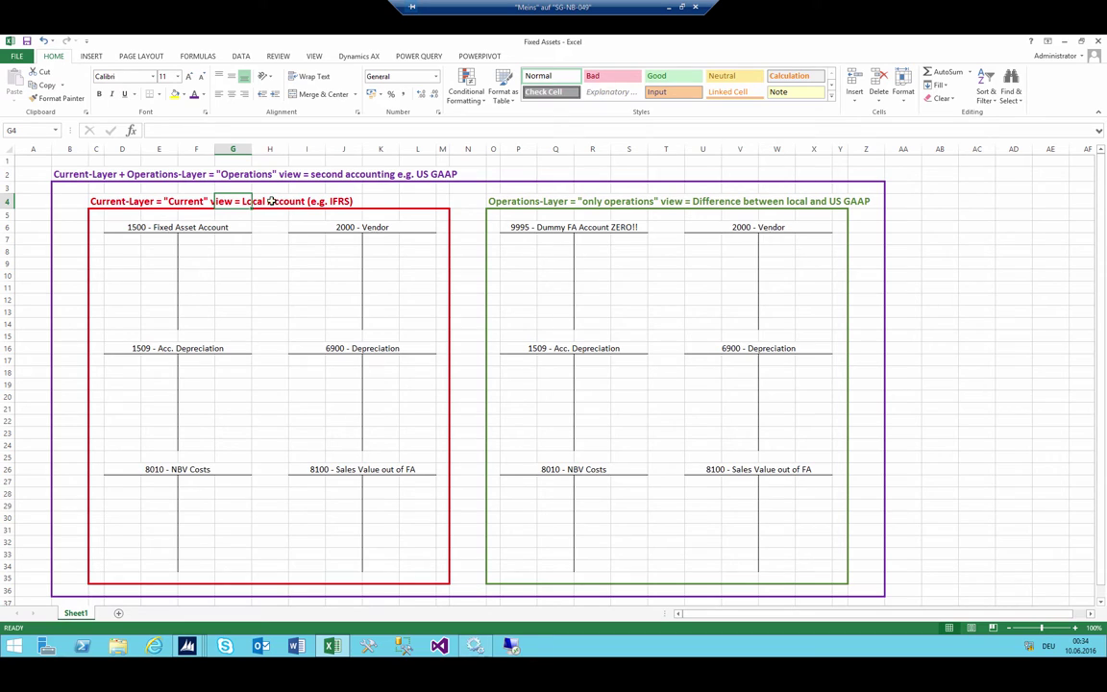
pyautogui.moveTo(247, 201); pyautogui.dragTo(307, 201)
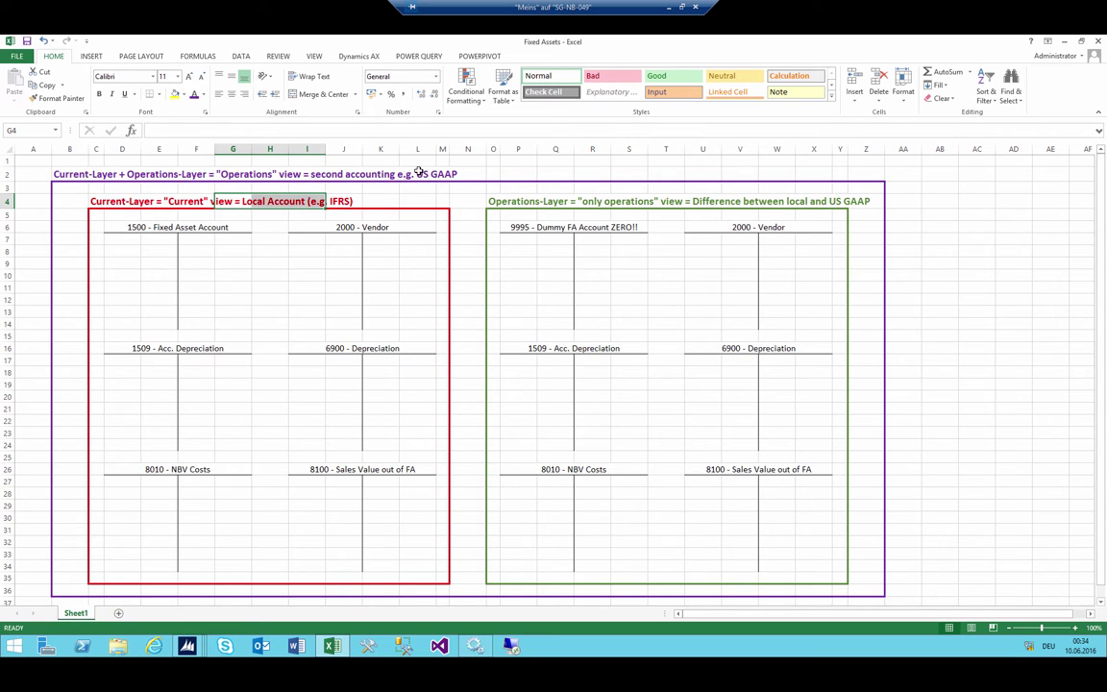
pyautogui.moveTo(416, 174); pyautogui.dragTo(478, 173)
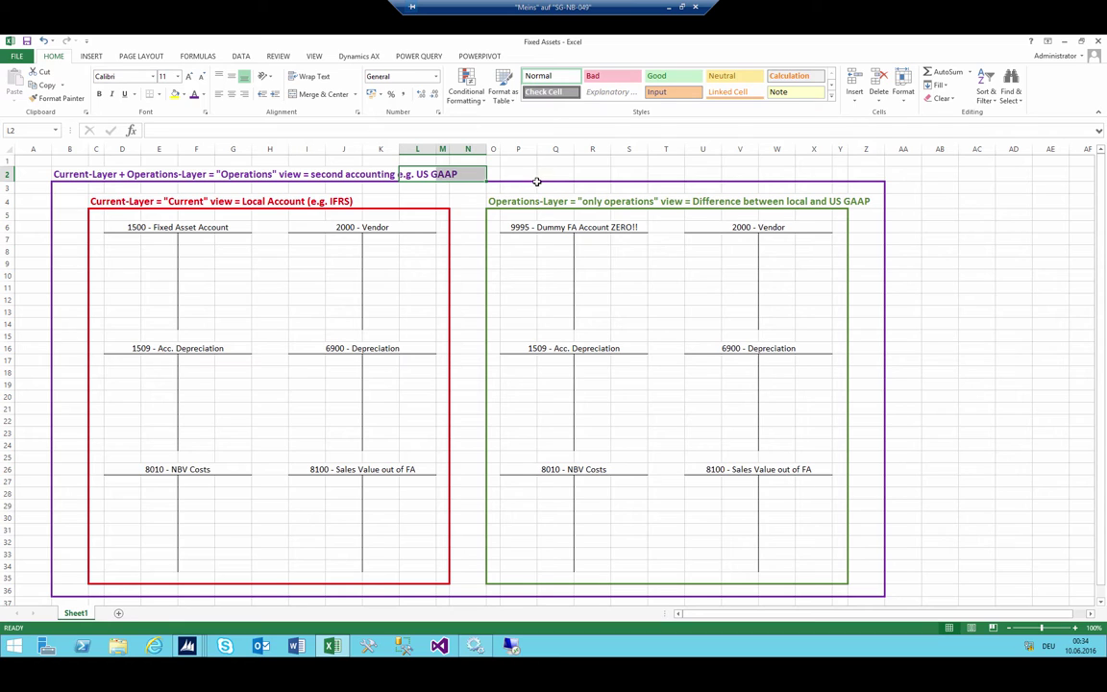
# Step: Switch back to the Dynamics AX voucher transactions, check the Current layer lines, and move the window clear of the worksheet's Current-Layer heading
pyautogui.click(186, 644)
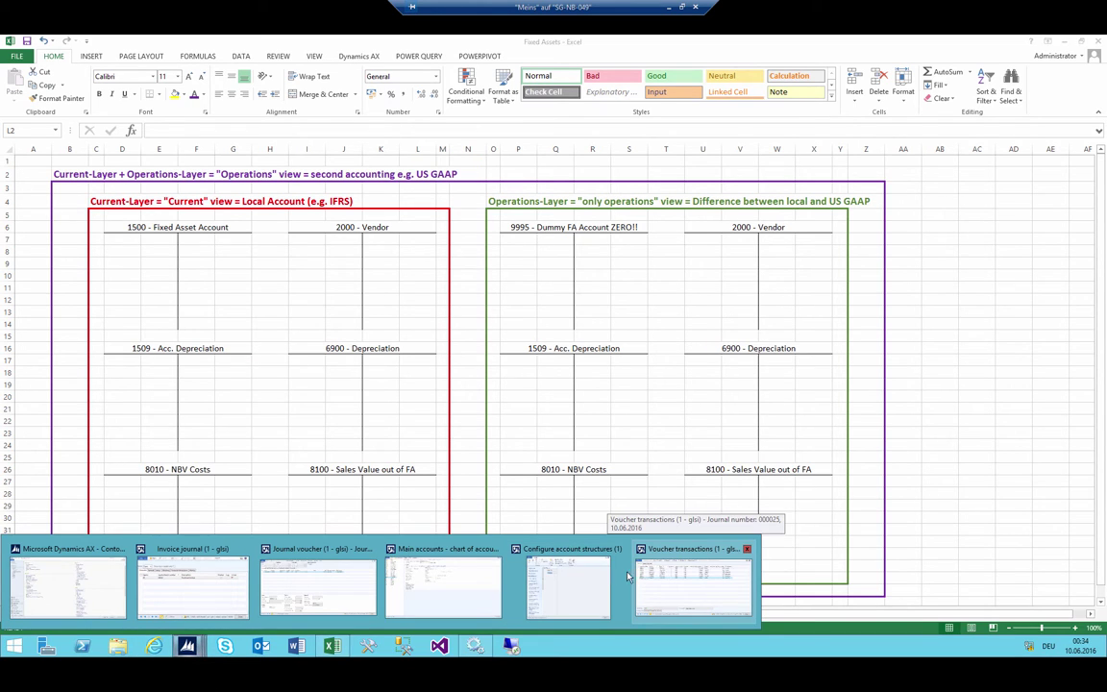
pyautogui.click(688, 580)
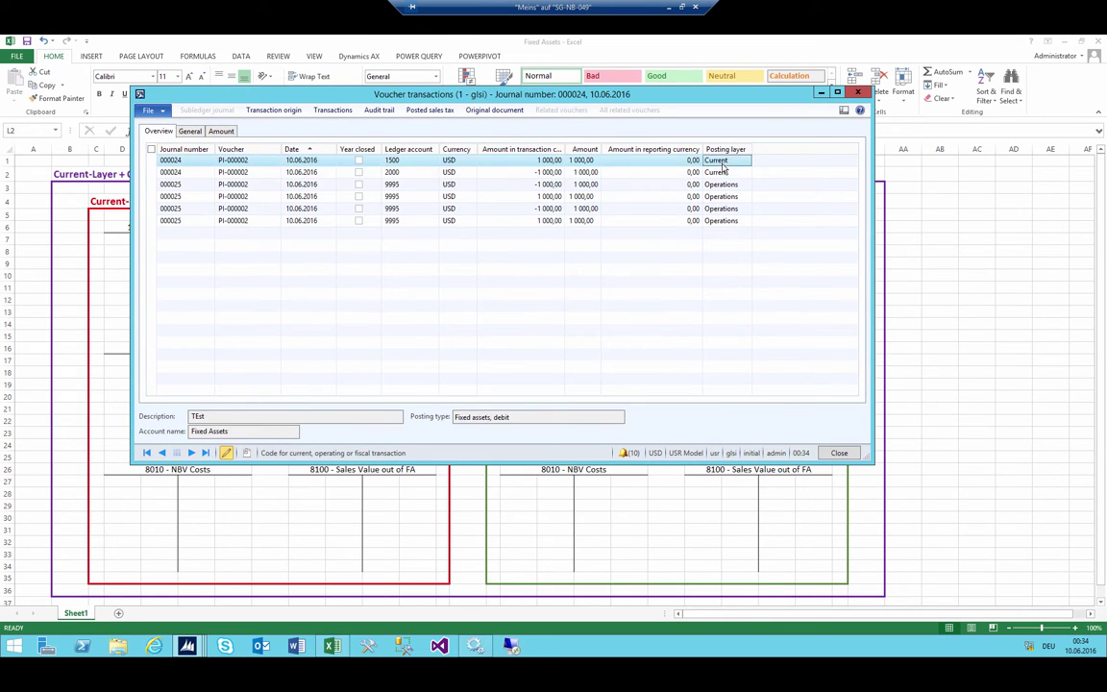
pyautogui.click(719, 172)
pyautogui.click(716, 162)
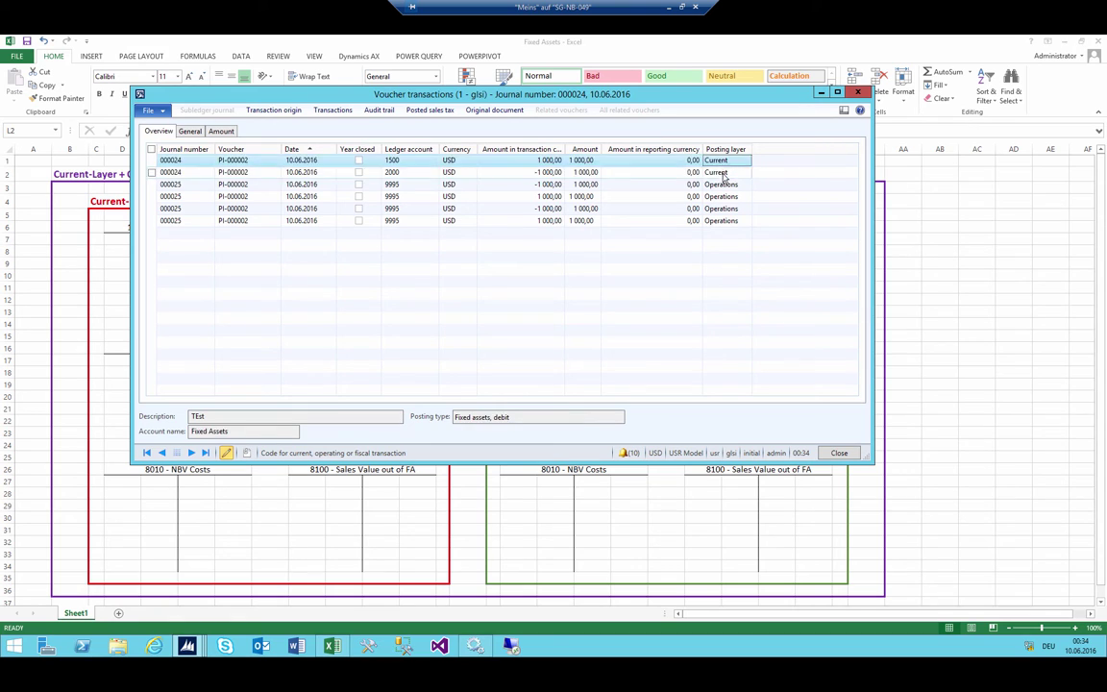
pyautogui.moveTo(370, 89); pyautogui.dragTo(589, 140)
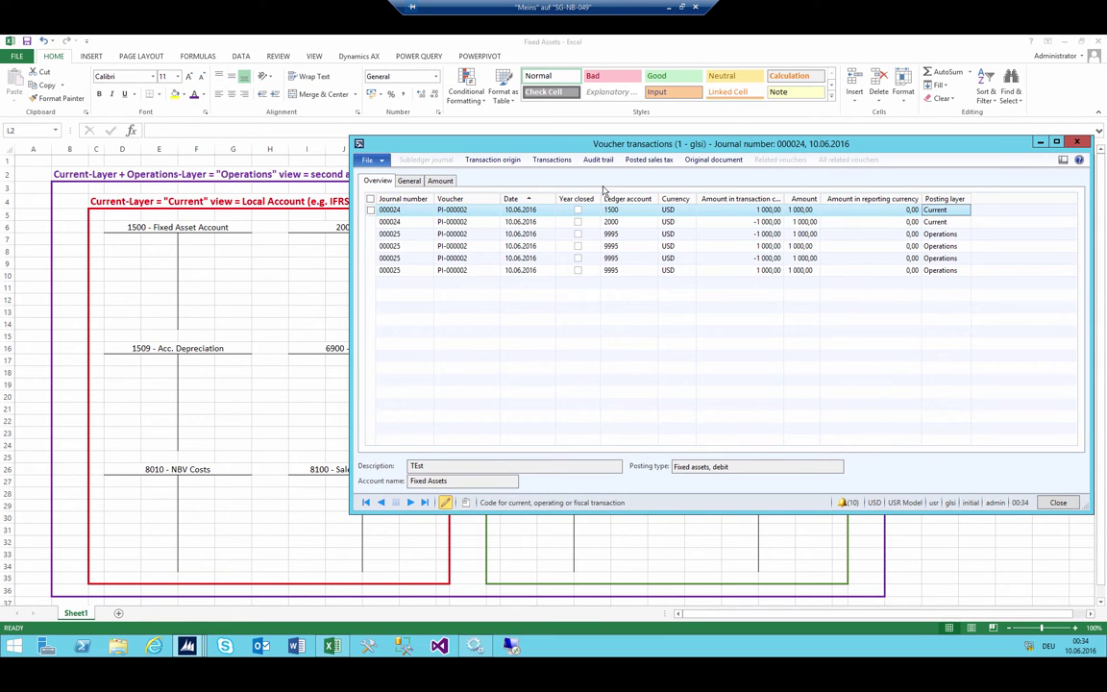
# Step: In the Excel Current-Layer block, enter 1000 as debit of 1500 Fixed Asset Account (E7) and 1000 as credit of 2000 Vendor (K7)
pyautogui.click(169, 241)
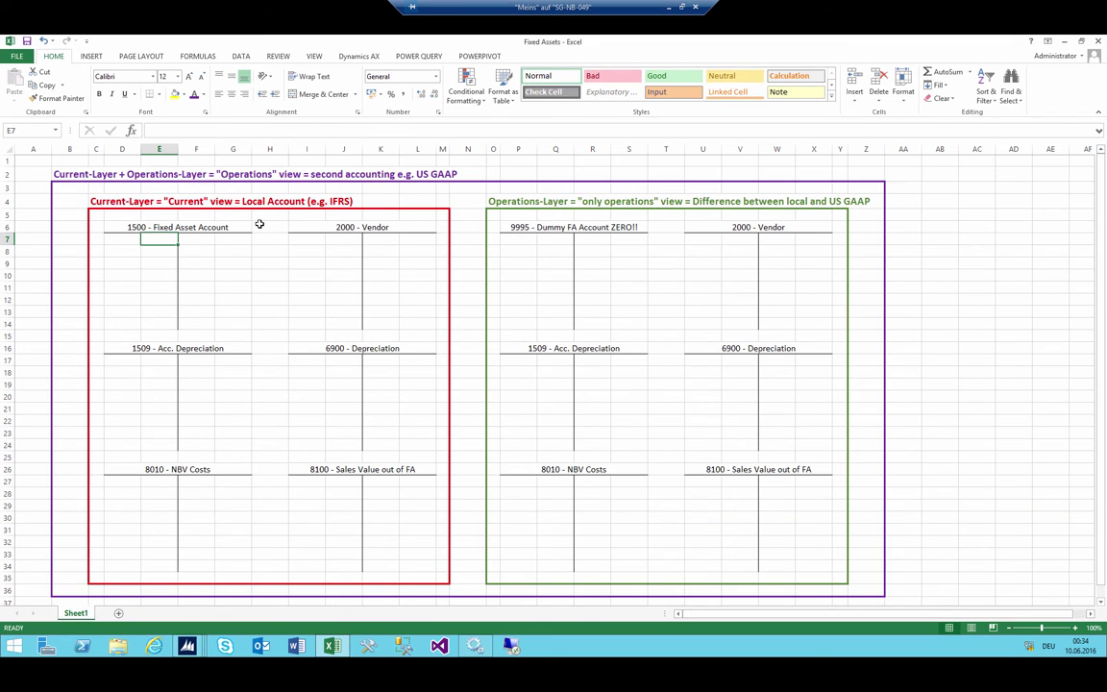
pyautogui.write('10')
pyautogui.press('Tab')
pyautogui.press('Tab')
pyautogui.press('Tab')
pyautogui.press('Tab')
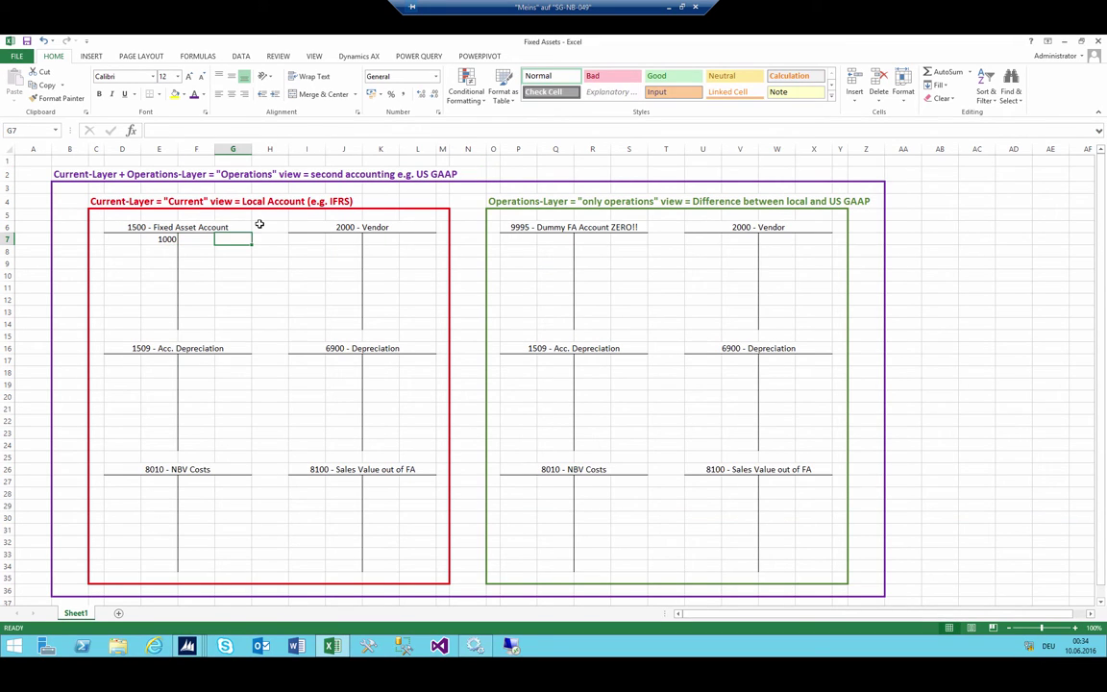
pyautogui.press('Tab')
pyautogui.press('Tab')
pyautogui.write('1000')
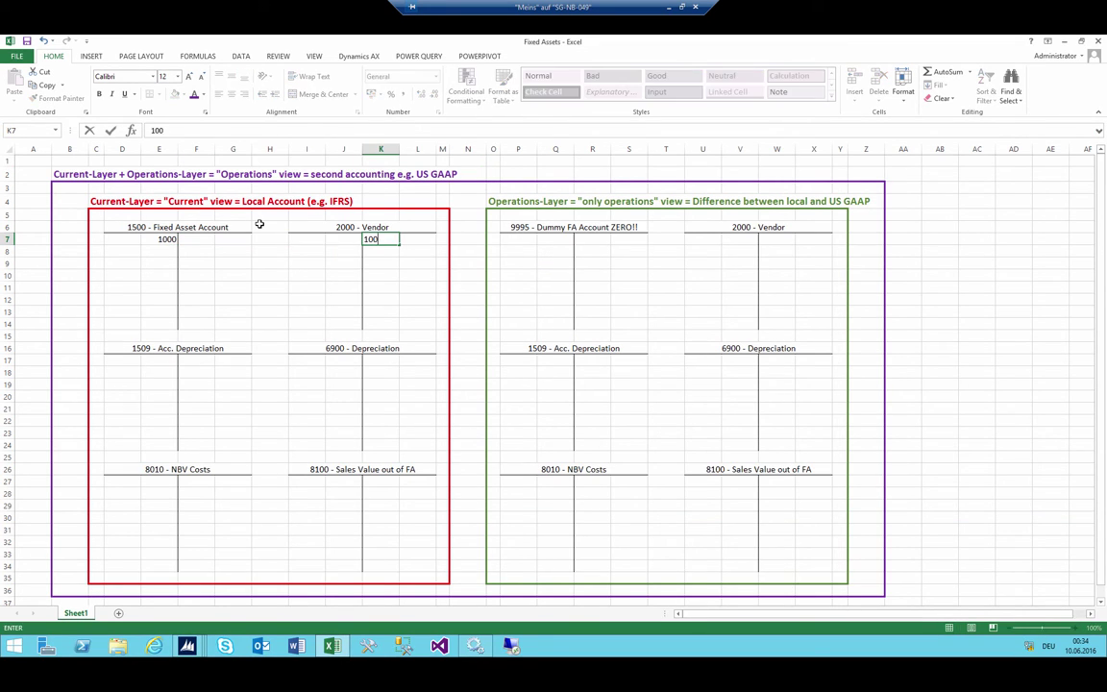
pyautogui.press('Tab')
# Step: Return to the Dynamics AX voucher transactions and examine the Operations layer lines on ledger account 9995
pyautogui.hotkey('alt', 'Tab')
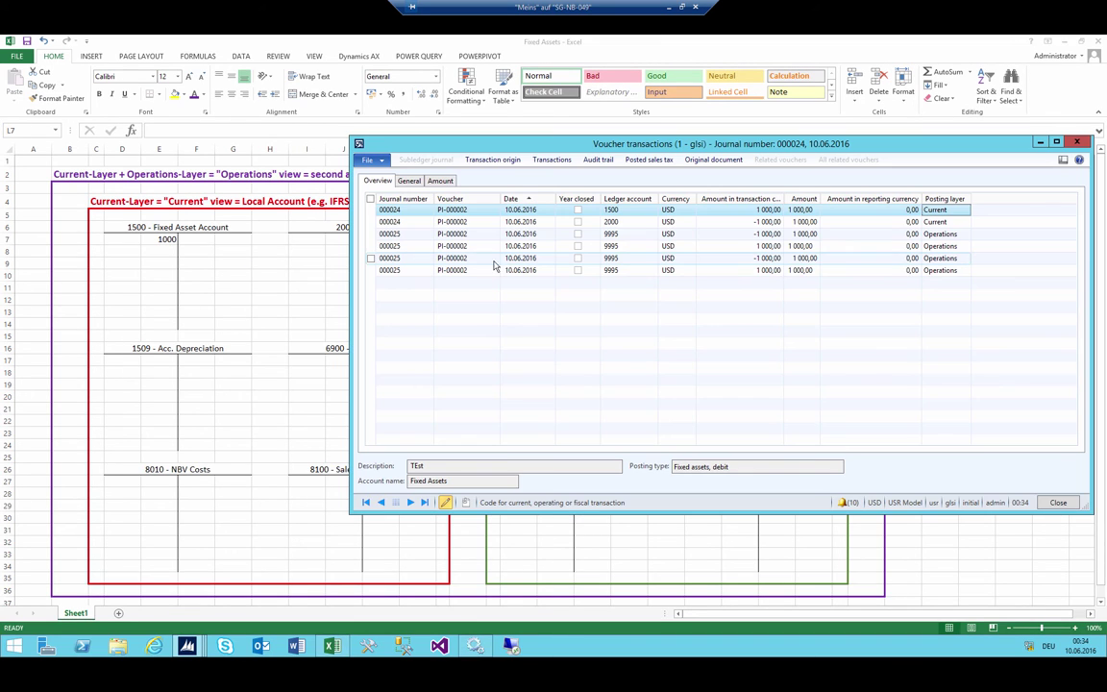
pyautogui.keyDown('shift'); pyautogui.click(938, 270); pyautogui.keyUp('shift')
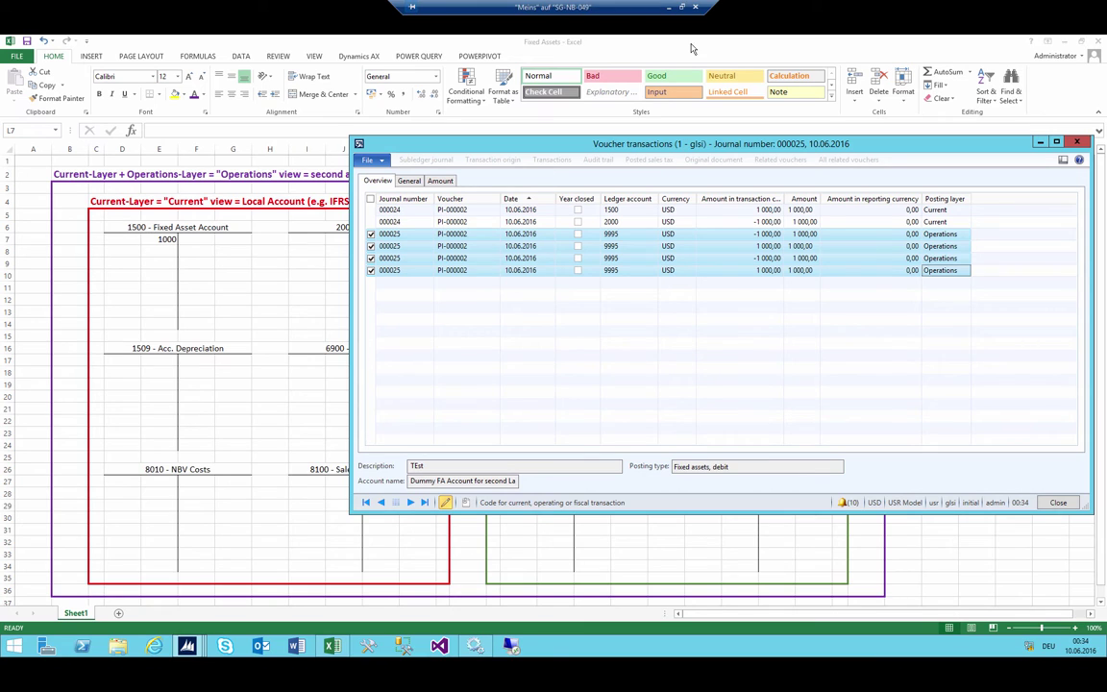
pyautogui.hotkey('alt', 'Tab')
pyautogui.hotkey('alt', 'Tab')
pyautogui.click(612, 270)
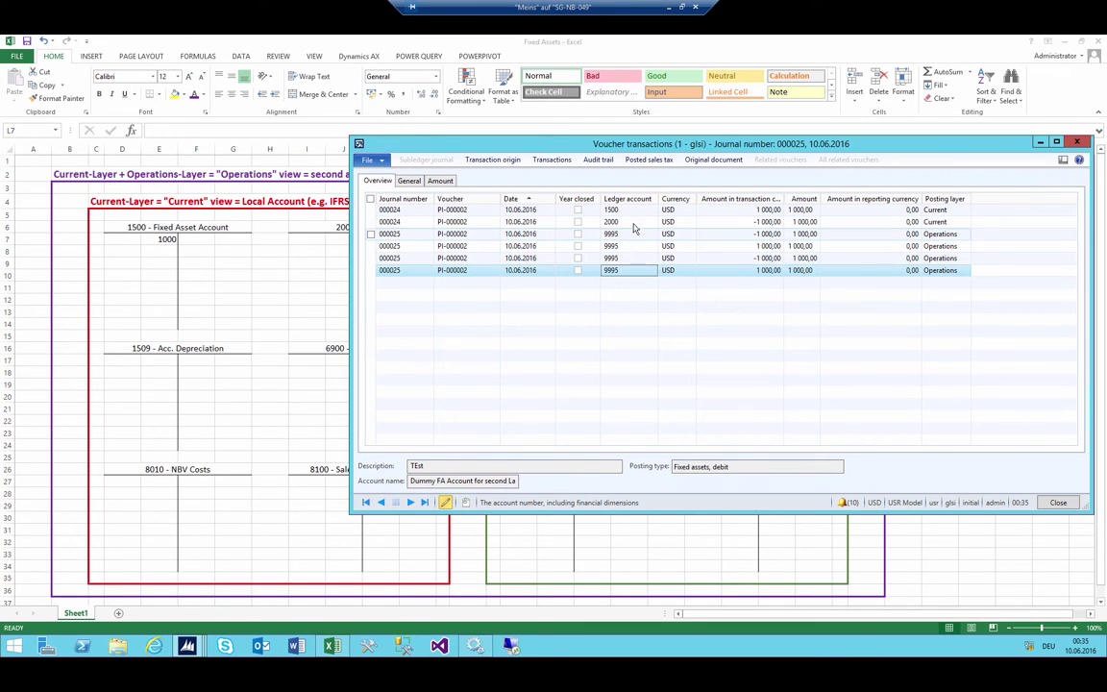
# Step: In the Excel Operations-Layer block, enter two debits and two credits of 1000 under 9995 Dummy FA Account (Q7:R8)
pyautogui.hotkey('alt', 'Tab')
pyautogui.click(562, 239)
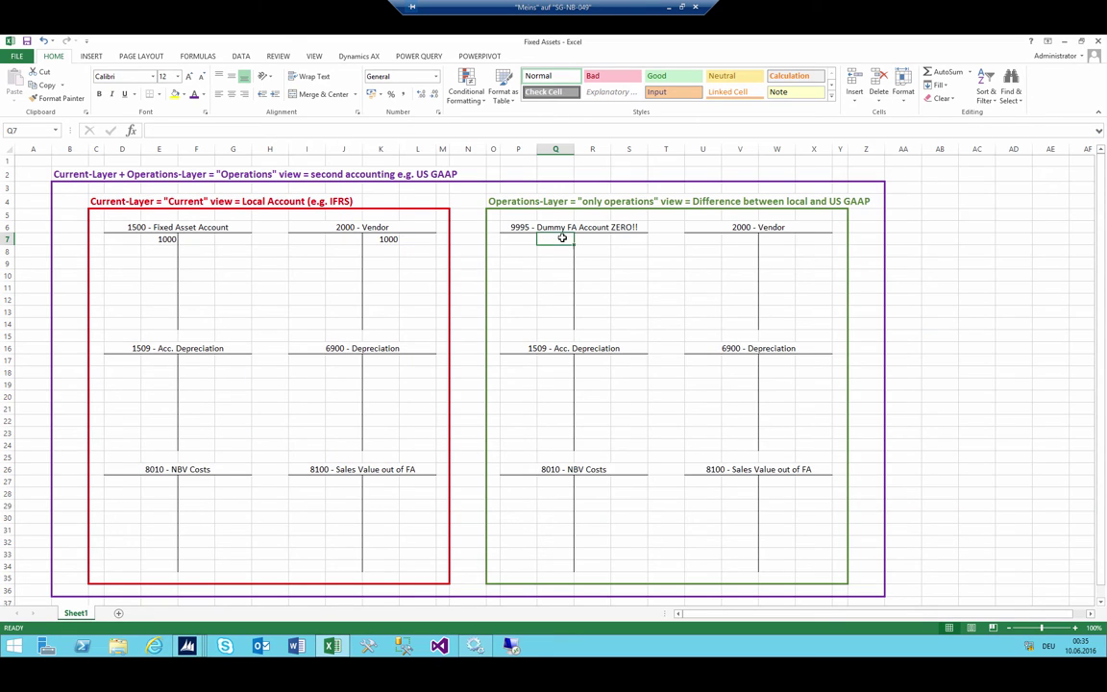
pyautogui.write('1000')
pyautogui.press('Tab')
pyautogui.write('1000')
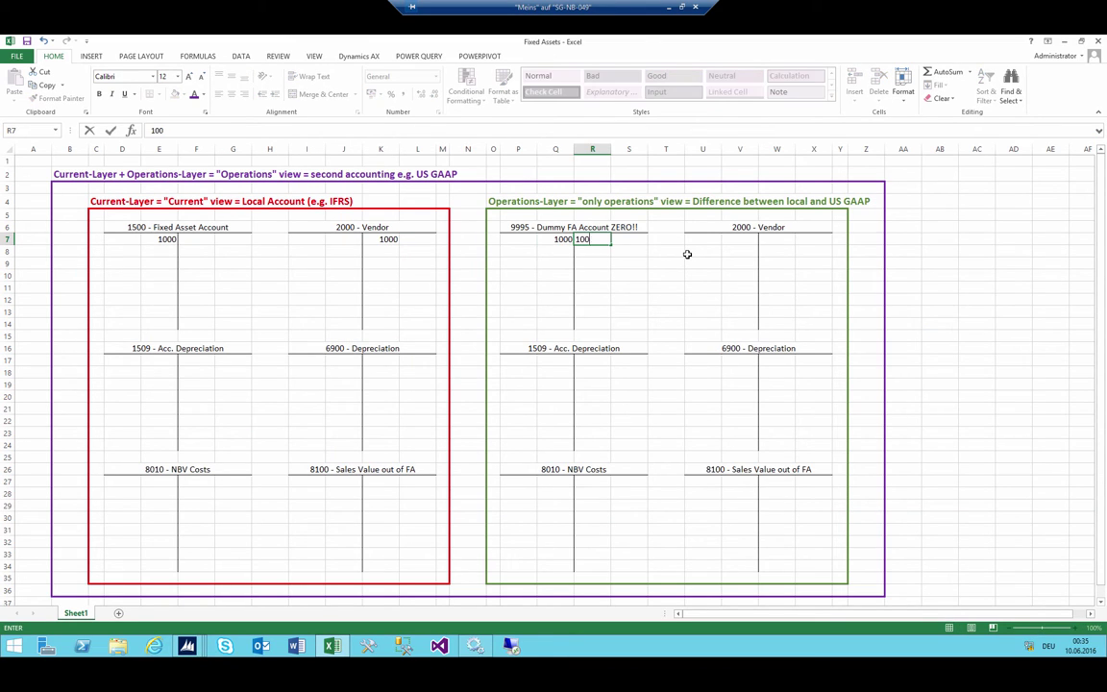
pyautogui.press('Down')
pyautogui.write('1000')
pyautogui.press('Left')
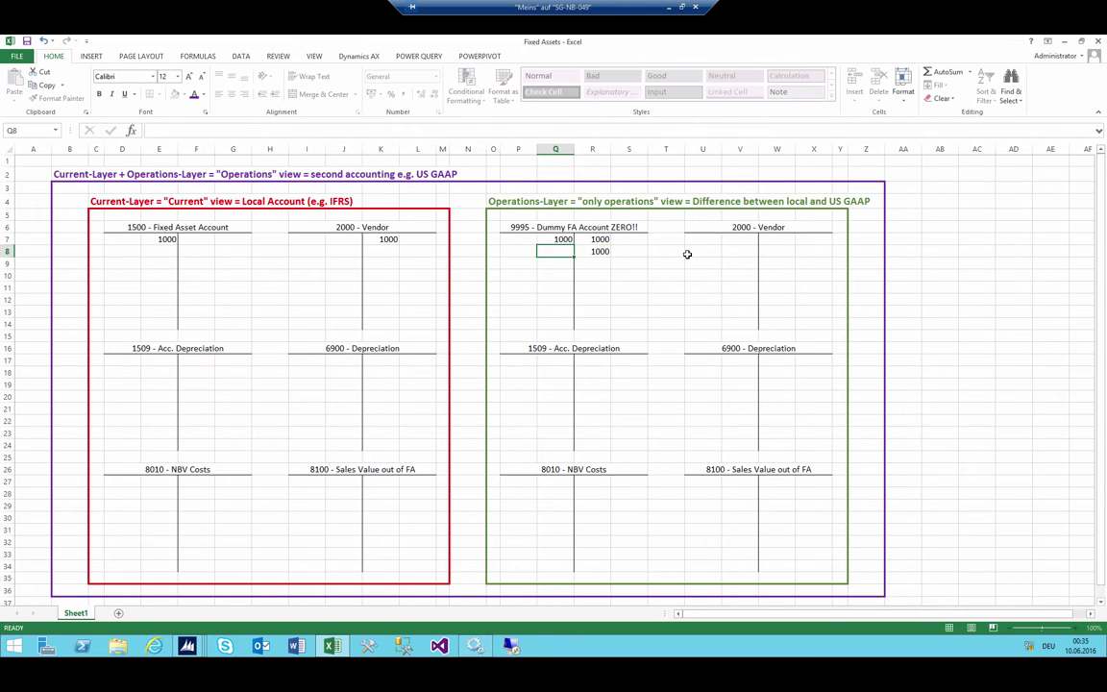
pyautogui.write('1000')
pyautogui.hotkey('ctrl', 'Return')
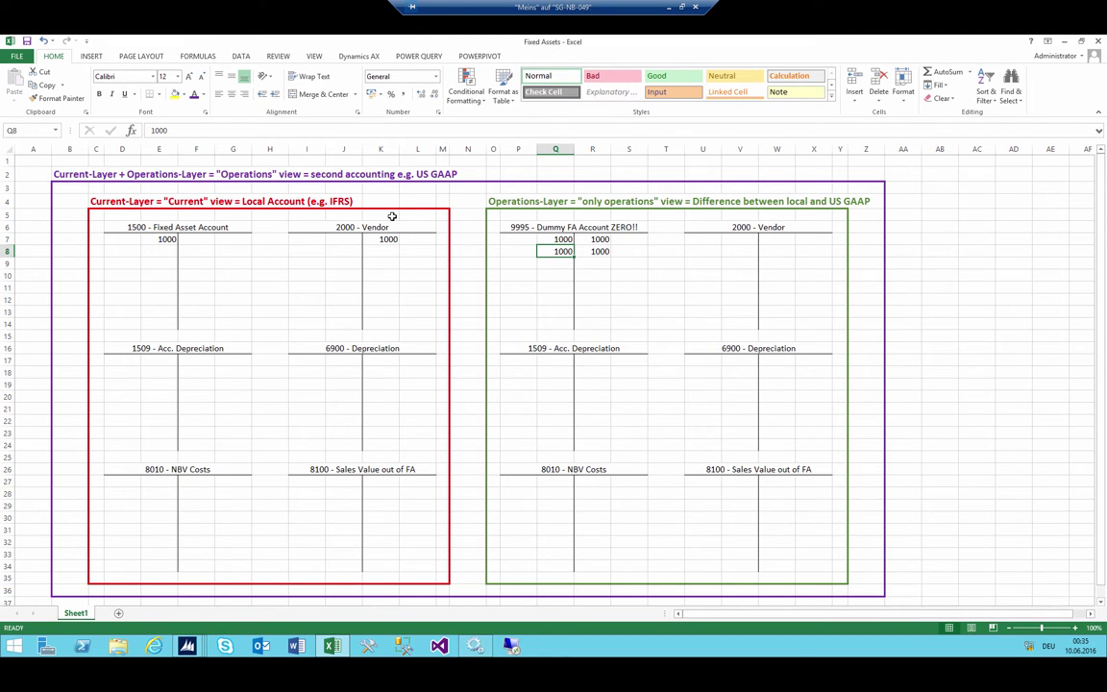
# Step: Compare the entries under accounts 1500, 2000 and 9995 with the heading for the combined Operations view
pyautogui.click(165, 239)
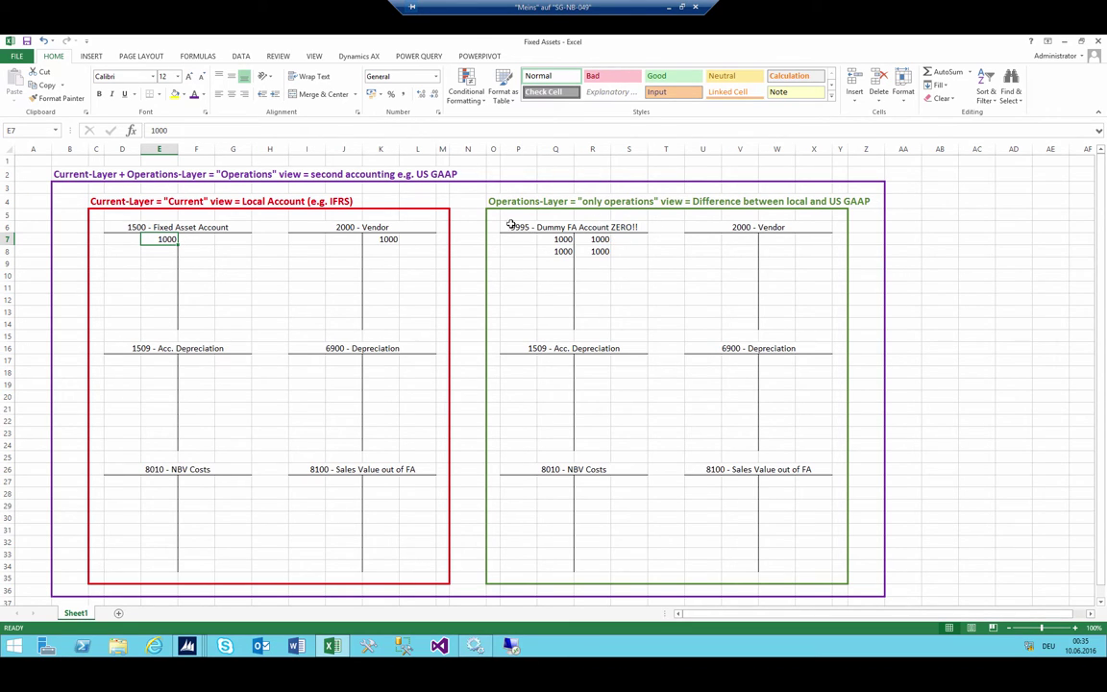
pyautogui.click(564, 239)
pyautogui.moveTo(574, 245); pyautogui.dragTo(592, 253)
pyautogui.click(592, 240)
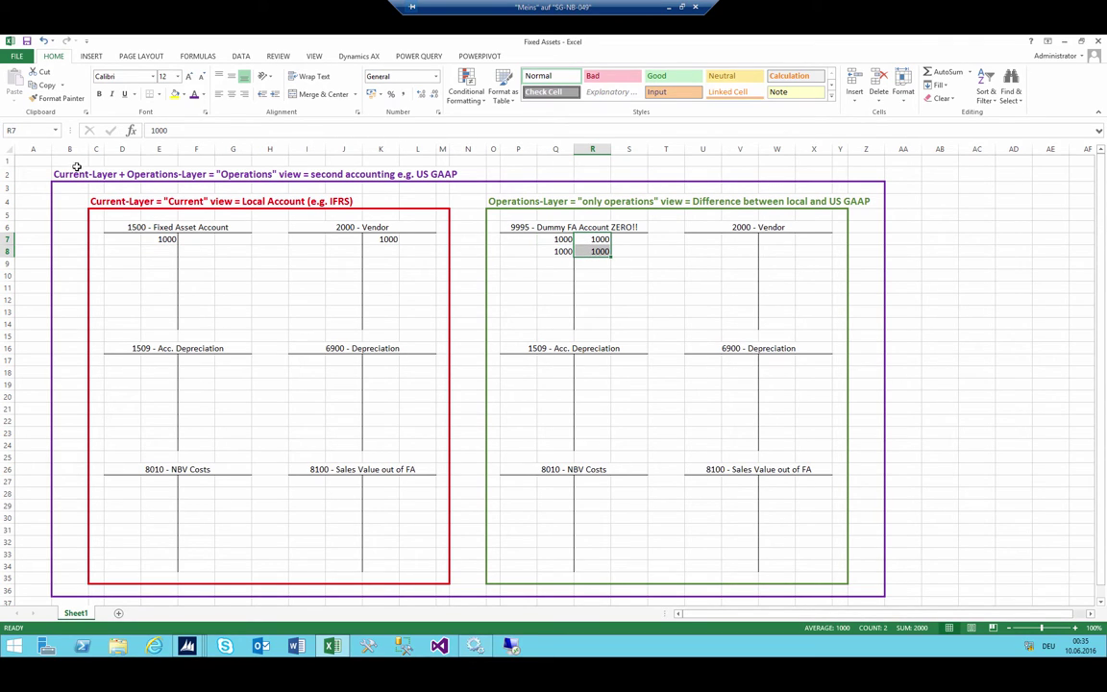
pyautogui.moveTo(438, 175); pyautogui.dragTo(71, 175)
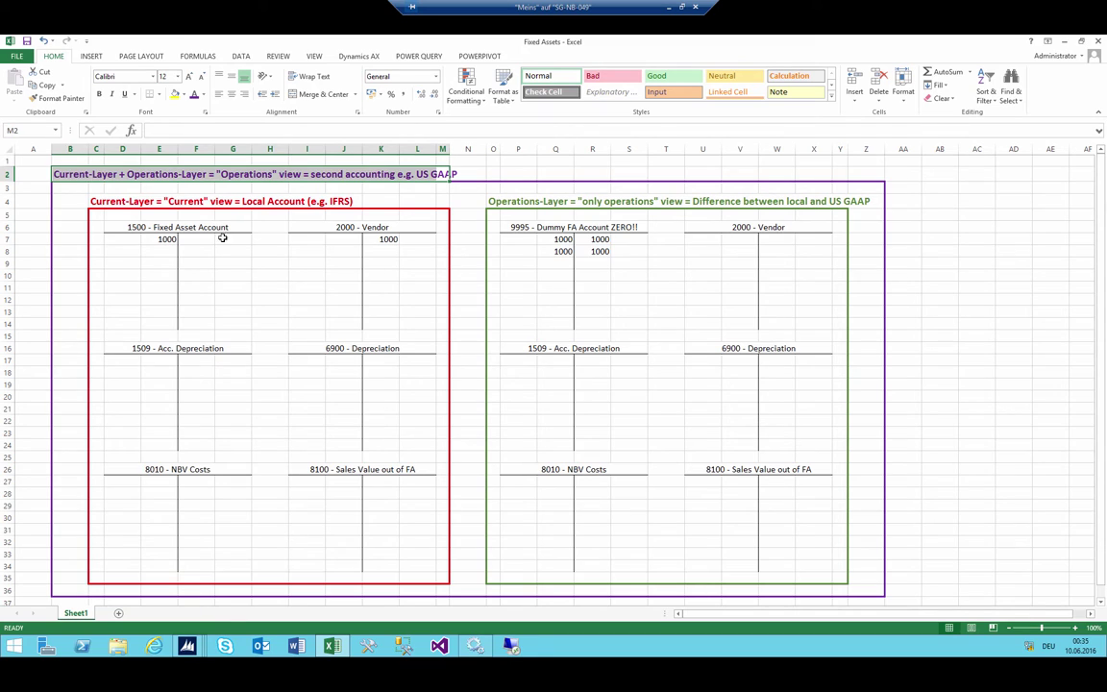
pyautogui.click(161, 240)
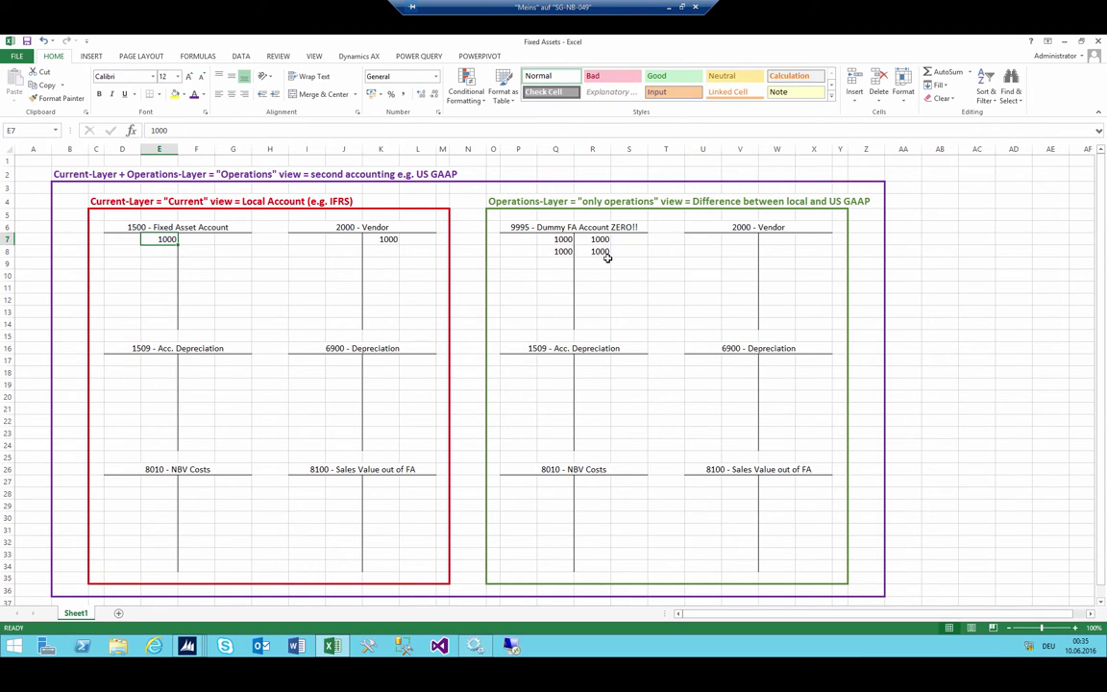
pyautogui.click(394, 239)
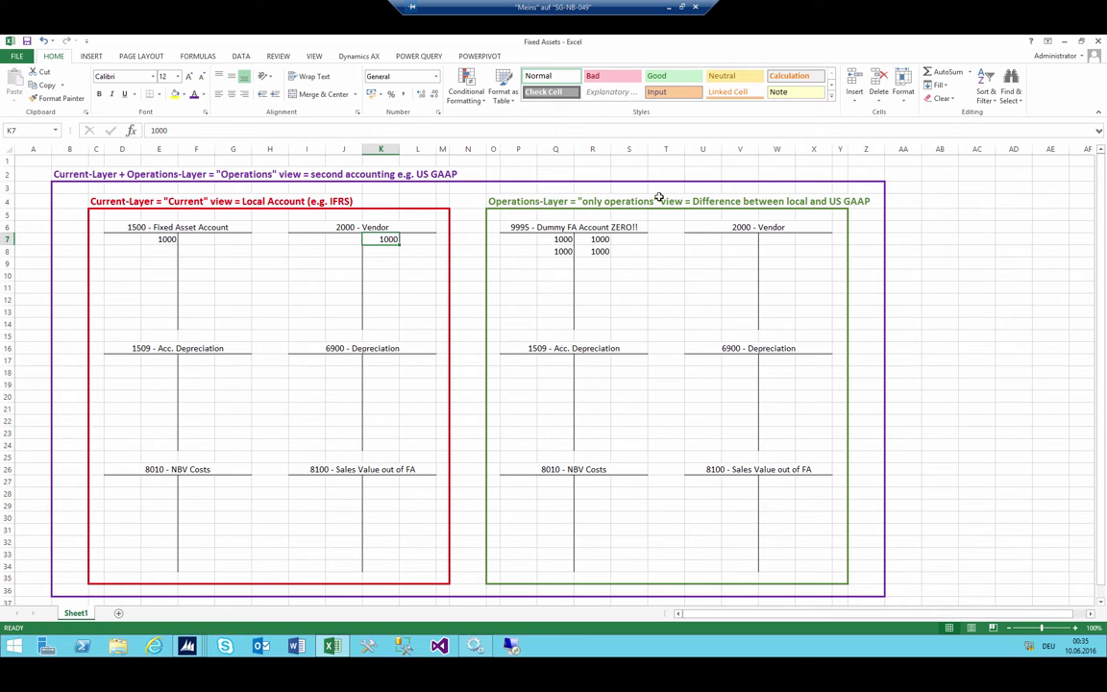
# Step: Switch to Dynamics AX, close the voucher transactions and journal voucher, and open the General ledger trial balance
pyautogui.hotkey('alt', 'Tab')
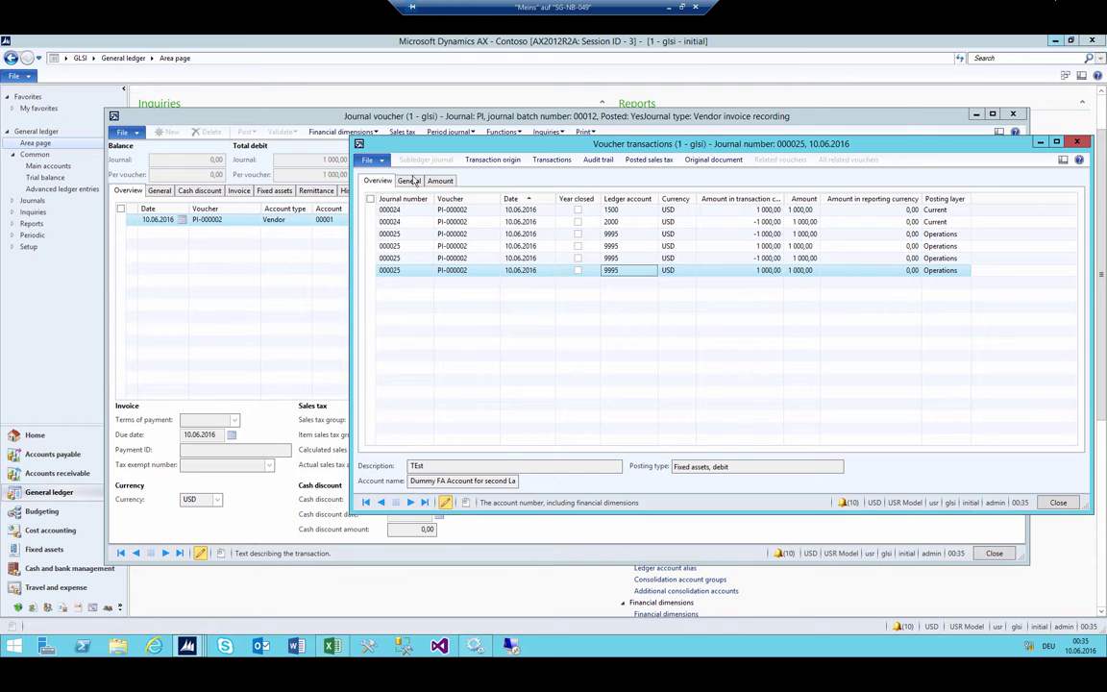
pyautogui.press('Escape')
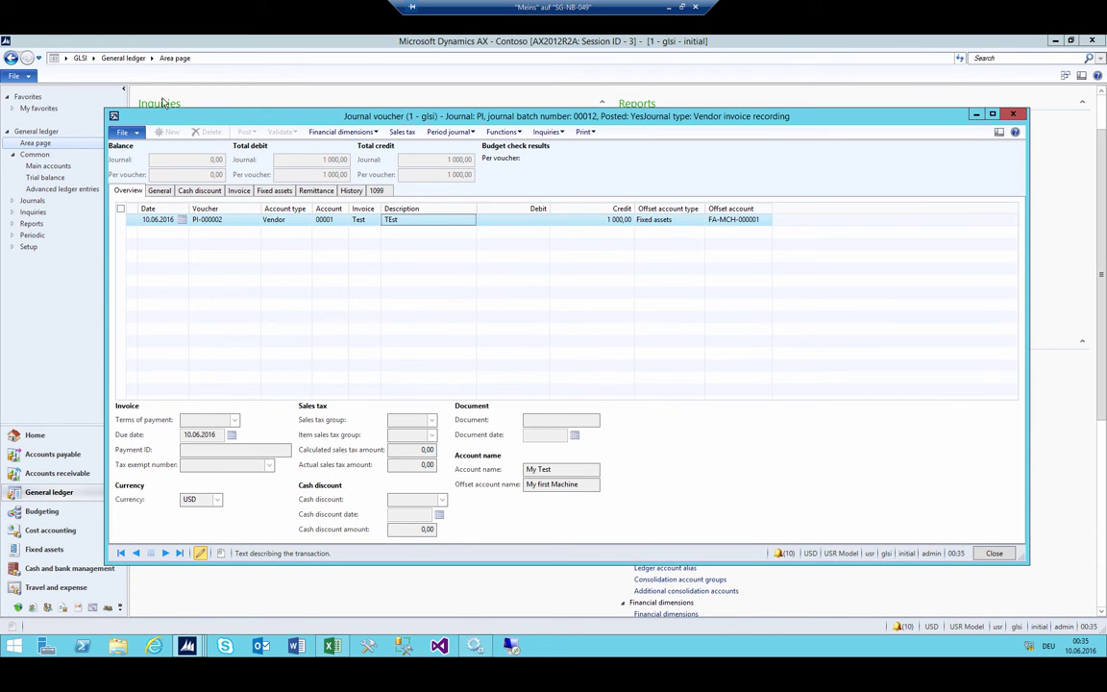
pyautogui.press('Escape')
pyautogui.click(156, 129)
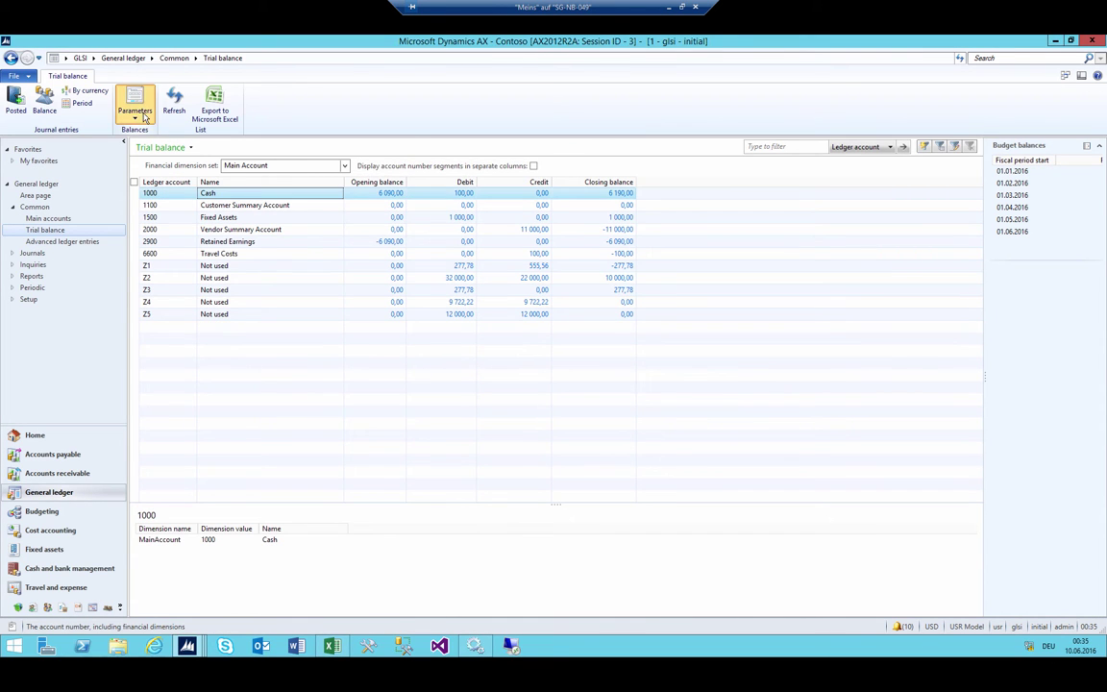
# Step: Limit the trial balance to the period from 01.06.2016 to 31.07.2016 and update the balances
pyautogui.click(144, 118)
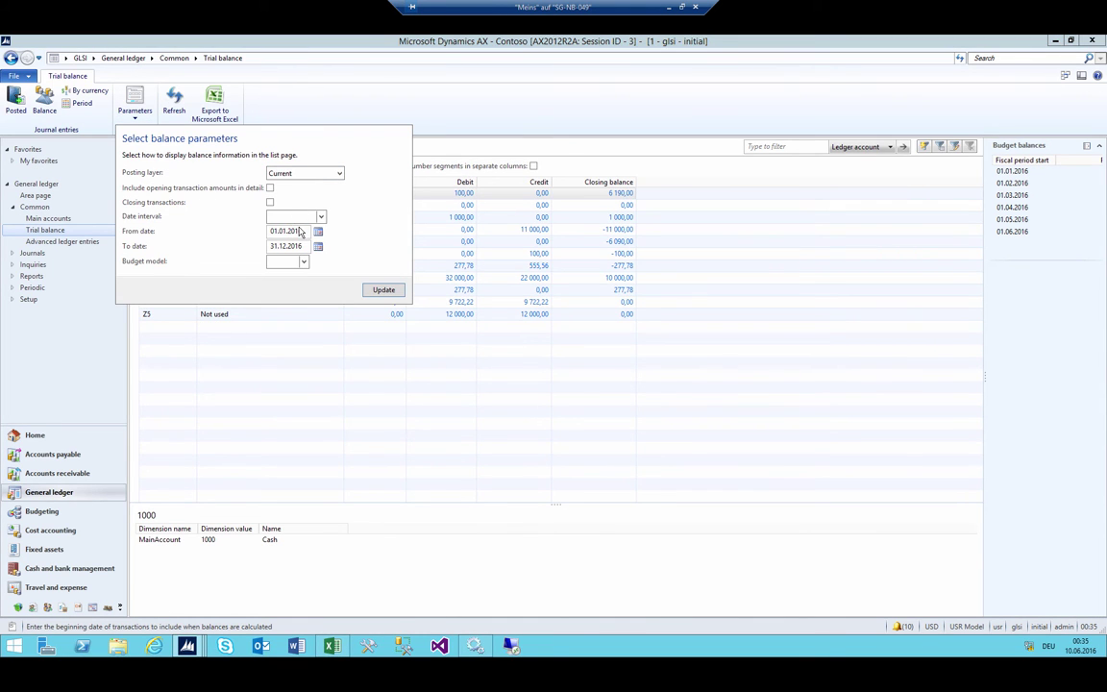
pyautogui.click(300, 232)
pyautogui.write('01.06.2016')
pyautogui.press('Tab')
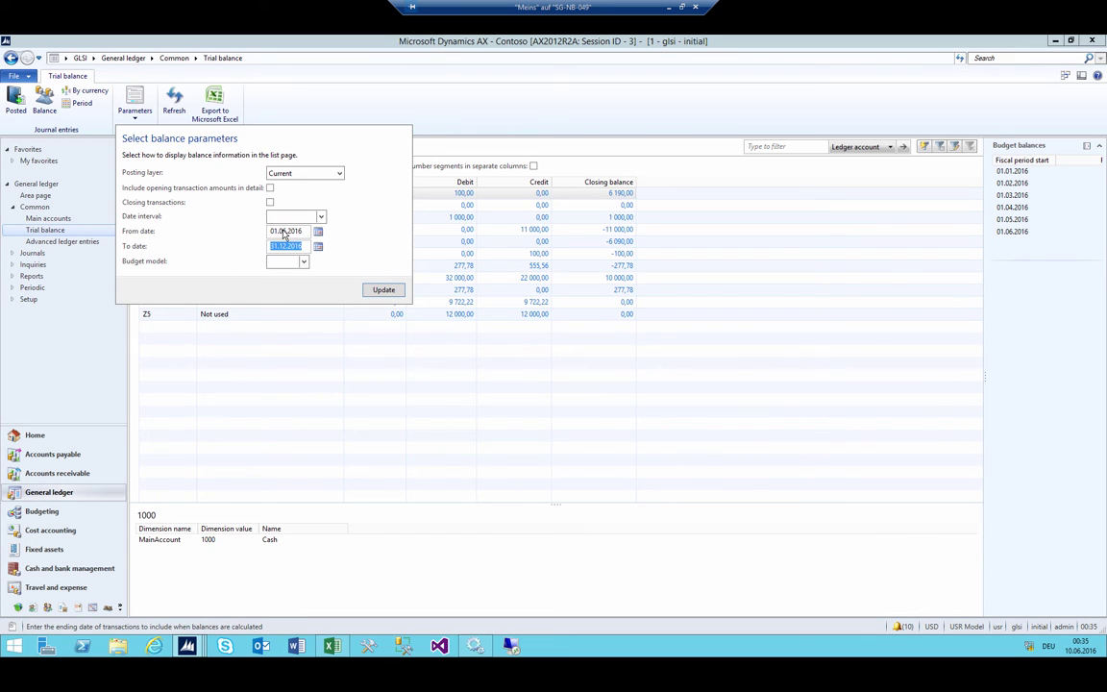
pyautogui.write('31.07.2016')
pyautogui.click(285, 232)
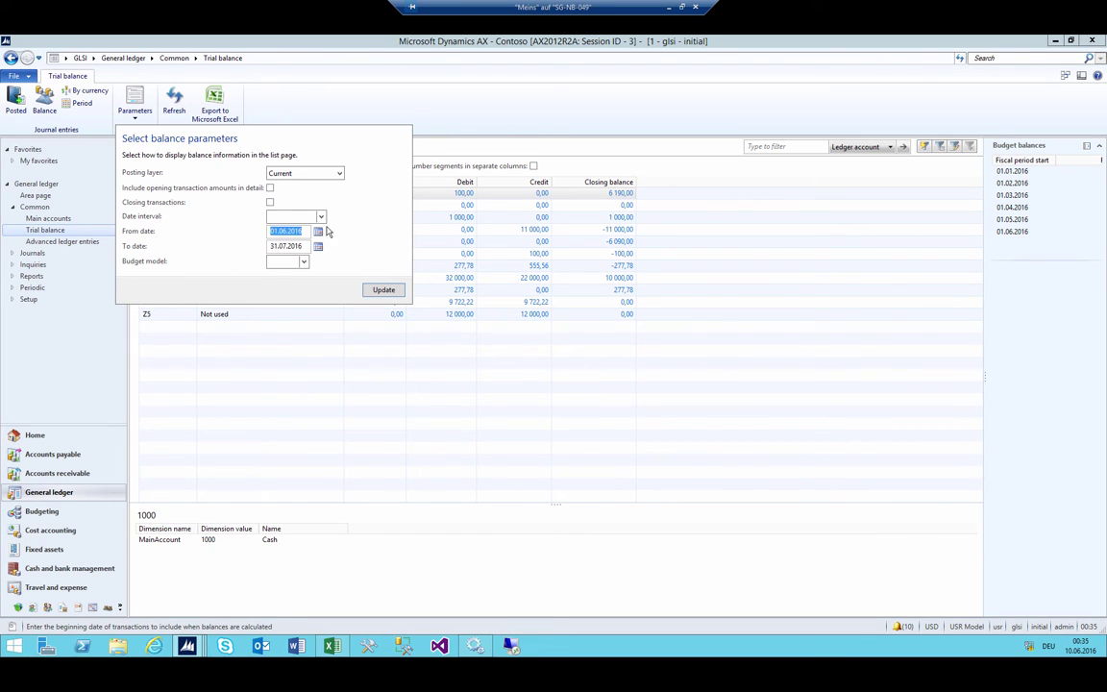
pyautogui.click(383, 290)
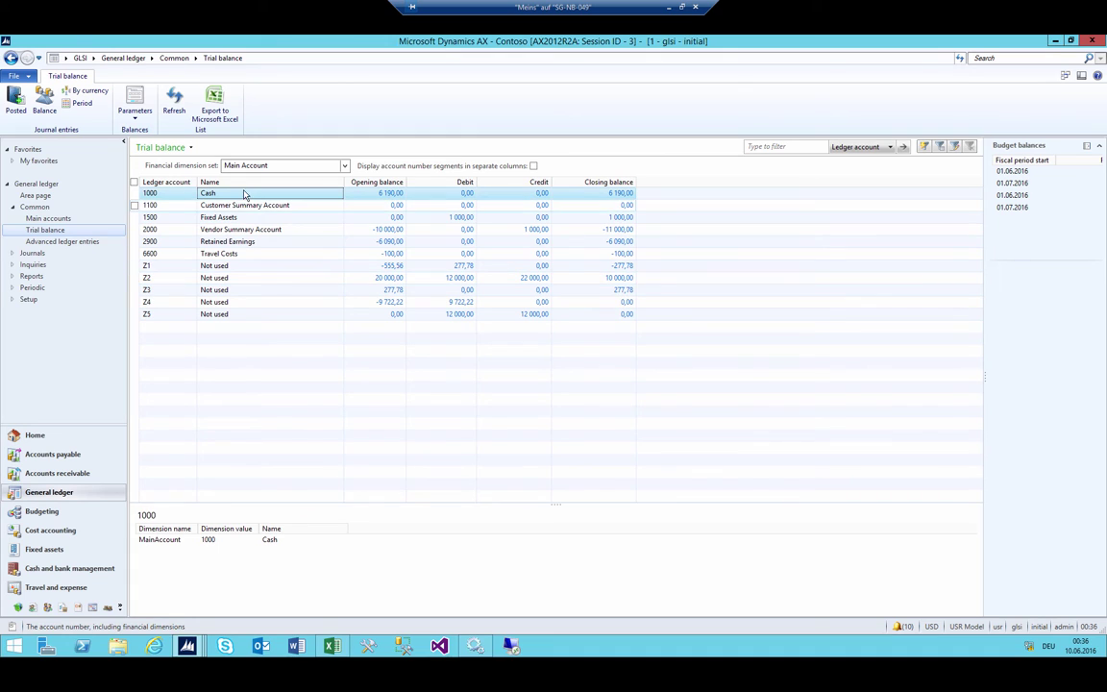
# Step: Examine the Current layer balances of accounts 1500 Fixed Assets and 2000 Vendor Summary Account
pyautogui.click(226, 218)
pyautogui.keyDown('shift'); pyautogui.click(248, 230); pyautogui.keyUp('shift')
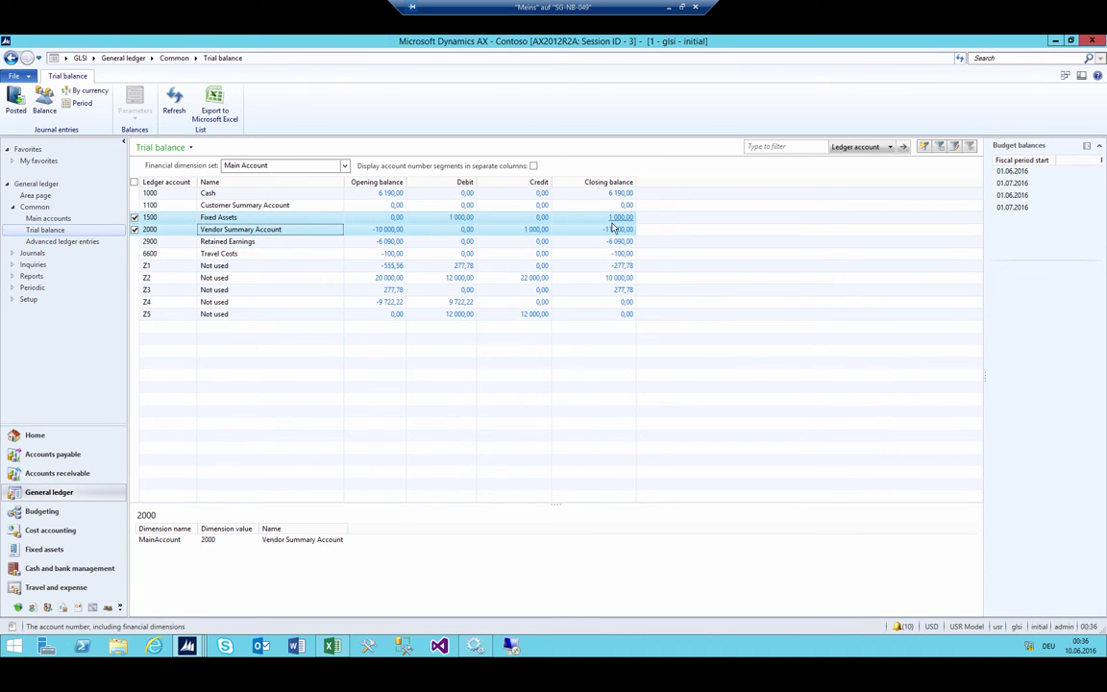
pyautogui.click(210, 220)
# Step: Display the trial balance for the Operations posting layer and compare accounts 1500 Fixed Assets and 9995 Dummy FA Account
pyautogui.click(134, 101)
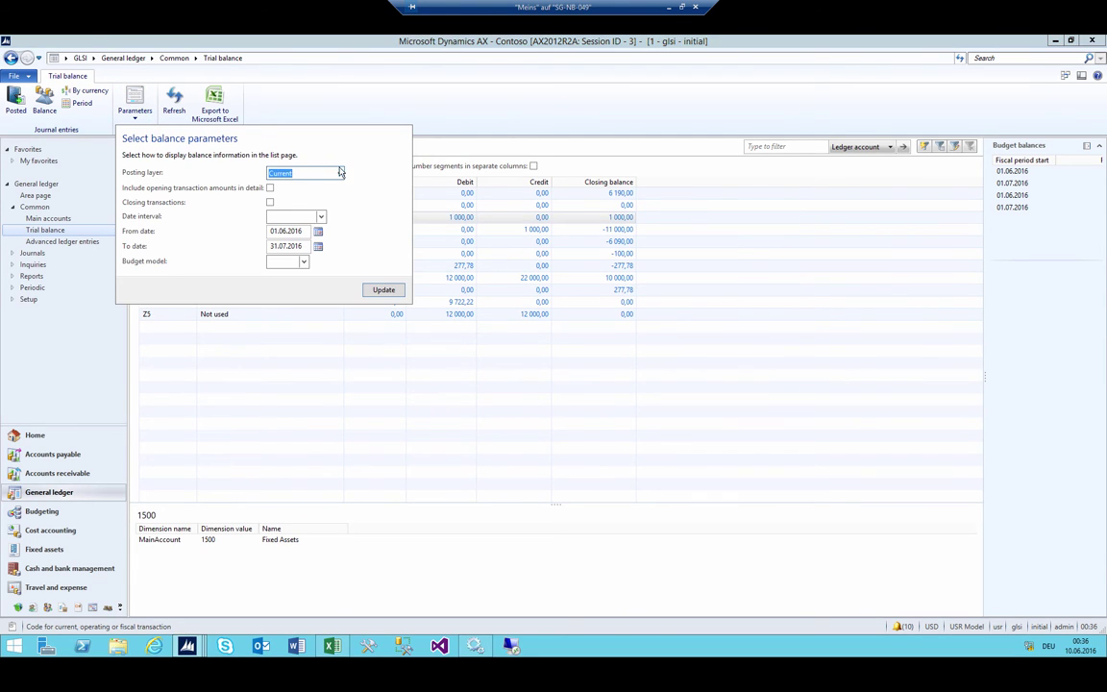
pyautogui.click(339, 174)
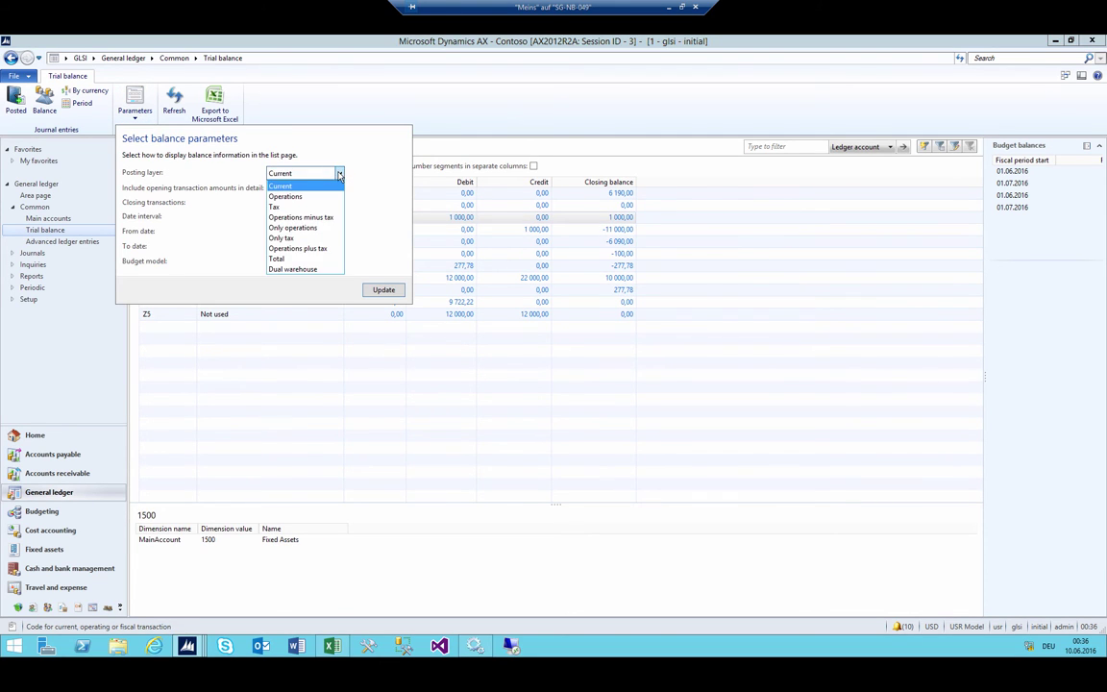
pyautogui.click(304, 197)
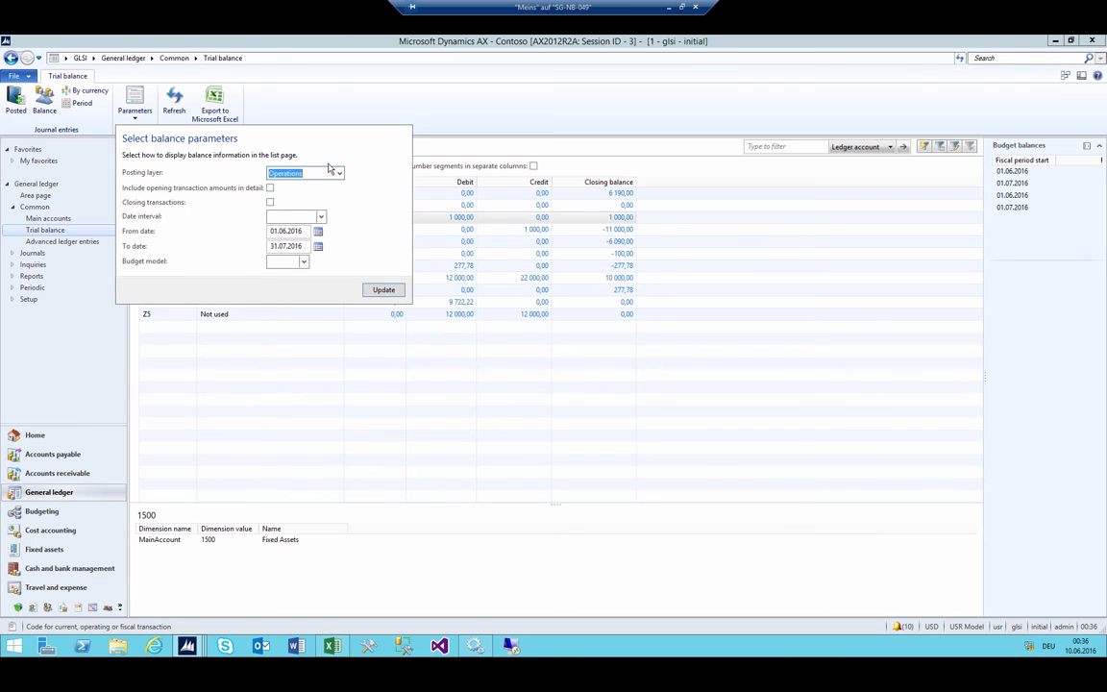
pyautogui.click(384, 289)
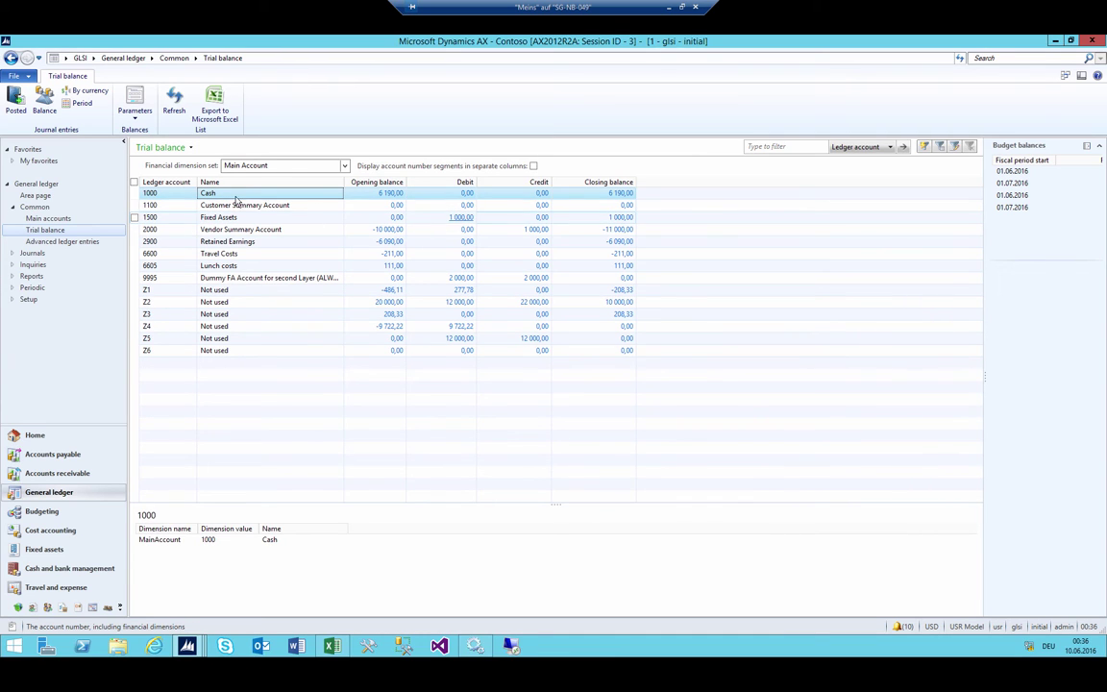
pyautogui.click(234, 217)
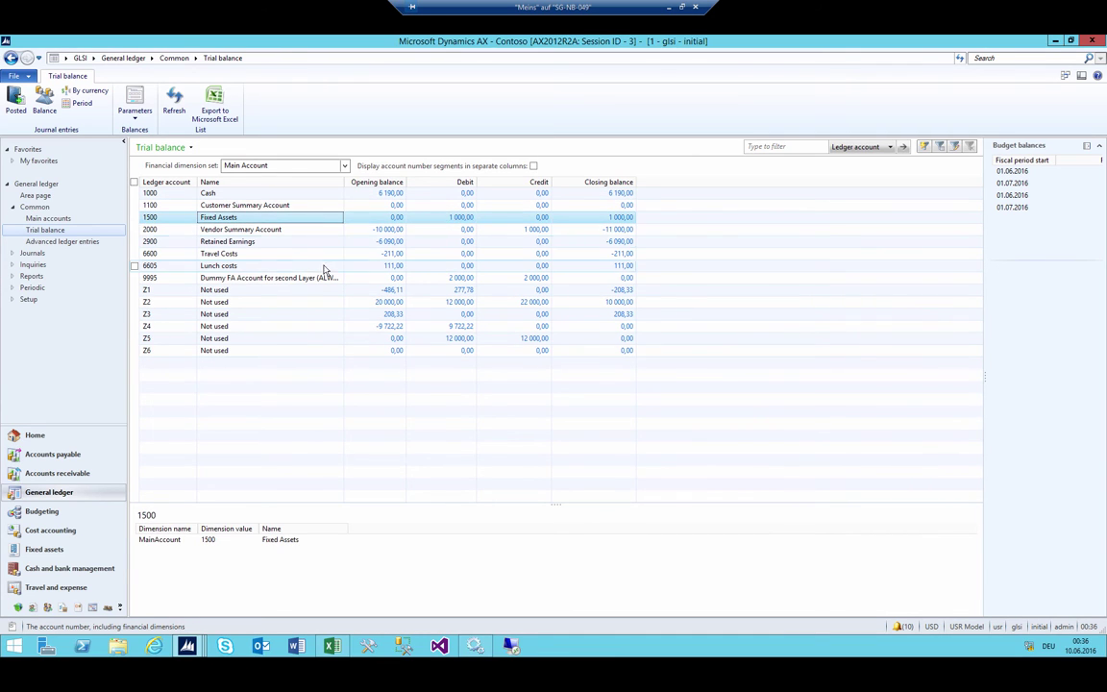
pyautogui.keyDown('ctrl'); pyautogui.click(270, 276); pyautogui.keyUp('ctrl')
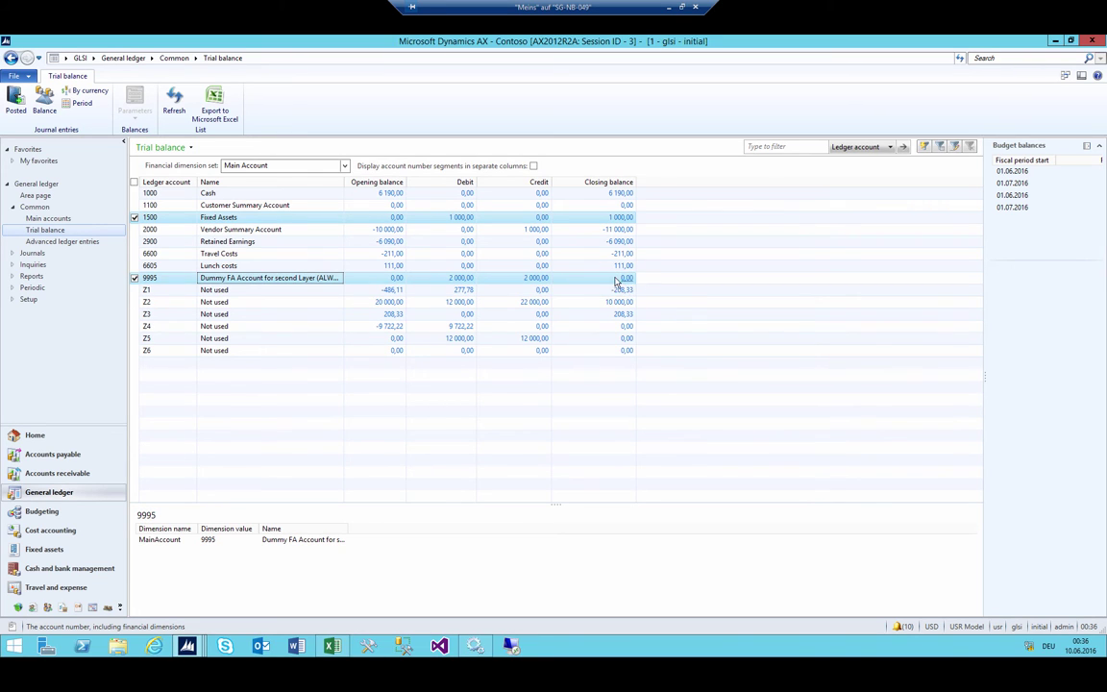
pyautogui.click(231, 277)
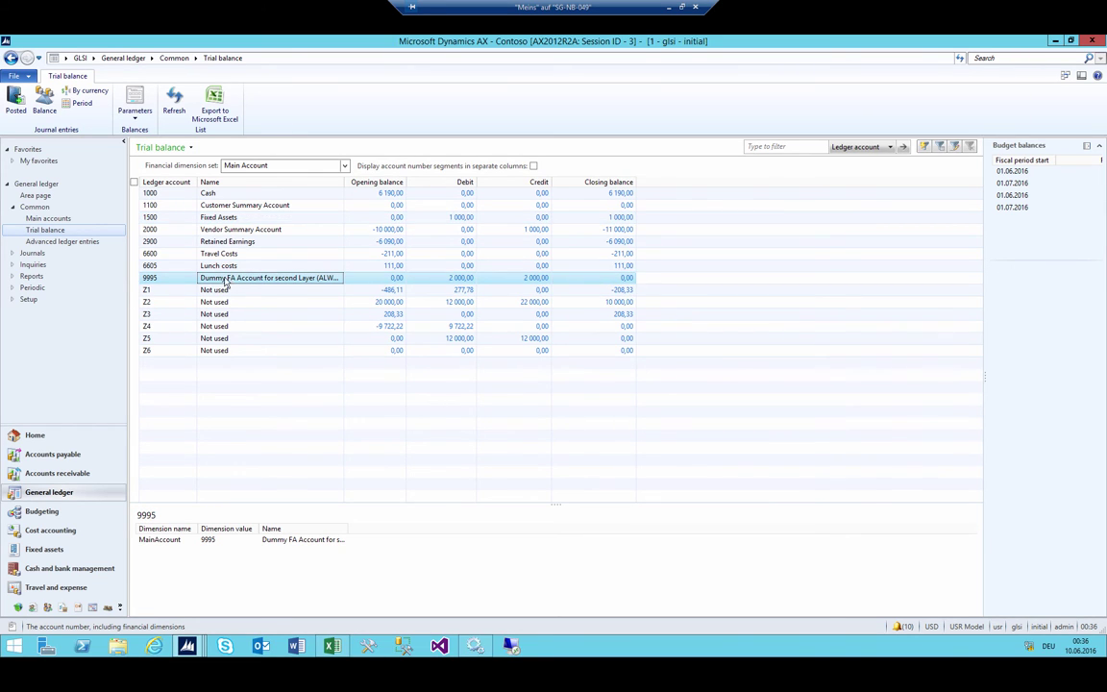
# Step: Return the trial balance to the Current posting layer and update the balances
pyautogui.click(135, 101)
pyautogui.click(340, 173)
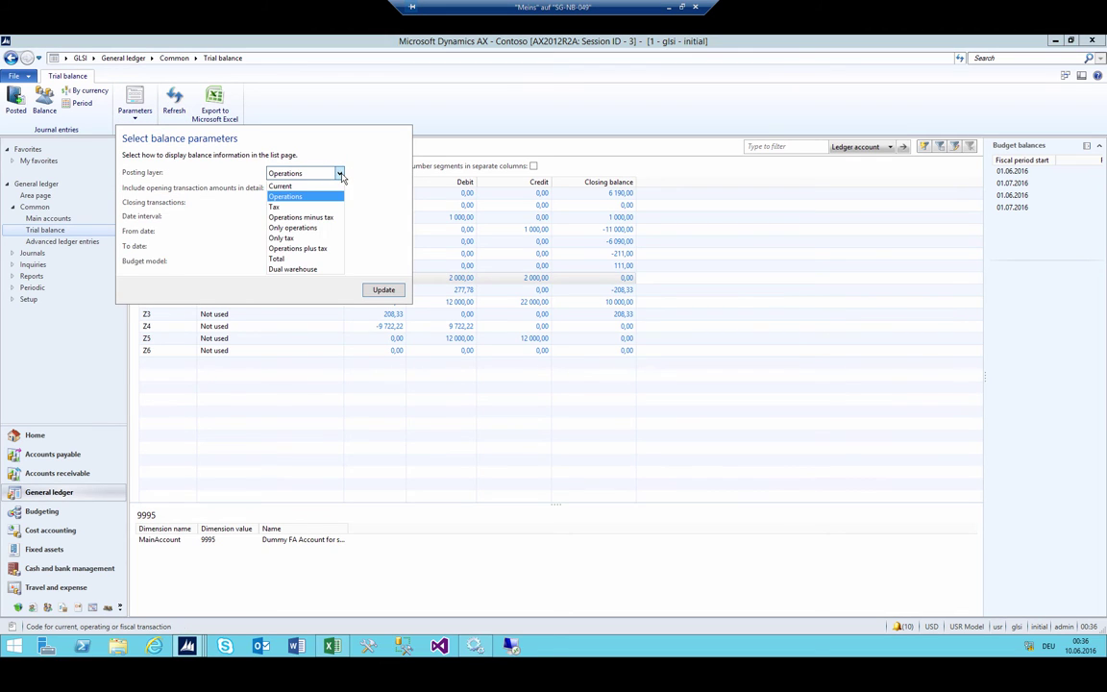
pyautogui.click(298, 185)
pyautogui.click(380, 289)
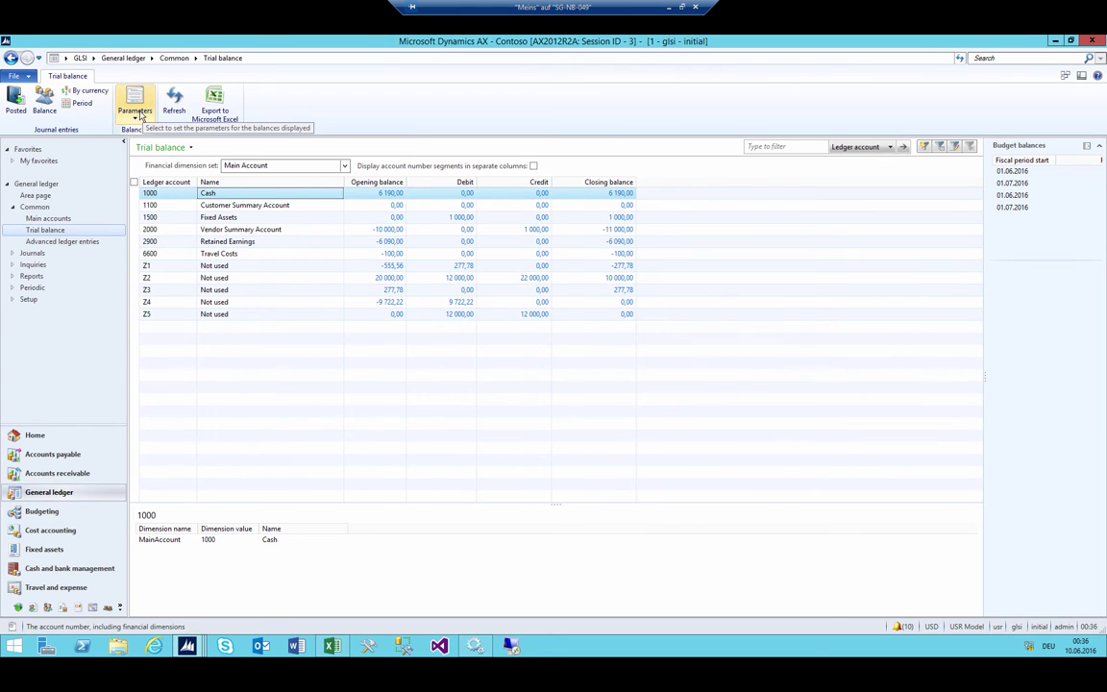
# Step: Display the trial balance for the Only operations posting layer and check the 9995 Dummy FA Account line
pyautogui.click(134, 106)
pyautogui.click(339, 173)
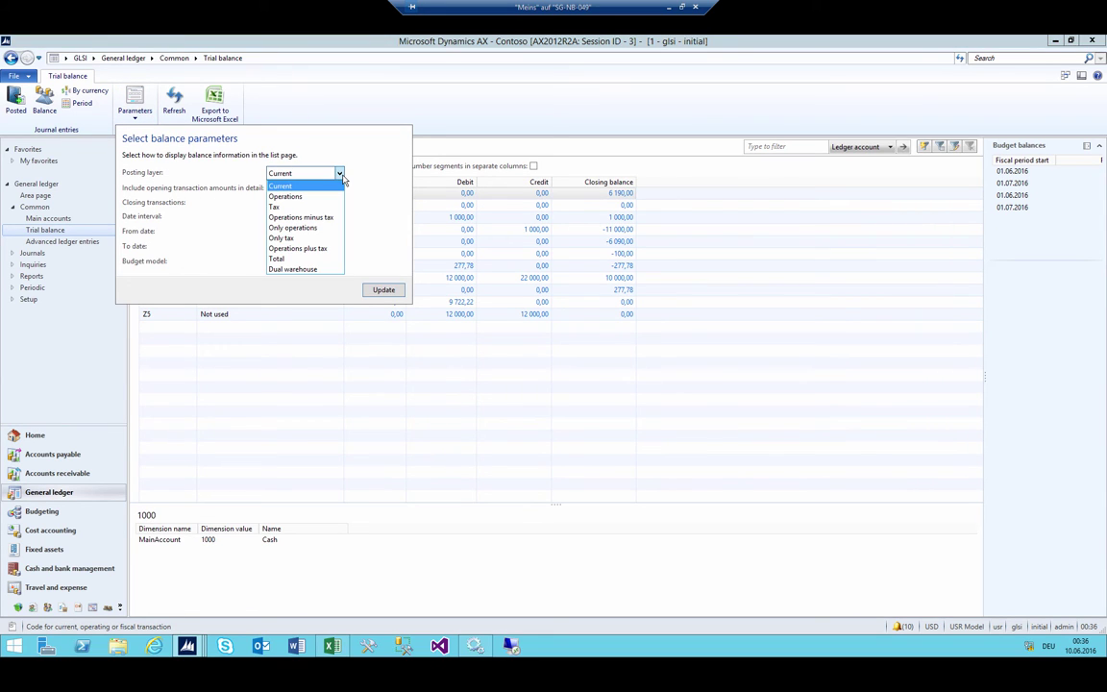
pyautogui.click(319, 228)
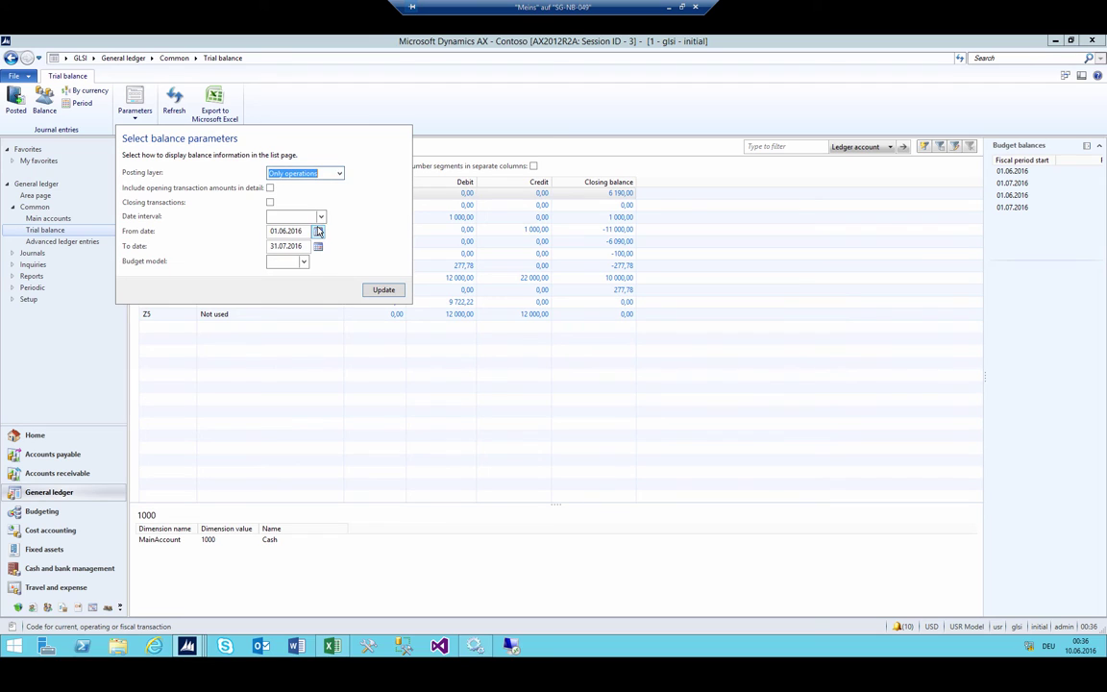
pyautogui.click(383, 289)
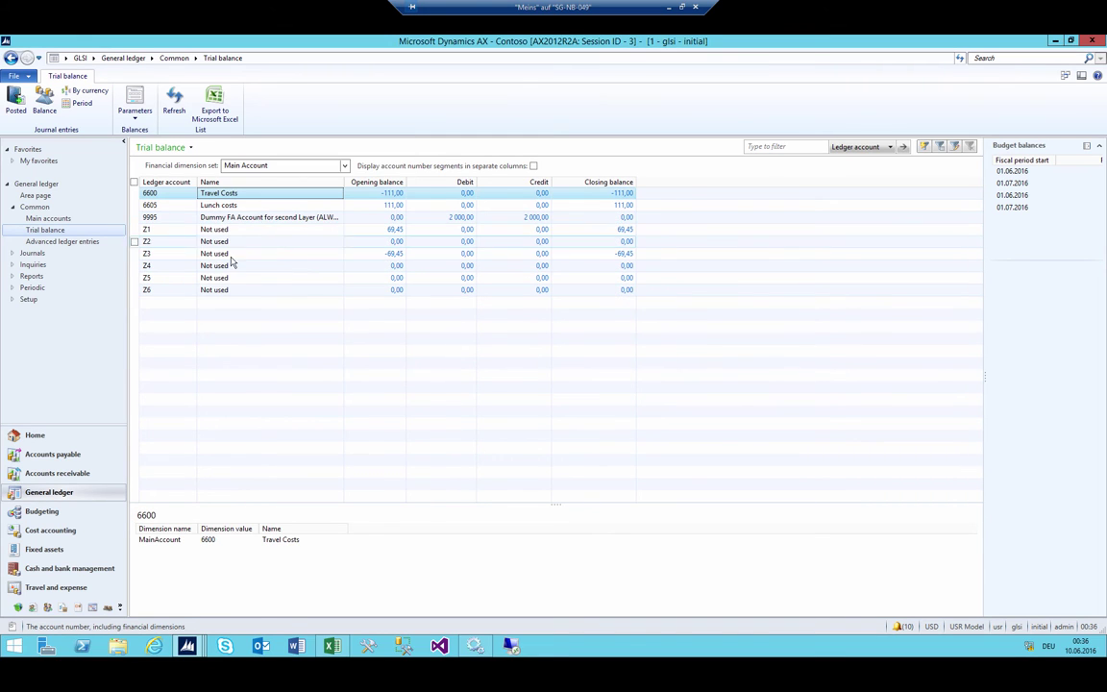
pyautogui.click(247, 217)
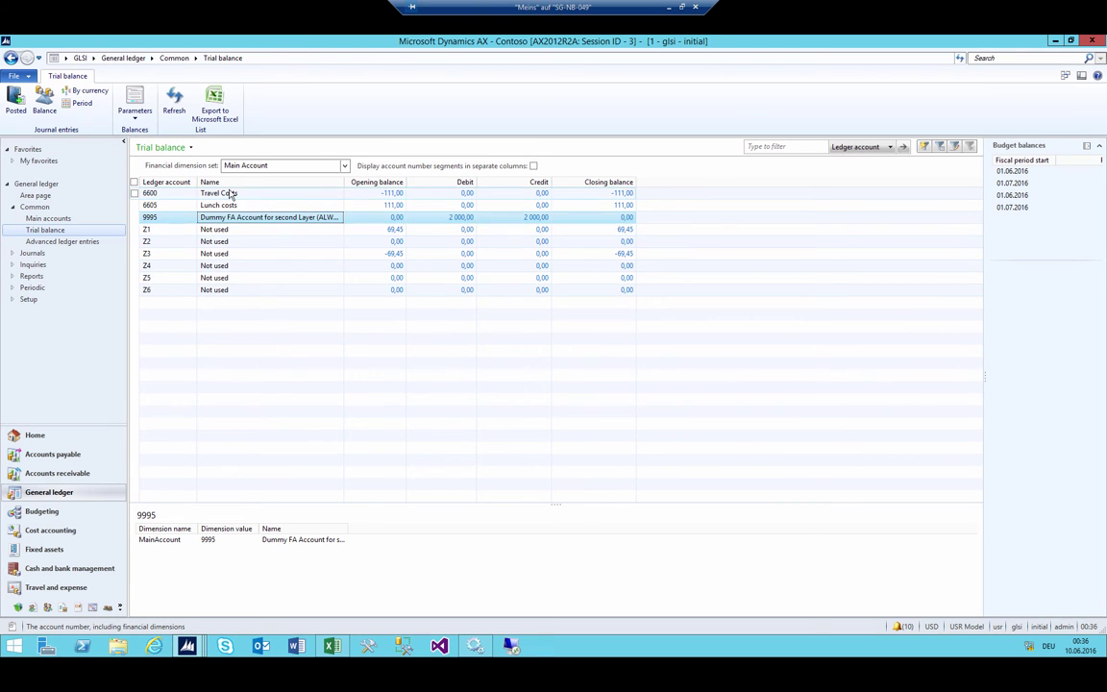
# Step: Reopen the trial balance, set its posting layer to Current and check the 2000 Vendor Summary Account line
pyautogui.click(124, 60)
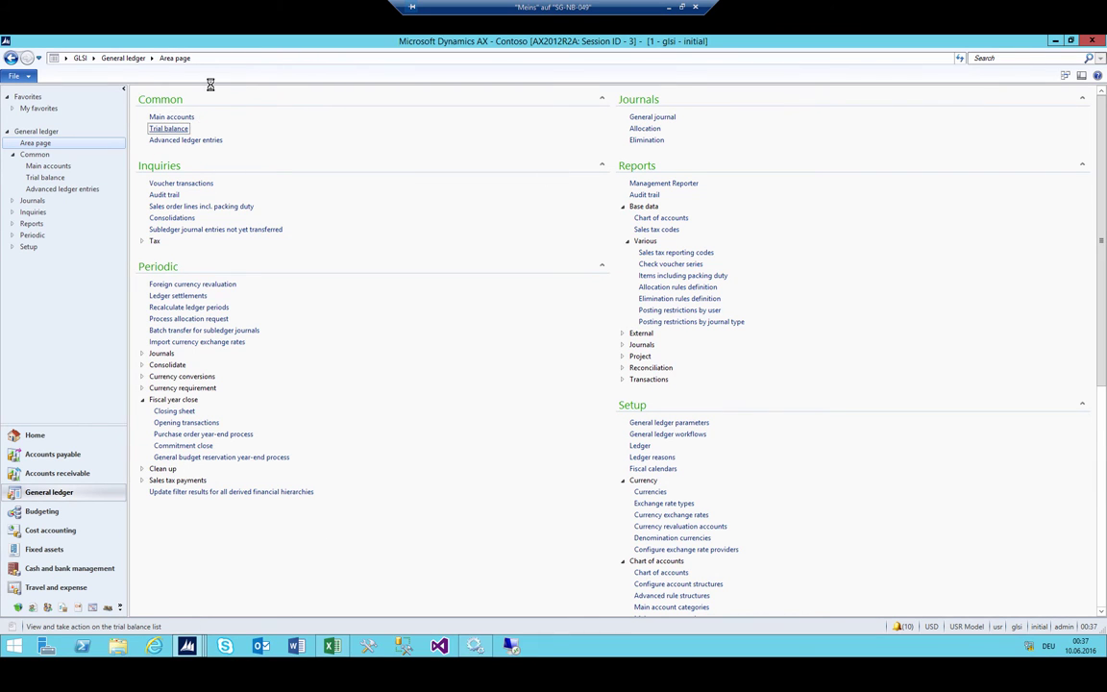
pyautogui.click(173, 127)
pyautogui.click(146, 117)
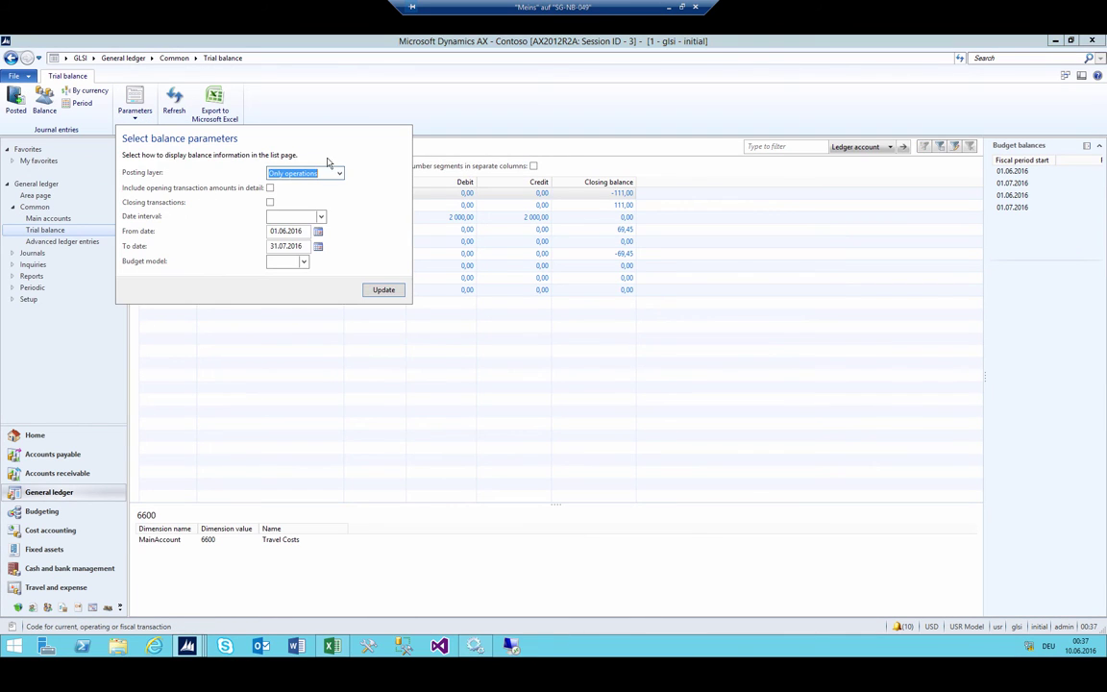
pyautogui.click(339, 173)
pyautogui.click(281, 185)
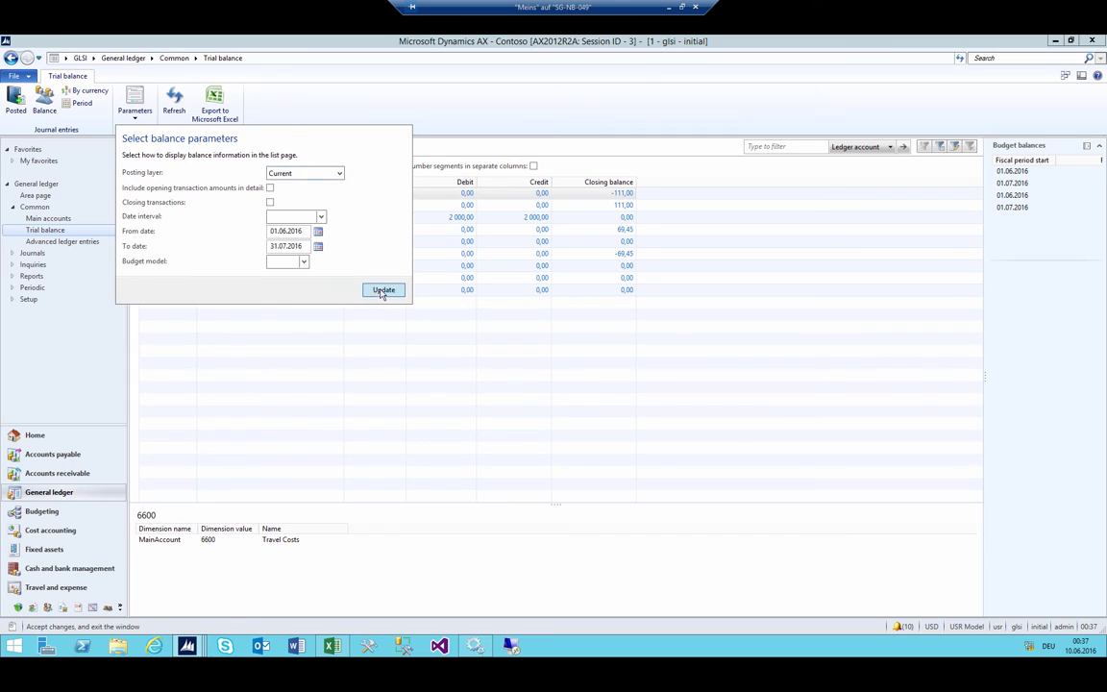
pyautogui.click(383, 289)
pyautogui.click(269, 228)
# Step: Go to the Fixed assets module and open the fixed asset posting profiles setup
pyautogui.click(93, 58)
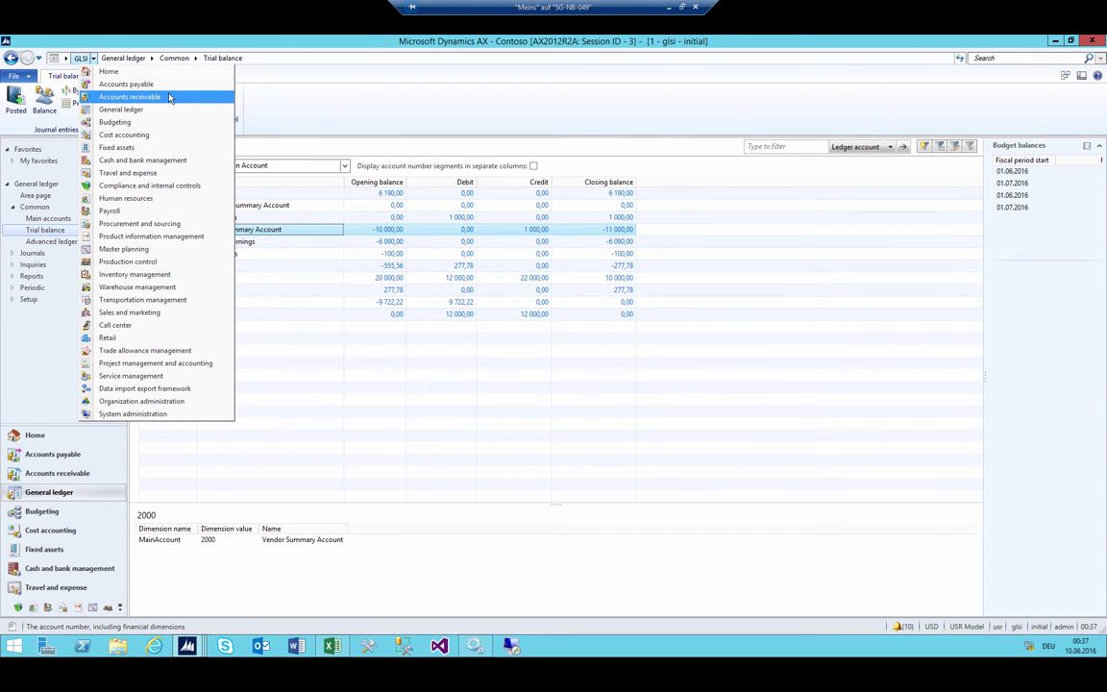
pyautogui.click(117, 147)
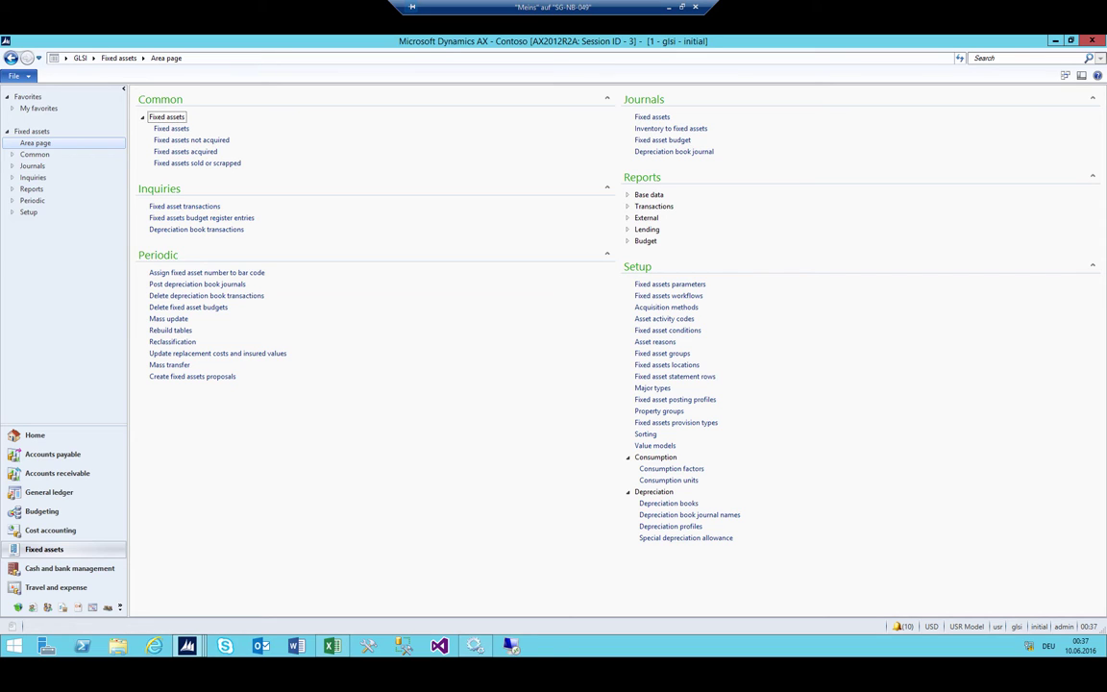
pyautogui.press('Tab')
pyautogui.press('Tab')
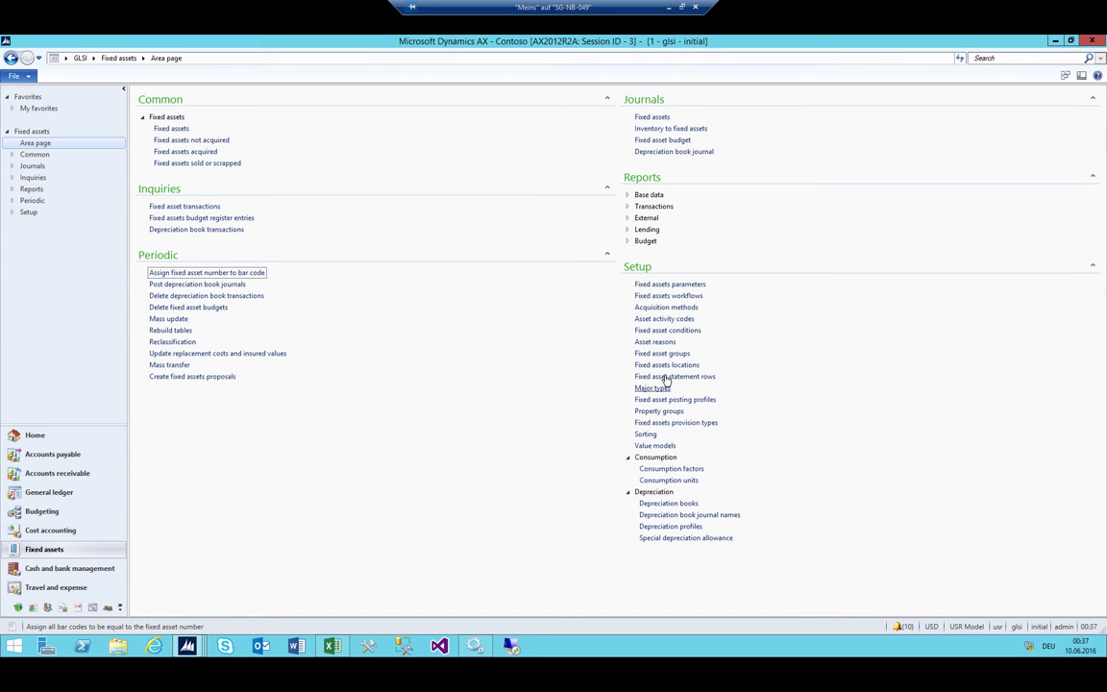
pyautogui.click(687, 398)
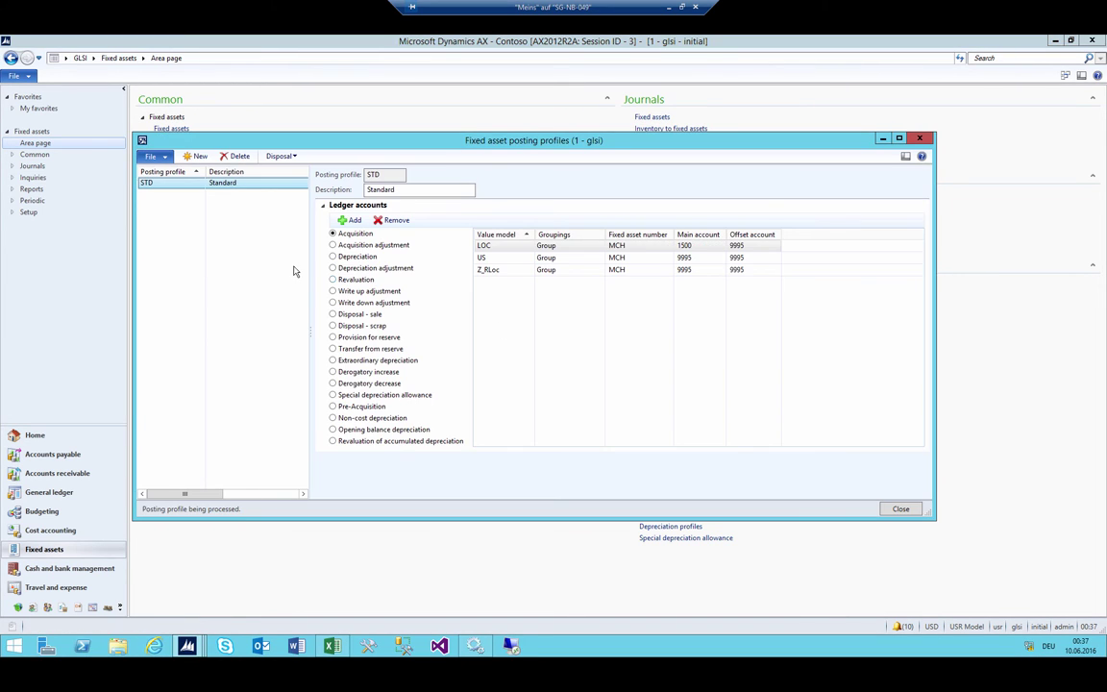
# Step: Add a depreciation line to posting profile STD with value model LOC, grouping Group and fixed asset group MCH
pyautogui.click(344, 257)
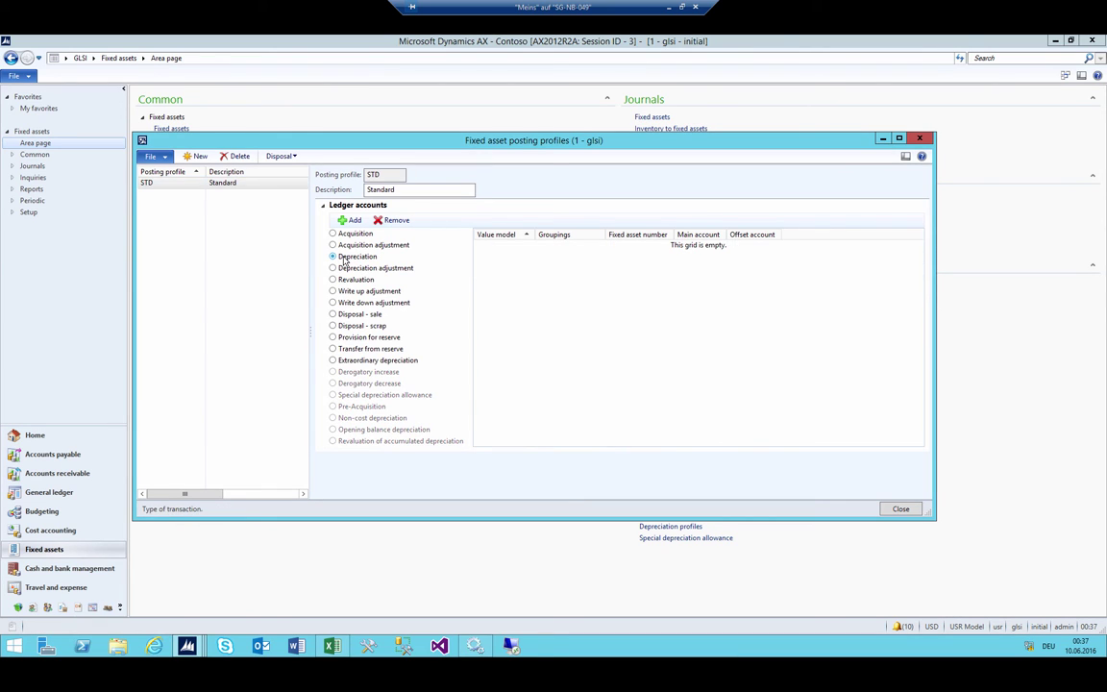
pyautogui.hotkey('ctrl', 'n')
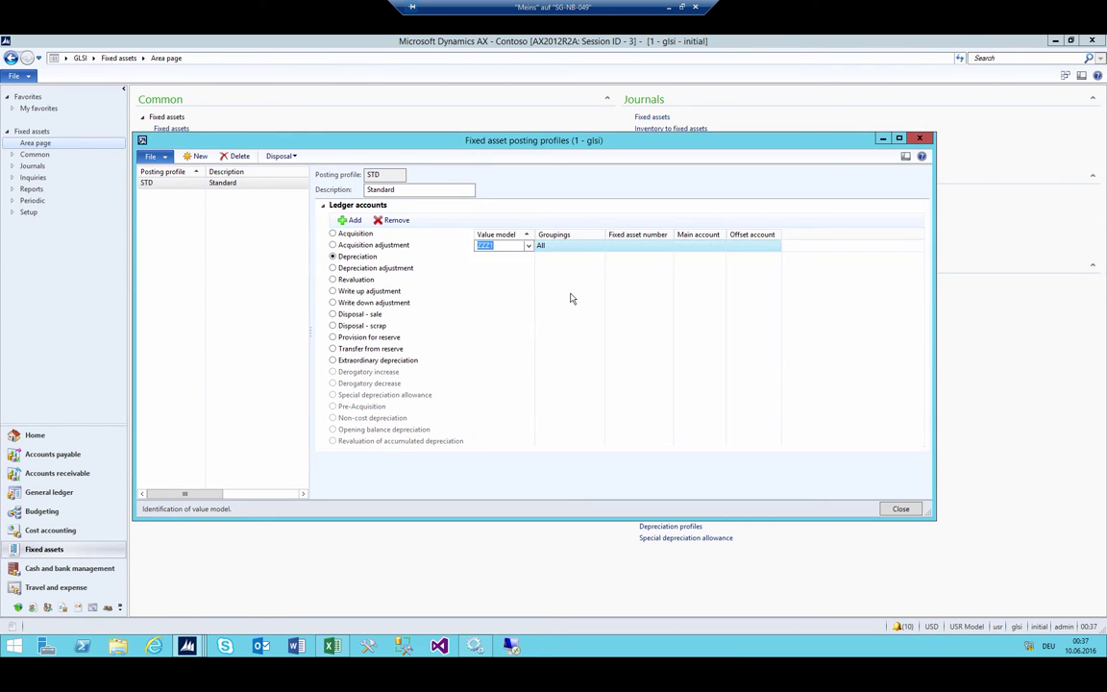
pyautogui.write('loc')
pyautogui.press('Tab')
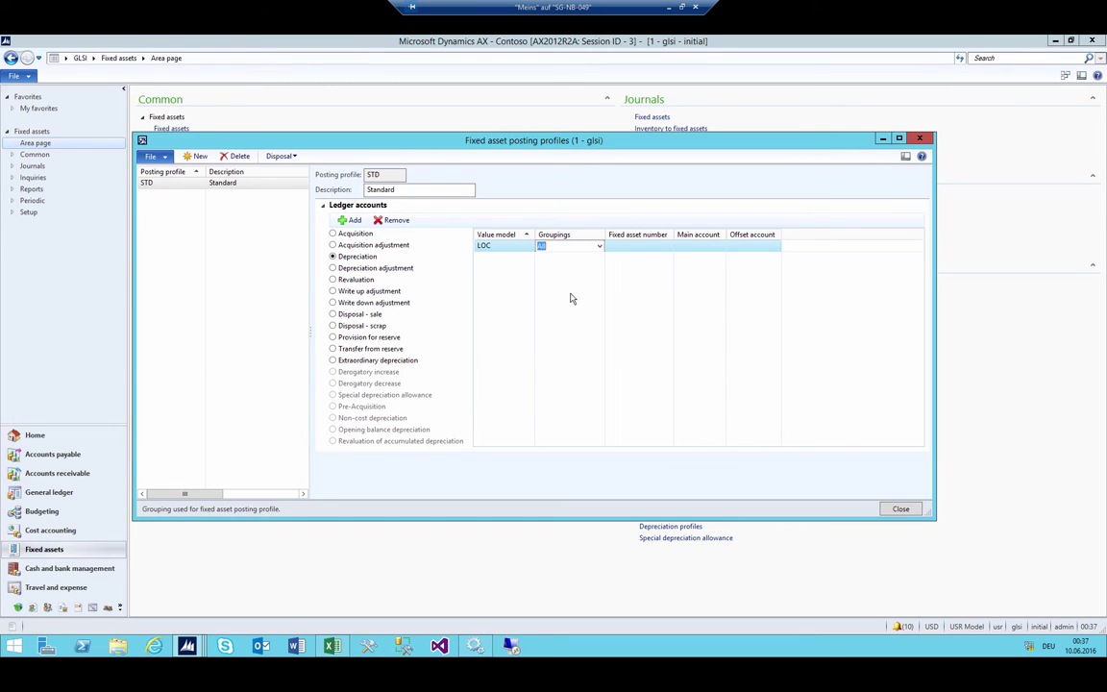
pyautogui.hotkey('alt', 'Down')
pyautogui.press('Up')
pyautogui.press('Tab')
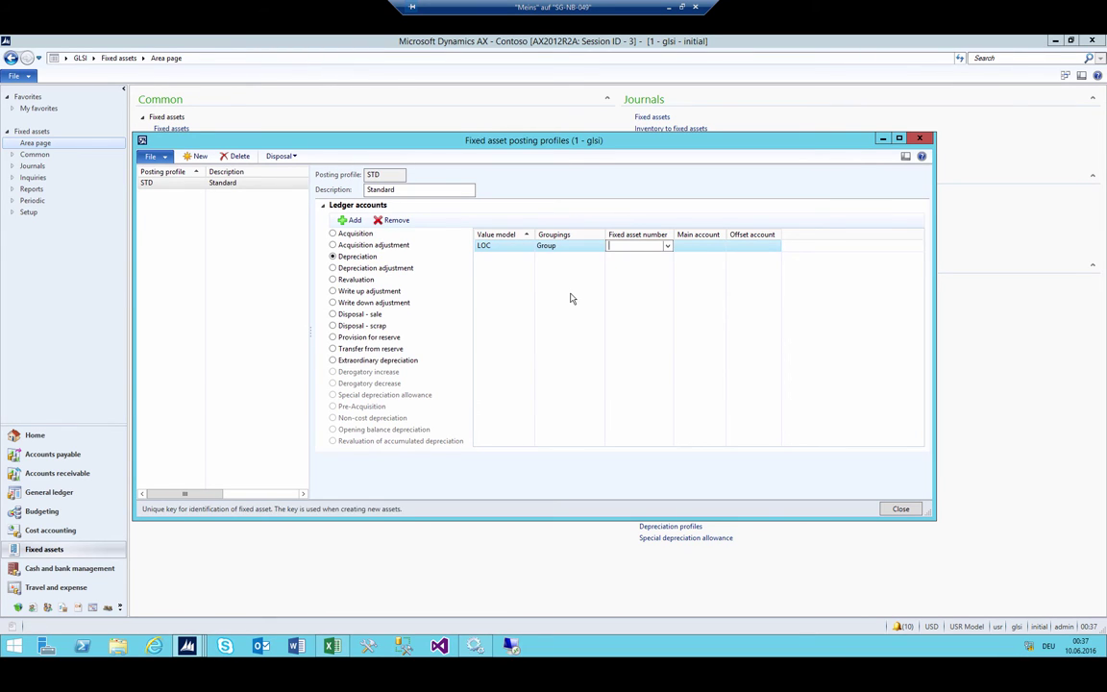
pyautogui.hotkey('alt', 'Down')
pyautogui.press('Tab')
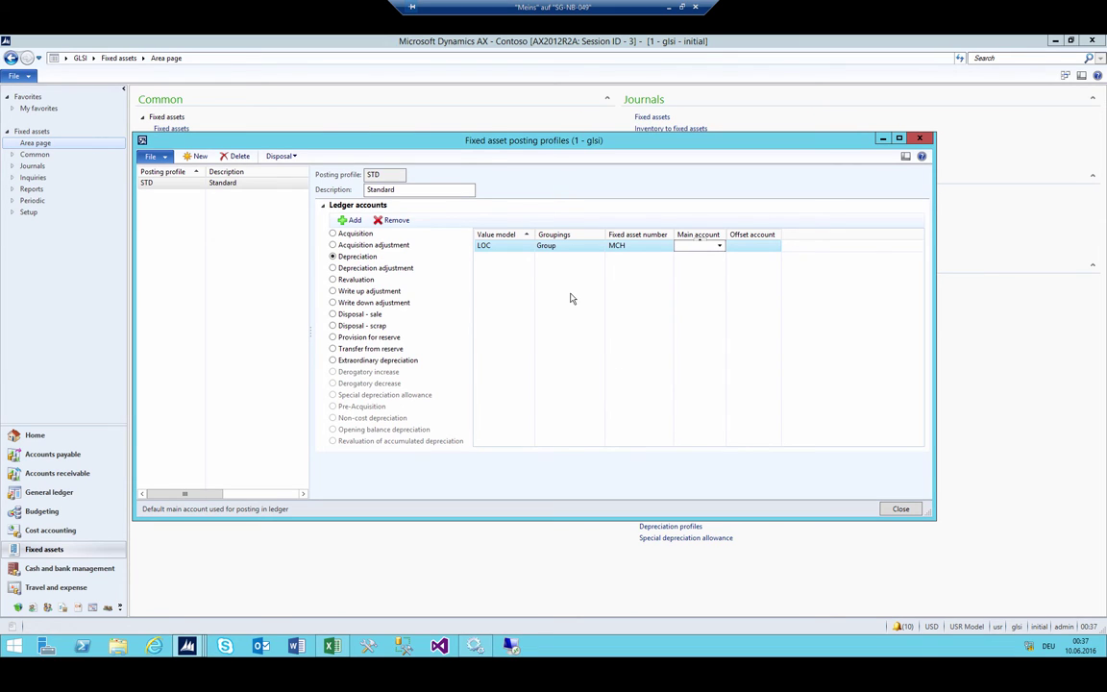
# Step: Set the LOC depreciation line's main account to 1509 and its offset account to 6900
pyautogui.write('1509')
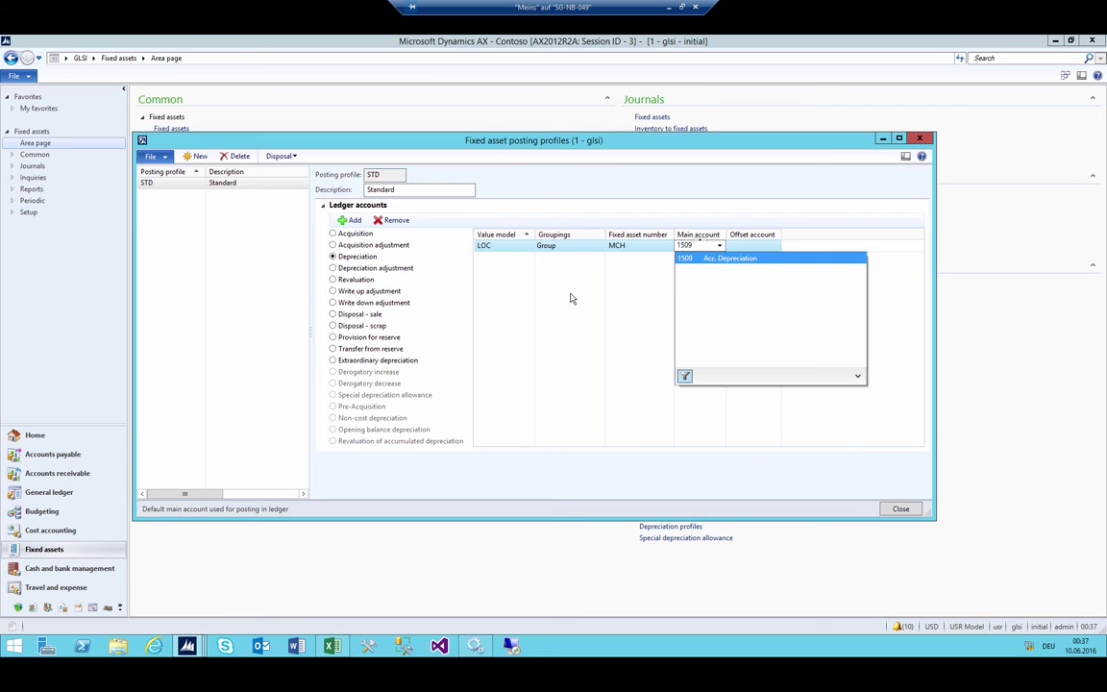
pyautogui.press('Return')
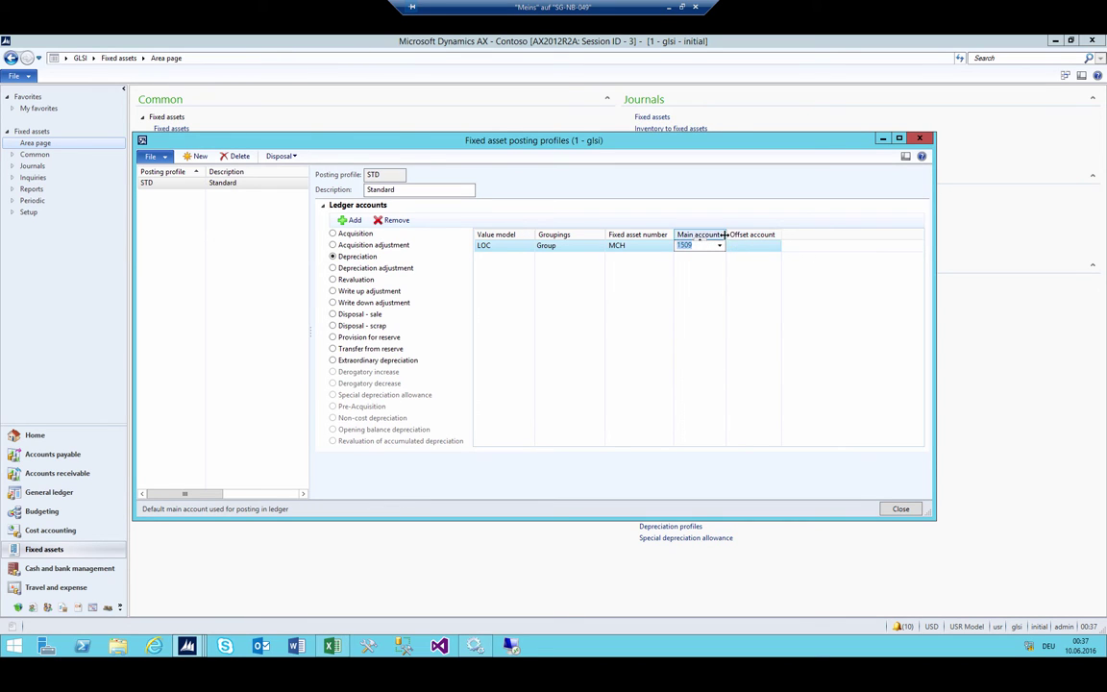
pyautogui.moveTo(726, 234); pyautogui.dragTo(745, 234)
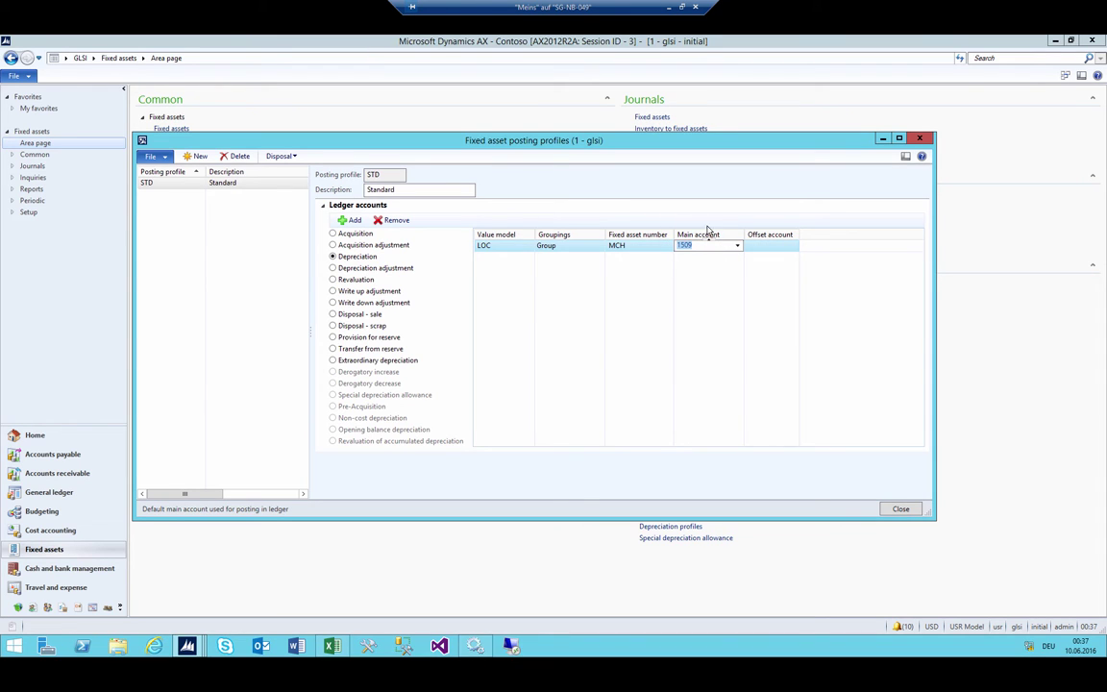
pyautogui.click(676, 246)
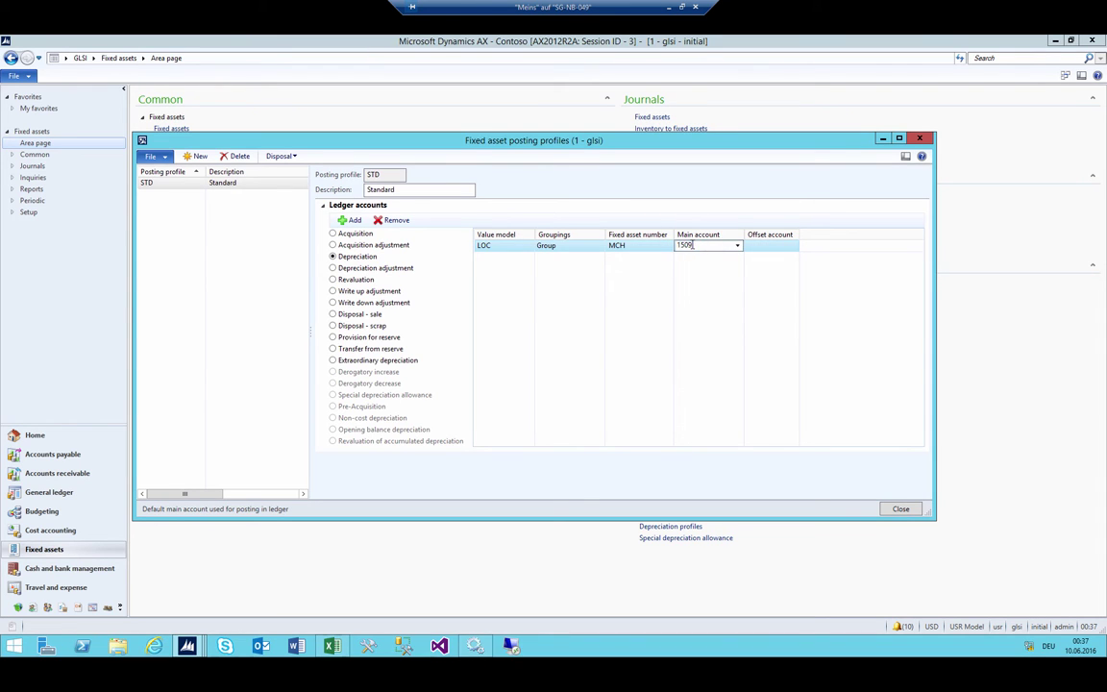
pyautogui.click(683, 246)
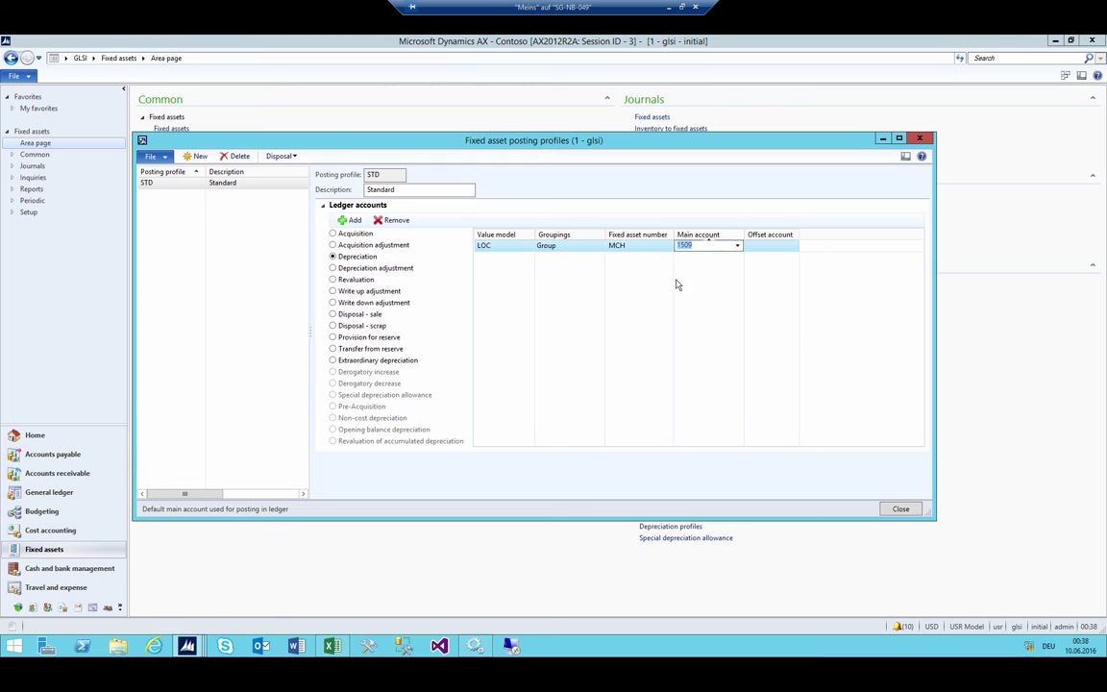
pyautogui.press('Tab')
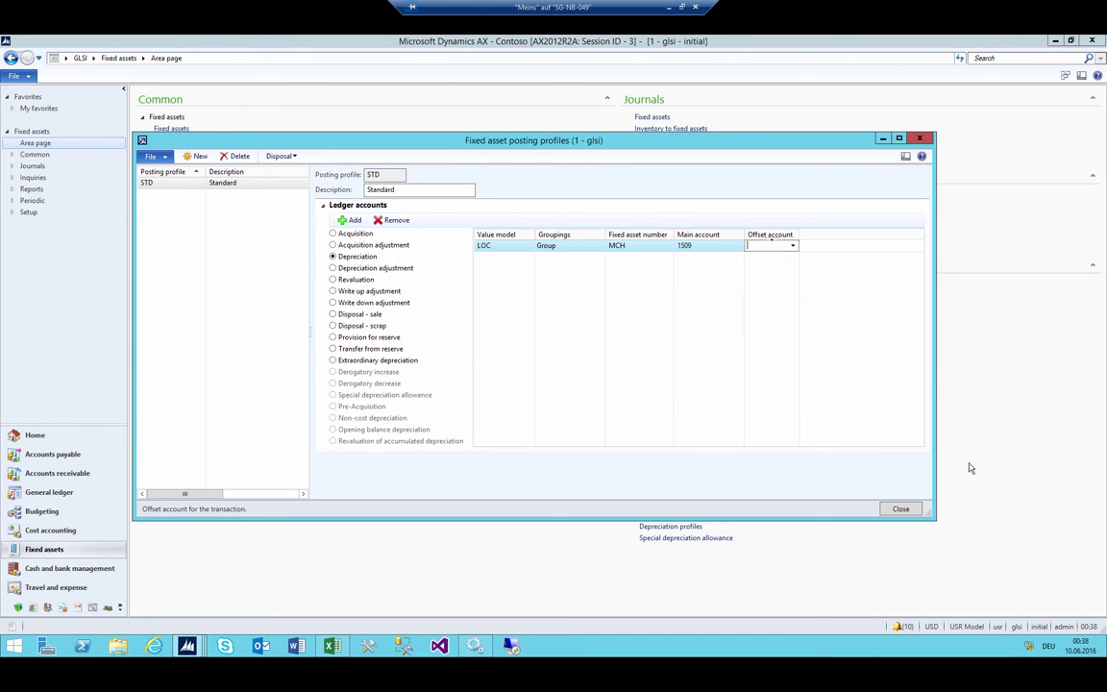
pyautogui.write('69')
pyautogui.press('Return')
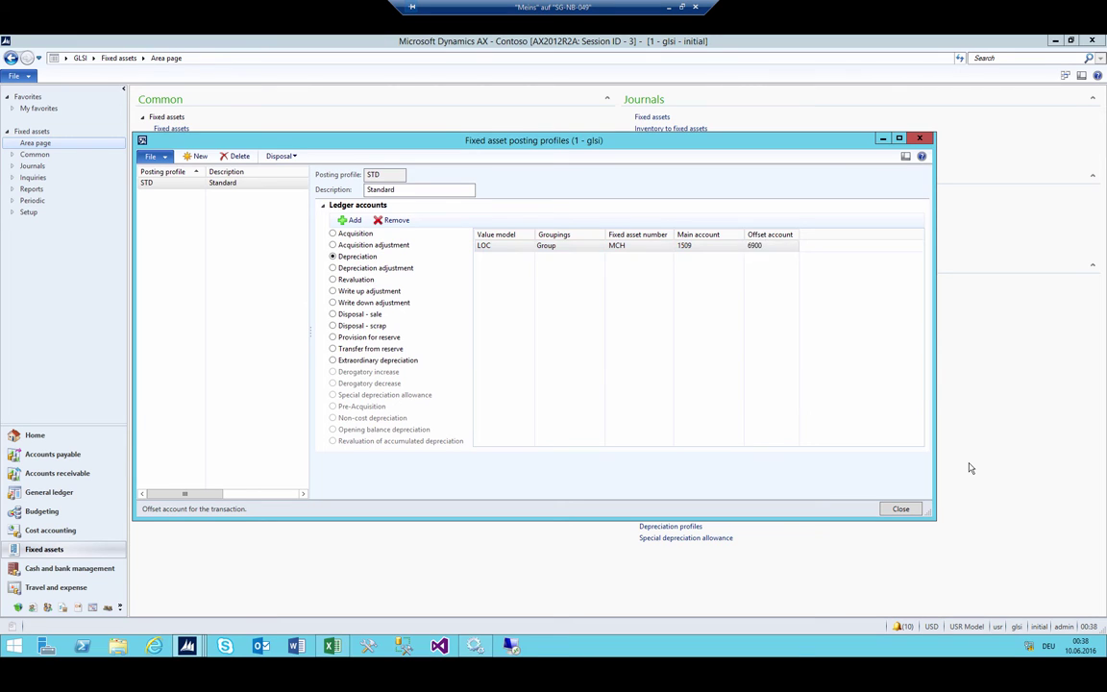
pyautogui.hotkey('shift', 'Tab')
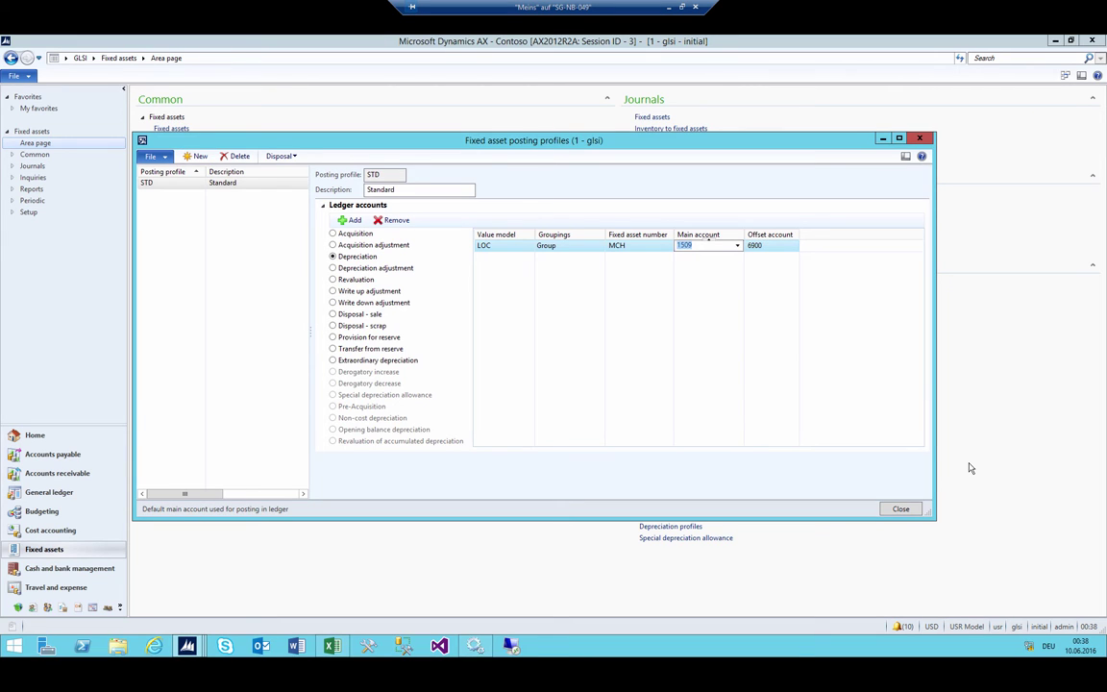
# Step: Add a second depreciation line with value model Z_RLoc, grouping Group and fixed asset group MCH
pyautogui.hotkey('ctrl', 'n')
pyautogui.write('z')
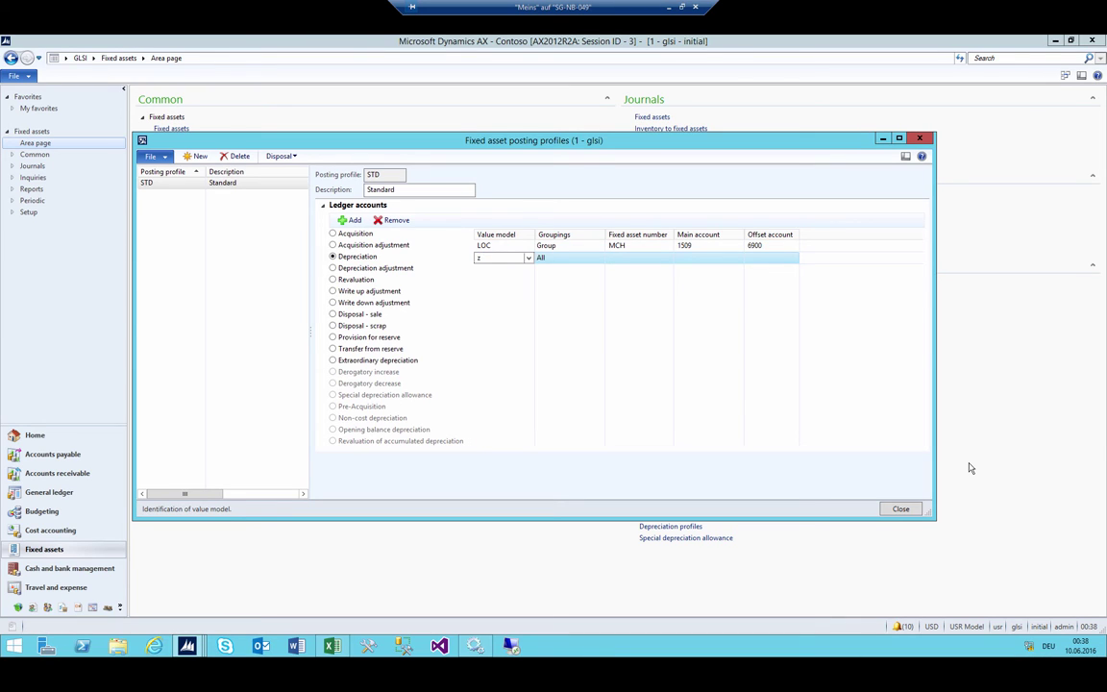
pyautogui.write('_rloc')
pyautogui.press('Tab')
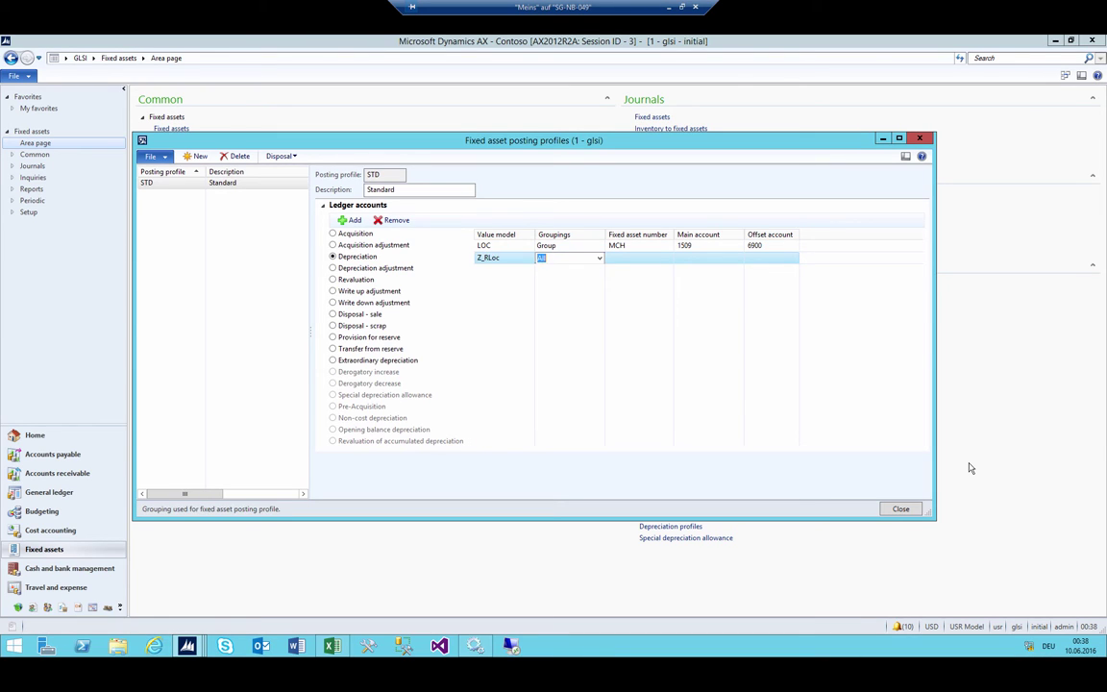
pyautogui.hotkey('alt', 'Down')
pyautogui.press('Down')
pyautogui.press('Tab')
pyautogui.write('mch')
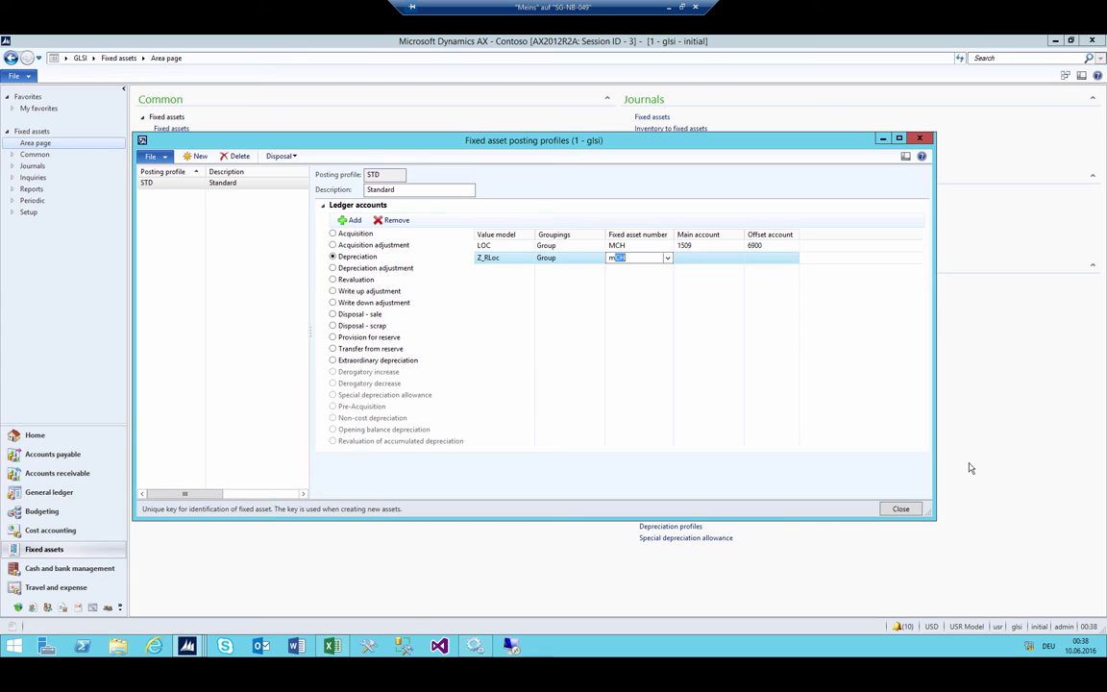
# Step: Set the Z_RLoc depreciation line's main account to 6900 and its offset account to 1509
pyautogui.hotkey('shift', 'Tab')
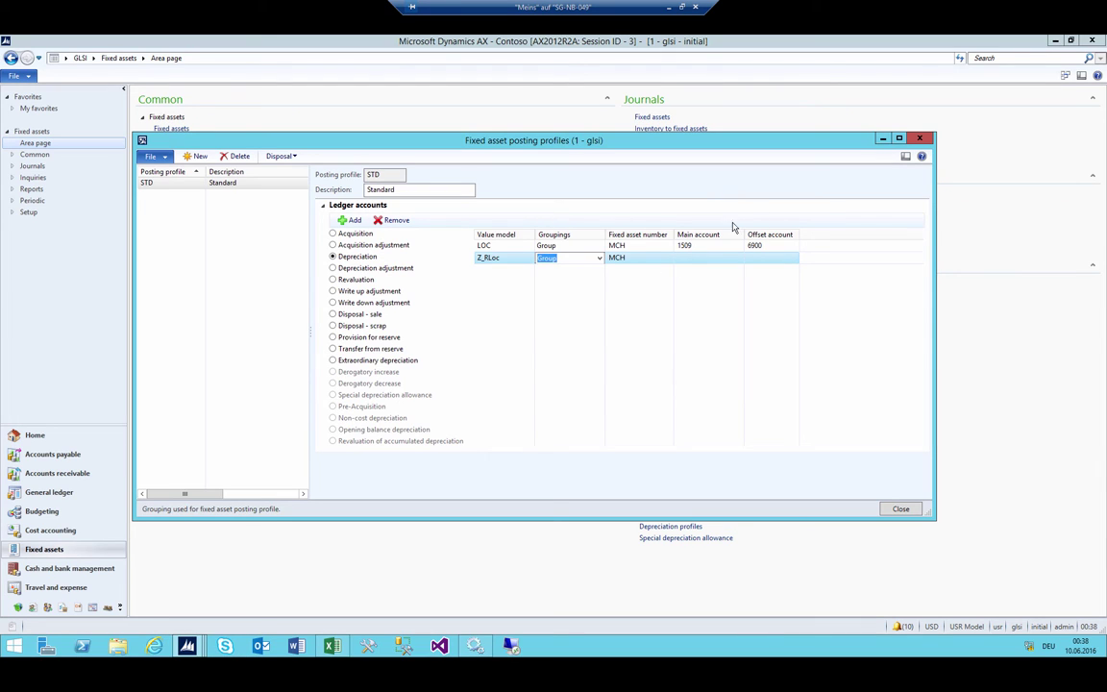
pyautogui.press('Tab')
pyautogui.press('Tab')
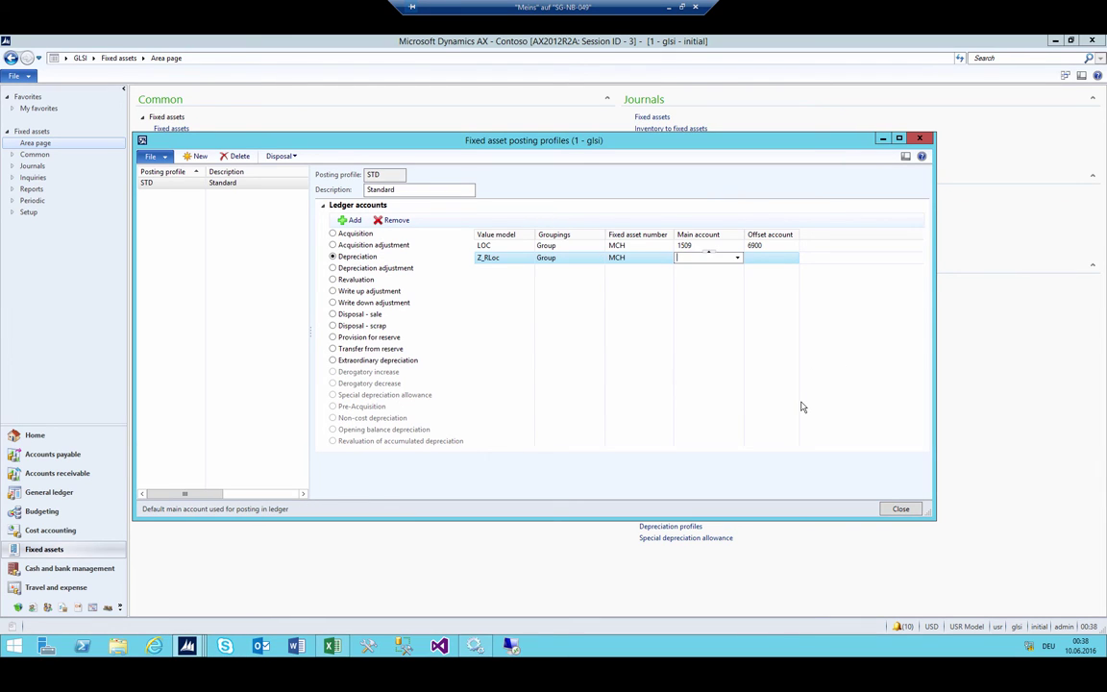
pyautogui.write('6900')
pyautogui.press('Tab')
pyautogui.write('1509')
pyautogui.hotkey('shift', 'Tab')
# Step: Add a third depreciation line with value model US, grouping Group and fixed asset group MCH
pyautogui.hotkey('ctrl', 'n')
pyautogui.write('US')
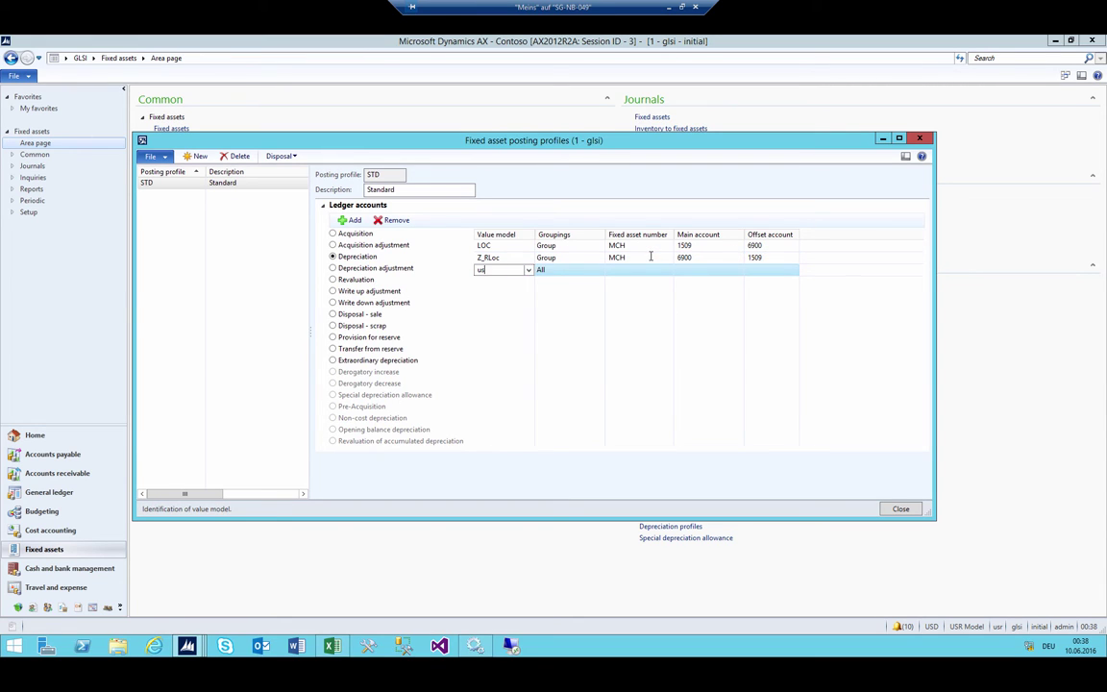
pyautogui.press('Tab')
pyautogui.hotkey('alt', 'Down')
pyautogui.press('Down')
pyautogui.press('Down')
pyautogui.press('Tab')
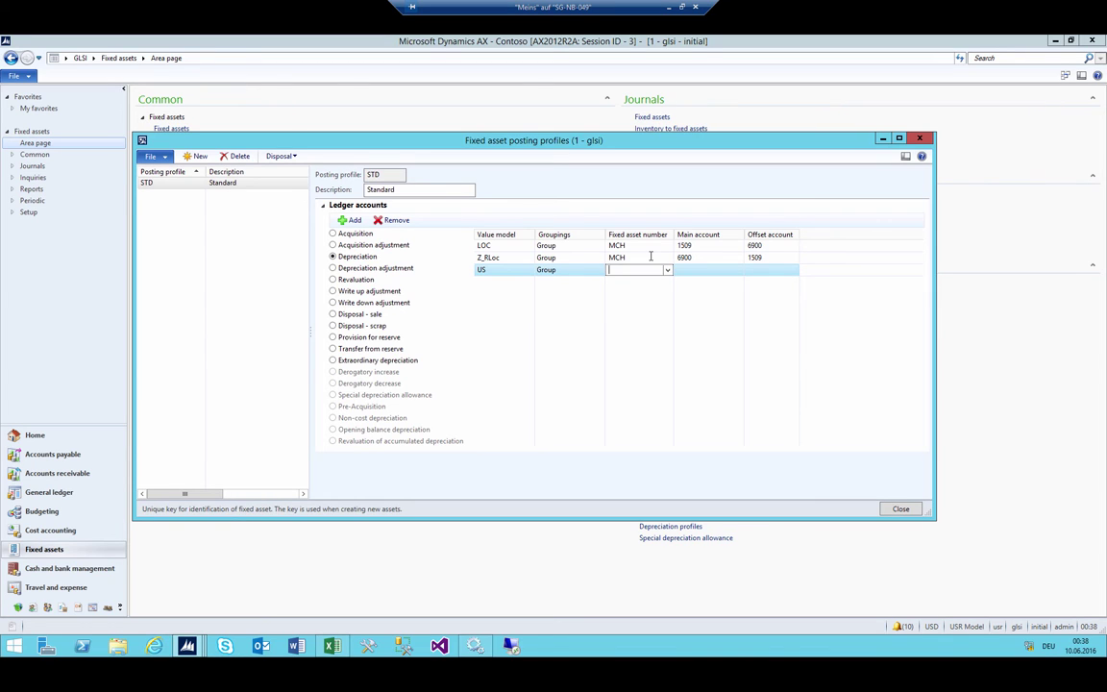
pyautogui.write('MCH')
pyautogui.press('Tab')
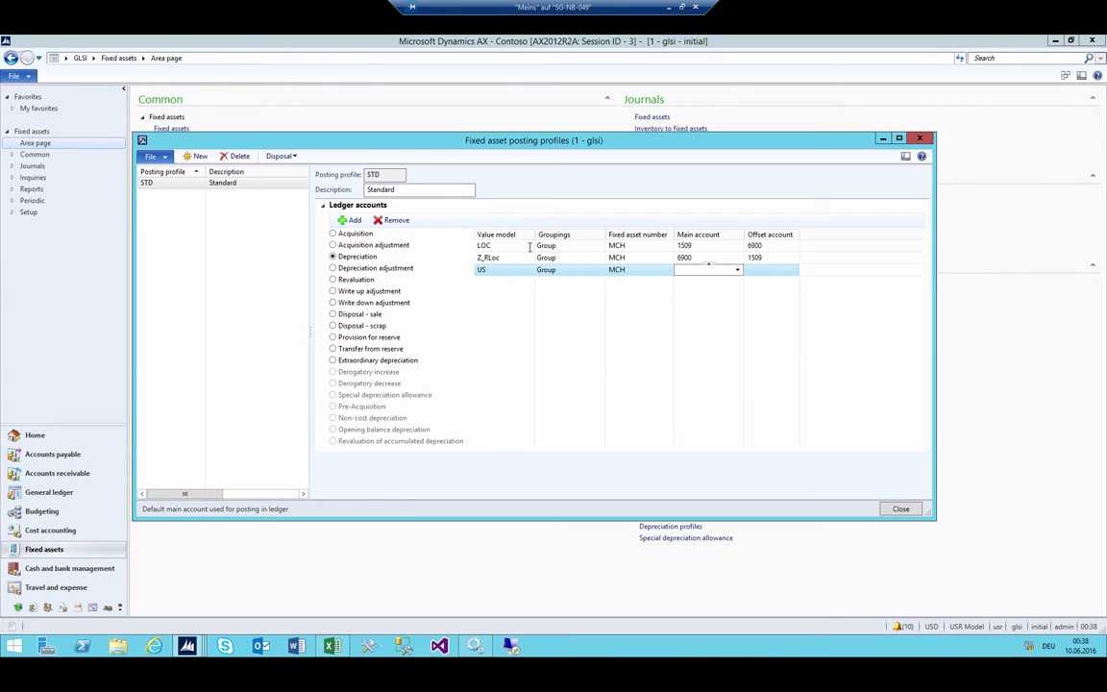
# Step: Set the US depreciation line's main account to 1509 and offset account to 6900, and close the posting profiles
pyautogui.write('15089')
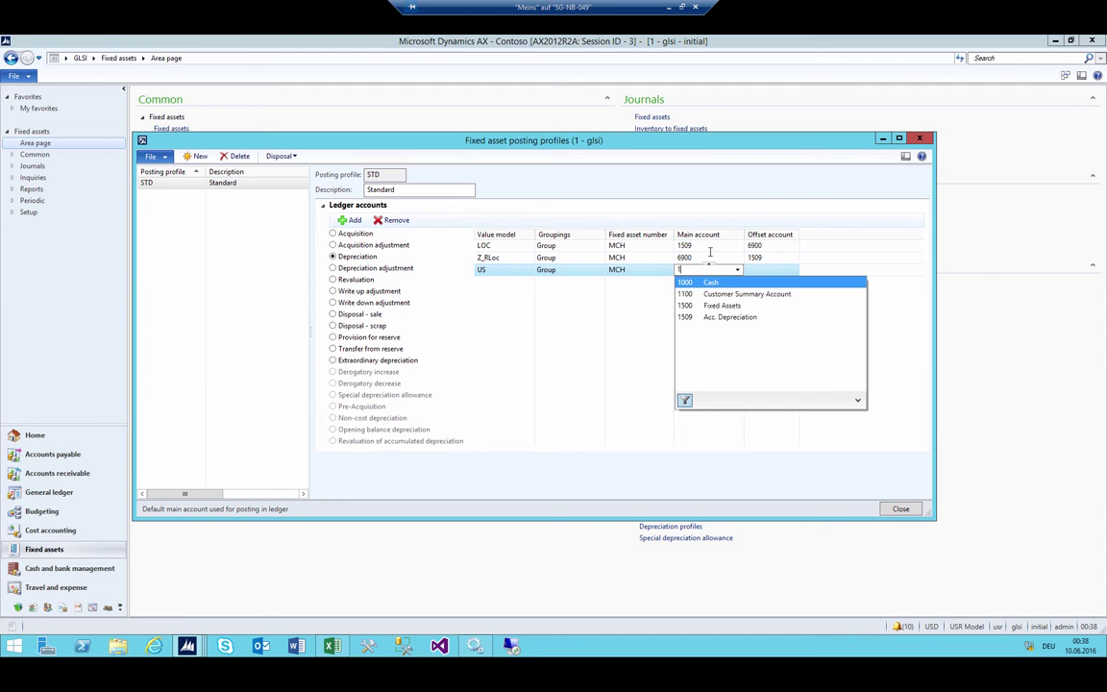
pyautogui.press('BackSpace')
pyautogui.write('9')
pyautogui.press('Tab')
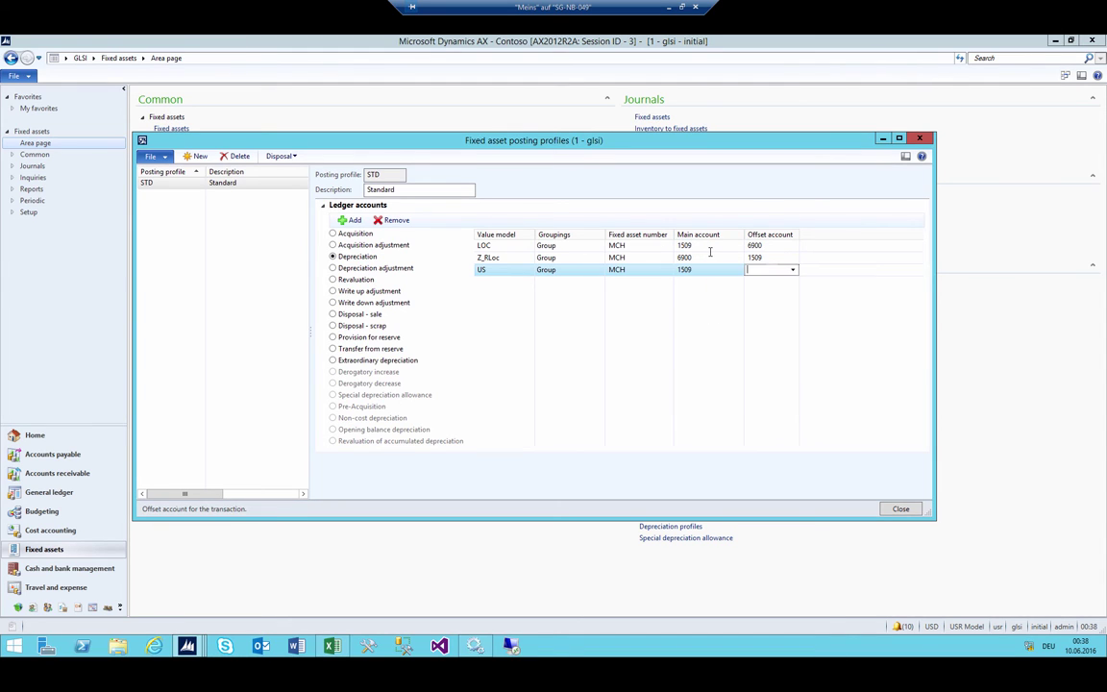
pyautogui.write('6900')
pyautogui.hotkey('shift', 'Tab')
pyautogui.press('Up')
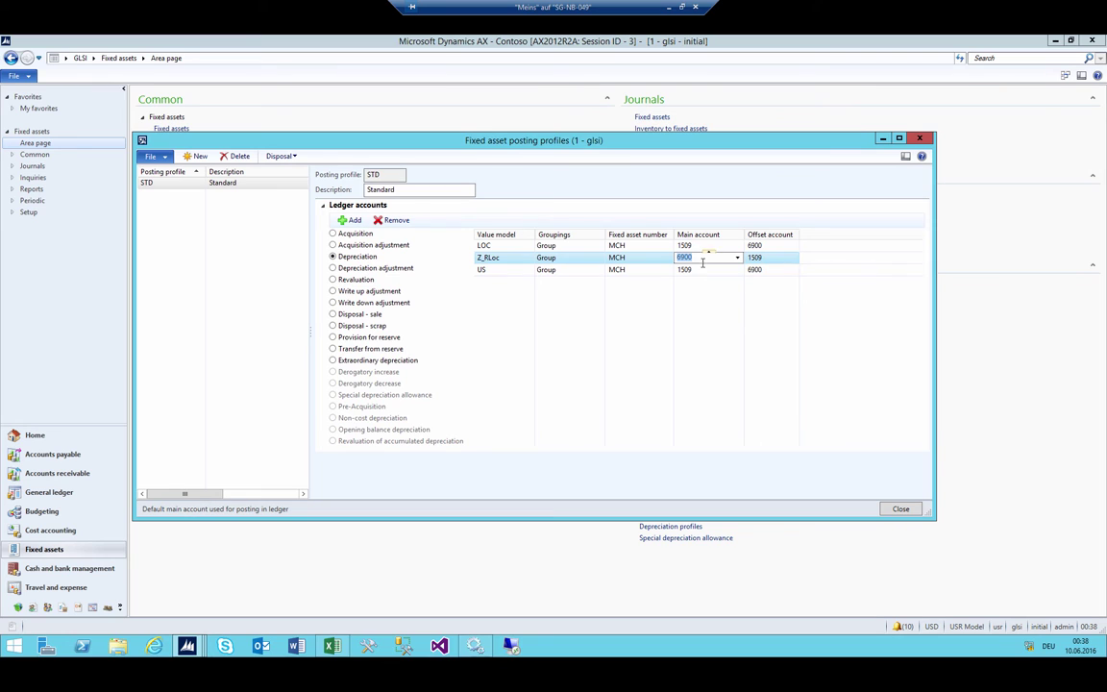
pyautogui.click(636, 271)
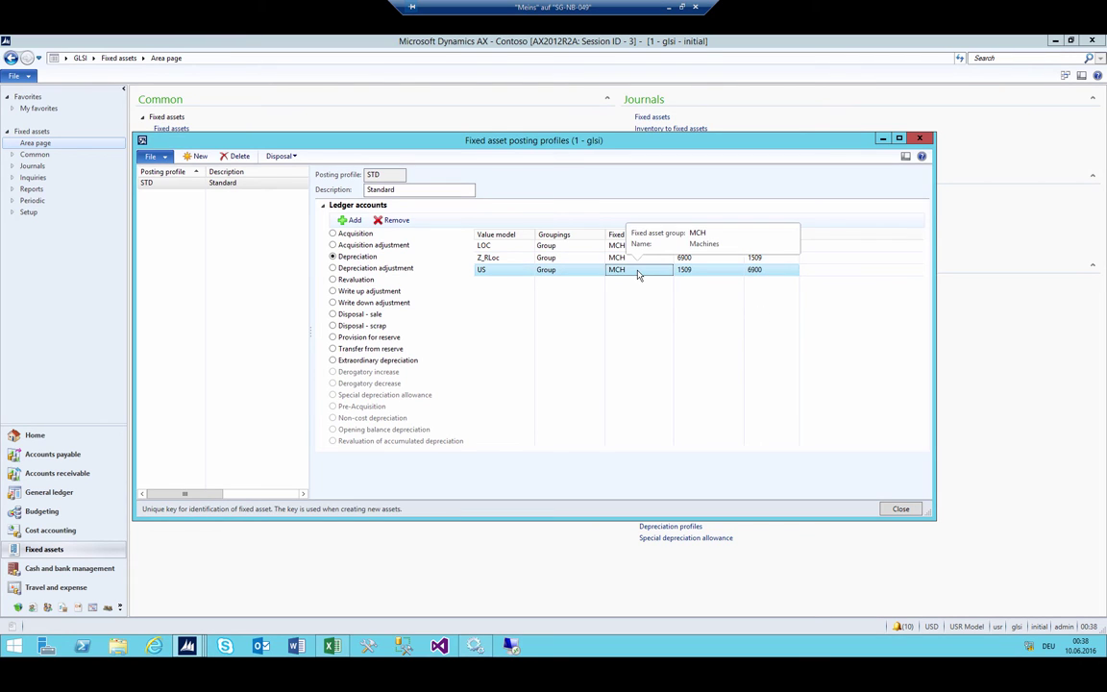
pyautogui.click(545, 246)
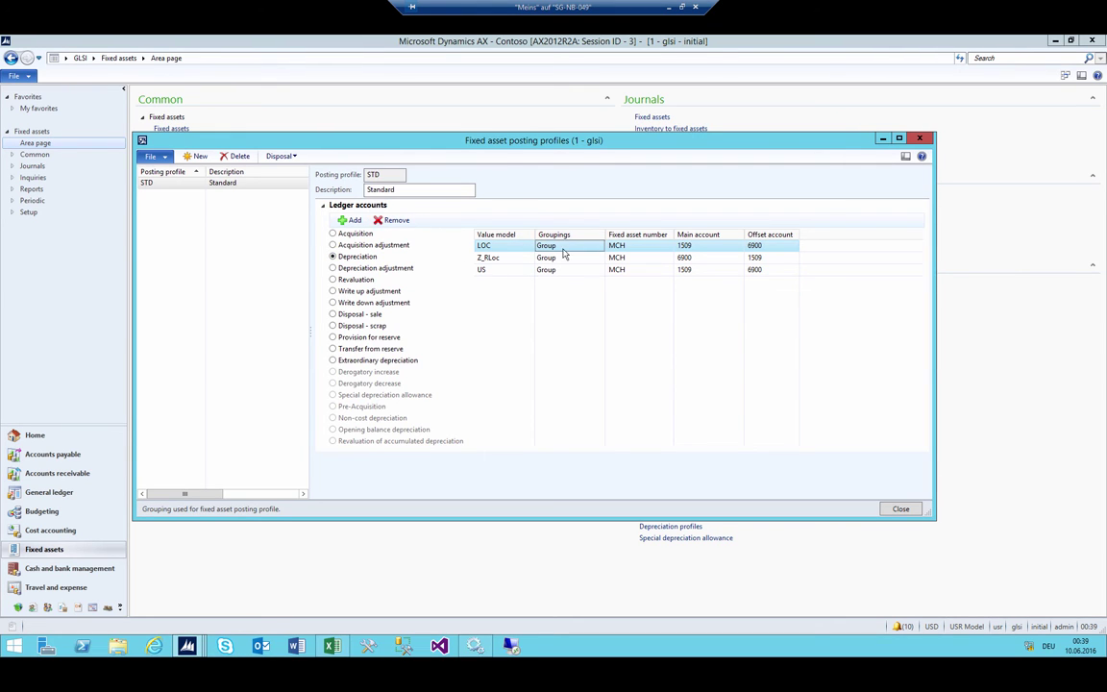
pyautogui.press('Escape')
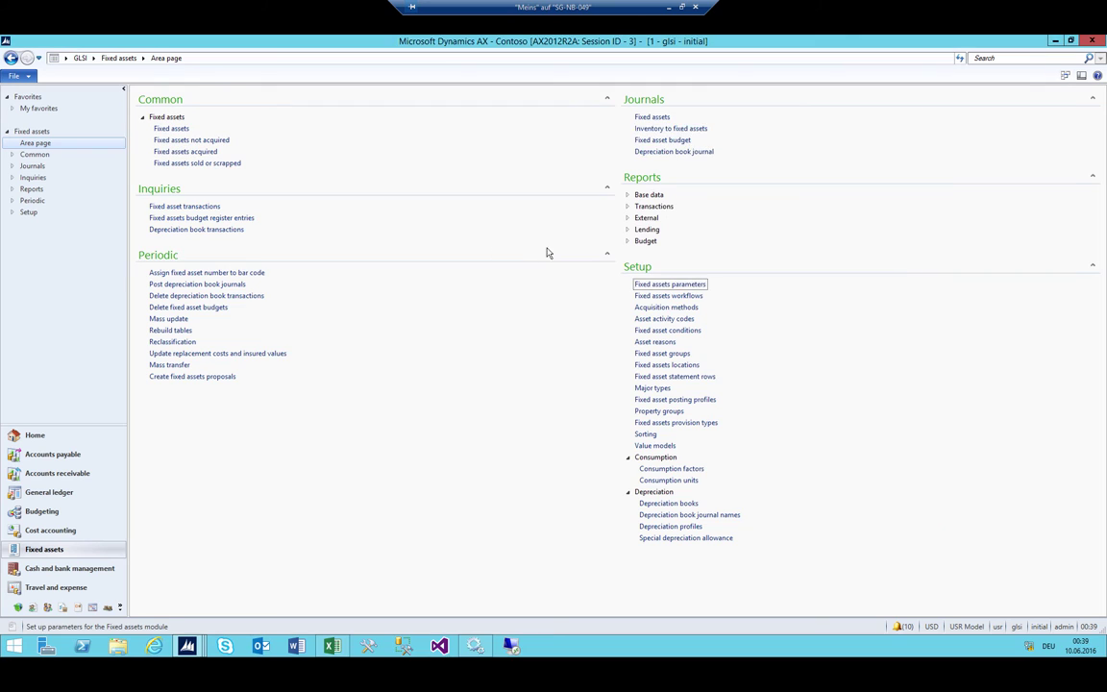
# Step: Create a new fixed assets journal and open the journal names setup from its empty name field
pyautogui.click(639, 117)
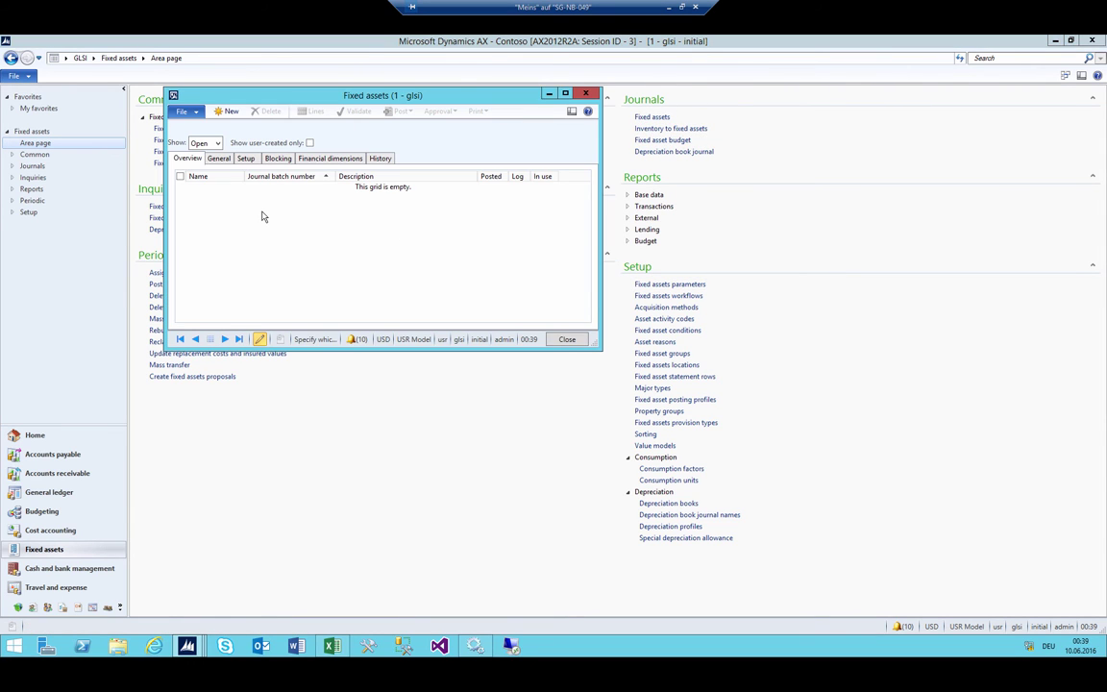
pyautogui.hotkey('ctrl', 'n')
pyautogui.rightClick(218, 191)
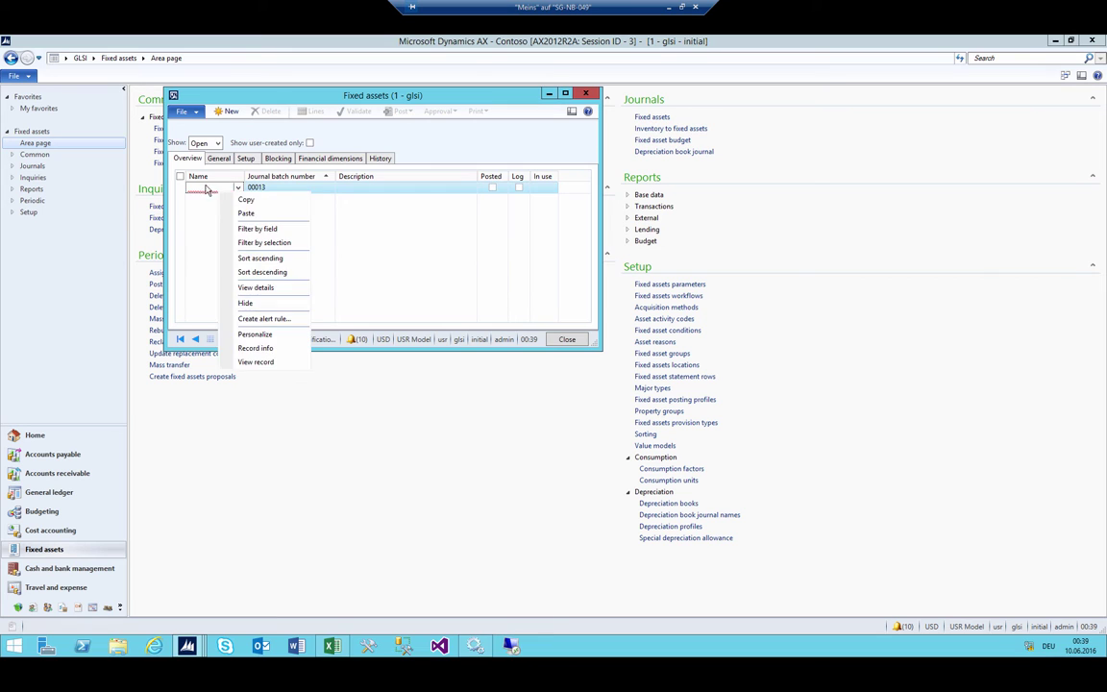
pyautogui.click(244, 284)
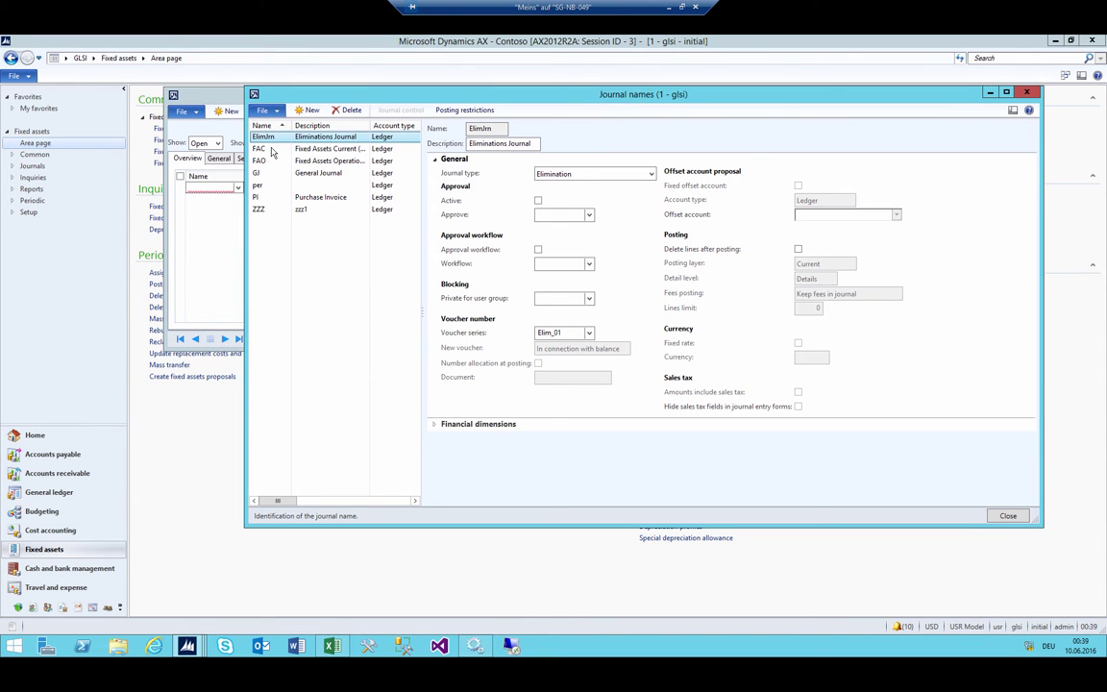
# Step: Examine the descriptions and posting layers of the fixed asset journal names FAC and FAO
pyautogui.click(260, 149)
pyautogui.moveTo(371, 124); pyautogui.dragTo(418, 123)
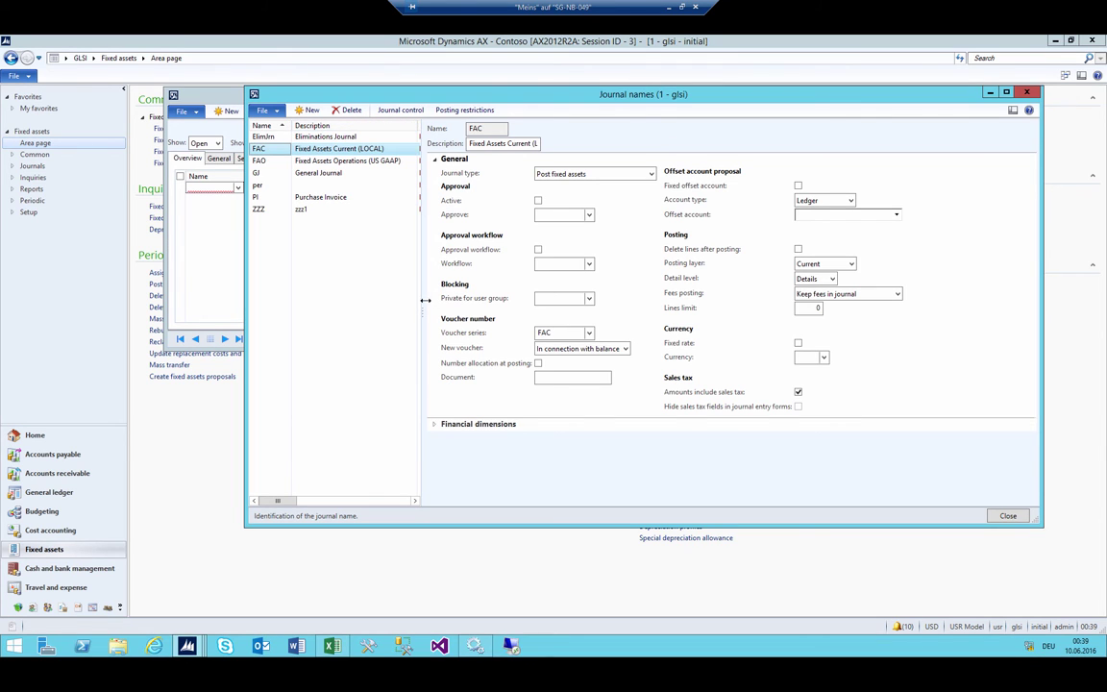
pyautogui.moveTo(430, 310); pyautogui.dragTo(458, 310)
pyautogui.click(384, 153)
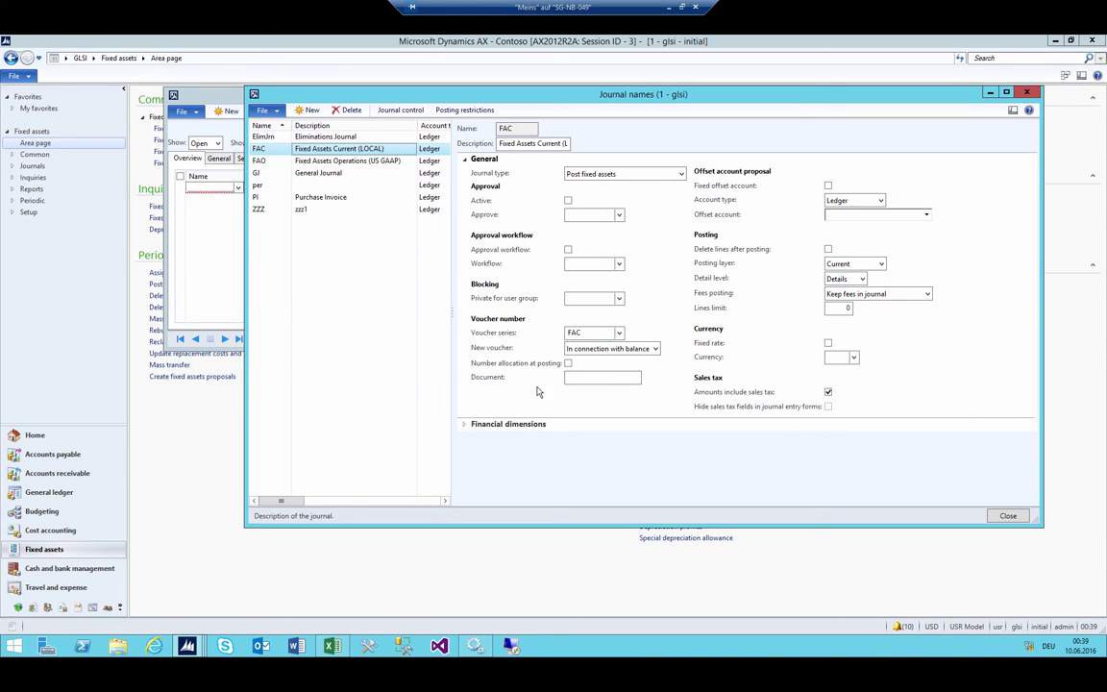
pyautogui.click(844, 264)
pyautogui.doubleClick(844, 263)
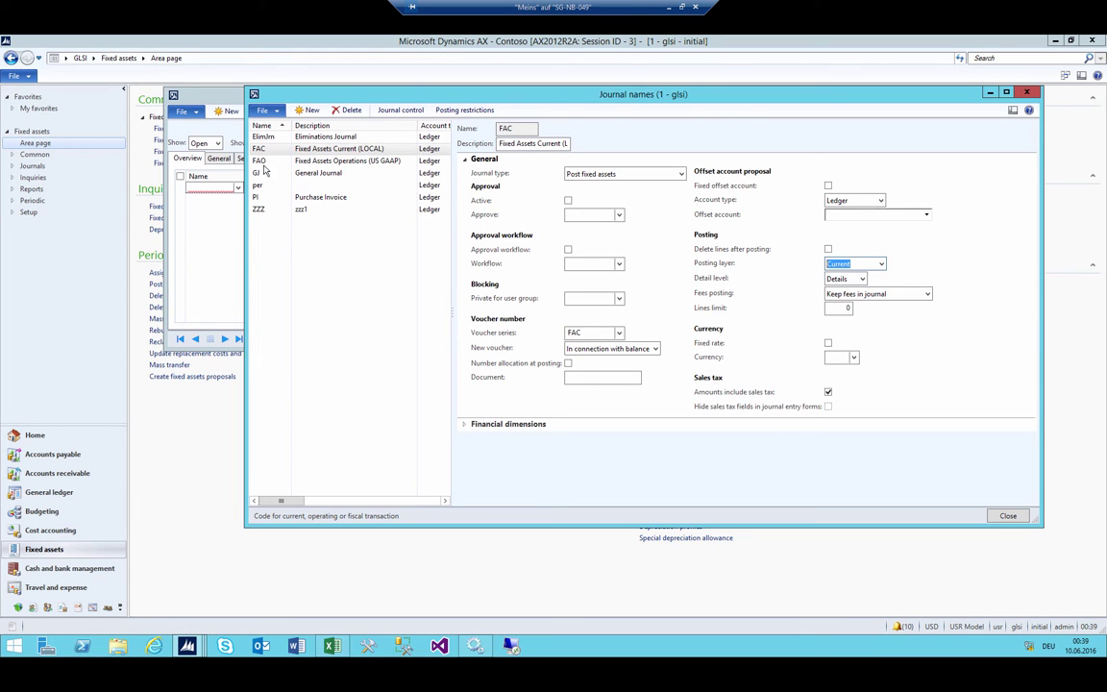
pyautogui.click(261, 160)
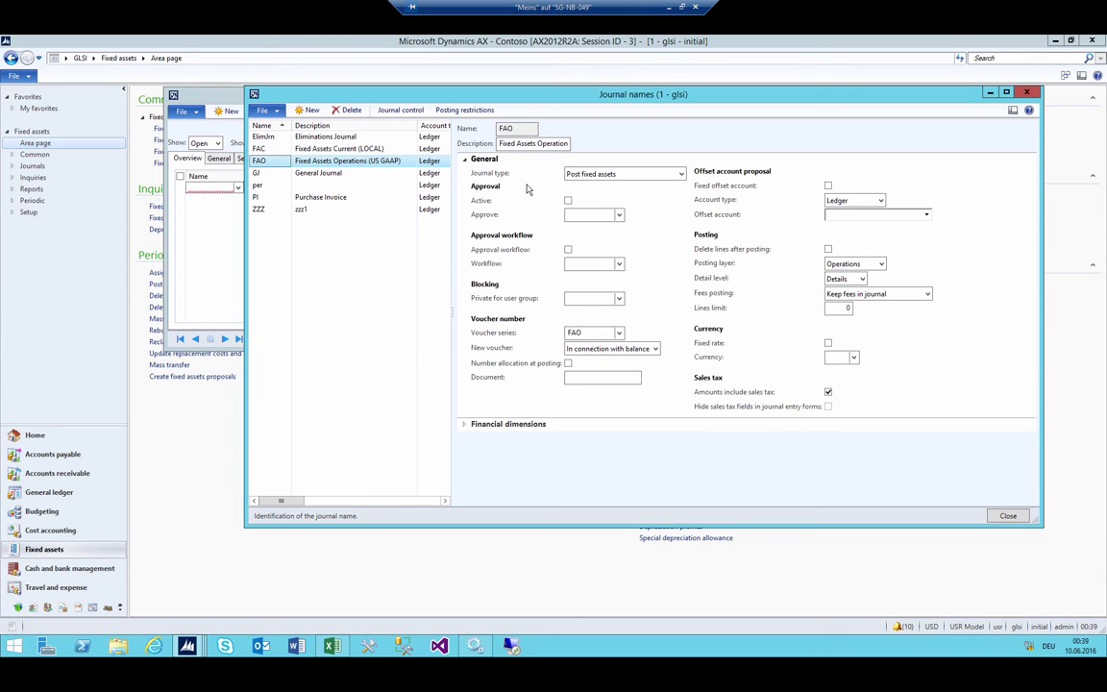
pyautogui.click(549, 146)
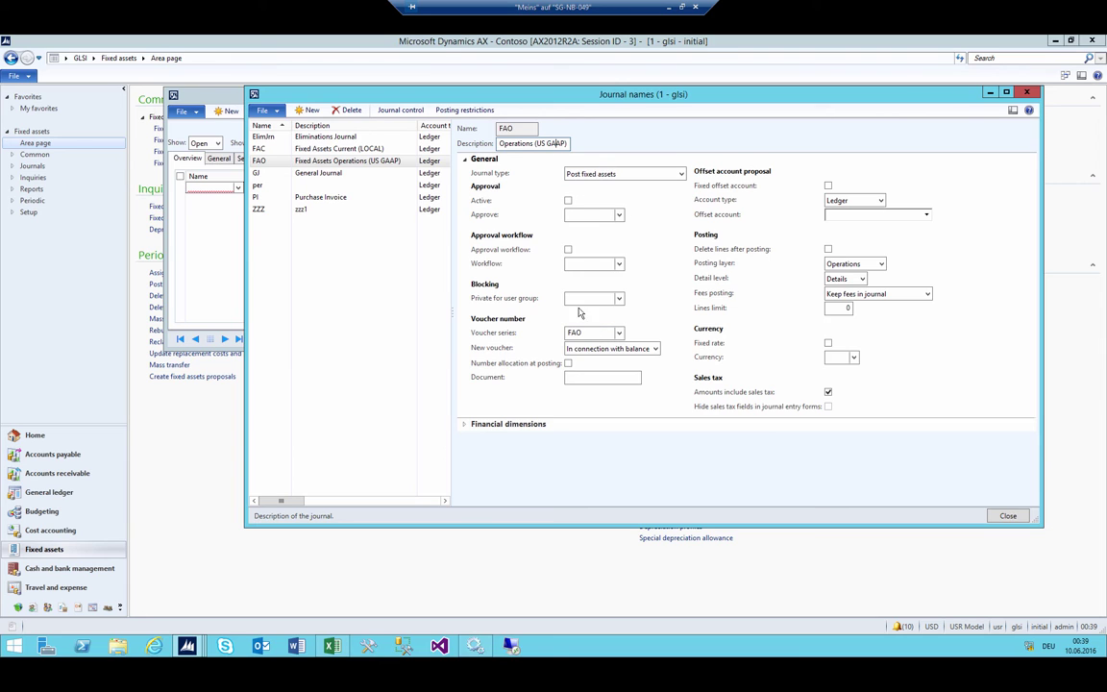
# Step: Check the posting layer of journal name FAO and close the journal names setup
pyautogui.click(851, 264)
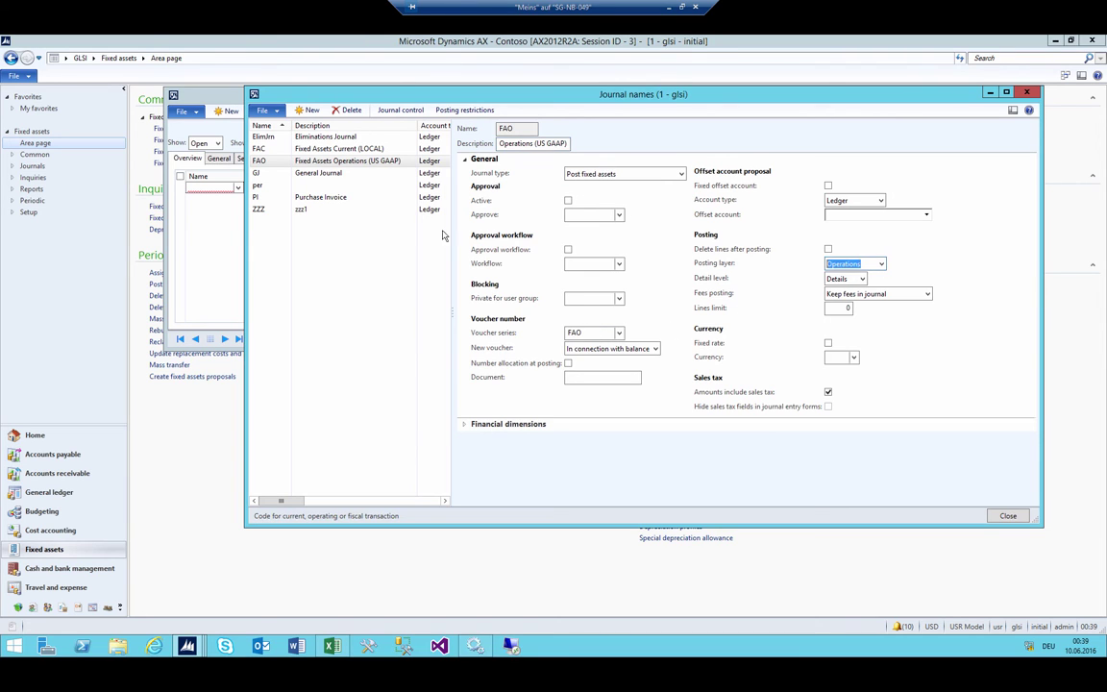
pyautogui.click(845, 264)
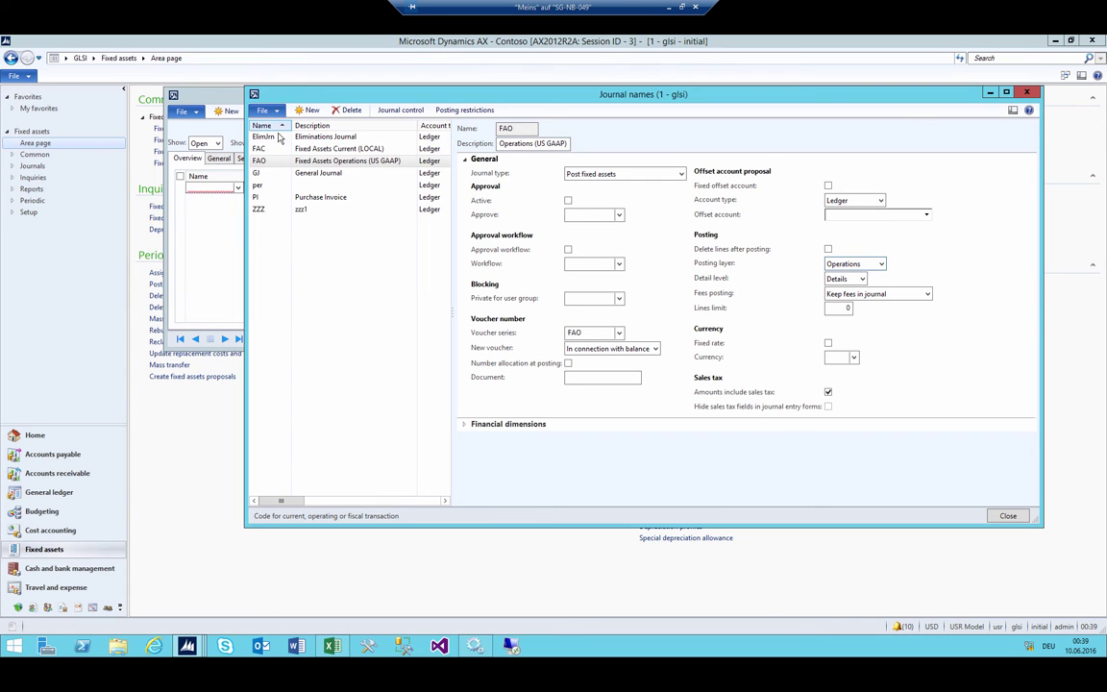
pyautogui.click(243, 127)
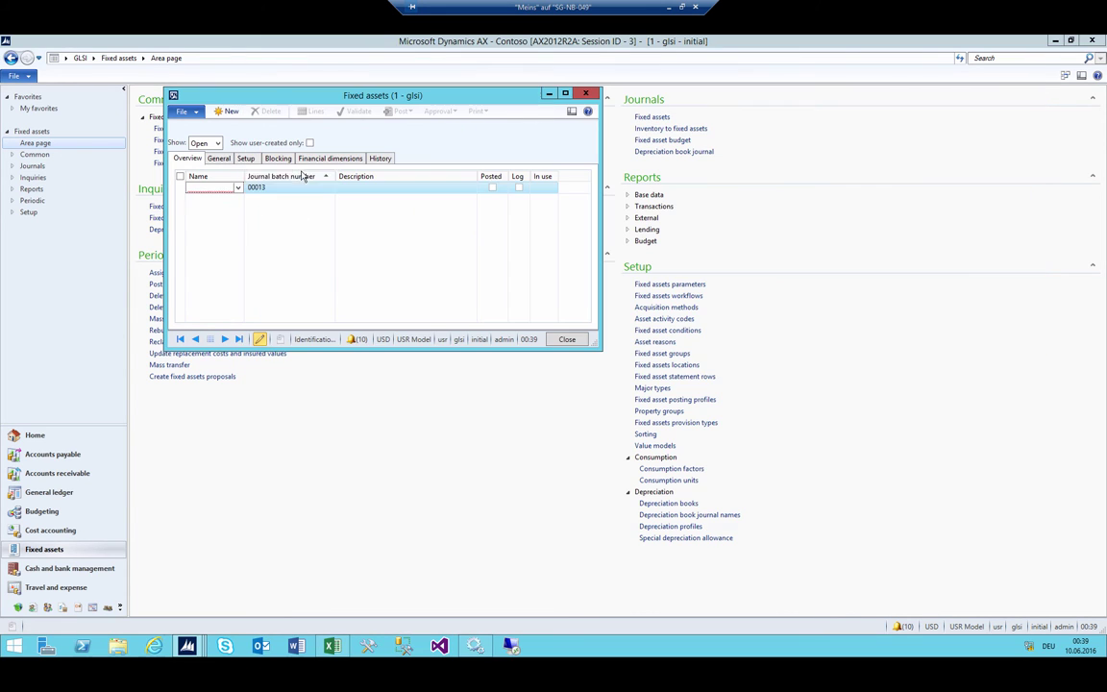
# Step: Assign journal name FAC to the new fixed assets journal and open its lines
pyautogui.click(237, 188)
pyautogui.click(208, 213)
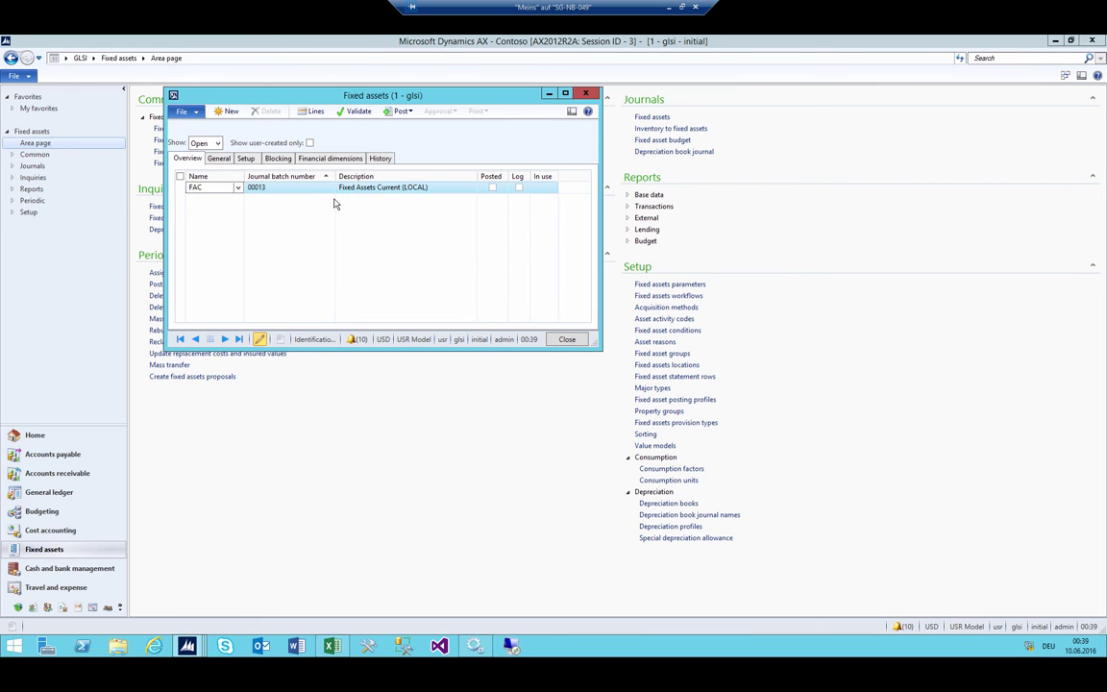
pyautogui.press('Tab')
pyautogui.hotkey('shift', 'Tab')
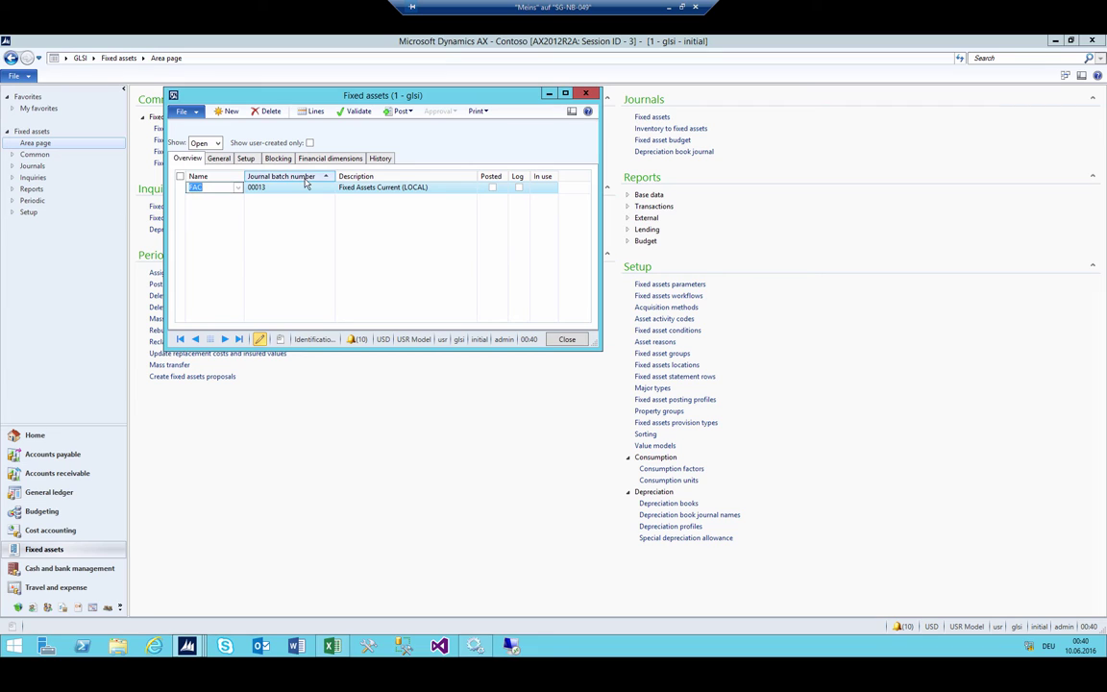
pyautogui.click(199, 188)
pyautogui.click(313, 112)
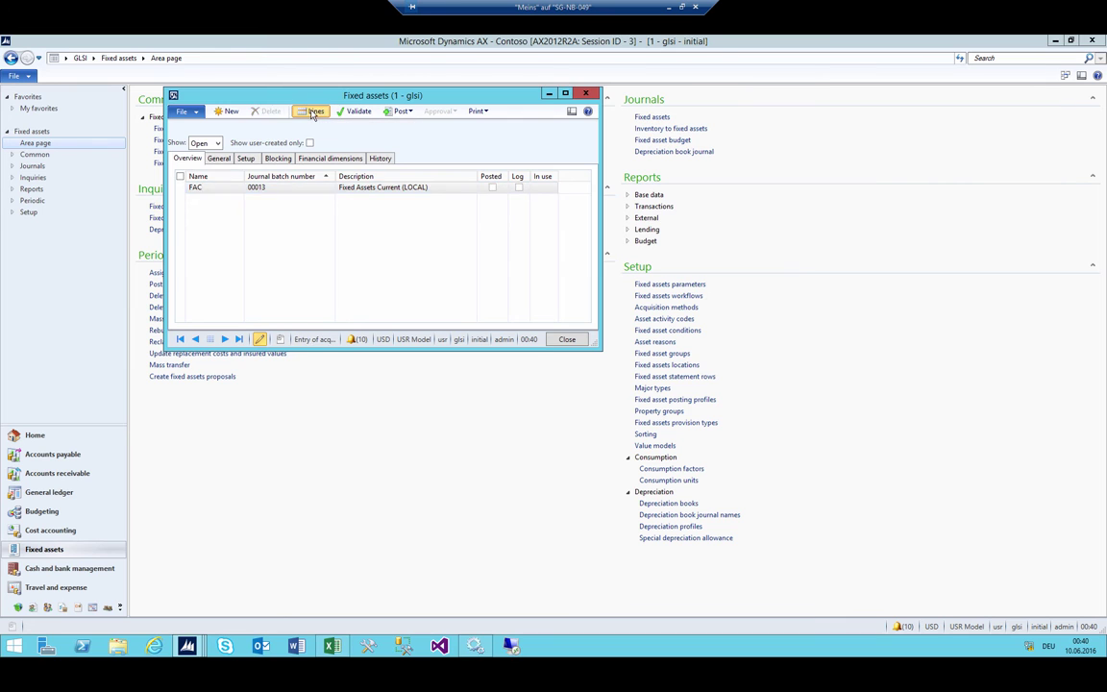
# Step: Start a depreciation proposal for the FAC journal with the to date 30.06.2016
pyautogui.click(491, 114)
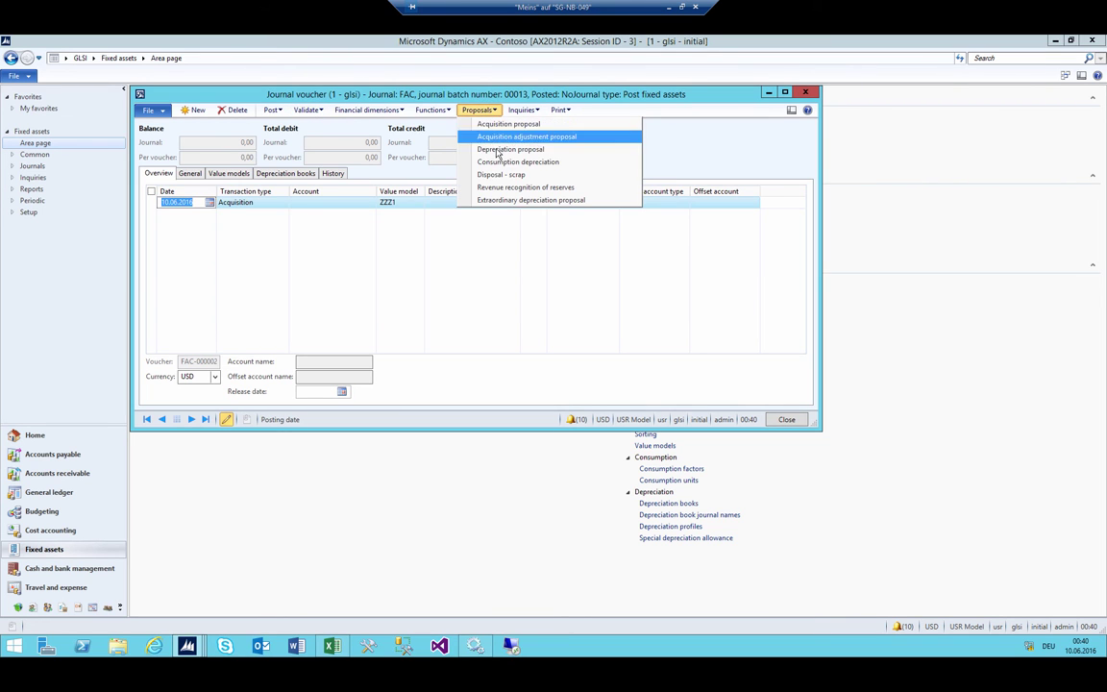
pyautogui.click(495, 148)
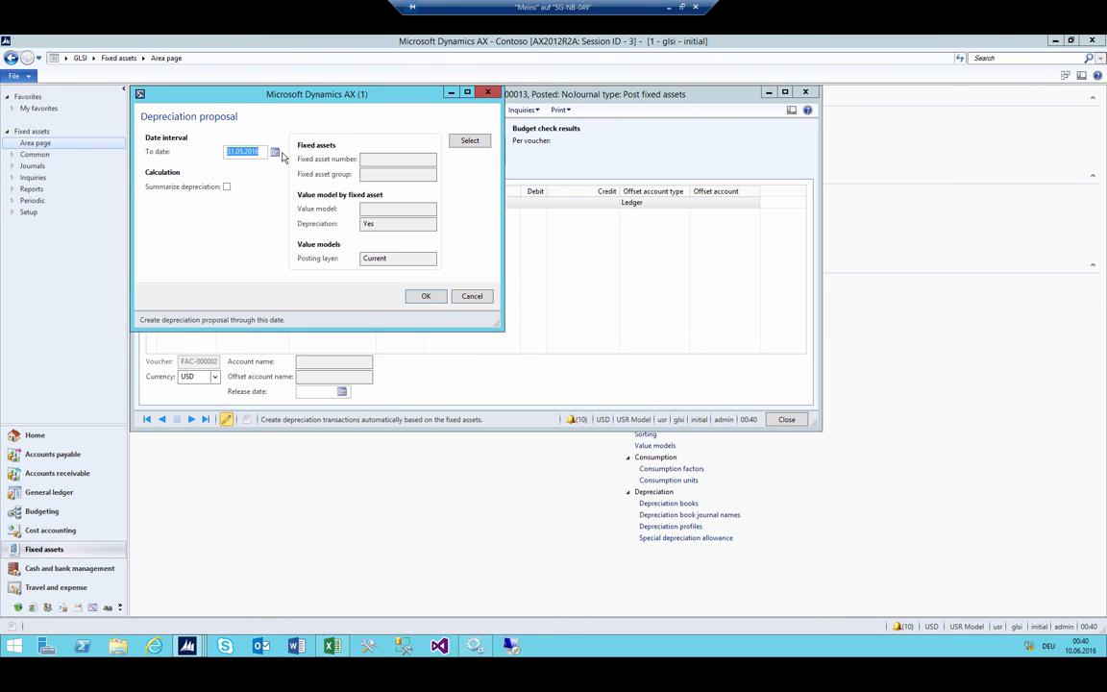
pyautogui.write('30')
pyautogui.press('Tab')
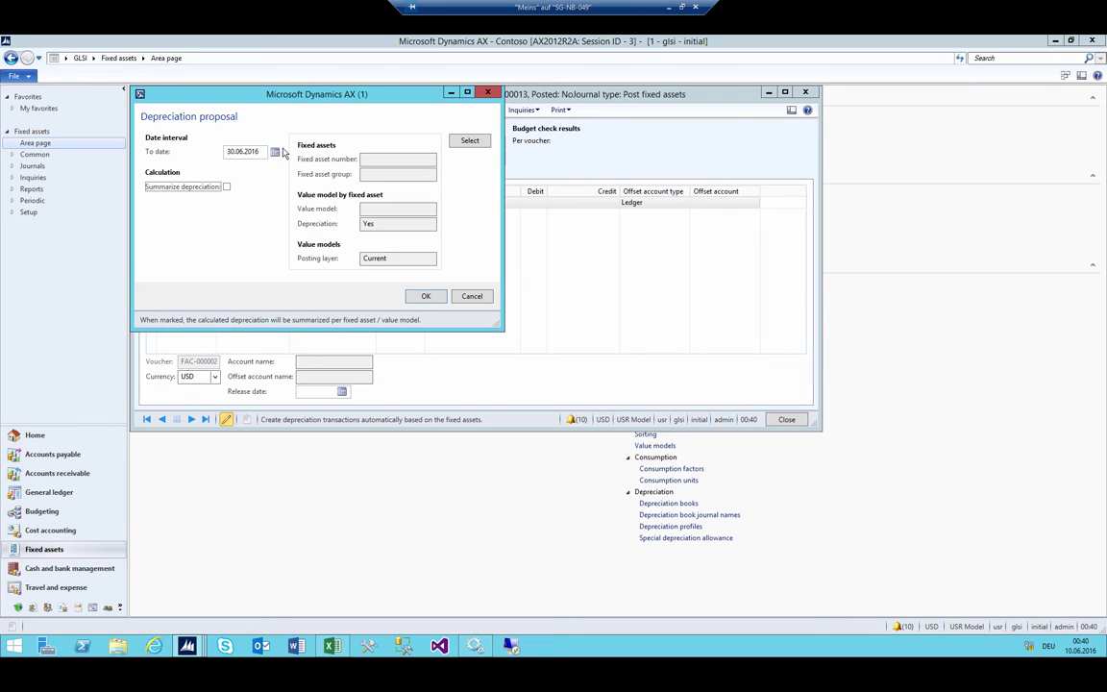
# Step: Restrict the depreciation proposal to fixed asset FA-MCH-000001 and generate the journal line
pyautogui.click(469, 140)
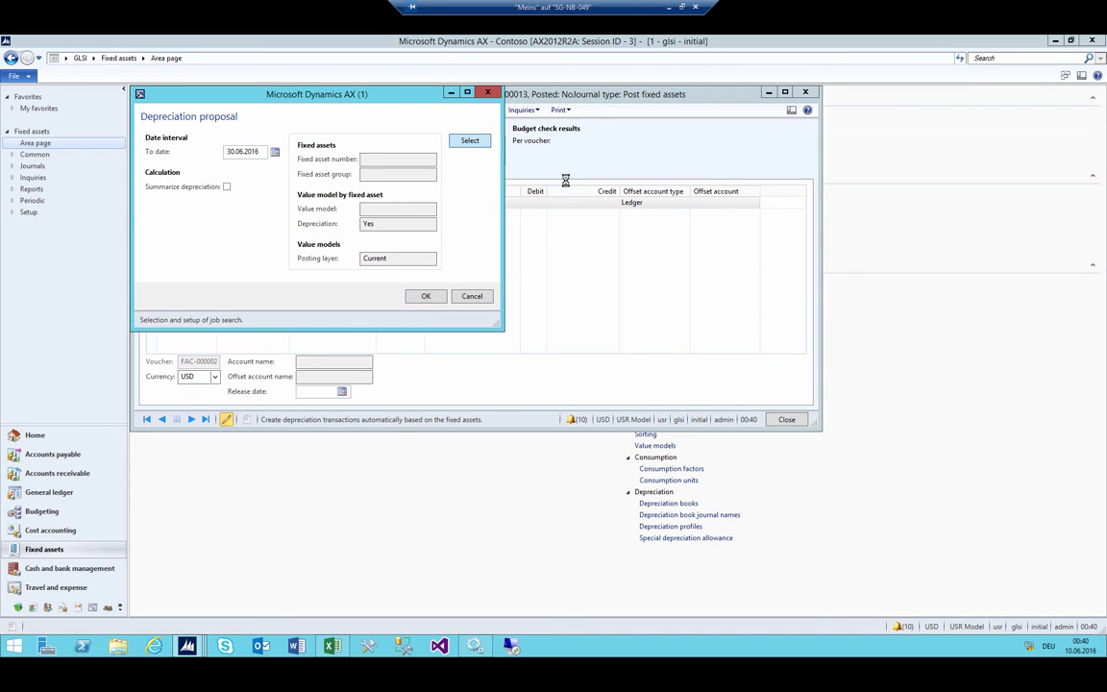
pyautogui.click(709, 406)
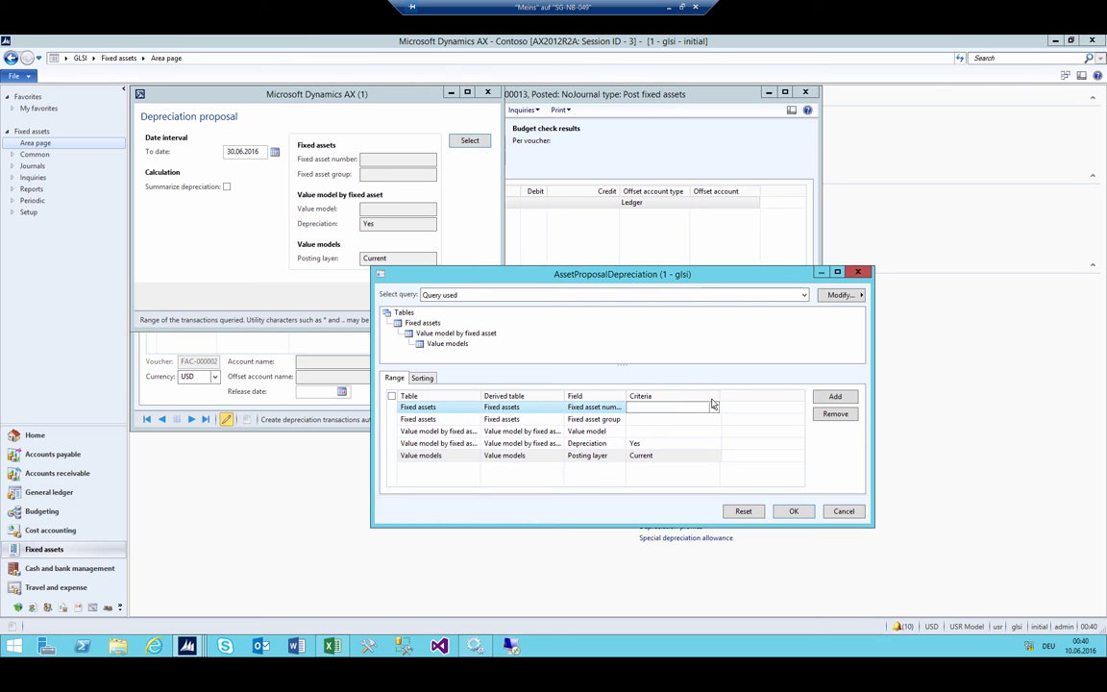
pyautogui.click(712, 407)
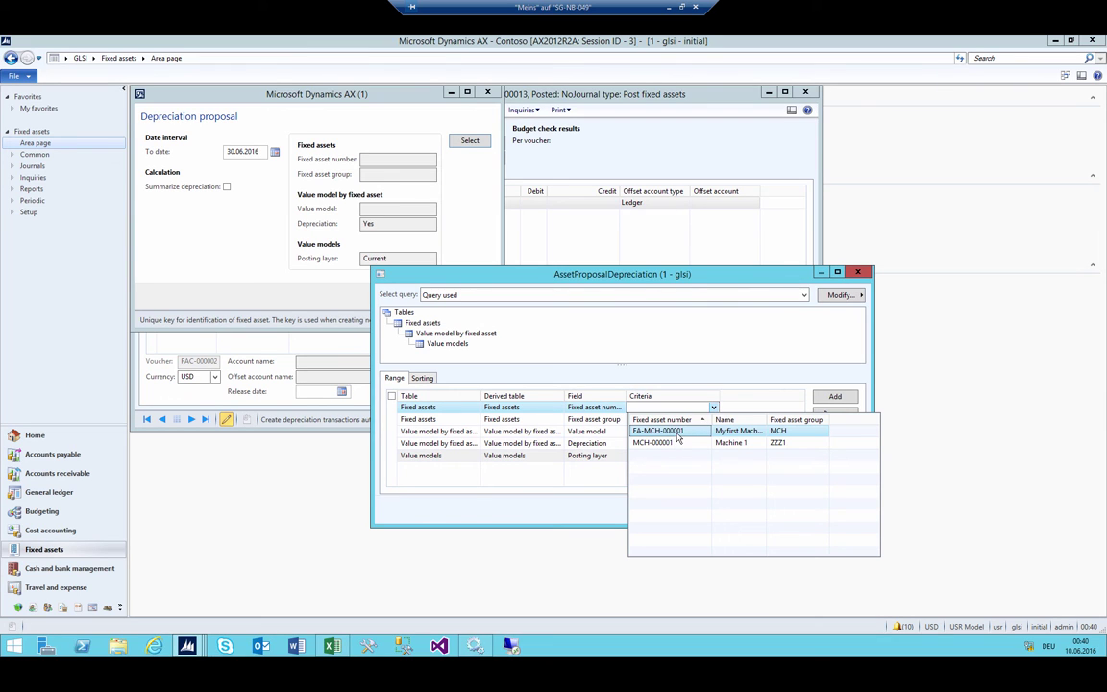
pyautogui.click(678, 436)
pyautogui.click(677, 421)
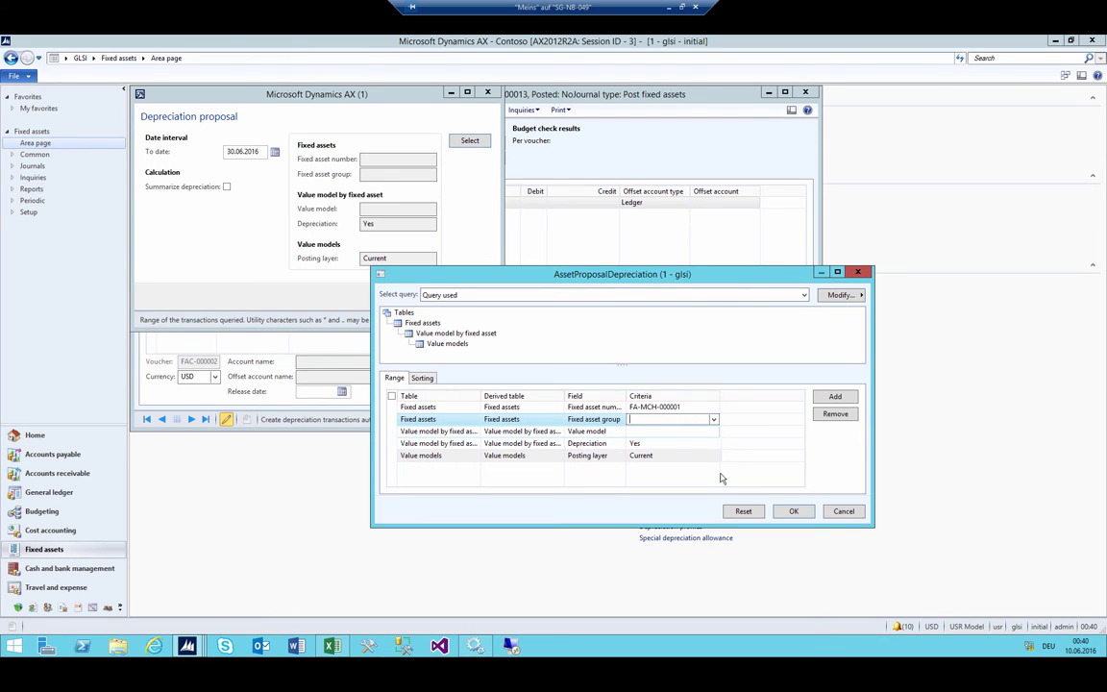
pyautogui.click(796, 510)
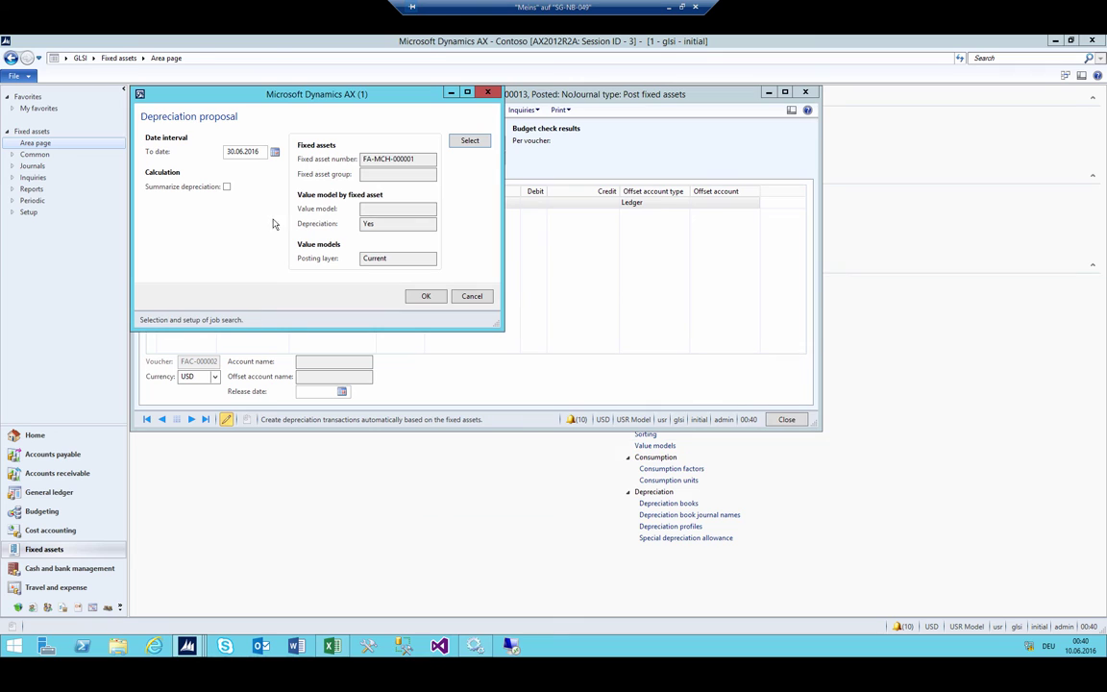
pyautogui.click(426, 297)
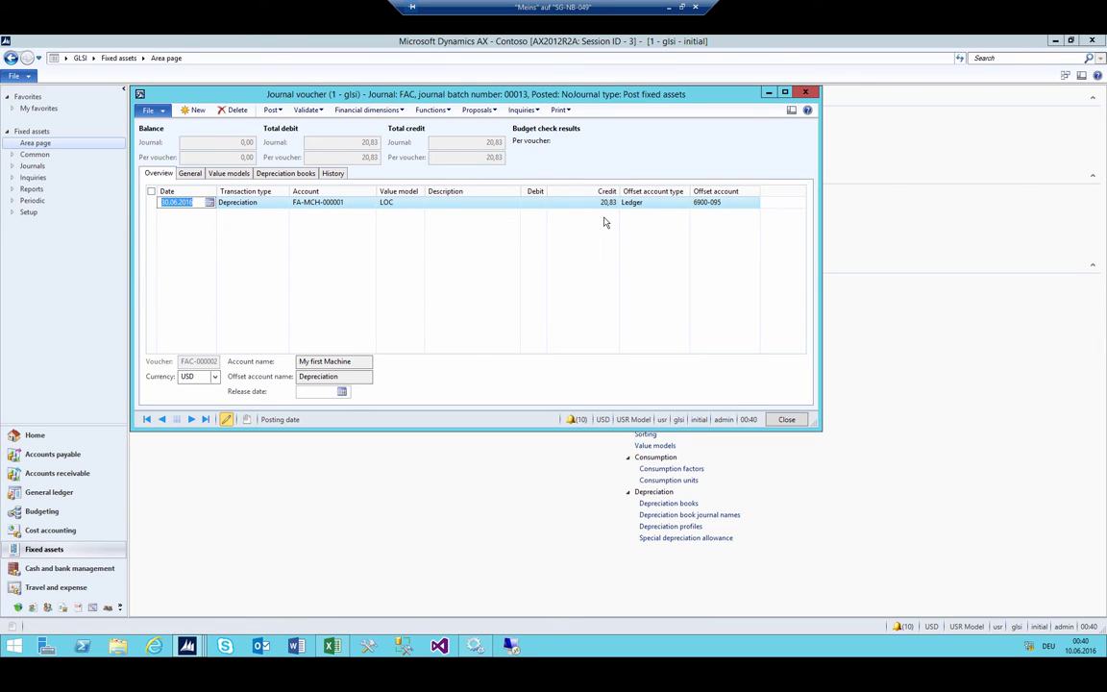
# Step: Enter Test as the depreciation line's description and post the journal
pyautogui.click(346, 203)
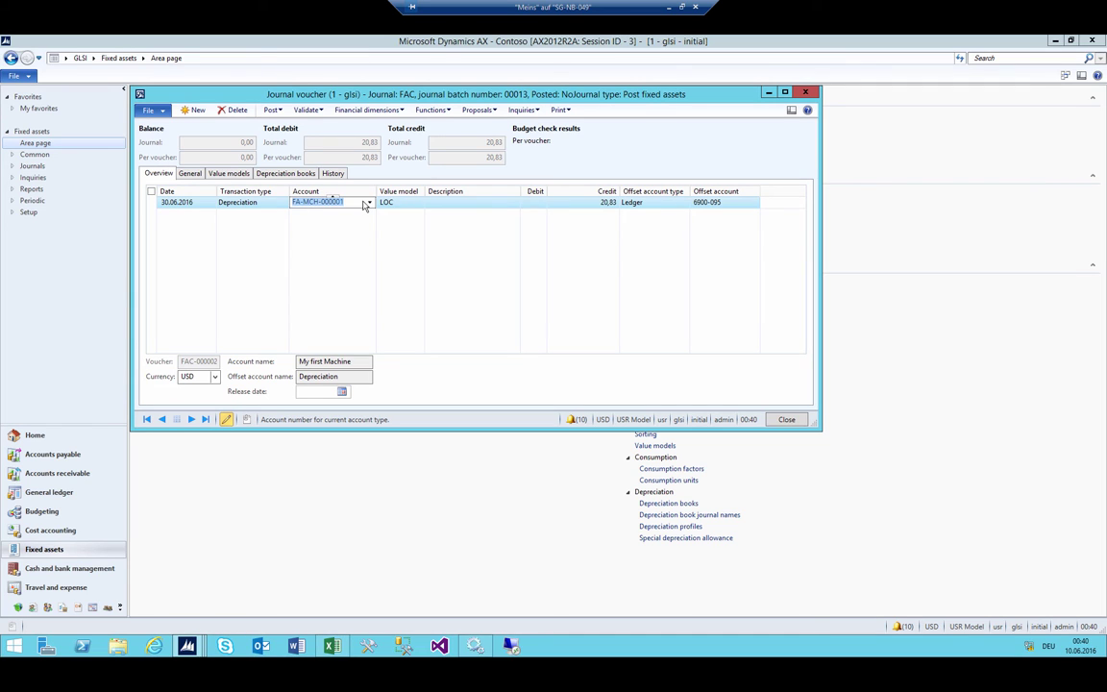
pyautogui.hotkey('shift', 'Tab')
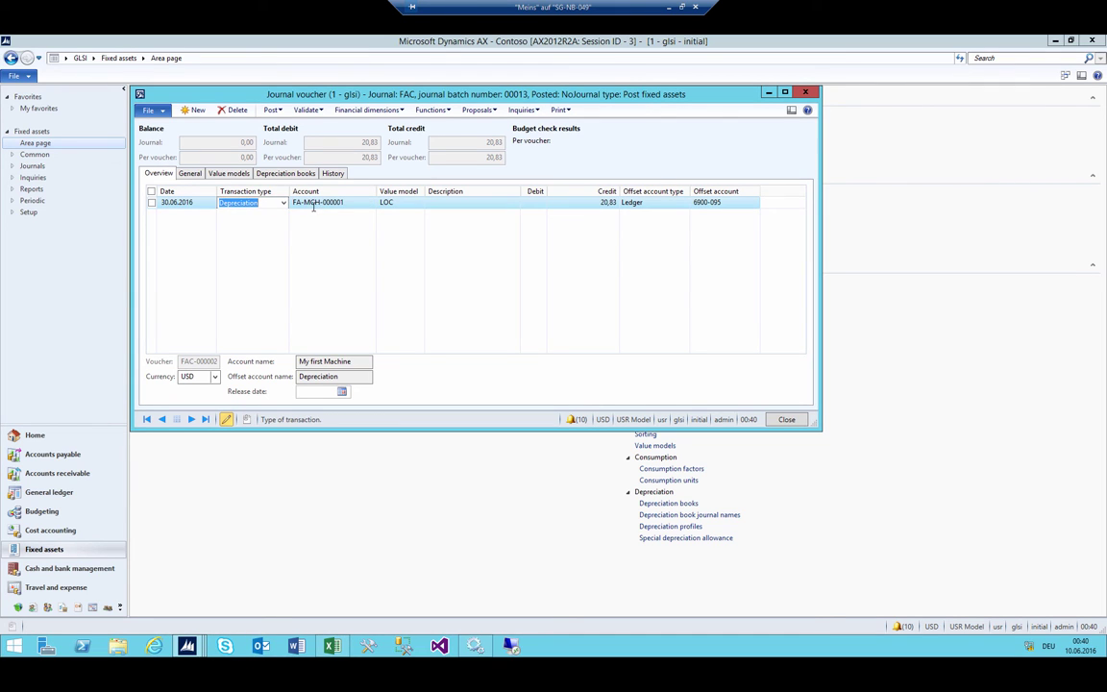
pyautogui.click(359, 203)
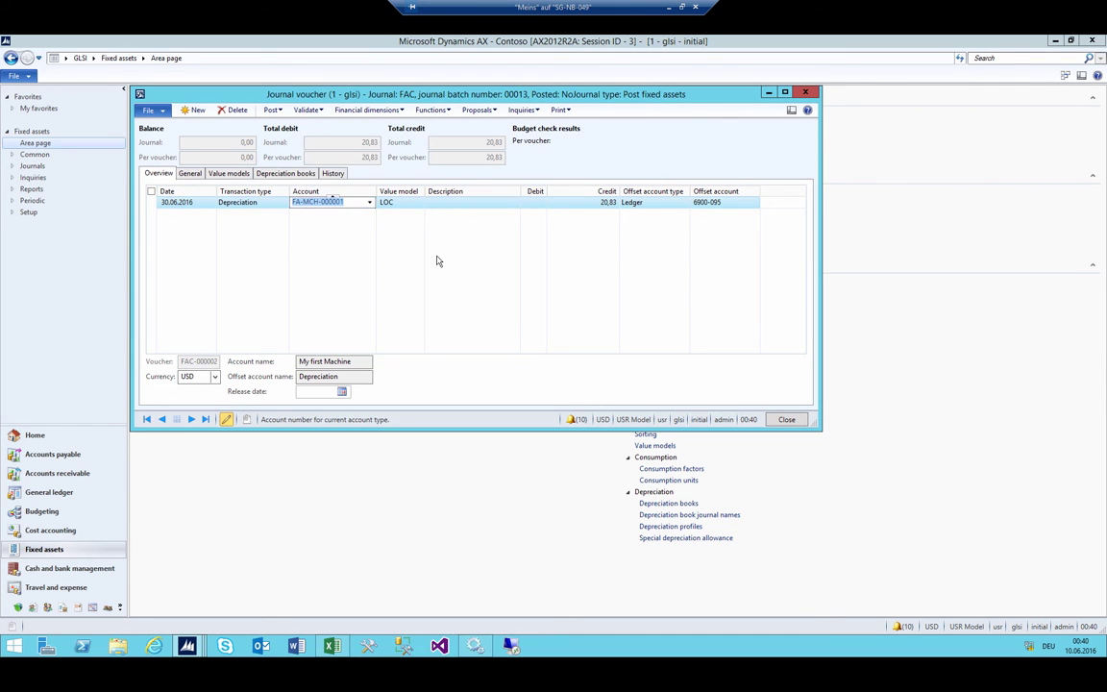
pyautogui.click(452, 200)
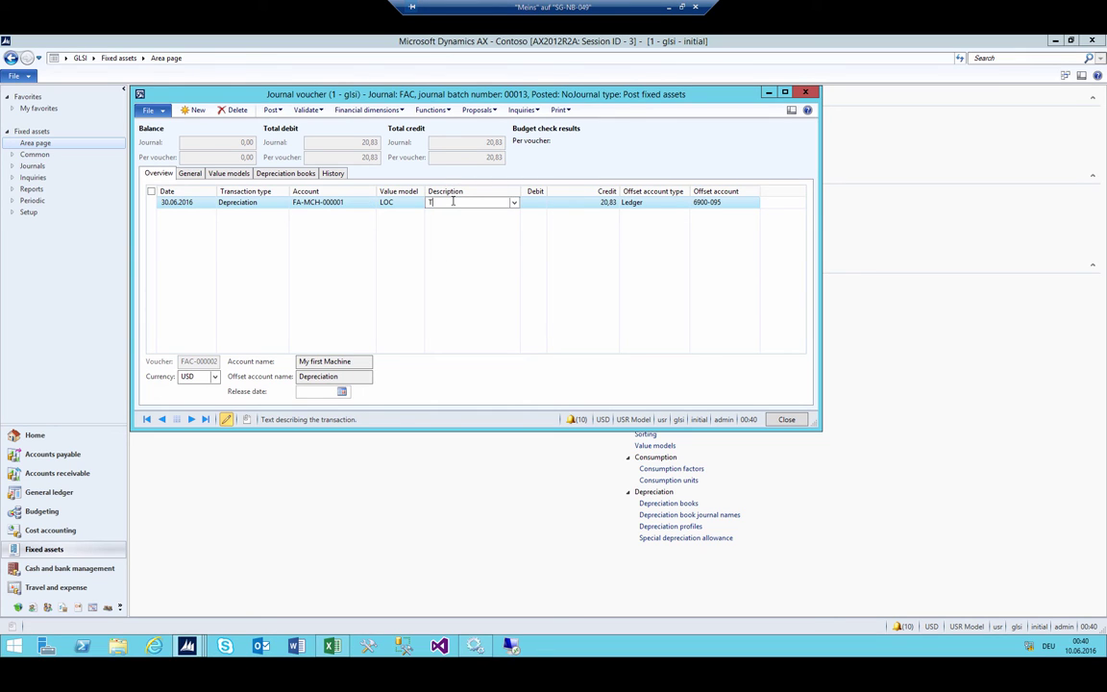
pyautogui.hotkey('shift', 'Tab')
pyautogui.click(452, 201)
pyautogui.hotkey('shift', 'Tab')
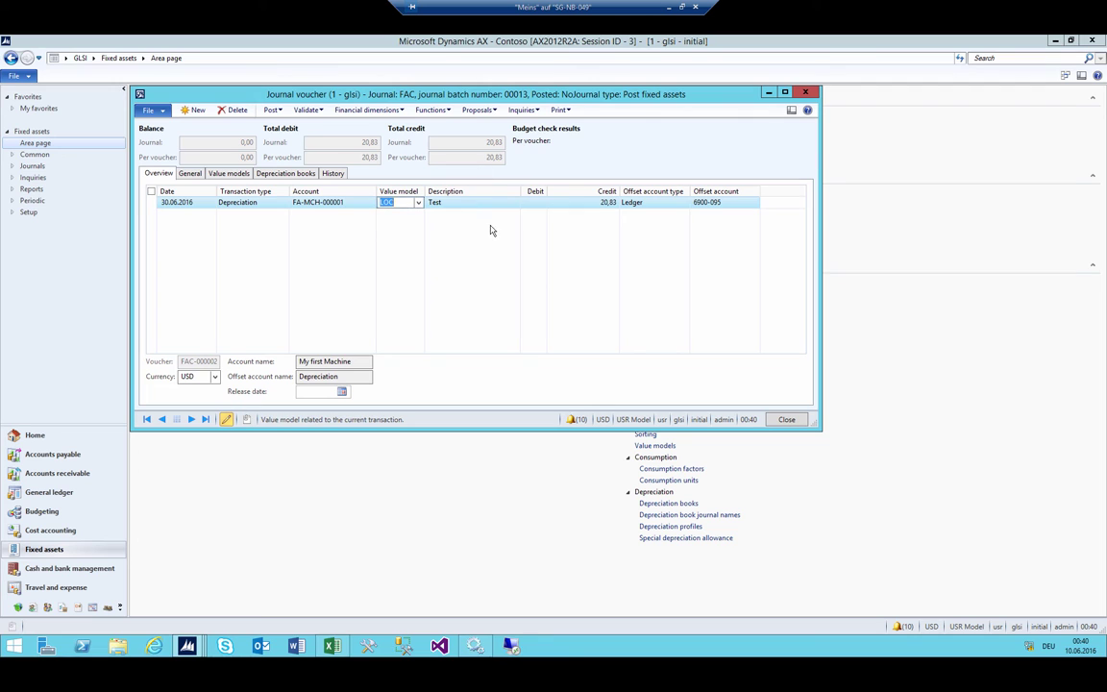
pyautogui.click(272, 111)
pyautogui.click(284, 124)
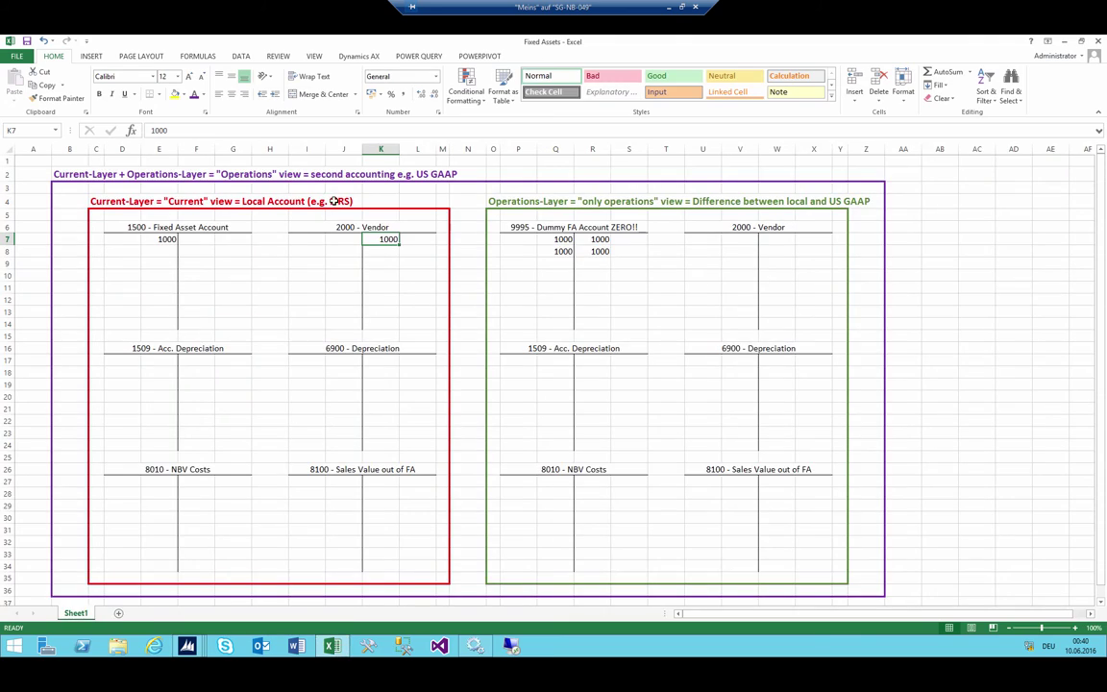
# Step: In the Fixed Assets workbook in Excel, record 20,83 as credit on 1509 and debit on 6900 in the Current layer
pyautogui.click(199, 364)
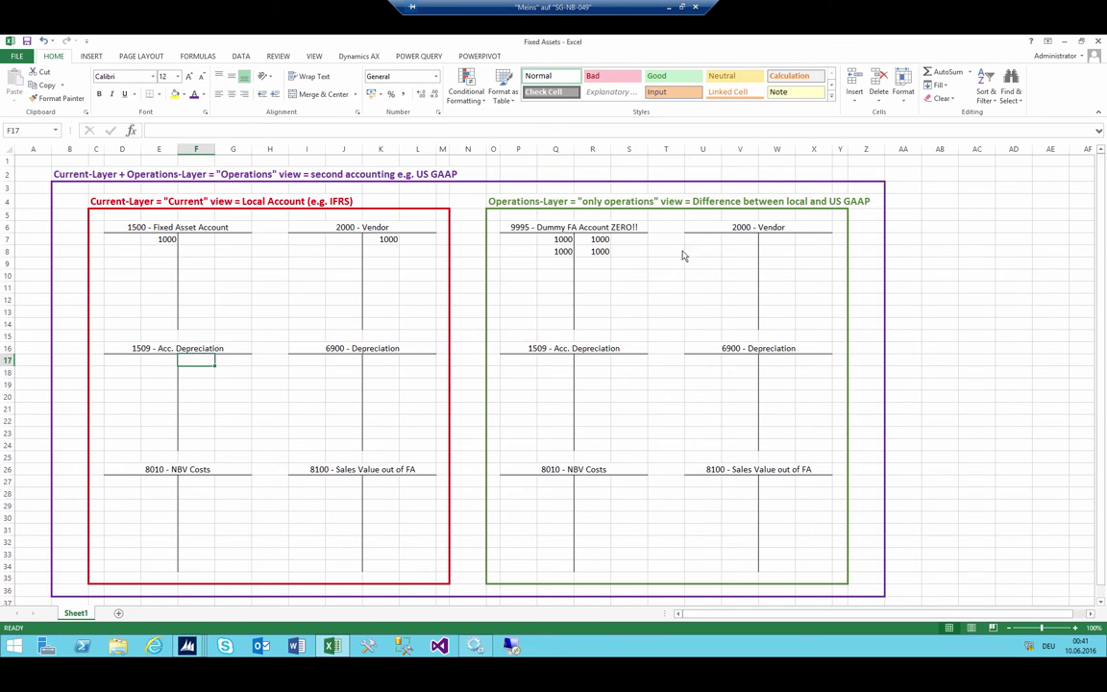
pyautogui.click(613, 204)
pyautogui.hotkey('alt', 'Tab')
pyautogui.write('20,83')
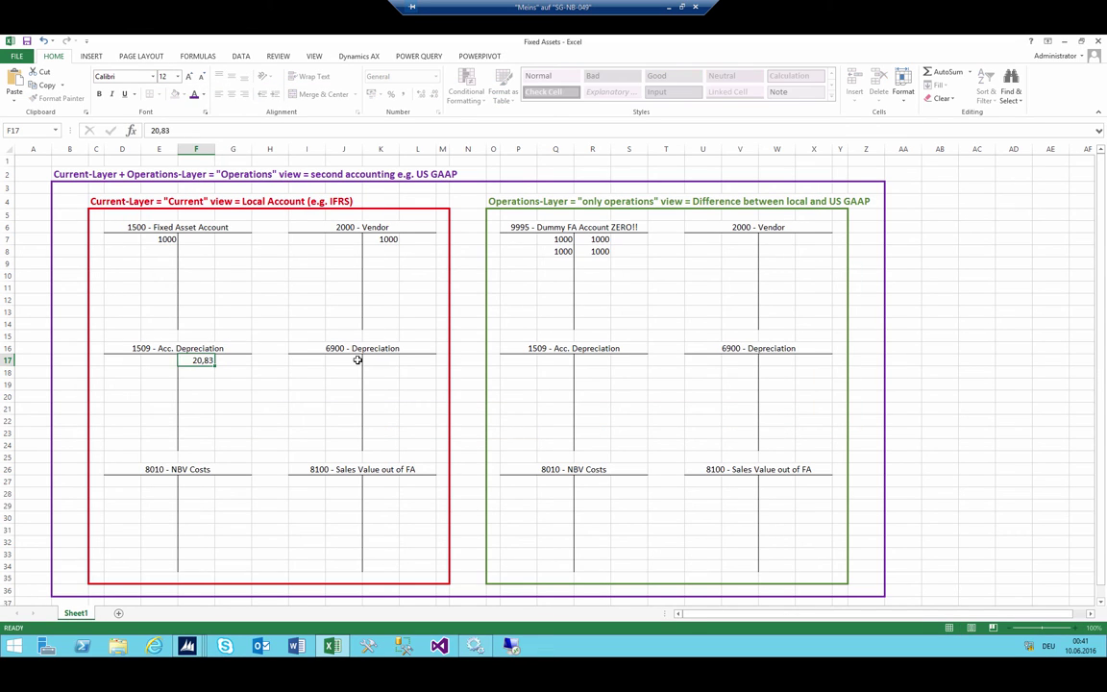
pyautogui.click(357, 359)
pyautogui.write('20,83')
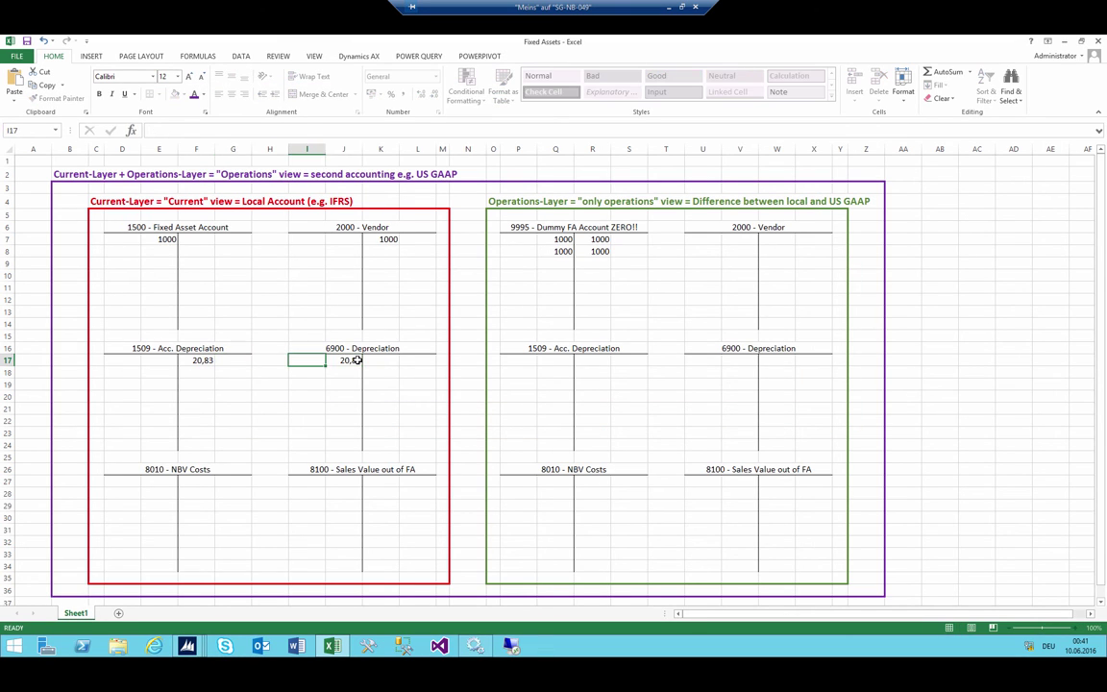
pyautogui.press('Up')
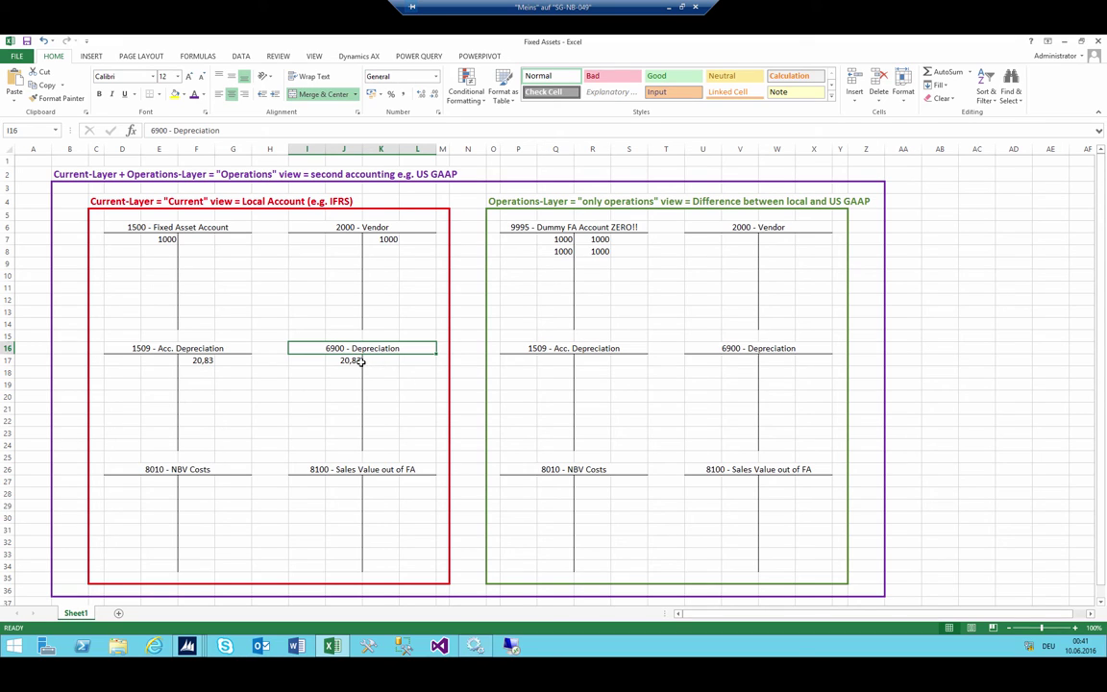
pyautogui.click(347, 362)
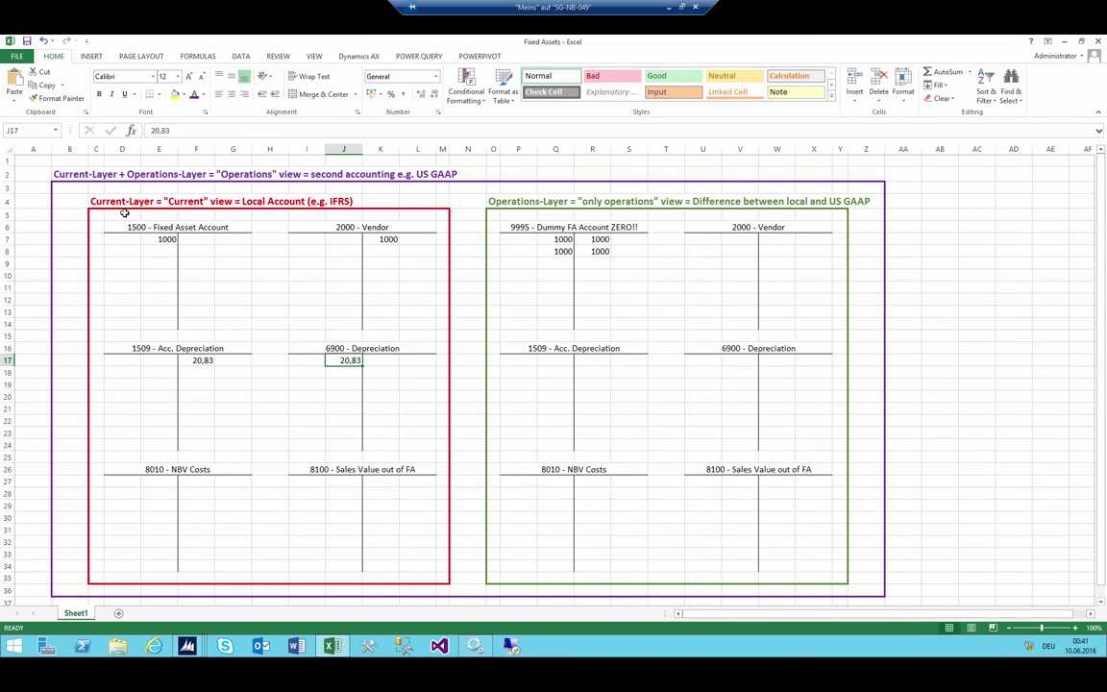
# Step: Examine the Current-layer T-accounts, comparing the asset balance with the entries on 1509 and 6900
pyautogui.moveTo(107, 215); pyautogui.dragTo(370, 568)
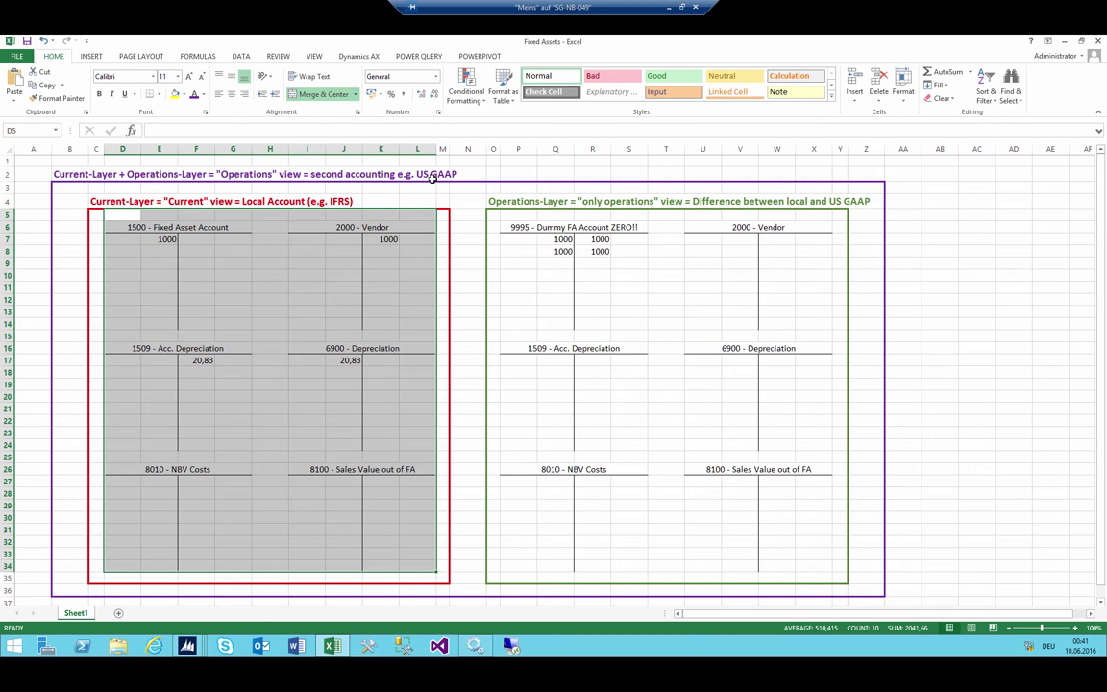
pyautogui.click(167, 239)
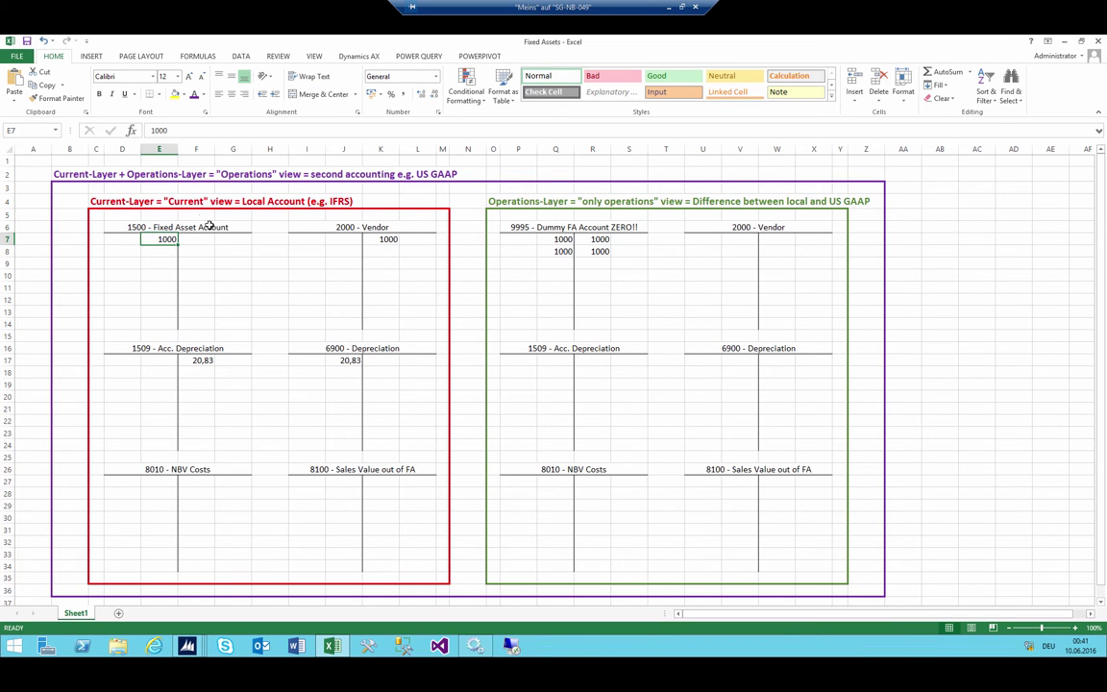
pyautogui.click(134, 226)
pyautogui.click(159, 360)
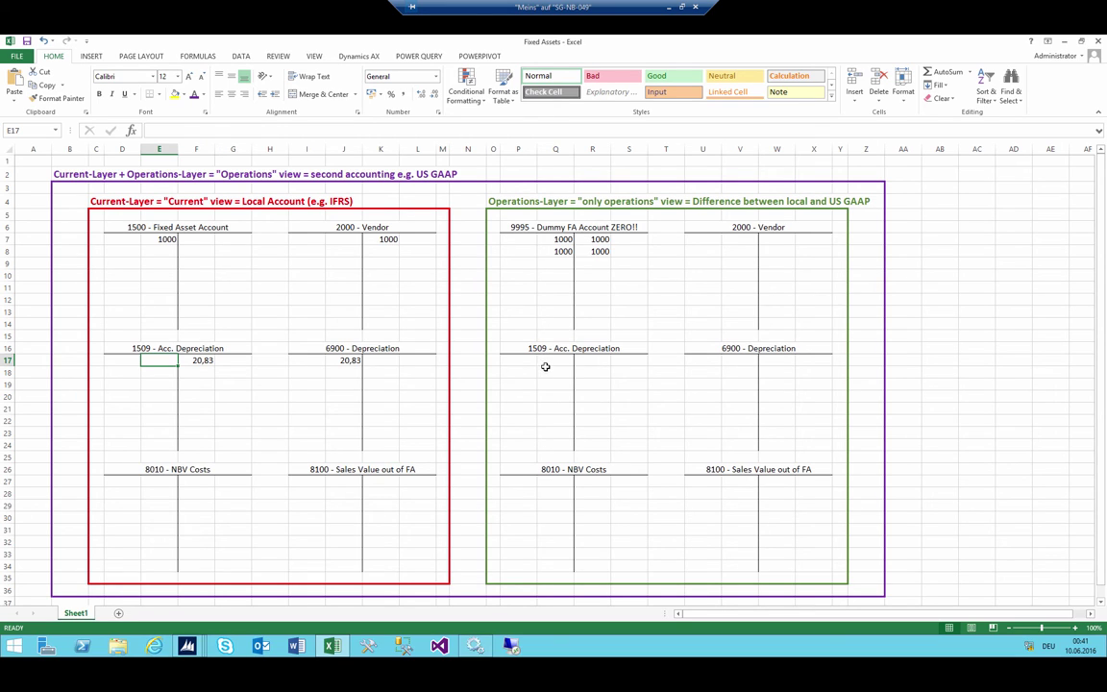
pyautogui.click(198, 361)
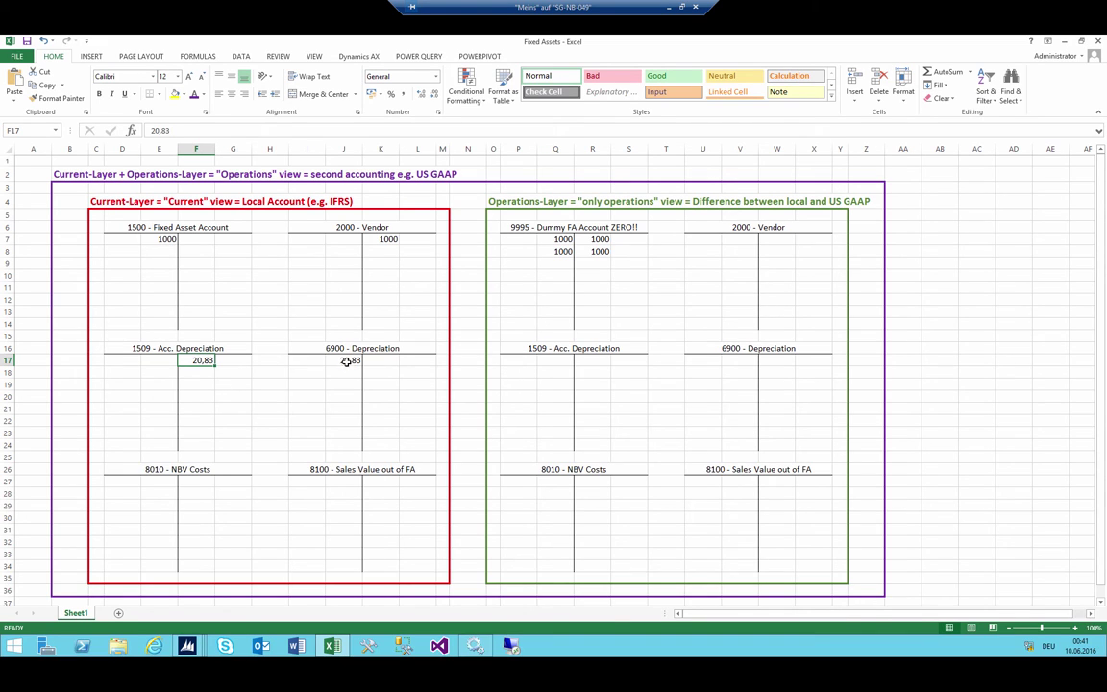
pyautogui.keyDown('ctrl'); pyautogui.click(345, 360); pyautogui.keyUp('ctrl')
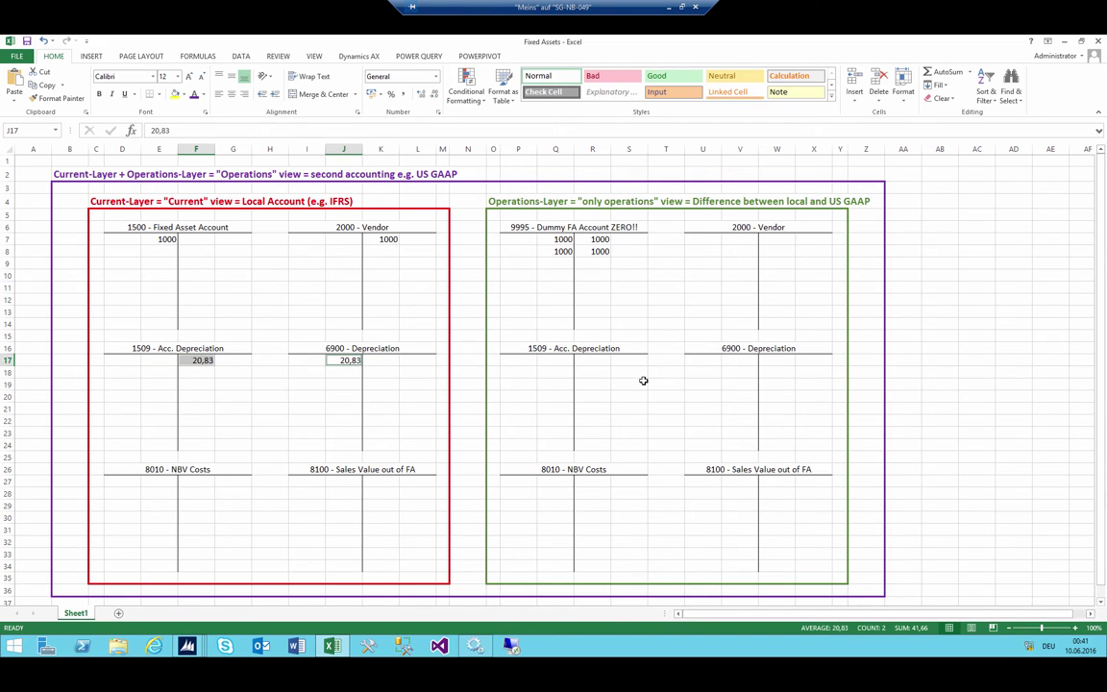
# Step: Record the reversal in the Operations layer with 20,83 as debit on 1509 and credit on 6900
pyautogui.click(558, 359)
pyautogui.write('20')
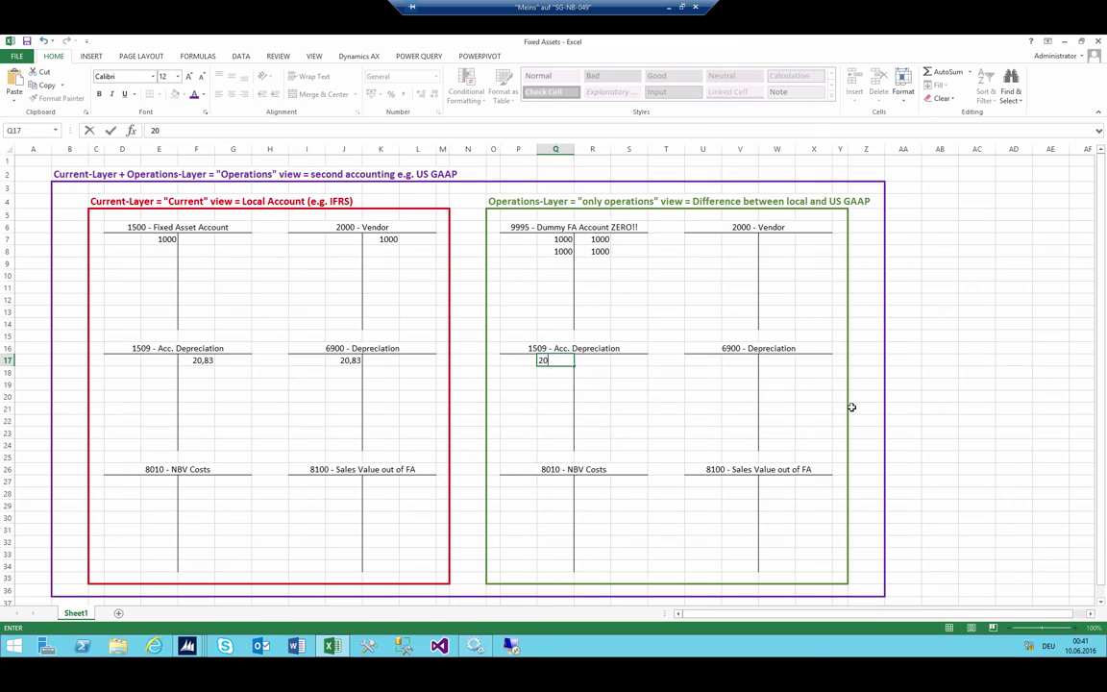
pyautogui.press('Right')
pyautogui.press('Right')
pyautogui.press('Right')
pyautogui.press('Right')
pyautogui.press('Right')
pyautogui.press('Right')
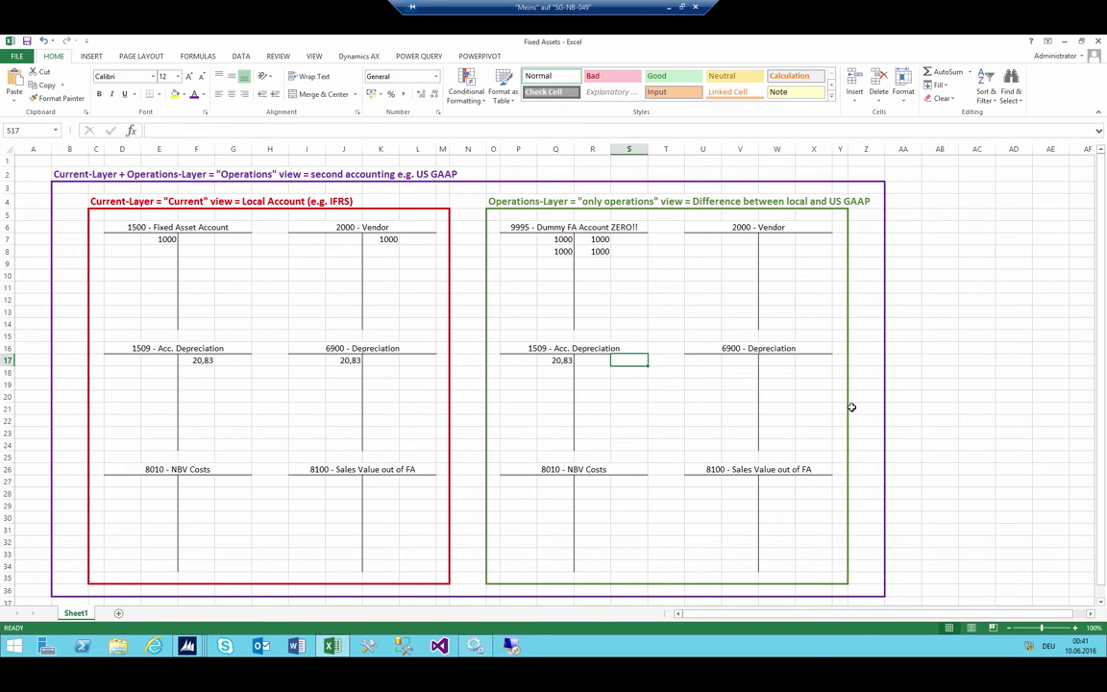
pyautogui.write('20')
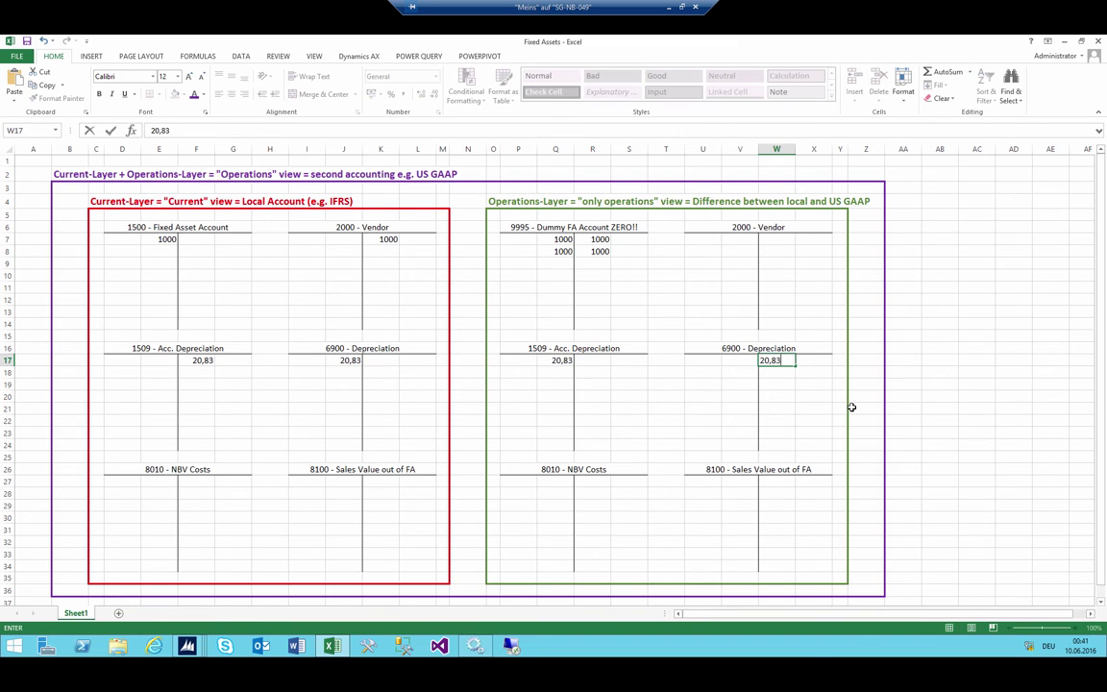
pyautogui.write(',83')
pyautogui.press('Return')
pyautogui.click(204, 359)
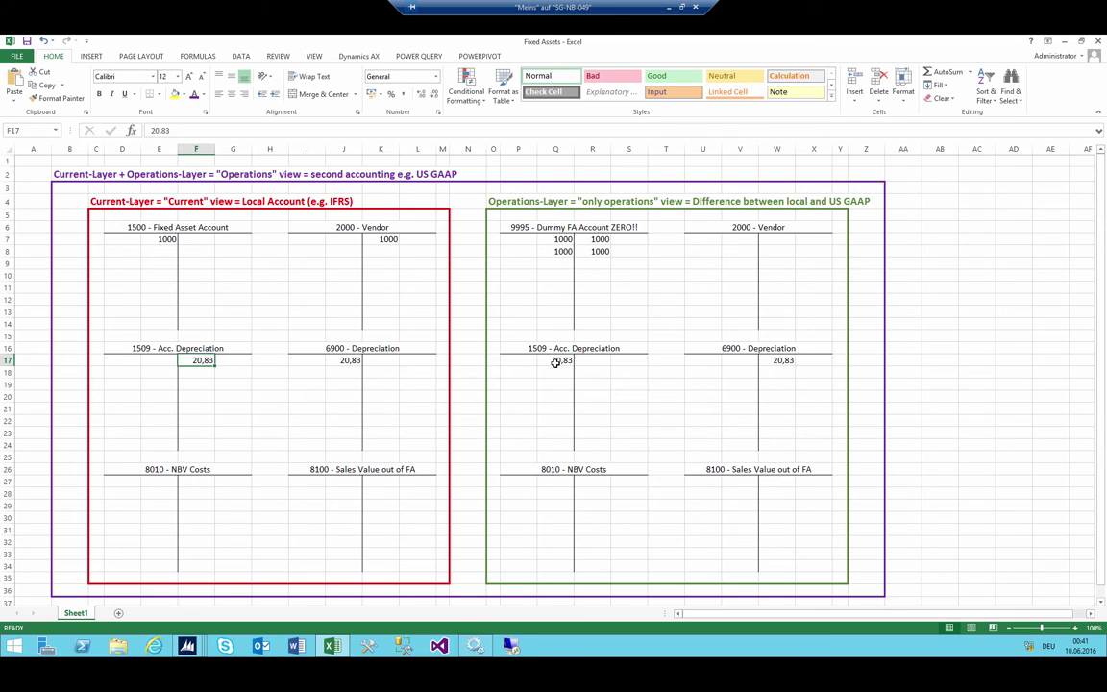
# Step: Compare the depreciation entries on 1509 and 6900 across the Current-layer and Operations-layer T-accounts
pyautogui.click(555, 360)
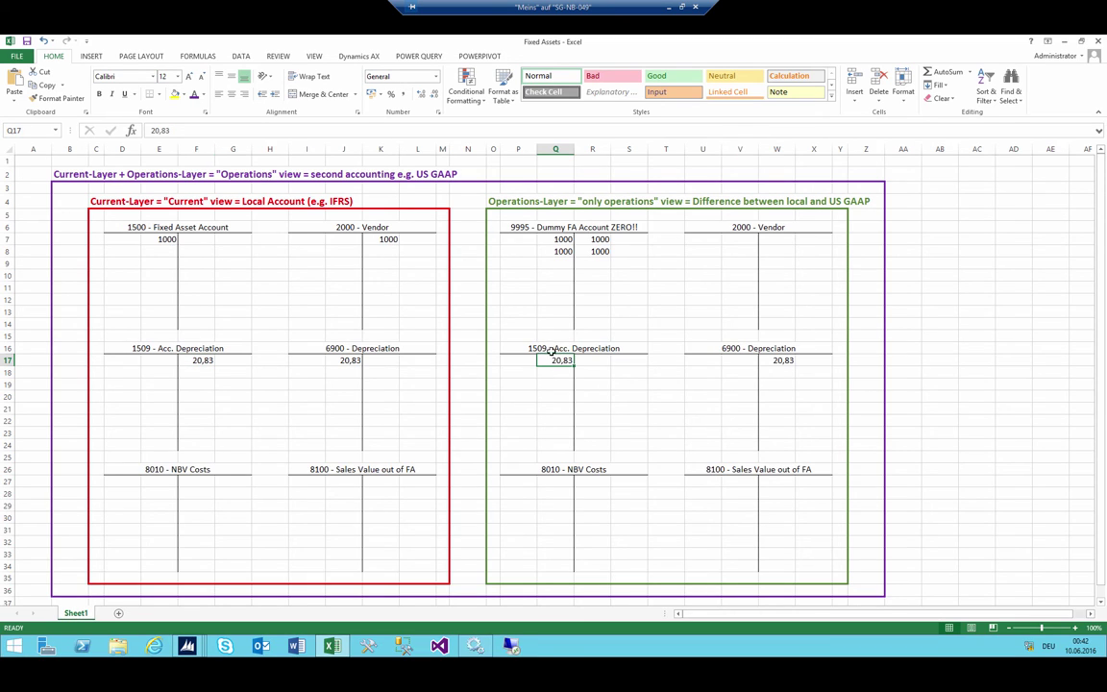
pyautogui.click(343, 361)
pyautogui.click(780, 364)
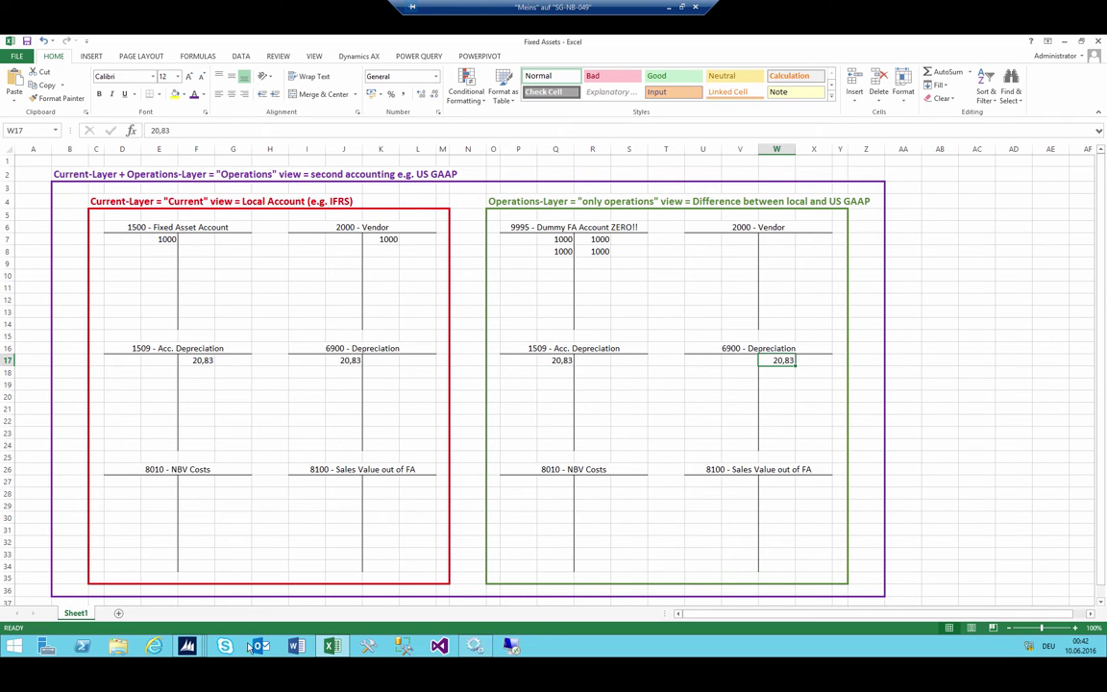
# Step: In Dynamics AX, open the voucher transactions of the FAC depreciation journal and place their window below the T-account entries
pyautogui.click(186, 644)
pyautogui.click(688, 590)
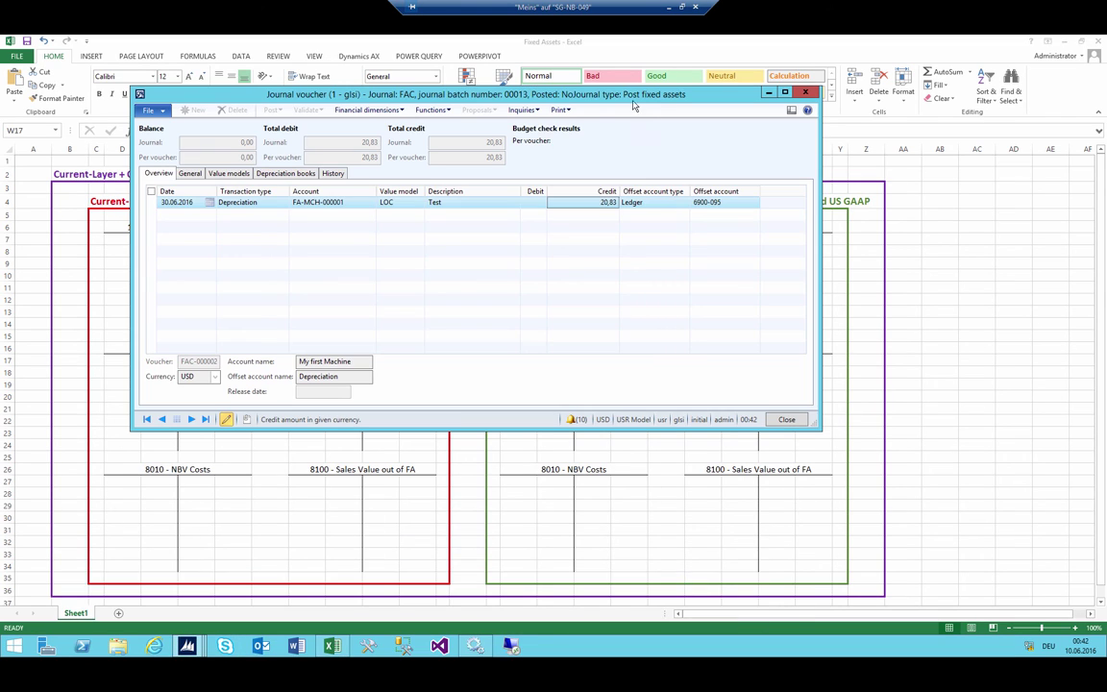
pyautogui.click(524, 110)
pyautogui.click(524, 125)
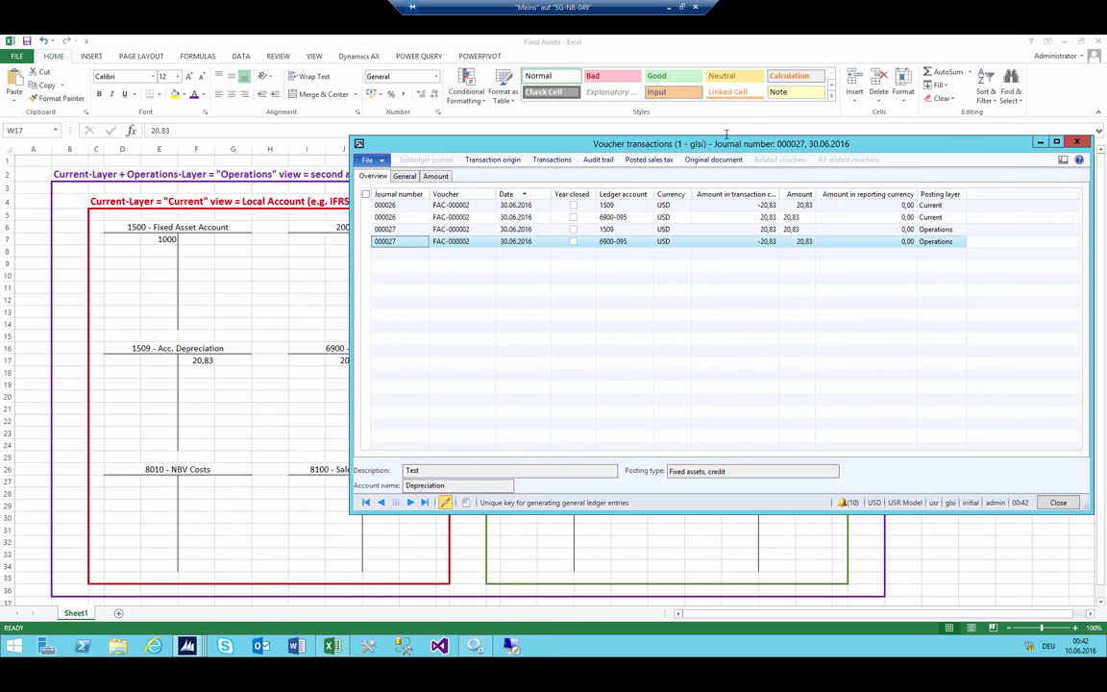
pyautogui.moveTo(702, 143); pyautogui.dragTo(527, 401)
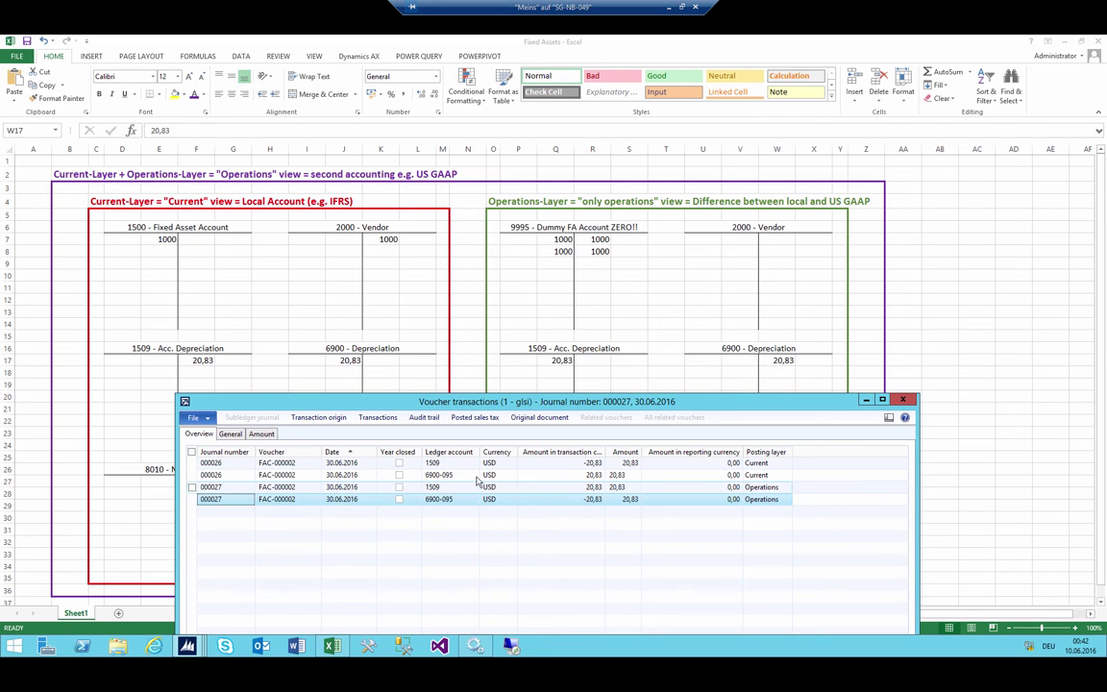
# Step: Compare the voucher's Current and Operations lines with the T-accounts, widening the Amount column, and close the voucher transactions
pyautogui.click(769, 463)
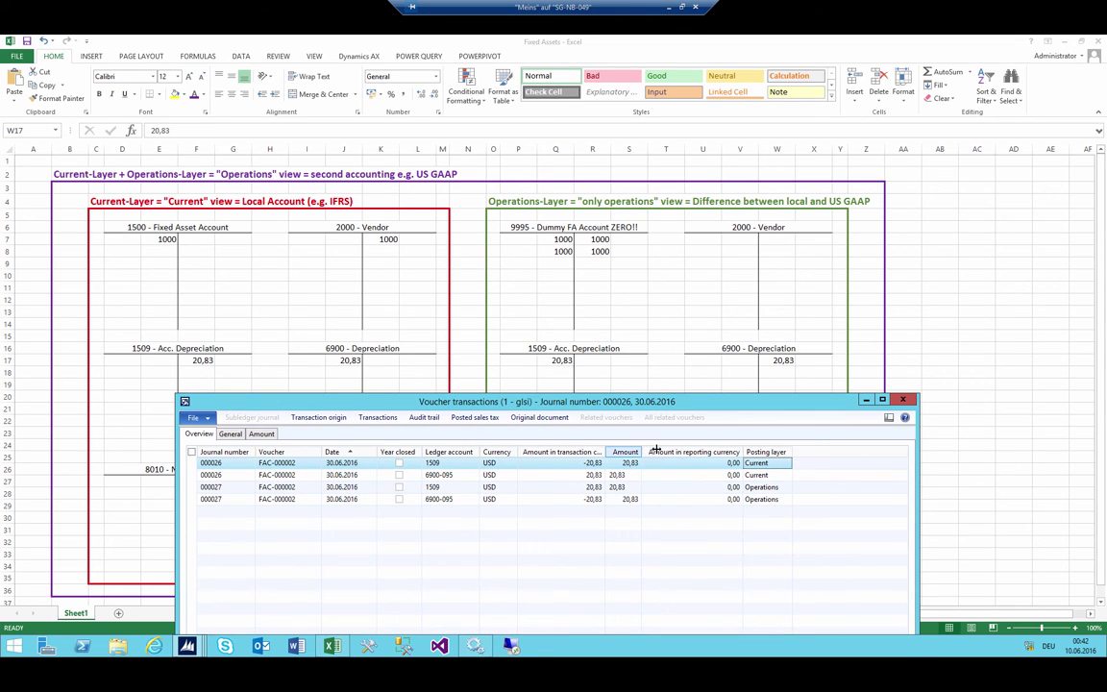
pyautogui.moveTo(641, 452); pyautogui.dragTo(662, 452)
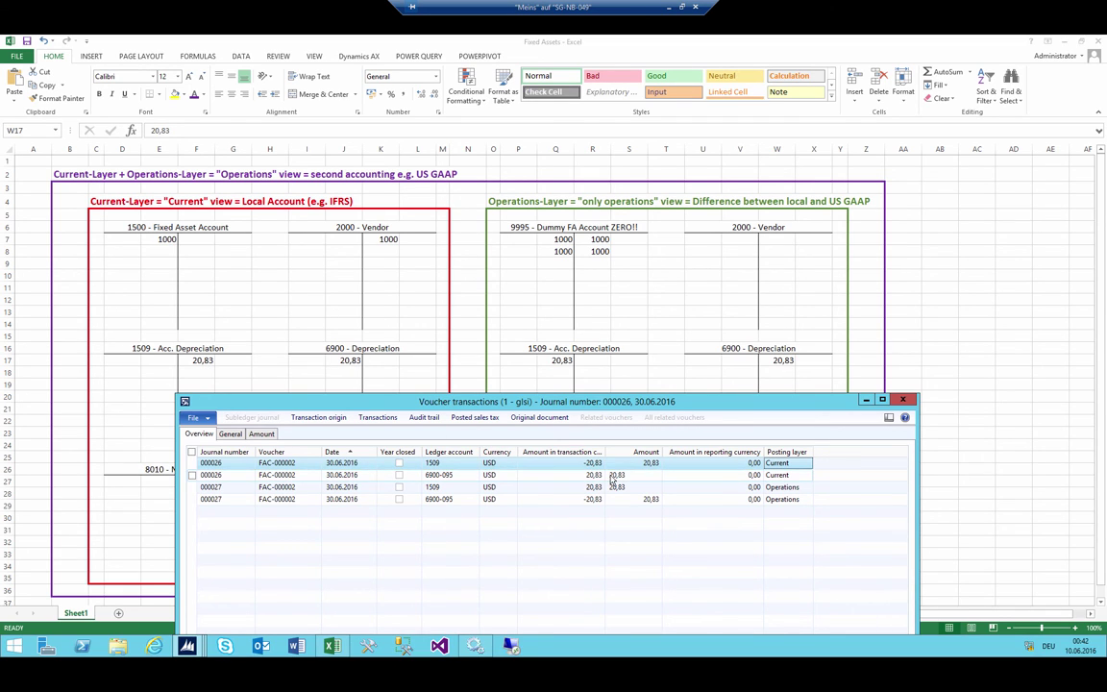
pyautogui.click(745, 498)
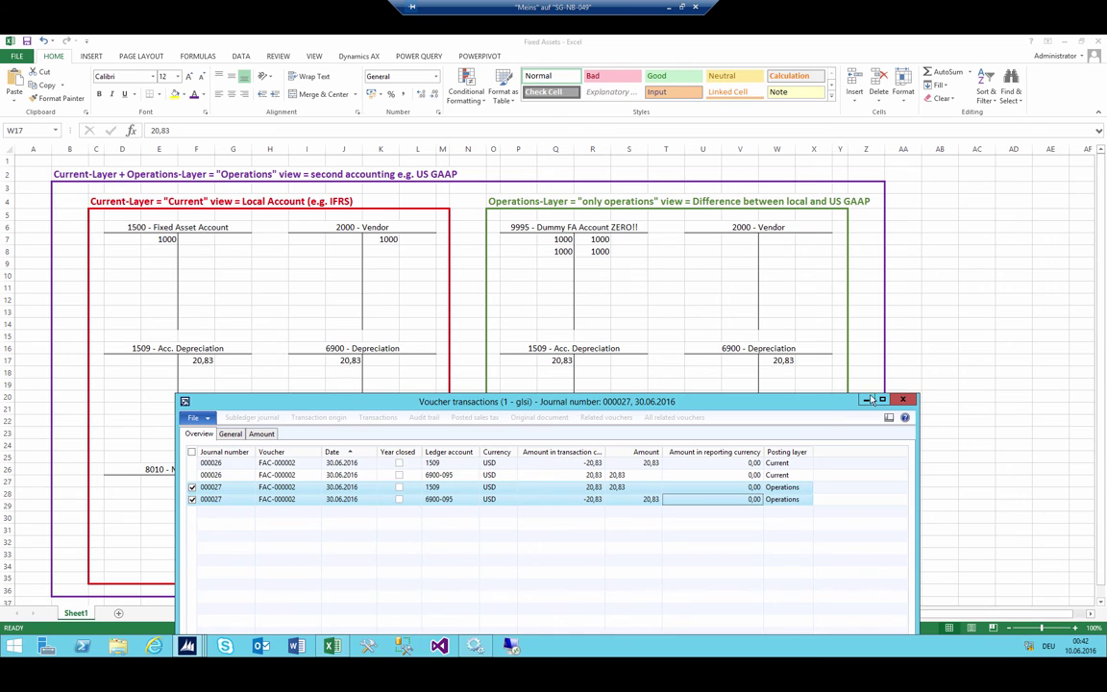
pyautogui.click(900, 401)
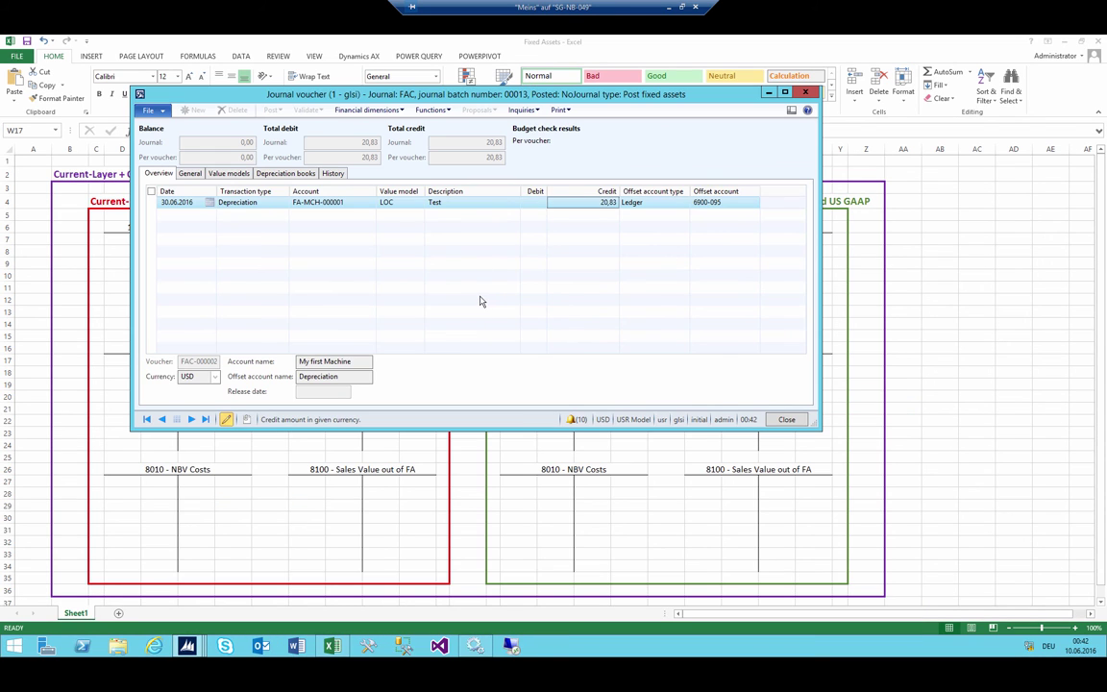
# Step: Leave the FAC journal voucher and open the General ledger trial balance in the Dynamics AX workspace
pyautogui.press('Escape')
pyautogui.moveTo(187, 646)
pyautogui.click(68, 576)
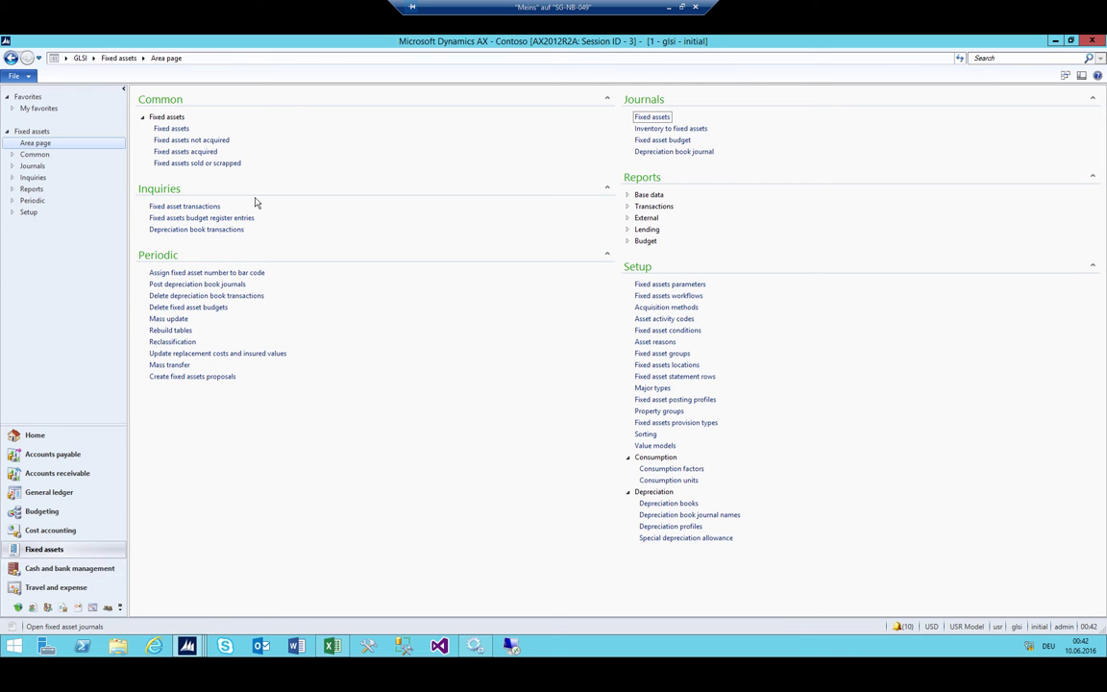
pyautogui.click(93, 58)
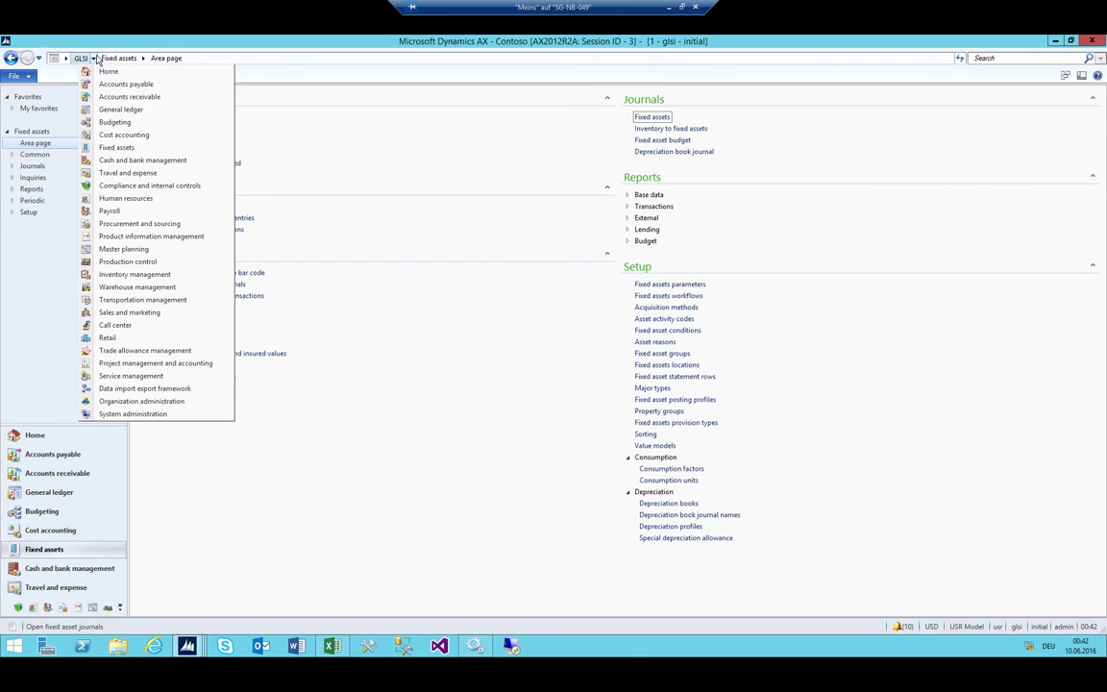
pyautogui.click(134, 111)
pyautogui.click(168, 126)
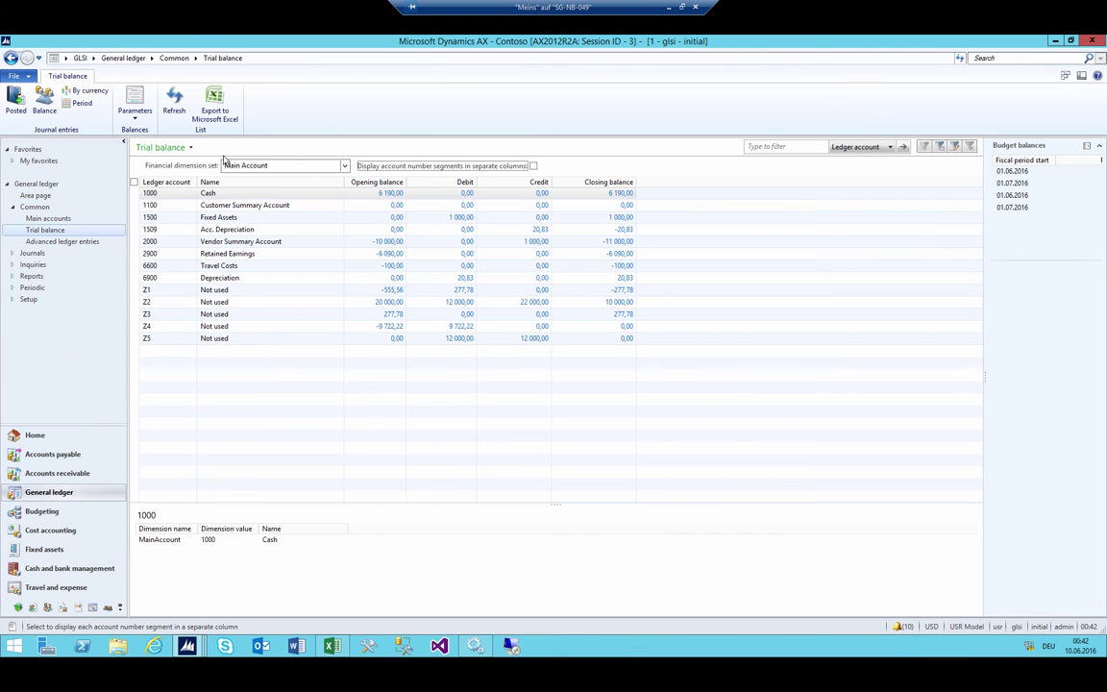
# Step: Check the trial balance's posting layer parameter and highlight accounts 1500, 1509 and 6900 to examine their Current-layer balances
pyautogui.click(135, 107)
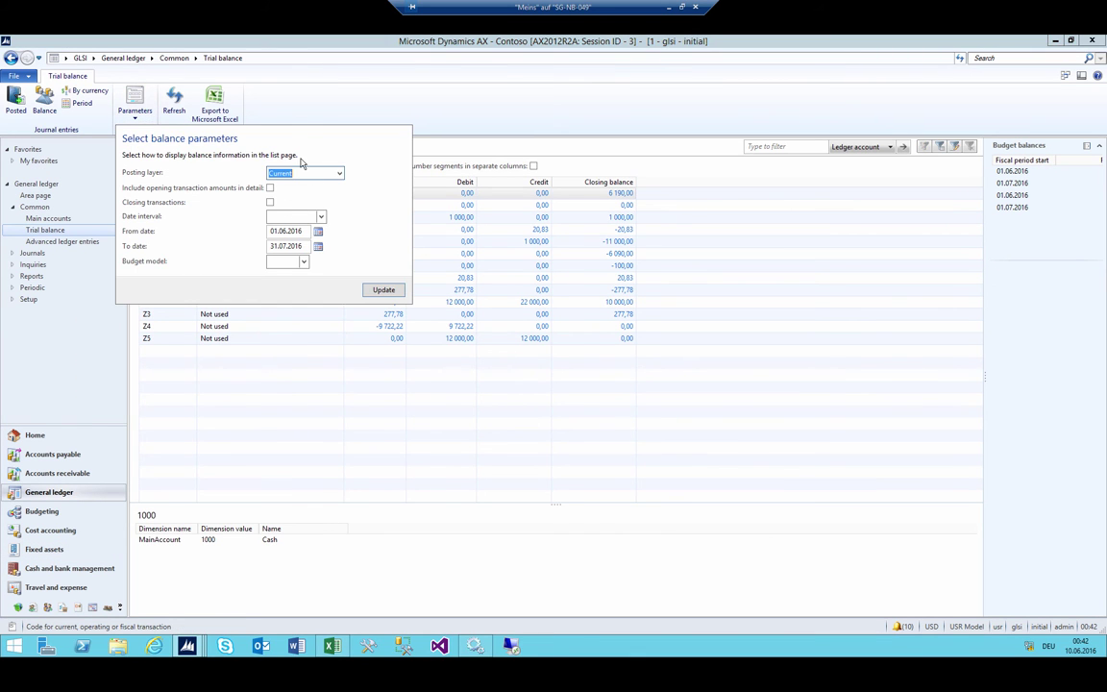
pyautogui.click(428, 109)
pyautogui.click(240, 218)
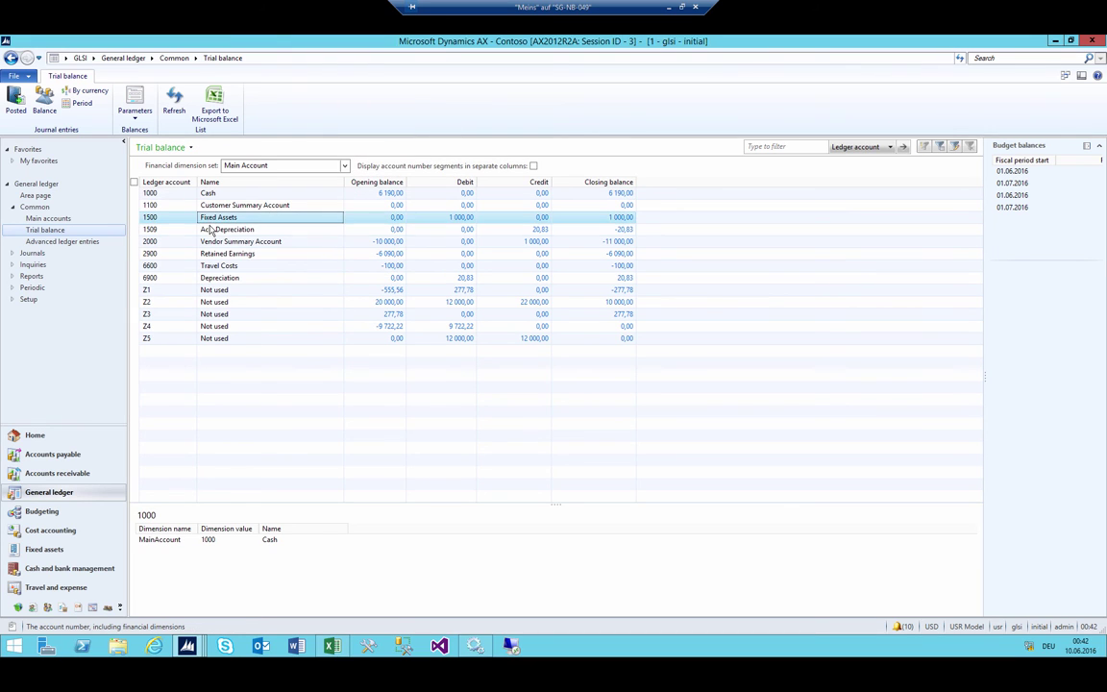
pyautogui.hotkey('shift', 'Down')
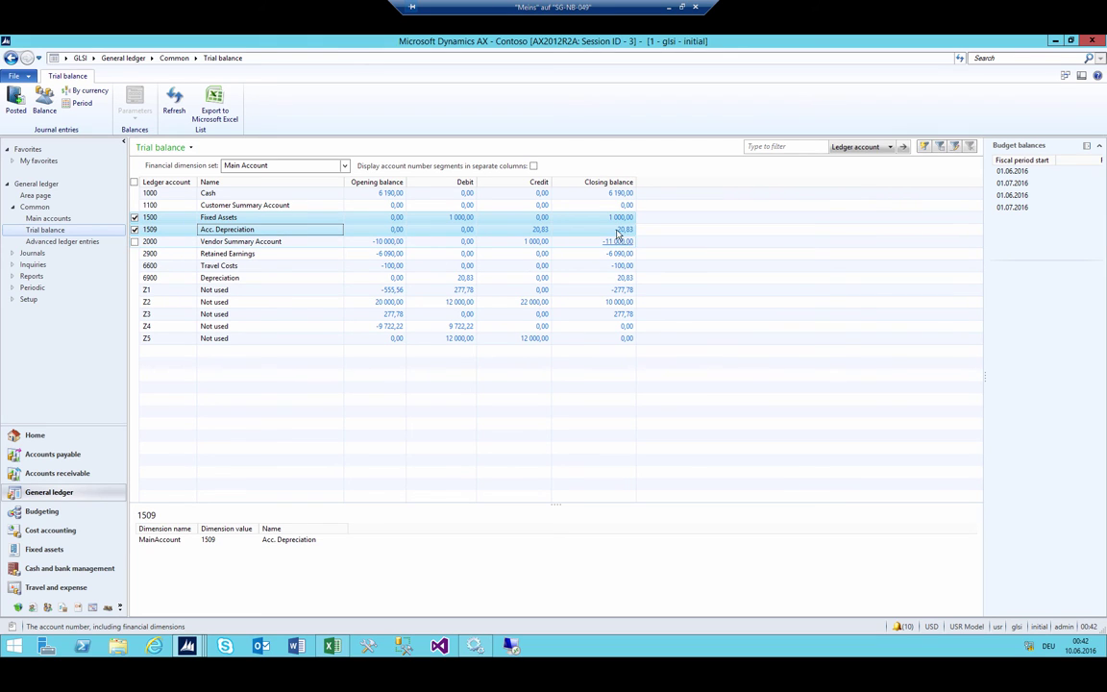
pyautogui.keyDown('ctrl'); pyautogui.click(245, 279); pyautogui.keyUp('ctrl')
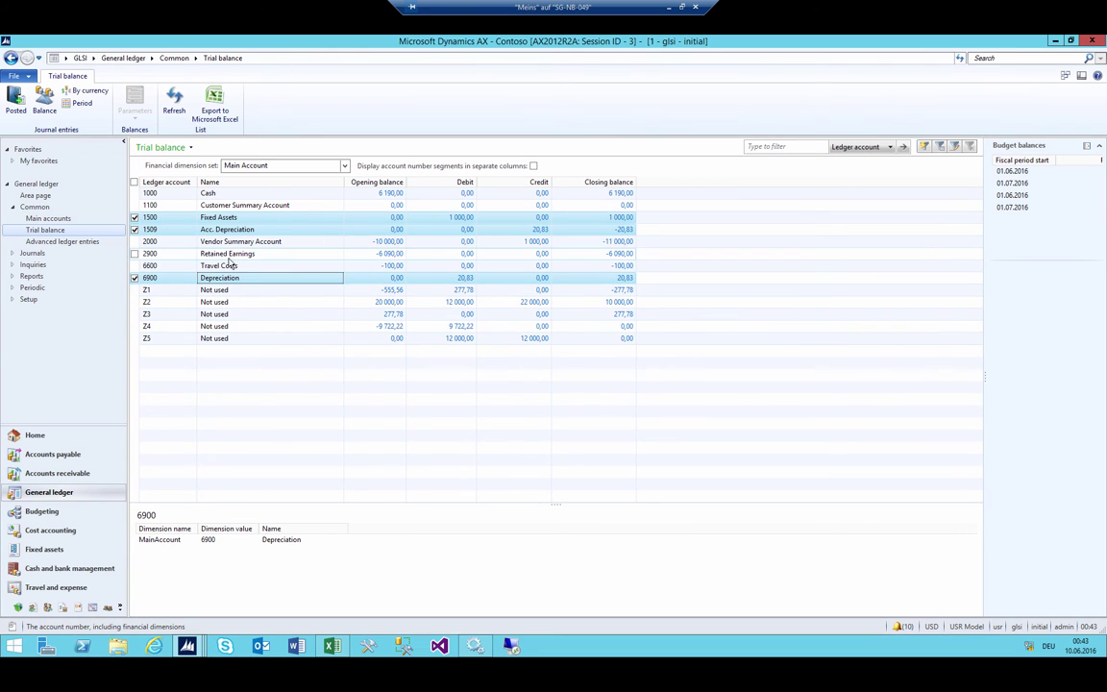
# Step: Set the trial balance's posting layer to Operations and update the list
pyautogui.click(229, 255)
pyautogui.click(134, 104)
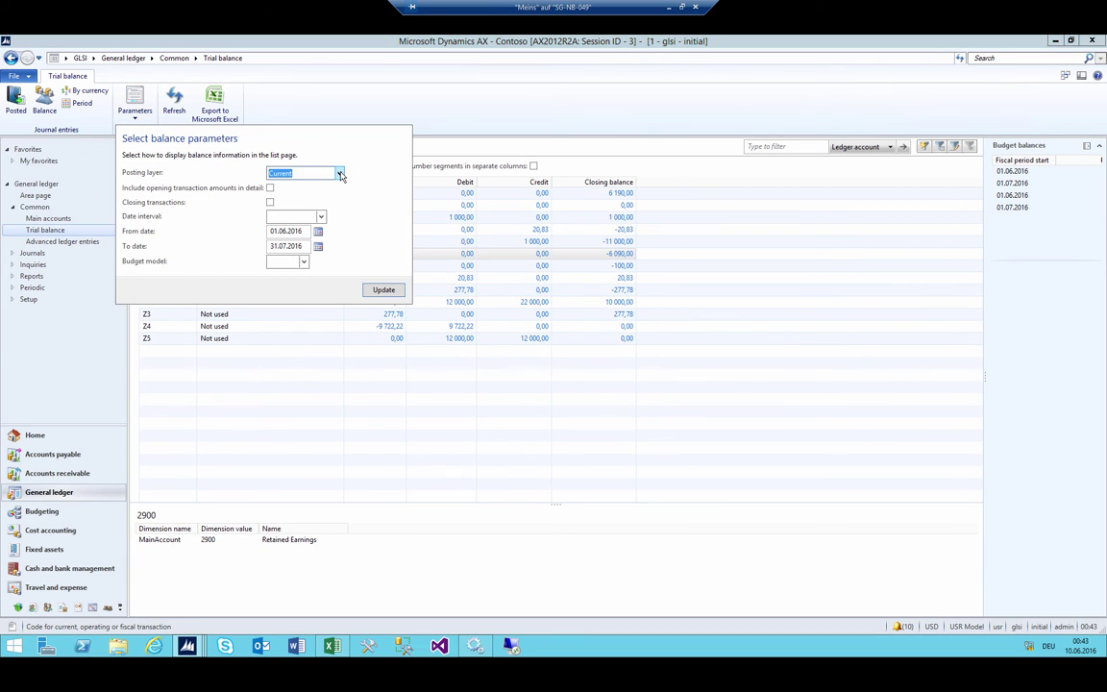
pyautogui.click(341, 173)
pyautogui.click(289, 193)
pyautogui.click(383, 291)
# Step: Highlight accounts 1500, 1509 and 6900 to examine their balances in the Operations view of the trial balance
pyautogui.click(218, 219)
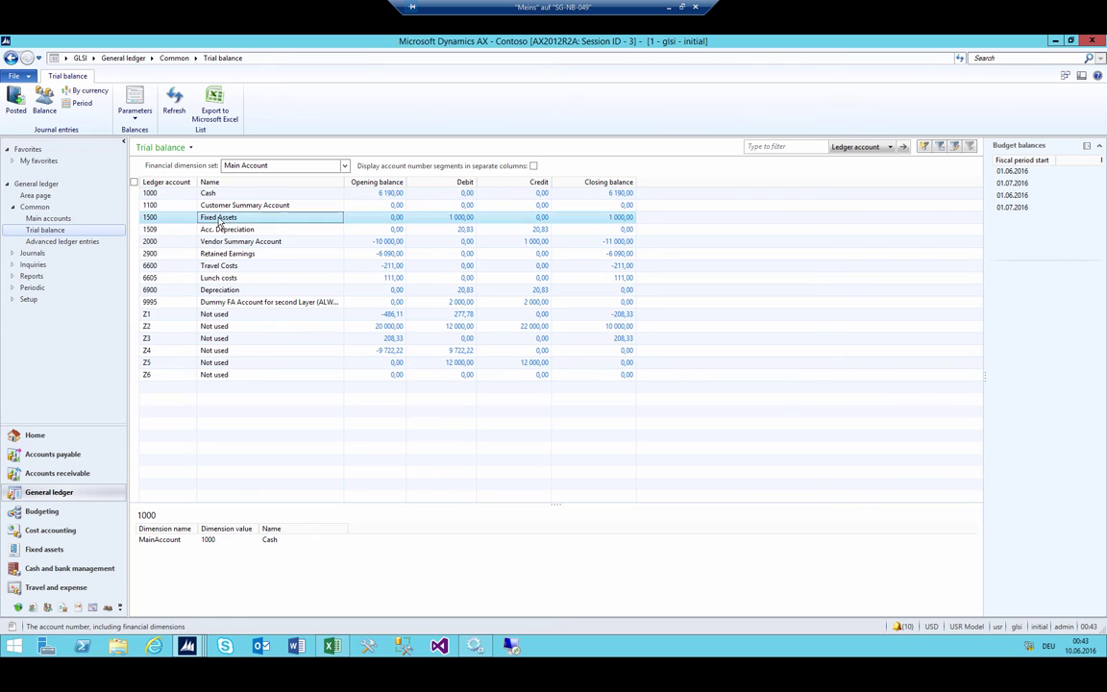
pyautogui.keyDown('shift'); pyautogui.click(218, 228); pyautogui.keyUp('shift')
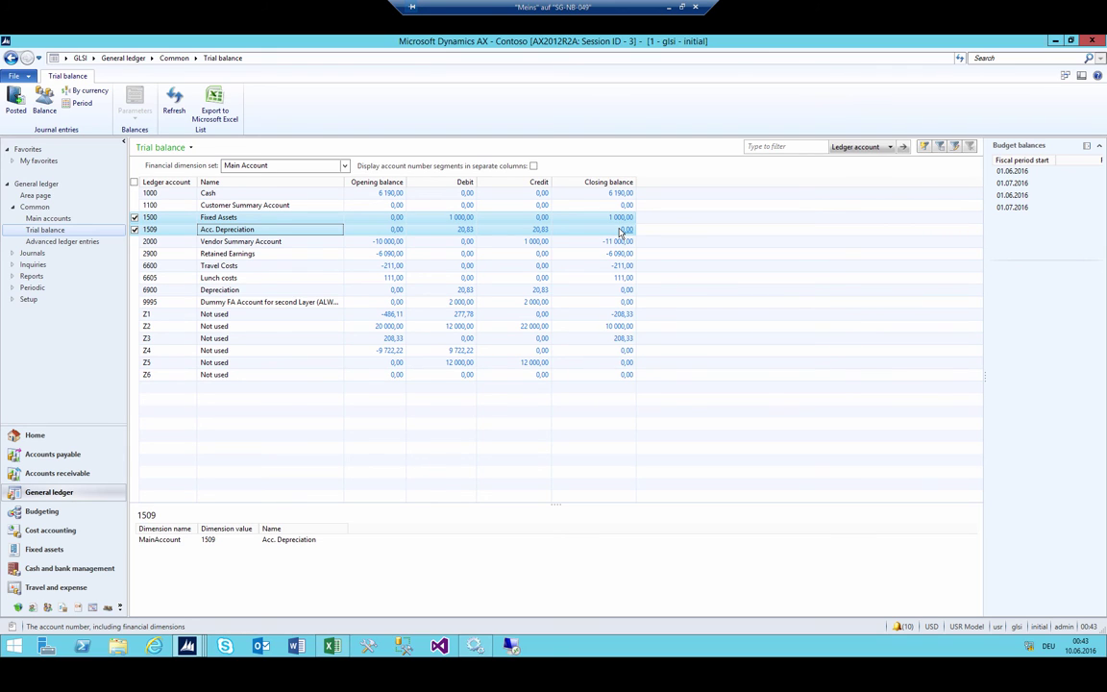
pyautogui.keyDown('ctrl'); pyautogui.click(252, 290); pyautogui.keyUp('ctrl')
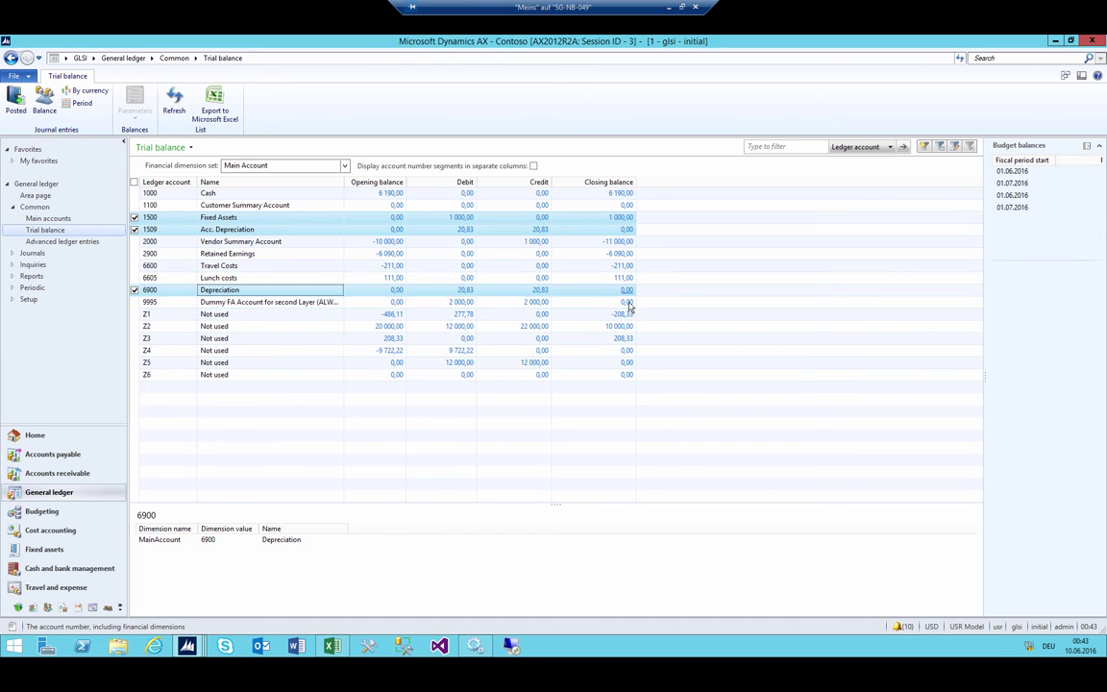
pyautogui.click(223, 278)
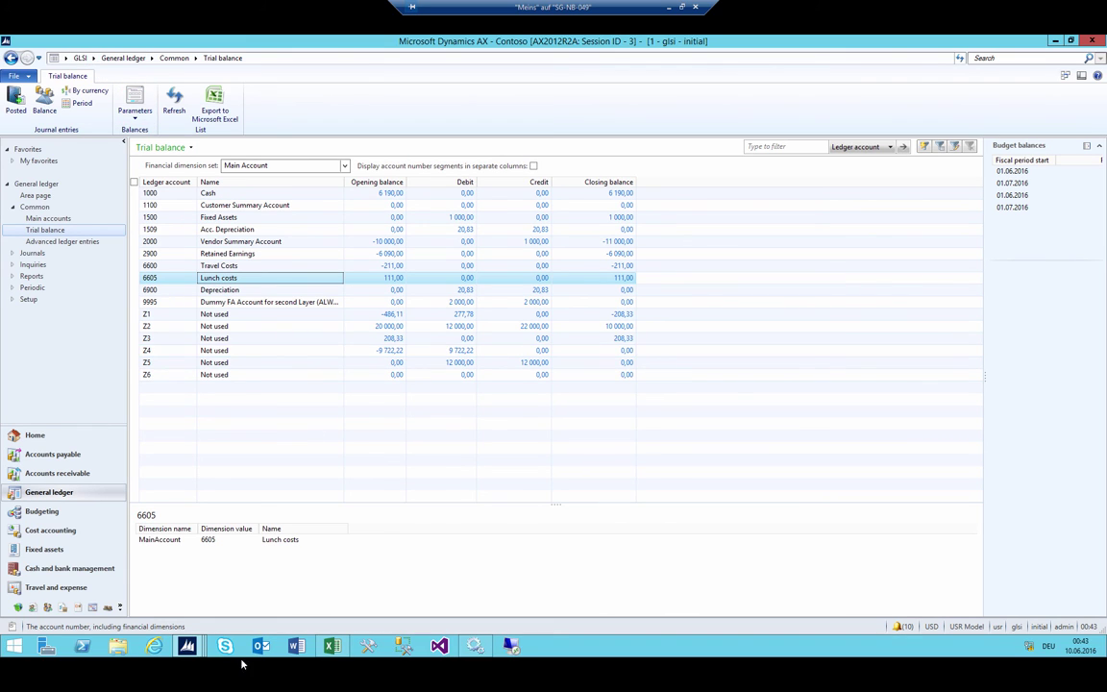
pyautogui.click(135, 101)
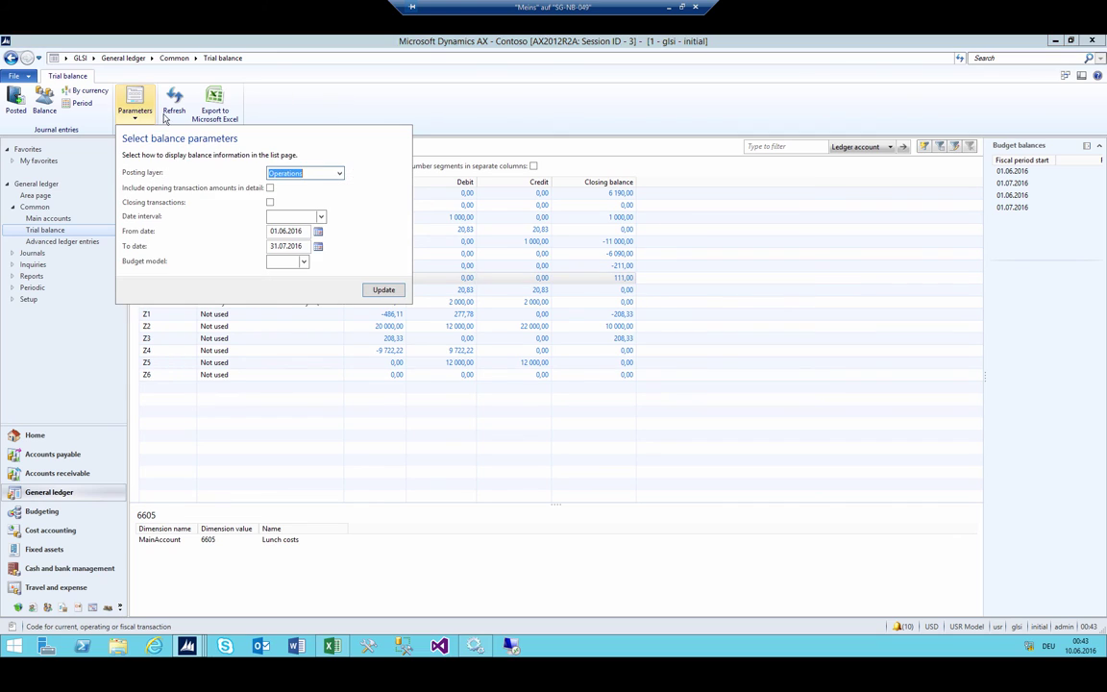
pyautogui.click(338, 174)
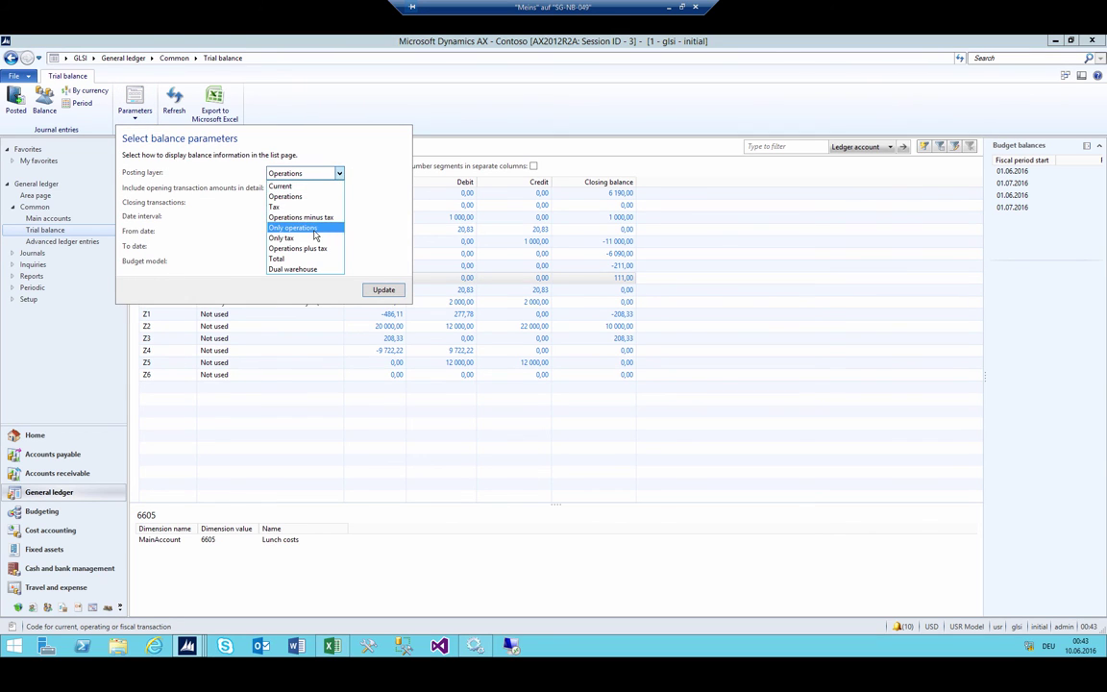
pyautogui.click(289, 215)
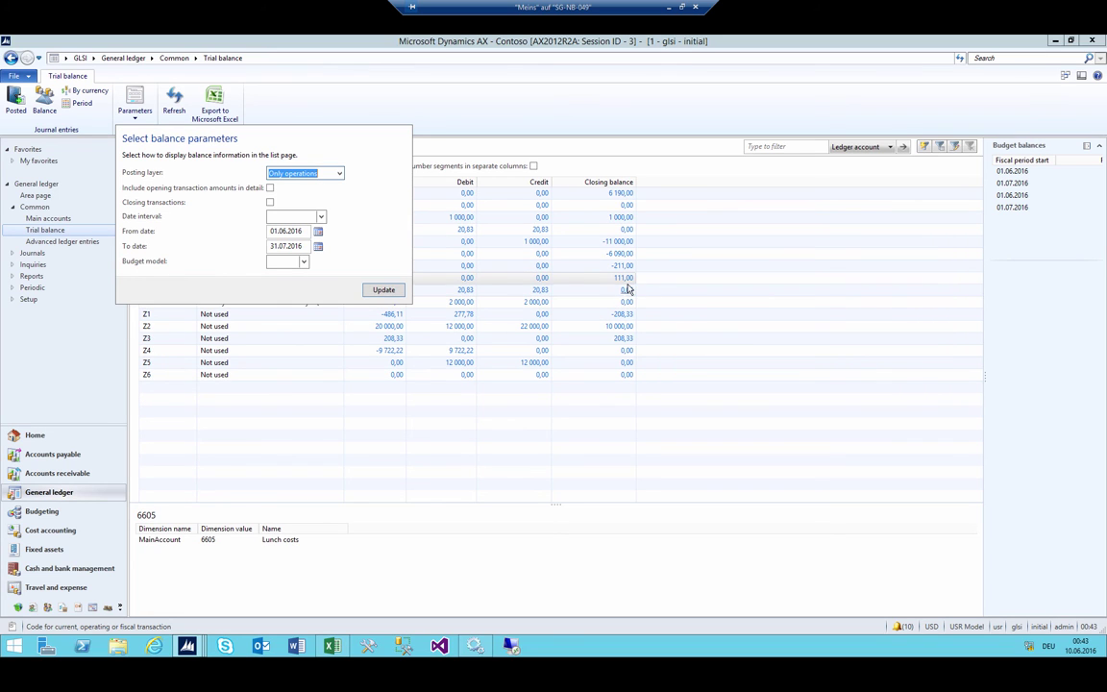
pyautogui.click(694, 327)
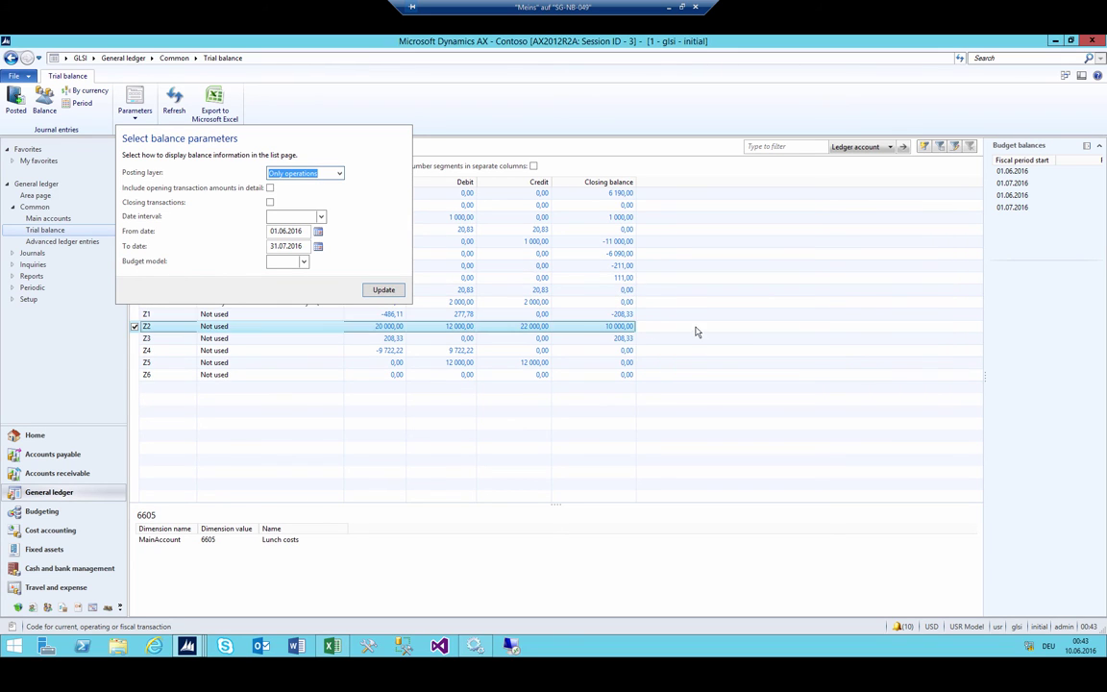
# Step: Examine the Operations-view closing balances of account 6900 and then account 1509
pyautogui.click(313, 288)
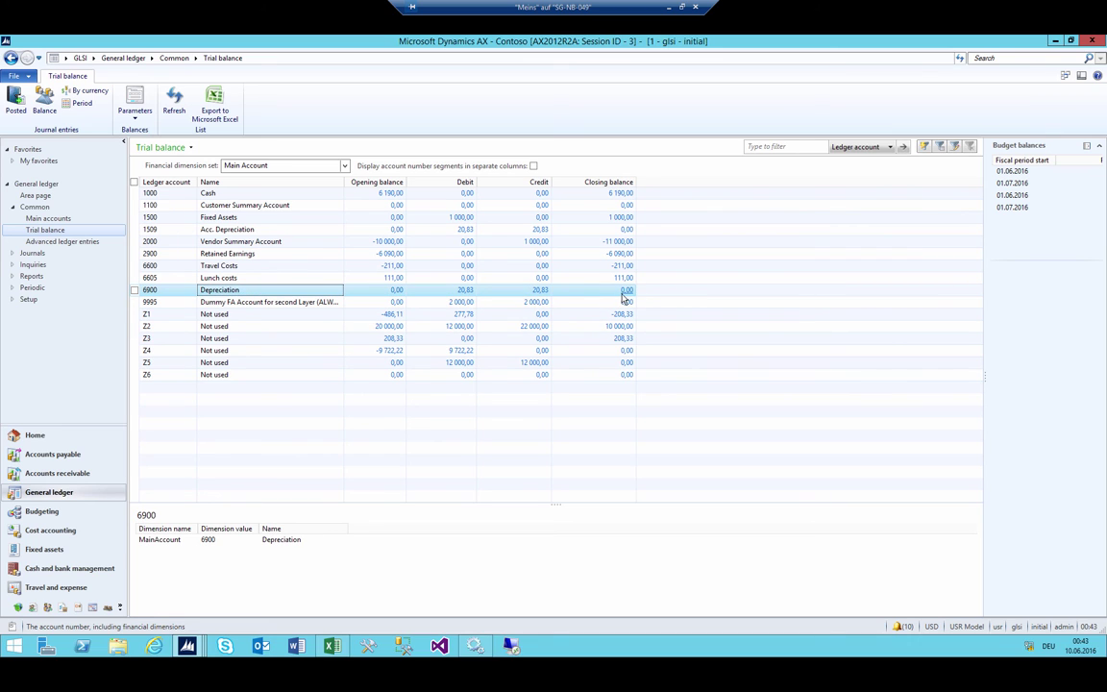
pyautogui.click(216, 229)
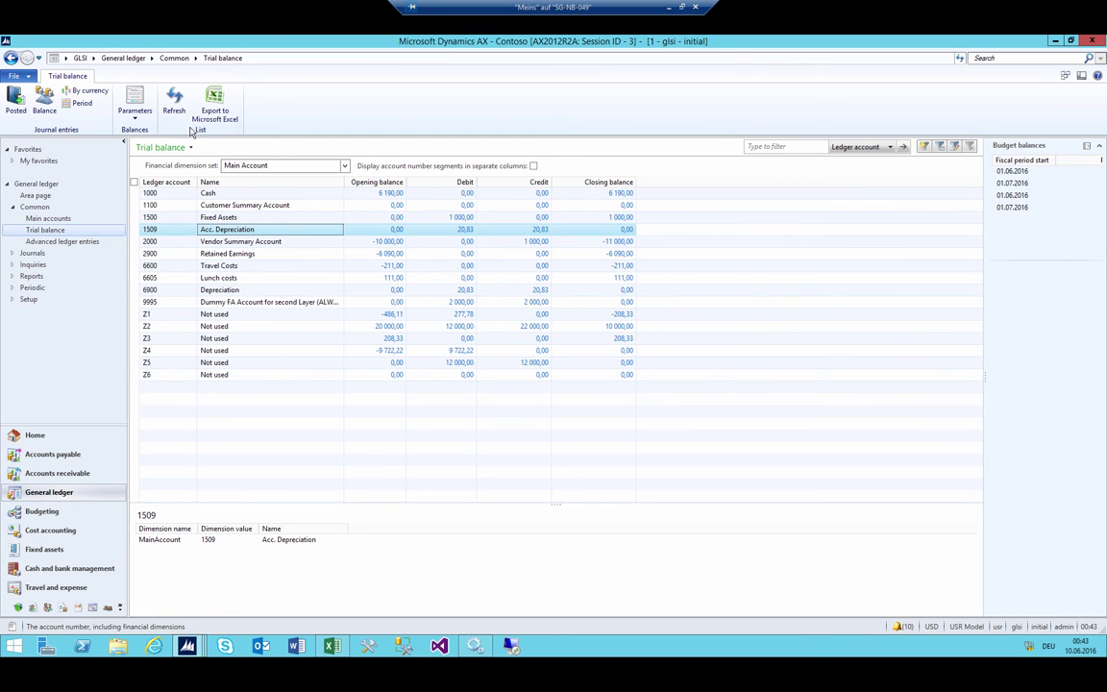
# Step: Set the trial balance's posting layer to Only operations and update the list
pyautogui.click(134, 101)
pyautogui.click(303, 173)
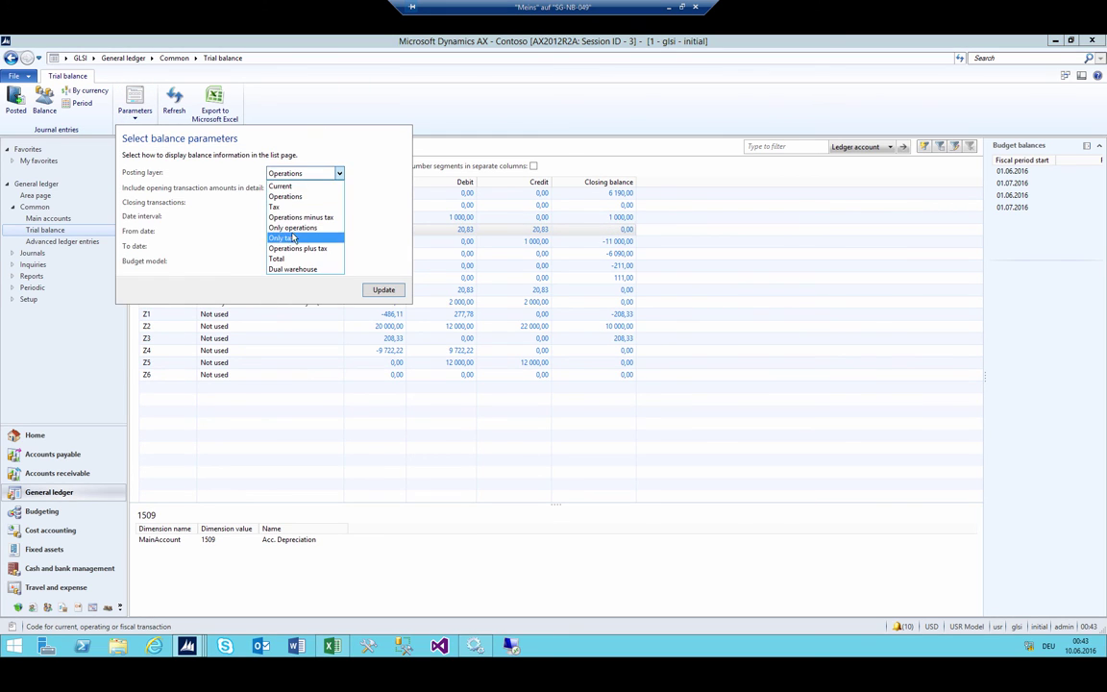
pyautogui.click(293, 228)
pyautogui.click(382, 289)
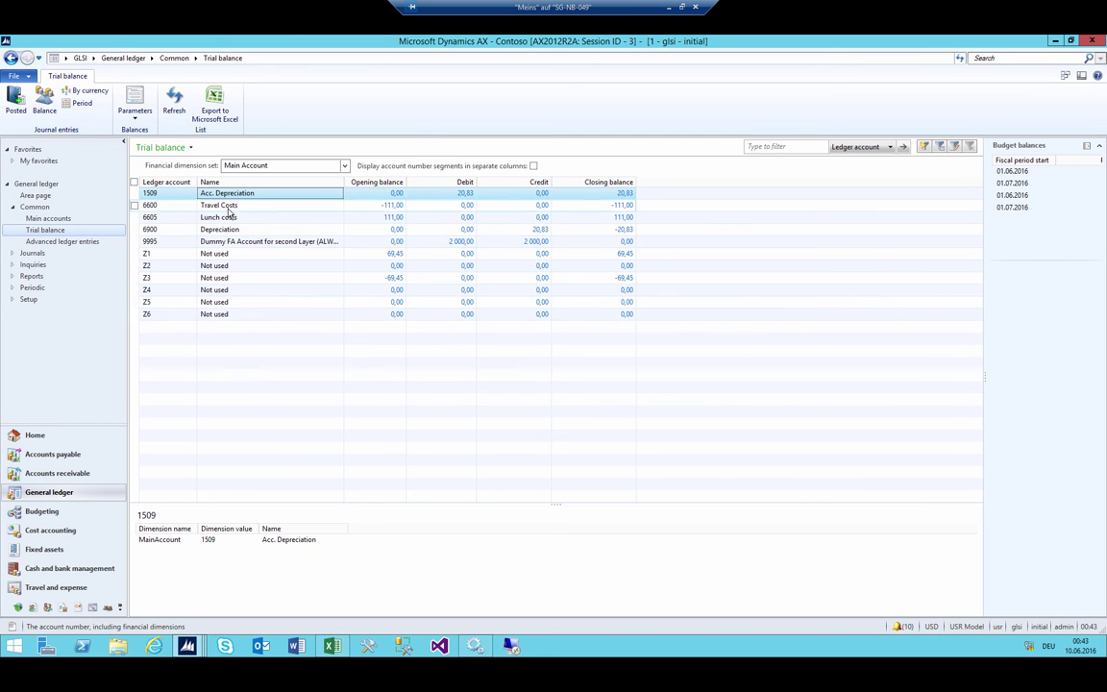
# Step: Highlight accounts 1509 and 6900, compare them with the Operations-layer T-accounts in Excel, and return to the trial balance
pyautogui.keyDown('ctrl'); pyautogui.click(230, 229); pyautogui.keyUp('ctrl')
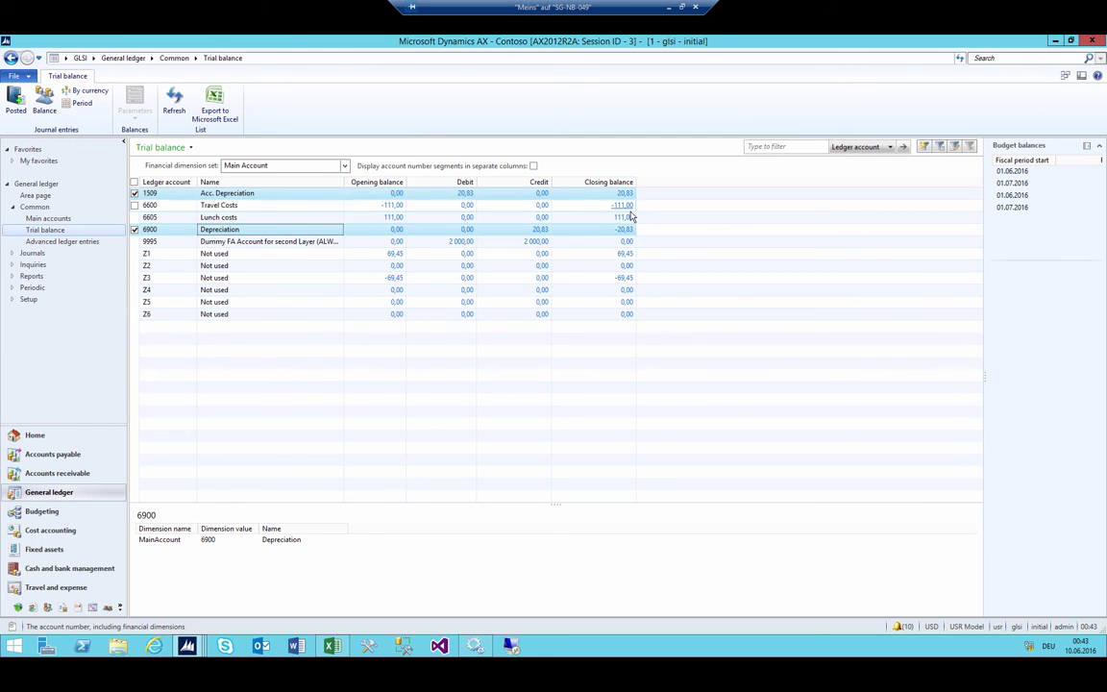
pyautogui.click(331, 651)
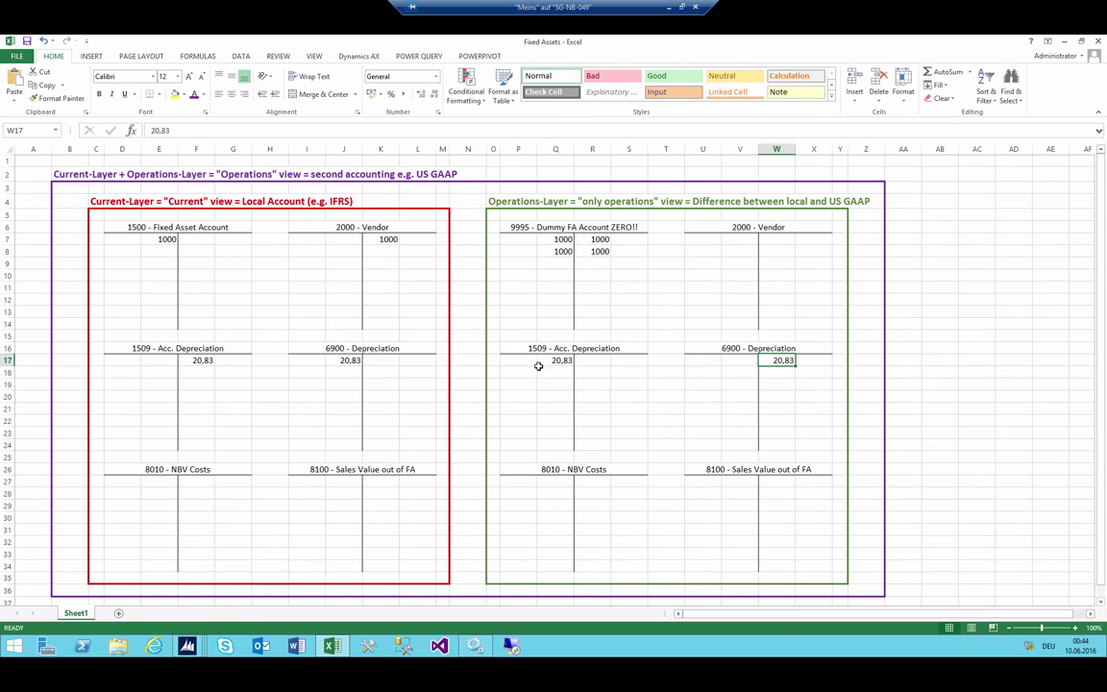
pyautogui.click(555, 360)
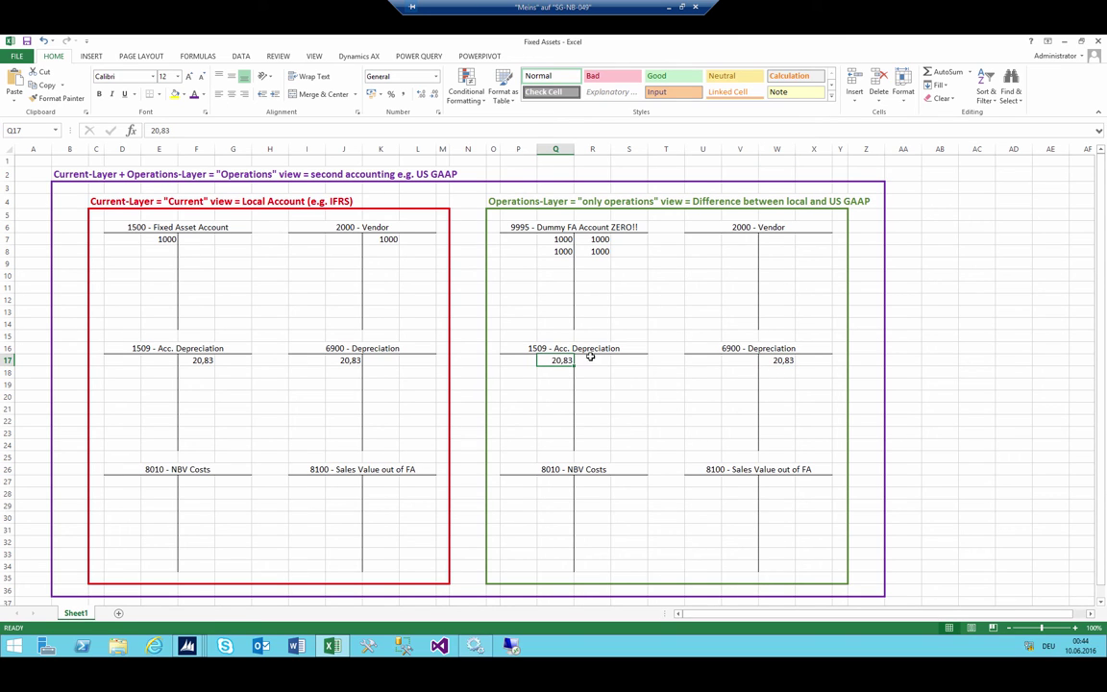
pyautogui.click(1063, 40)
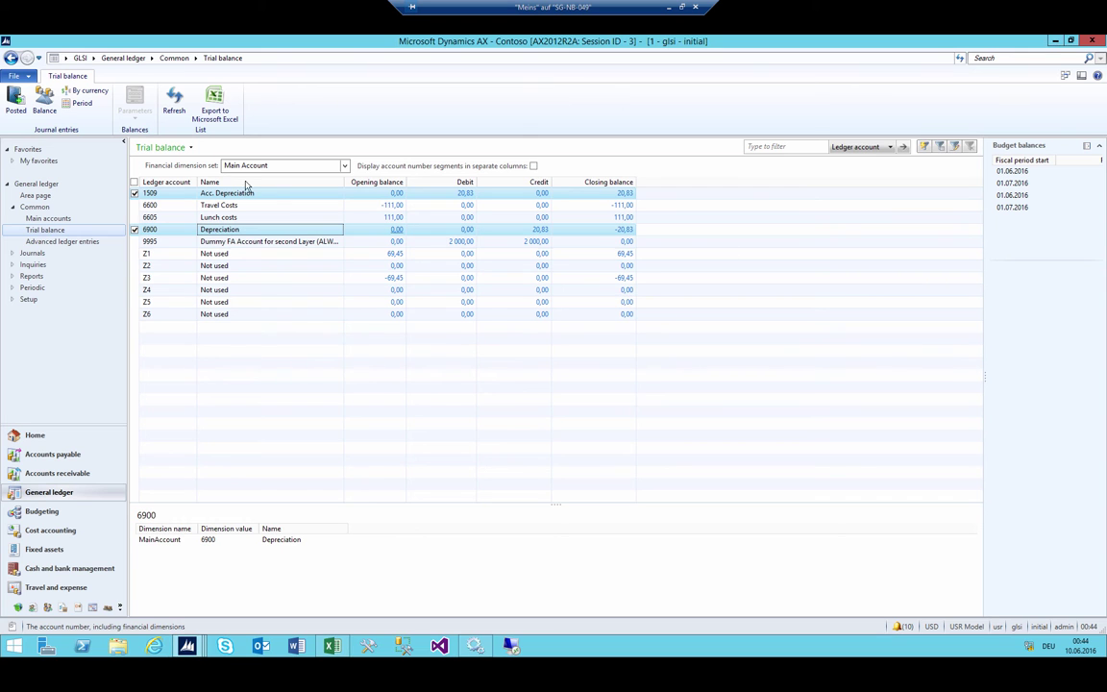
# Step: Set the trial balance's posting layer to Current and update the list
pyautogui.click(135, 101)
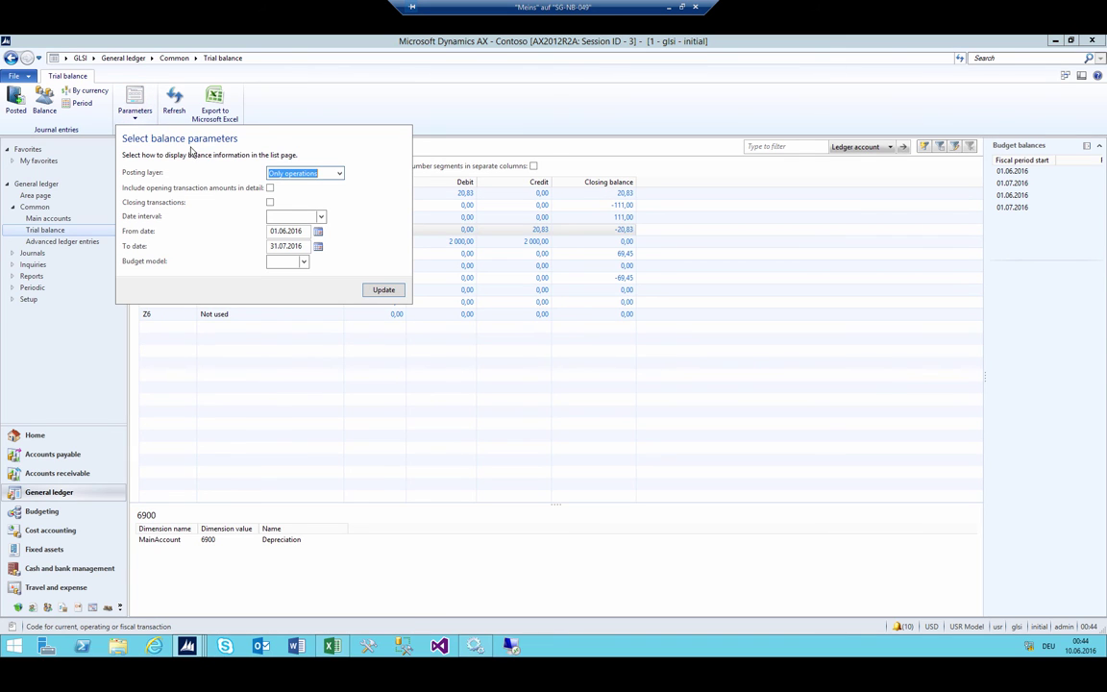
pyautogui.click(327, 173)
pyautogui.click(308, 189)
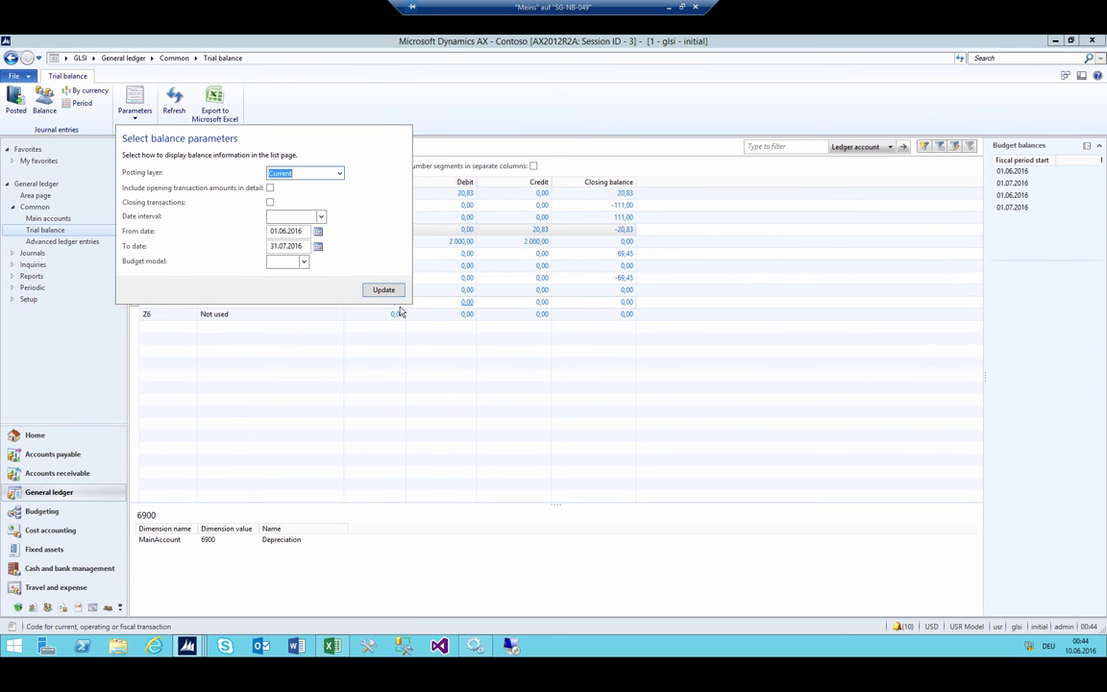
pyautogui.press('Return')
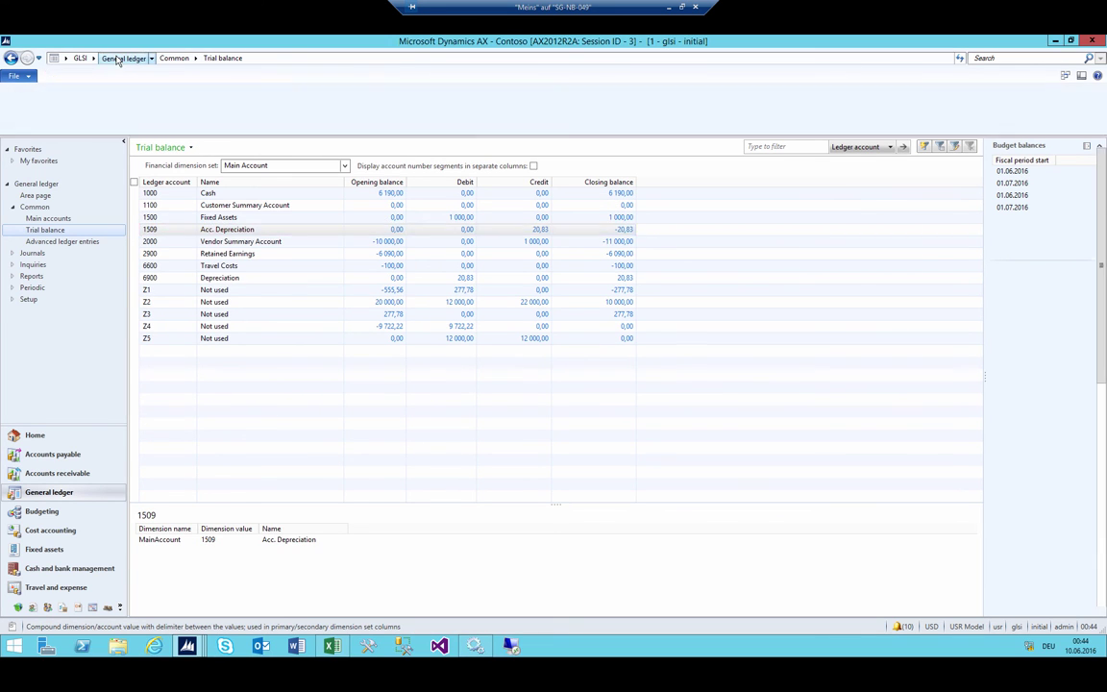
# Step: Create a new FAO journal among the Fixed assets journals and open its lines
pyautogui.click(122, 58)
pyautogui.click(93, 59)
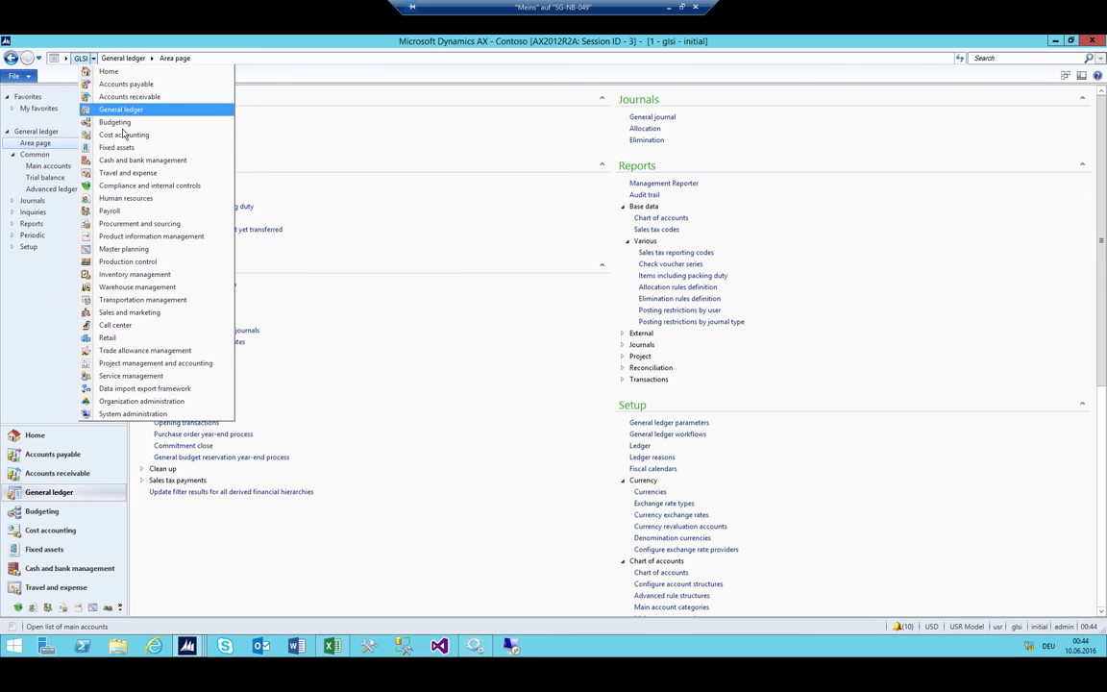
pyautogui.click(118, 147)
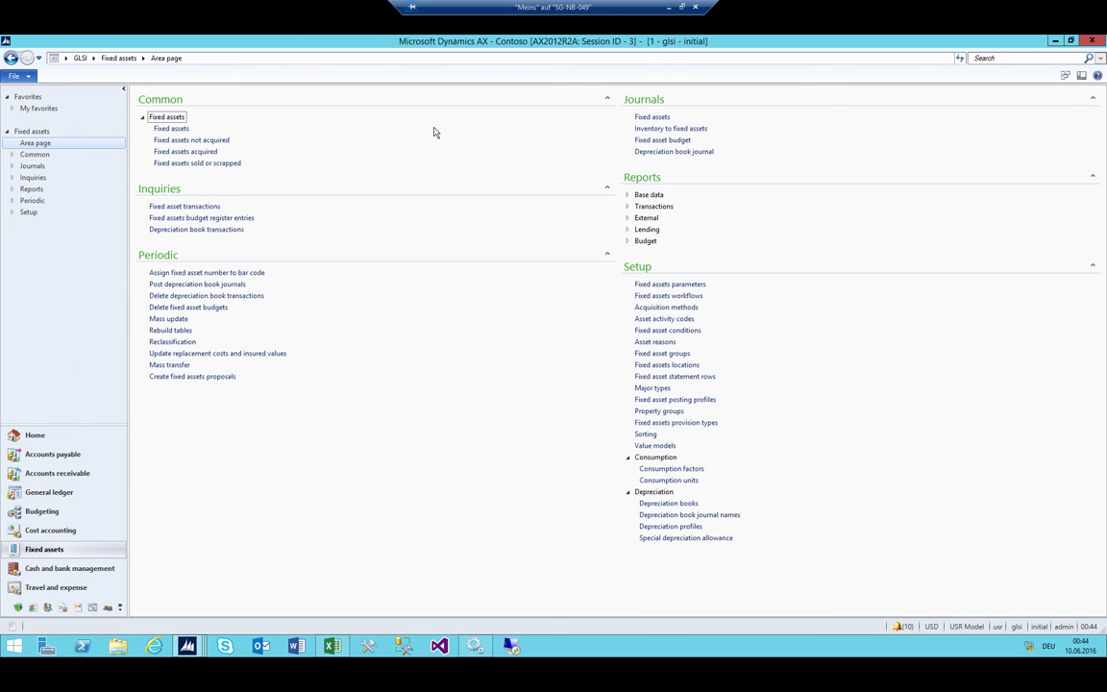
pyautogui.click(651, 117)
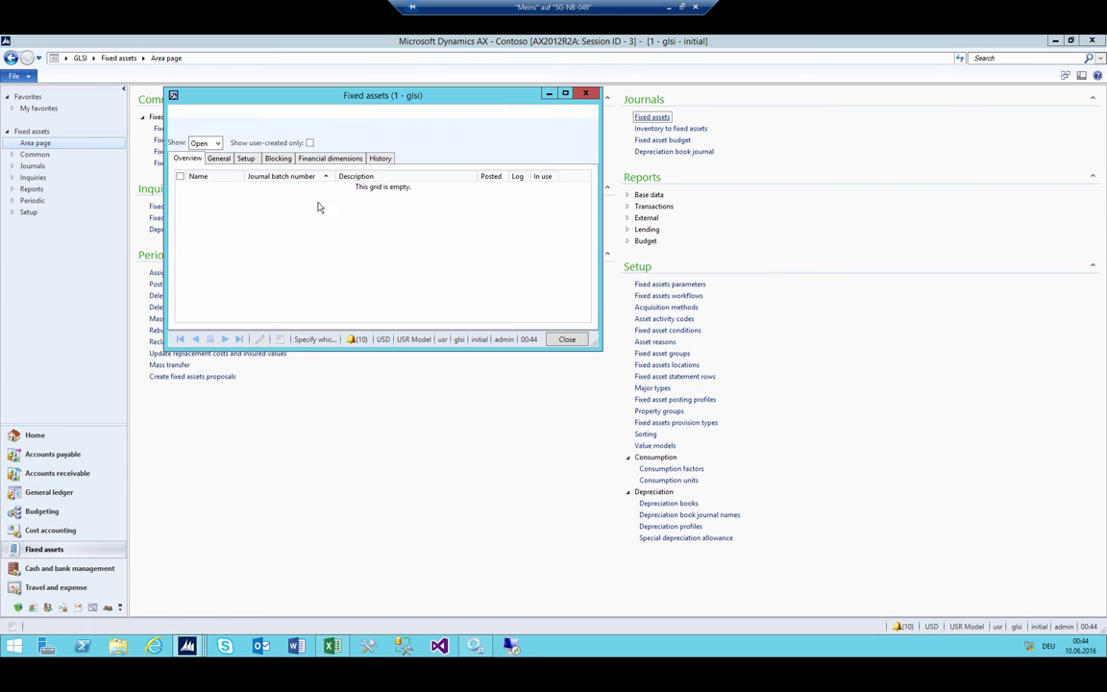
pyautogui.click(227, 111)
pyautogui.click(238, 187)
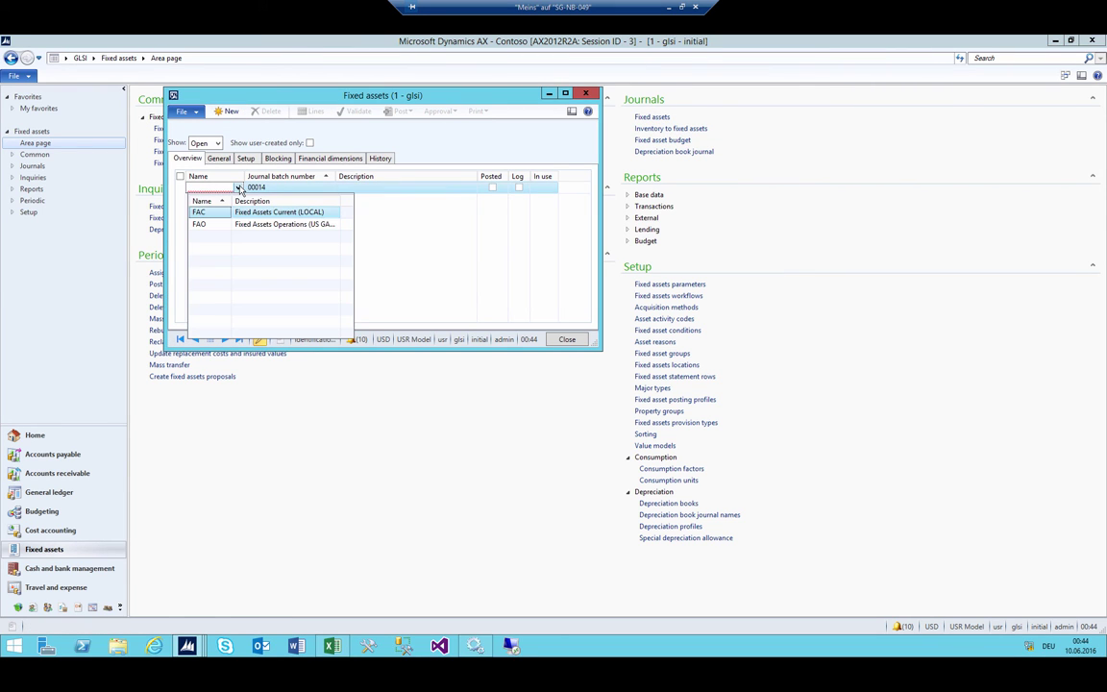
pyautogui.click(218, 227)
pyautogui.press('Tab')
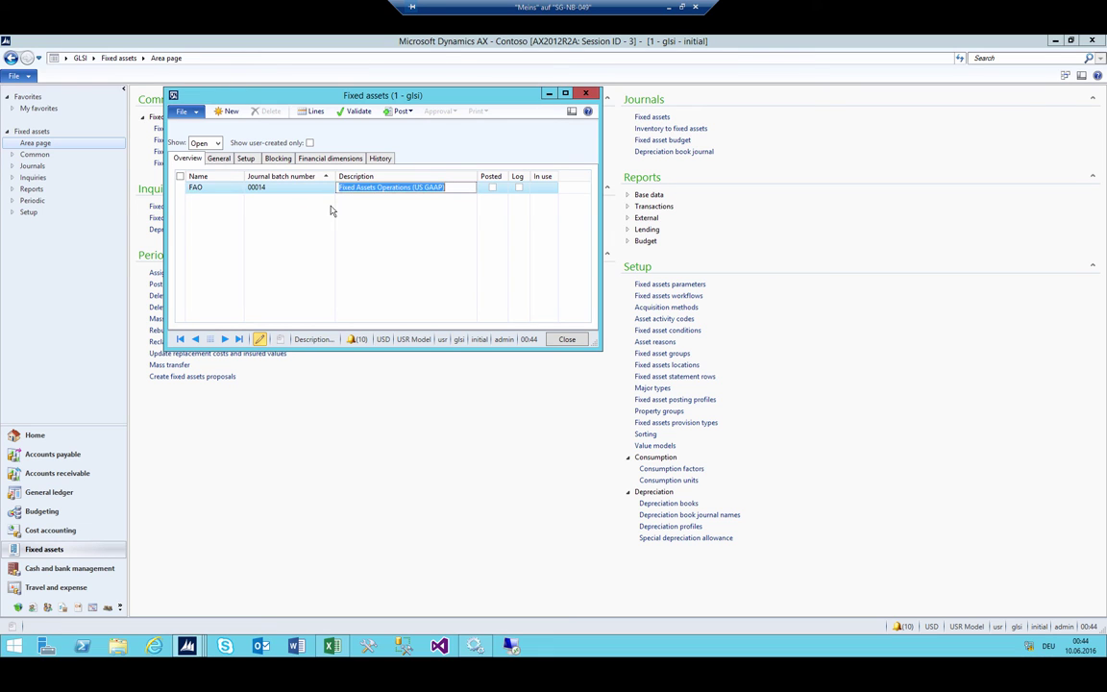
pyautogui.click(316, 112)
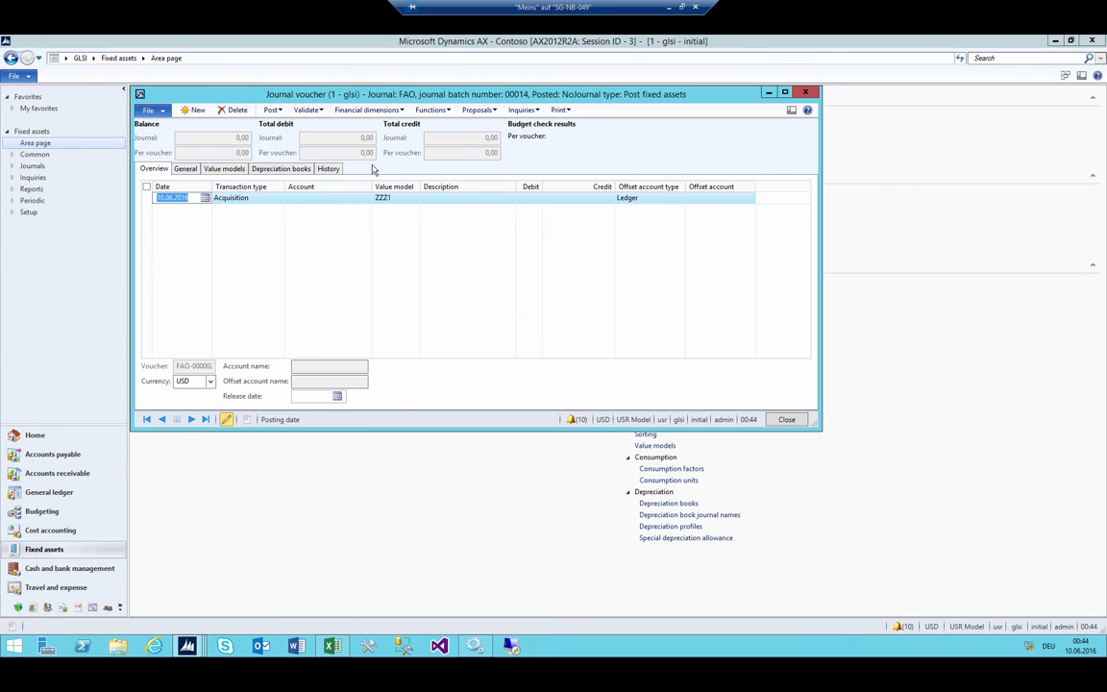
# Step: Start a depreciation proposal for the FAO journal and open its selection query
pyautogui.click(478, 110)
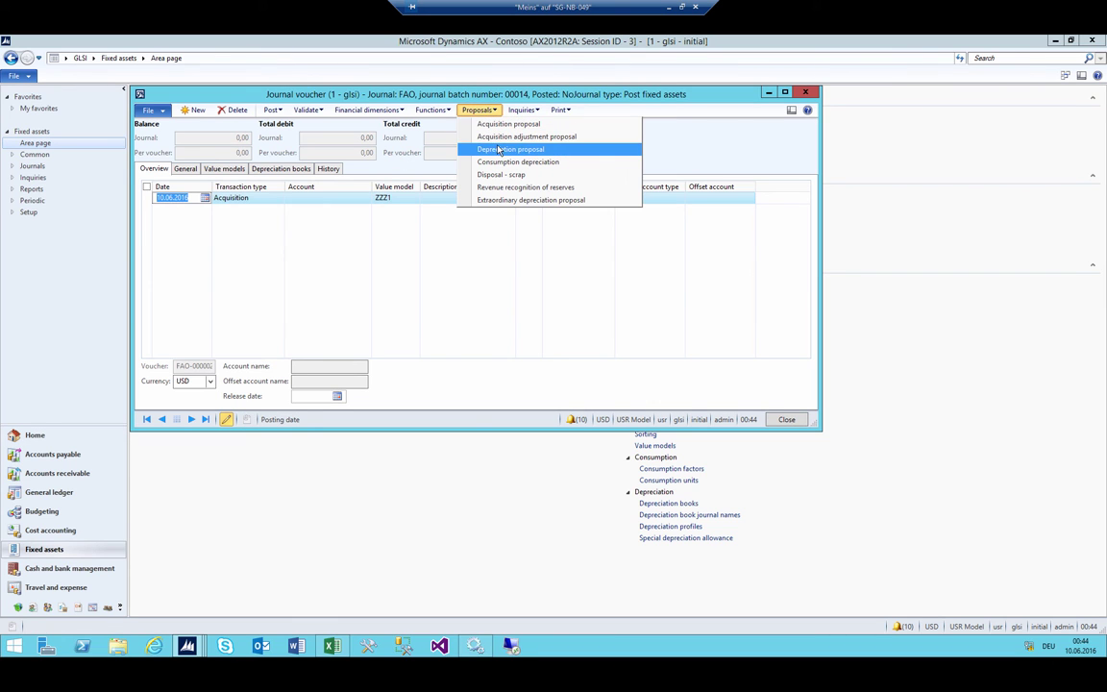
pyautogui.click(499, 149)
pyautogui.moveTo(259, 108); pyautogui.dragTo(365, 165)
pyautogui.click(575, 197)
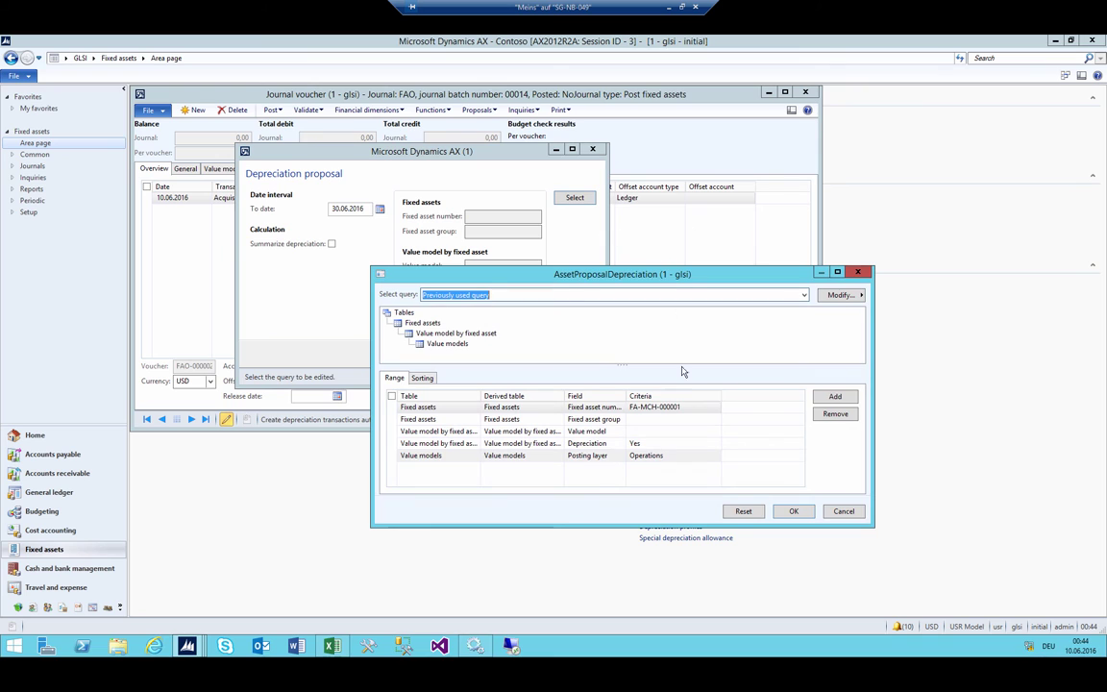
# Step: Exclude the local reversal value model from the proposal by setting the Value model criterion to !Z_RLoc
pyautogui.click(673, 407)
pyautogui.click(674, 432)
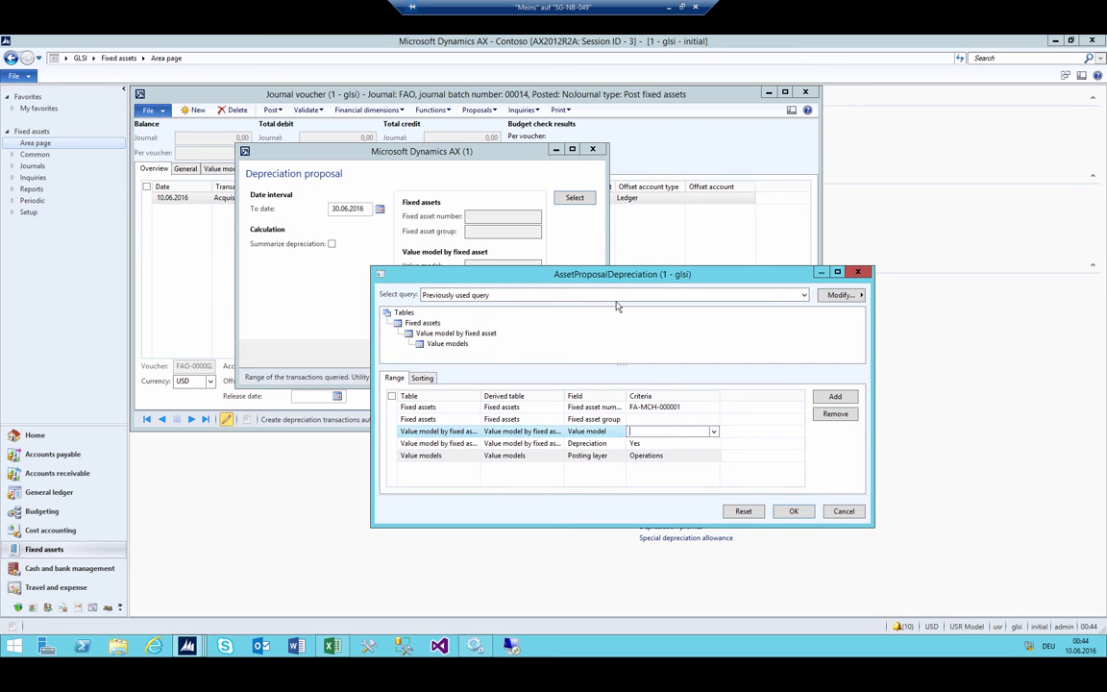
pyautogui.moveTo(603, 276); pyautogui.dragTo(769, 287)
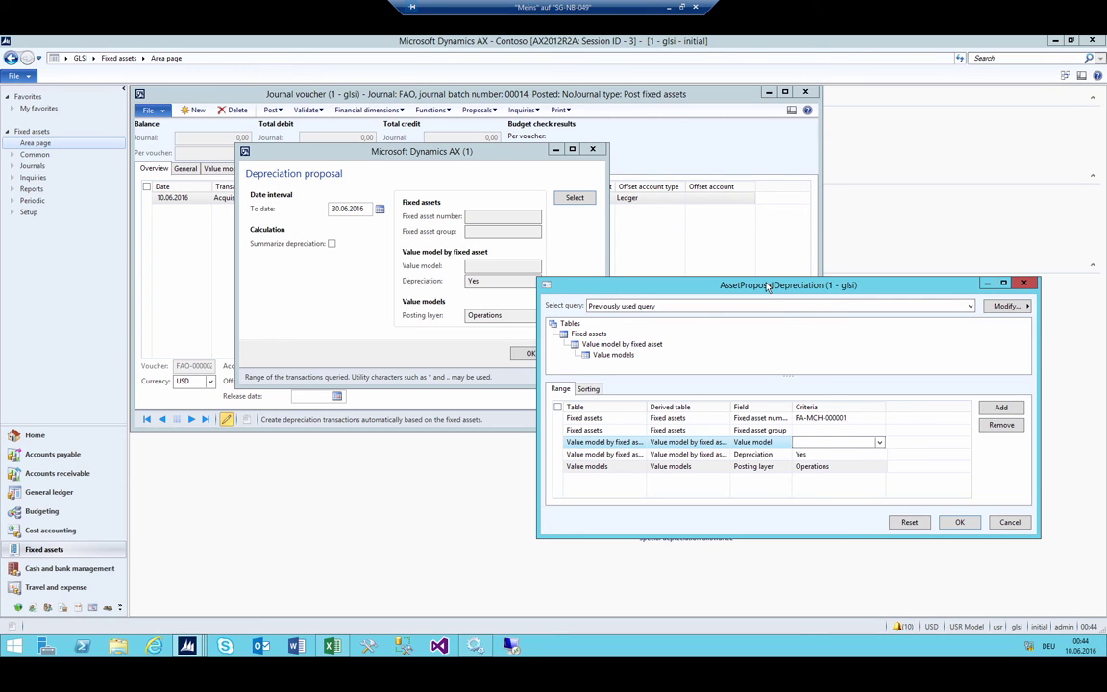
pyautogui.click(880, 443)
pyautogui.press('Down')
pyautogui.press('Return')
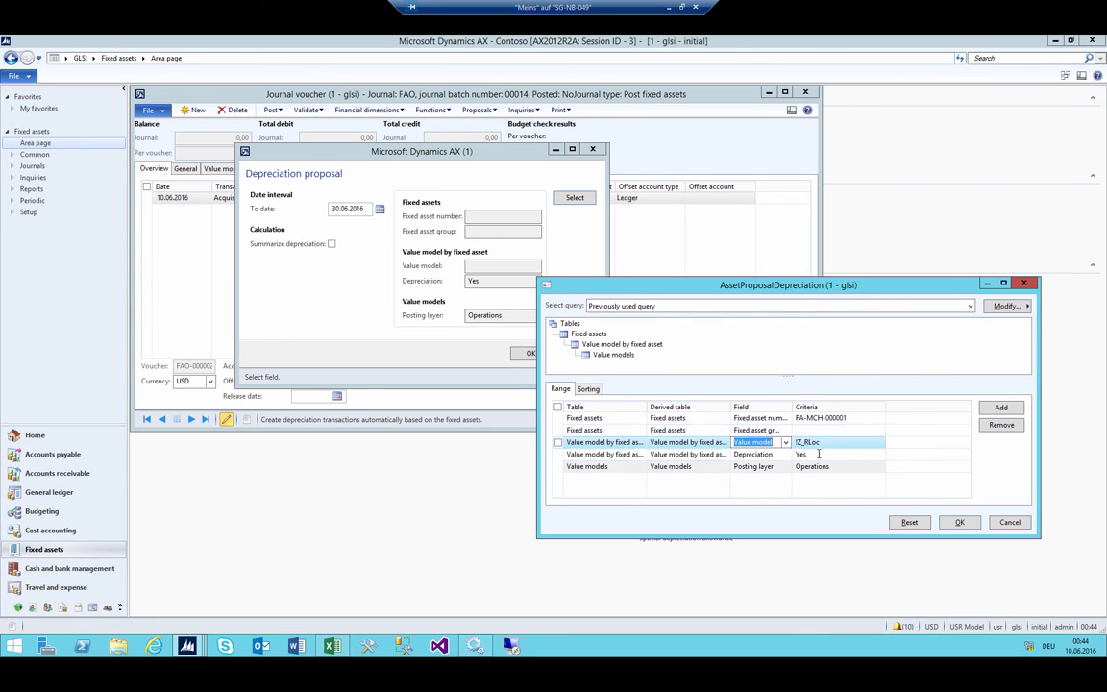
pyautogui.click(826, 442)
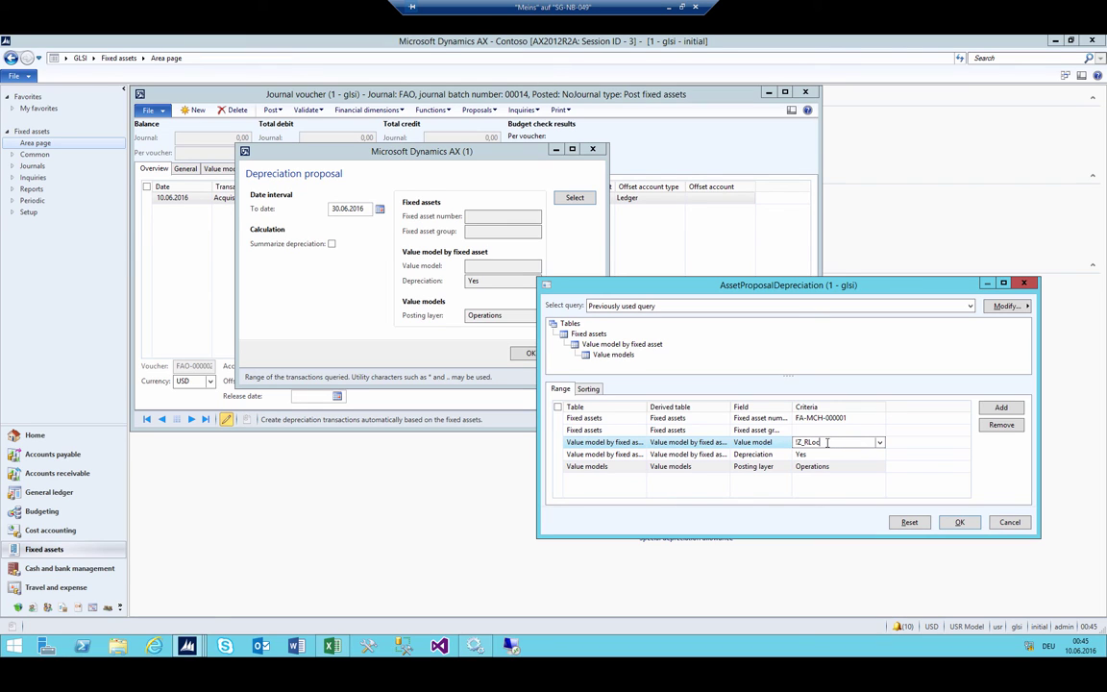
pyautogui.doubleClick(810, 441)
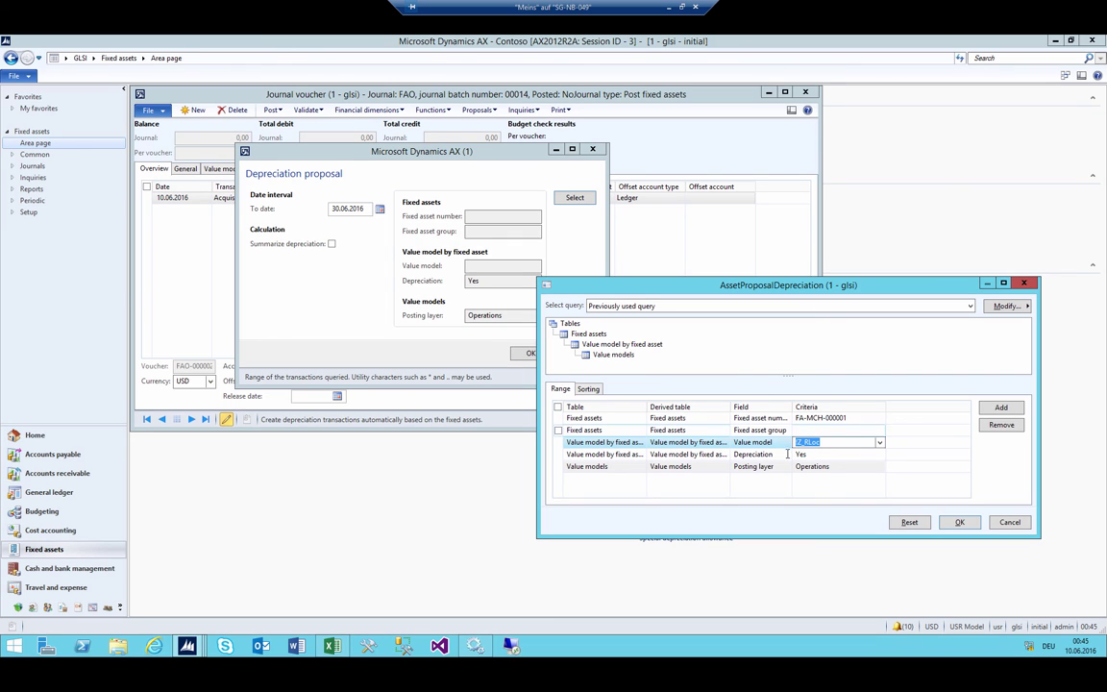
pyautogui.press('Home')
pyautogui.write('!')
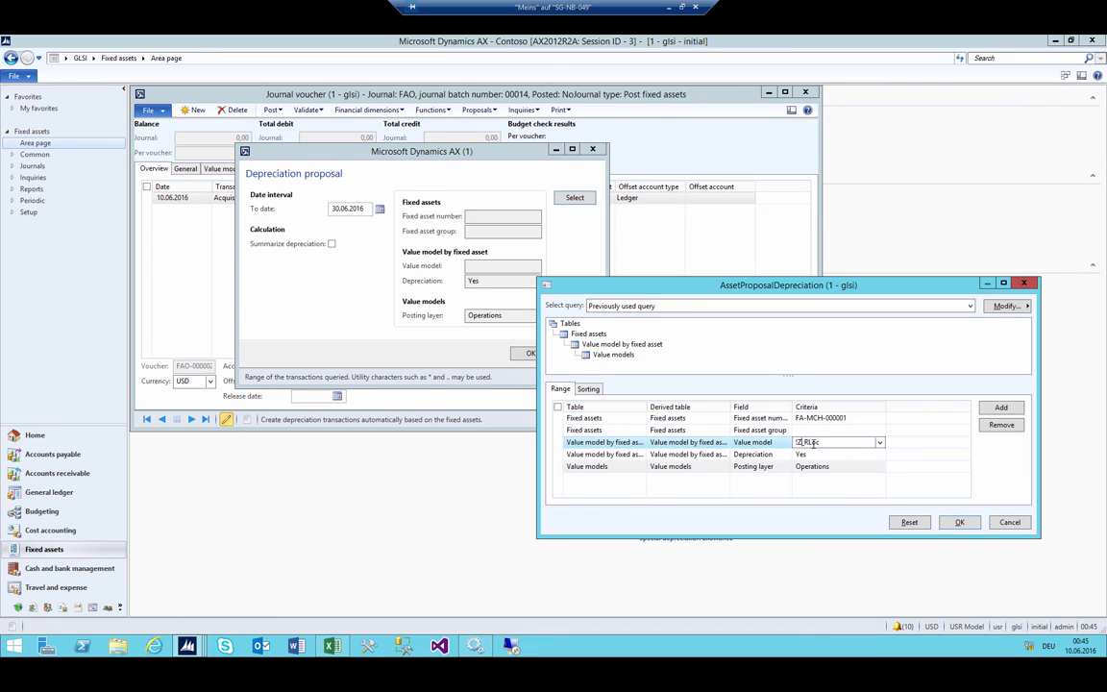
pyautogui.press('Tab')
pyautogui.click(801, 443)
pyautogui.moveTo(819, 442); pyautogui.dragTo(797, 440)
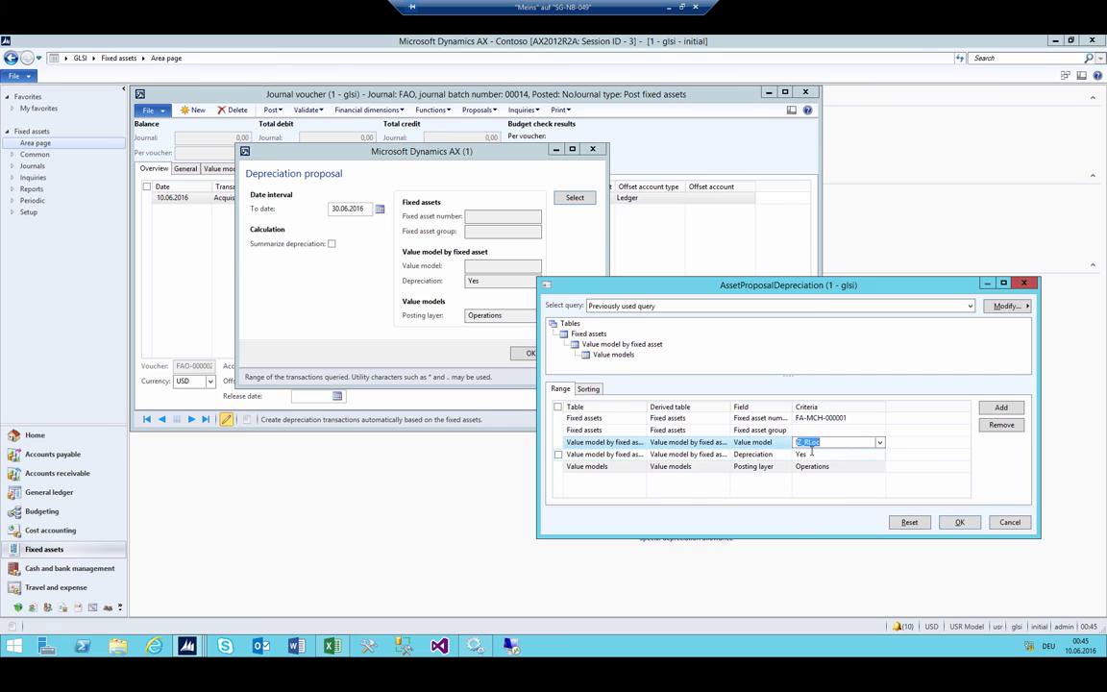
pyautogui.press('End')
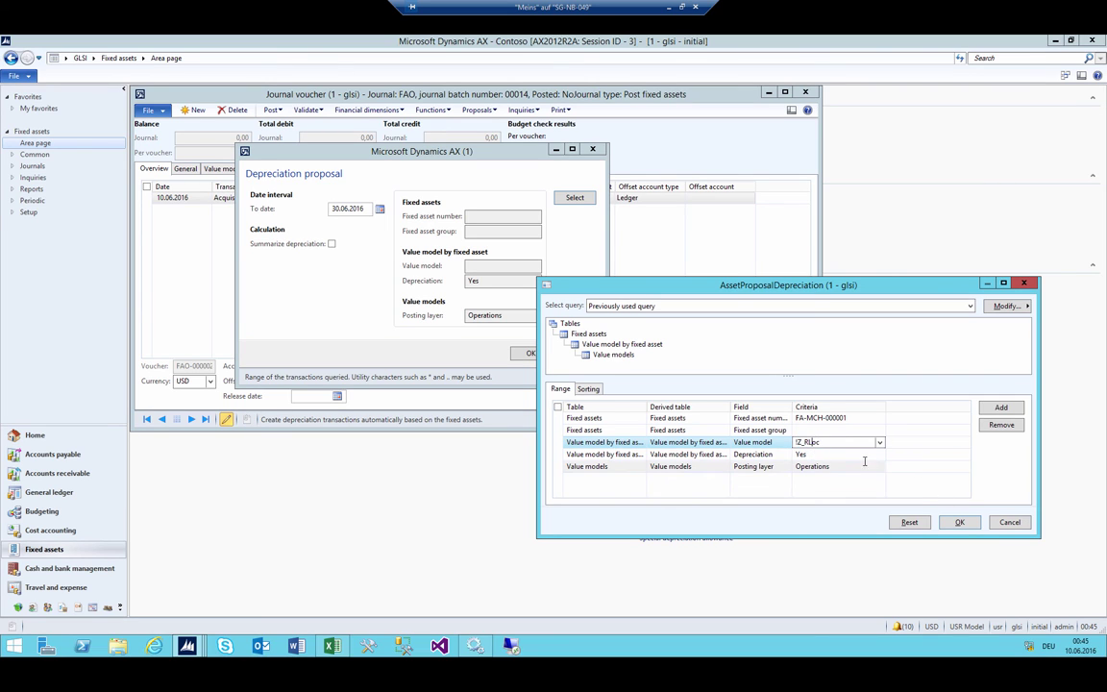
# Step: Accept the selection, generate the depreciation proposal and post the FAO journal
pyautogui.click(958, 520)
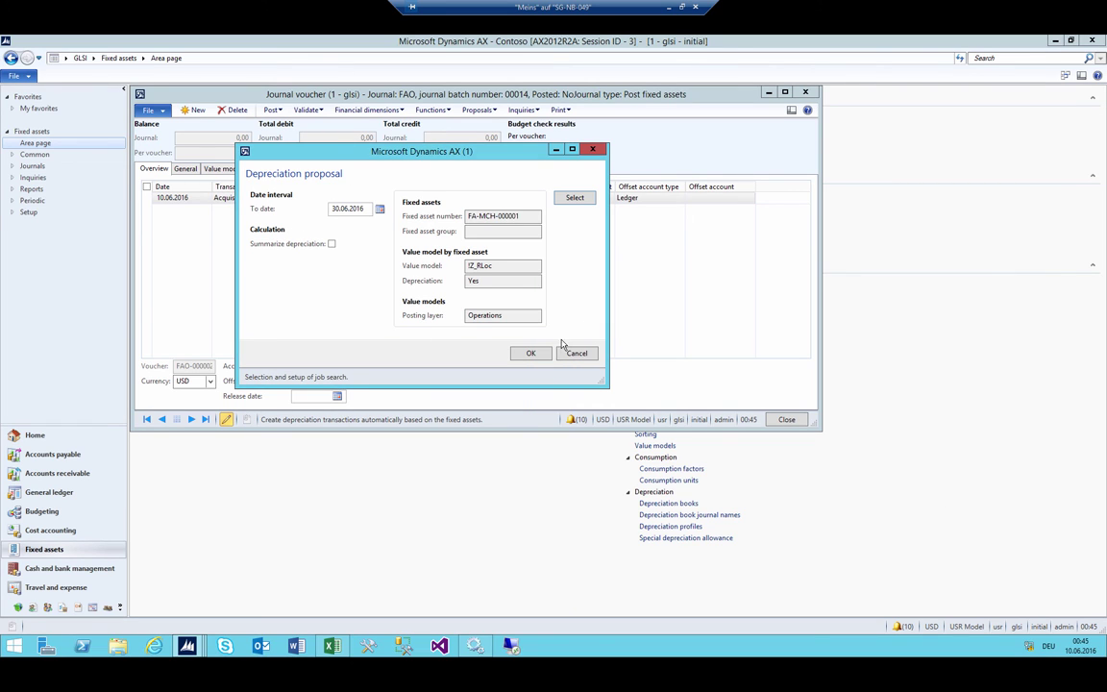
pyautogui.click(530, 354)
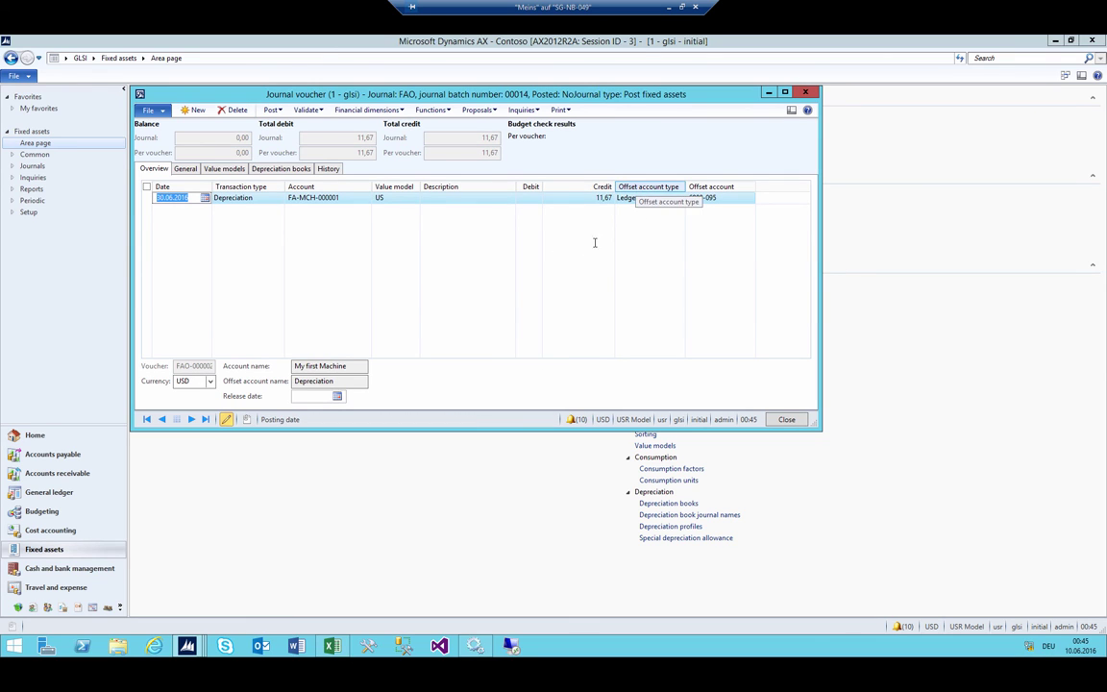
pyautogui.click(272, 110)
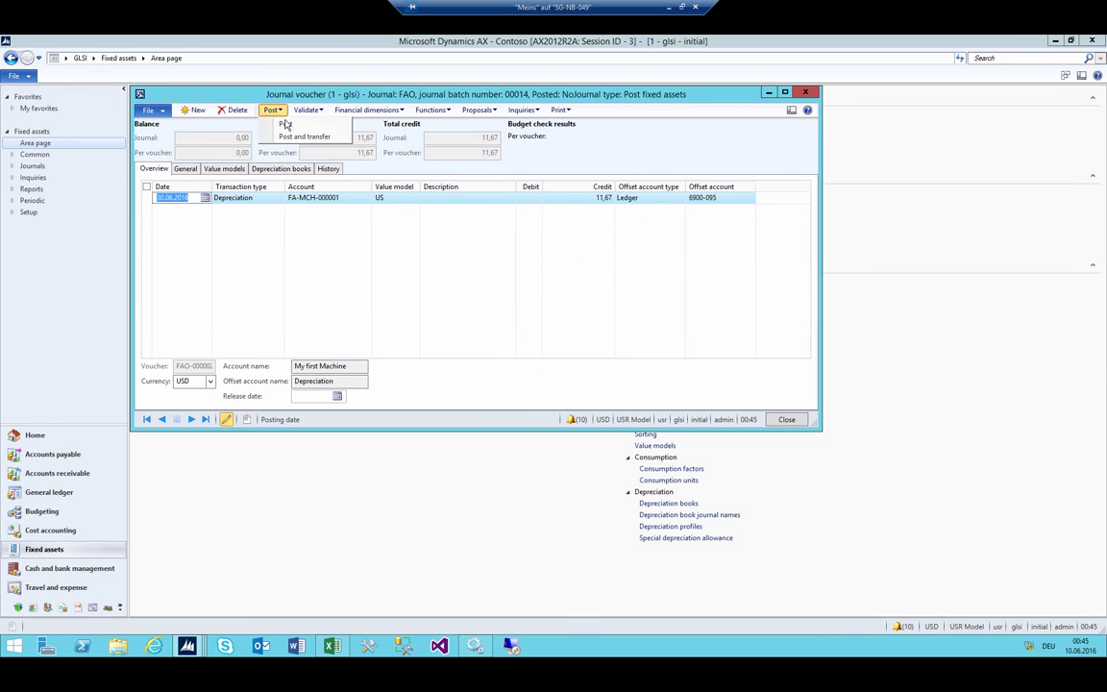
pyautogui.click(286, 117)
pyautogui.click(499, 324)
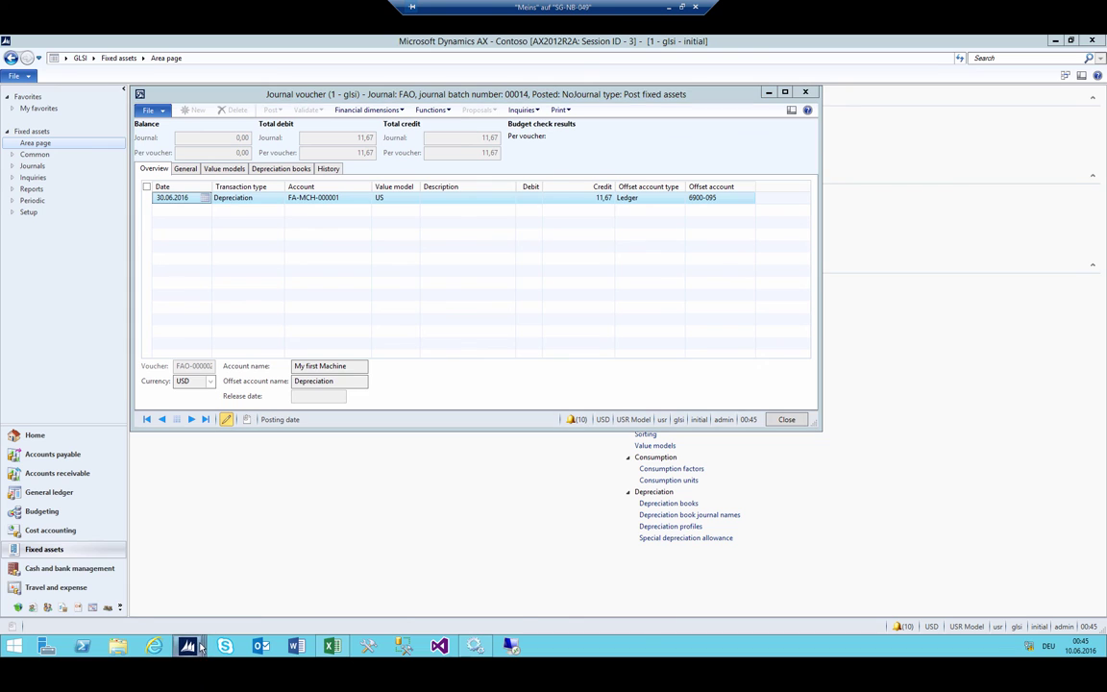
# Step: Switch to Excel and enter 11,67 on the credit side of the Operations-layer account 1509, in the row below the existing entry
pyautogui.click(345, 655)
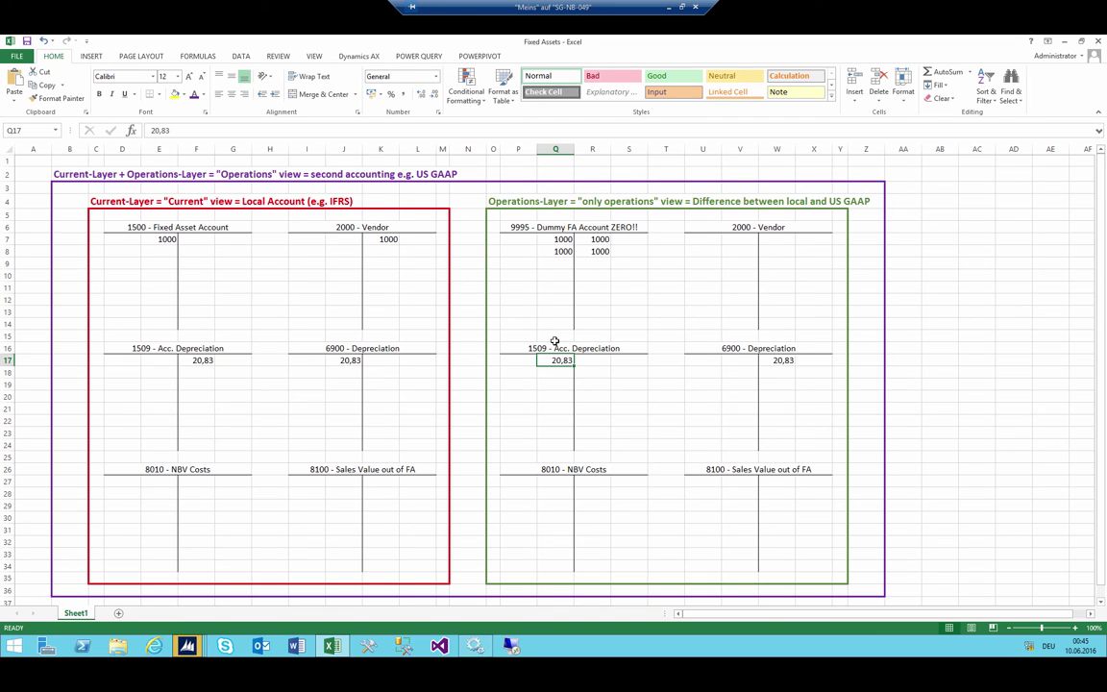
pyautogui.hotkey('alt', 'Tab')
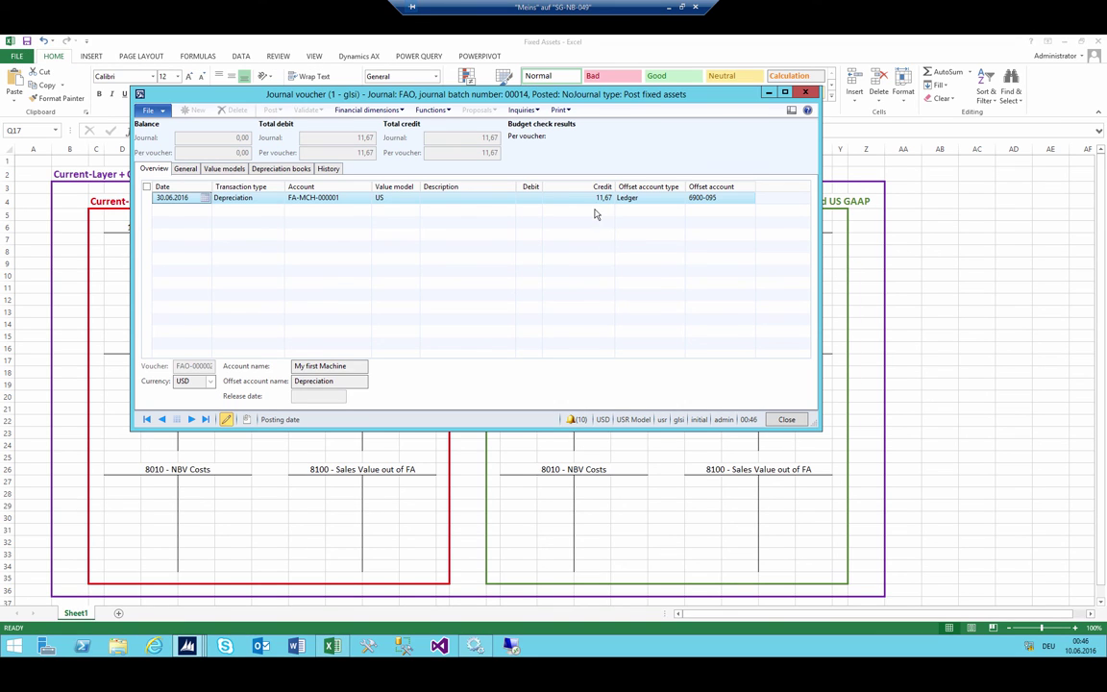
pyautogui.hotkey('alt', 'Tab')
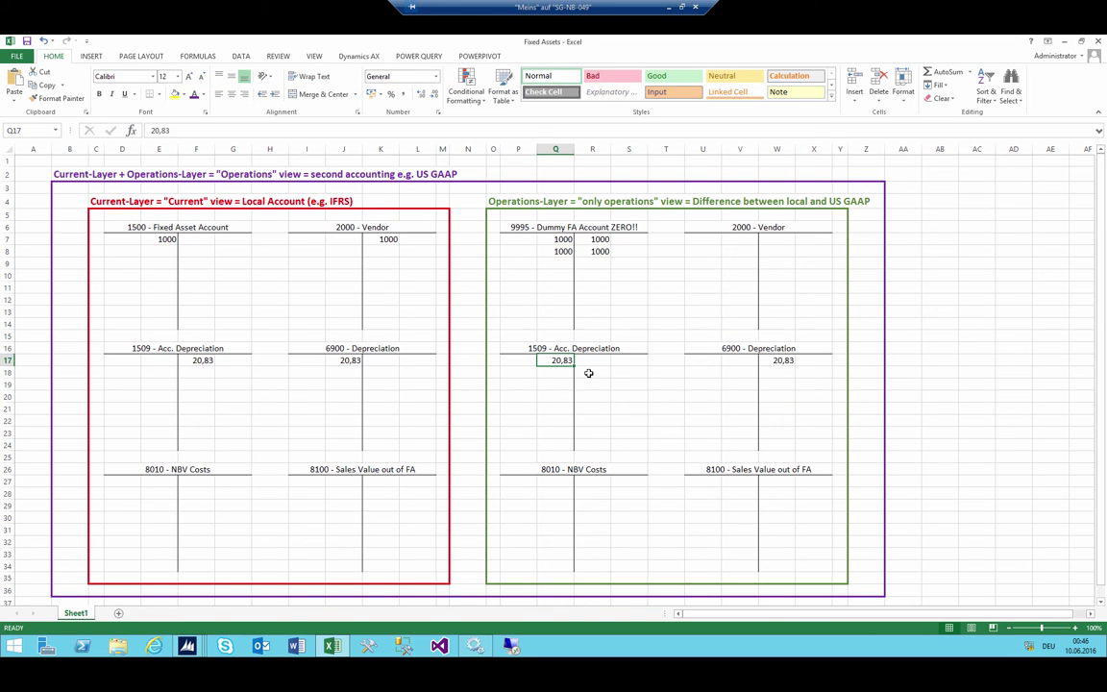
pyautogui.click(588, 372)
pyautogui.write('11,67')
pyautogui.press('Tab')
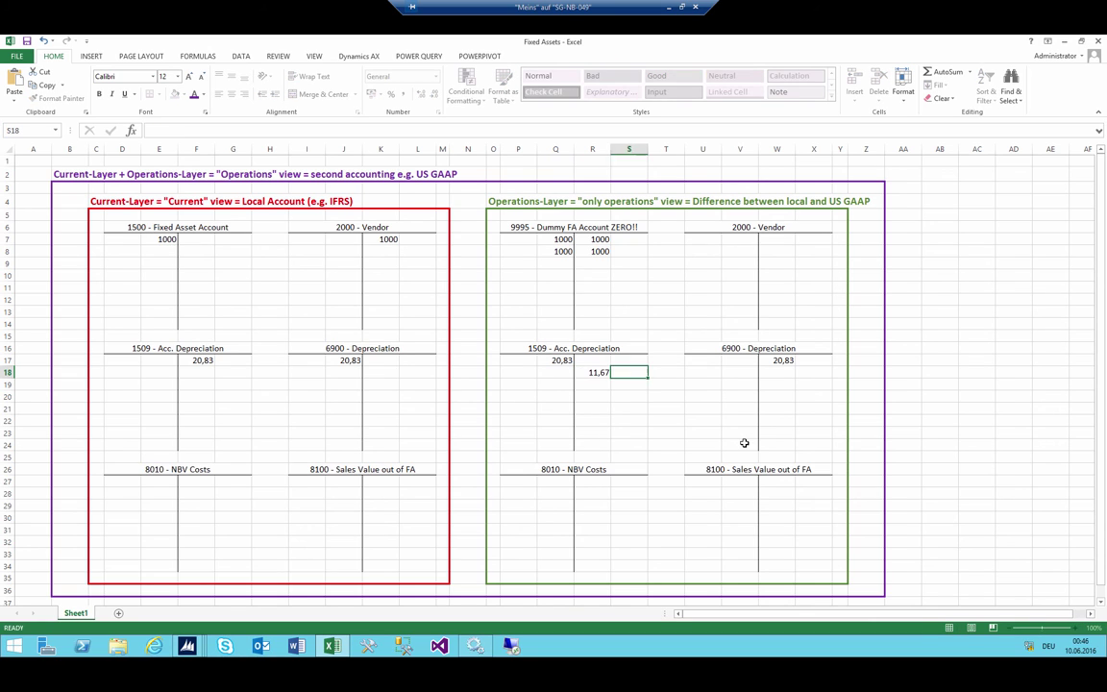
# Step: Enter 11,67 on the debit side of the Operations-layer account 6900 and highlight both new T-account entries
pyautogui.press('Right')
pyautogui.press('Right')
pyautogui.press('Right')
pyautogui.write('11,67')
pyautogui.press('Left')
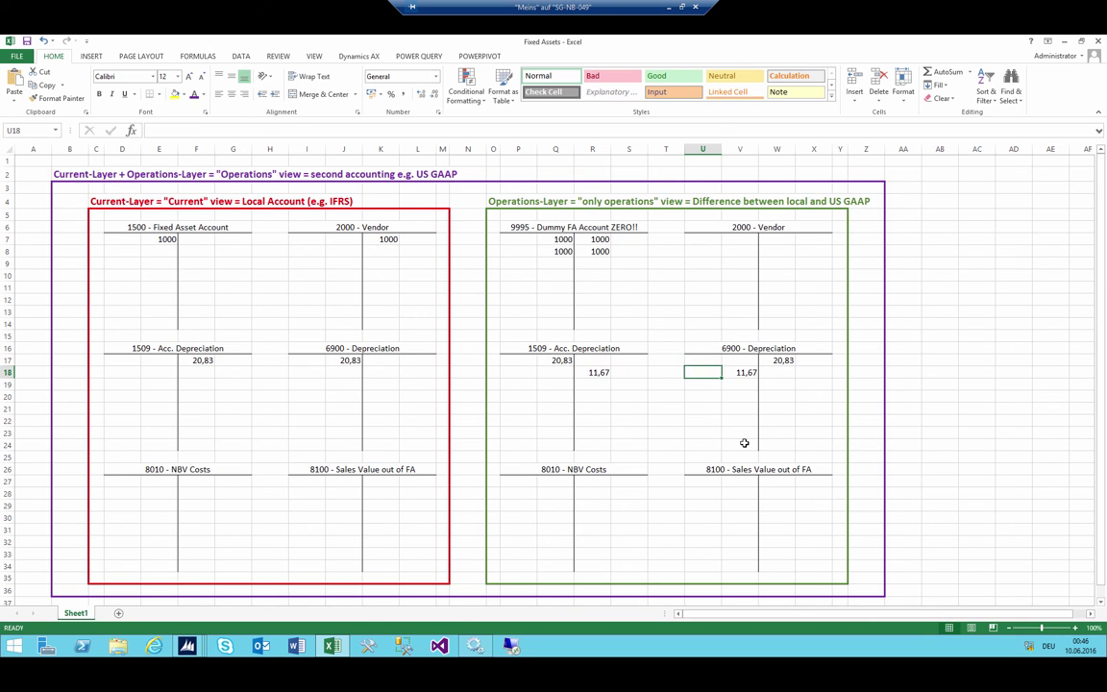
pyautogui.press('Left')
pyautogui.press('Left')
pyautogui.press('Left')
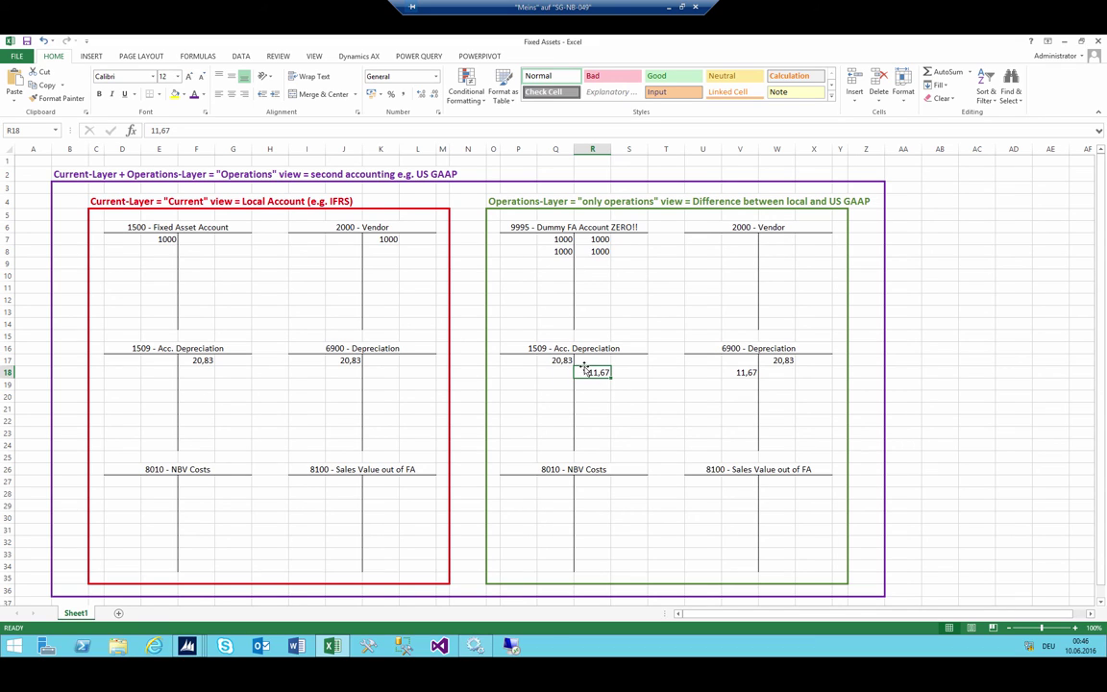
pyautogui.click(746, 373)
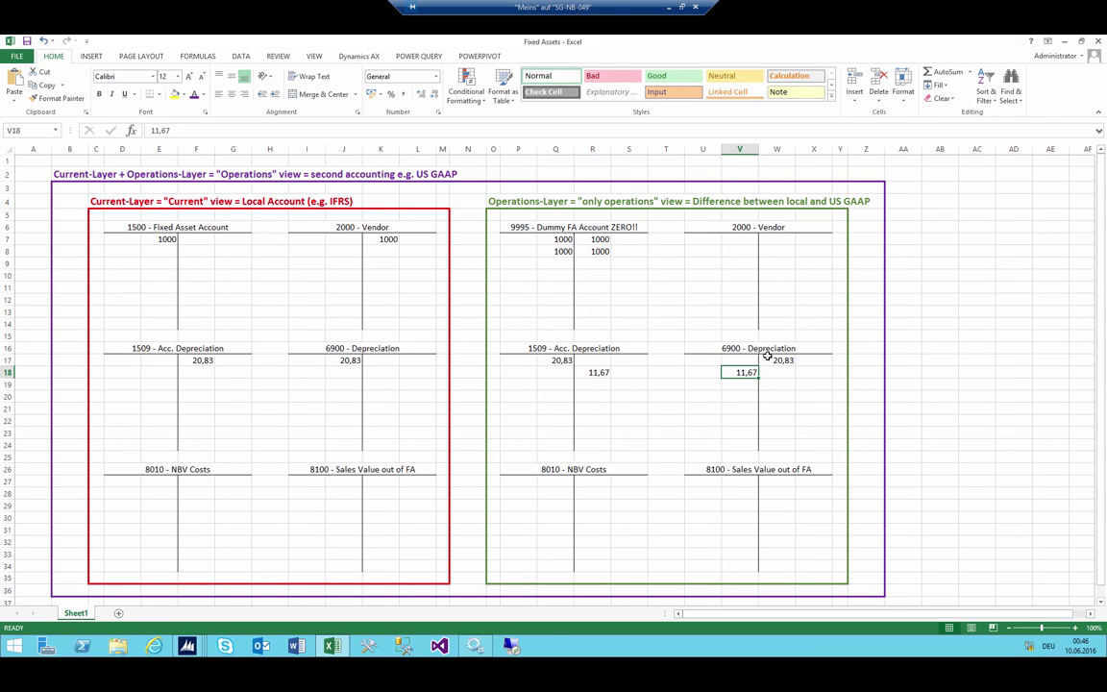
# Step: Switch back to the posted FAO journal voucher in Dynamics AX and open its voucher transactions
pyautogui.moveTo(187, 644)
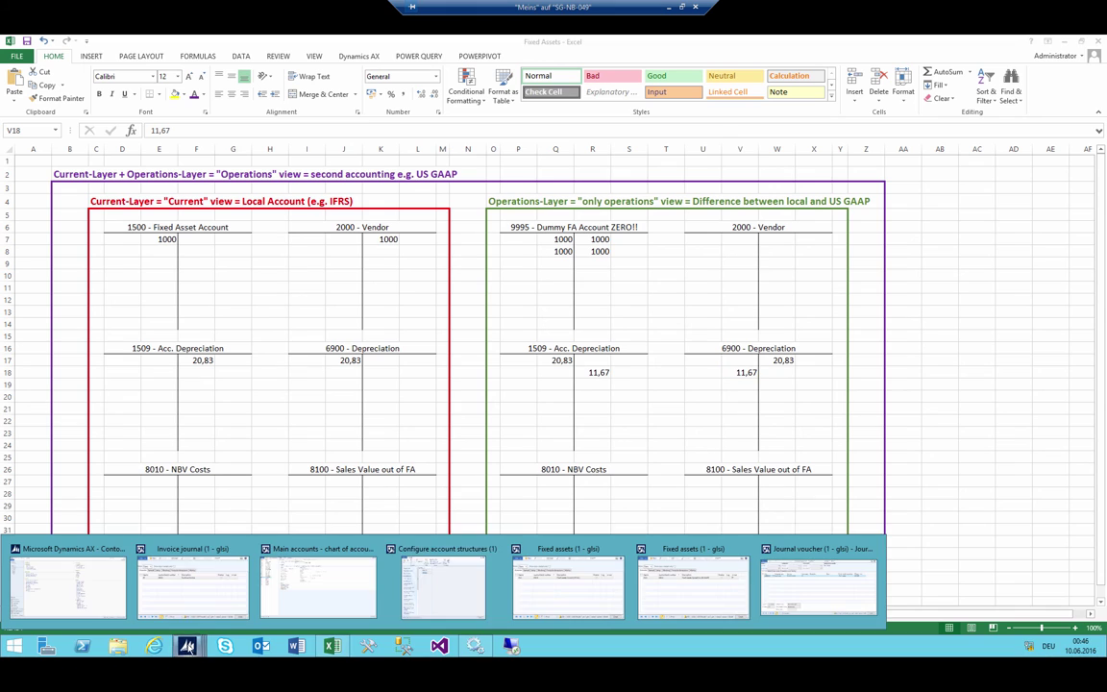
pyautogui.click(787, 553)
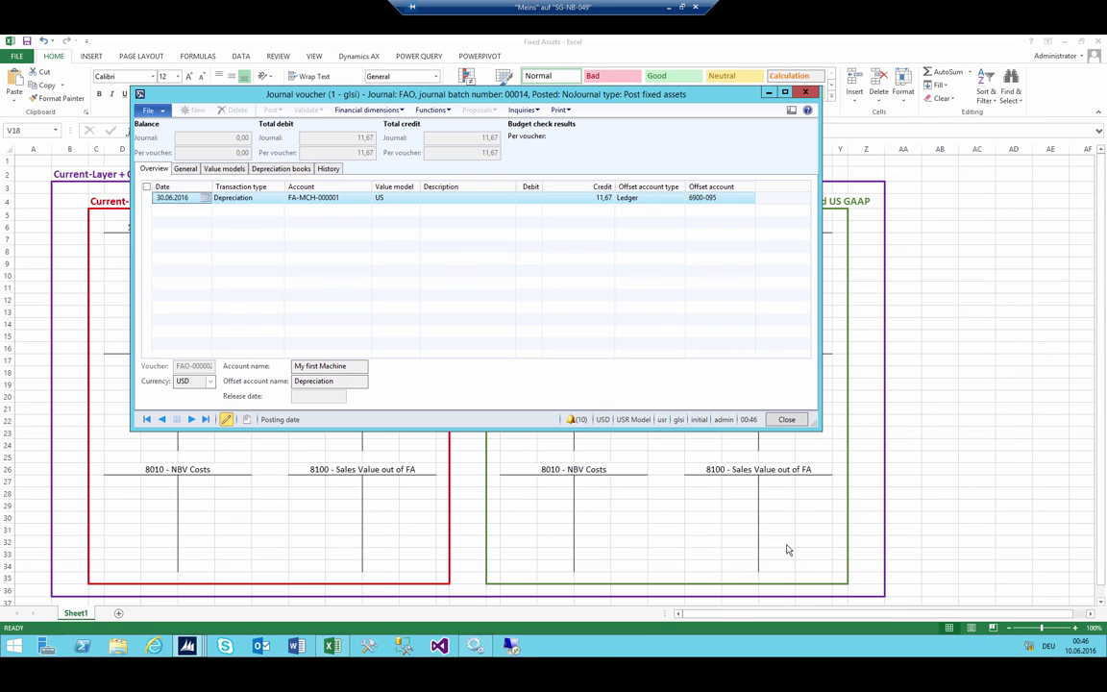
pyautogui.click(523, 109)
pyautogui.click(485, 119)
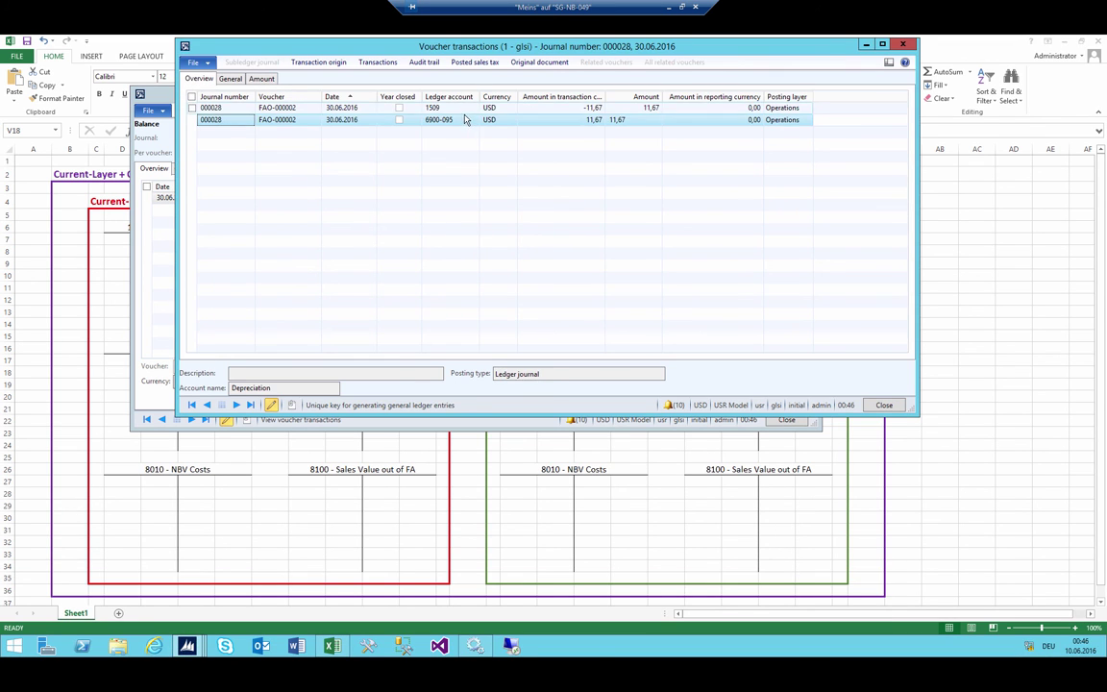
# Step: Examine the voucher's Operations-layer amounts for ledger accounts 1509 and 6900-095
pyautogui.press('Tab')
pyautogui.press('Tab')
pyautogui.press('Tab')
pyautogui.press('Tab')
pyautogui.press('Tab')
pyautogui.press('Tab')
pyautogui.press('Tab')
pyautogui.press('Tab')
pyautogui.press('Tab')
pyautogui.click(634, 111)
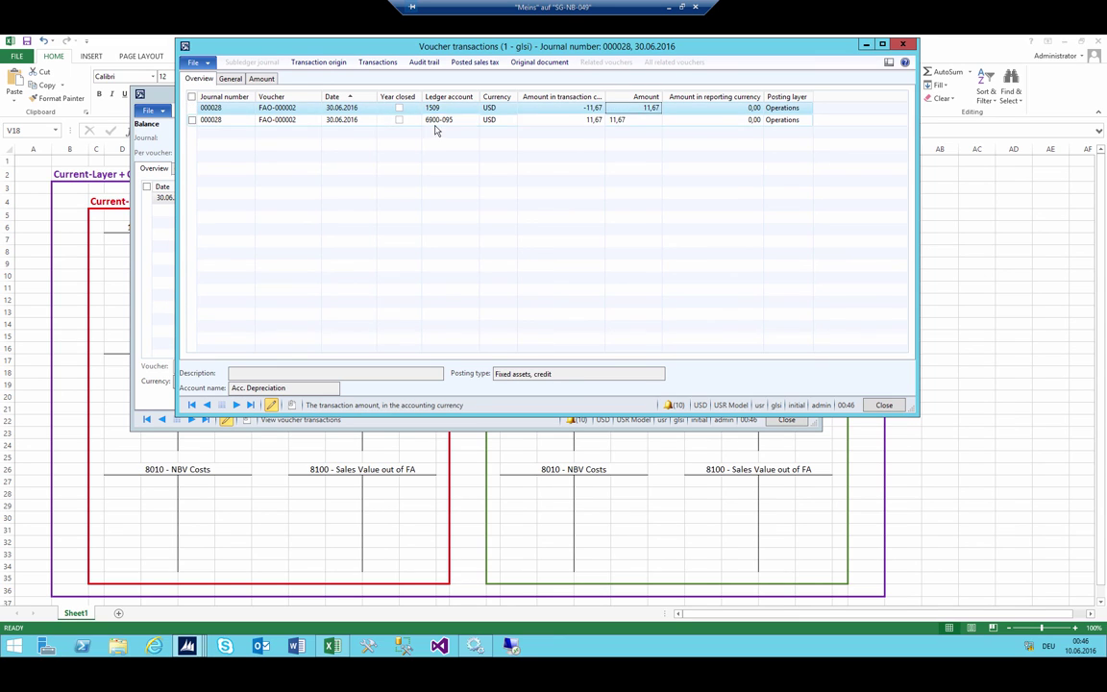
pyautogui.click(630, 119)
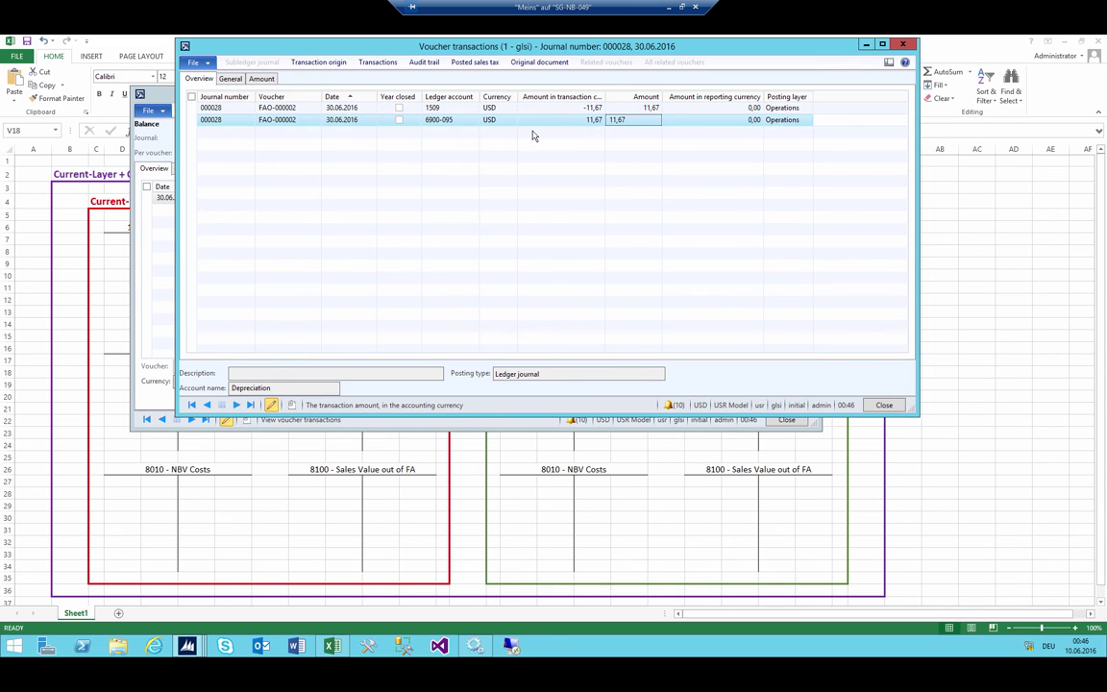
# Step: Finish reviewing the 6900-095 voucher line and close the voucher windows to return to the Excel T-accounts
pyautogui.click(447, 121)
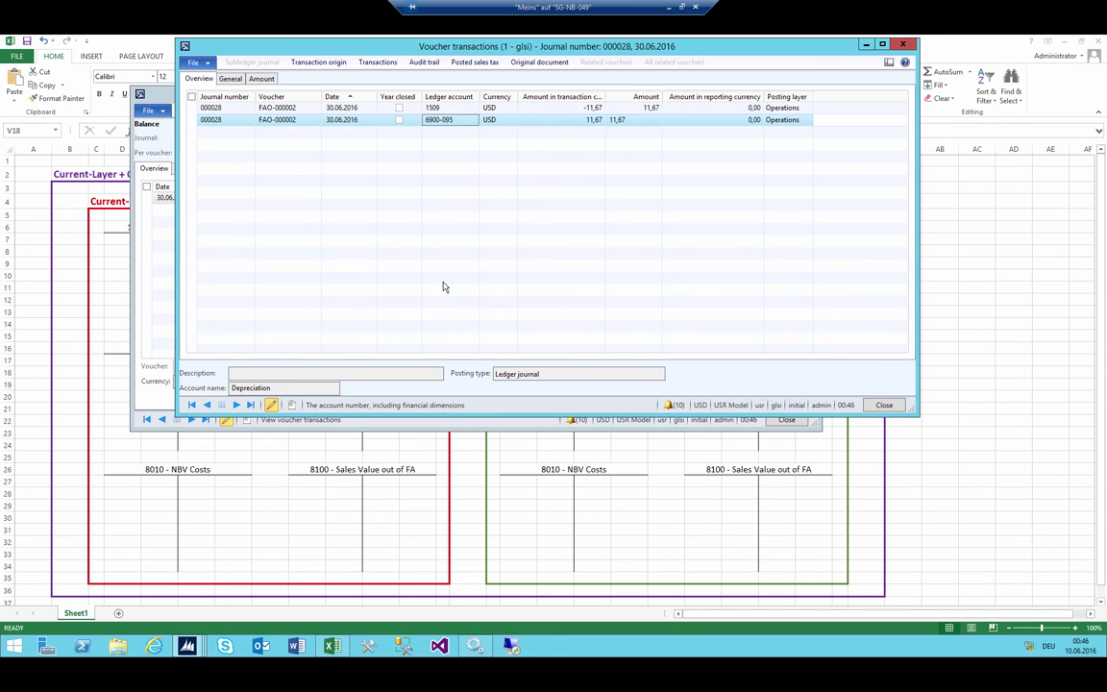
pyautogui.press('Escape')
pyautogui.press('Escape')
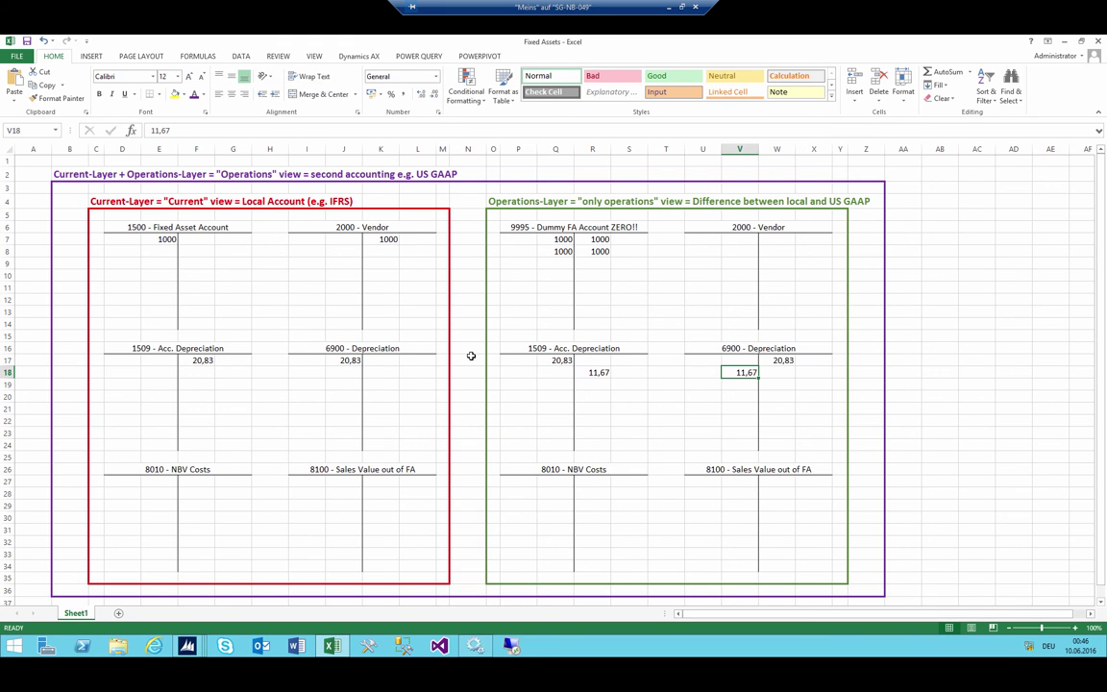
# Step: Examine the combined Operations view in the T-accounts, comparing the 1500, 9995 and 1509 entries across the Current and Operations layers
pyautogui.click(106, 174)
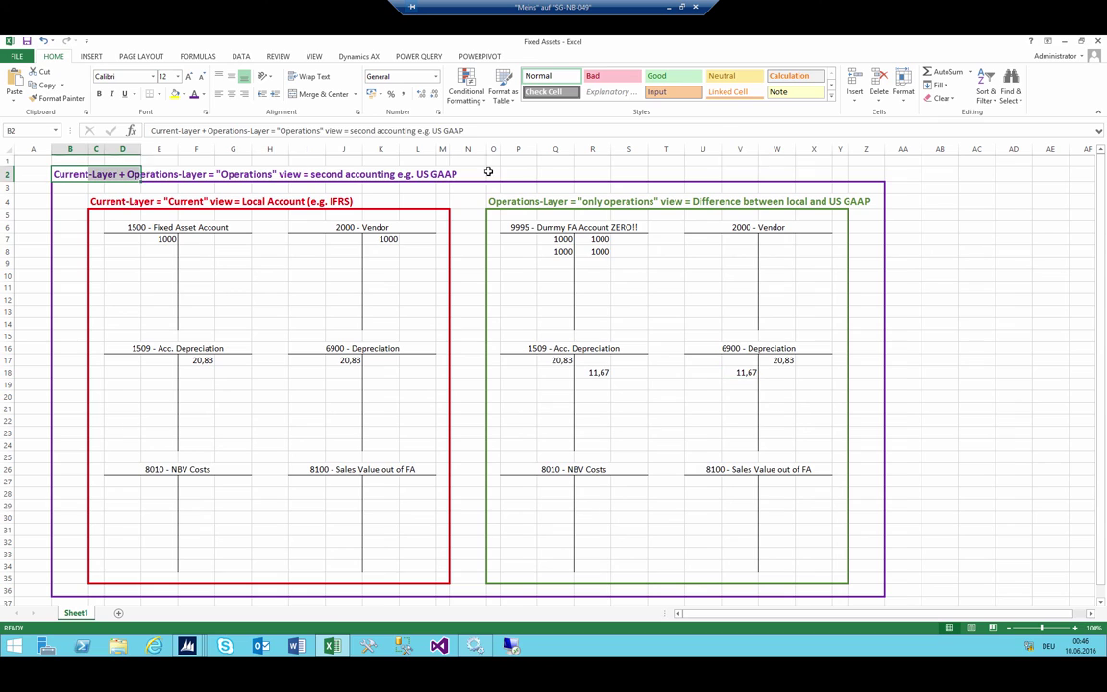
pyautogui.click(164, 239)
pyautogui.click(571, 239)
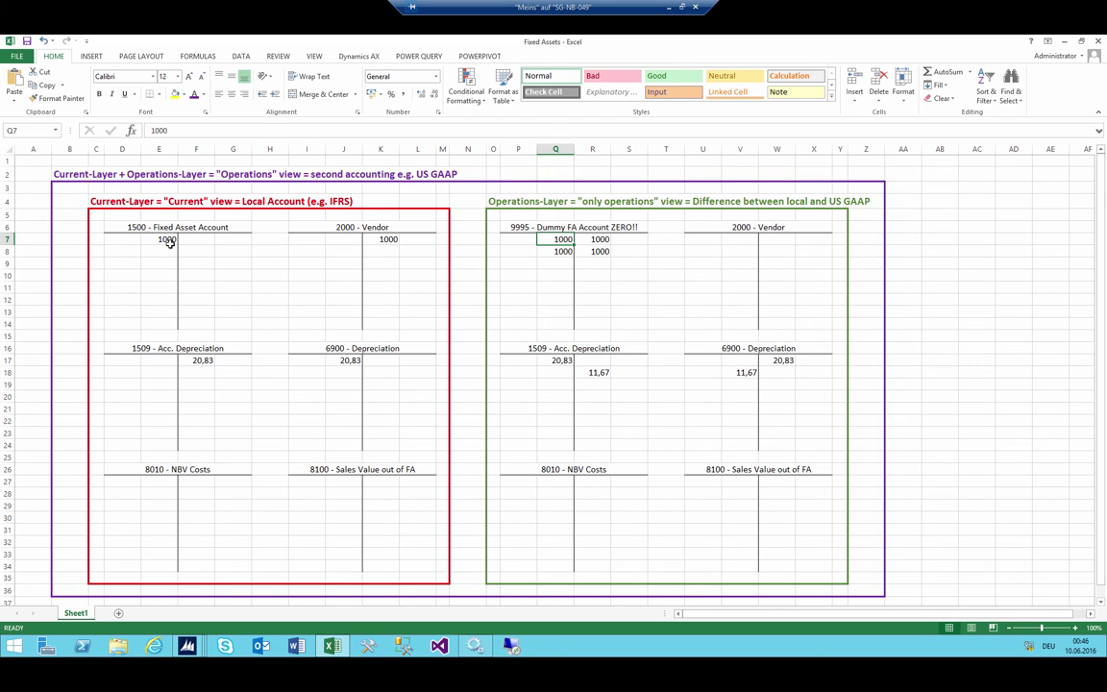
pyautogui.click(201, 359)
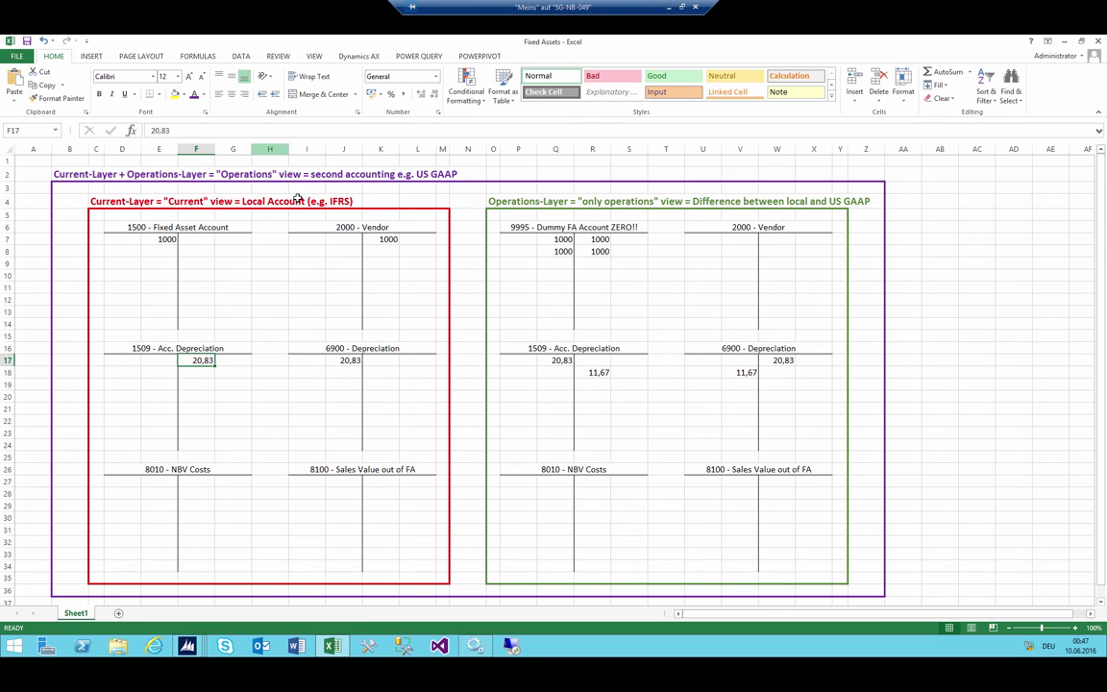
pyautogui.click(156, 238)
pyautogui.click(197, 359)
pyautogui.click(556, 361)
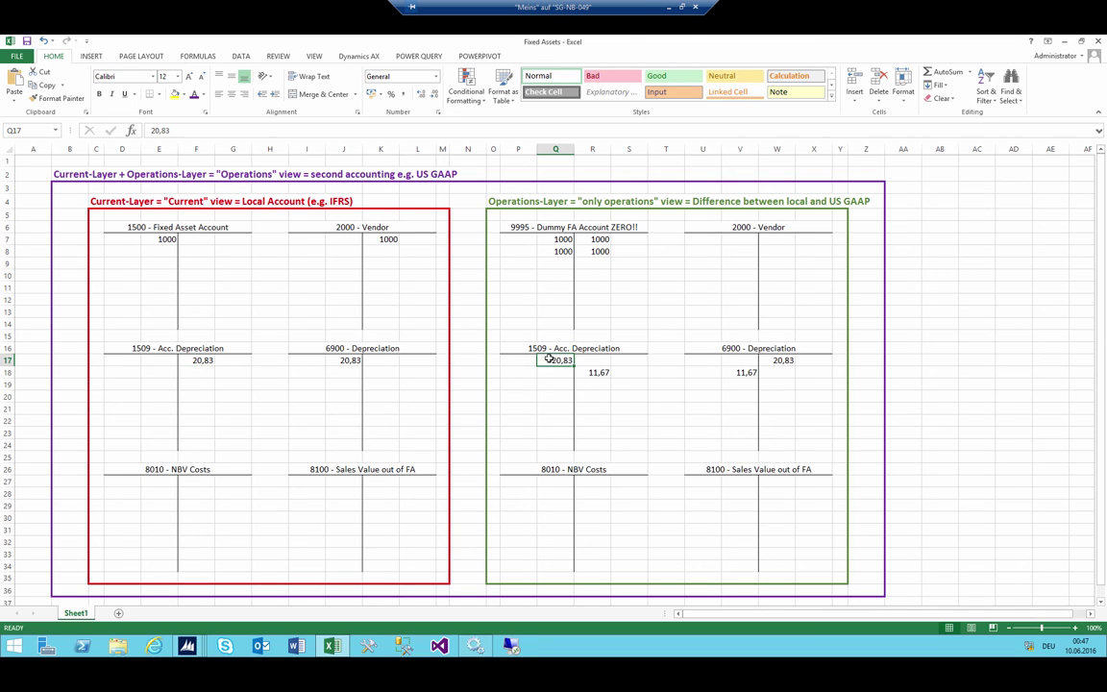
pyautogui.click(589, 373)
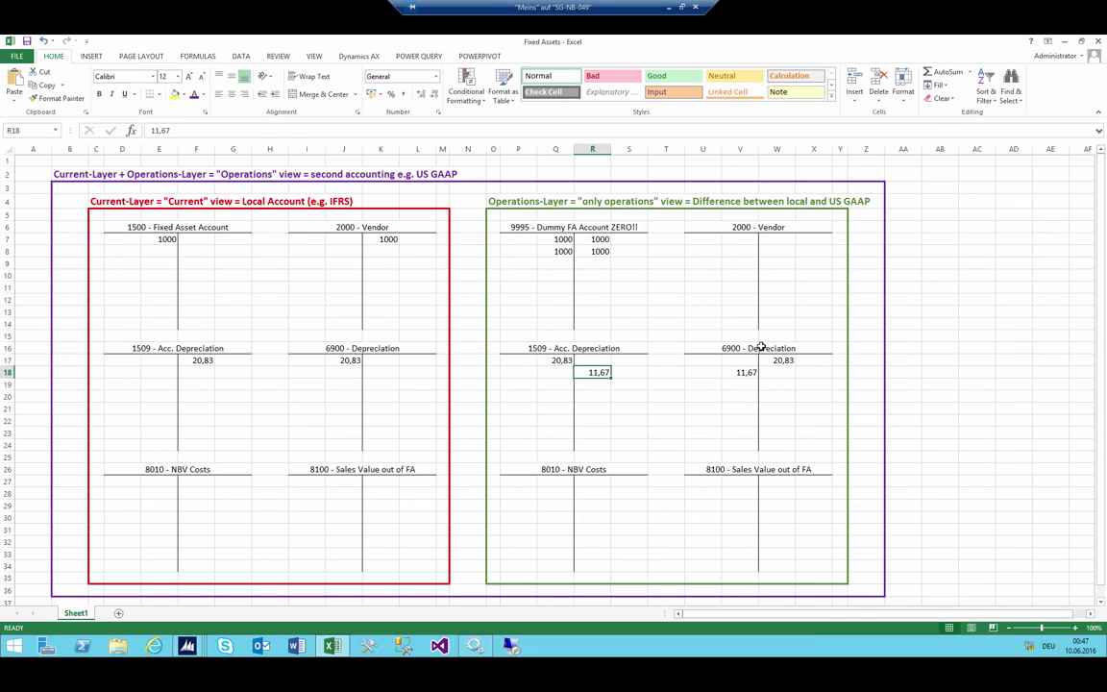
# Step: Compare the account 6900 depreciation entries of the Current layer with those of the Operations layer
pyautogui.click(343, 359)
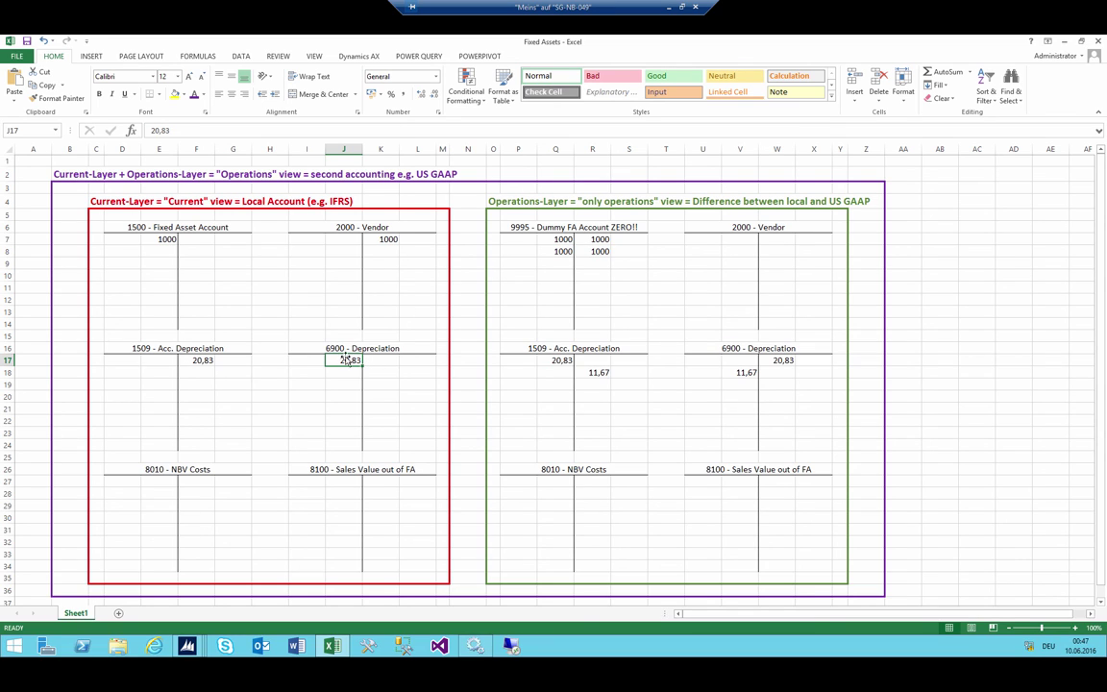
pyautogui.keyDown('ctrl'); pyautogui.click(790, 362); pyautogui.keyUp('ctrl')
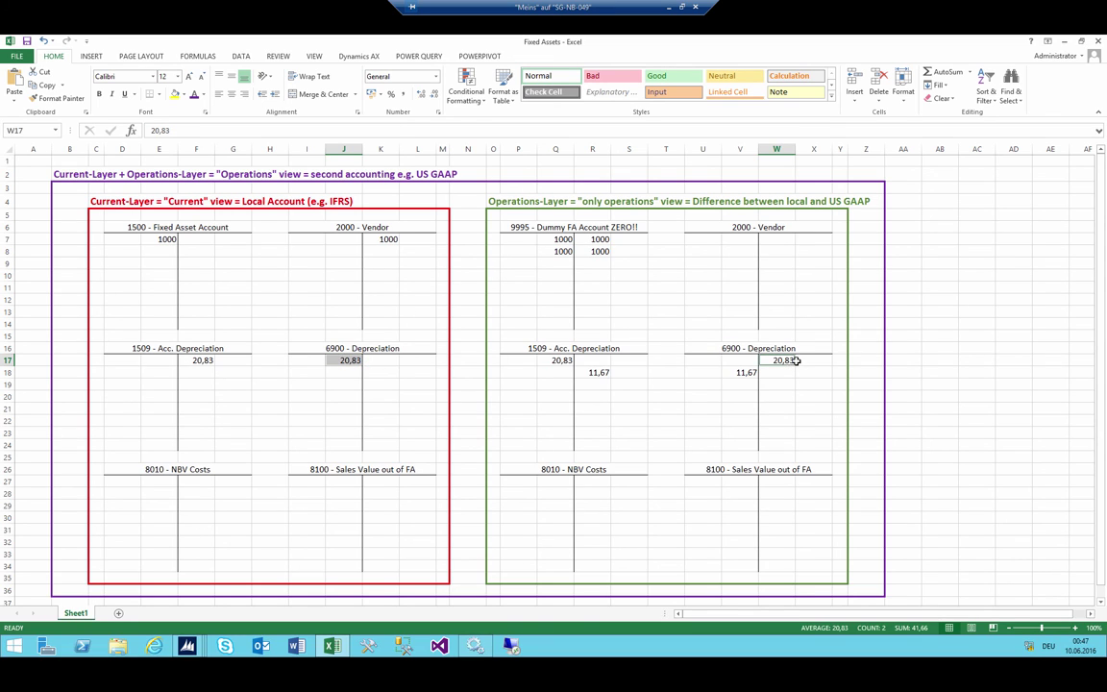
pyautogui.keyDown('ctrl'); pyautogui.click(738, 383); pyautogui.keyUp('ctrl')
pyautogui.click(742, 373)
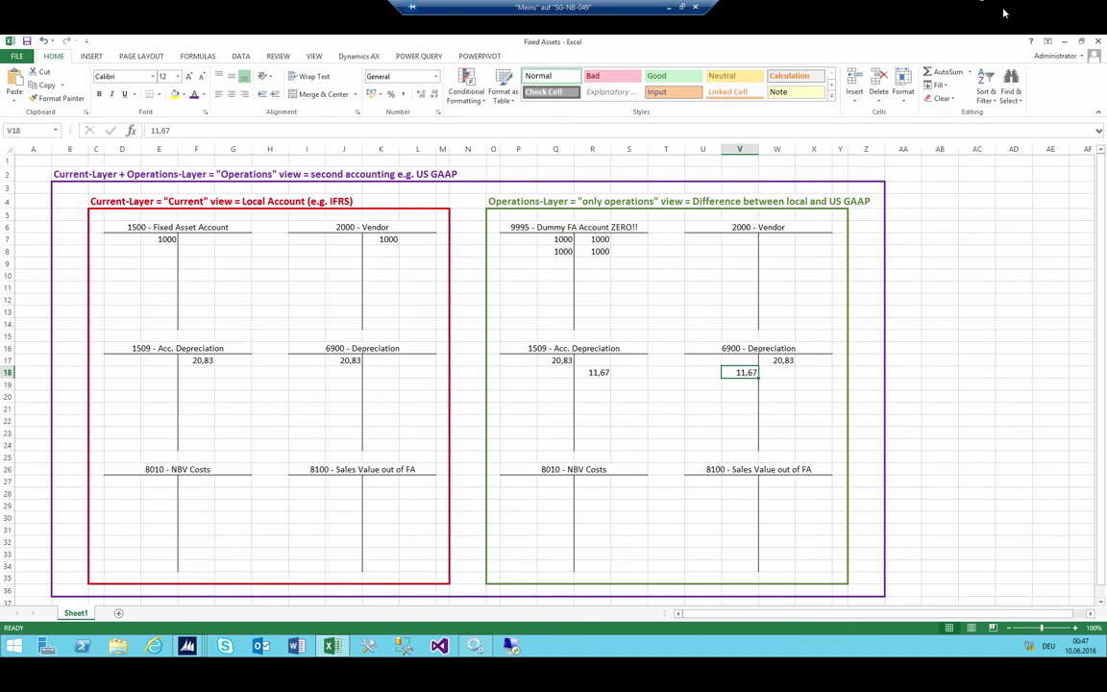
# Step: Switch to Dynamics AX, close the fixed assets journal list and open the General ledger trial balance
pyautogui.click(1065, 38)
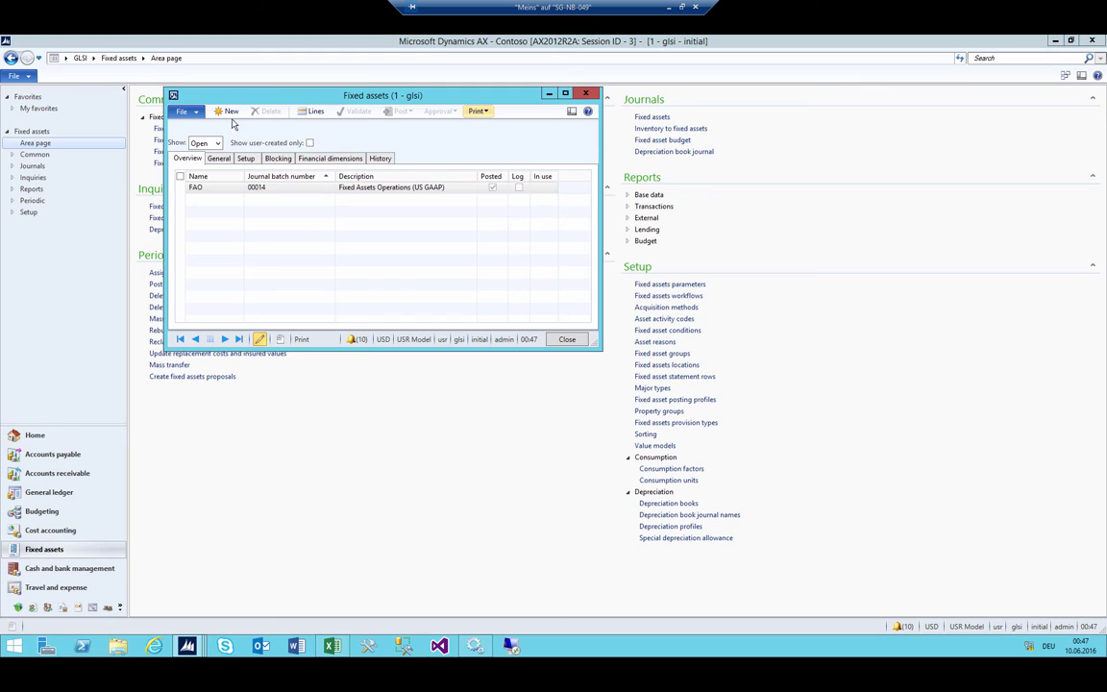
pyautogui.click(305, 107)
pyautogui.press('Escape')
pyautogui.press('Escape')
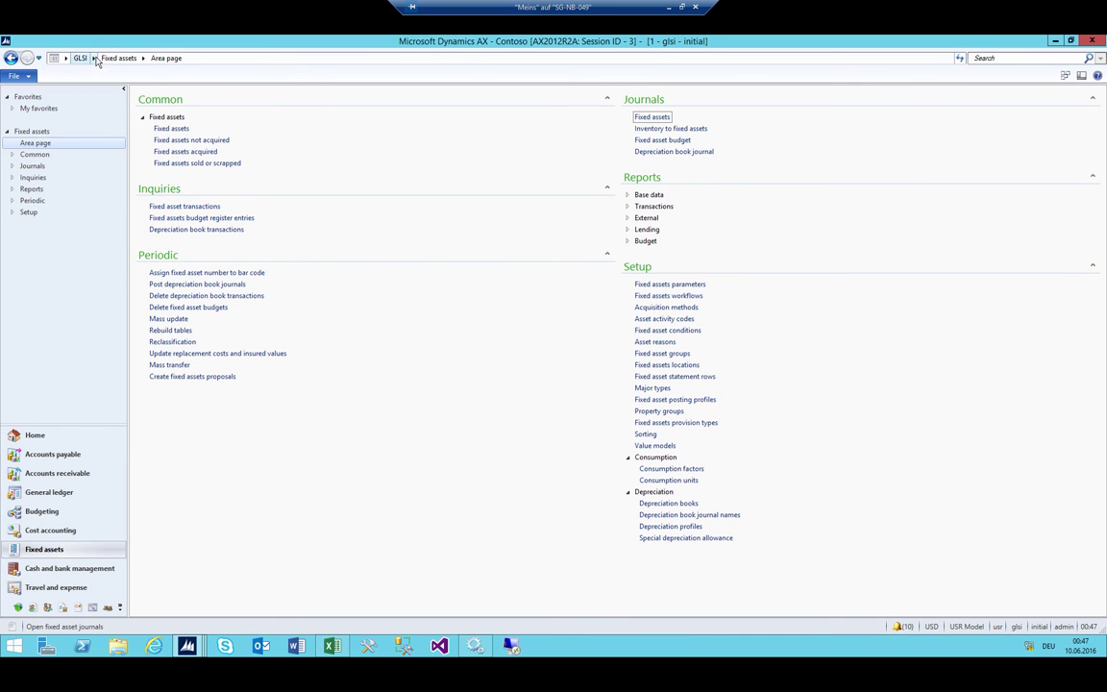
pyautogui.click(93, 58)
pyautogui.click(144, 109)
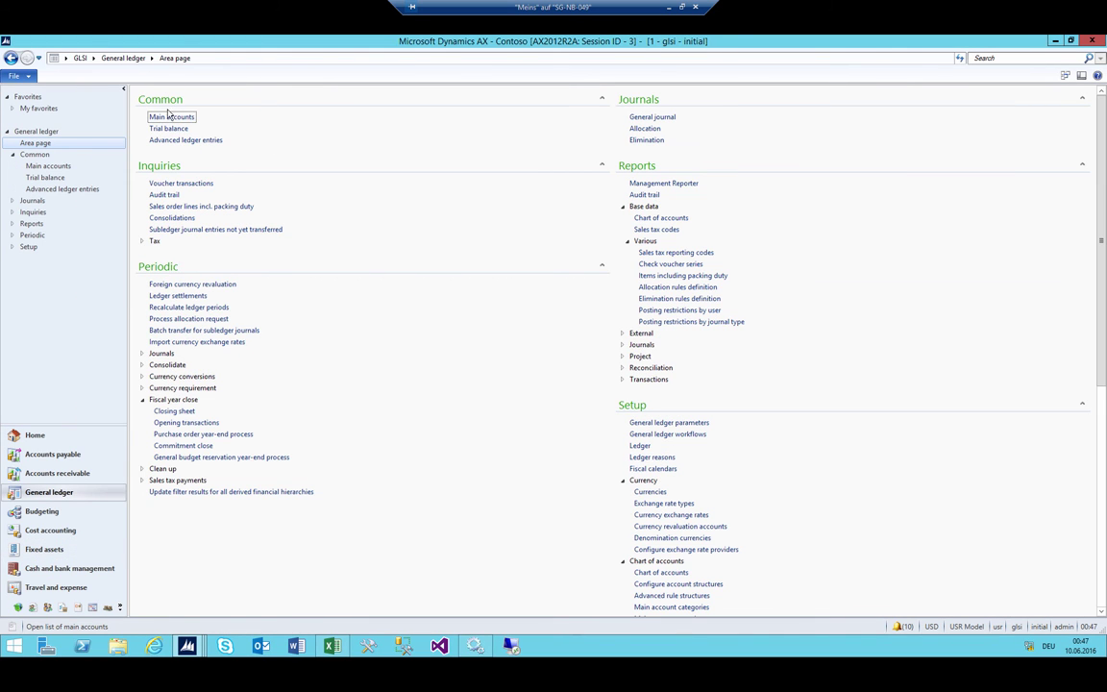
pyautogui.click(175, 129)
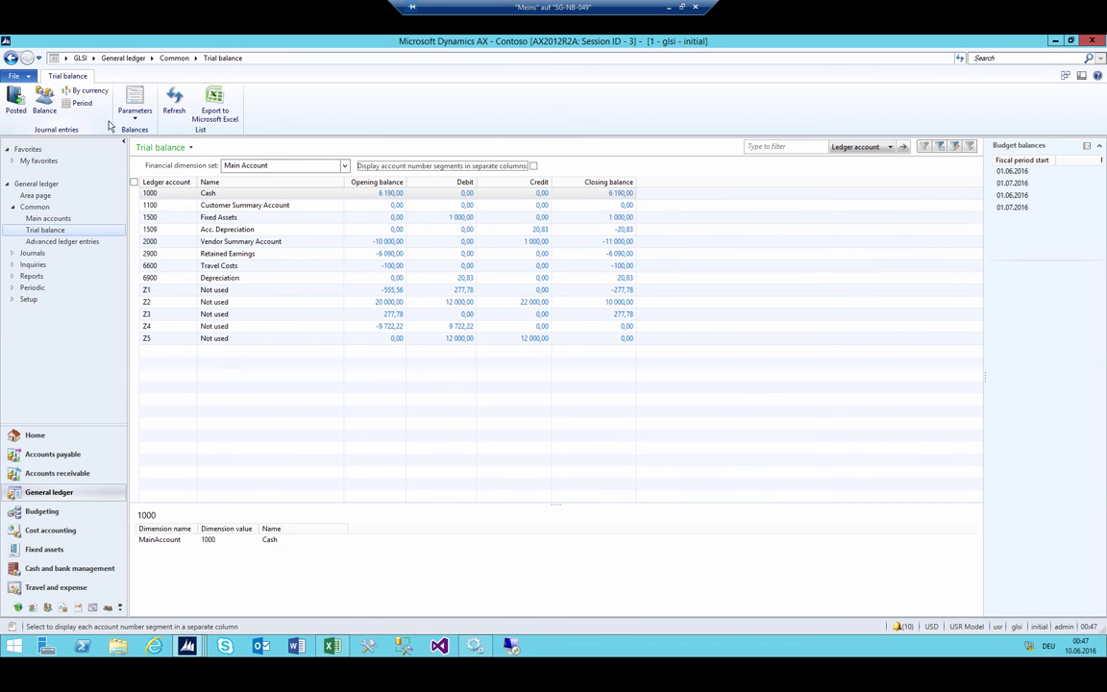
# Step: Check the Current-layer balances of accounts 1500, 1509 and 6900 in the trial balance against the Excel T-accounts
pyautogui.click(134, 106)
pyautogui.click(307, 199)
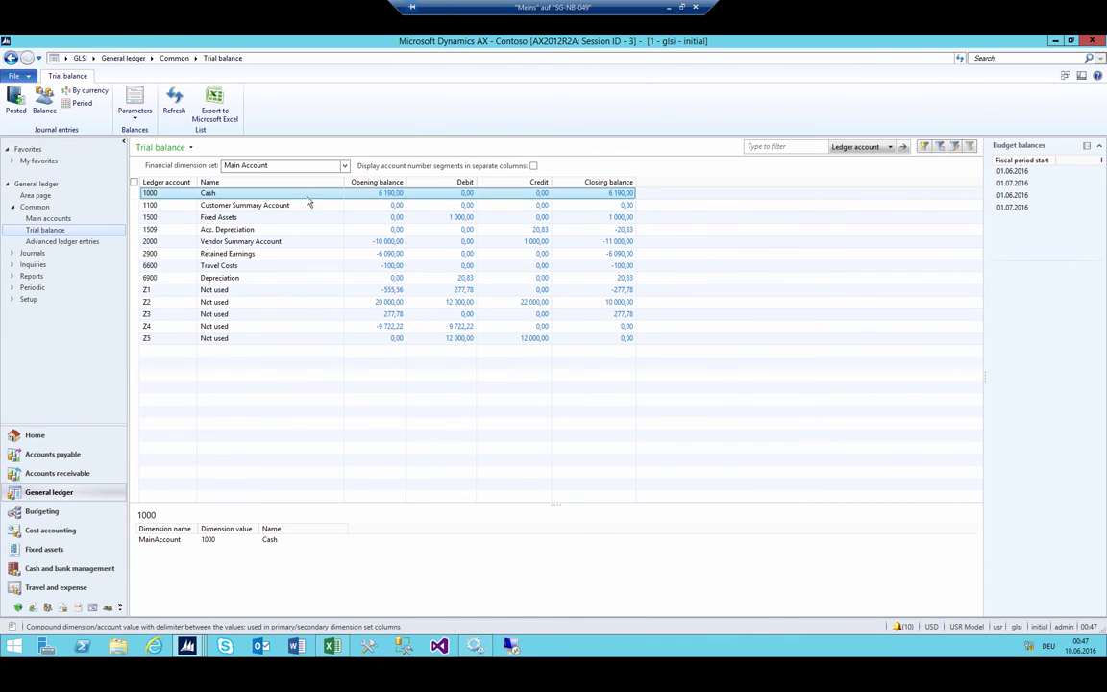
pyautogui.click(279, 217)
pyautogui.keyDown('ctrl'); pyautogui.click(293, 229); pyautogui.keyUp('ctrl')
pyautogui.keyDown('ctrl'); pyautogui.click(251, 278); pyautogui.keyUp('ctrl')
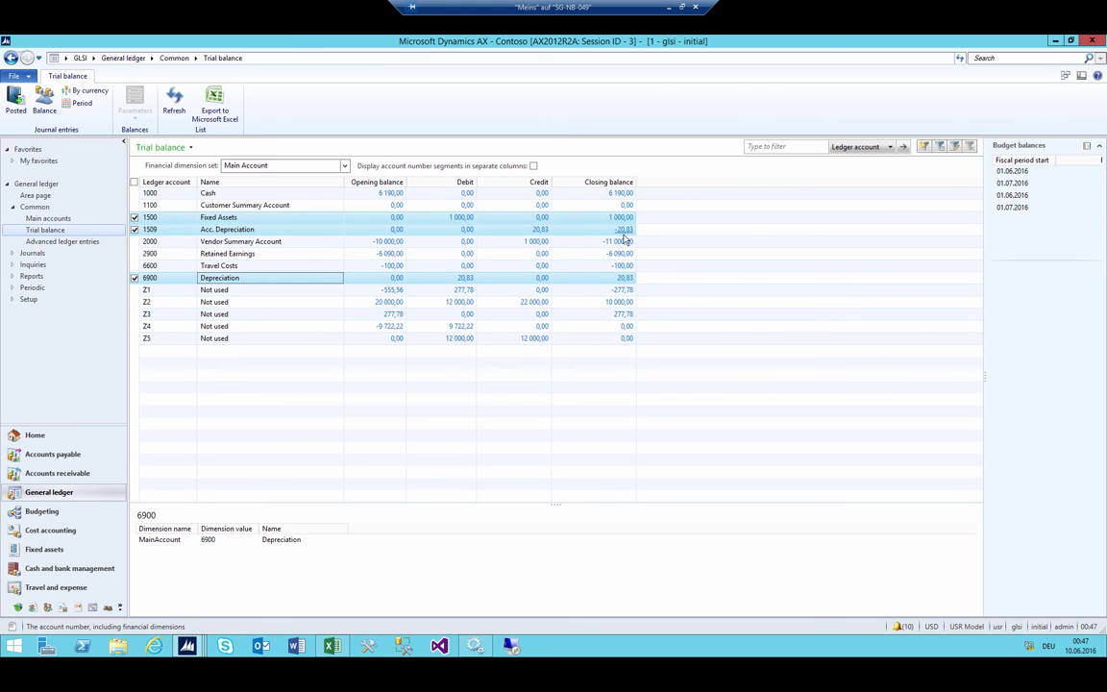
pyautogui.hotkey('alt', 'Tab')
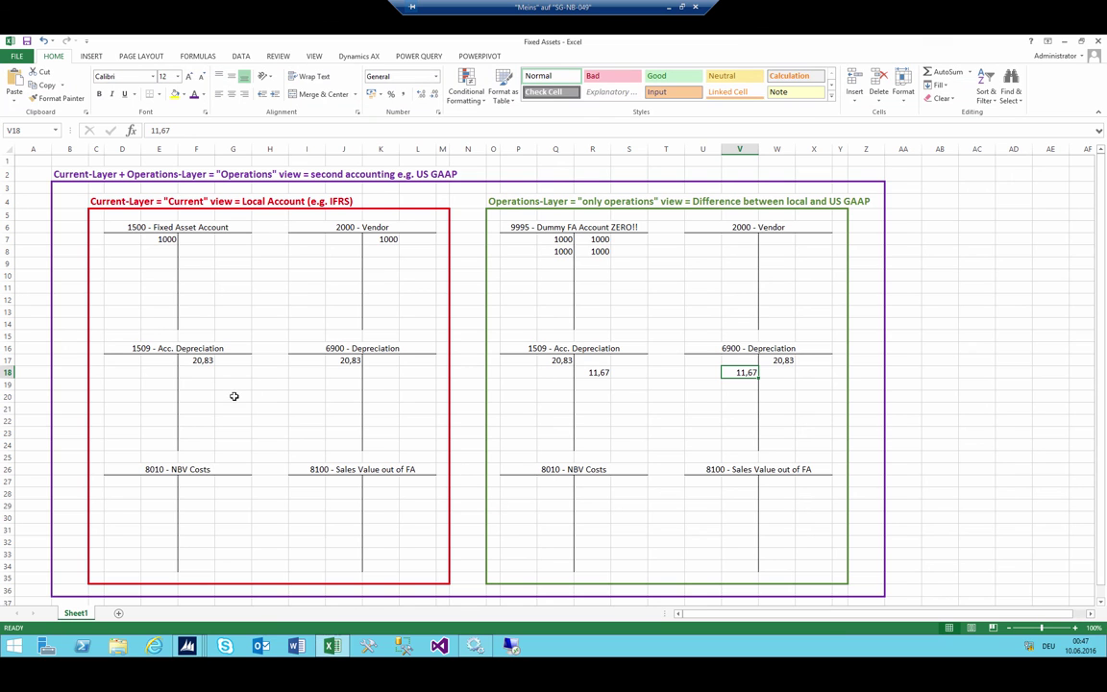
pyautogui.hotkey('alt', 'Tab')
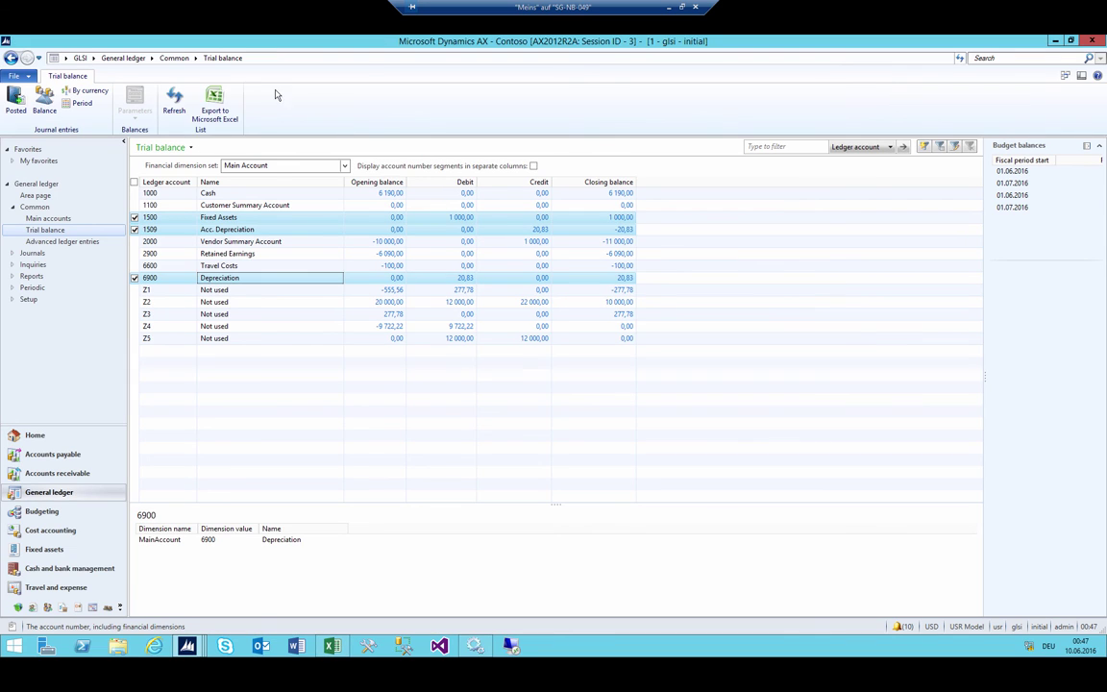
# Step: Update the trial balance parameters to show the Operations posting layer
pyautogui.click(153, 205)
pyautogui.click(135, 101)
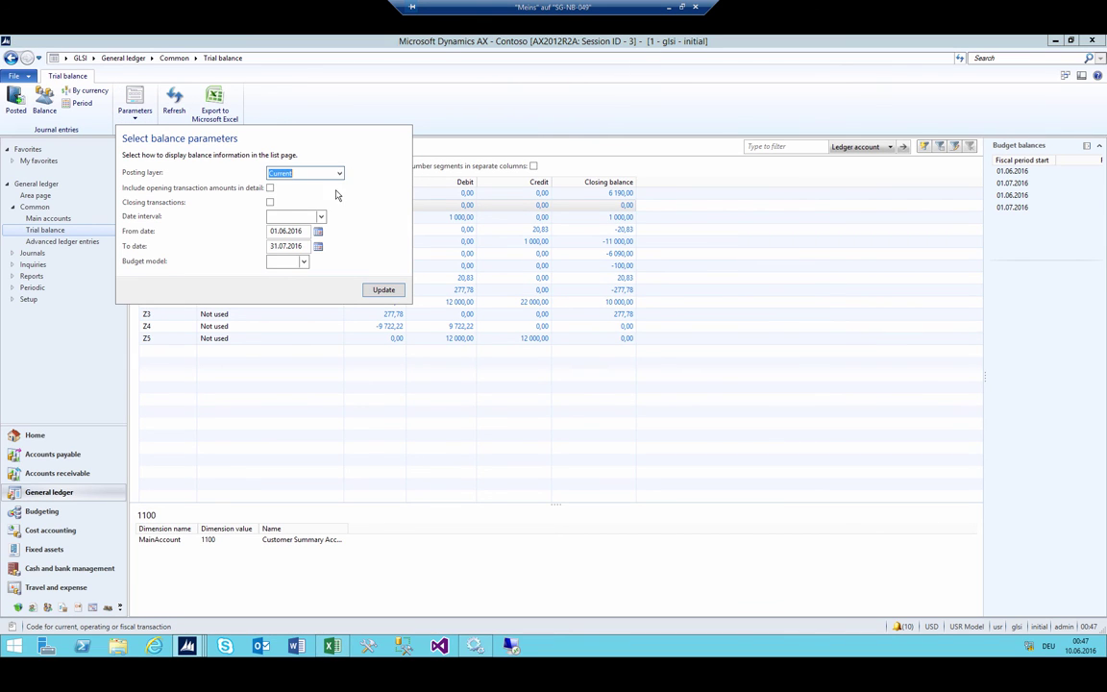
pyautogui.click(339, 173)
pyautogui.click(302, 196)
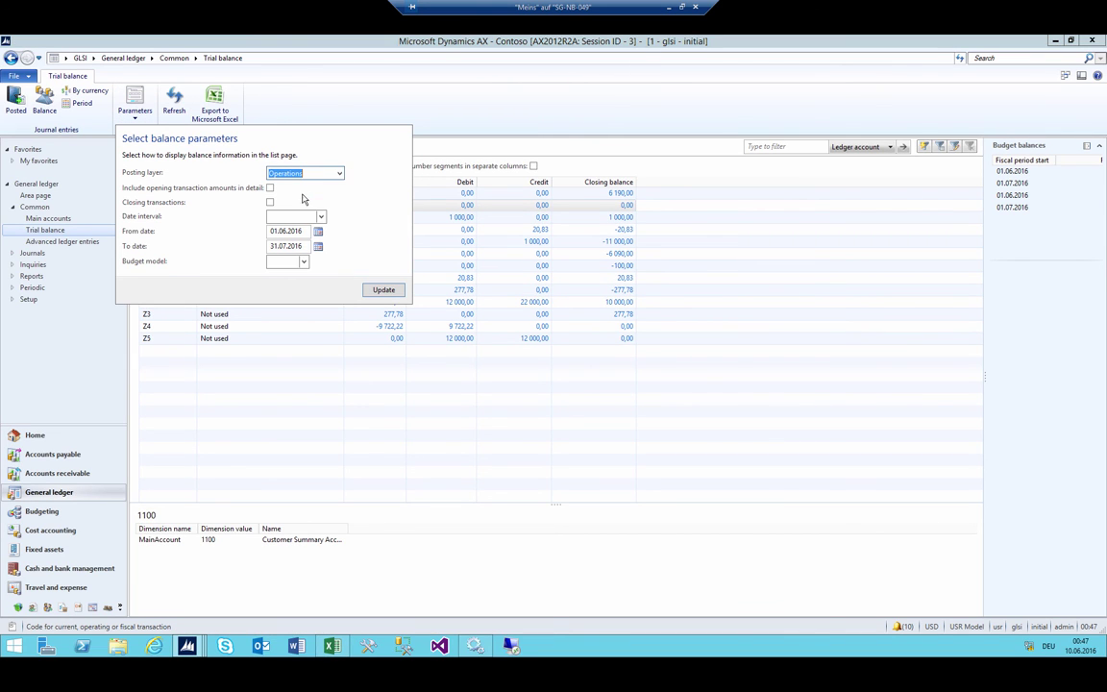
pyautogui.click(380, 289)
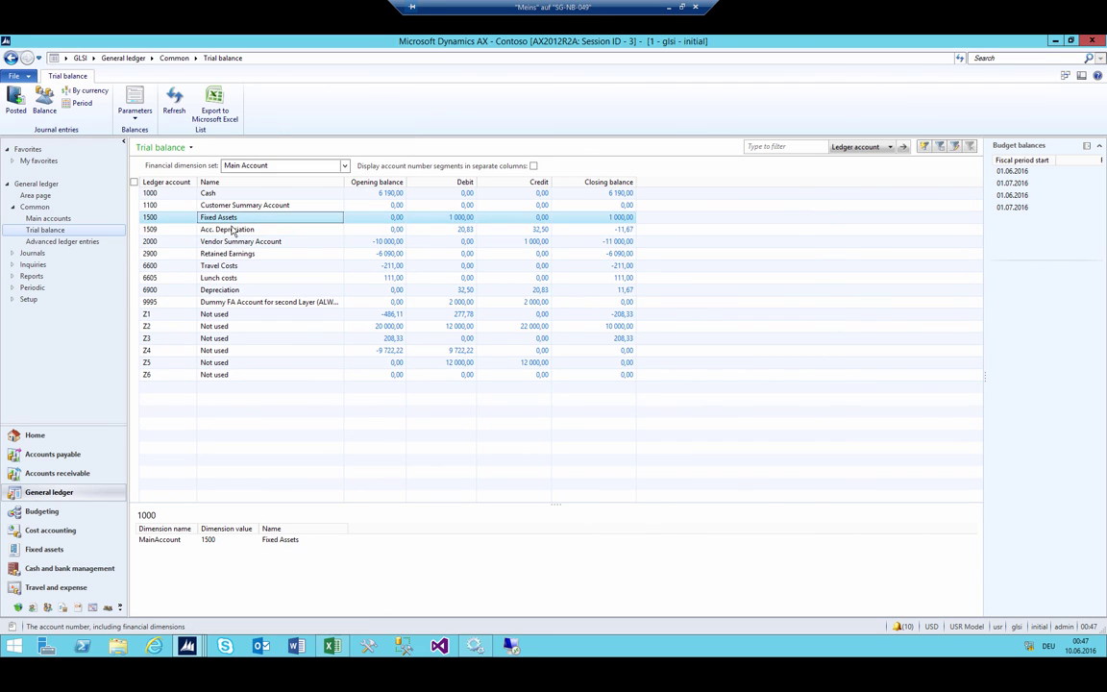
# Step: Check the Operations-view balances of accounts 1500, 1509 and 6900 in the trial balance against the Excel T-accounts
pyautogui.keyDown('ctrl'); pyautogui.click(232, 229); pyautogui.keyUp('ctrl')
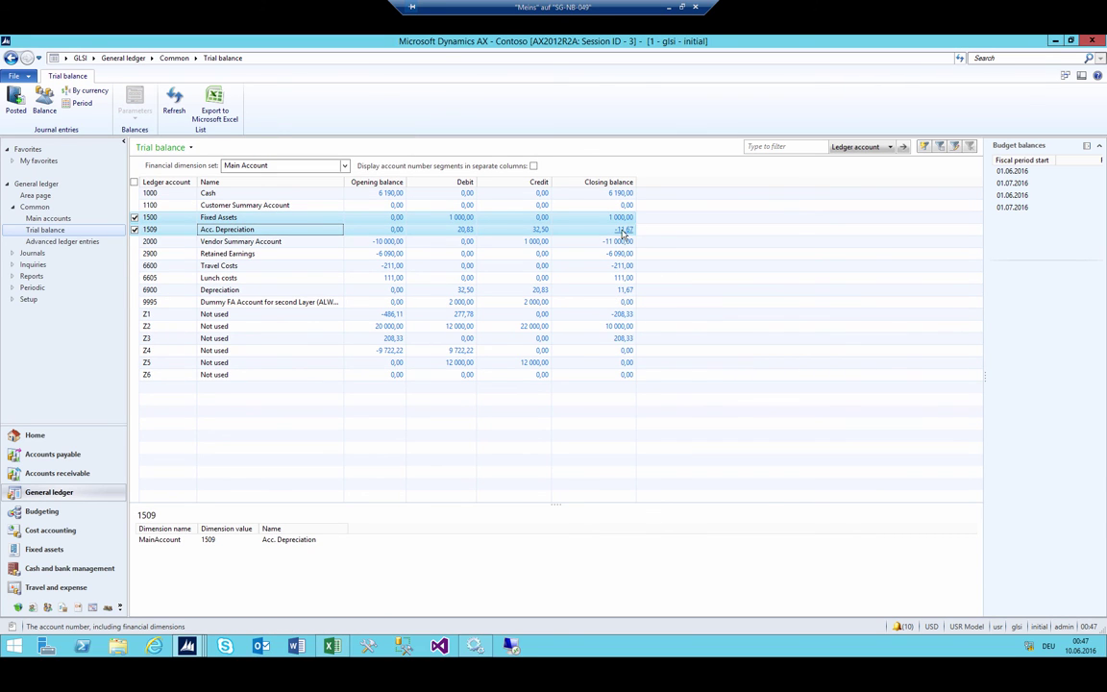
pyautogui.keyDown('ctrl'); pyautogui.click(278, 291); pyautogui.keyUp('ctrl')
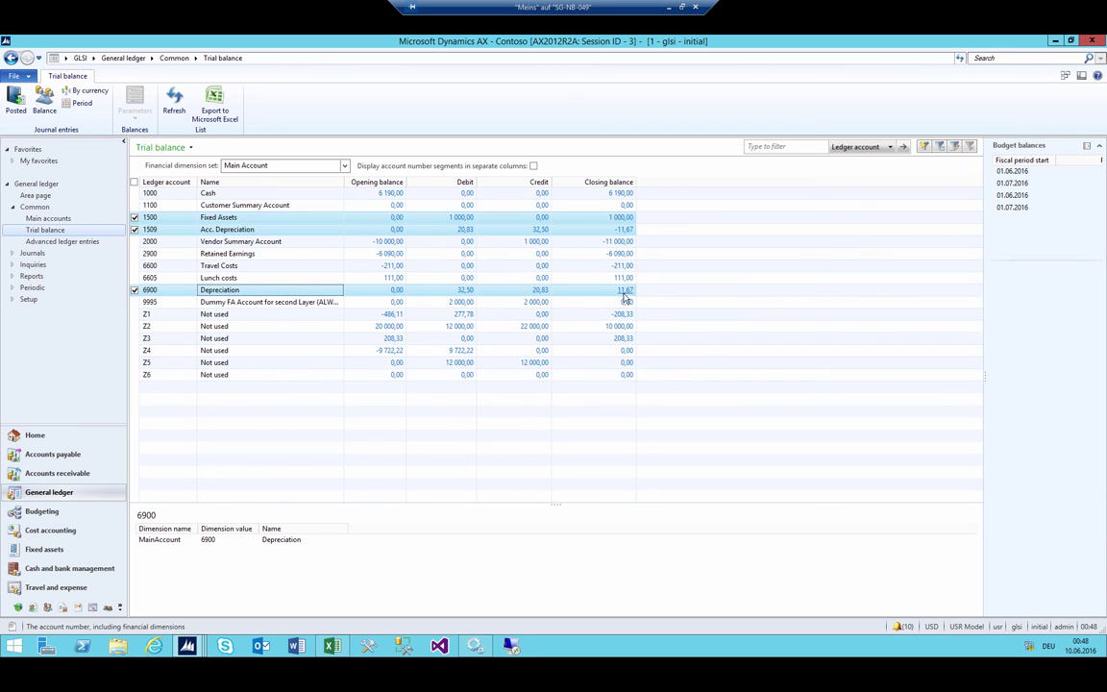
pyautogui.hotkey('alt', 'Tab')
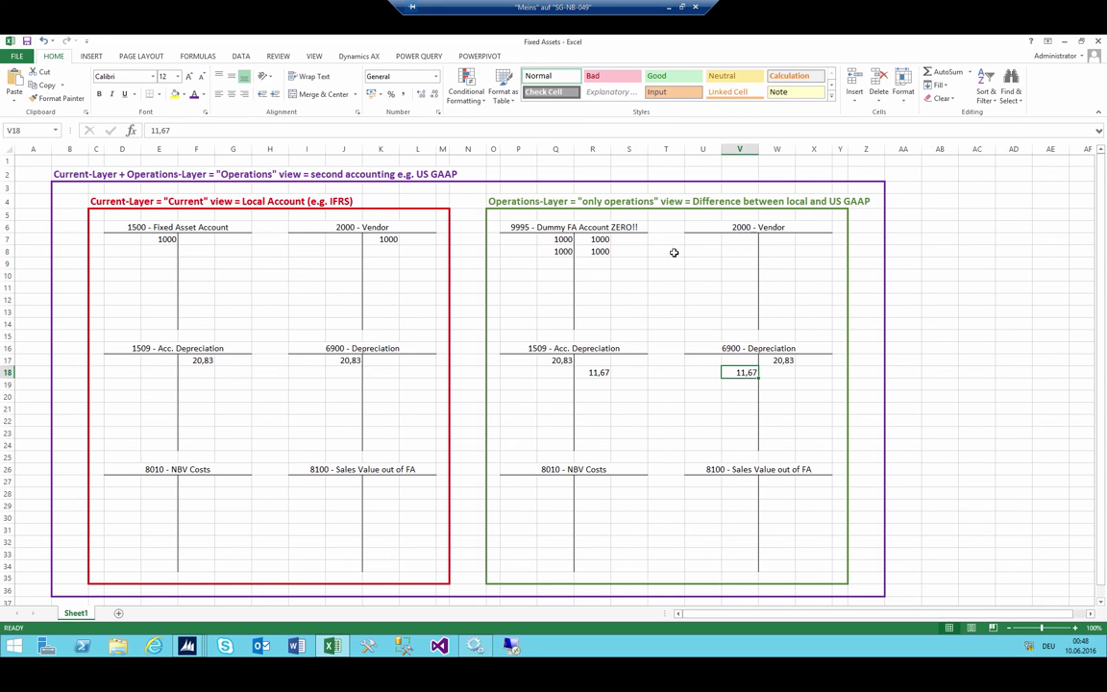
pyautogui.hotkey('alt', 'Tab')
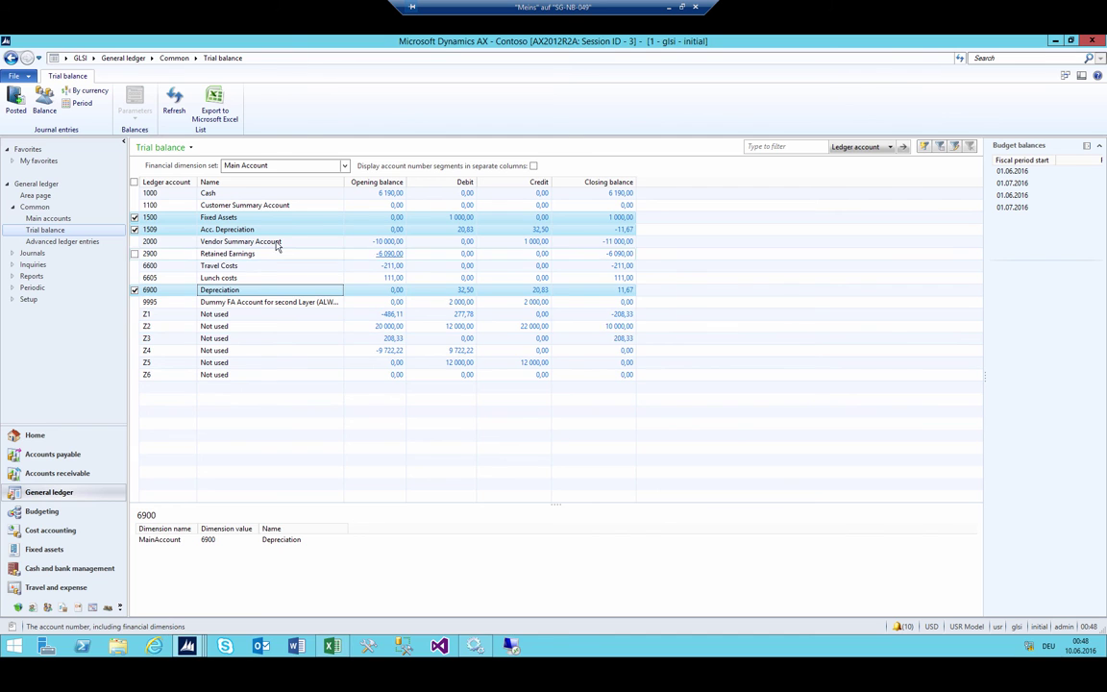
pyautogui.click(270, 254)
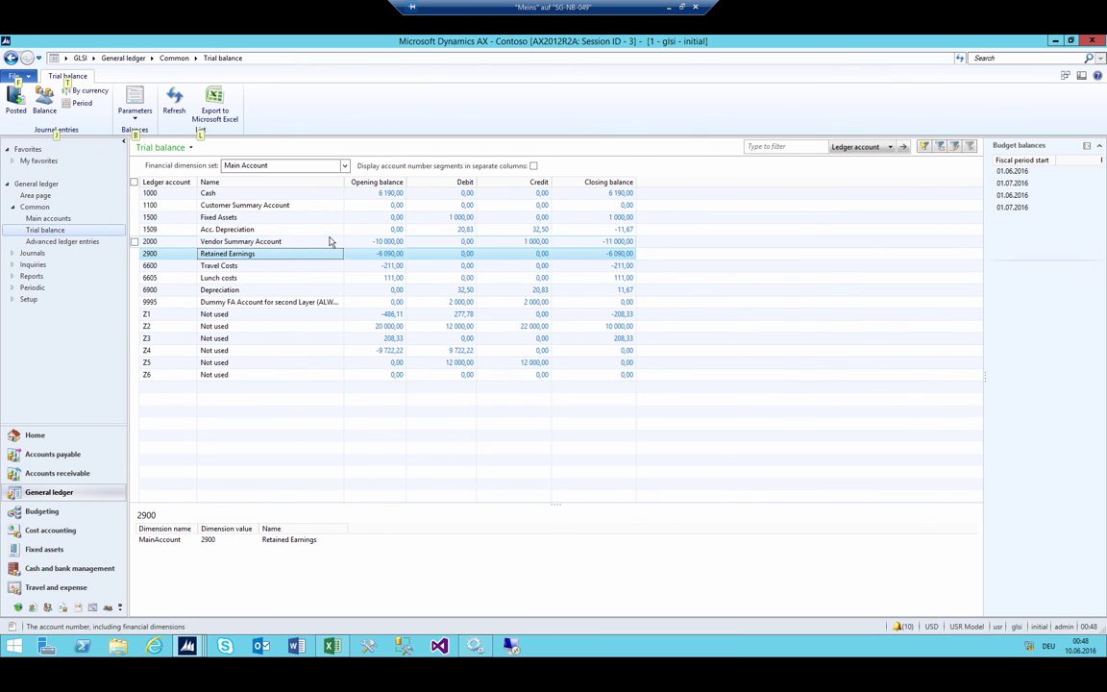
# Step: Switch to Excel, calculate =20,83-11,67 and place the result on the credit side of the Operations-layer account 1509 in row 23
pyautogui.hotkey('alt', 'Tab')
pyautogui.click(536, 422)
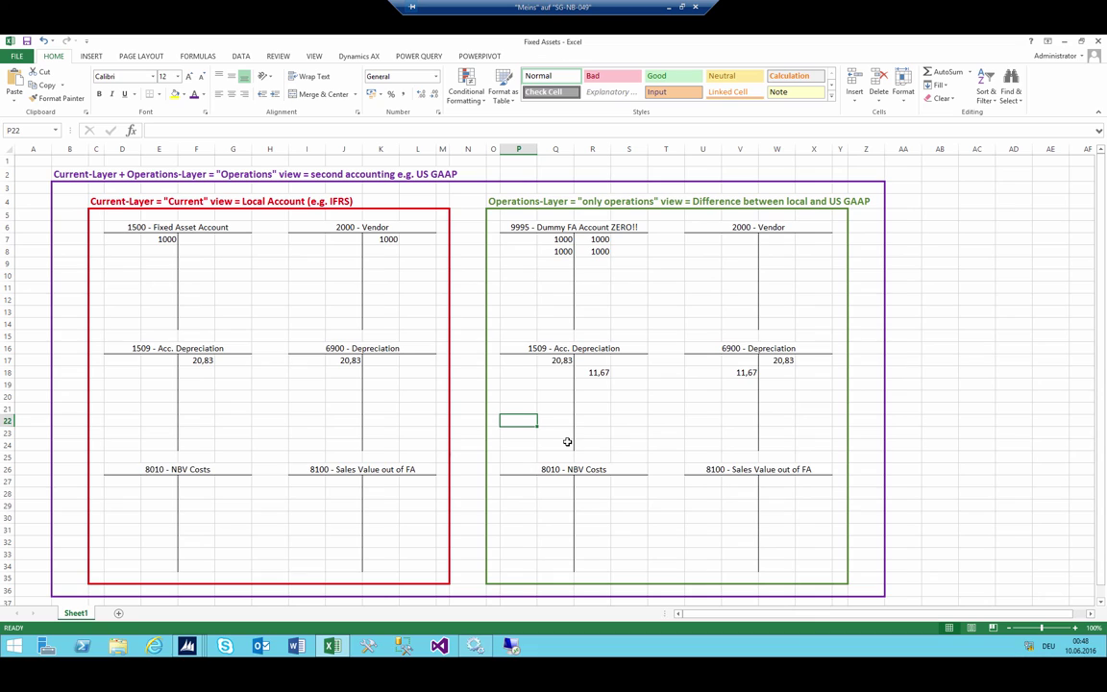
pyautogui.write('=28')
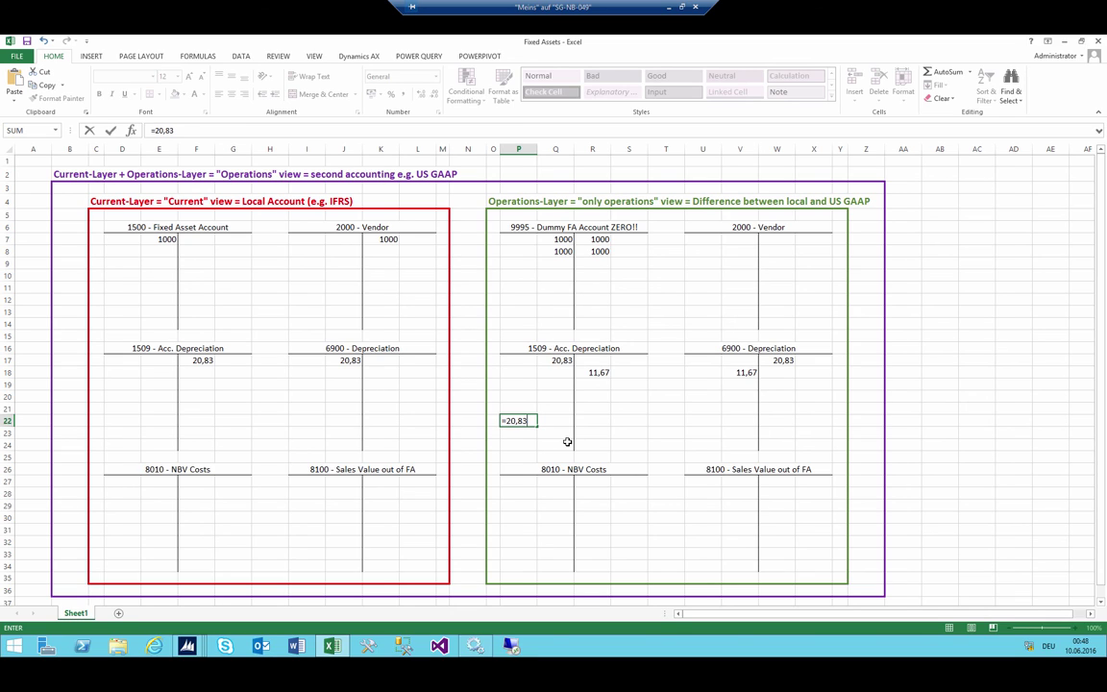
pyautogui.write('11,67')
pyautogui.press('Return')
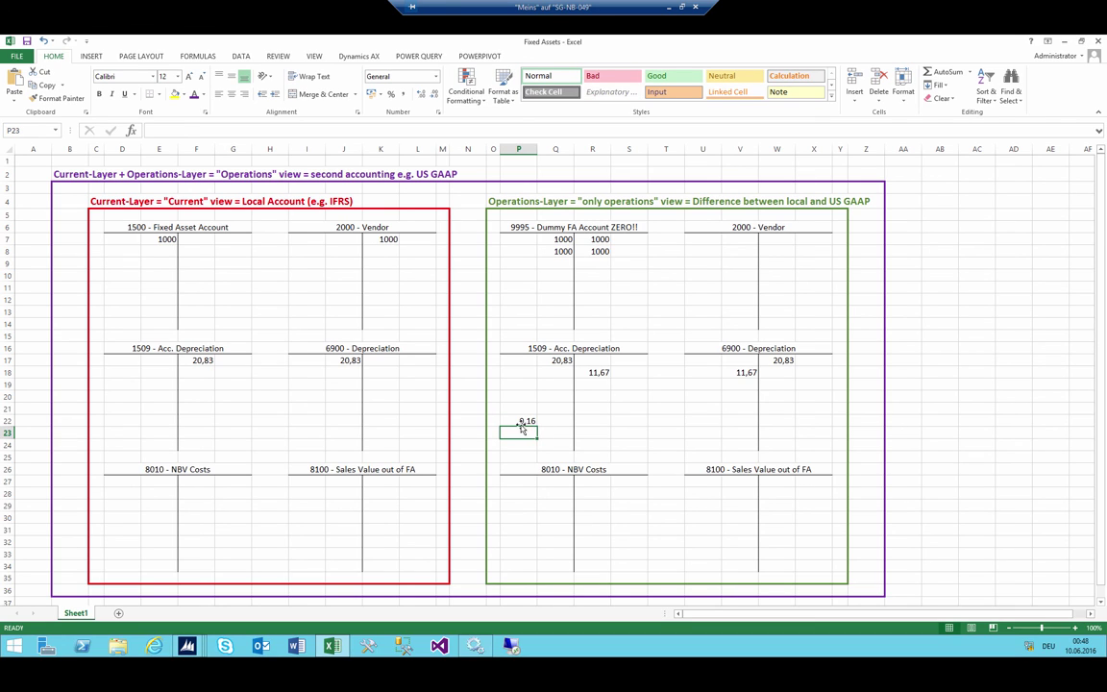
pyautogui.click(521, 420)
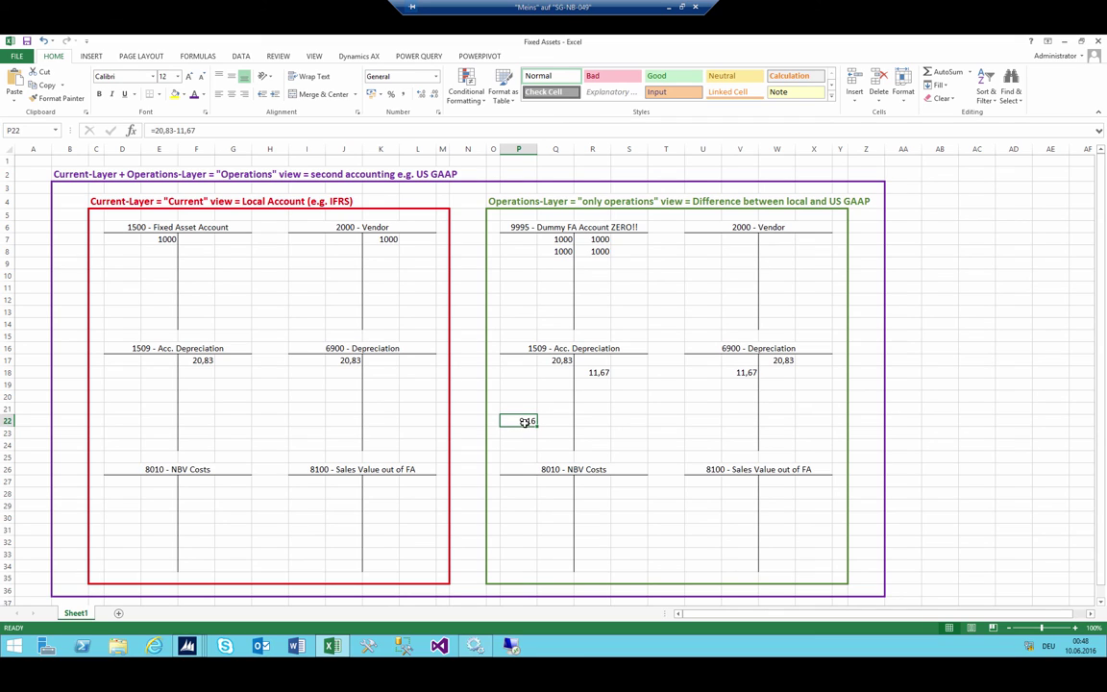
pyautogui.moveTo(525, 429); pyautogui.dragTo(601, 439)
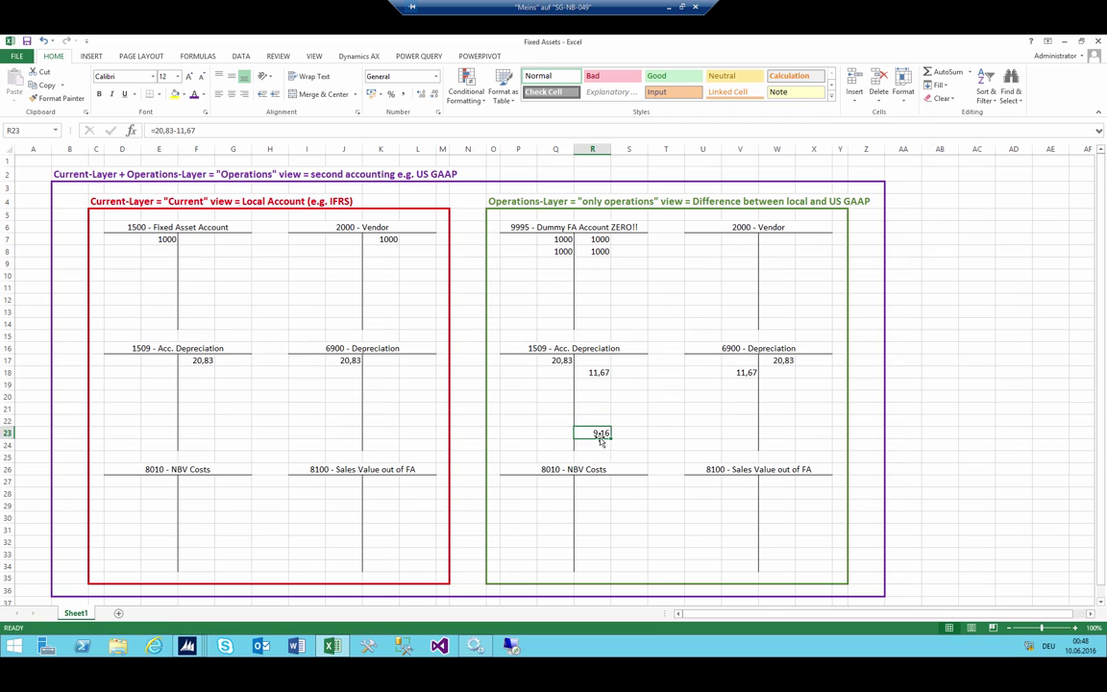
# Step: Copy the difference formula from account 1509 to the debit side of the Operations-layer account 6900 in row 23
pyautogui.click(738, 431)
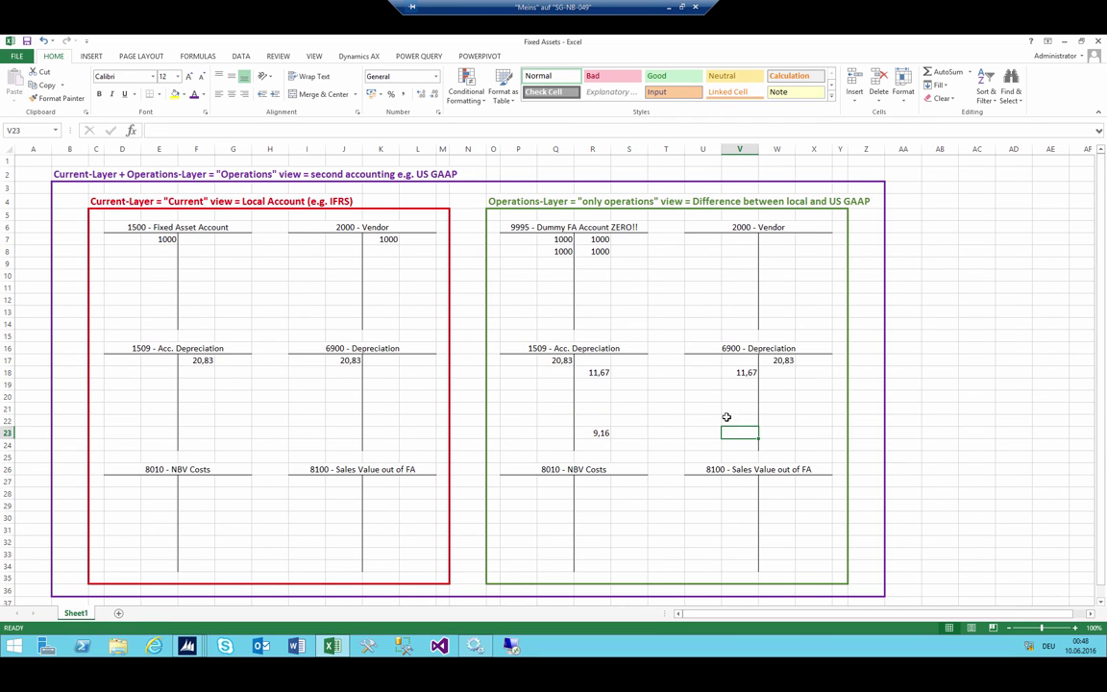
pyautogui.click(599, 435)
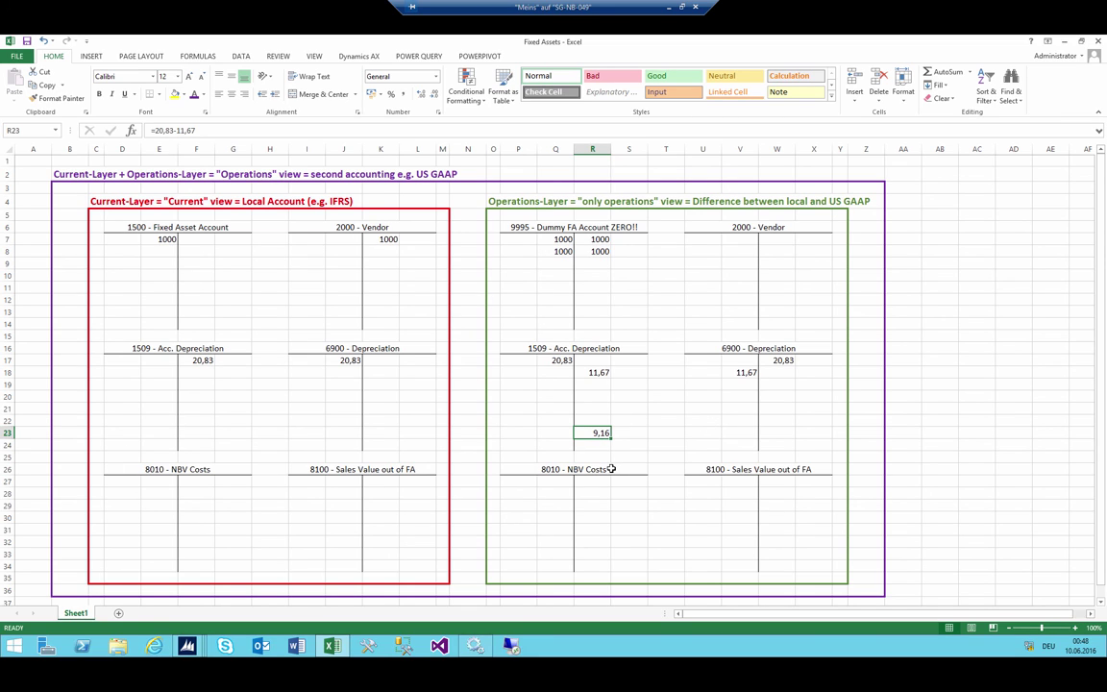
pyautogui.hotkey('ctrl', 'c')
pyautogui.click(742, 437)
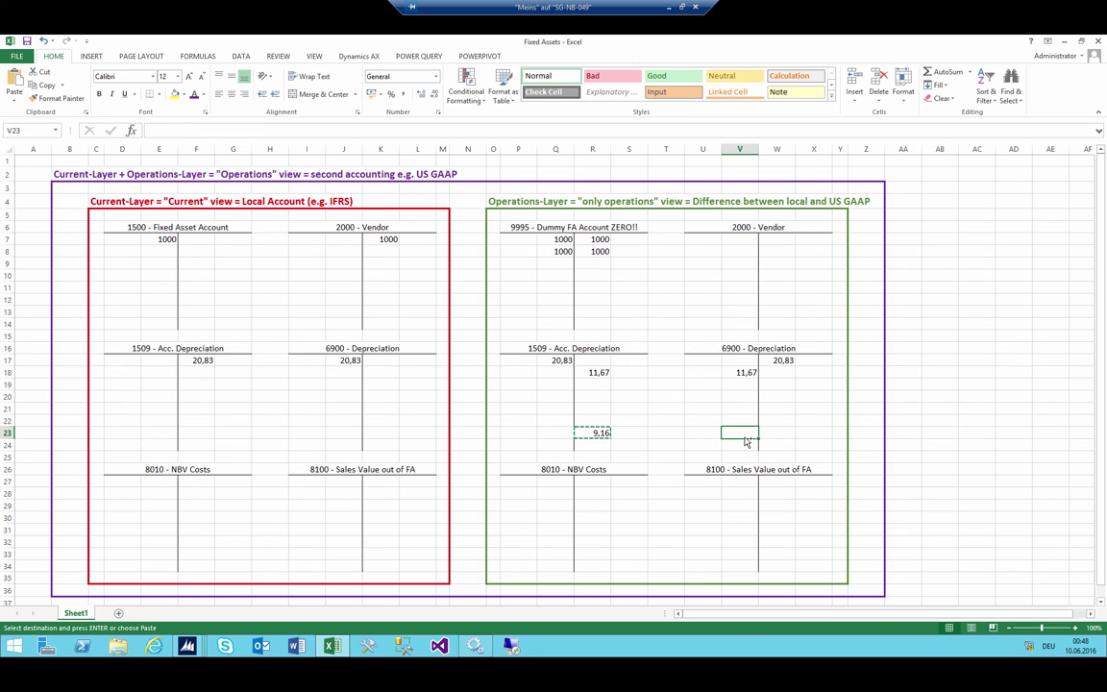
pyautogui.hotkey('ctrl', 'v')
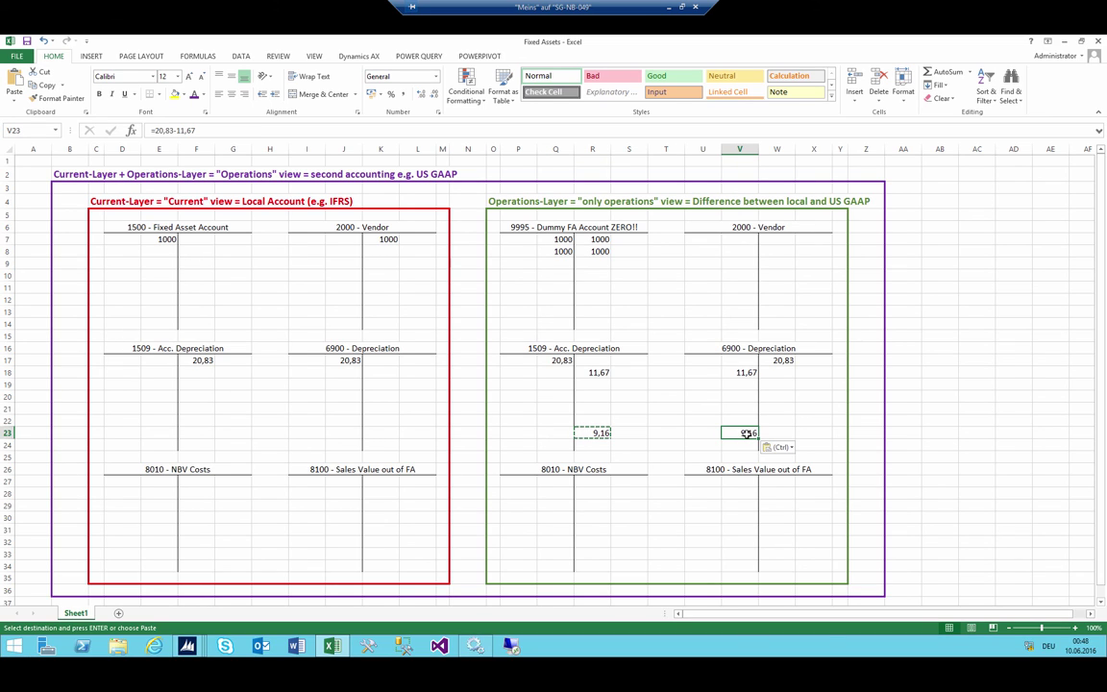
# Step: Undo the copy to account 6900 and move the difference formula to the debit side of Operations-layer account 1509 in row 23
pyautogui.hotkey('ctrl', 'z')
pyautogui.click(598, 433)
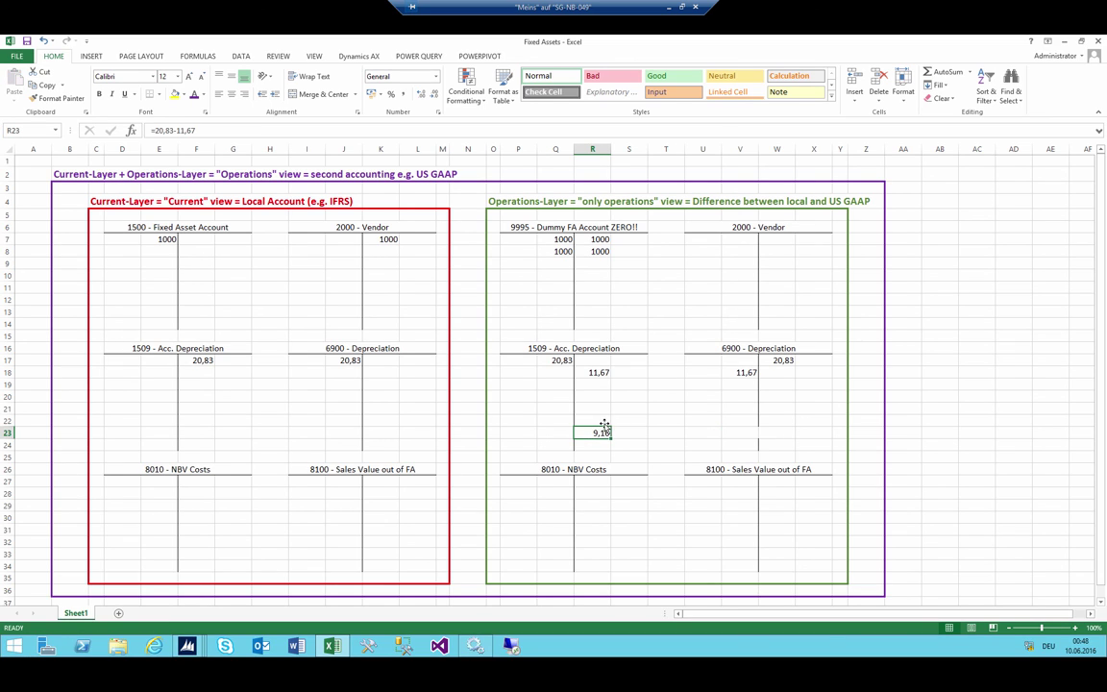
pyautogui.hotkey('ctrl', 'c')
pyautogui.click(553, 430)
pyautogui.hotkey('ctrl', 'v')
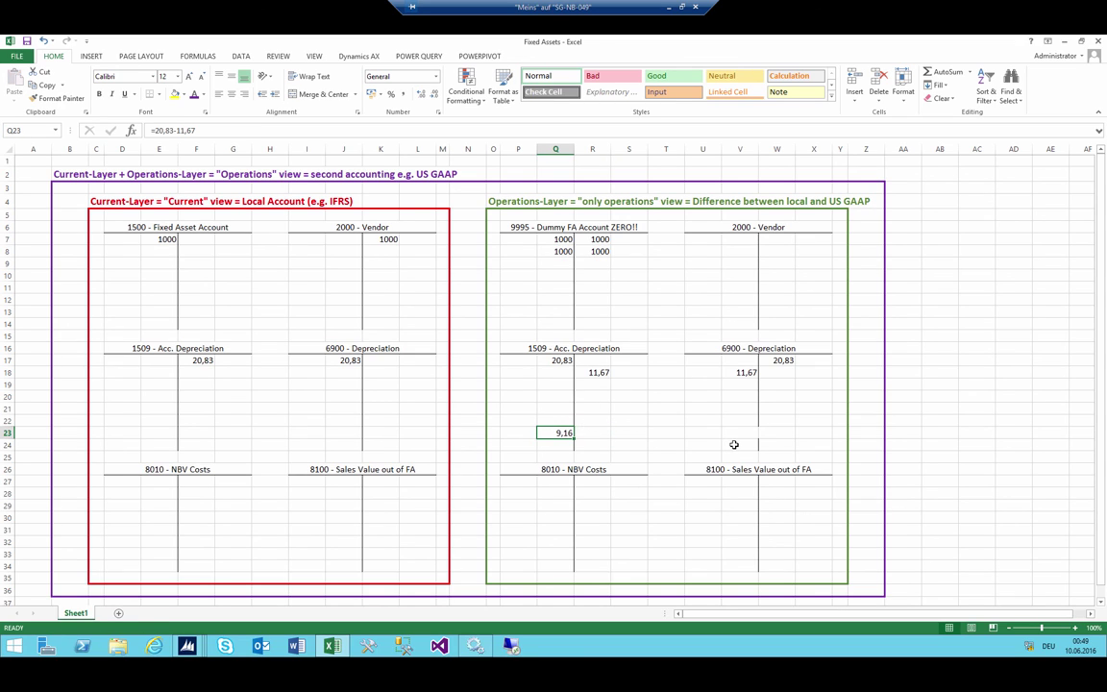
# Step: Copy the 1509 difference formula to the credit side of Operations-layer account 6900 in row 23 and add a border to cell V23
pyautogui.click(673, 433)
pyautogui.click(742, 431)
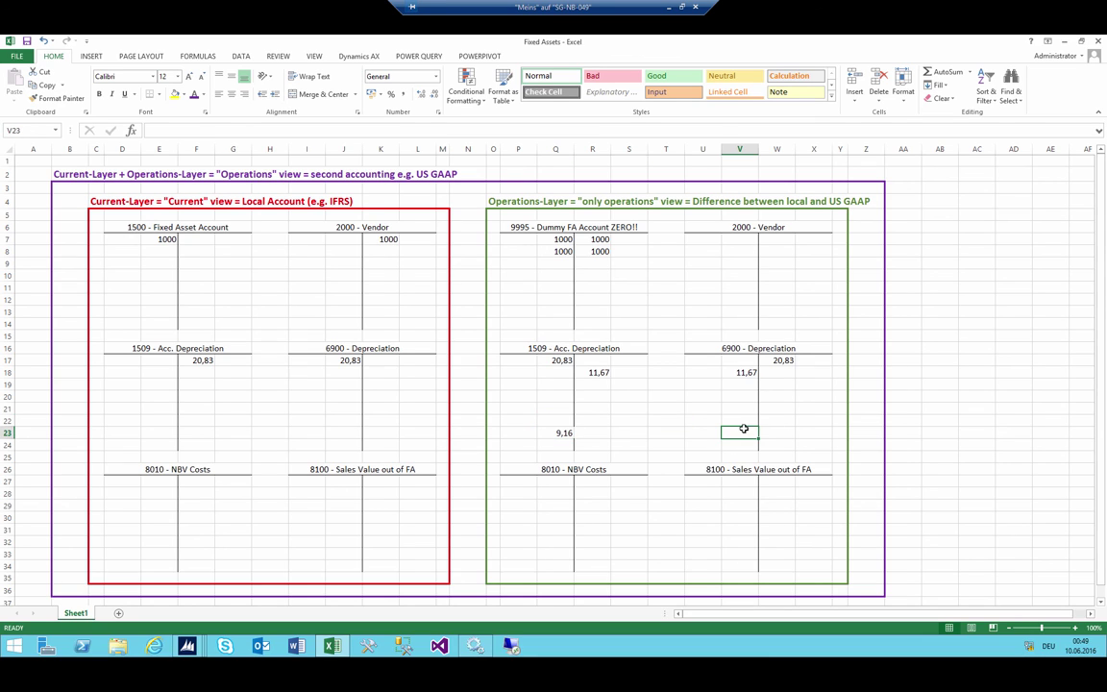
pyautogui.moveTo(712, 441); pyautogui.dragTo(754, 435)
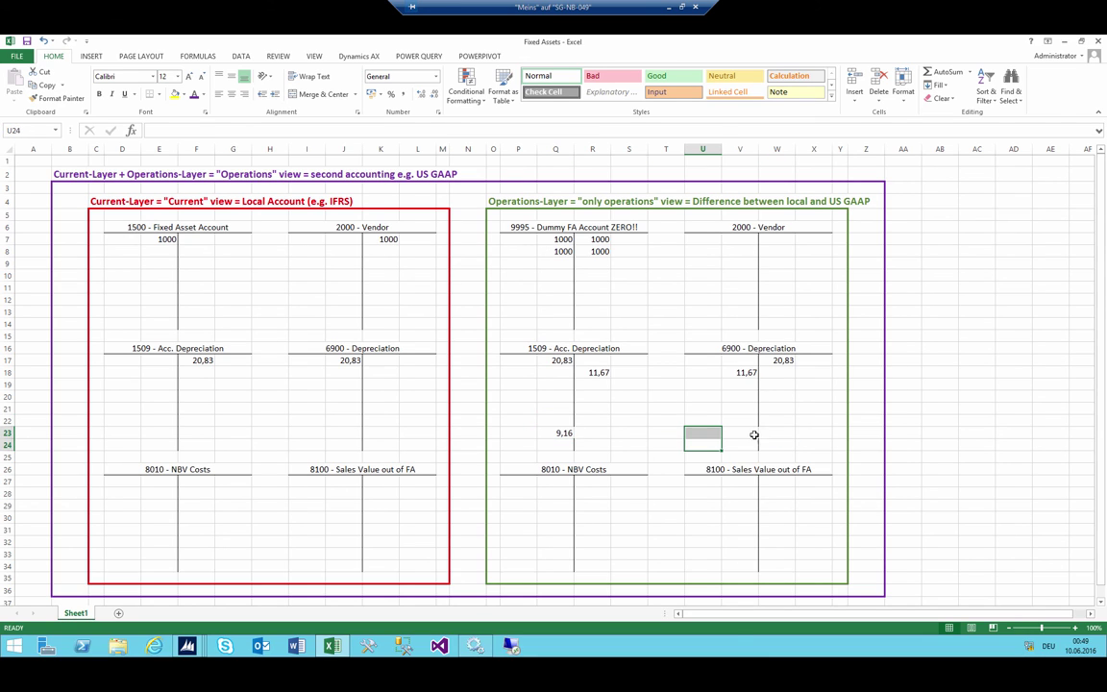
pyautogui.click(564, 432)
pyautogui.hotkey('ctrl', 'c')
pyautogui.click(781, 432)
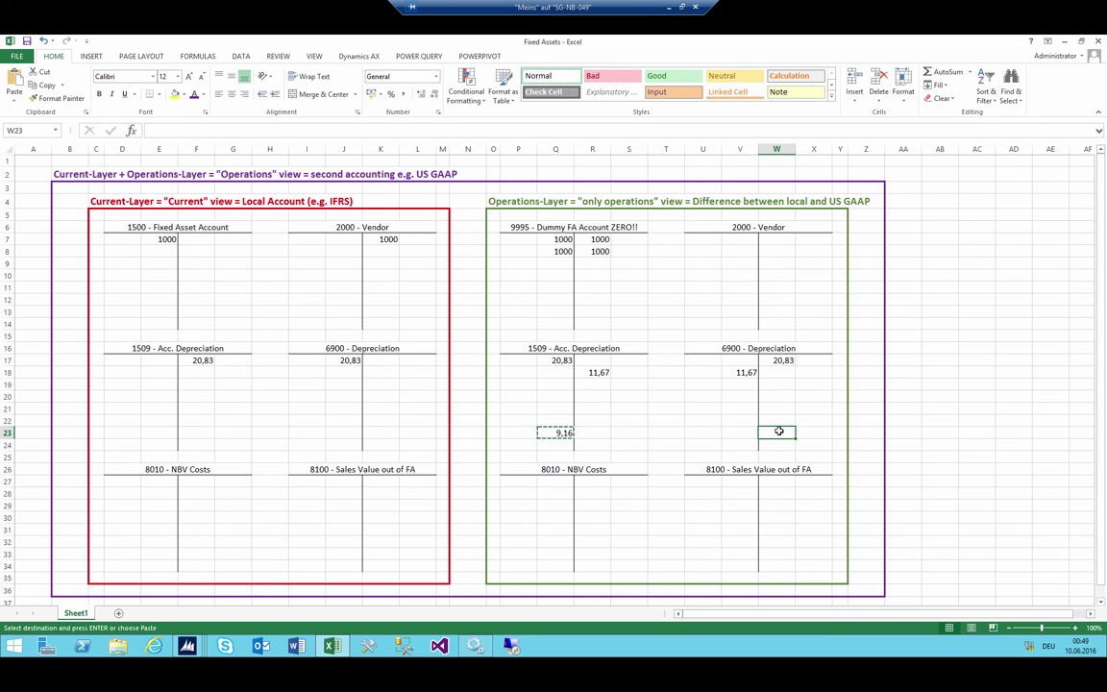
pyautogui.hotkey('ctrl', 'v')
pyautogui.click(726, 434)
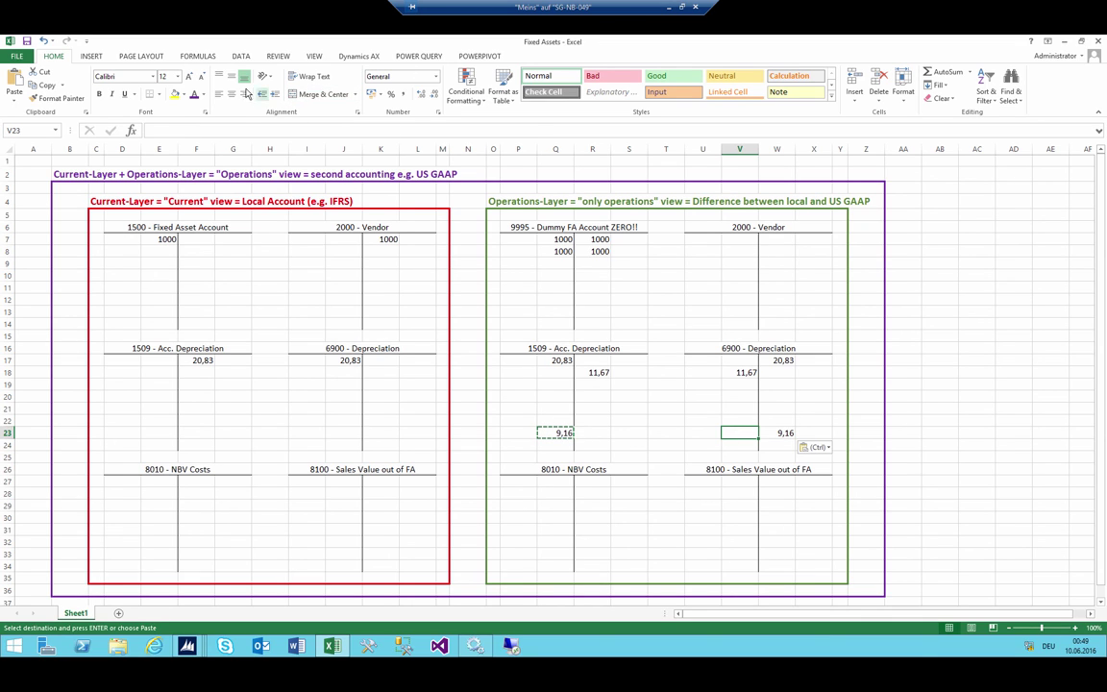
pyautogui.click(160, 97)
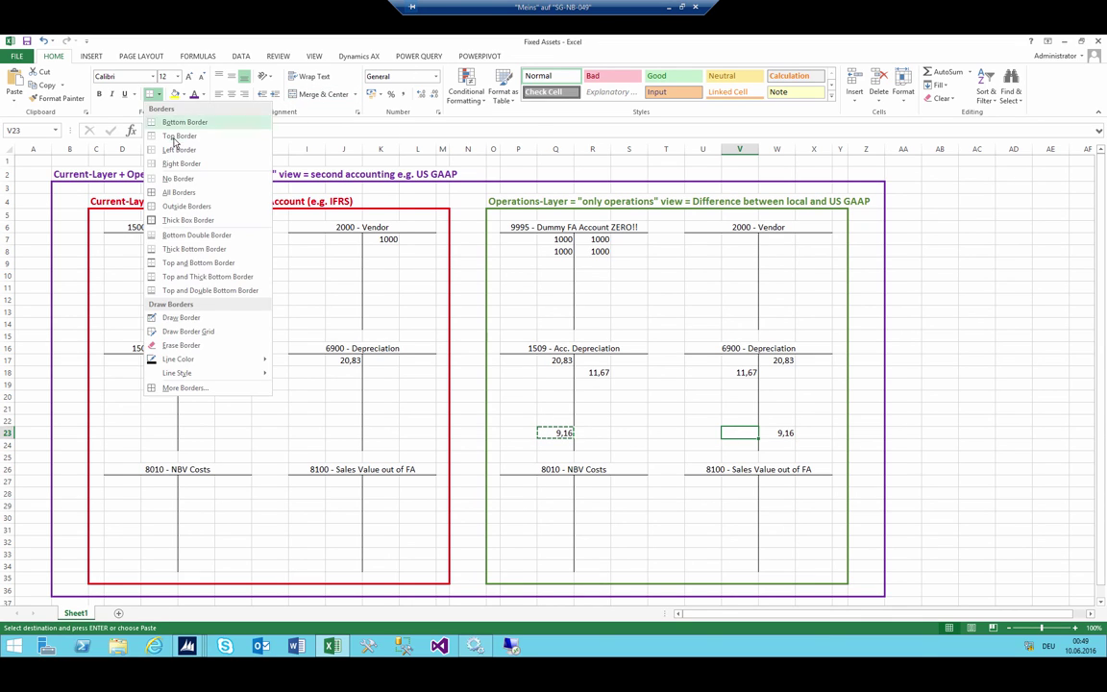
pyautogui.click(158, 146)
pyautogui.click(641, 411)
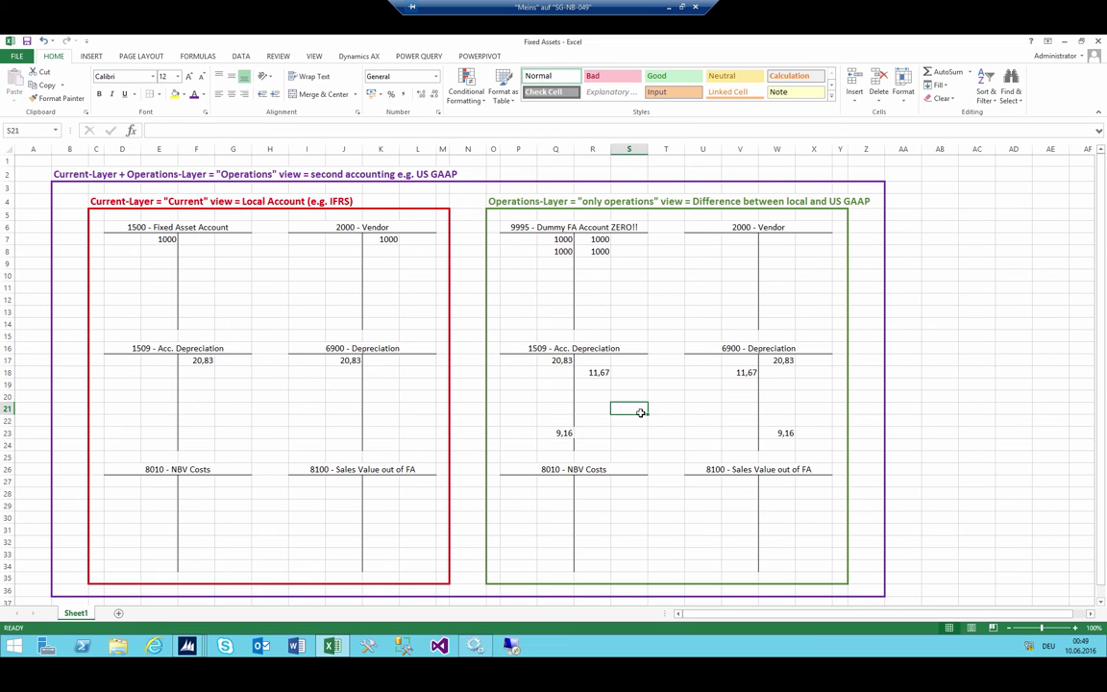
# Step: Switch to Dynamics AX and update the trial balance parameters to show the Only operations posting layer
pyautogui.click(566, 434)
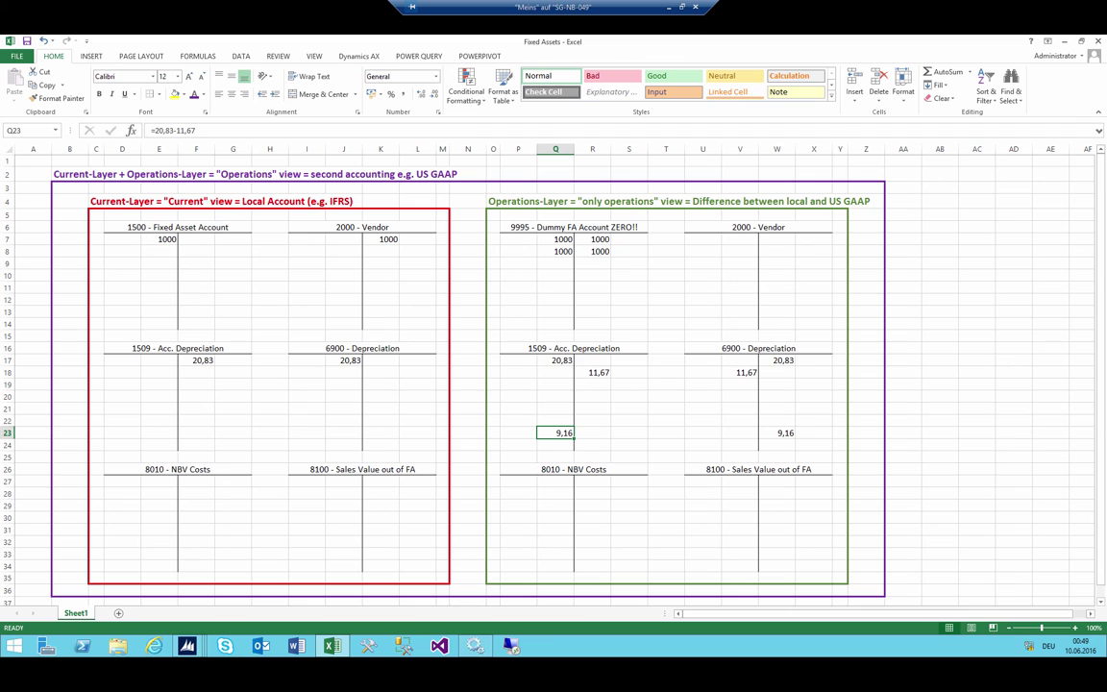
pyautogui.moveTo(186, 645)
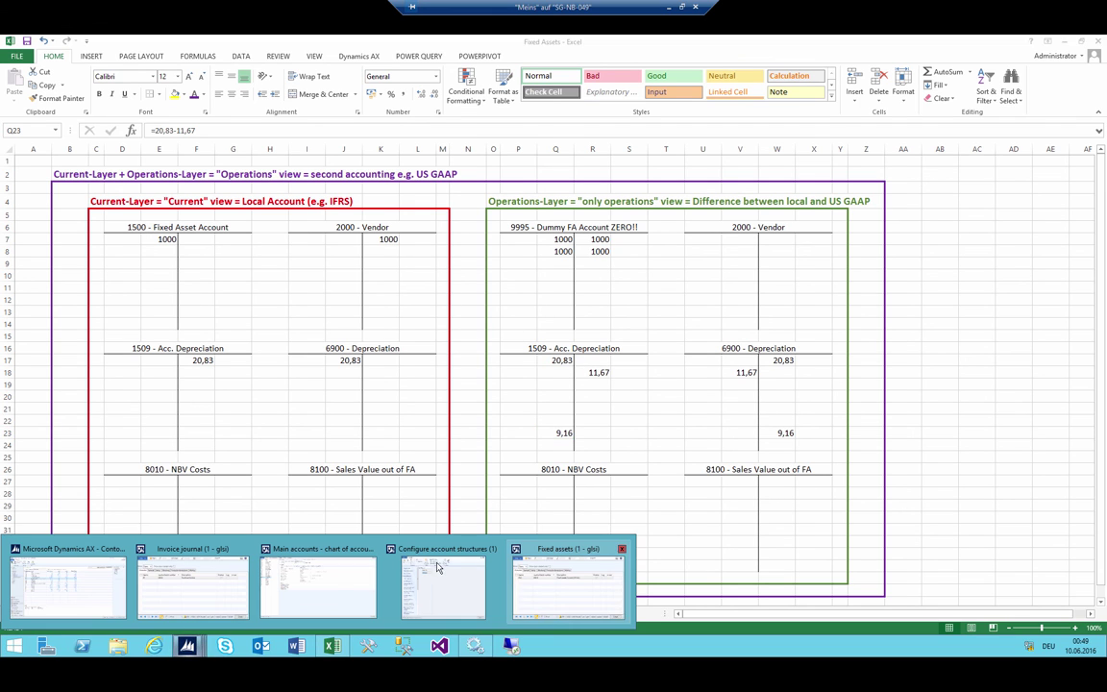
pyautogui.click(89, 577)
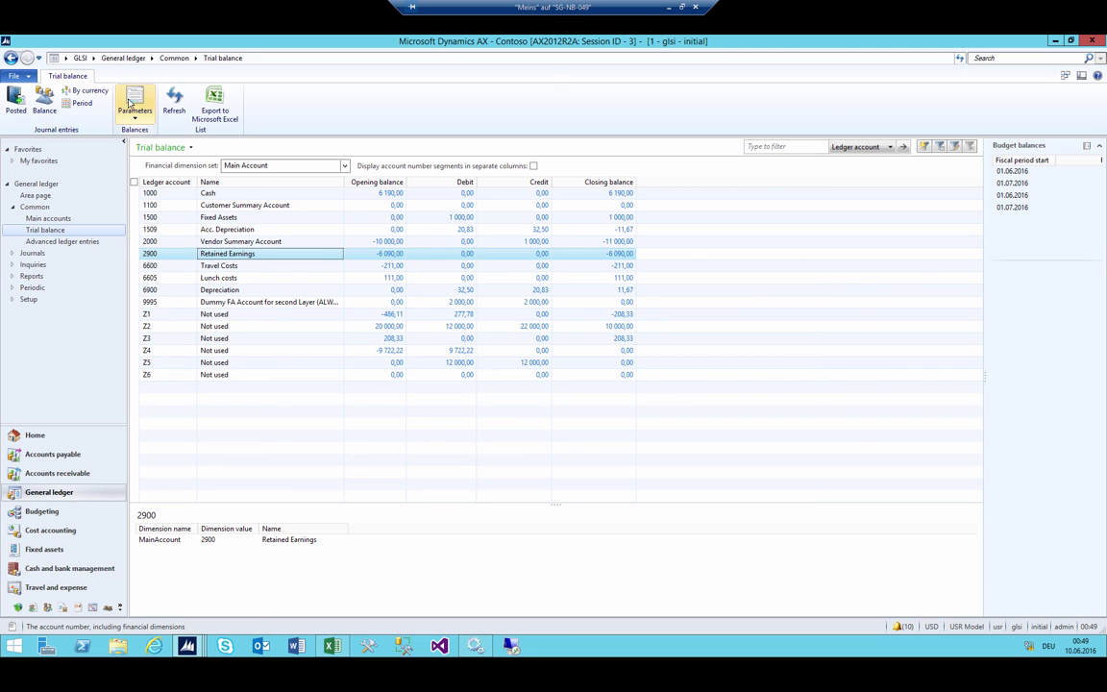
pyautogui.click(134, 104)
pyautogui.click(304, 172)
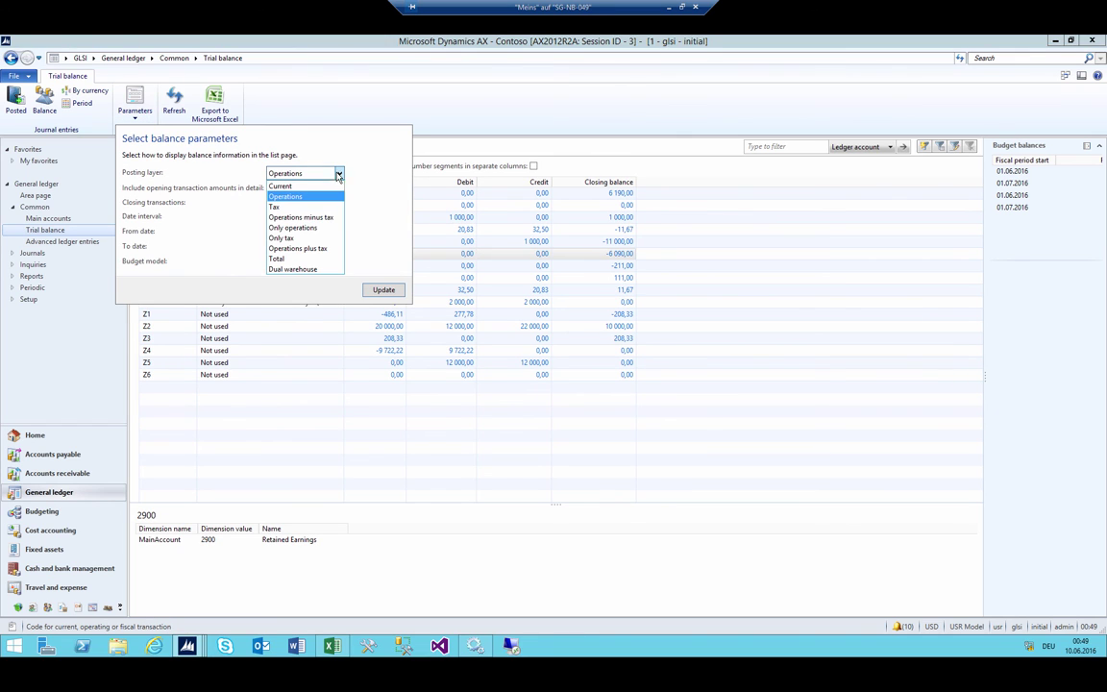
pyautogui.click(292, 227)
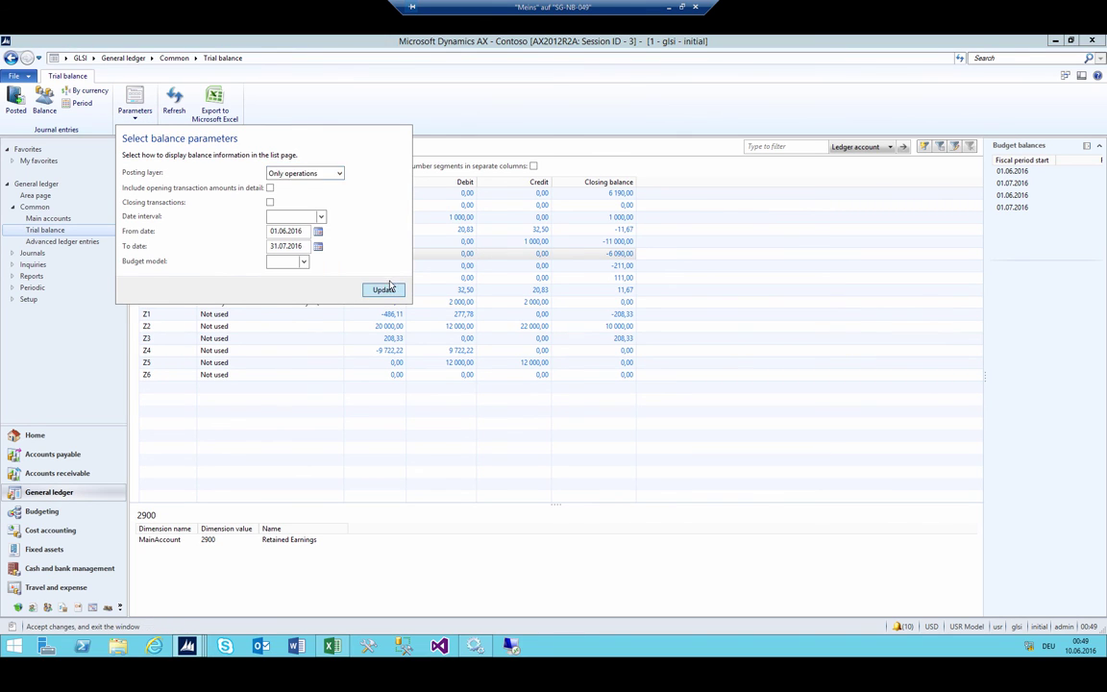
pyautogui.click(383, 289)
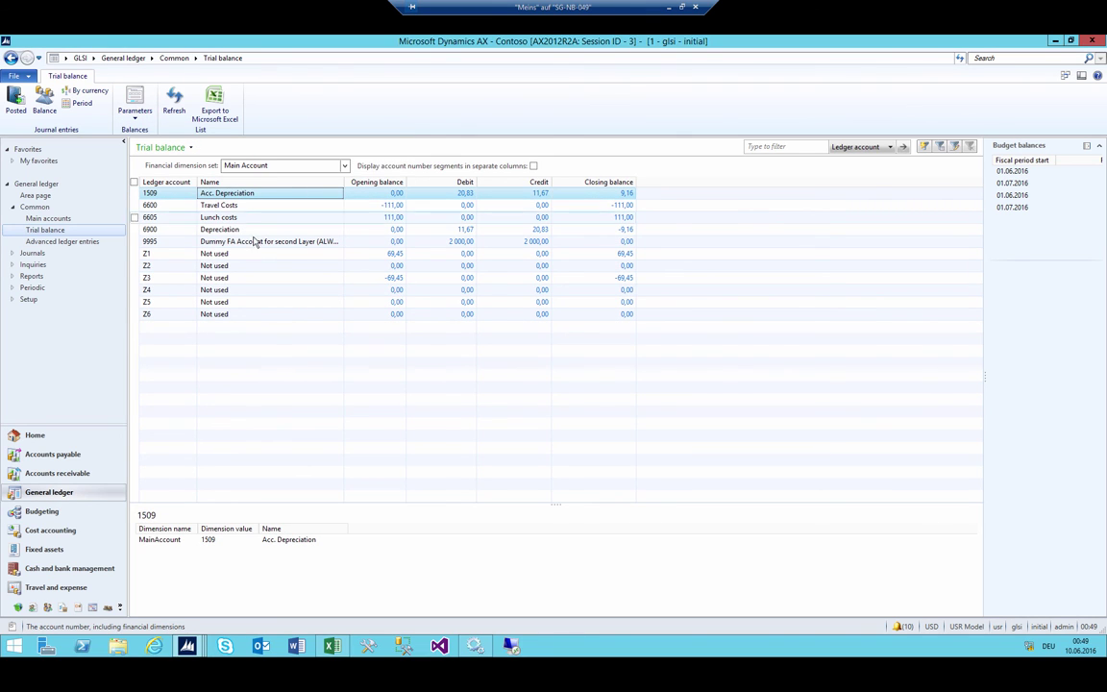
# Step: Compare the only-operations balances of accounts 1509 and 6900 in the trial balance with the differences in the Excel T-accounts
pyautogui.keyDown('ctrl'); pyautogui.click(234, 231); pyautogui.keyUp('ctrl')
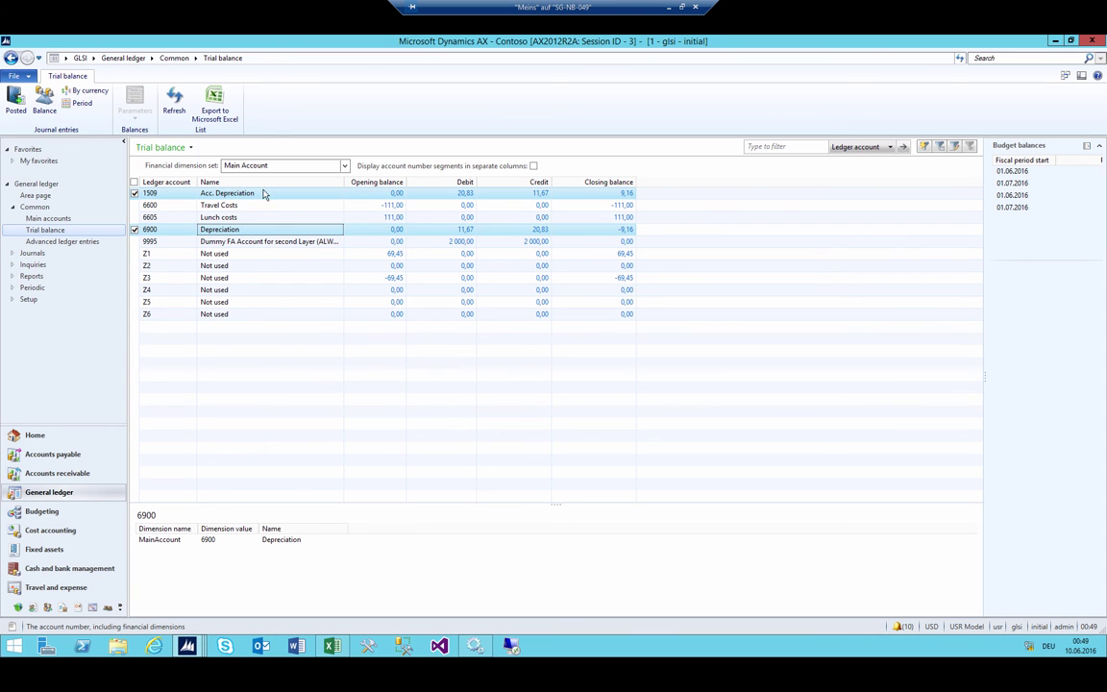
pyautogui.hotkey('alt', 'Tab')
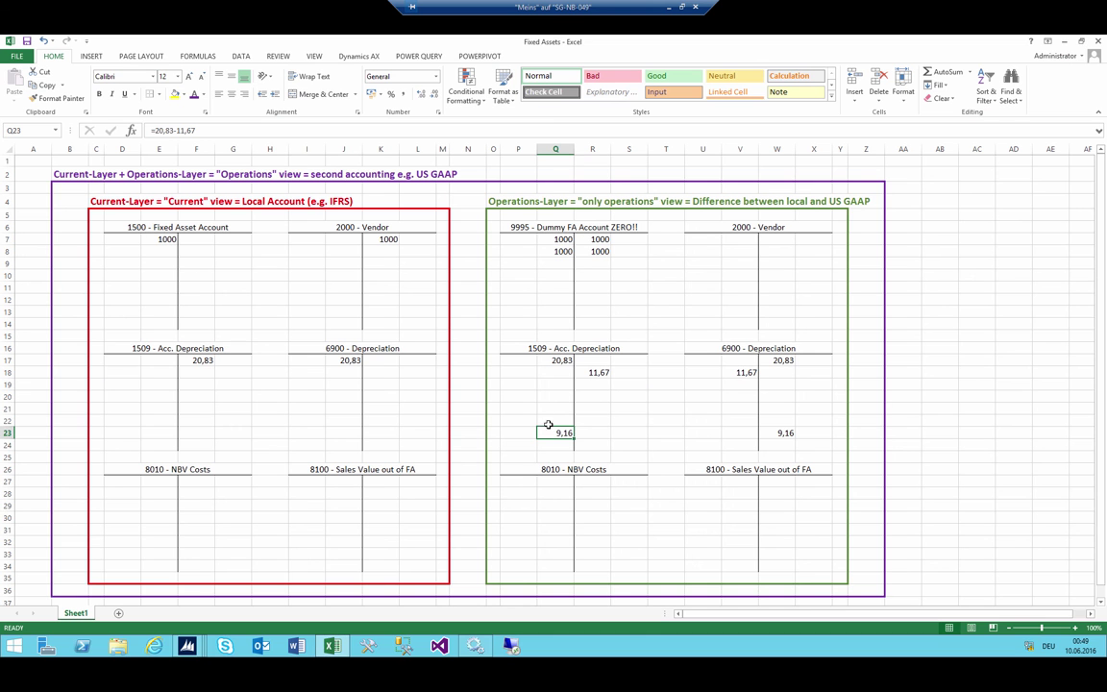
pyautogui.hotkey('alt', 'Tab')
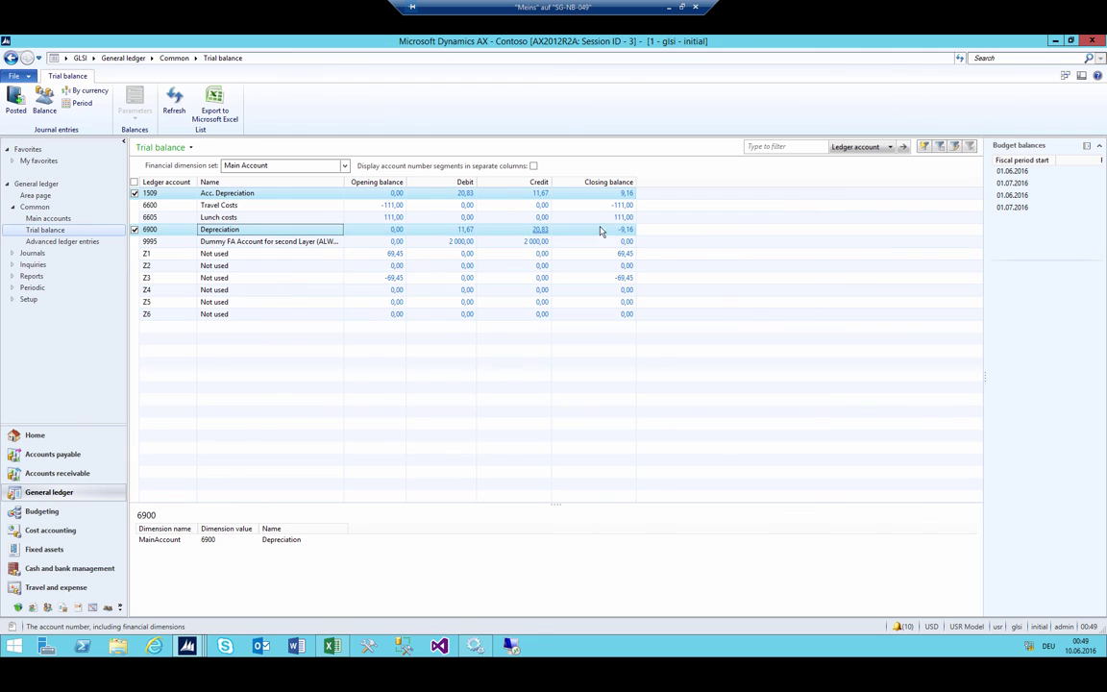
pyautogui.hotkey('alt', 'Tab')
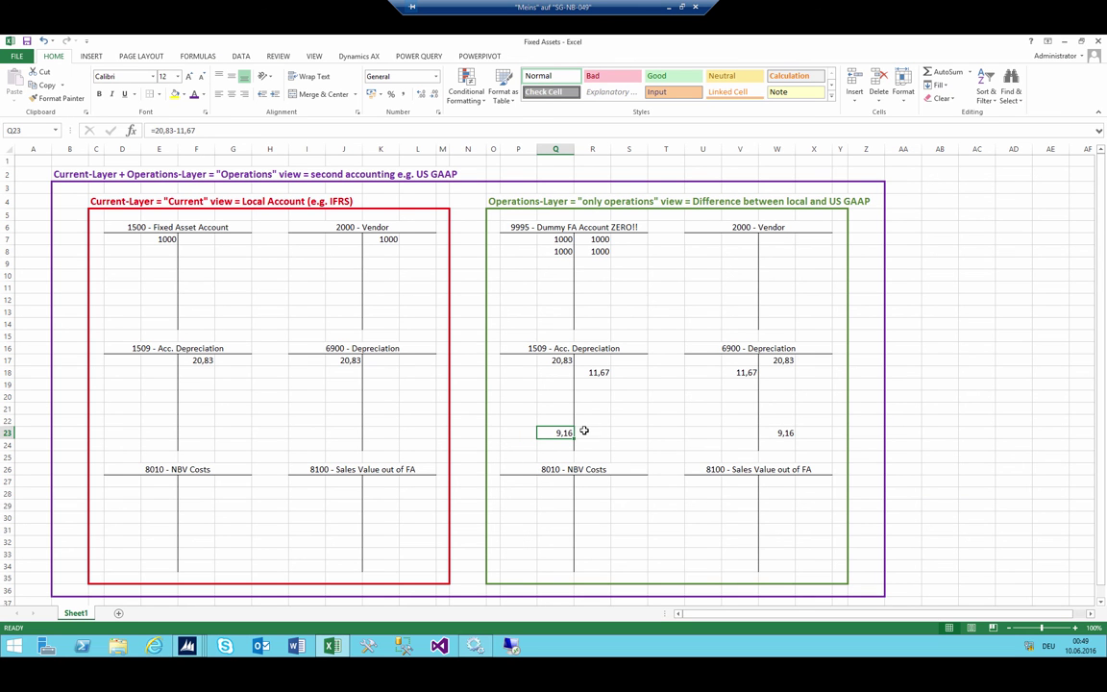
# Step: Delete the row 23 difference amounts from the Operations-layer accounts 1509 and 6900
pyautogui.press('Delete')
pyautogui.click(785, 433)
pyautogui.press('Delete')
pyautogui.moveTo(781, 362); pyautogui.dragTo(754, 373)
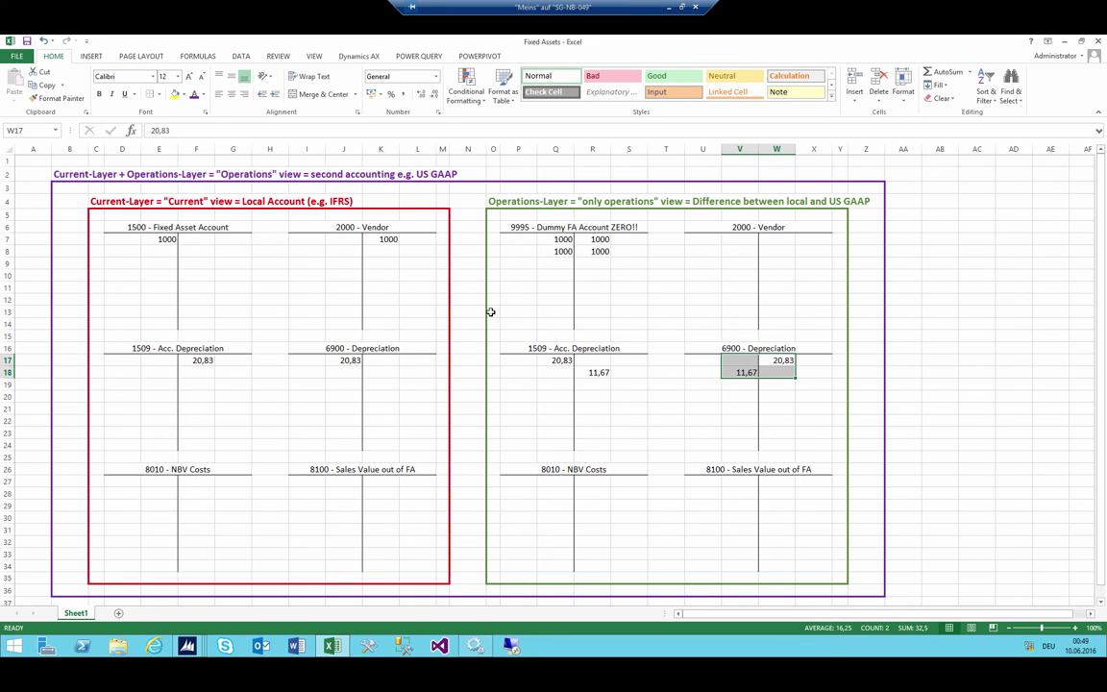
pyautogui.click(581, 306)
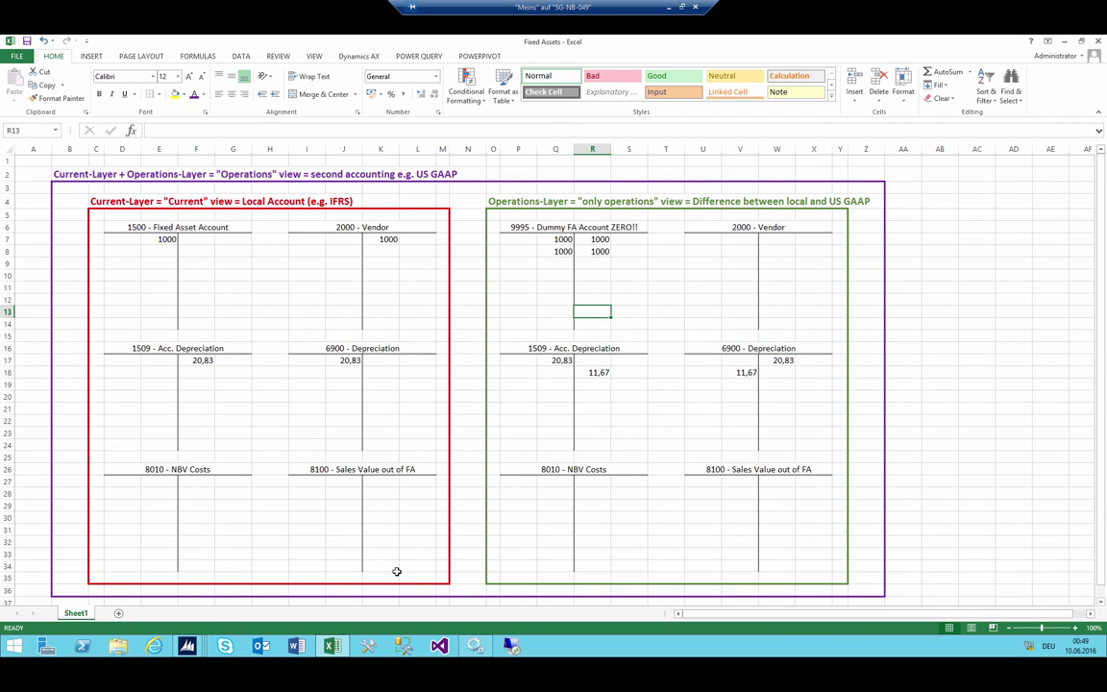
# Step: Switch back to the trial balance in Dynamics AX and clear the selection of accounts 1509 and 6900
pyautogui.click(199, 651)
pyautogui.moveTo(197, 639)
pyautogui.click(187, 584)
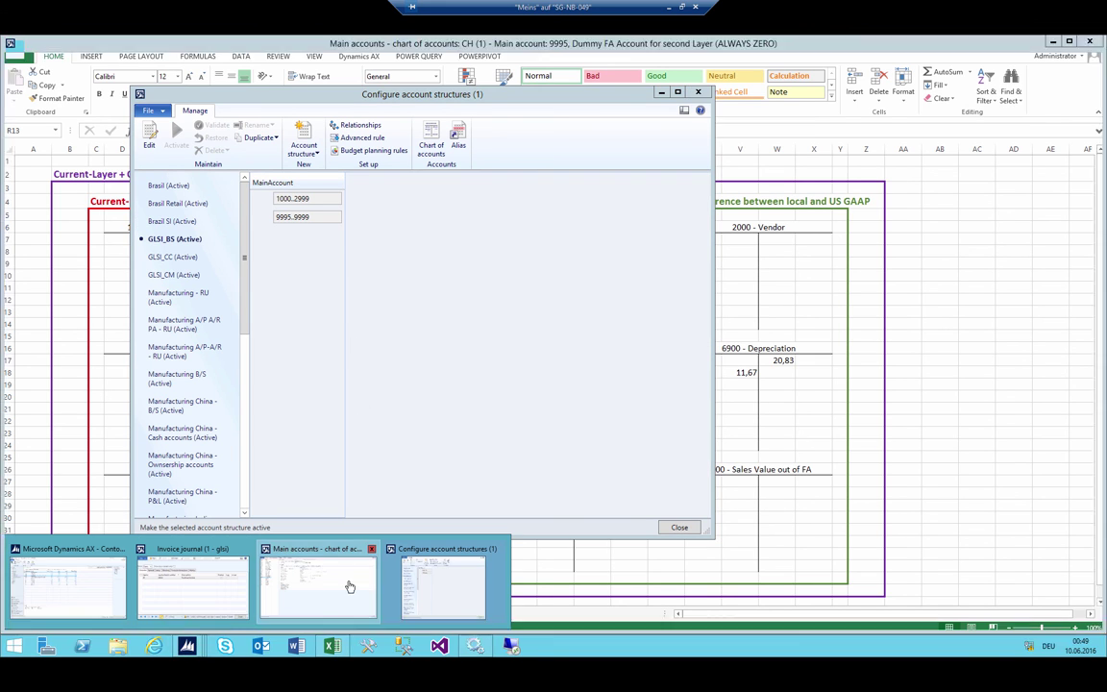
pyautogui.click(350, 586)
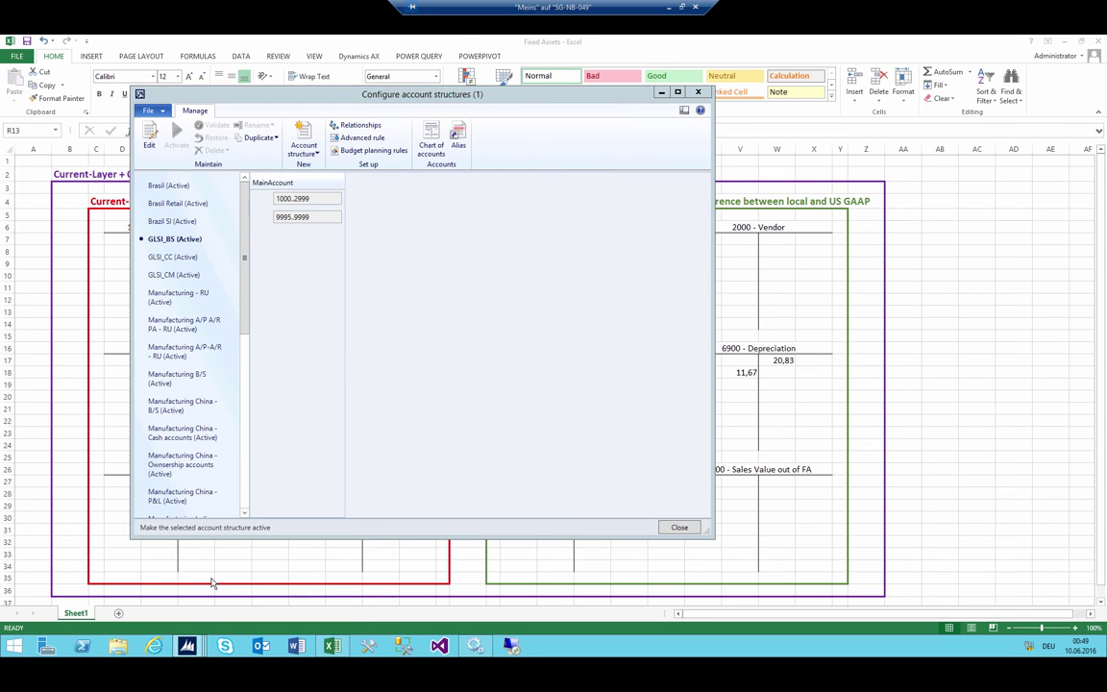
pyautogui.moveTo(188, 639)
pyautogui.click(116, 543)
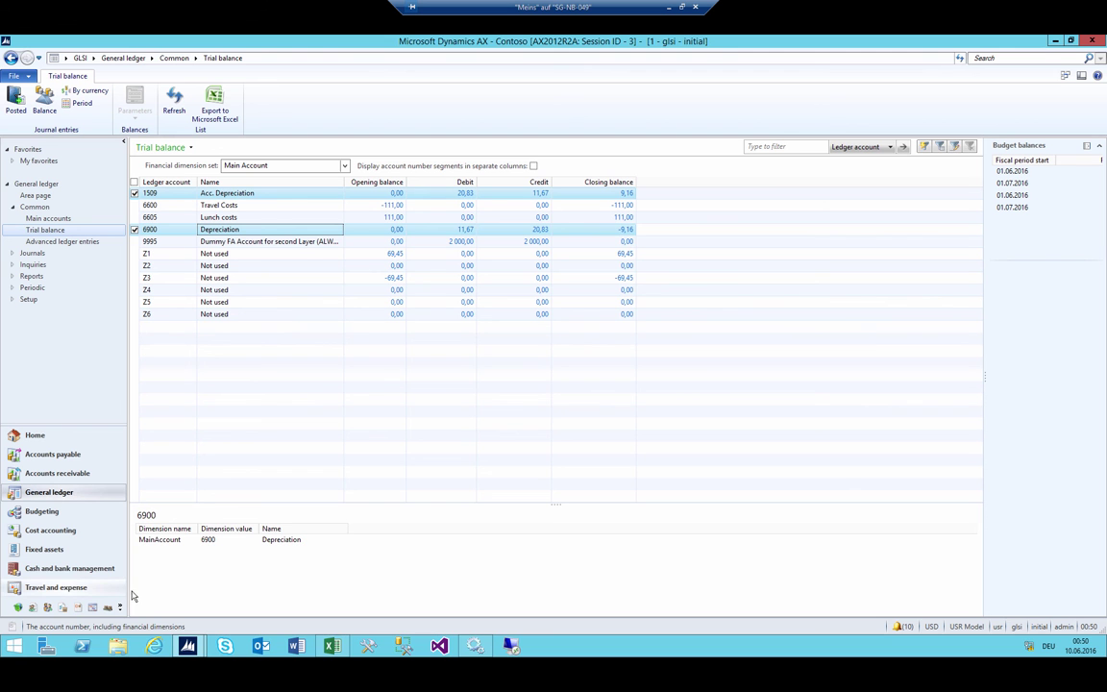
pyautogui.click(192, 265)
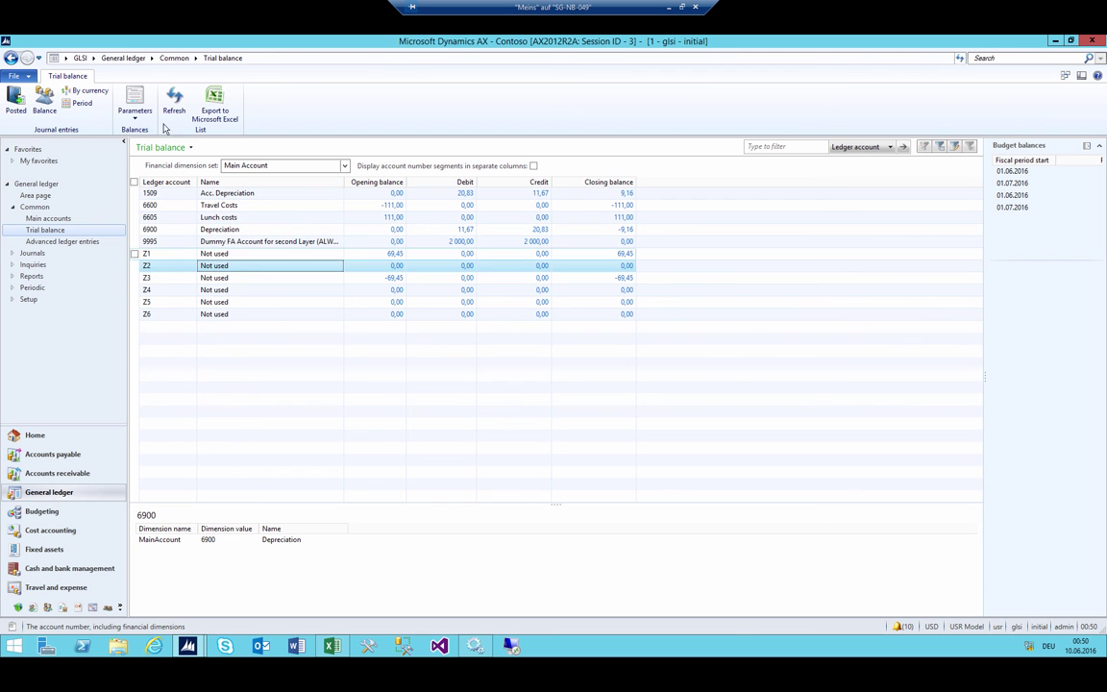
# Step: Review the net book value per value model of asset FA-MCH-000001 in the fixed assets list and return to the Fixed assets area page
pyautogui.click(93, 58)
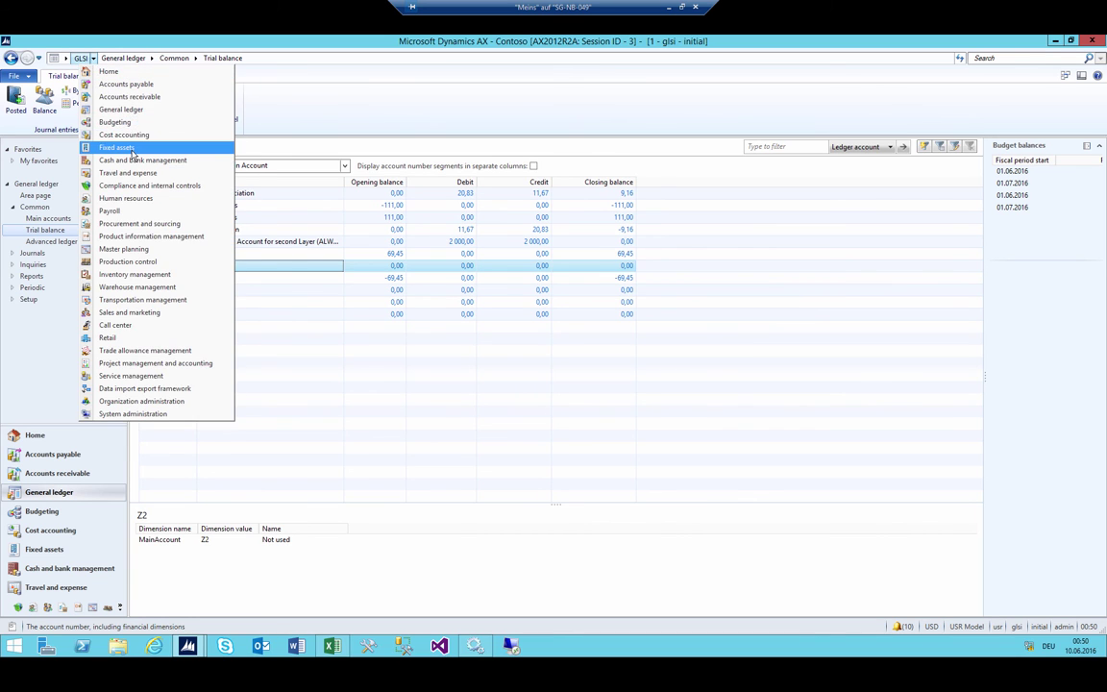
pyautogui.click(120, 136)
pyautogui.click(173, 128)
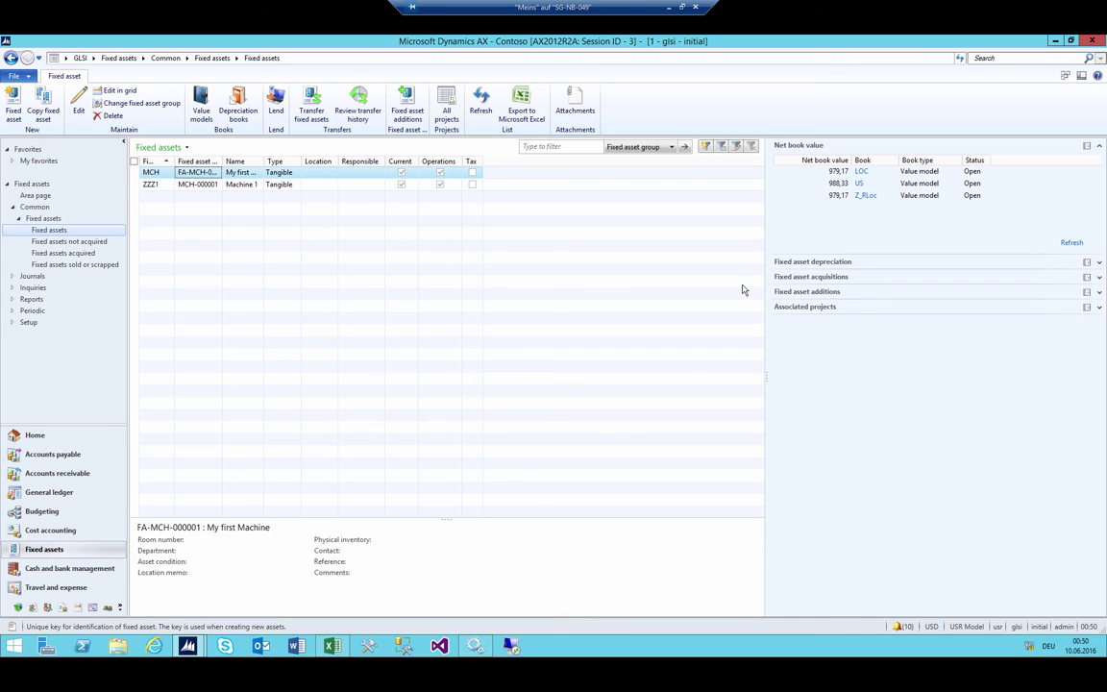
pyautogui.click(836, 195)
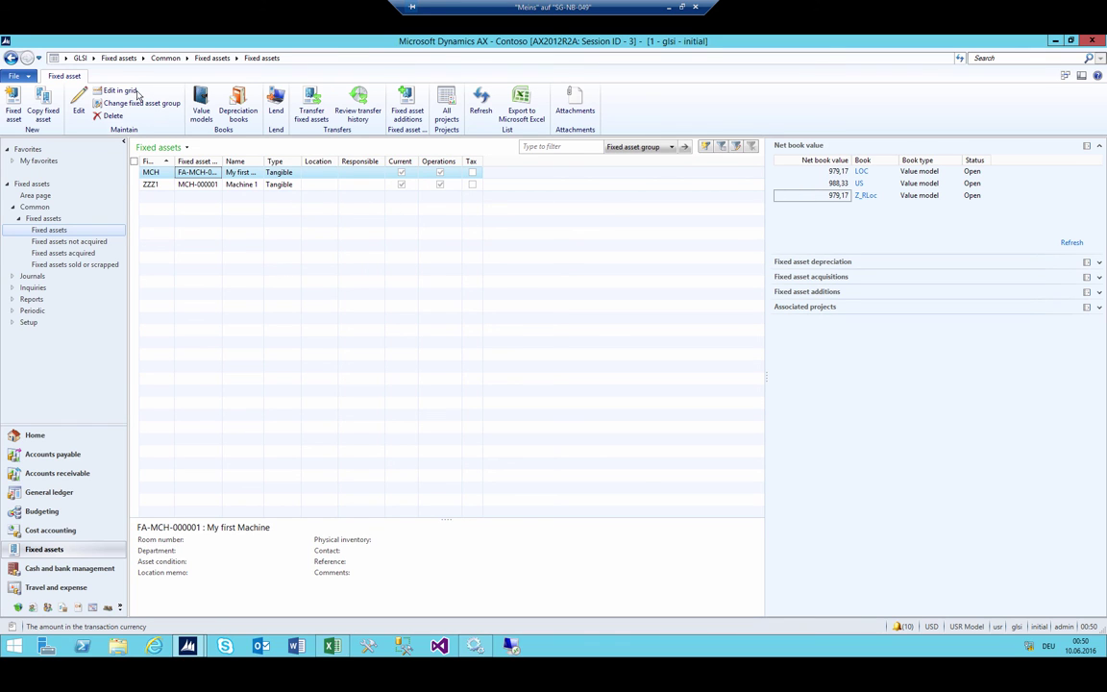
pyautogui.click(119, 59)
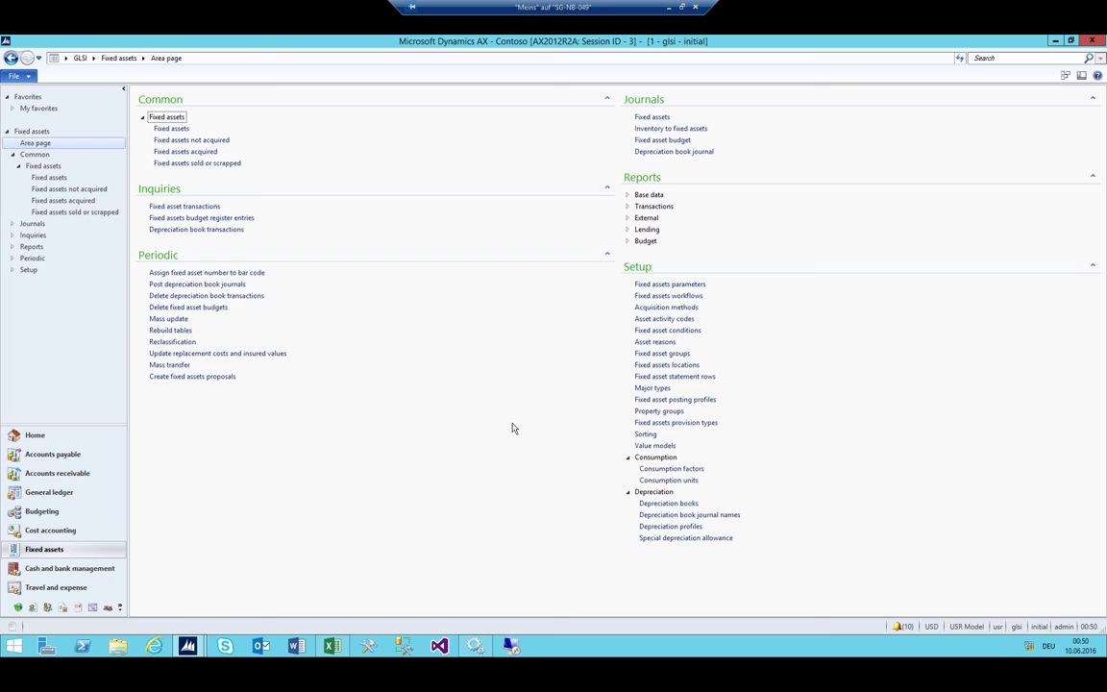
# Step: Switch to Excel and examine the Current-layer T-accounts 8010 NBV Costs and 8100 Sales Value out of FA
pyautogui.click(331, 645)
pyautogui.click(311, 309)
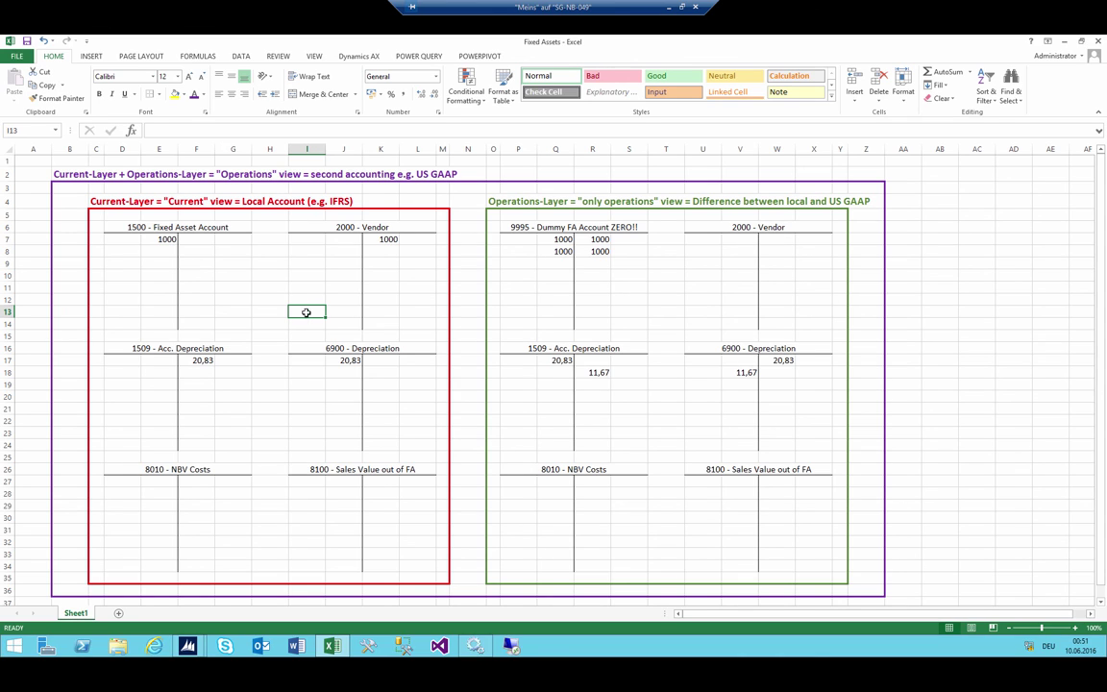
pyautogui.click(154, 468)
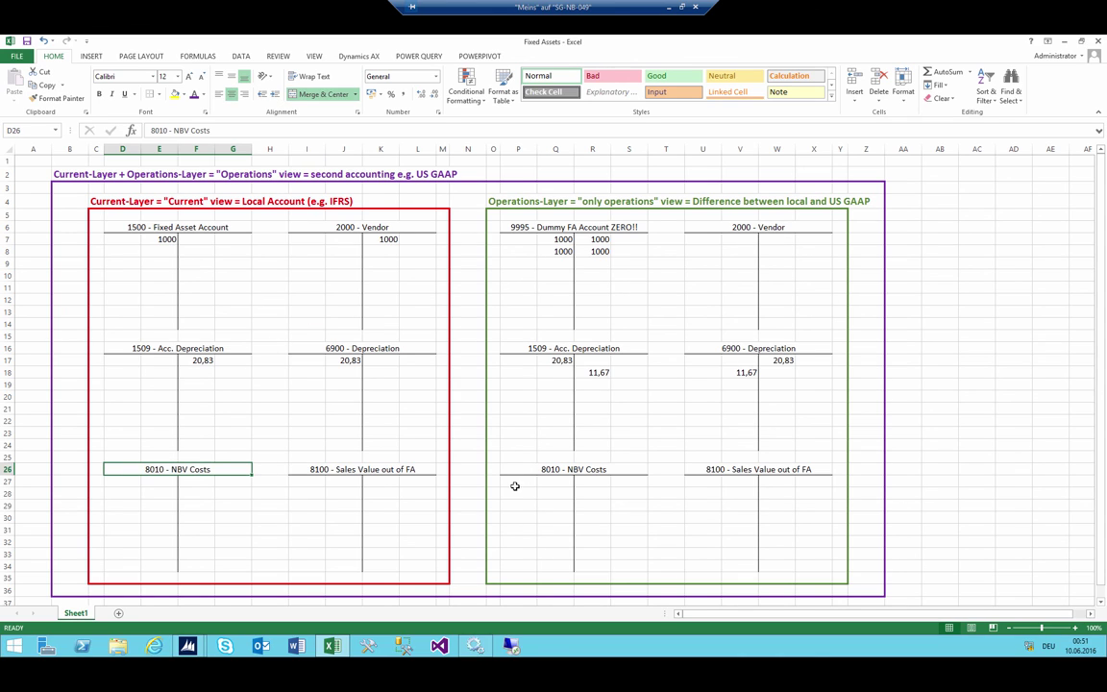
pyautogui.click(321, 469)
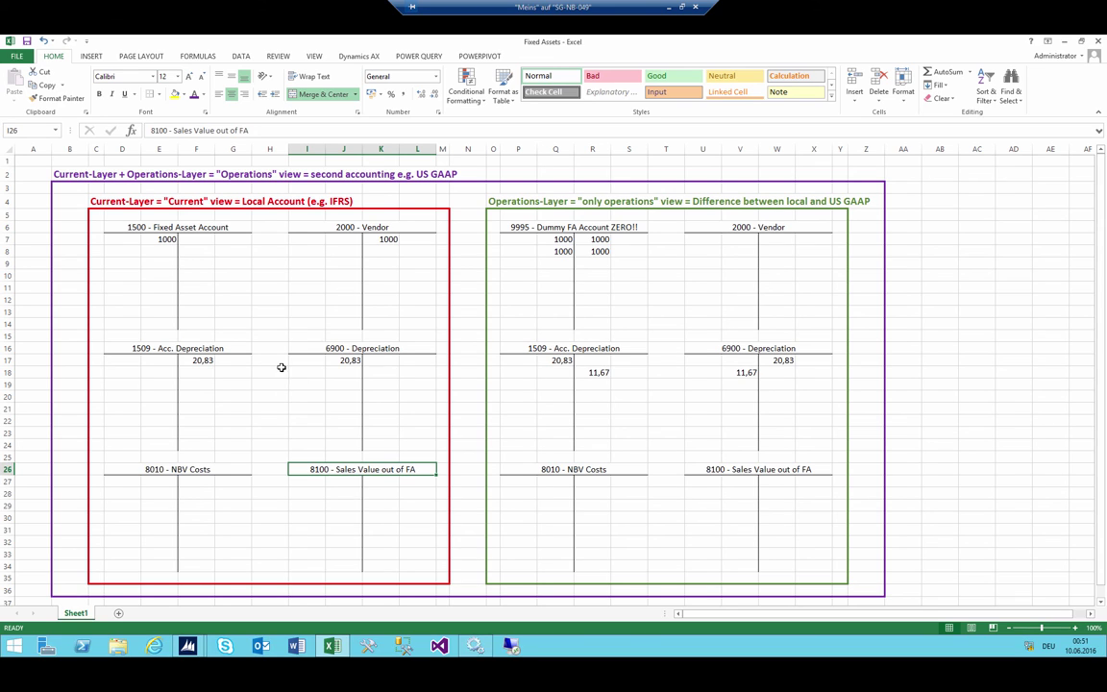
pyautogui.moveTo(267, 289); pyautogui.dragTo(273, 451)
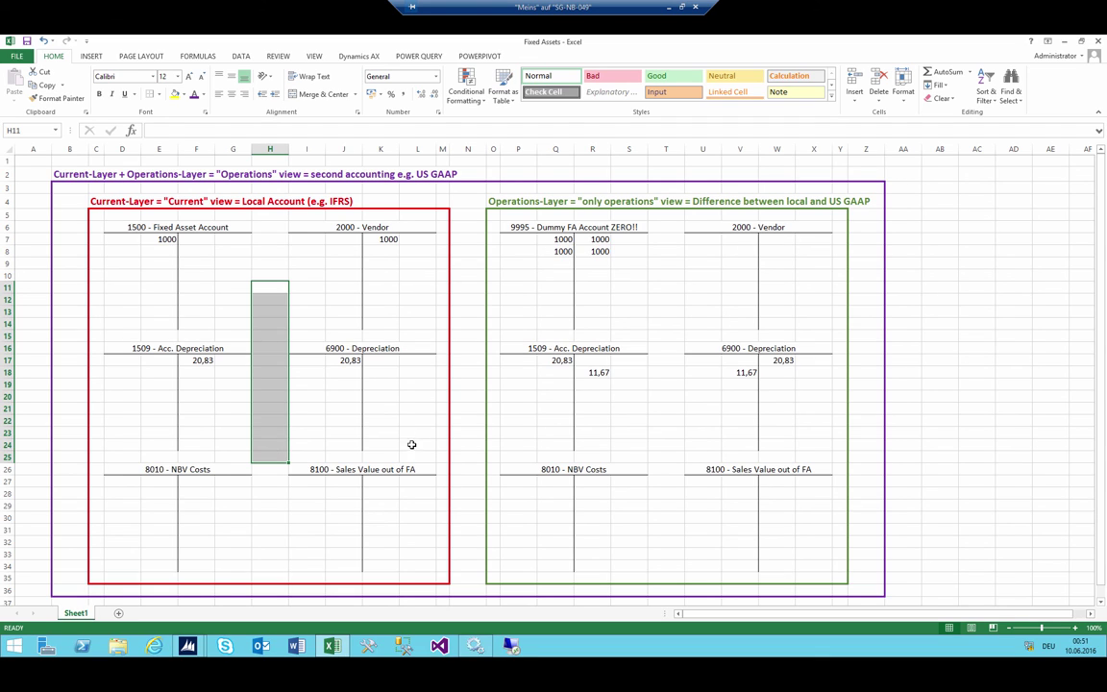
pyautogui.click(307, 396)
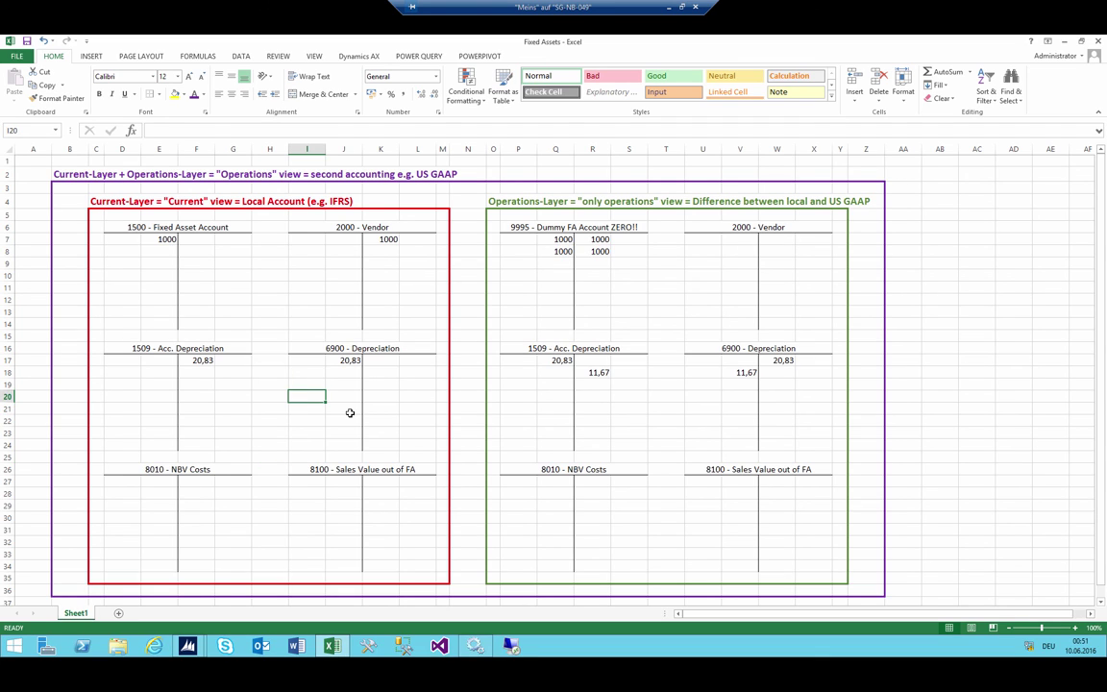